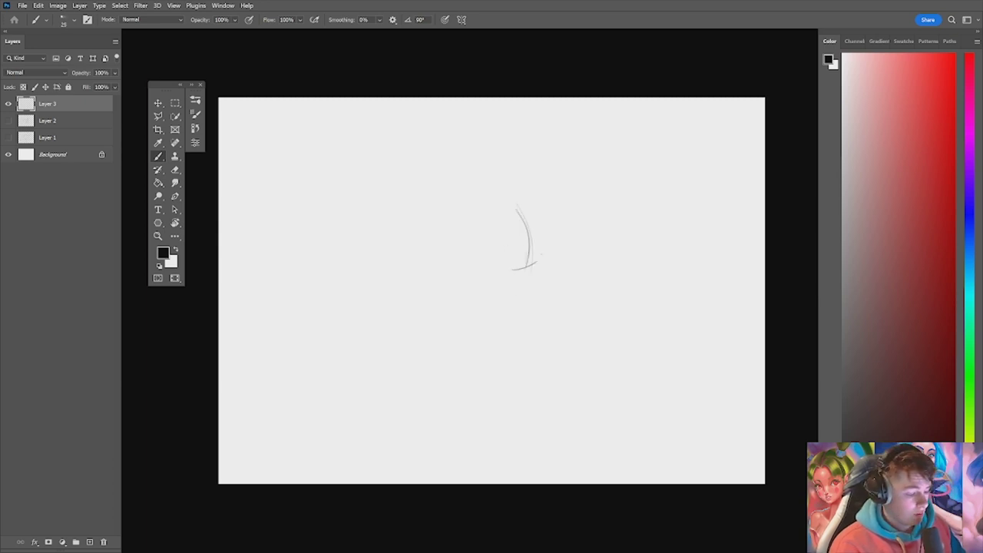
# Step: Sketch the sloping shoulder lines, short side contours and an oval head around the torso's curved centre line
pyautogui.moveTo(510, 199)
pyautogui.mouseDown()
pyautogui.moveTo(497, 213)
pyautogui.moveTo(543, 216)
pyautogui.mouseUp()
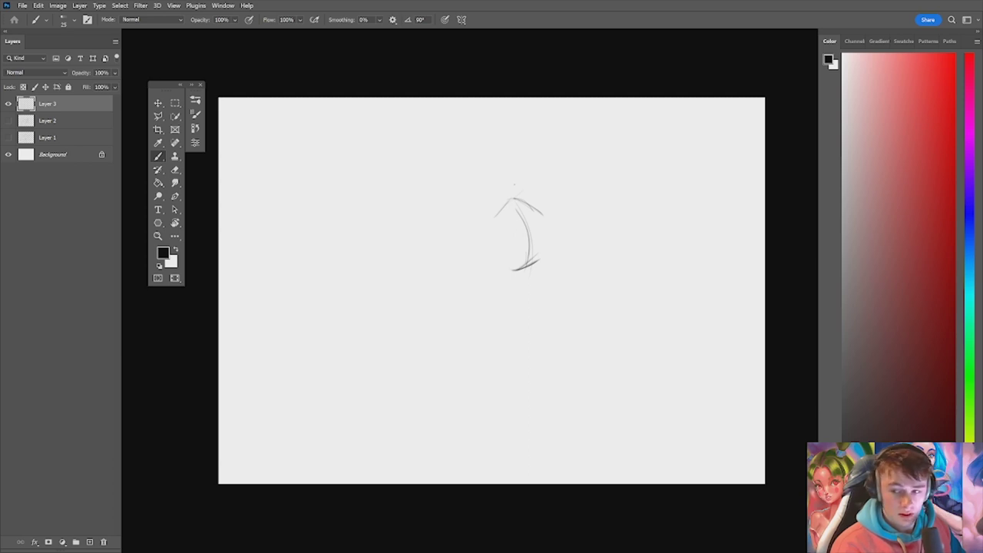
pyautogui.moveTo(539, 214); pyautogui.dragTo(544, 229)
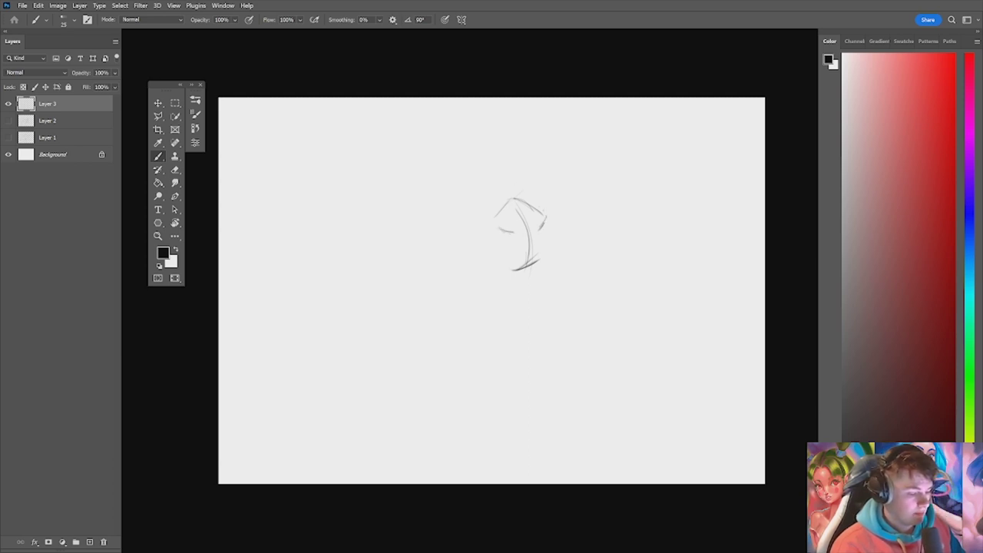
pyautogui.moveTo(497, 198)
pyautogui.mouseDown()
pyautogui.moveTo(492, 170)
pyautogui.moveTo(516, 175)
pyautogui.mouseUp()
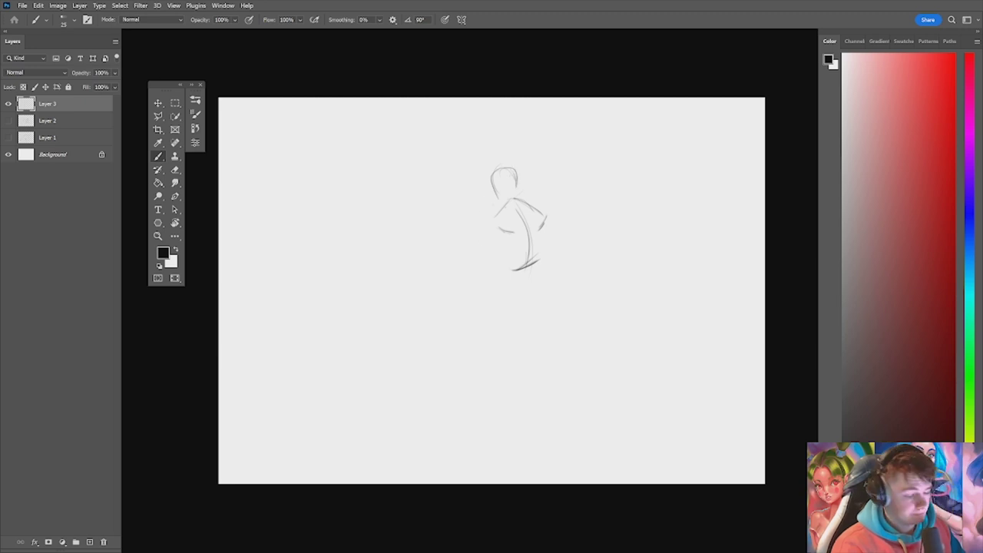
# Step: Rough in the rounded left shoulder and the upper arm reaching down and outward, undoing the misplaced arm strokes
pyautogui.moveTo(498, 211)
pyautogui.mouseDown()
pyautogui.moveTo(486, 235)
pyautogui.moveTo(499, 232)
pyautogui.moveTo(463, 262)
pyautogui.mouseUp()
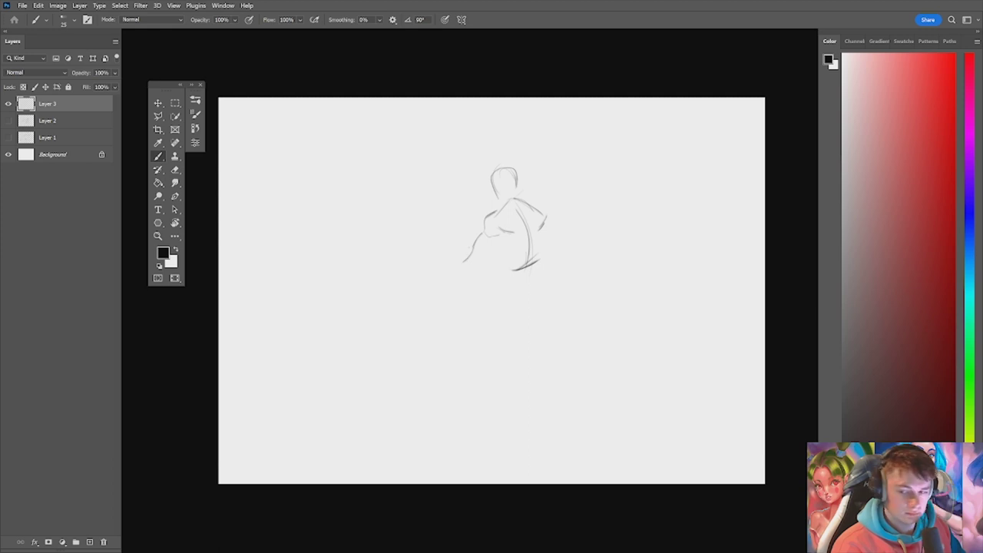
pyautogui.hotkey('ctrl', 'space')
pyautogui.click(490, 231)
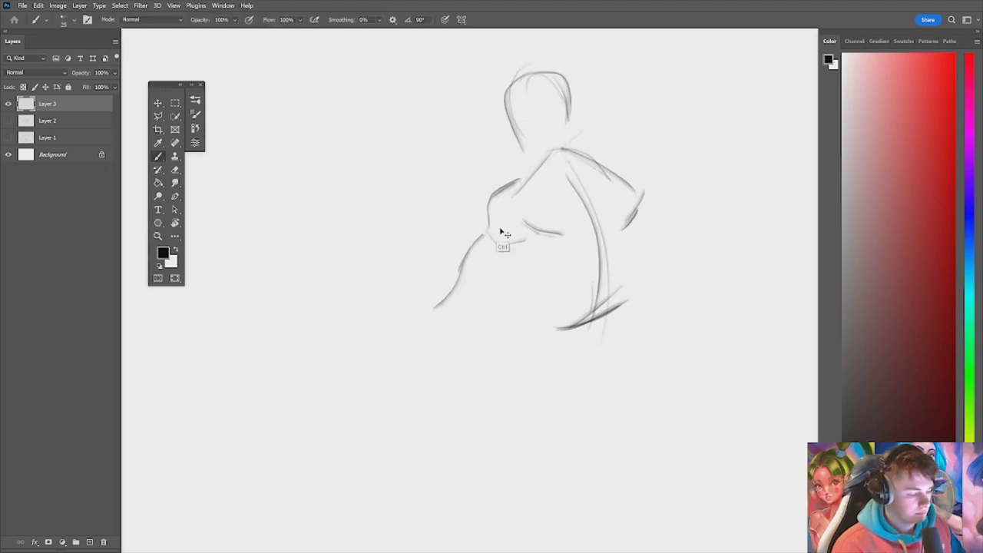
pyautogui.hotkey('ctrl', 'z')
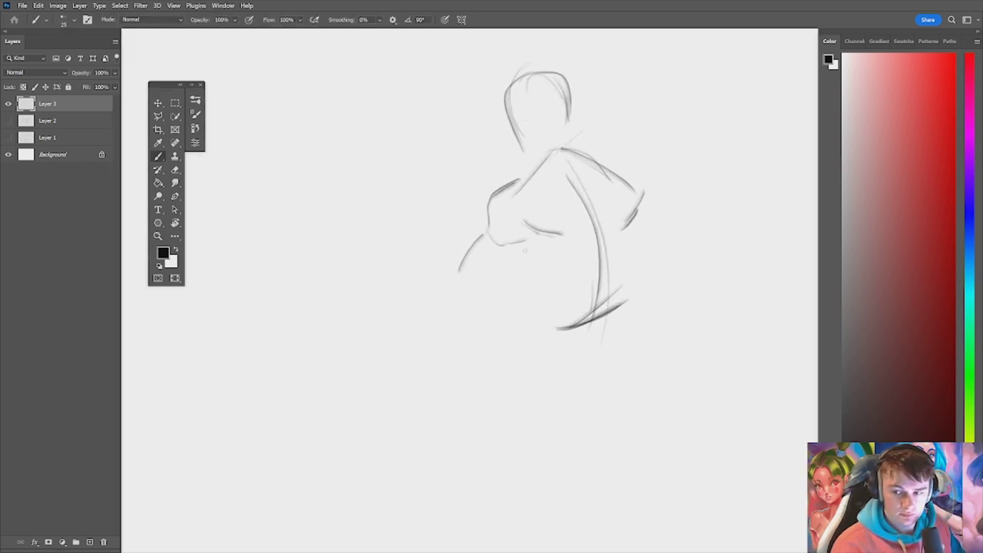
pyautogui.moveTo(481, 291)
pyautogui.mouseDown()
pyautogui.moveTo(526, 245)
pyautogui.moveTo(468, 305)
pyautogui.mouseUp()
pyautogui.hotkey('ctrl', 'z')
pyautogui.hotkey('ctrl', 'z')
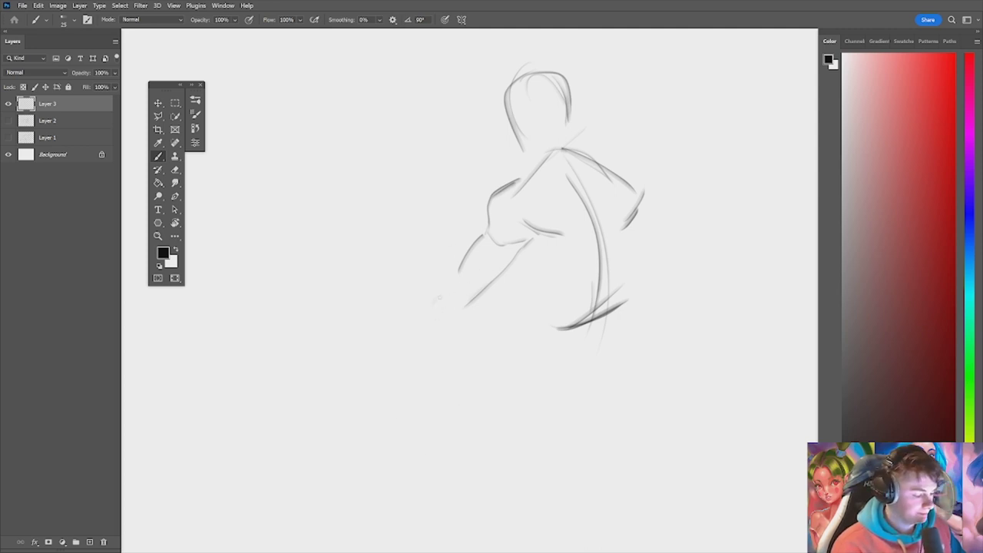
# Step: Sketch the elbow and the start of the forearm on the extended left arm, undoing and redrawing the outer contour
pyautogui.moveTo(438, 295); pyautogui.dragTo(427, 325)
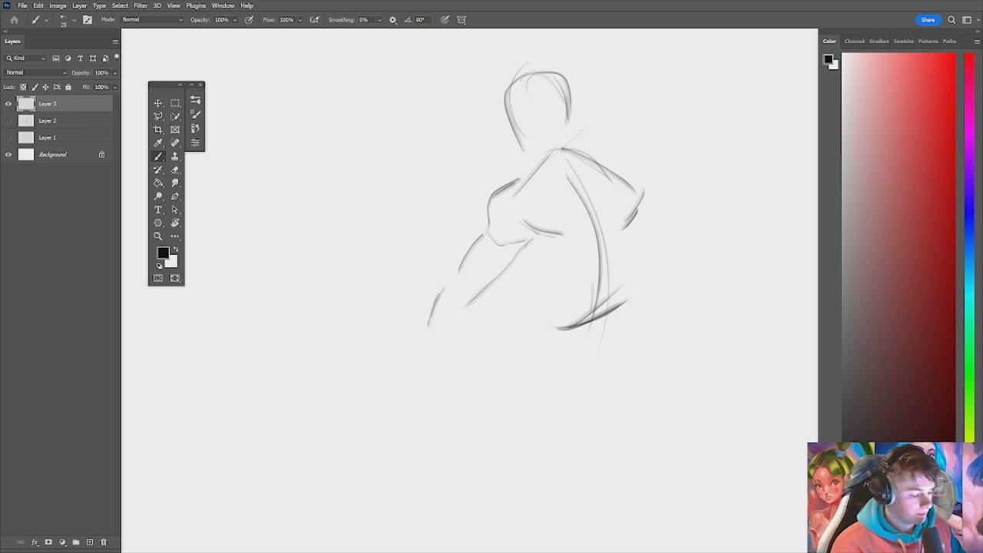
pyautogui.moveTo(453, 277)
pyautogui.mouseDown()
pyautogui.moveTo(431, 287)
pyautogui.moveTo(464, 275)
pyautogui.moveTo(426, 296)
pyautogui.mouseUp()
pyautogui.hotkey('ctrl', 'z')
pyautogui.hotkey('ctrl', 'z')
pyautogui.hotkey('ctrl', 'z')
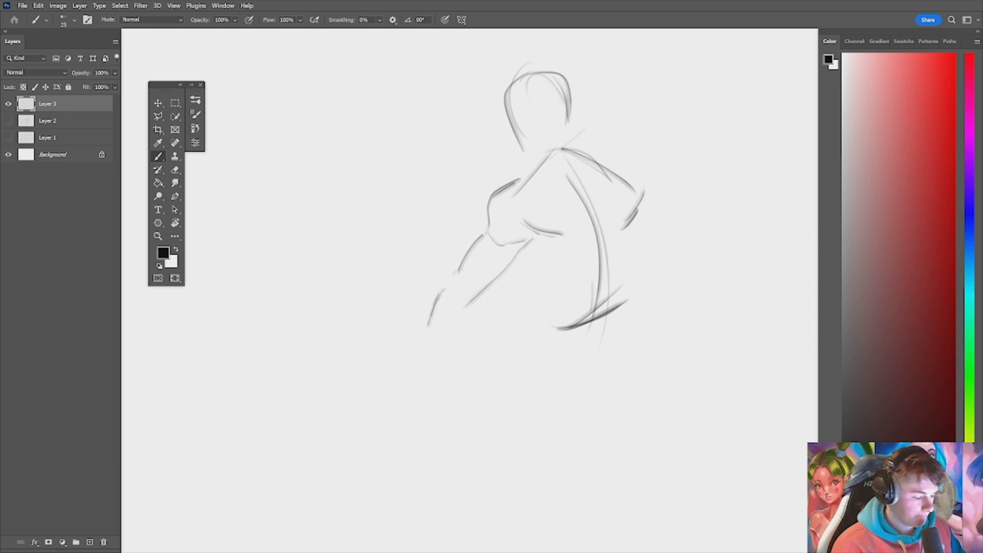
pyautogui.moveTo(461, 266); pyautogui.dragTo(416, 293)
pyautogui.moveTo(458, 269)
pyautogui.mouseDown()
pyautogui.moveTo(470, 260)
pyautogui.moveTo(434, 265)
pyautogui.moveTo(530, 256)
pyautogui.mouseUp()
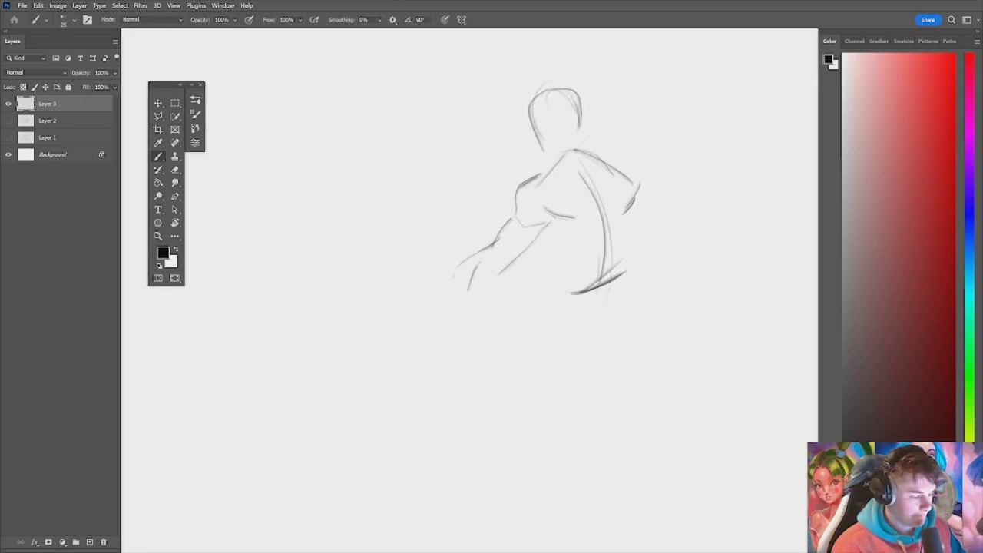
# Step: Complete the extended forearm with two contours tapering to a narrow wrist
pyautogui.moveTo(453, 275)
pyautogui.mouseDown()
pyautogui.moveTo(423, 324)
pyautogui.moveTo(433, 335)
pyautogui.moveTo(422, 334)
pyautogui.moveTo(447, 331)
pyautogui.moveTo(498, 289)
pyautogui.mouseUp()
pyautogui.hotkey('ctrl', 'z')
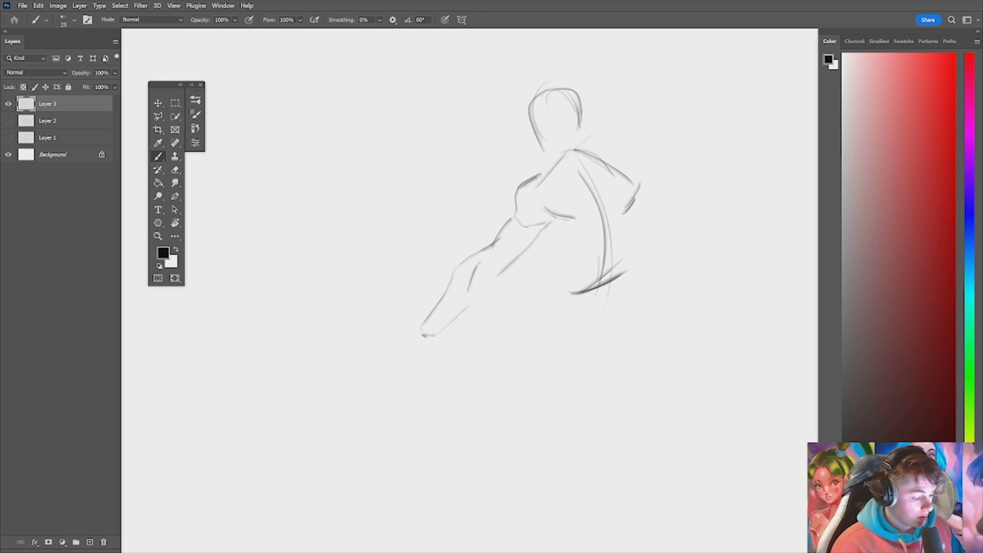
pyautogui.moveTo(454, 318)
pyautogui.mouseDown()
pyautogui.moveTo(499, 278)
pyautogui.moveTo(444, 330)
pyautogui.mouseUp()
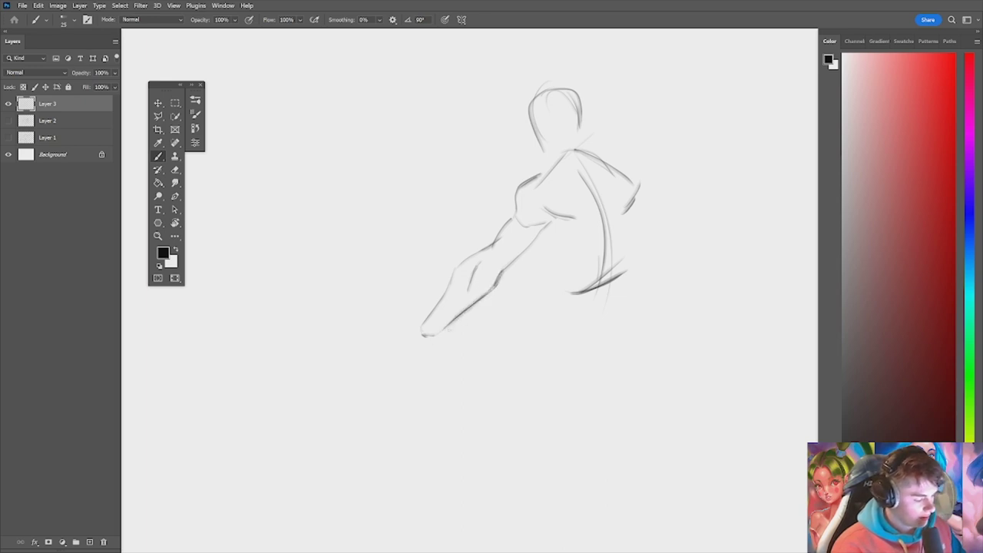
pyautogui.moveTo(495, 295); pyautogui.dragTo(453, 296)
pyautogui.moveTo(530, 281); pyautogui.dragTo(544, 278)
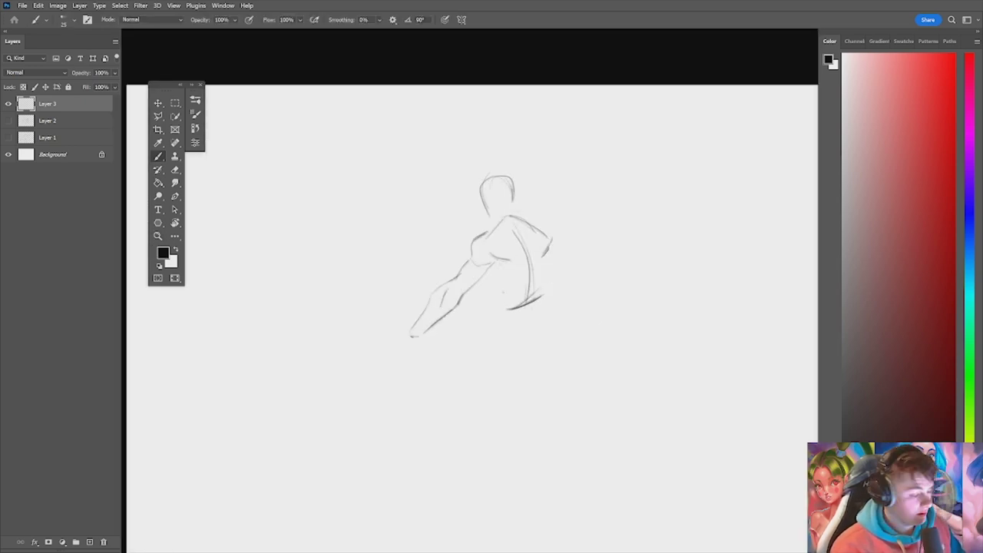
# Step: Draw both sides of the rib cage and connect the neck to the shoulders with firmer contours
pyautogui.moveTo(493, 309); pyautogui.dragTo(491, 275)
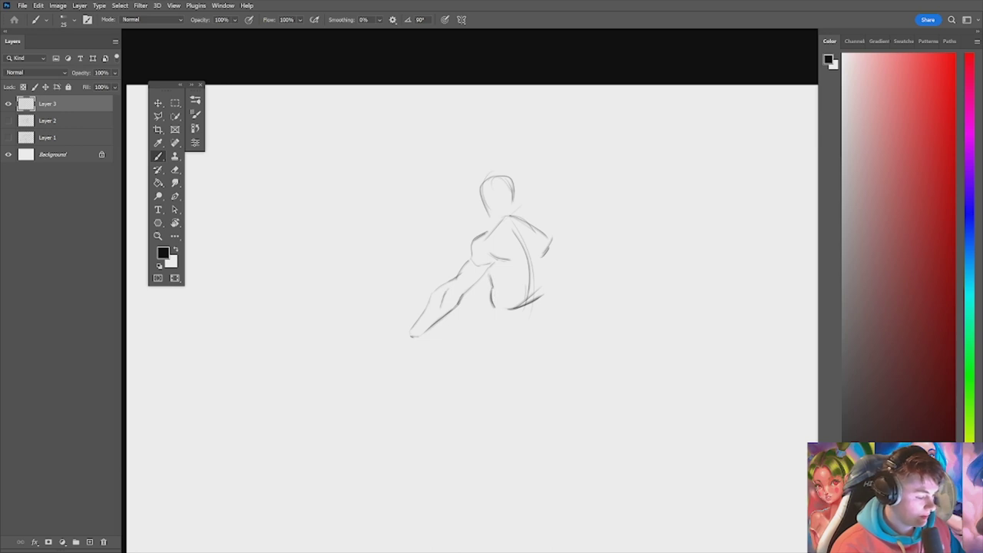
pyautogui.moveTo(550, 252); pyautogui.dragTo(544, 295)
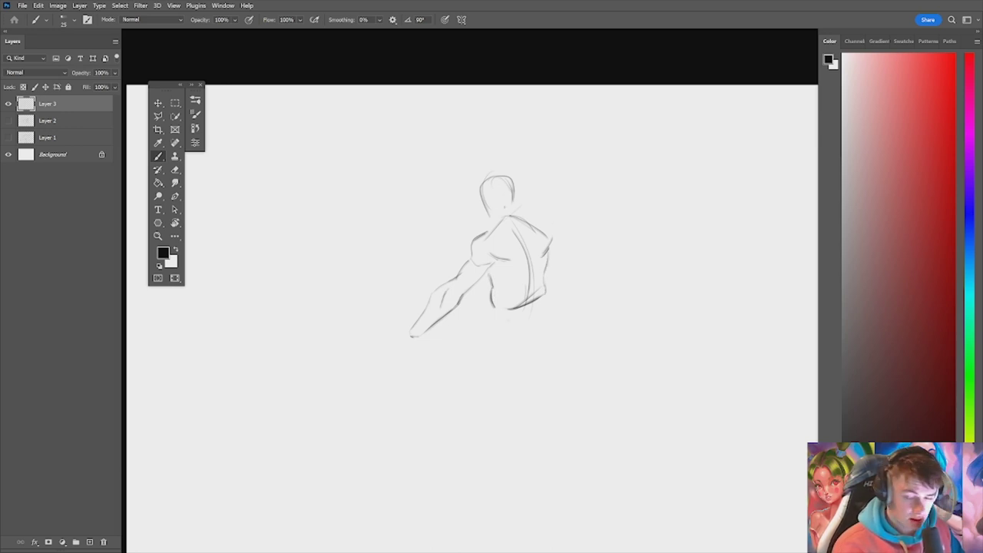
pyautogui.moveTo(476, 236)
pyautogui.mouseDown()
pyautogui.moveTo(513, 210)
pyautogui.moveTo(555, 240)
pyautogui.mouseUp()
# Step: Add a hand to the extended arm, erasing and redrawing the forearm with curved contours and a small closed fist
pyautogui.moveTo(434, 338)
pyautogui.mouseDown()
pyautogui.moveTo(498, 300)
pyautogui.moveTo(464, 297)
pyautogui.moveTo(454, 306)
pyautogui.moveTo(481, 305)
pyautogui.moveTo(448, 314)
pyautogui.mouseUp()
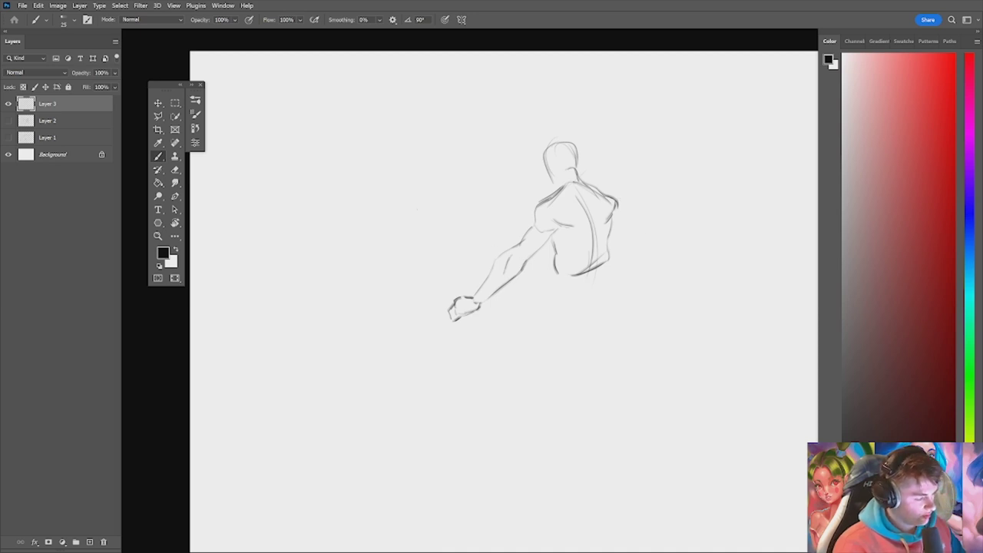
pyautogui.press('e')
pyautogui.moveTo(514, 254)
pyautogui.mouseDown()
pyautogui.moveTo(498, 296)
pyautogui.moveTo(448, 315)
pyautogui.moveTo(481, 299)
pyautogui.moveTo(491, 273)
pyautogui.moveTo(478, 299)
pyautogui.mouseUp()
pyautogui.press('b')
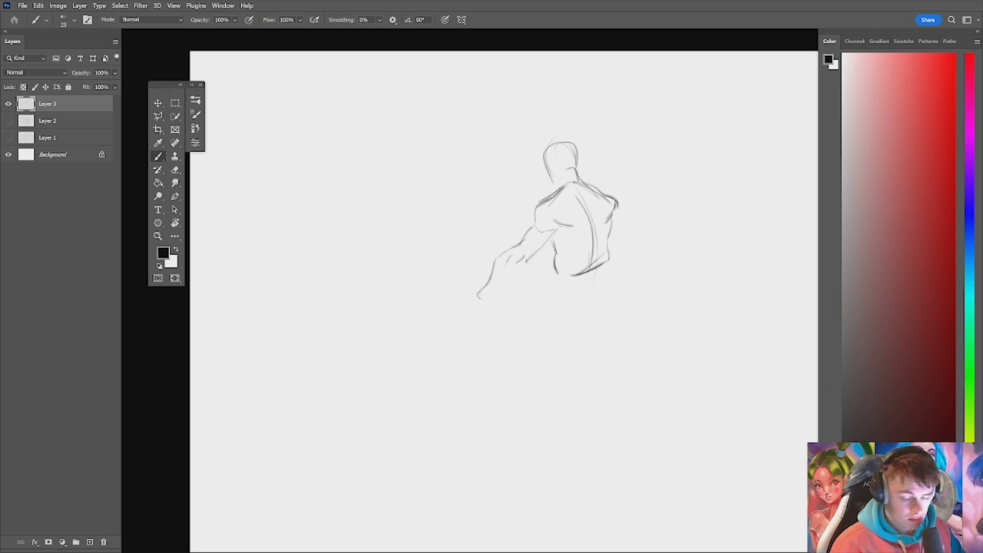
pyautogui.moveTo(515, 273)
pyautogui.mouseDown()
pyautogui.moveTo(480, 297)
pyautogui.moveTo(461, 294)
pyautogui.moveTo(482, 300)
pyautogui.moveTo(453, 314)
pyautogui.mouseUp()
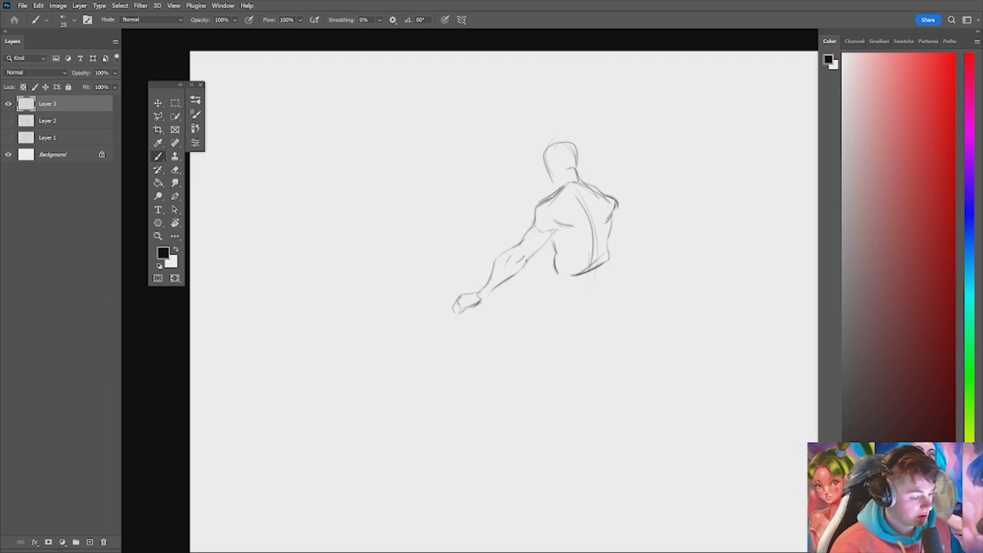
# Step: Darken the left armpit and spine lines, and add the bent right arm with its raised hand
pyautogui.moveTo(542, 231); pyautogui.dragTo(567, 225)
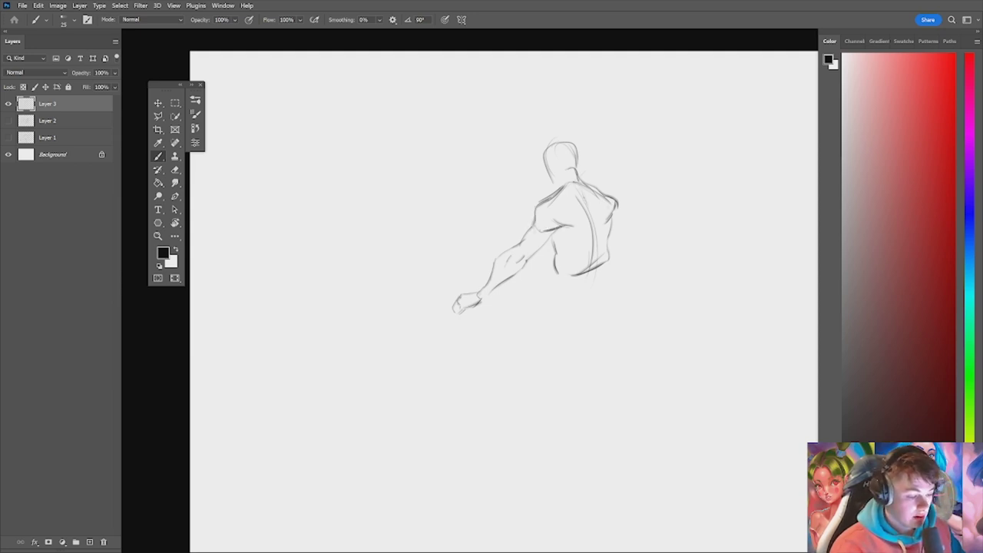
pyautogui.moveTo(576, 186); pyautogui.dragTo(594, 244)
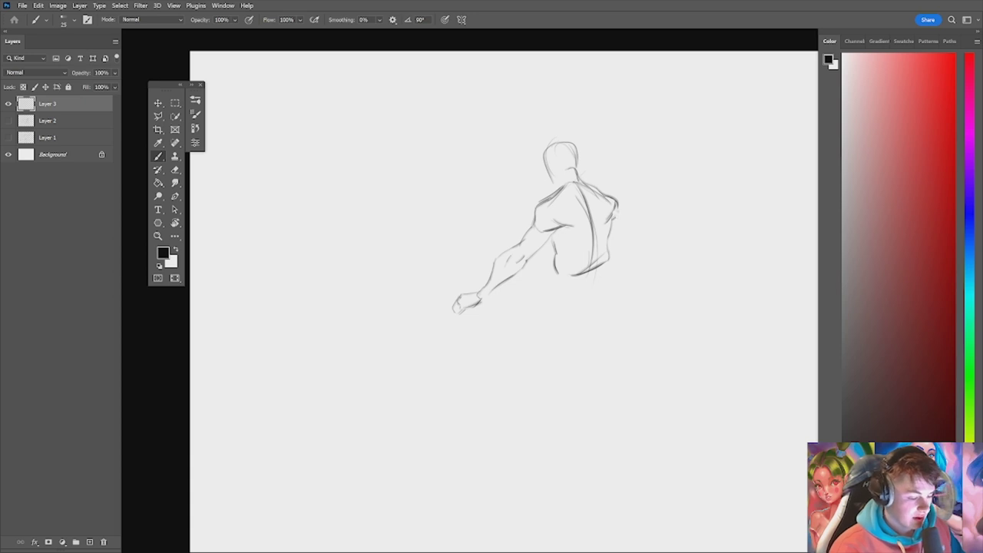
pyautogui.moveTo(611, 234)
pyautogui.mouseDown()
pyautogui.moveTo(634, 219)
pyautogui.moveTo(629, 257)
pyautogui.moveTo(623, 222)
pyautogui.moveTo(626, 259)
pyautogui.mouseUp()
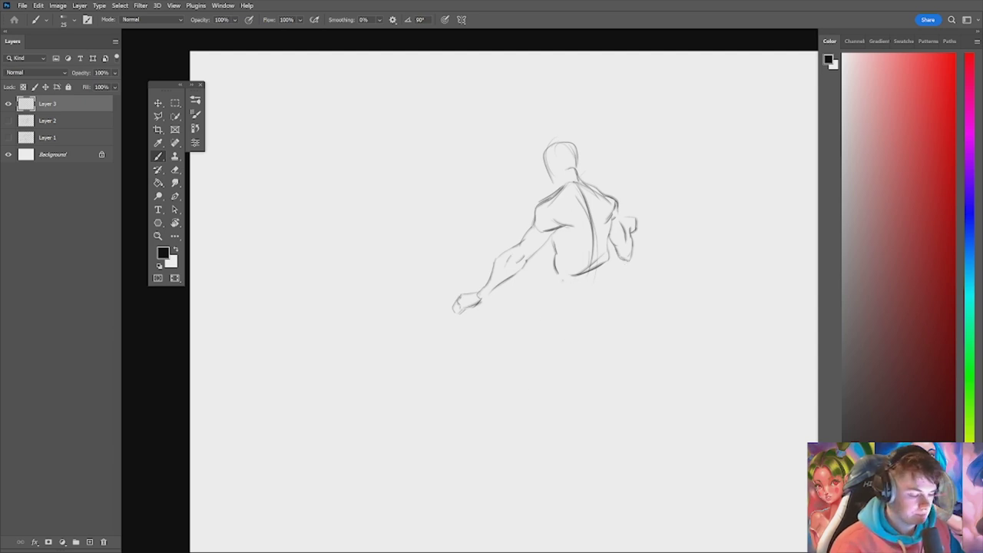
# Step: Sketch the pelvis below the rib cage with a curved lower edge and a pointed right hip
pyautogui.moveTo(567, 285); pyautogui.dragTo(600, 297)
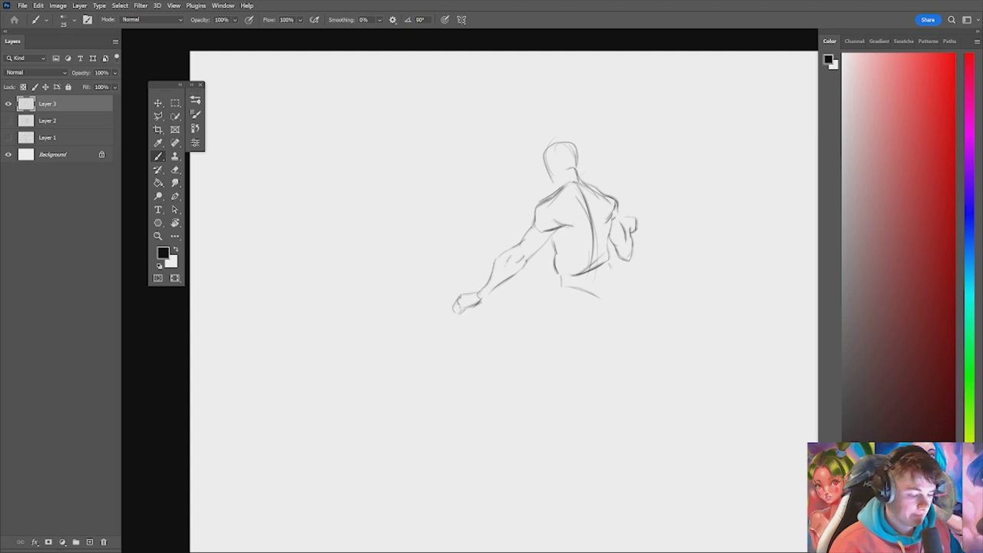
pyautogui.moveTo(610, 263)
pyautogui.mouseDown()
pyautogui.moveTo(605, 301)
pyautogui.moveTo(608, 290)
pyautogui.mouseUp()
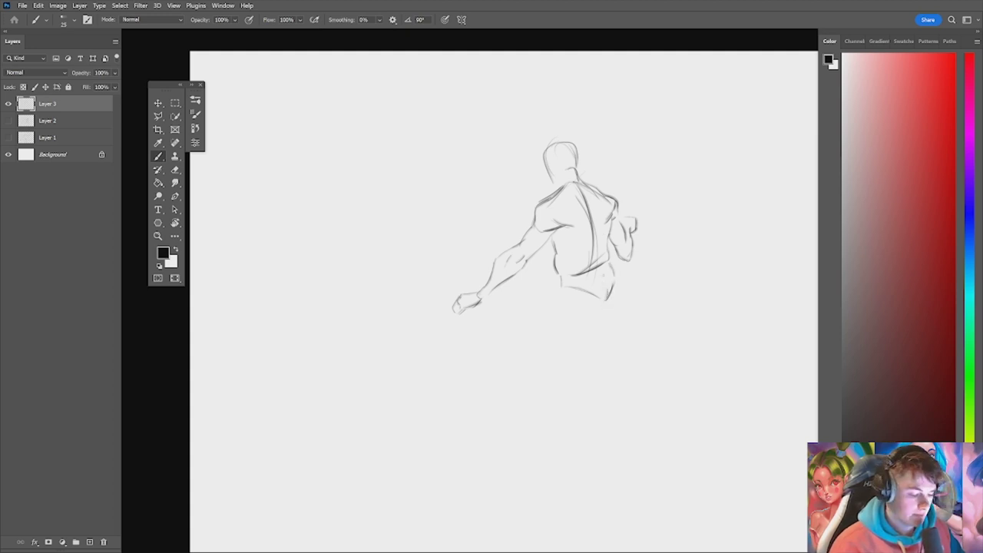
pyautogui.moveTo(602, 276); pyautogui.dragTo(607, 299)
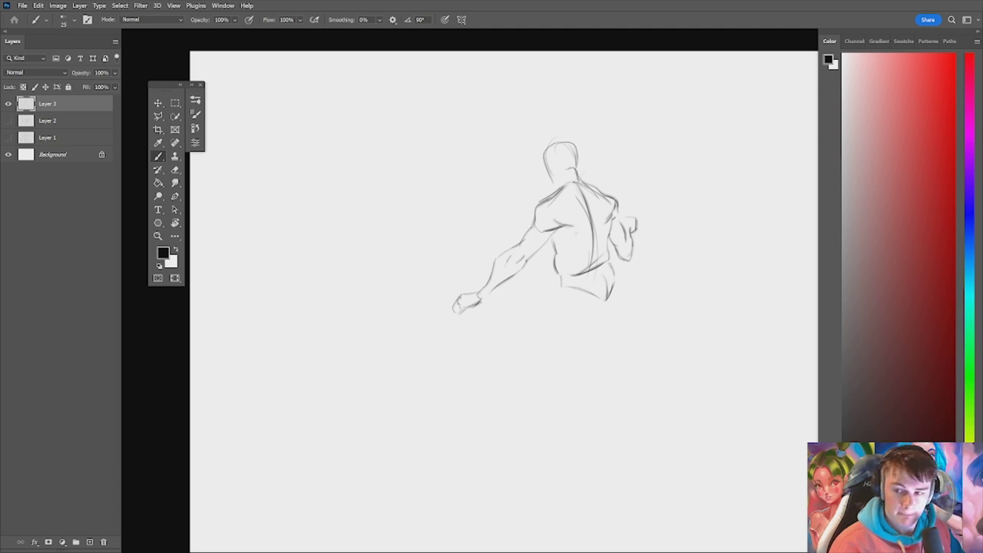
# Step: Erase the heavy spine curve, redraw it with shoulder-blade marks, and firm up the head outline
pyautogui.moveTo(594, 232)
pyautogui.mouseDown()
pyautogui.moveTo(594, 261)
pyautogui.moveTo(577, 189)
pyautogui.mouseUp()
pyautogui.press('e')
pyautogui.press('b')
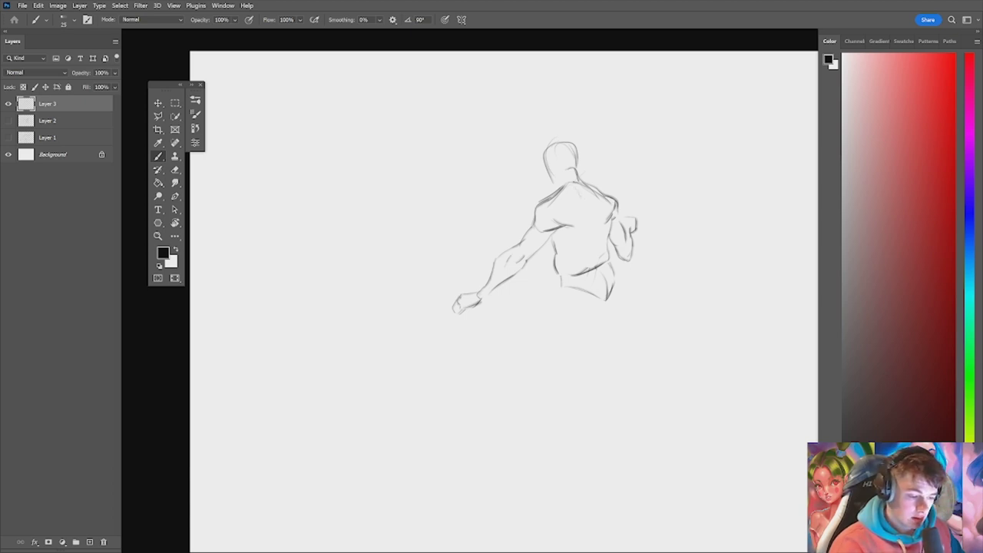
pyautogui.moveTo(589, 235); pyautogui.dragTo(595, 271)
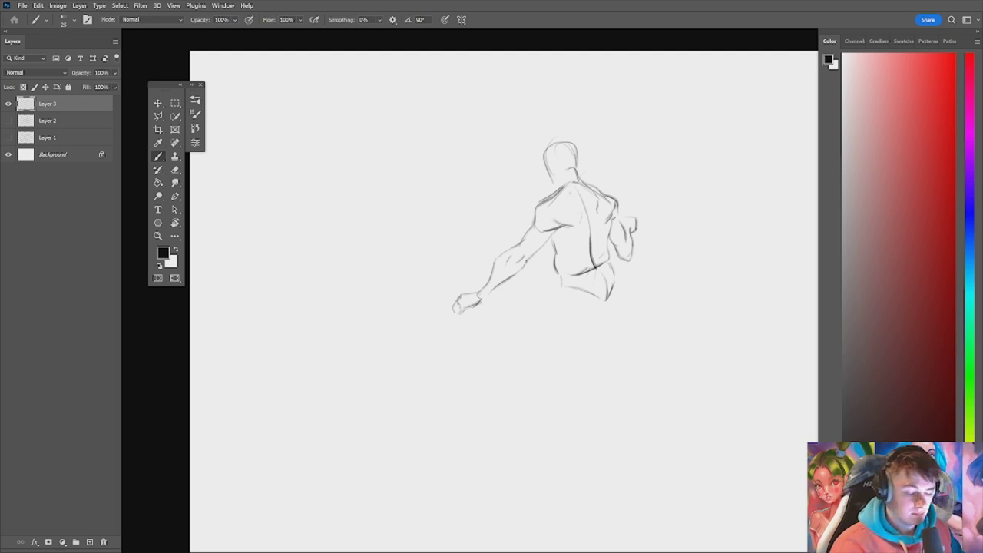
pyautogui.moveTo(579, 194)
pyautogui.mouseDown()
pyautogui.moveTo(585, 209)
pyautogui.moveTo(548, 175)
pyautogui.moveTo(545, 151)
pyautogui.moveTo(559, 141)
pyautogui.mouseUp()
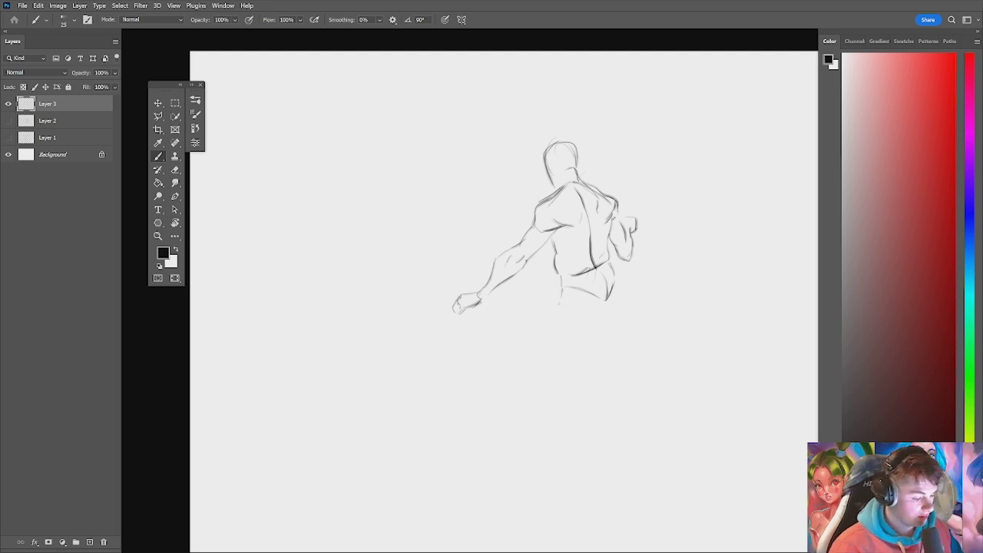
# Step: Draw the standing leg's thigh from the hip to the knee, with the buttock crease beneath the pelvis
pyautogui.moveTo(559, 301)
pyautogui.mouseDown()
pyautogui.moveTo(558, 329)
pyautogui.moveTo(582, 371)
pyautogui.mouseUp()
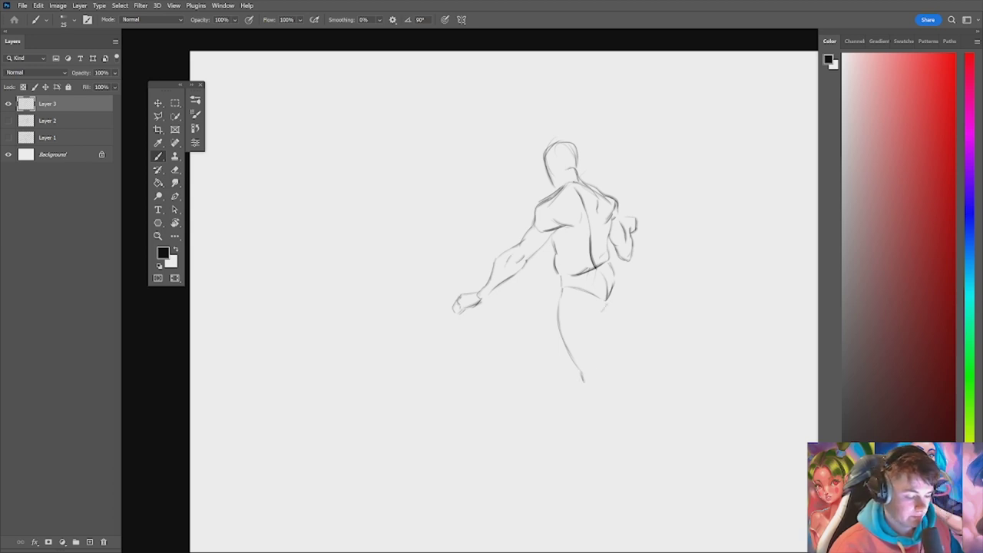
pyautogui.moveTo(604, 305); pyautogui.dragTo(595, 315)
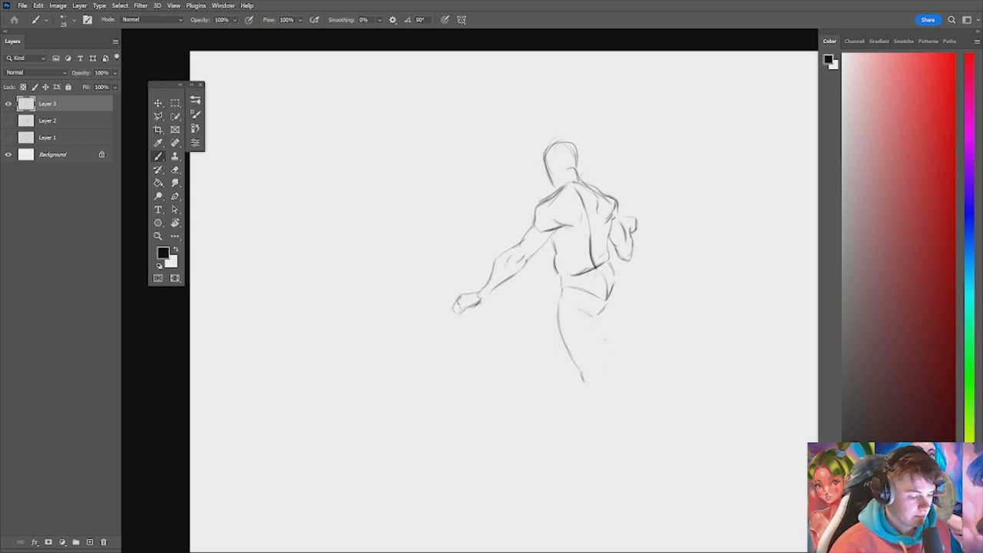
pyautogui.moveTo(605, 332); pyautogui.dragTo(602, 363)
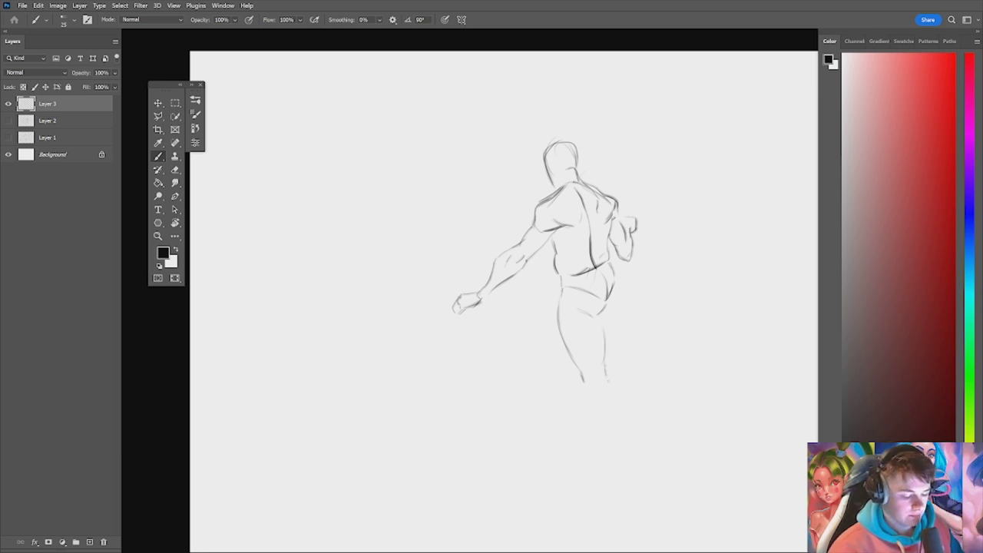
# Step: Draw the standing leg's calf and shin tapering to the ankle, and finish it with a foot
pyautogui.moveTo(605, 374); pyautogui.dragTo(614, 394)
pyautogui.moveTo(609, 353)
pyautogui.mouseDown()
pyautogui.moveTo(602, 327)
pyautogui.moveTo(535, 278)
pyautogui.moveTo(548, 356)
pyautogui.mouseUp()
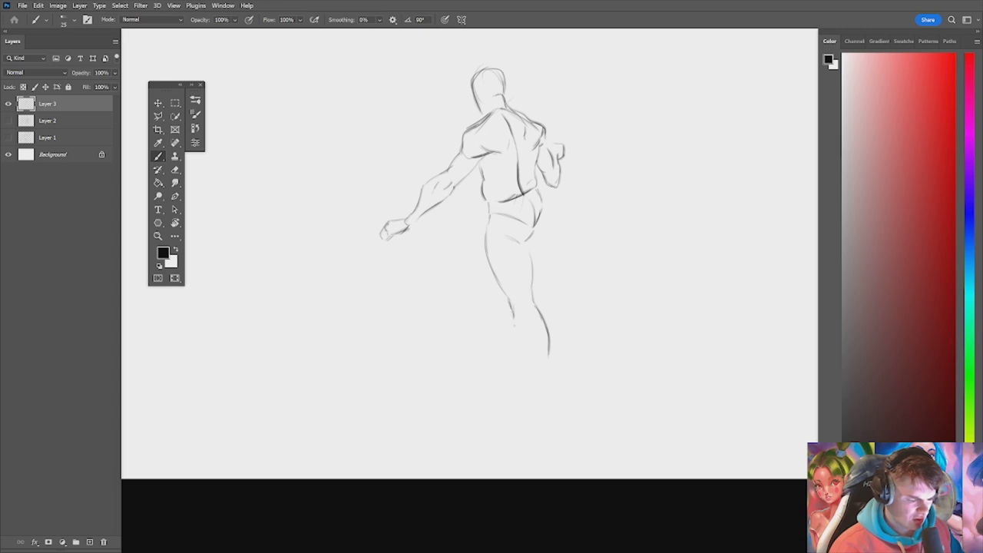
pyautogui.moveTo(513, 320)
pyautogui.mouseDown()
pyautogui.moveTo(540, 396)
pyautogui.moveTo(550, 370)
pyautogui.mouseUp()
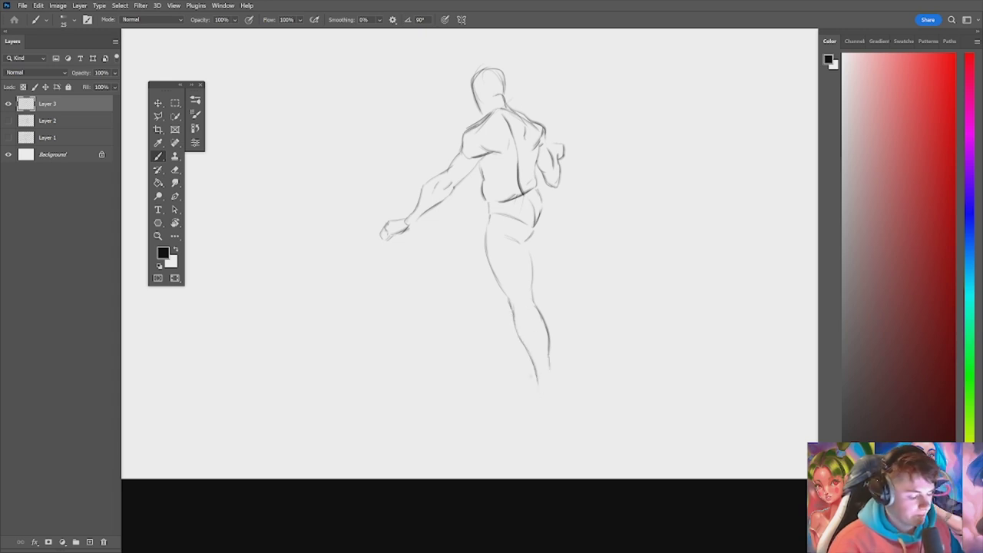
pyautogui.moveTo(526, 378); pyautogui.dragTo(510, 387)
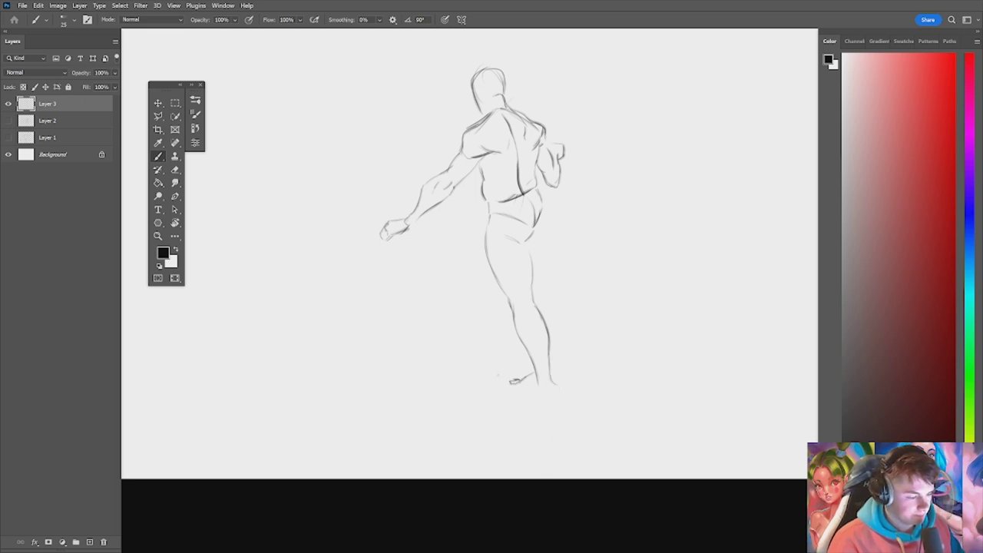
pyautogui.moveTo(519, 388); pyautogui.dragTo(552, 391)
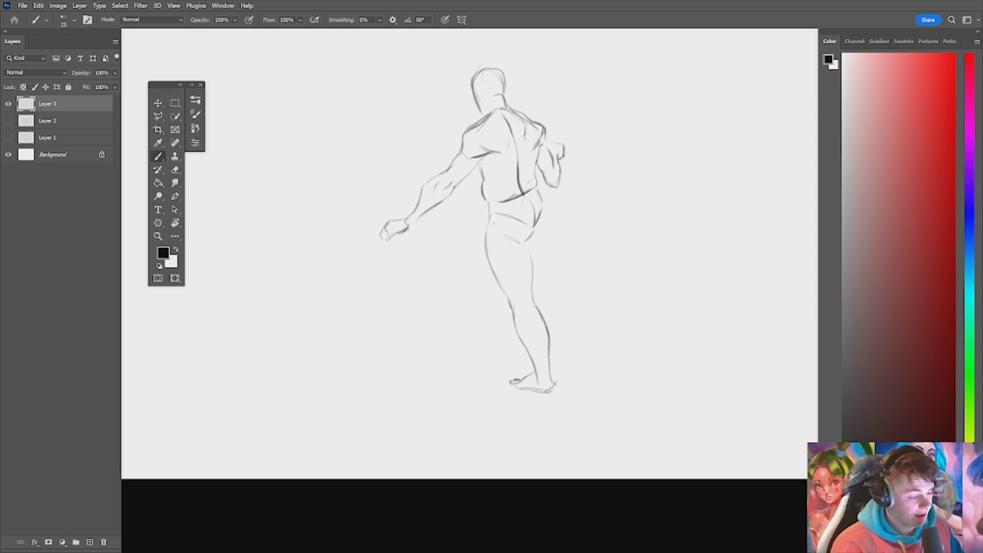
# Step: Draw the raised left leg with its foreshortened thigh, bent knee, tapering shin and calf, and a foot pointing outward
pyautogui.moveTo(487, 210)
pyautogui.mouseDown()
pyautogui.moveTo(455, 226)
pyautogui.moveTo(440, 274)
pyautogui.mouseUp()
pyautogui.moveTo(450, 242); pyautogui.dragTo(425, 287)
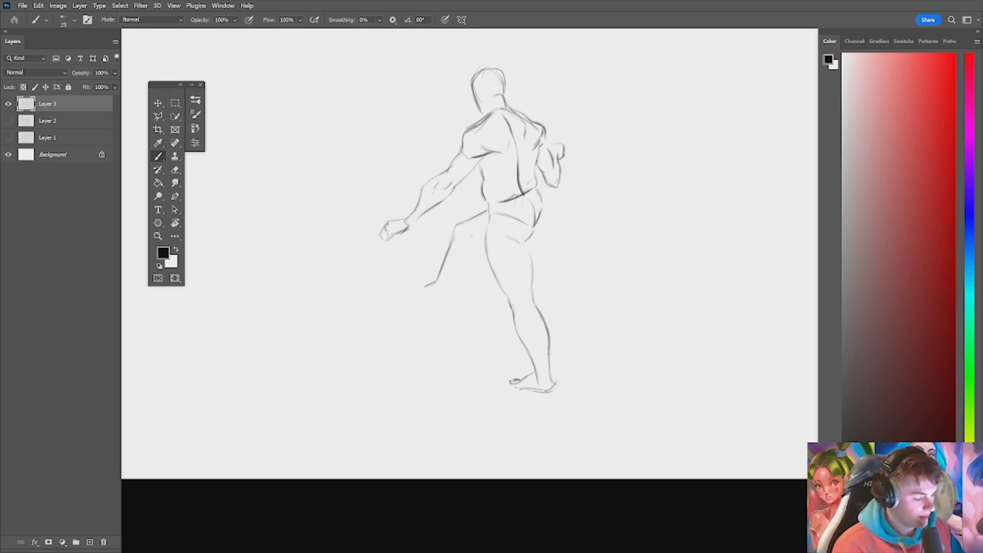
pyautogui.moveTo(472, 247); pyautogui.dragTo(455, 271)
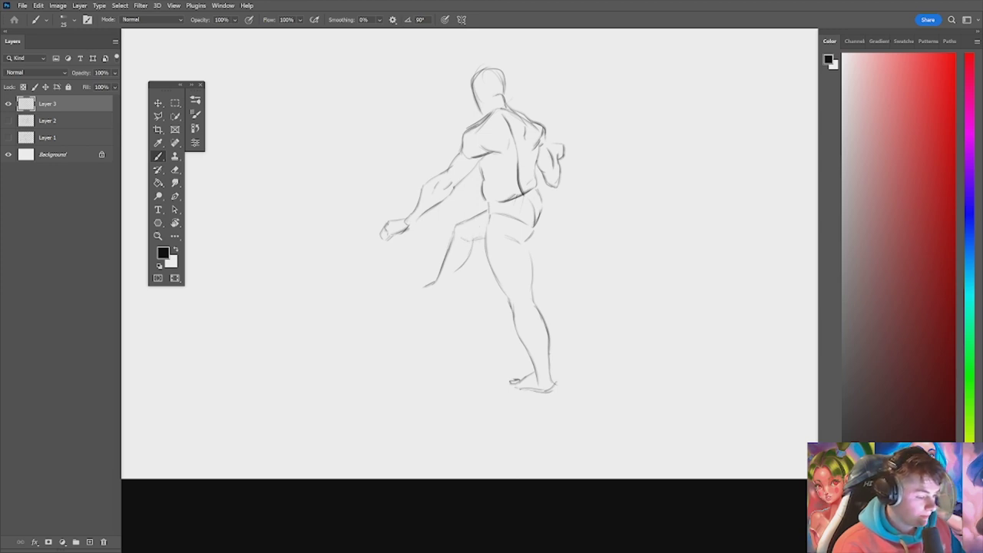
pyautogui.scroll(-5, 577, 179)
pyautogui.scroll(4, 565, 188)
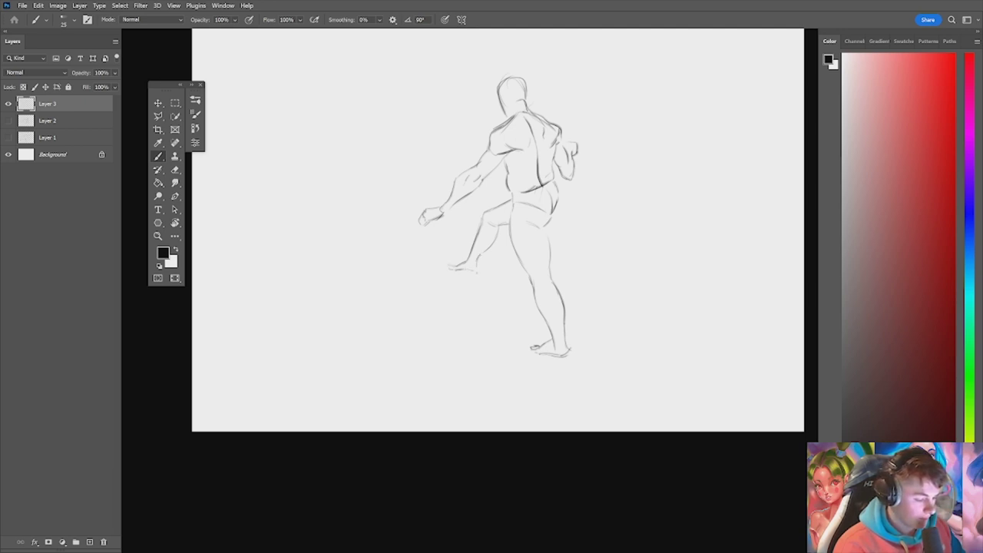
# Step: Sketch the hair gathered into a ponytail behind the head, and add the ear, jaw and neck lines
pyautogui.moveTo(580, 251); pyautogui.dragTo(554, 273)
pyautogui.moveTo(489, 126)
pyautogui.mouseDown()
pyautogui.moveTo(514, 143)
pyautogui.moveTo(508, 159)
pyautogui.moveTo(501, 152)
pyautogui.moveTo(514, 161)
pyautogui.mouseUp()
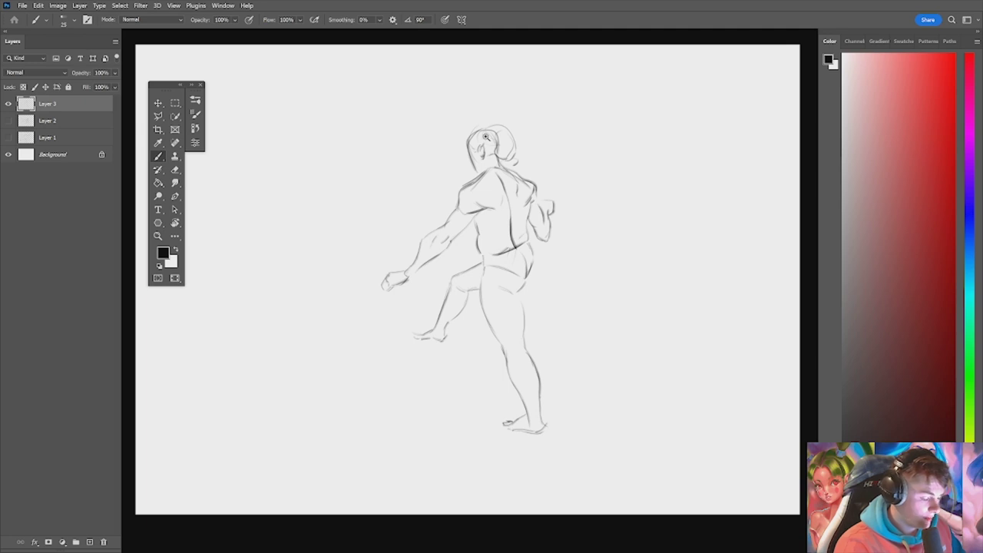
pyautogui.moveTo(486, 139)
pyautogui.mouseDown()
pyautogui.moveTo(500, 142)
pyautogui.moveTo(457, 121)
pyautogui.moveTo(519, 120)
pyautogui.moveTo(531, 152)
pyautogui.mouseUp()
pyautogui.moveTo(495, 146)
pyautogui.mouseDown()
pyautogui.moveTo(509, 143)
pyautogui.moveTo(526, 172)
pyautogui.moveTo(482, 179)
pyautogui.moveTo(478, 197)
pyautogui.moveTo(510, 186)
pyautogui.moveTo(505, 160)
pyautogui.moveTo(515, 184)
pyautogui.moveTo(544, 200)
pyautogui.moveTo(459, 223)
pyautogui.mouseUp()
pyautogui.press('e')
pyautogui.press('b')
pyautogui.press('e')
pyautogui.press('b')
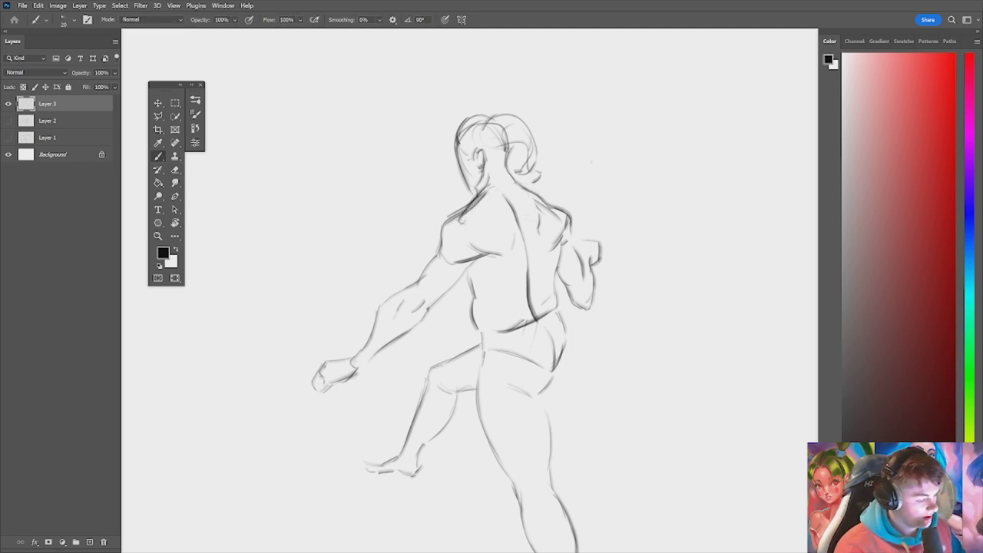
# Step: Rework the right shoulder contour, and add a chest bulge and waist crease along the left side of the torso
pyautogui.press('e')
pyautogui.moveTo(537, 201)
pyautogui.mouseDown()
pyautogui.moveTo(554, 215)
pyautogui.moveTo(622, 211)
pyautogui.mouseUp()
pyautogui.press('b')
pyautogui.moveTo(561, 269); pyautogui.dragTo(590, 269)
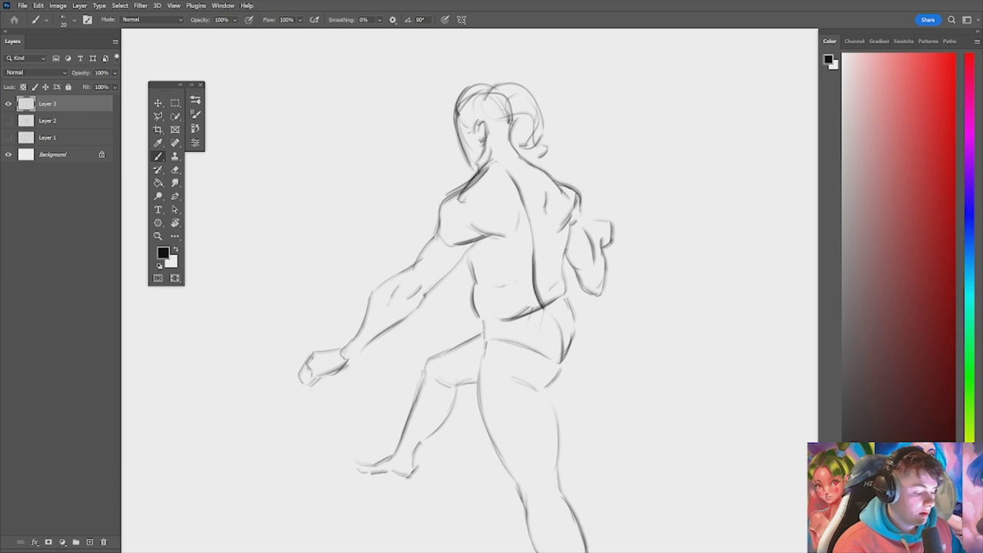
pyautogui.press('e')
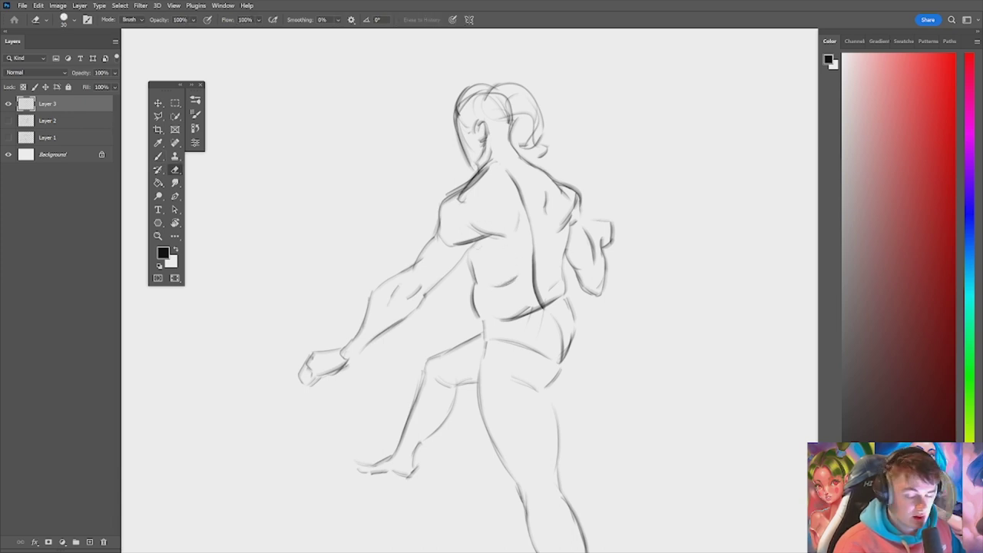
pyautogui.press('b')
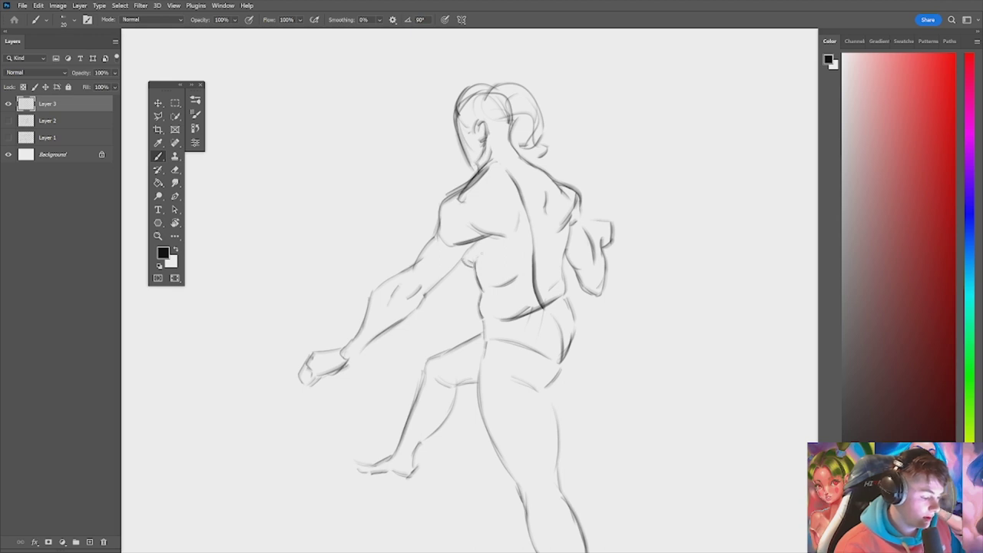
# Step: Draw a sports top on the back, with a band across the ribs and two shoulder straps
pyautogui.hotkey('ctrl', 'space')
pyautogui.moveTo(528, 253)
pyautogui.mouseDown()
pyautogui.moveTo(430, 257)
pyautogui.moveTo(622, 251)
pyautogui.mouseUp()
pyautogui.hotkey('ctrl', 'space')
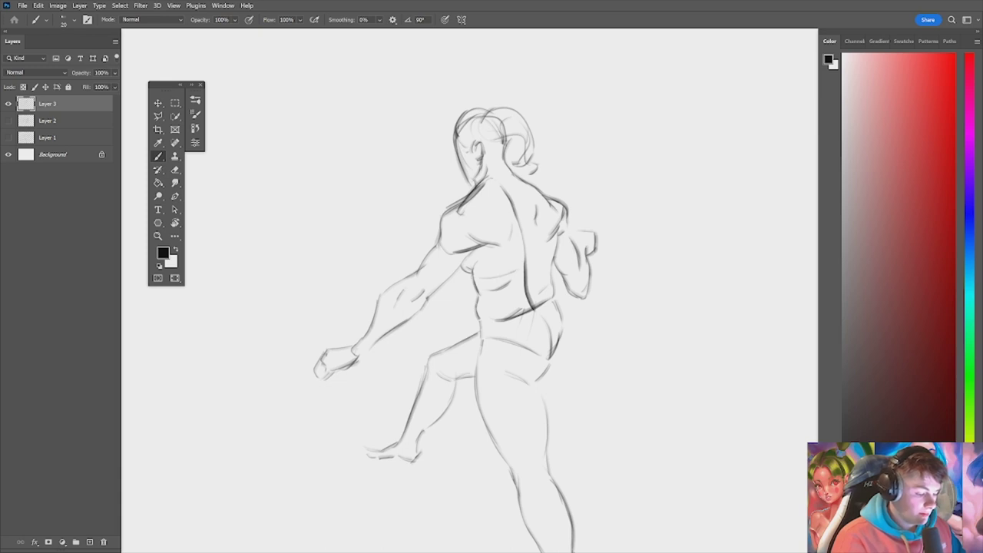
pyautogui.moveTo(516, 271); pyautogui.dragTo(558, 257)
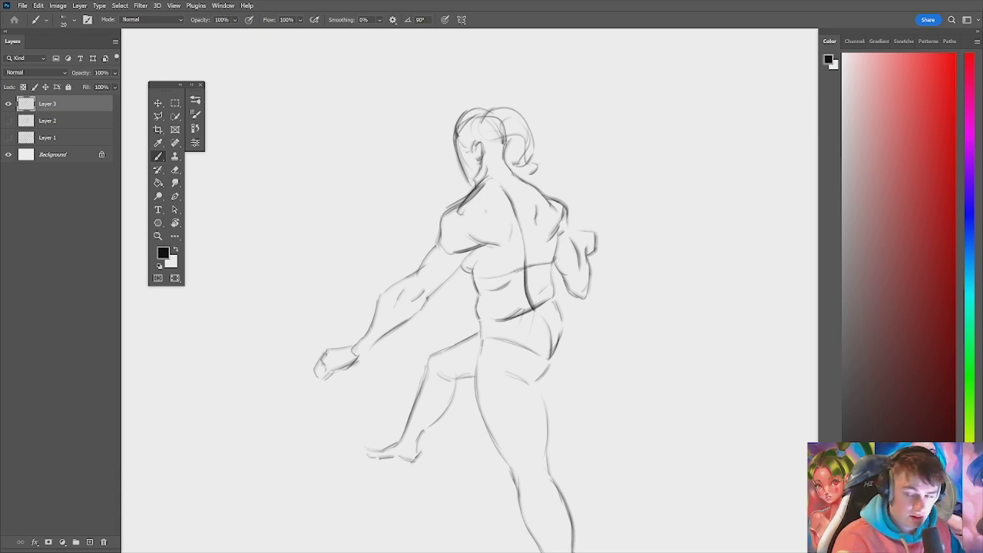
pyautogui.moveTo(481, 192); pyautogui.dragTo(501, 246)
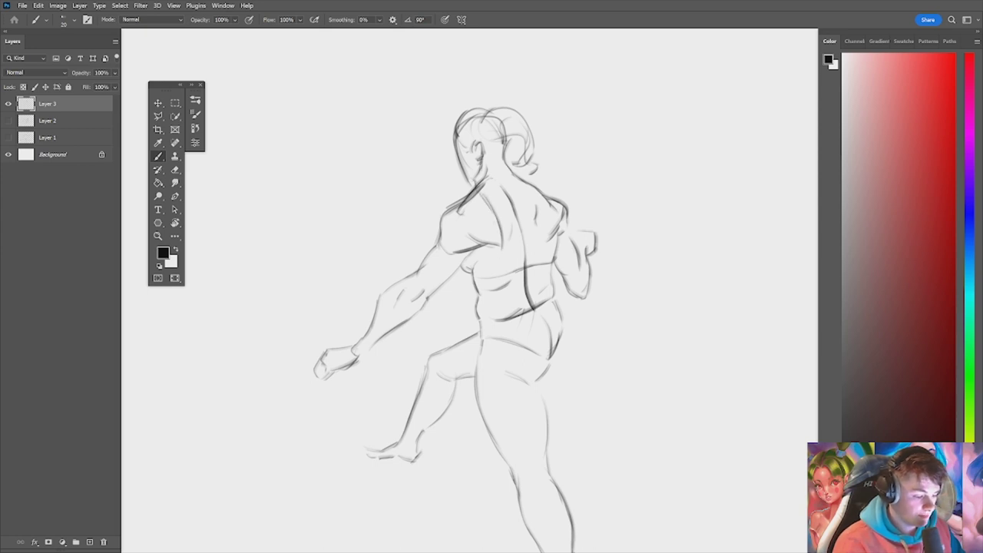
pyautogui.moveTo(487, 189)
pyautogui.mouseDown()
pyautogui.moveTo(505, 250)
pyautogui.moveTo(486, 260)
pyautogui.moveTo(538, 249)
pyautogui.mouseUp()
pyautogui.moveTo(543, 195); pyautogui.dragTo(539, 246)
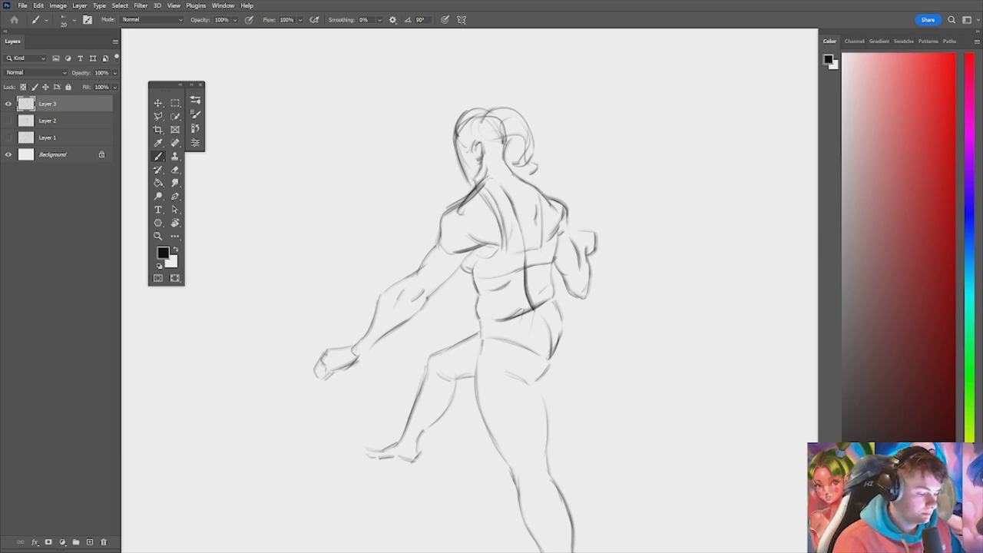
pyautogui.moveTo(541, 192)
pyautogui.mouseDown()
pyautogui.moveTo(548, 251)
pyautogui.moveTo(558, 248)
pyautogui.moveTo(537, 265)
pyautogui.moveTo(480, 276)
pyautogui.mouseUp()
# Step: Sketch a tall two-sided box beneath the raised foot, with vertical edges, a flat top and an angled base
pyautogui.press('z')
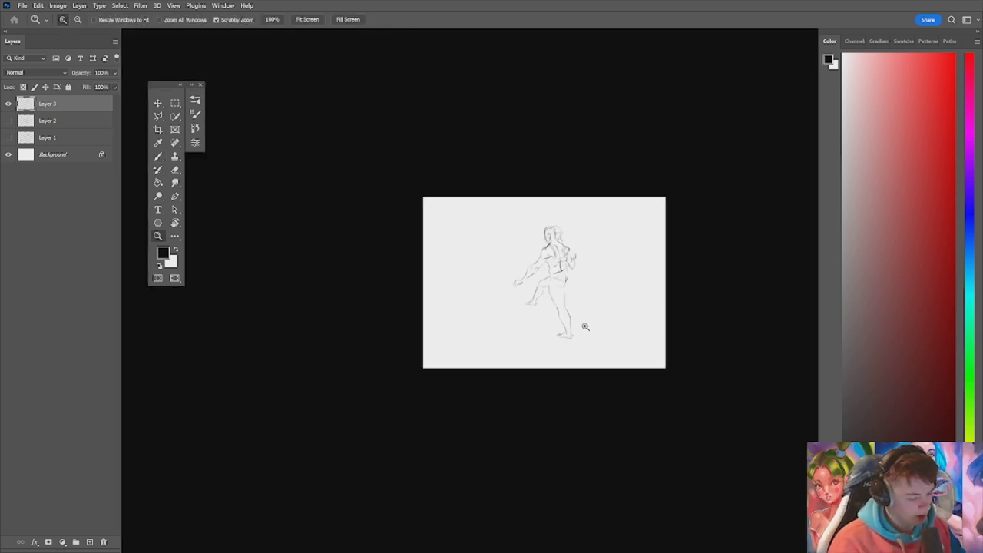
pyautogui.moveTo(585, 326); pyautogui.dragTo(611, 326)
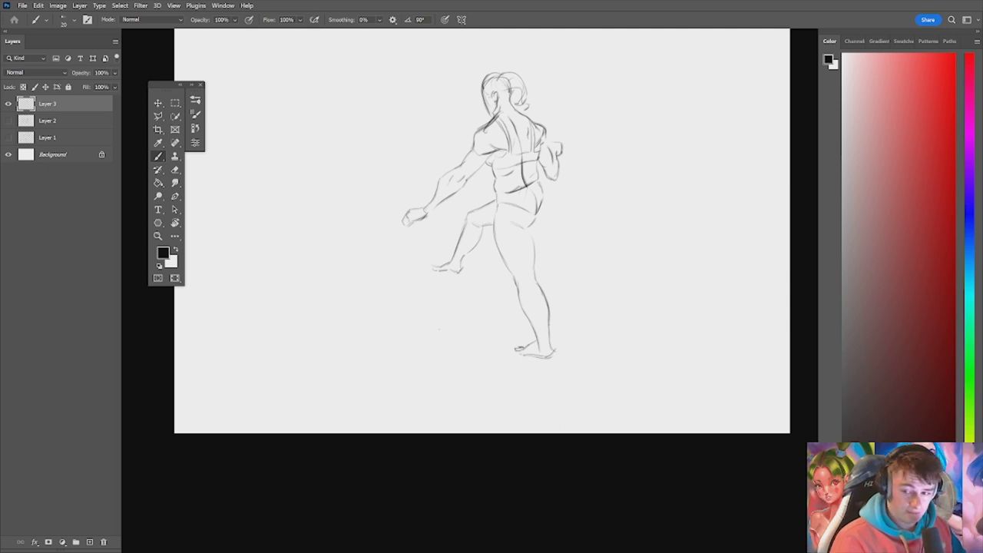
pyautogui.moveTo(440, 289); pyautogui.dragTo(439, 391)
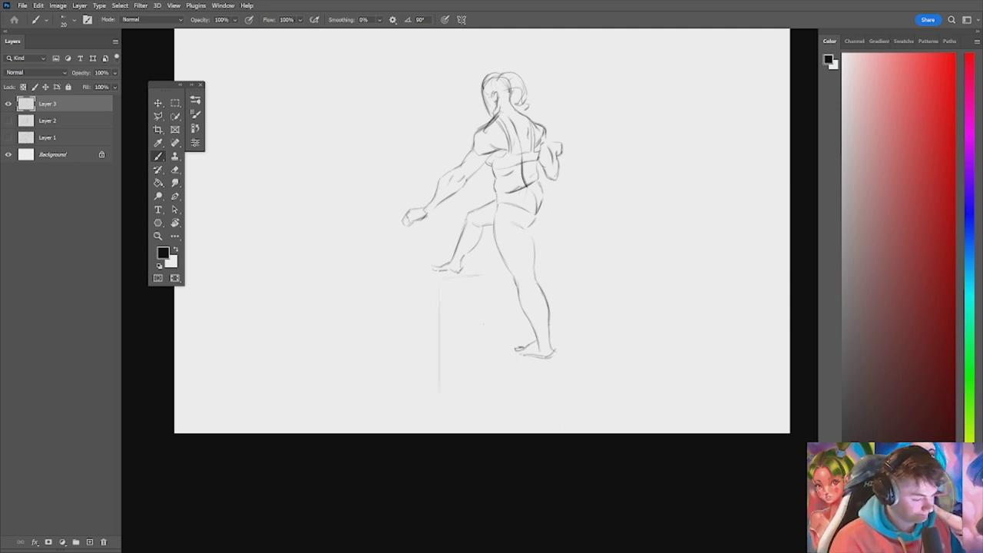
pyautogui.moveTo(488, 277); pyautogui.dragTo(487, 398)
pyautogui.moveTo(425, 279)
pyautogui.mouseDown()
pyautogui.moveTo(389, 280)
pyautogui.moveTo(390, 369)
pyautogui.moveTo(438, 399)
pyautogui.moveTo(490, 394)
pyautogui.moveTo(497, 430)
pyautogui.mouseUp()
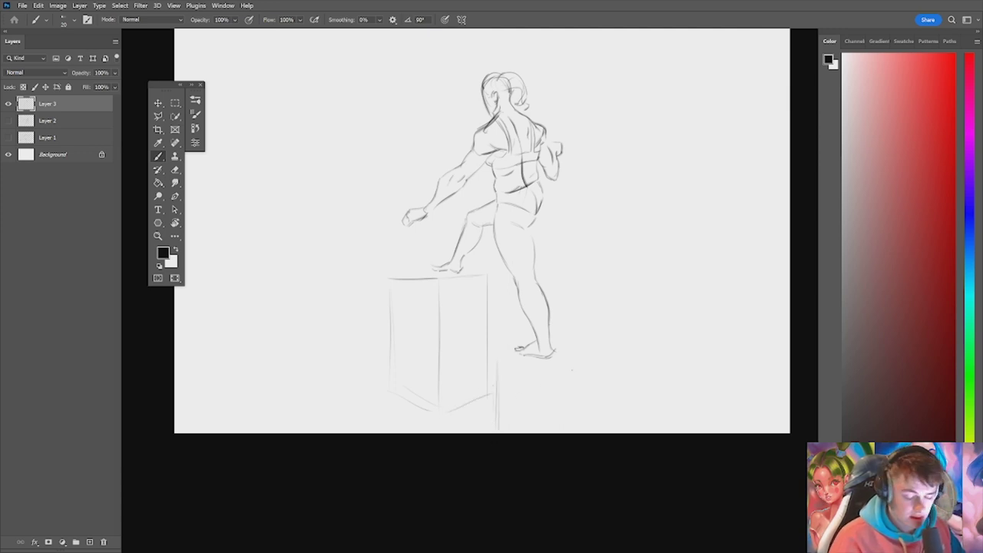
# Step: Start a second, lower box beneath the standing foot with its long front top edge, short left edge and left vertical corner
pyautogui.moveTo(516, 374); pyautogui.dragTo(601, 385)
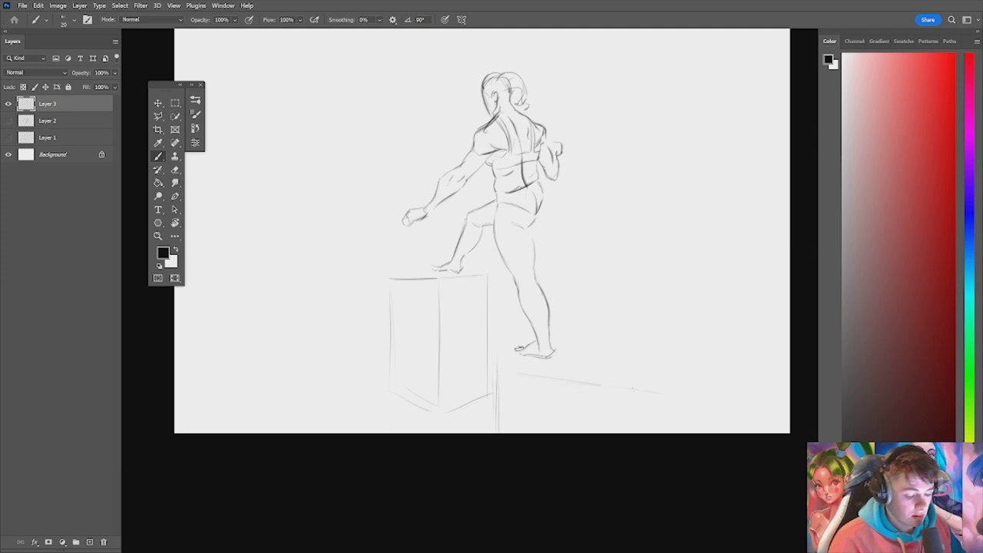
pyautogui.moveTo(674, 376); pyautogui.dragTo(672, 392)
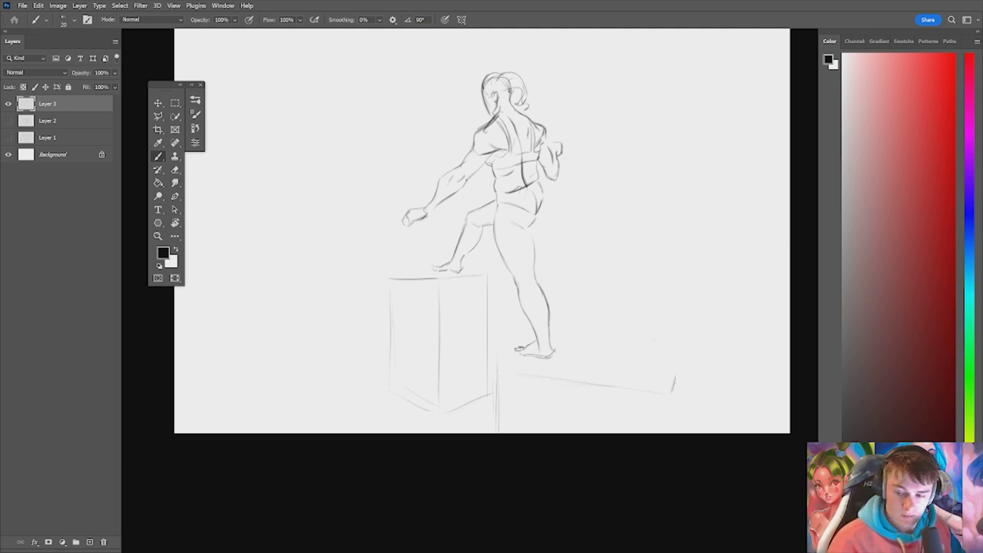
pyautogui.moveTo(508, 350)
pyautogui.mouseDown()
pyautogui.moveTo(483, 363)
pyautogui.moveTo(481, 418)
pyautogui.mouseUp()
pyautogui.moveTo(482, 370); pyautogui.dragTo(481, 420)
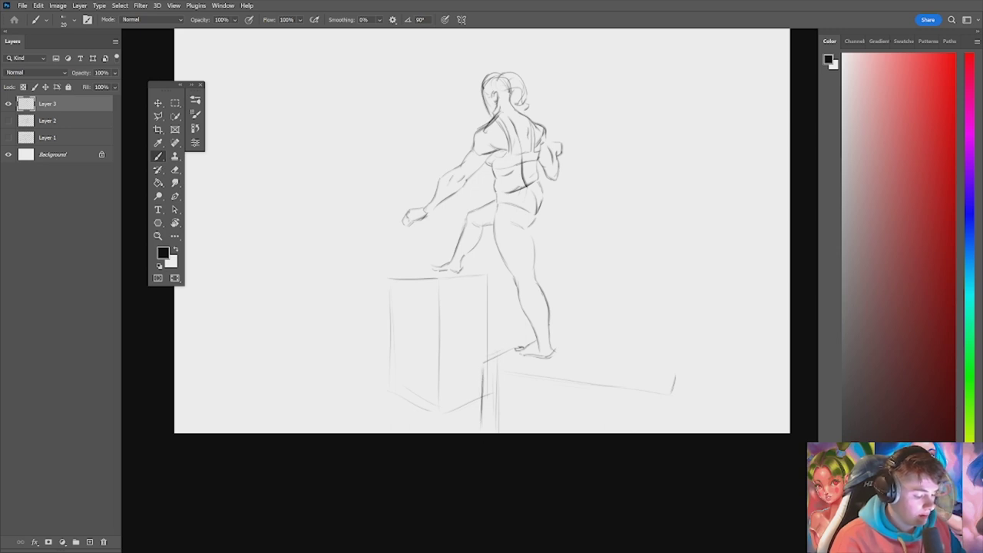
pyautogui.moveTo(512, 348)
pyautogui.mouseDown()
pyautogui.moveTo(480, 361)
pyautogui.moveTo(482, 422)
pyautogui.mouseUp()
pyautogui.press('e')
pyautogui.press('b')
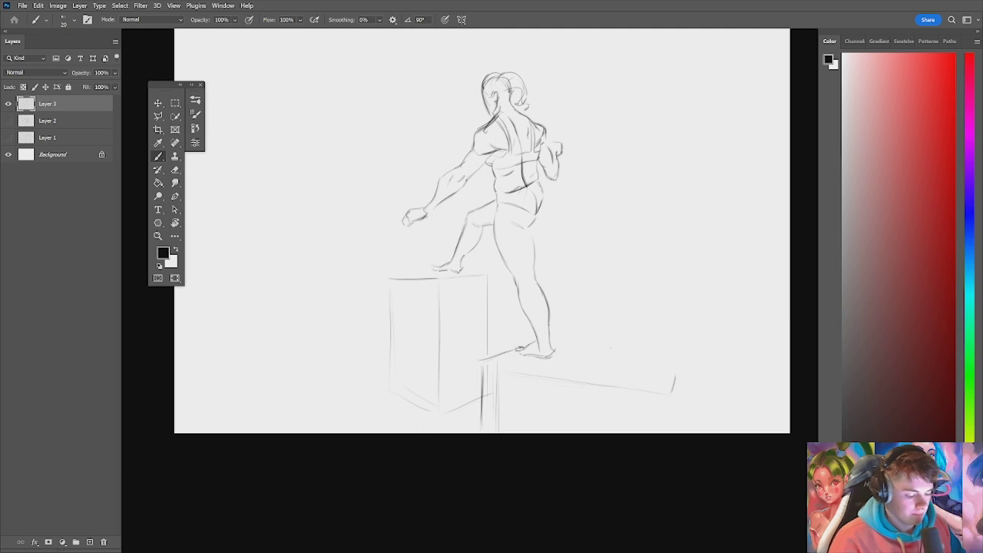
# Step: Close the lower box's top face with a back edge and angled right end, and clean up the doubled edge lines
pyautogui.moveTo(570, 342); pyautogui.dragTo(686, 354)
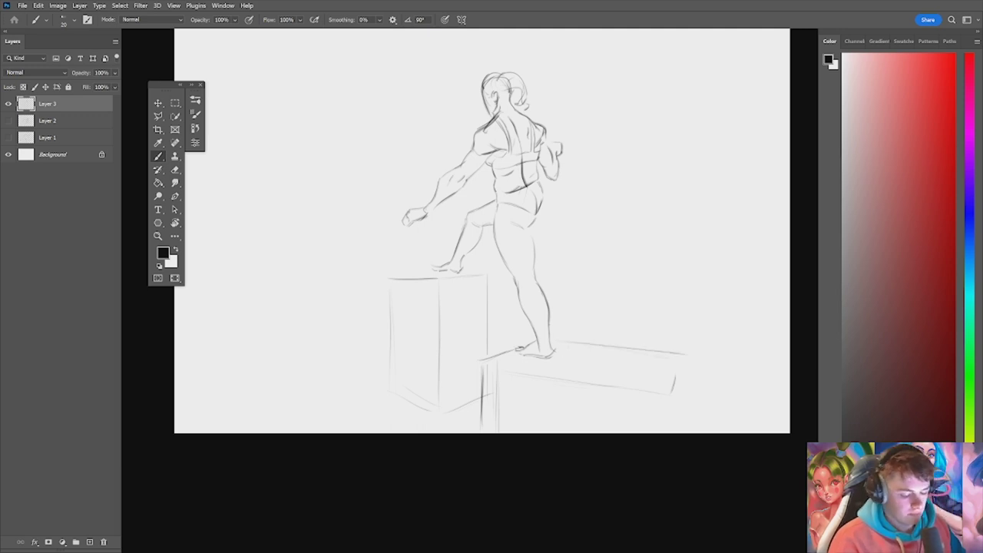
pyautogui.moveTo(599, 350)
pyautogui.mouseDown()
pyautogui.moveTo(680, 361)
pyautogui.moveTo(673, 387)
pyautogui.mouseUp()
pyautogui.press('e')
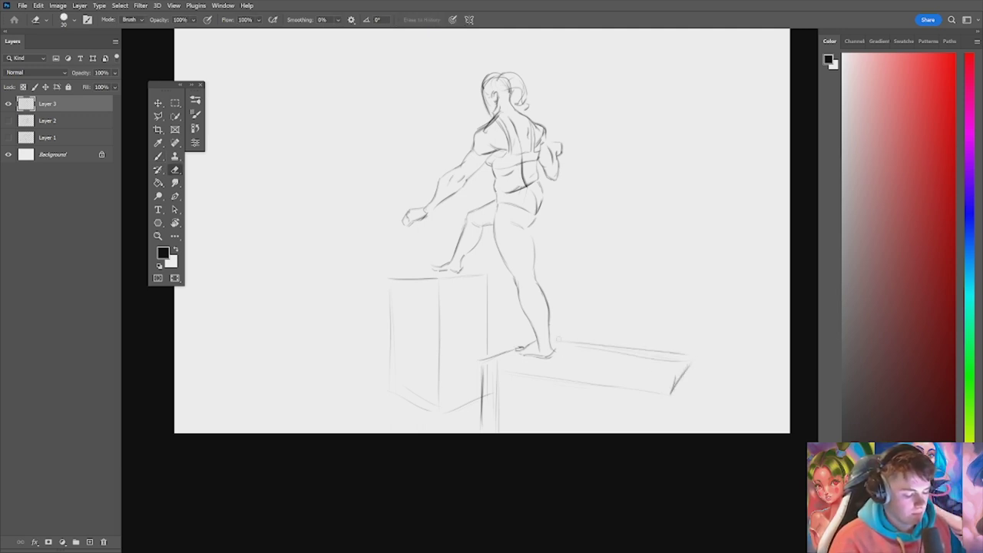
pyautogui.moveTo(570, 344); pyautogui.dragTo(681, 353)
pyautogui.press('b')
pyautogui.moveTo(524, 345); pyautogui.dragTo(479, 357)
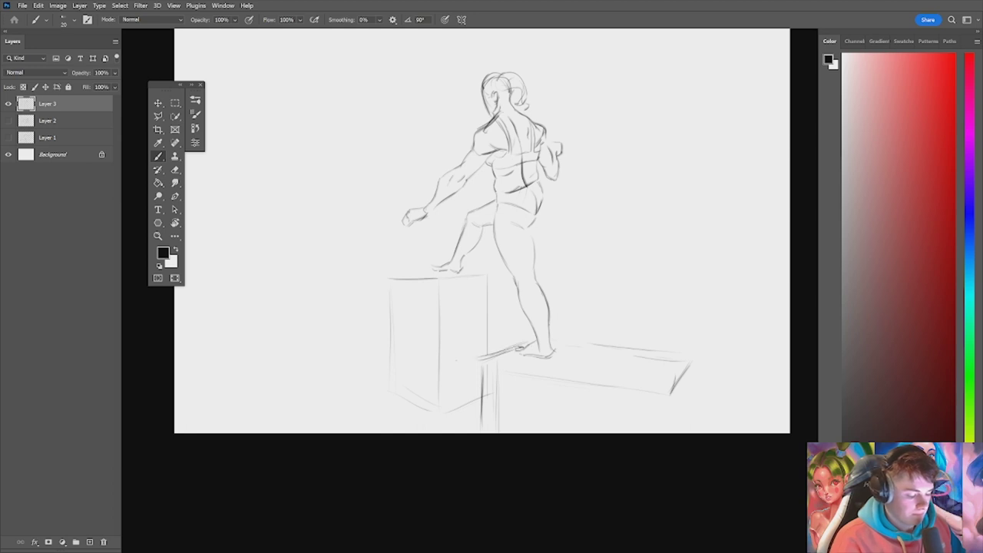
pyautogui.press('e')
pyautogui.press('b')
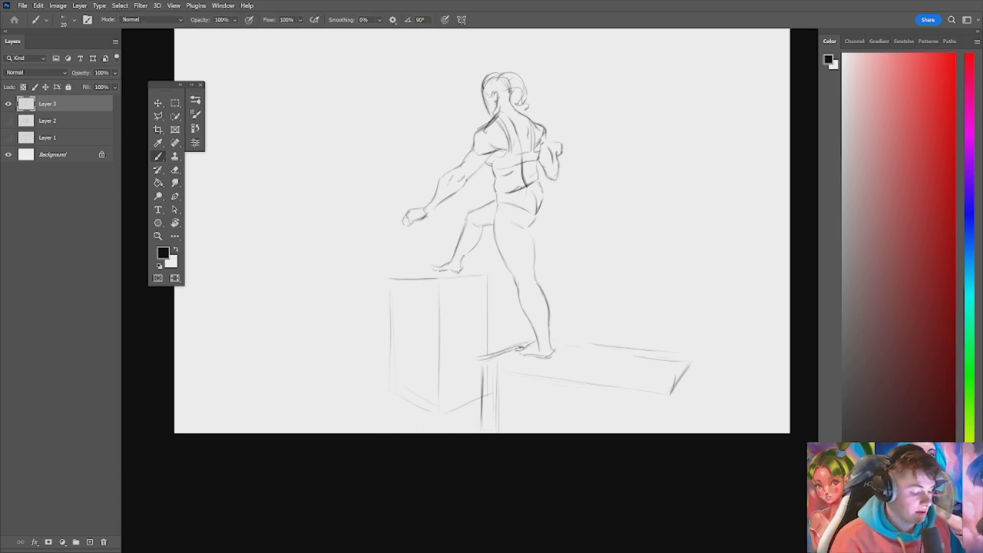
# Step: Add the lower box's right vertical edges, strengthen its front top edge, and erase the stray verticals near its left corner
pyautogui.moveTo(585, 344)
pyautogui.mouseDown()
pyautogui.moveTo(674, 356)
pyautogui.moveTo(676, 384)
pyautogui.moveTo(714, 384)
pyautogui.moveTo(673, 404)
pyautogui.moveTo(673, 418)
pyautogui.mouseUp()
pyautogui.hotkey('ctrl', 'space')
pyautogui.moveTo(697, 350); pyautogui.dragTo(695, 393)
pyautogui.moveTo(510, 355); pyautogui.dragTo(613, 370)
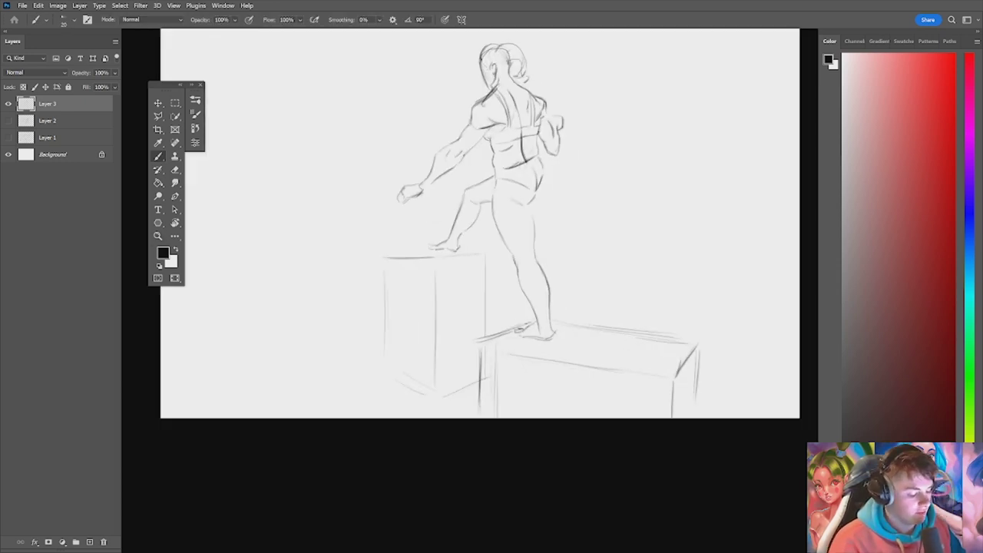
pyautogui.press('e')
pyautogui.moveTo(480, 350)
pyautogui.mouseDown()
pyautogui.moveTo(479, 410)
pyautogui.moveTo(496, 418)
pyautogui.mouseUp()
pyautogui.moveTo(487, 376); pyautogui.dragTo(487, 347)
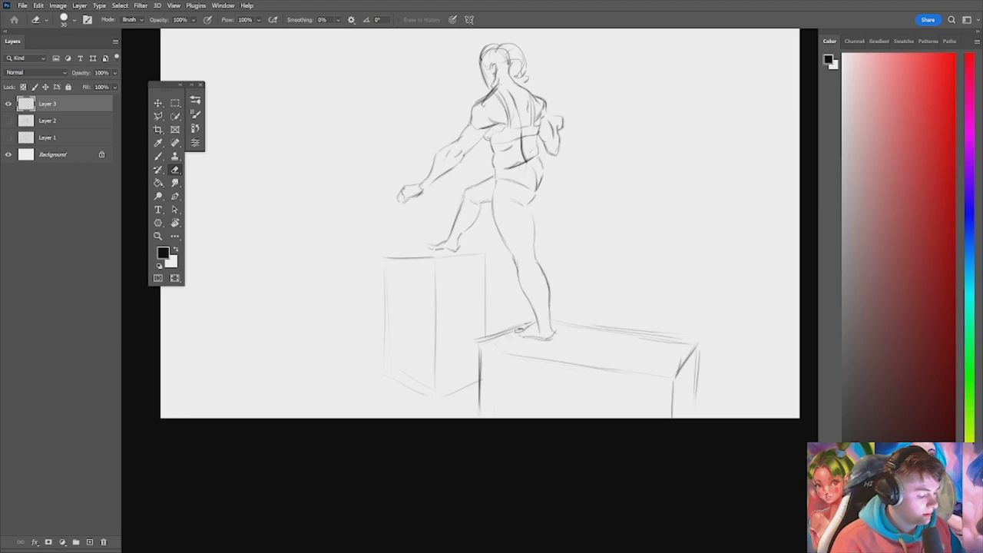
# Step: Erase the doubled back edge of the lower box and redraw its right part and far right vertical cleanly
pyautogui.scroll(-4, 504, 419)
pyautogui.scroll(3, 575, 354)
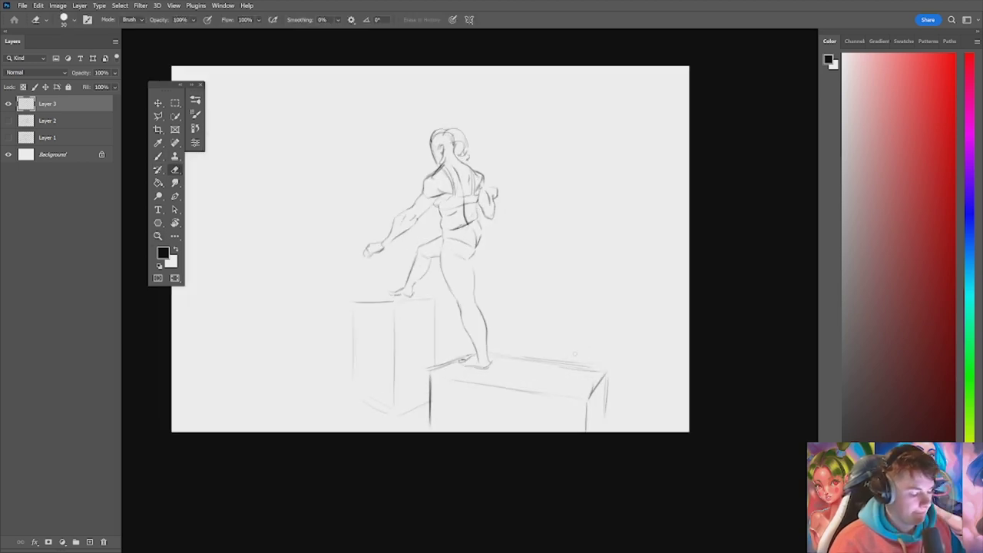
pyautogui.moveTo(499, 357); pyautogui.dragTo(559, 362)
pyautogui.press('b')
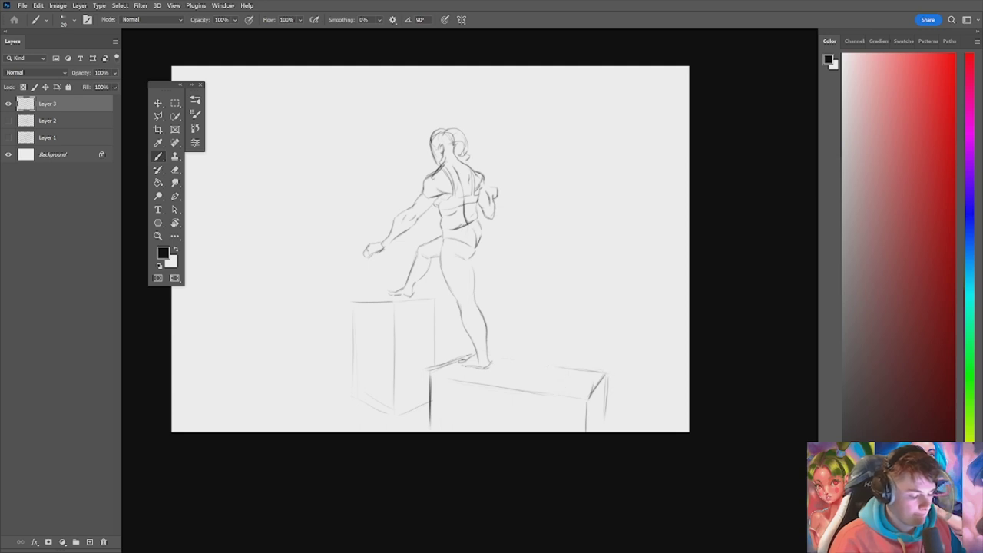
pyautogui.moveTo(572, 369)
pyautogui.mouseDown()
pyautogui.moveTo(614, 374)
pyautogui.moveTo(607, 410)
pyautogui.mouseUp()
pyautogui.press('e')
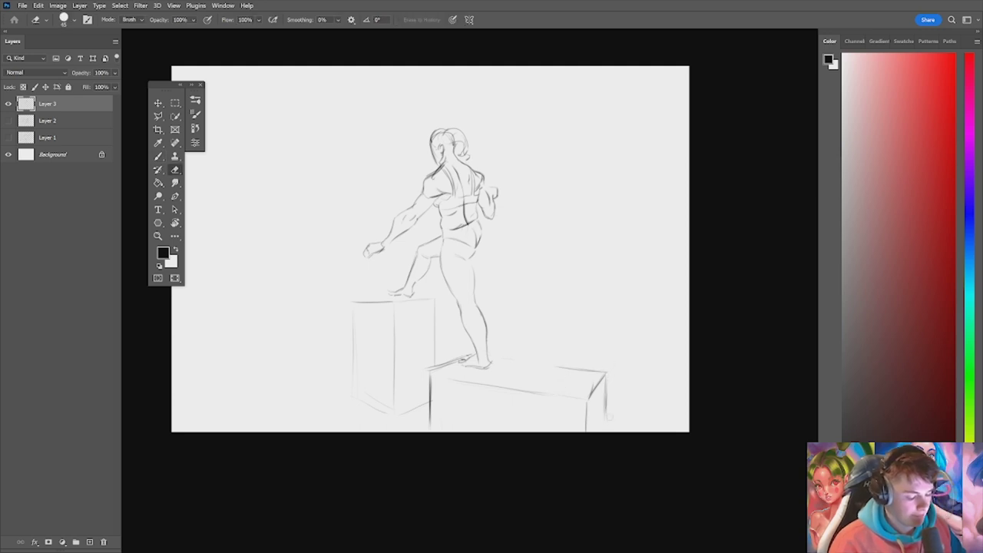
pyautogui.scroll(-3, 606, 408)
pyautogui.scroll(3, 606, 408)
# Step: Darken the taller box's right vertical edge and replace its top edge with one clean line under the raised foot
pyautogui.press('b')
pyautogui.moveTo(513, 362); pyautogui.dragTo(536, 360)
pyautogui.moveTo(511, 303); pyautogui.dragTo(510, 361)
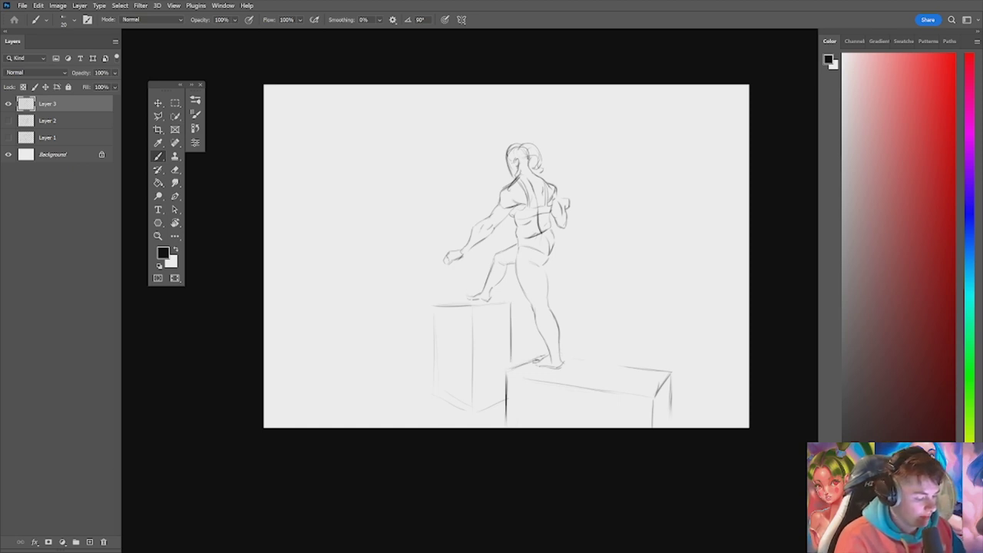
pyautogui.moveTo(449, 303); pyautogui.dragTo(502, 302)
pyautogui.press('e')
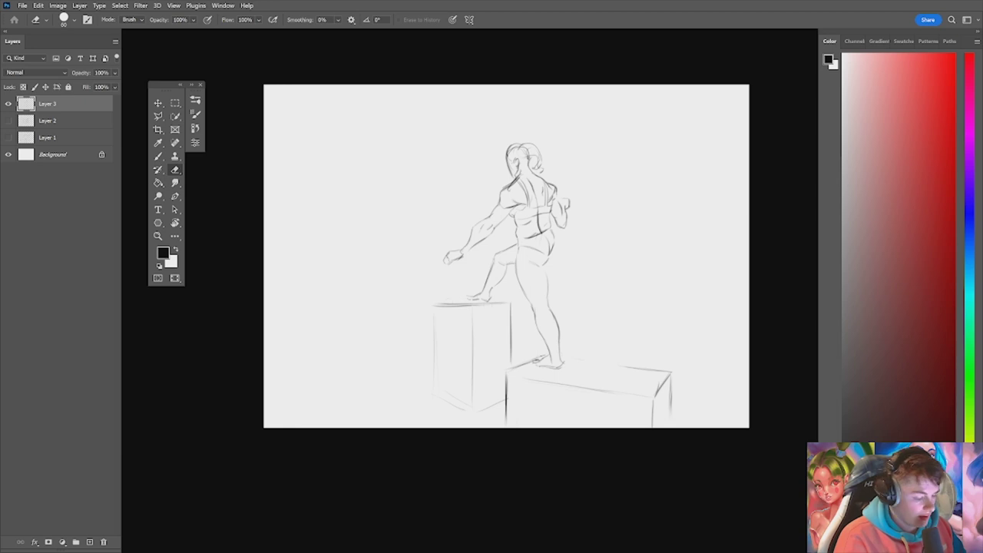
pyautogui.moveTo(435, 304); pyautogui.dragTo(496, 304)
pyautogui.press('b')
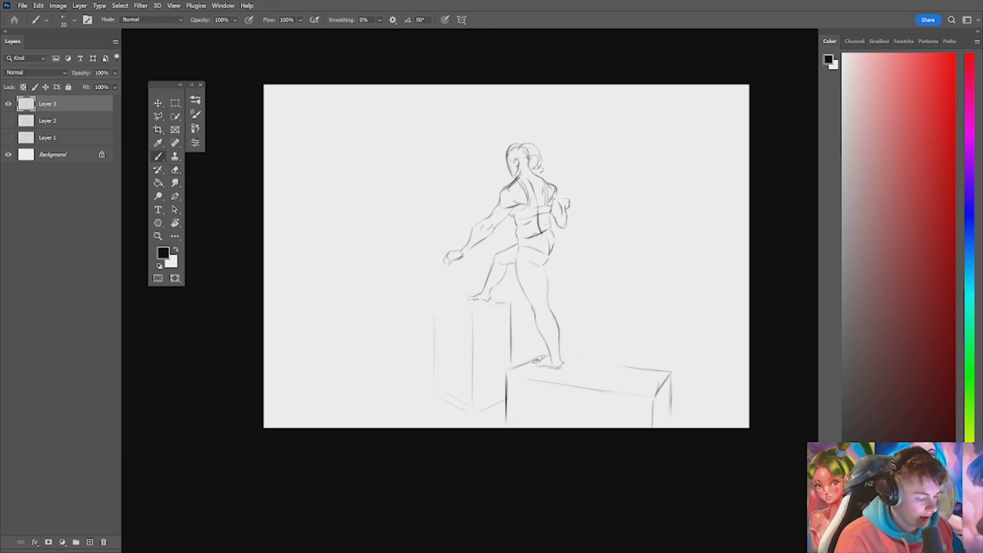
pyautogui.moveTo(436, 303); pyautogui.dragTo(510, 302)
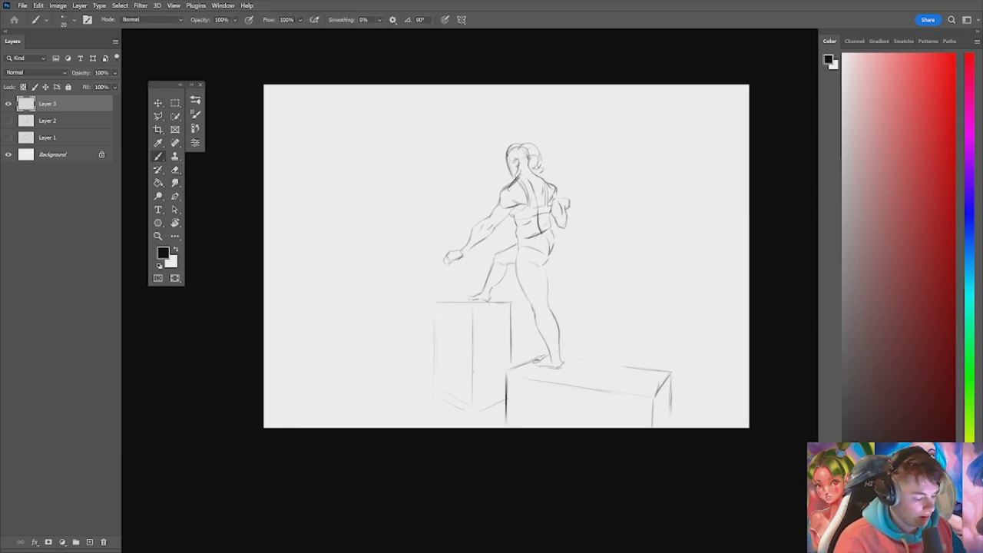
# Step: Strengthen the taller box's lower front edge and redraw its far left vertical edge as one clean line
pyautogui.moveTo(447, 398); pyautogui.dragTo(472, 415)
pyautogui.moveTo(432, 307); pyautogui.dragTo(436, 387)
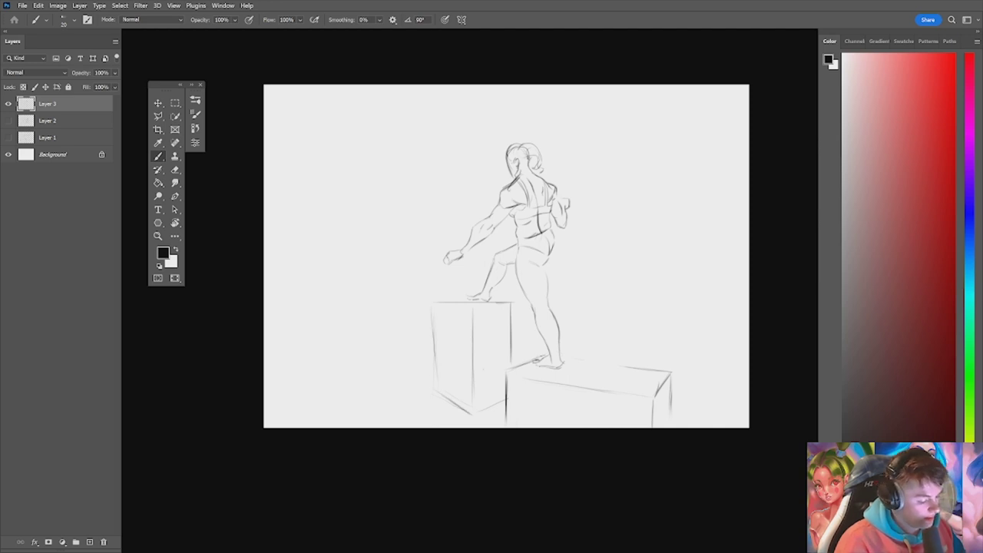
pyautogui.press('z')
pyautogui.moveTo(540, 388); pyautogui.dragTo(483, 395)
pyautogui.press('e')
pyautogui.moveTo(462, 341); pyautogui.dragTo(464, 376)
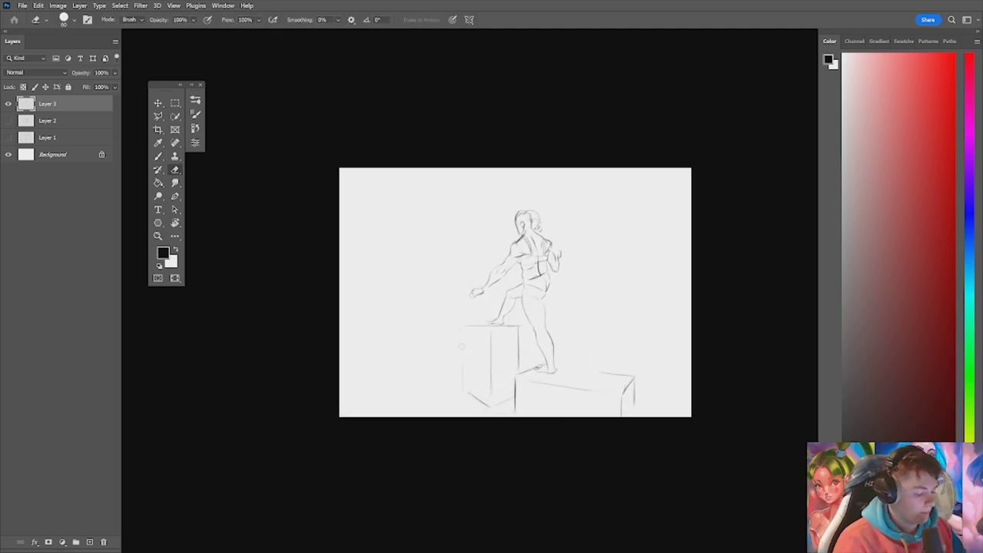
pyautogui.press('b')
pyautogui.moveTo(462, 330); pyautogui.dragTo(463, 383)
# Step: Draw a long upright sword in the figure's right hand, with a pointed blade, crossguard and handle end
pyautogui.press('z')
pyautogui.moveTo(569, 356)
pyautogui.mouseDown()
pyautogui.moveTo(534, 361)
pyautogui.moveTo(568, 370)
pyautogui.mouseUp()
pyautogui.press('f')
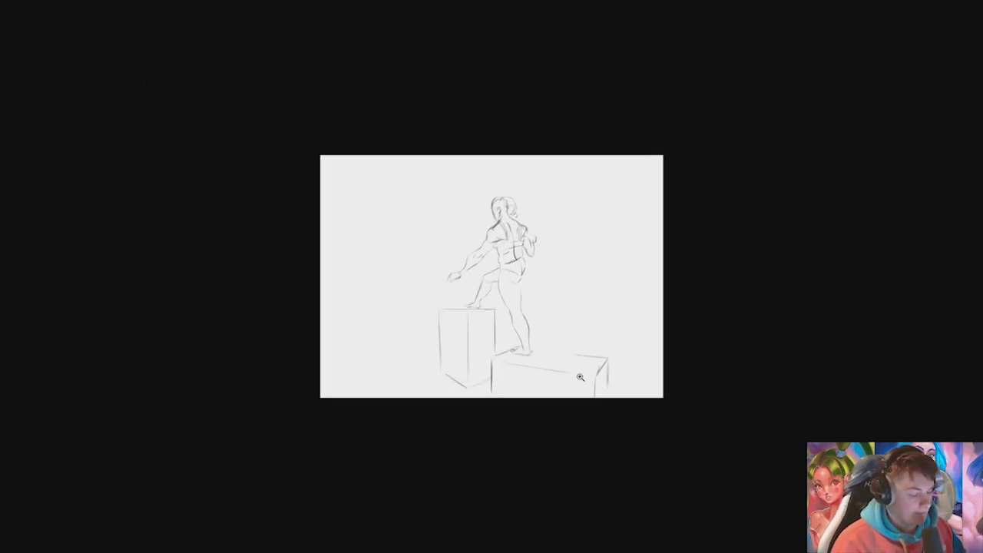
pyautogui.press('f')
pyautogui.hotkey('shift', 'Tab')
pyautogui.press('b')
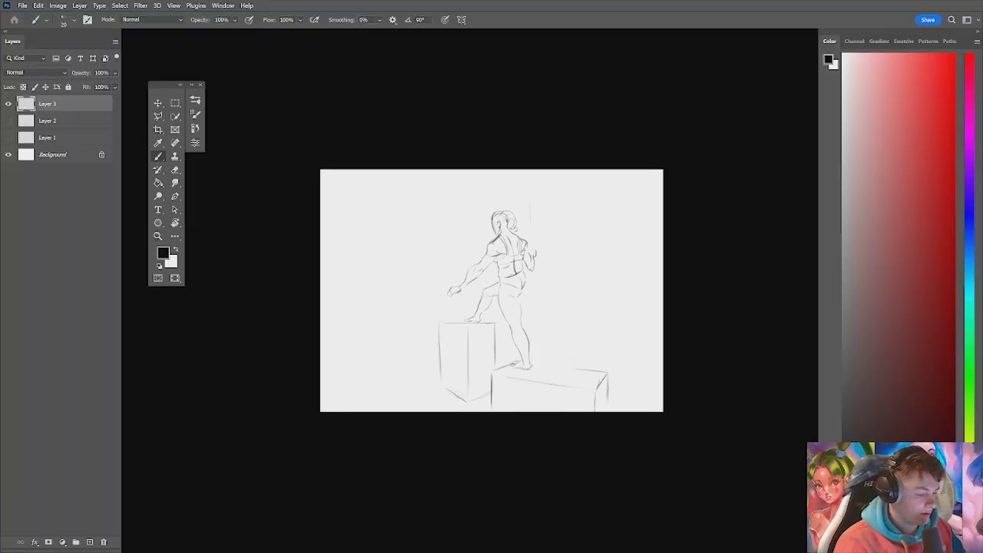
pyautogui.moveTo(530, 254)
pyautogui.mouseDown()
pyautogui.moveTo(530, 180)
pyautogui.moveTo(533, 233)
pyautogui.mouseUp()
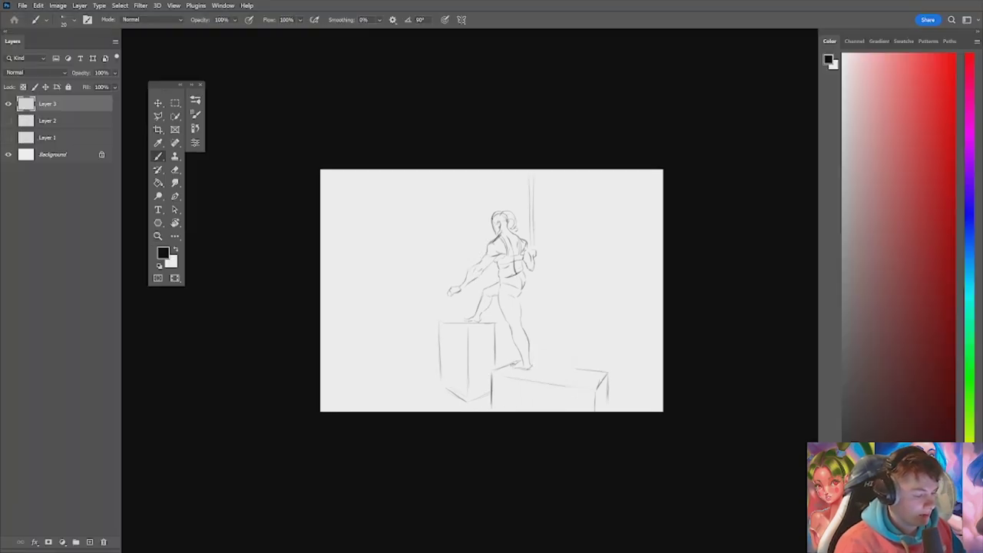
pyautogui.hotkey('ctrl', 'z')
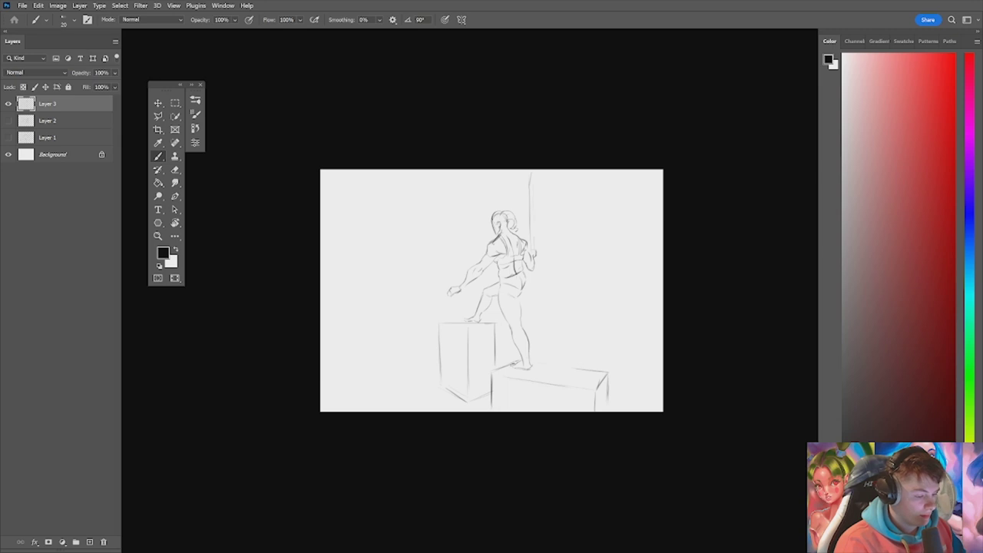
pyautogui.moveTo(533, 216); pyautogui.dragTo(534, 237)
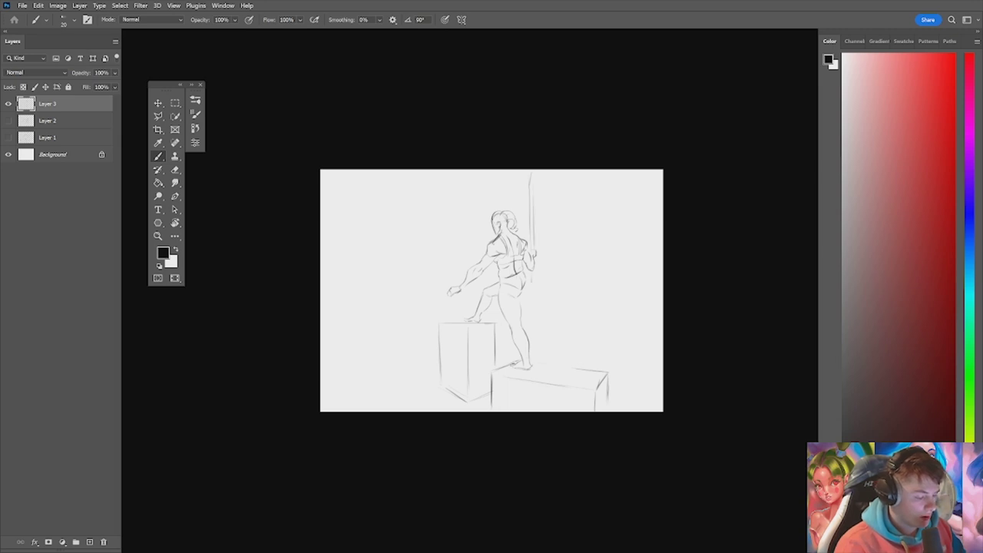
pyautogui.moveTo(541, 253); pyautogui.dragTo(554, 195)
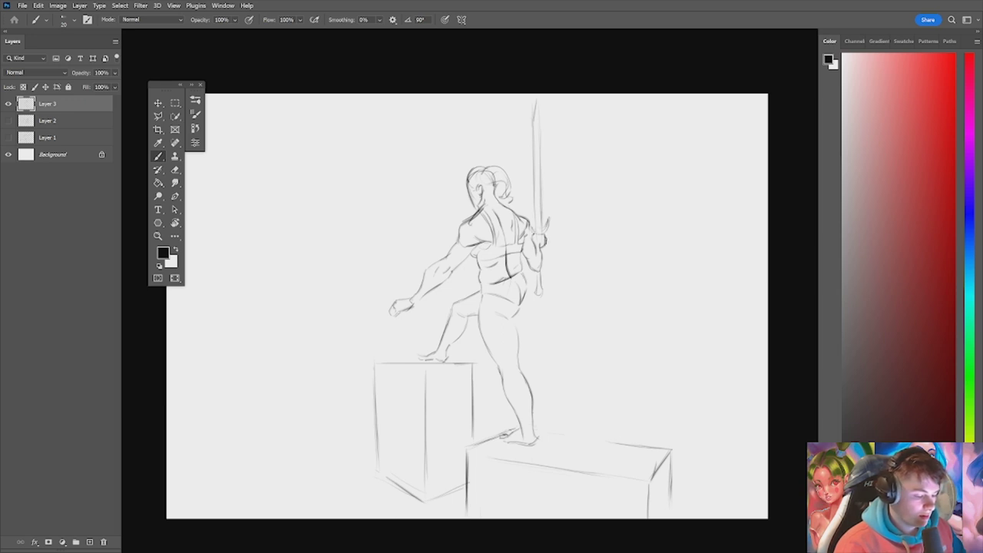
pyautogui.moveTo(560, 230)
pyautogui.mouseDown()
pyautogui.moveTo(507, 231)
pyautogui.moveTo(557, 229)
pyautogui.mouseUp()
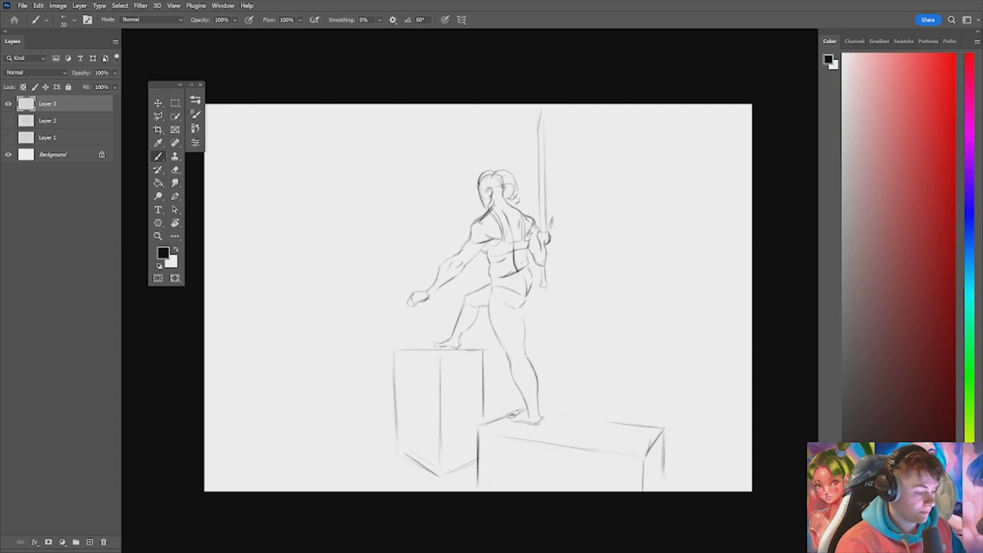
# Step: Hide the finished sword figure on Layer 3 and add a new empty layer above it for another sketch
pyautogui.press('z')
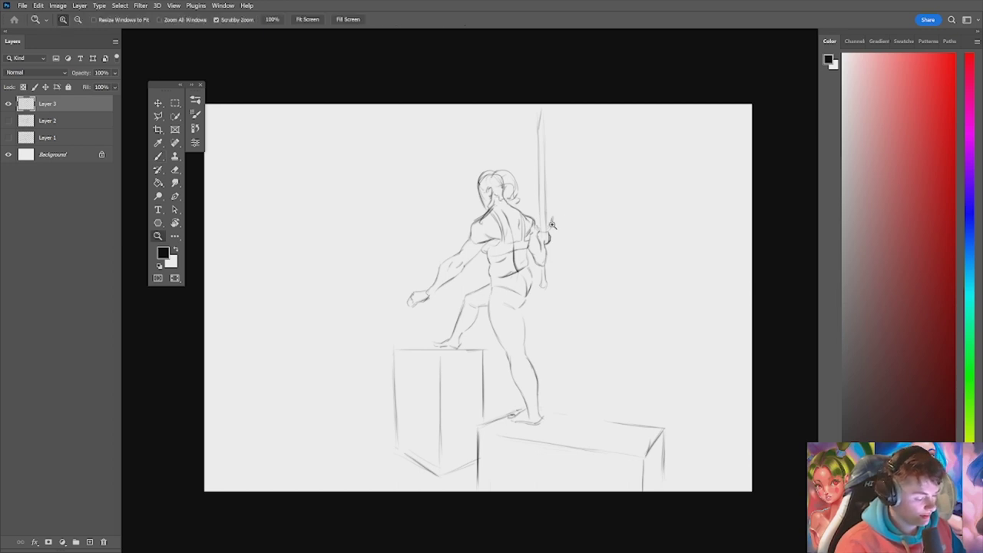
pyautogui.moveTo(553, 221); pyautogui.dragTo(542, 235)
pyautogui.press('f')
pyautogui.press('f')
pyautogui.press('f')
pyautogui.click(8, 104)
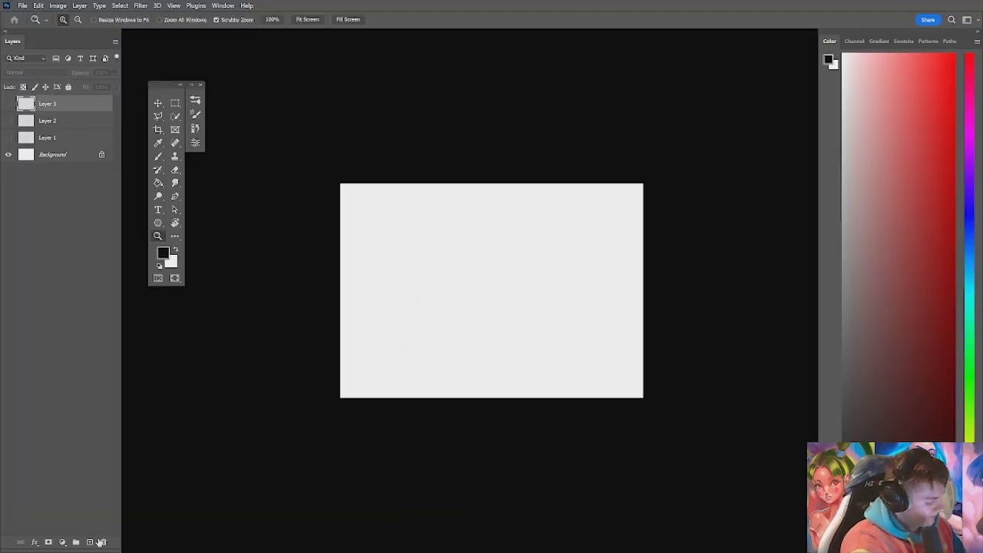
pyautogui.click(90, 542)
pyautogui.hotkey('alt', 'Tab')
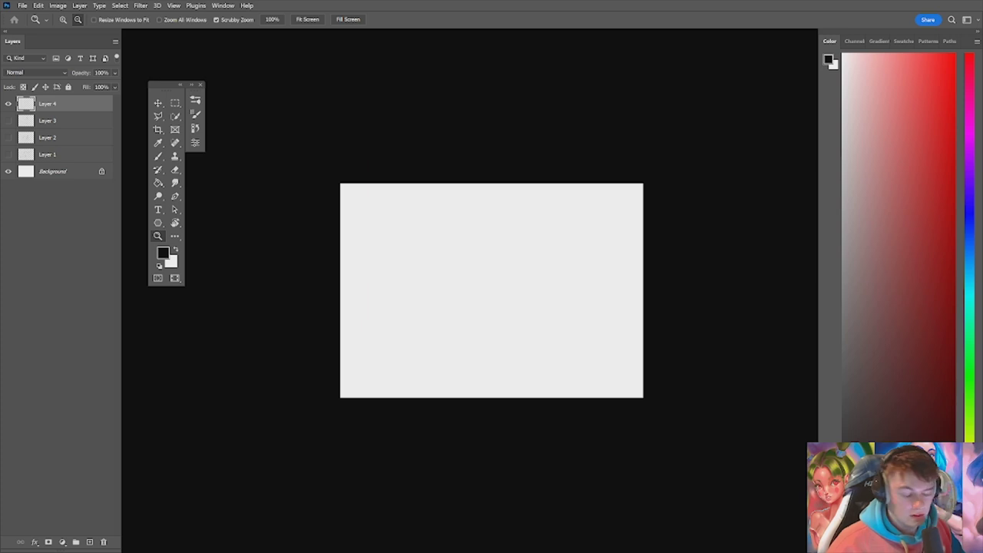
# Step: Block in a new torso at the canvas centre with curved sides, a bent centre line and a small tilted pelvis box
pyautogui.click(567, 182)
pyautogui.press('b')
pyautogui.moveTo(471, 311)
pyautogui.mouseDown()
pyautogui.moveTo(485, 283)
pyautogui.moveTo(476, 338)
pyautogui.mouseUp()
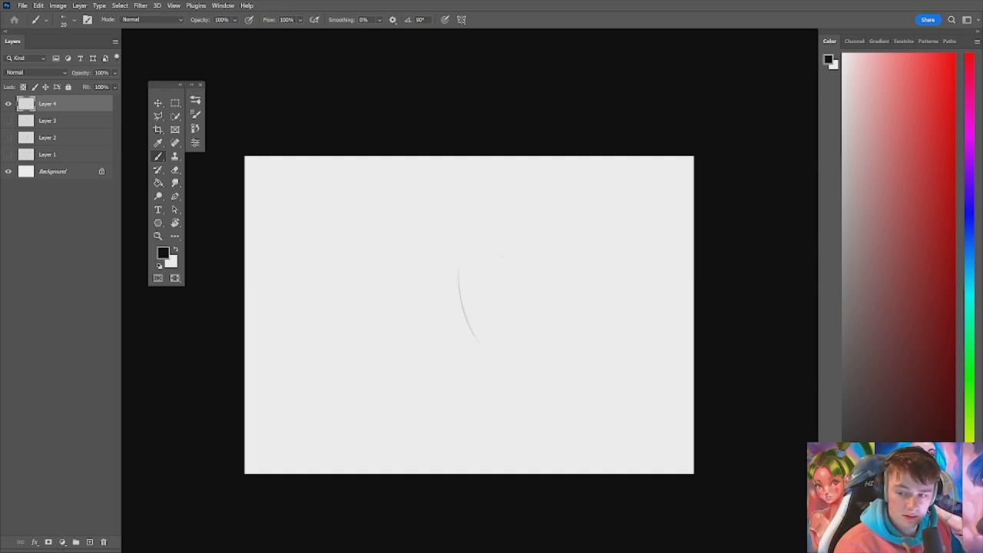
pyautogui.moveTo(474, 265); pyautogui.dragTo(489, 331)
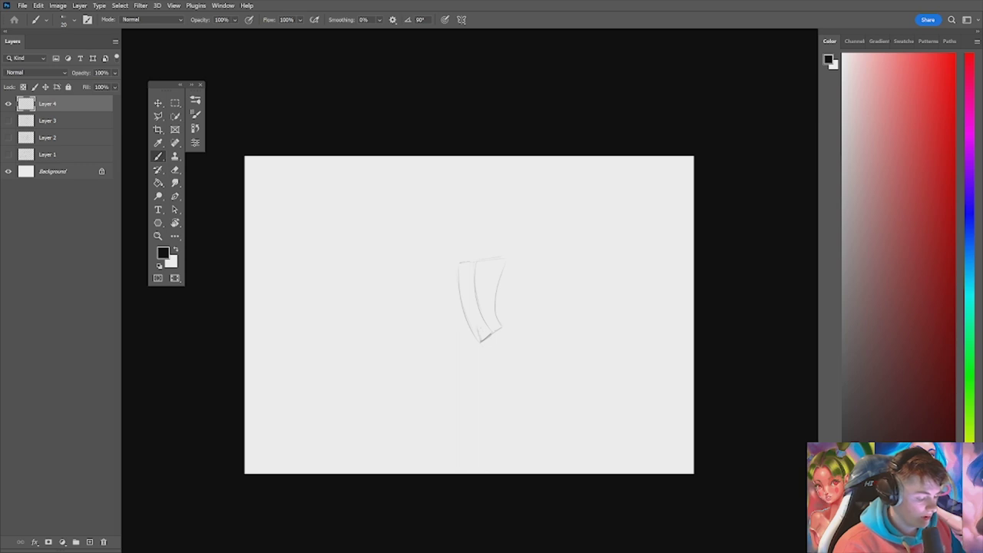
pyautogui.moveTo(489, 324); pyautogui.dragTo(495, 341)
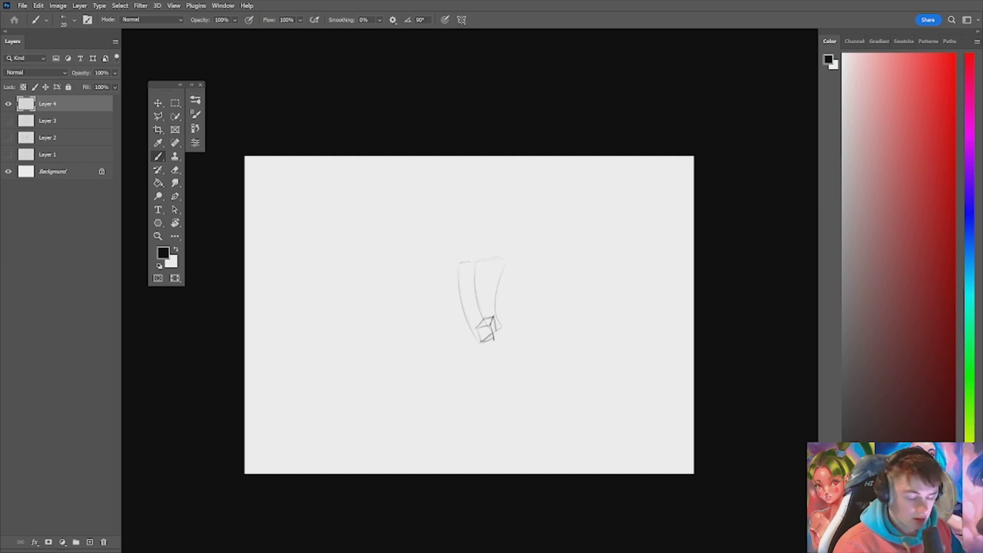
pyautogui.moveTo(495, 325); pyautogui.dragTo(496, 335)
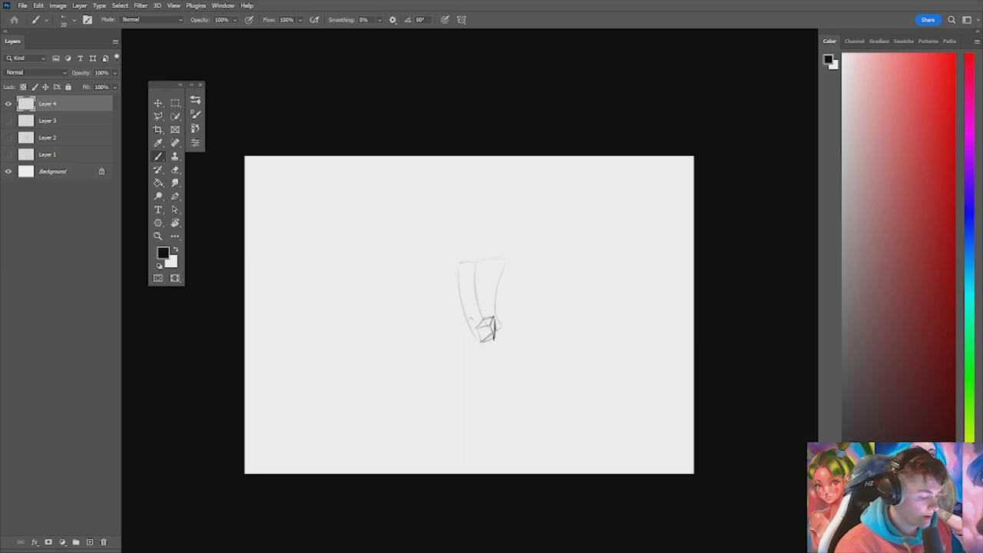
# Step: Shape the ribcage as a dark egg-shaped oval over the torso block, with a curved centre line and a neck opening
pyautogui.moveTo(465, 310); pyautogui.dragTo(462, 279)
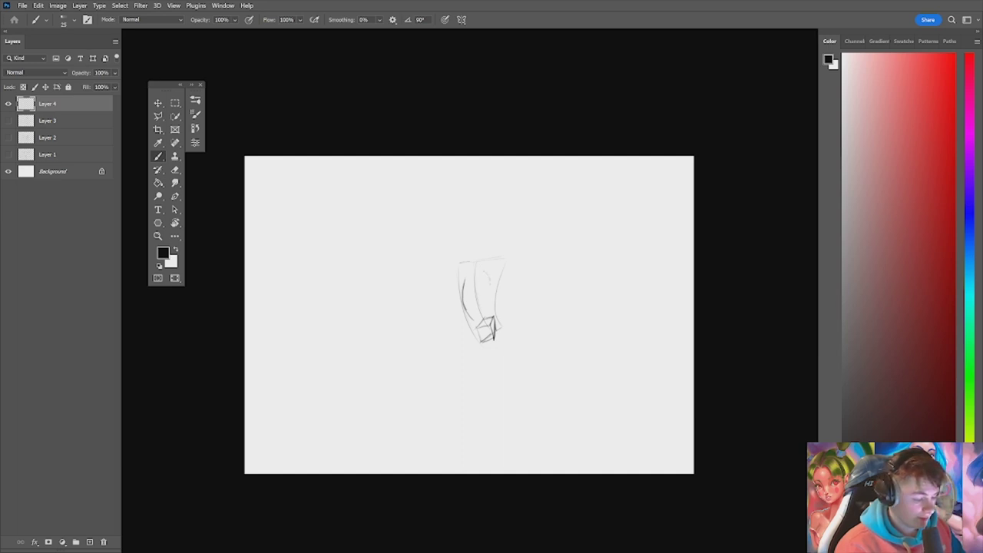
pyautogui.moveTo(490, 295); pyautogui.dragTo(487, 312)
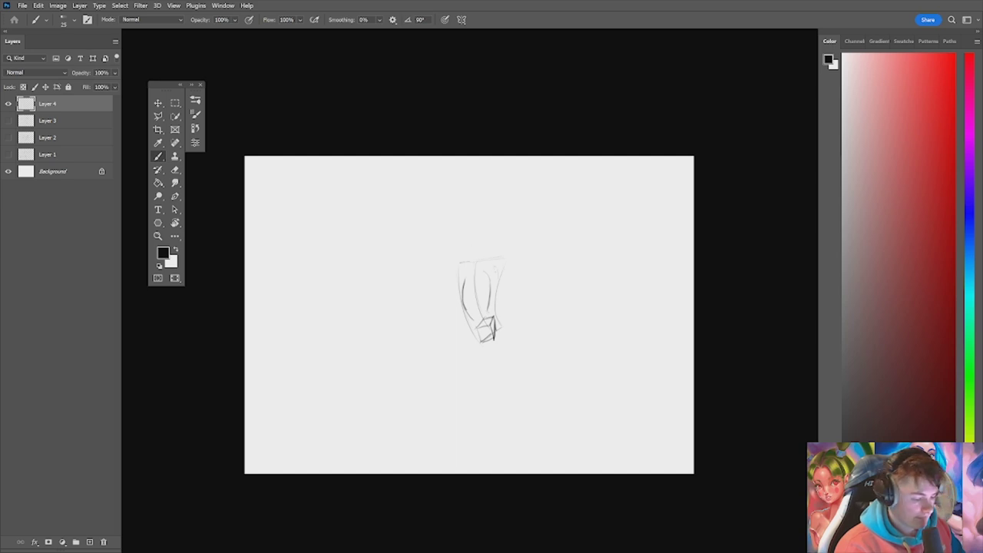
pyautogui.moveTo(498, 289); pyautogui.dragTo(493, 310)
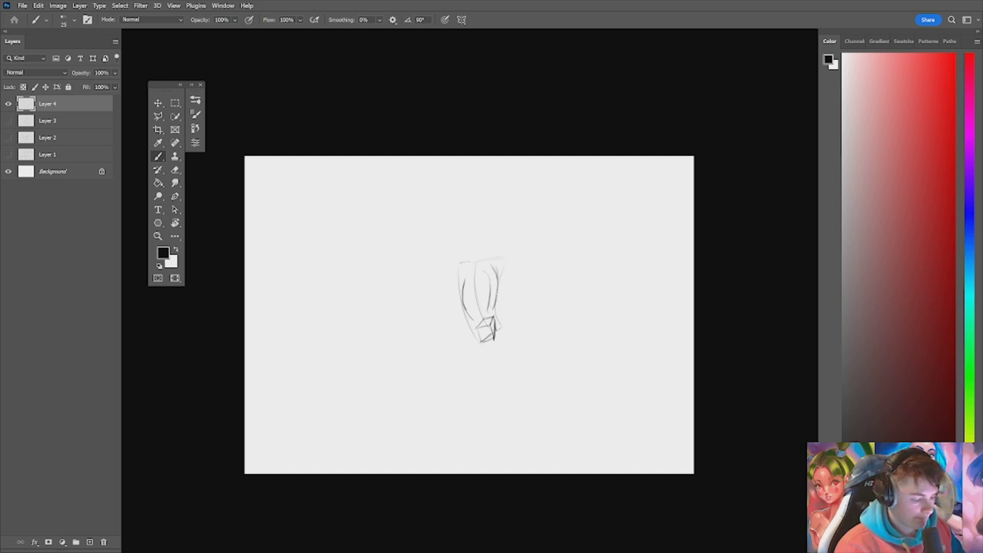
pyautogui.moveTo(465, 278); pyautogui.dragTo(462, 295)
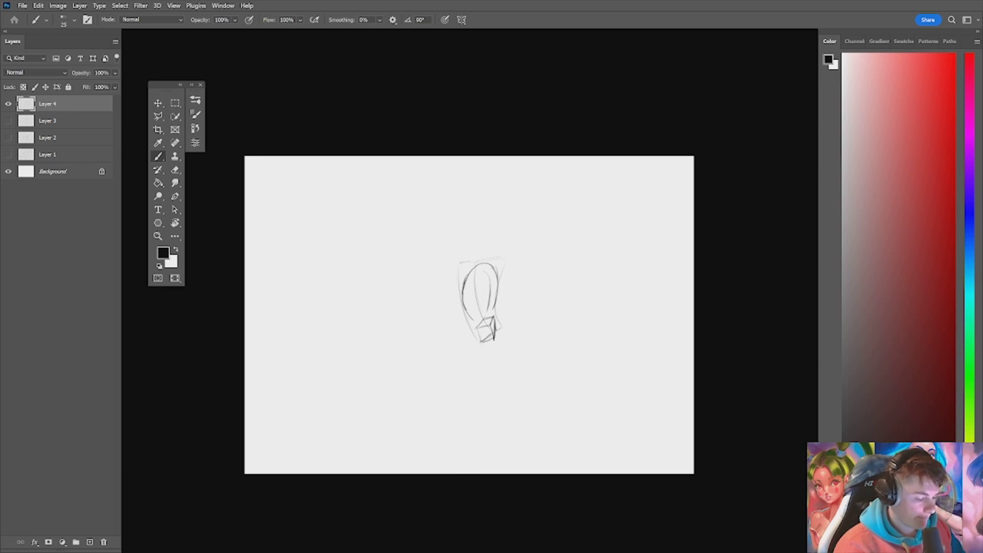
pyautogui.moveTo(492, 310)
pyautogui.mouseDown()
pyautogui.moveTo(477, 320)
pyautogui.moveTo(488, 309)
pyautogui.moveTo(489, 322)
pyautogui.mouseUp()
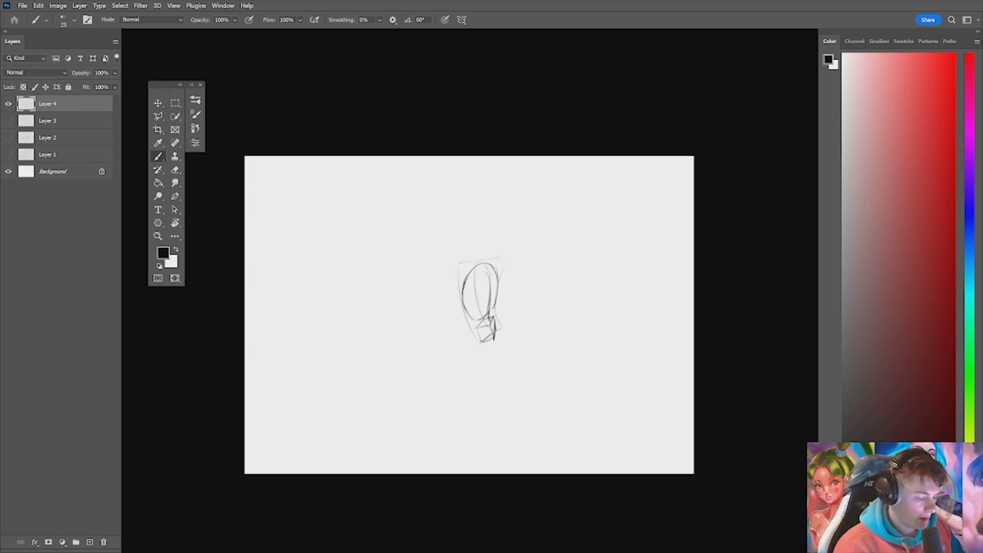
pyautogui.moveTo(490, 274)
pyautogui.mouseDown()
pyautogui.moveTo(490, 292)
pyautogui.moveTo(476, 267)
pyautogui.moveTo(490, 265)
pyautogui.moveTo(493, 310)
pyautogui.mouseUp()
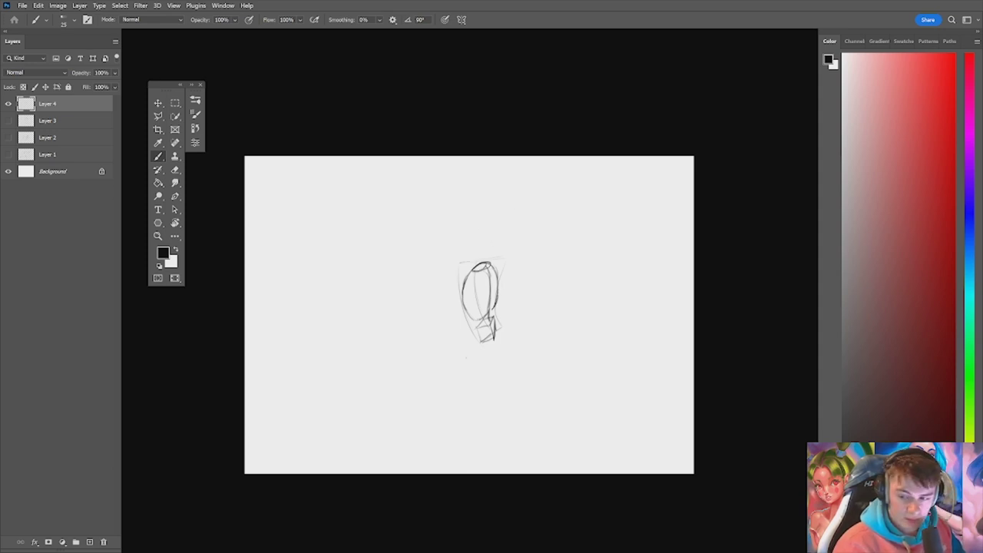
# Step: Sketch the standing leg below the pelvis box, with curved thigh, hip, calf and foot contours
pyautogui.moveTo(476, 344); pyautogui.dragTo(482, 378)
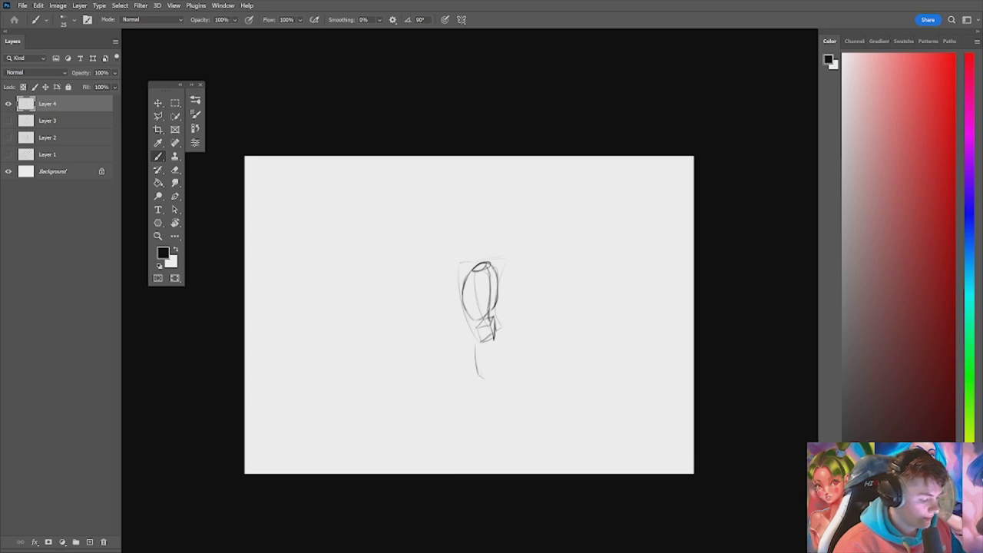
pyautogui.moveTo(496, 346); pyautogui.dragTo(491, 361)
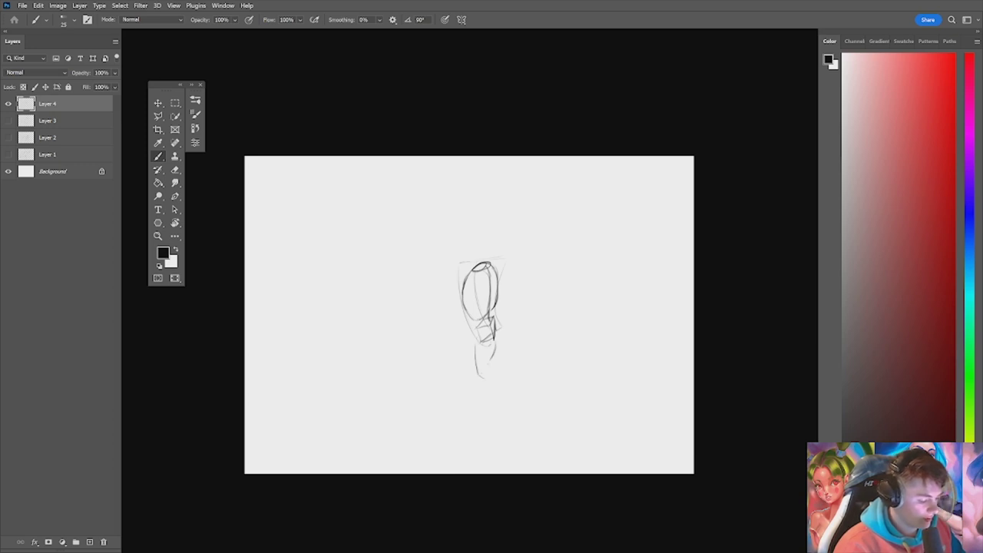
pyautogui.hotkey('ctrl', 'z')
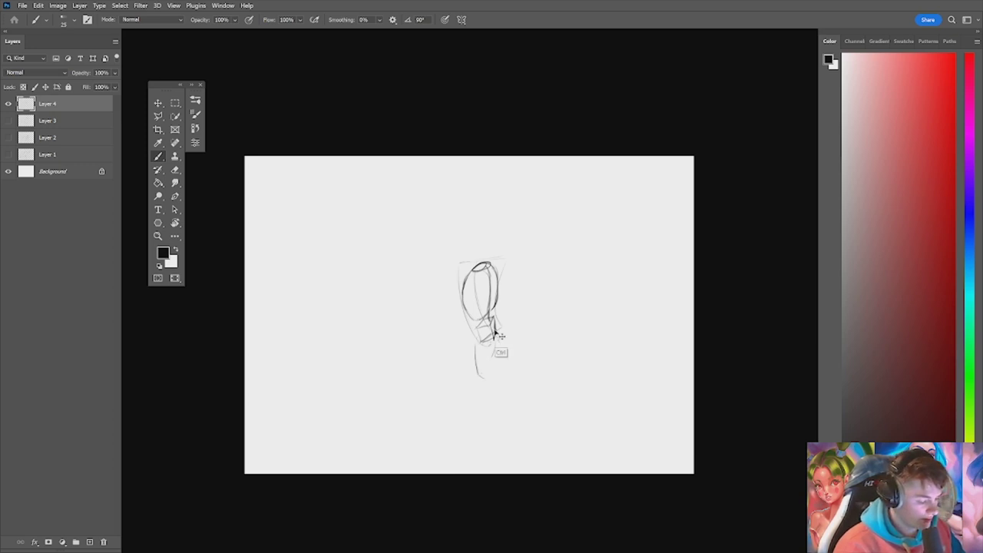
pyautogui.moveTo(493, 326); pyautogui.dragTo(495, 350)
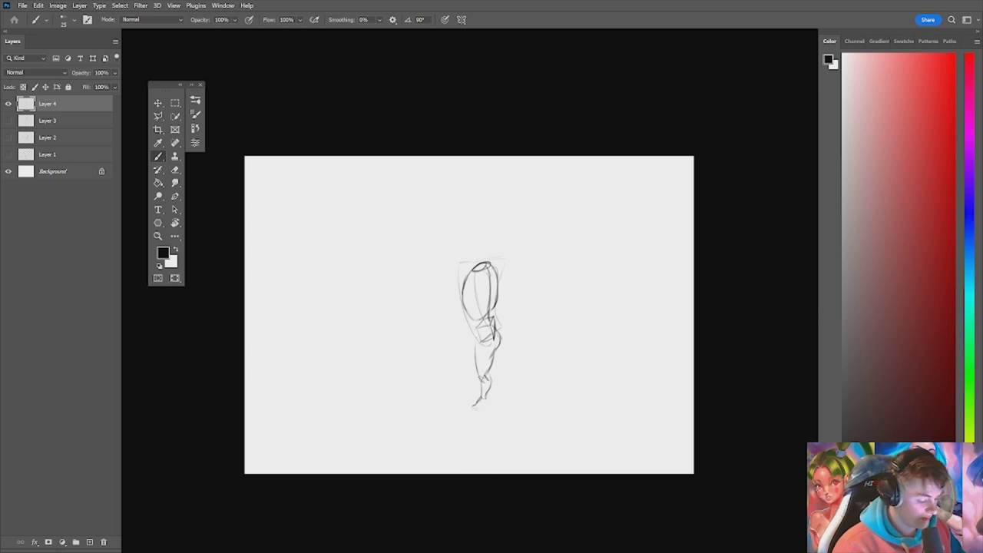
pyautogui.moveTo(476, 408); pyautogui.dragTo(488, 403)
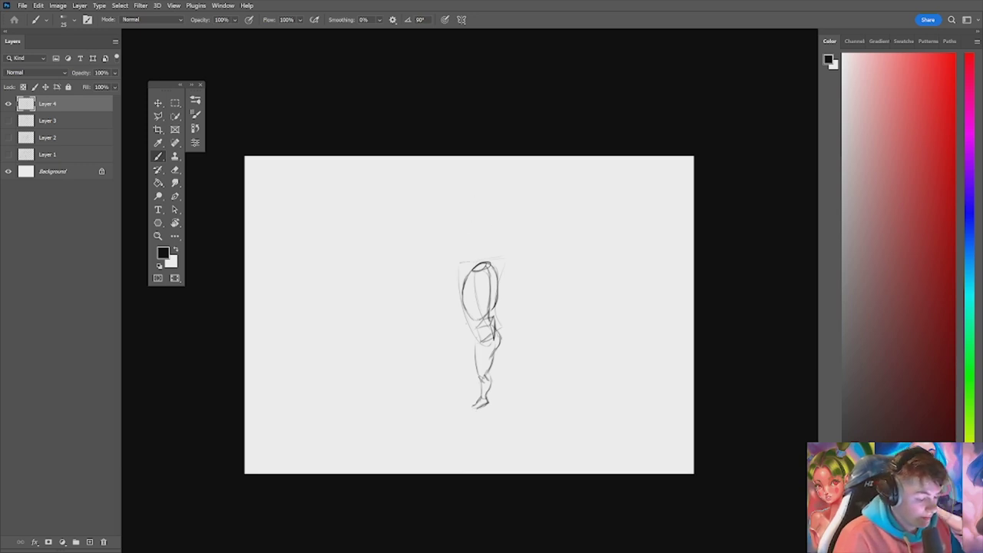
# Step: Sketch the raised bent leg's thigh, knee and shin out to the left, and clean up its ankle end
pyautogui.moveTo(456, 322); pyautogui.dragTo(439, 329)
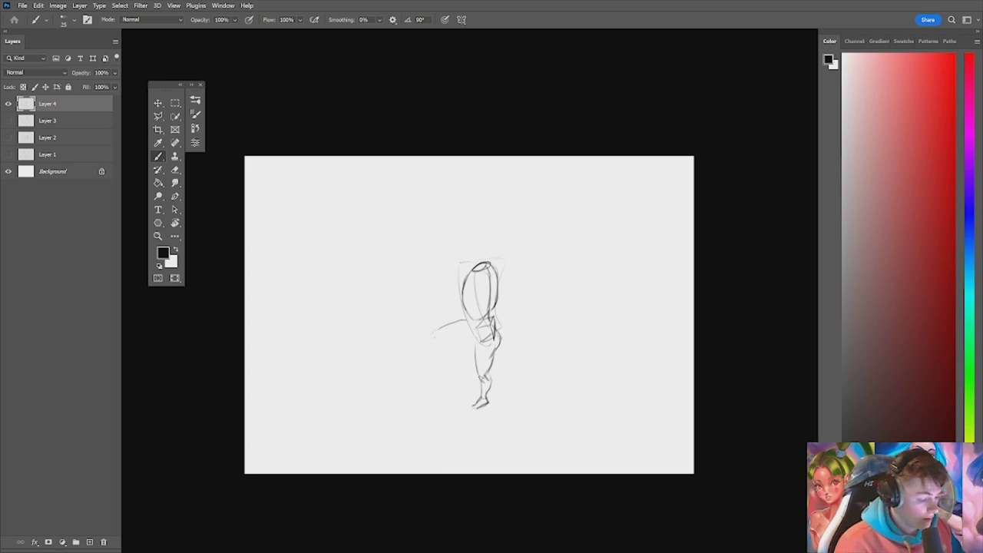
pyautogui.moveTo(435, 343); pyautogui.dragTo(443, 374)
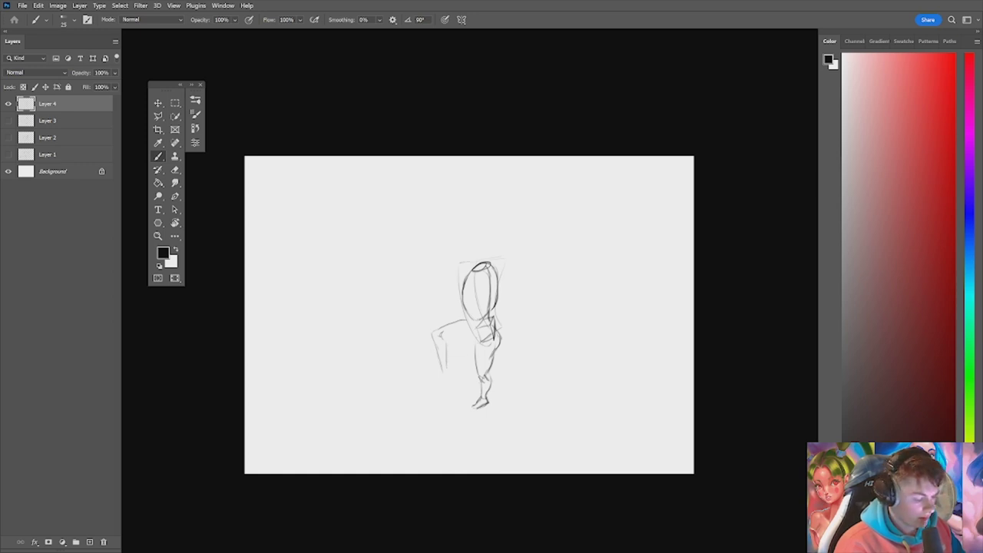
pyautogui.hotkey('ctrl', 'z')
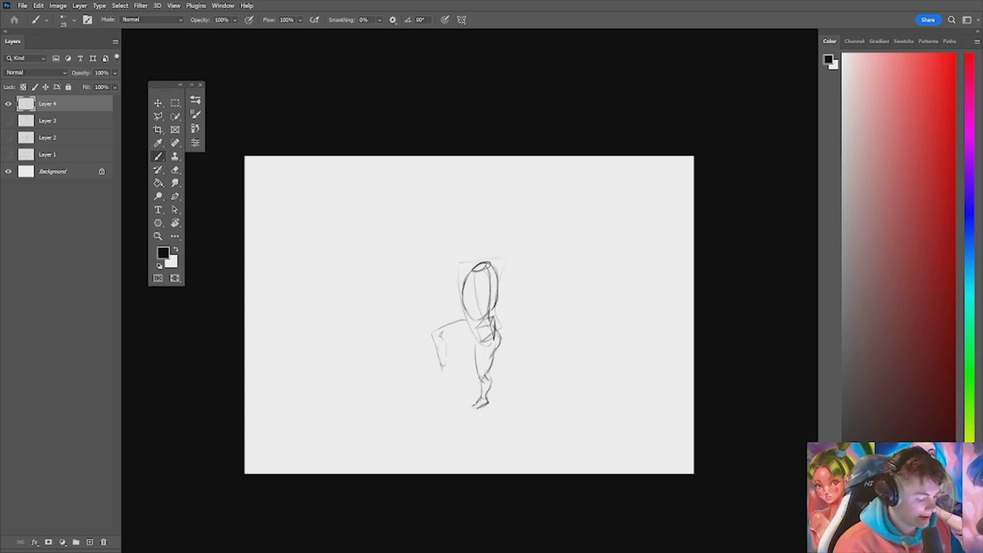
pyautogui.press('e')
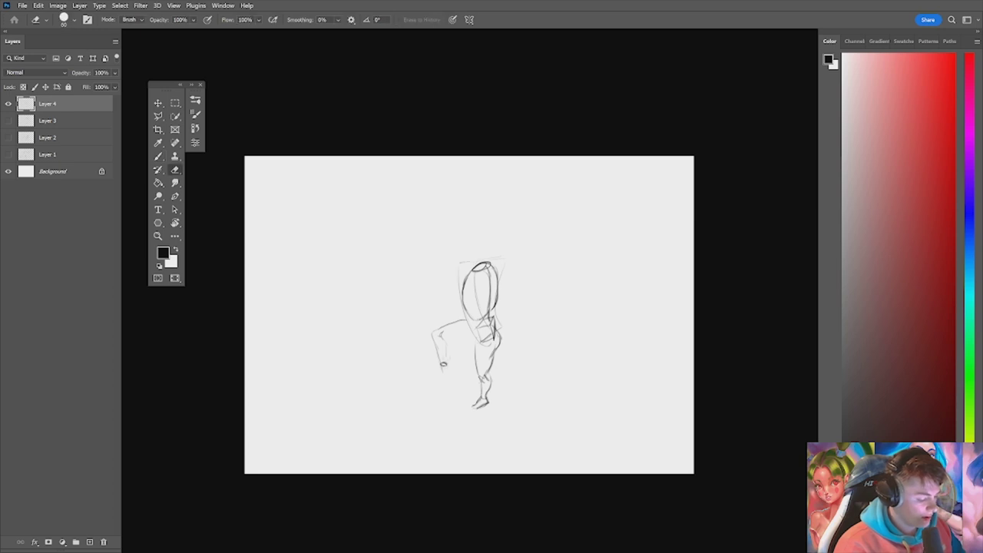
pyautogui.moveTo(443, 371); pyautogui.dragTo(444, 363)
pyautogui.keyDown('ctrl'); pyautogui.click(445, 360); pyautogui.keyUp('ctrl')
pyautogui.press('b')
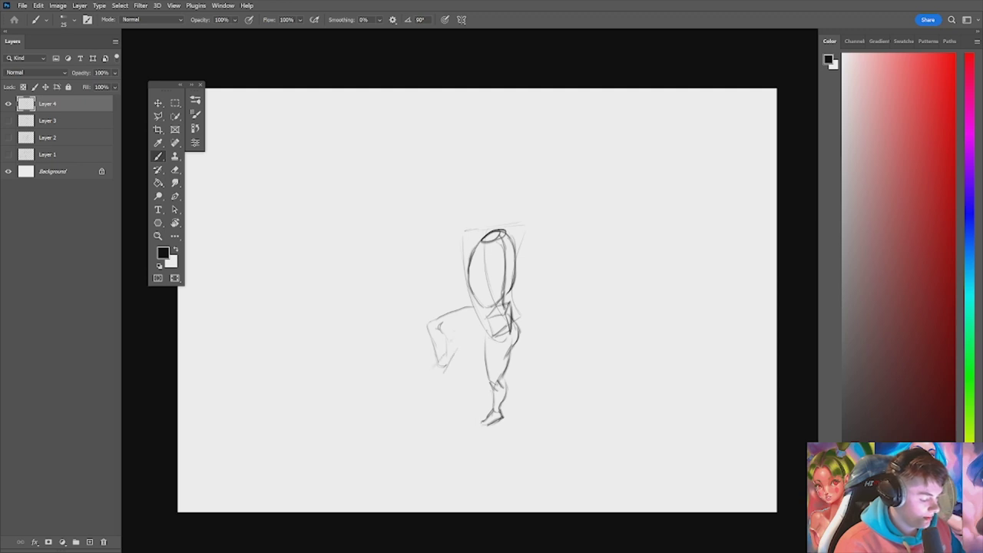
# Step: Undo the rough foot lines on the raised leg, and darken its ankle ellipse and the shin's back contour
pyautogui.hotkey('ctrl', 'z')
pyautogui.hotkey('ctrl', 'z')
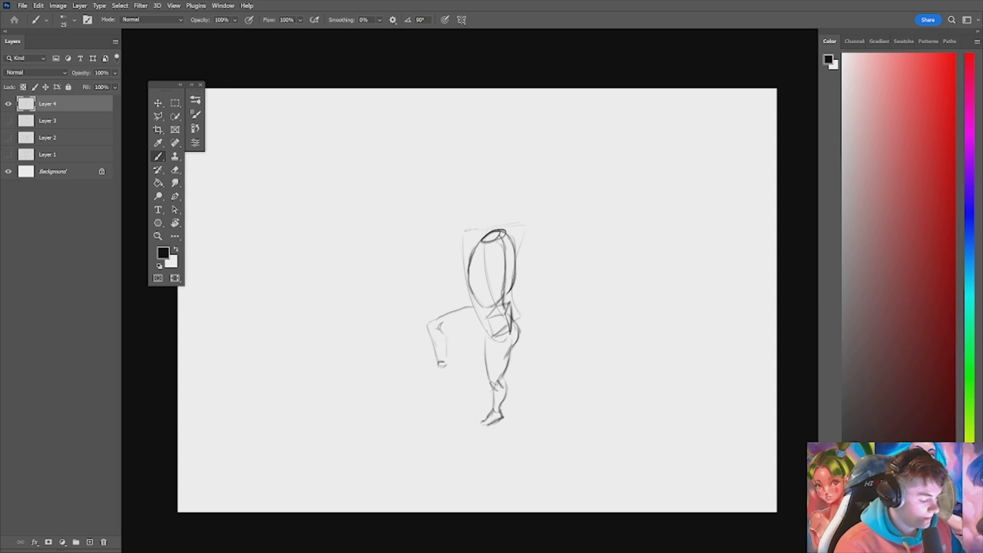
pyautogui.moveTo(440, 363); pyautogui.dragTo(446, 364)
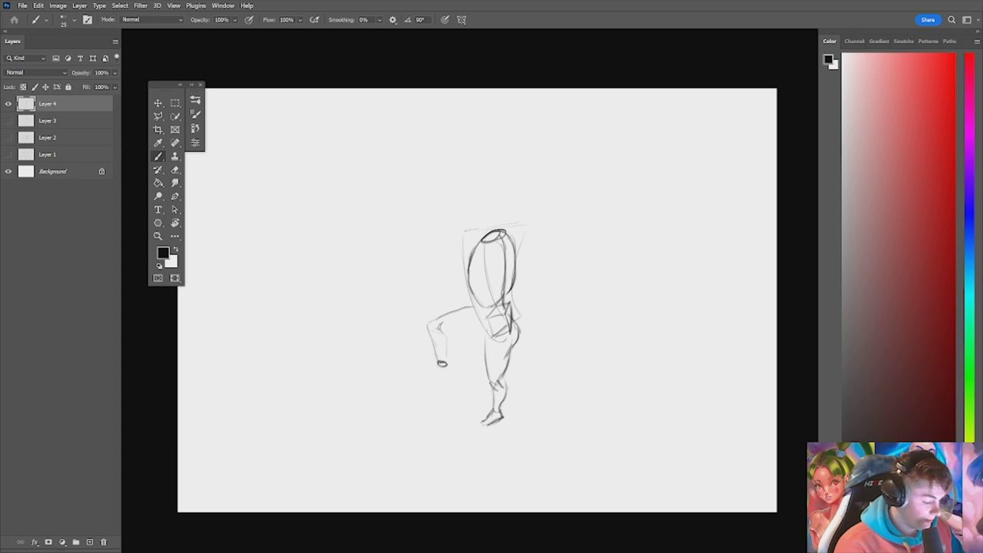
pyautogui.moveTo(440, 329); pyautogui.dragTo(446, 362)
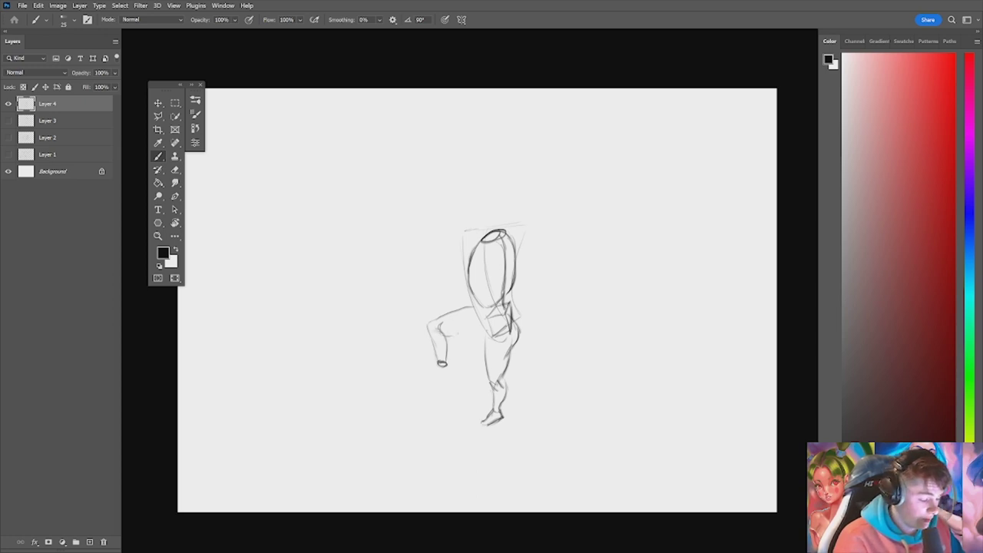
# Step: Complete the raised leg with the thigh's underside, curved pelvis contours and a side-view foot with instep, sole and heel
pyautogui.moveTo(459, 336); pyautogui.dragTo(485, 335)
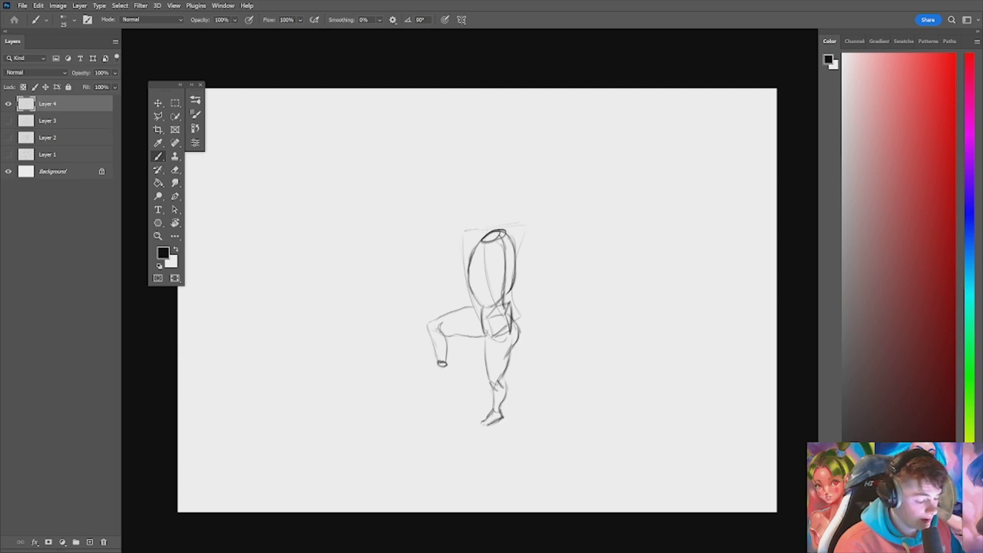
pyautogui.moveTo(486, 313)
pyautogui.mouseDown()
pyautogui.moveTo(487, 341)
pyautogui.moveTo(516, 330)
pyautogui.mouseUp()
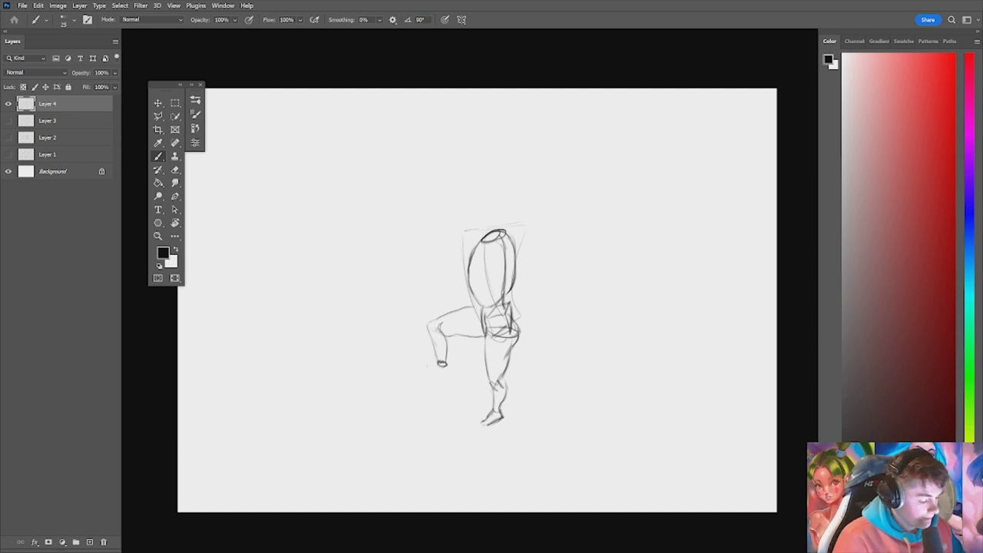
pyautogui.moveTo(439, 363); pyautogui.dragTo(417, 371)
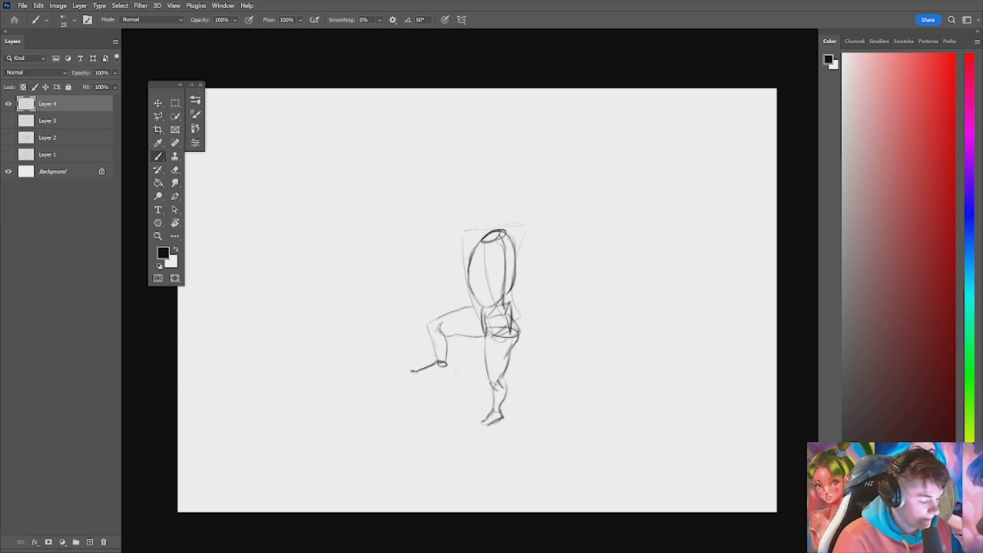
pyautogui.hotkey('ctrl', 'z')
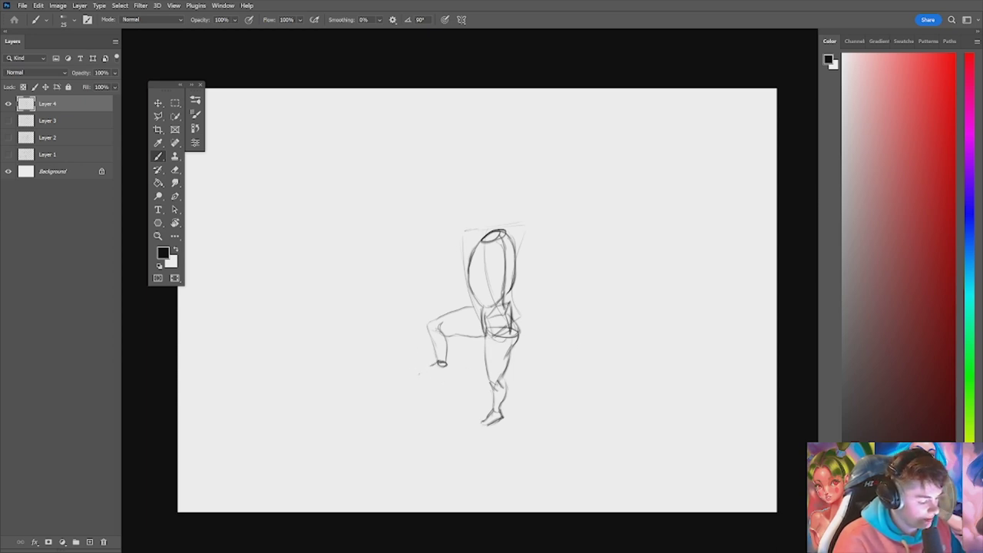
pyautogui.moveTo(436, 364); pyautogui.dragTo(411, 371)
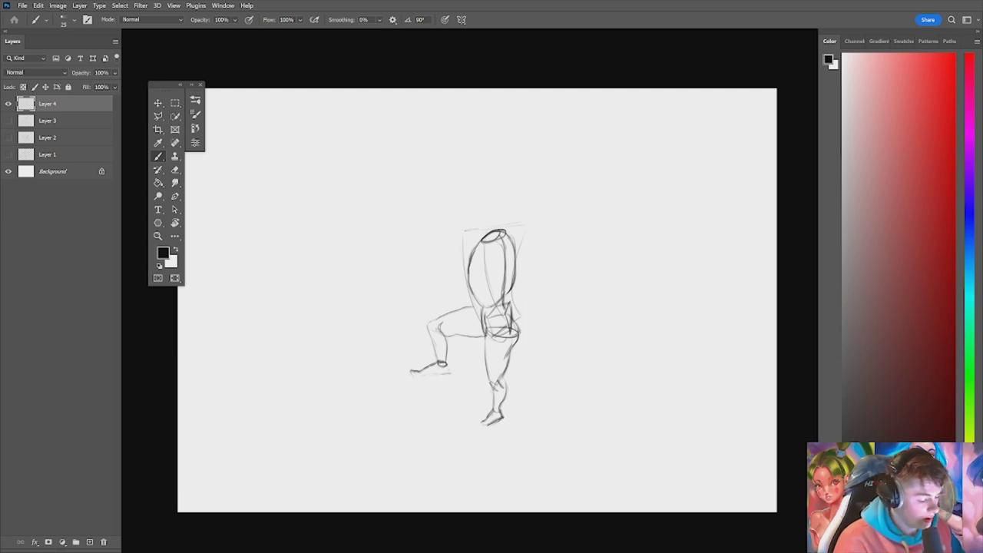
pyautogui.moveTo(446, 361); pyautogui.dragTo(450, 371)
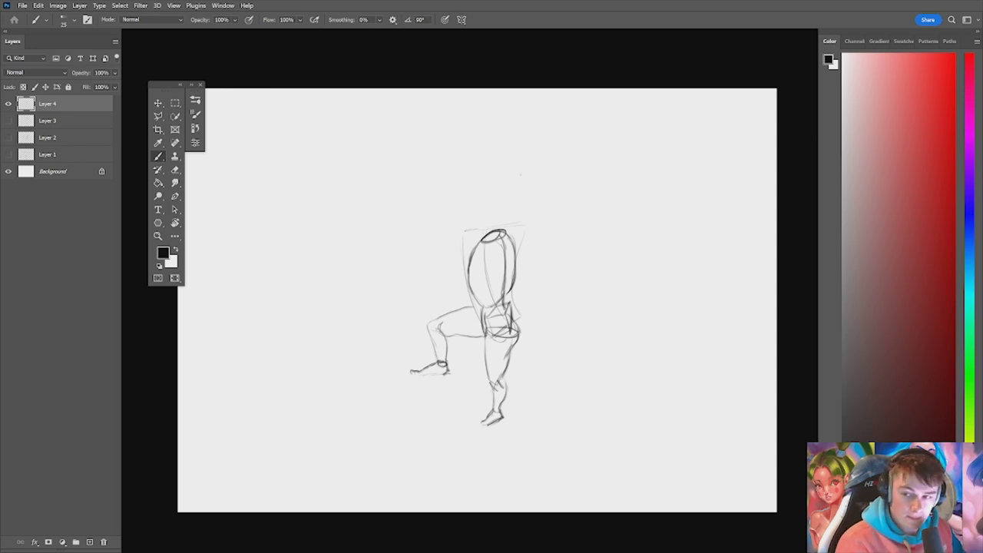
# Step: Sketch the near shoulder and the wavy upper contour of the outstretched arm, then curve its forearm back toward the elbow
pyautogui.moveTo(484, 239)
pyautogui.mouseDown()
pyautogui.moveTo(471, 257)
pyautogui.moveTo(485, 282)
pyautogui.moveTo(468, 258)
pyautogui.moveTo(504, 270)
pyautogui.moveTo(524, 232)
pyautogui.mouseUp()
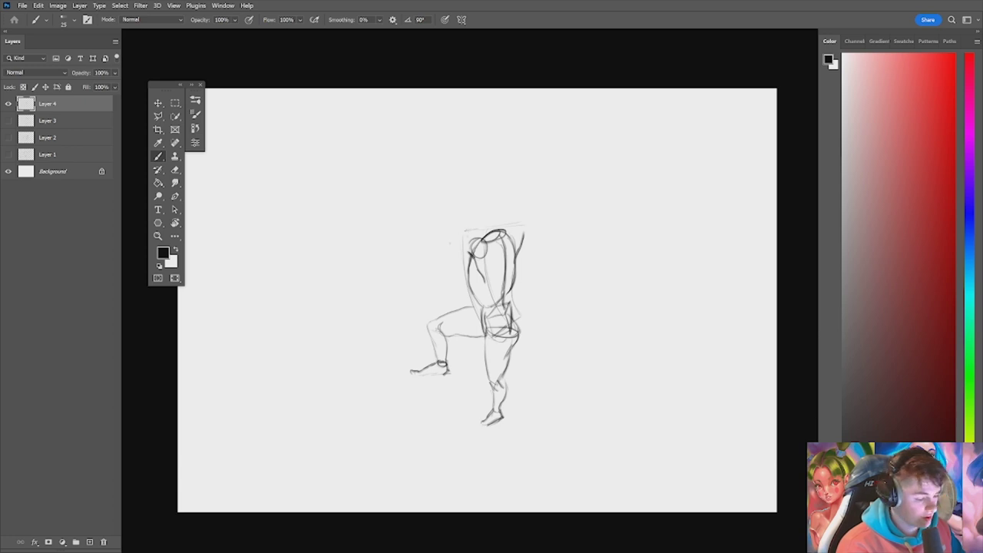
pyautogui.moveTo(454, 241); pyautogui.dragTo(471, 234)
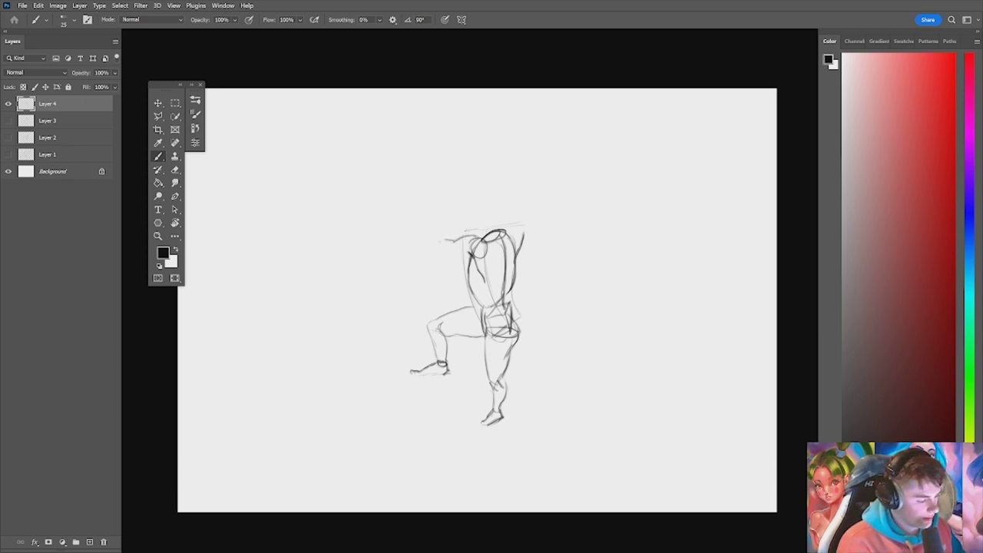
pyautogui.hotkey('ctrl', 'z')
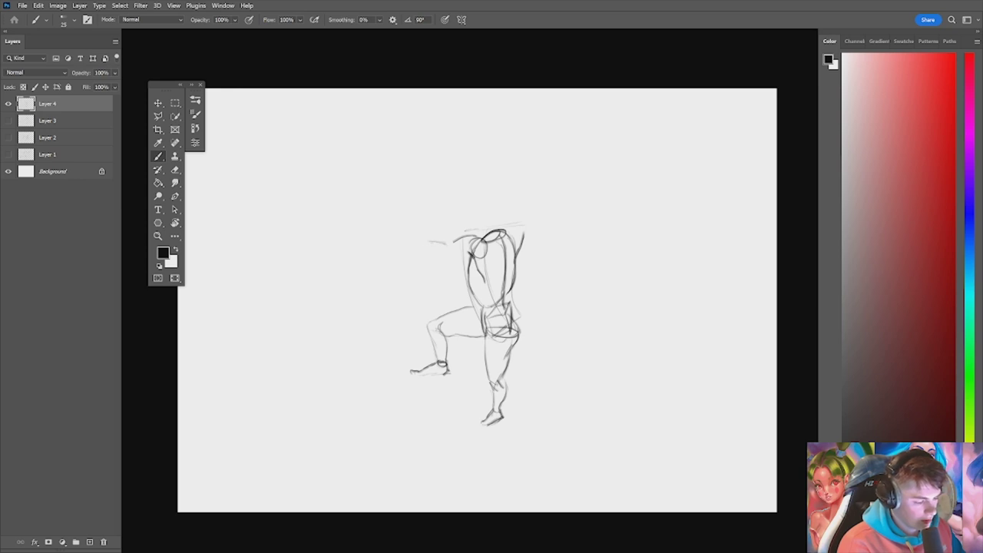
pyautogui.moveTo(427, 242); pyautogui.dragTo(447, 244)
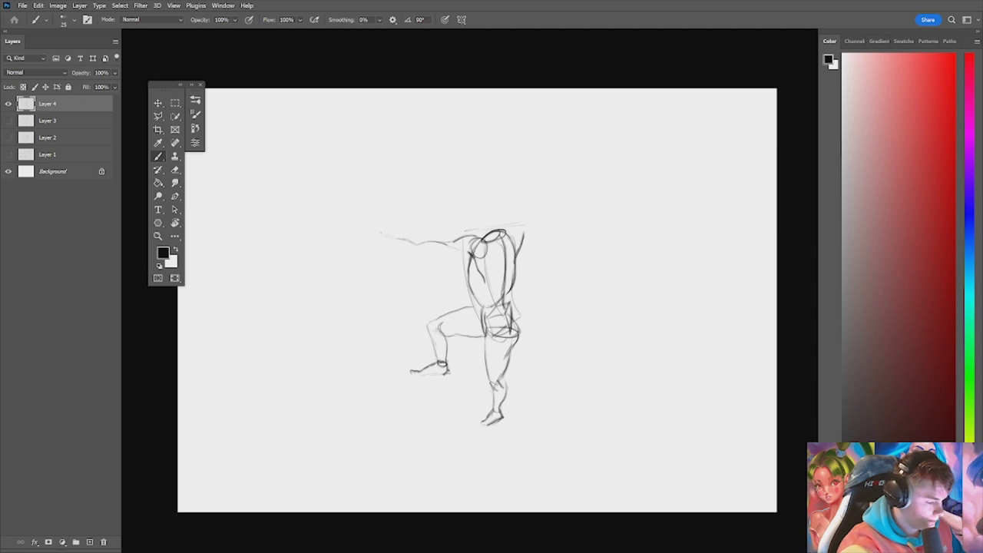
pyautogui.moveTo(381, 232); pyautogui.dragTo(396, 238)
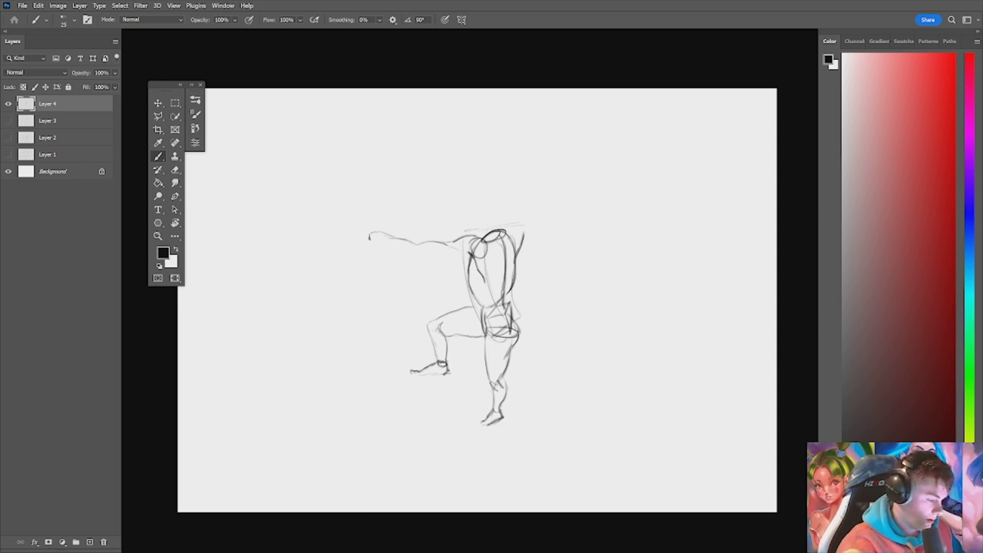
pyautogui.moveTo(370, 238); pyautogui.dragTo(404, 258)
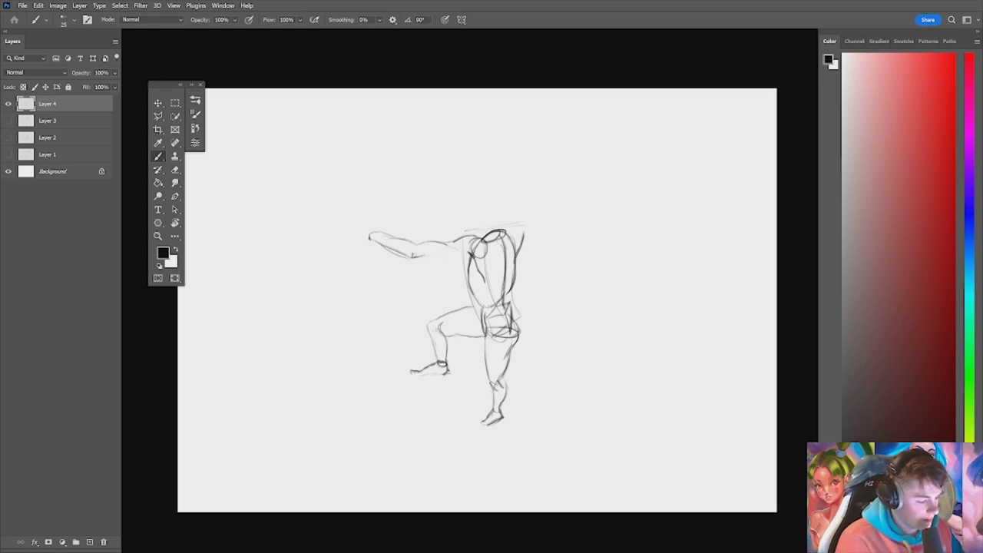
# Step: Draw the upper arm's underside, clean up the overlapping shoulder and ribcage lines, and darken the back's contour to the waist
pyautogui.moveTo(417, 257)
pyautogui.mouseDown()
pyautogui.moveTo(469, 254)
pyautogui.moveTo(487, 282)
pyautogui.mouseUp()
pyautogui.press('e')
pyautogui.press('b')
pyautogui.press('e')
pyautogui.press('b')
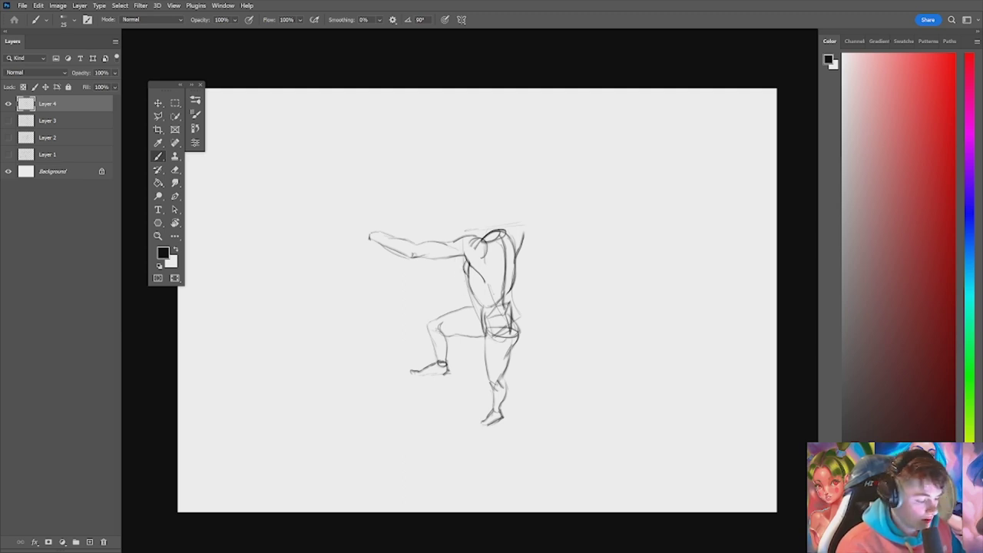
pyautogui.moveTo(467, 281); pyautogui.dragTo(478, 310)
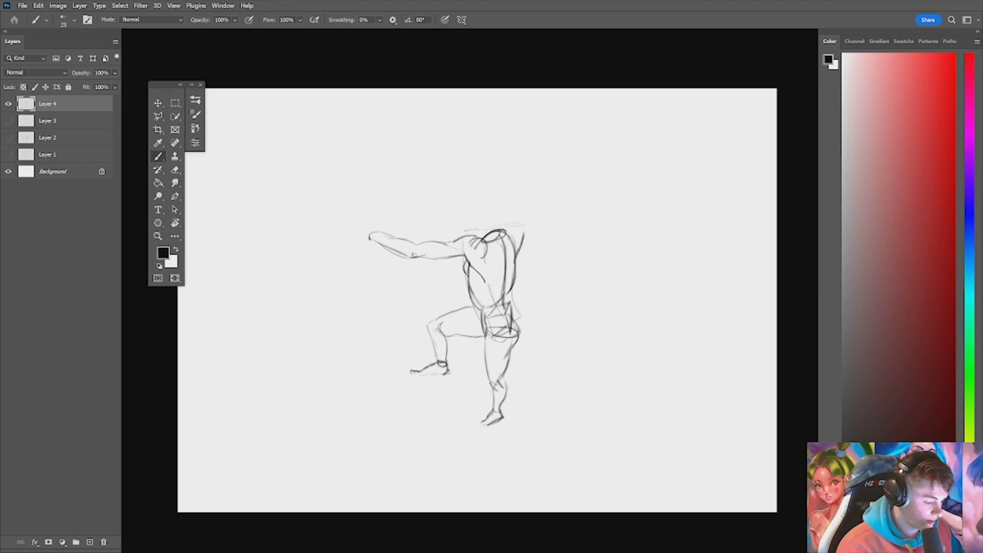
pyautogui.moveTo(474, 302); pyautogui.dragTo(483, 316)
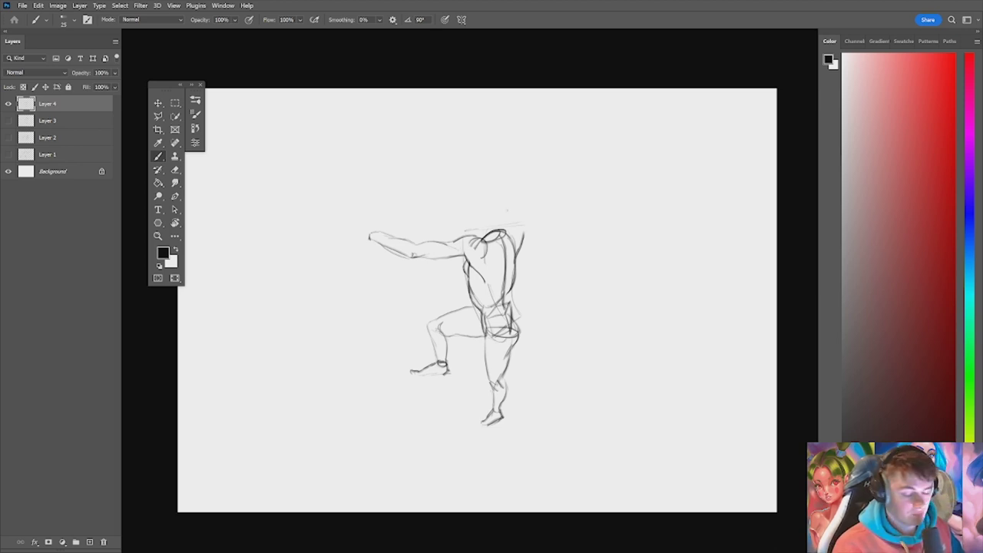
# Step: Sketch a rounded head above the shoulders with the neck lines and an inner curved hairline
pyautogui.moveTo(478, 213); pyautogui.dragTo(471, 224)
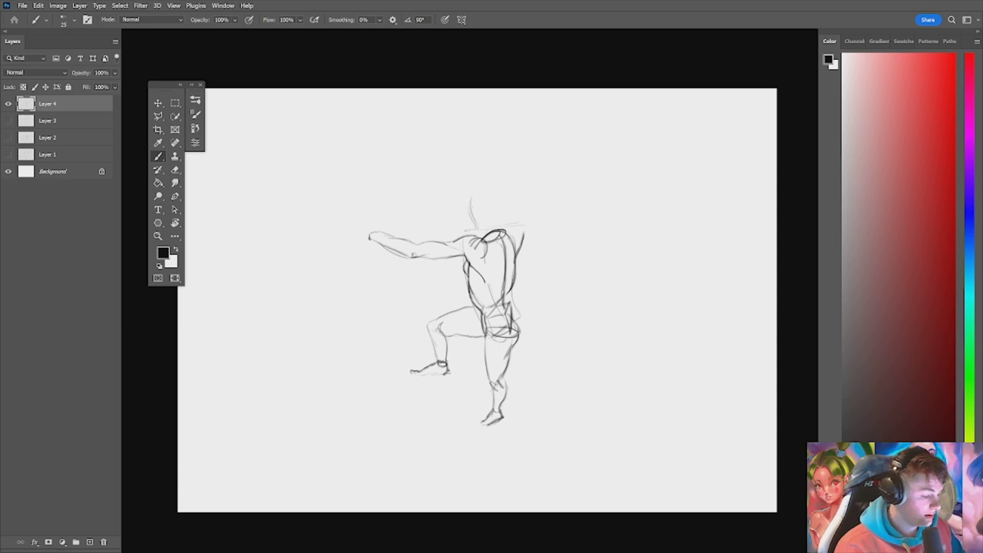
pyautogui.moveTo(470, 189)
pyautogui.mouseDown()
pyautogui.moveTo(476, 223)
pyautogui.moveTo(497, 222)
pyautogui.moveTo(476, 224)
pyautogui.moveTo(513, 215)
pyautogui.moveTo(505, 226)
pyautogui.moveTo(469, 228)
pyautogui.moveTo(469, 212)
pyautogui.moveTo(470, 221)
pyautogui.mouseUp()
pyautogui.moveTo(468, 196)
pyautogui.mouseDown()
pyautogui.moveTo(470, 215)
pyautogui.moveTo(471, 195)
pyautogui.moveTo(492, 184)
pyautogui.mouseUp()
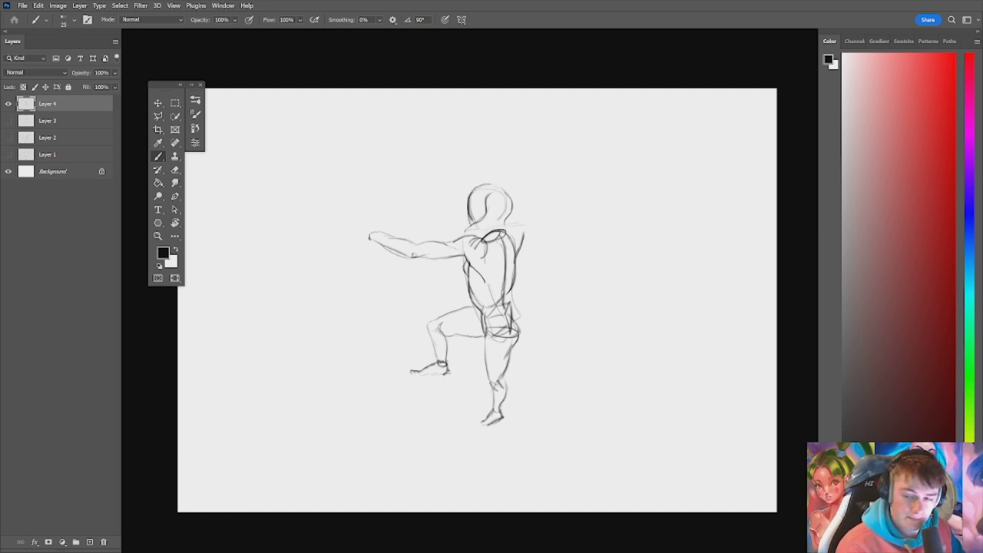
# Step: Undo the far shoulder's outline, erase its sharp corner and redraw it with a softer rounded contour
pyautogui.moveTo(509, 226); pyautogui.dragTo(524, 232)
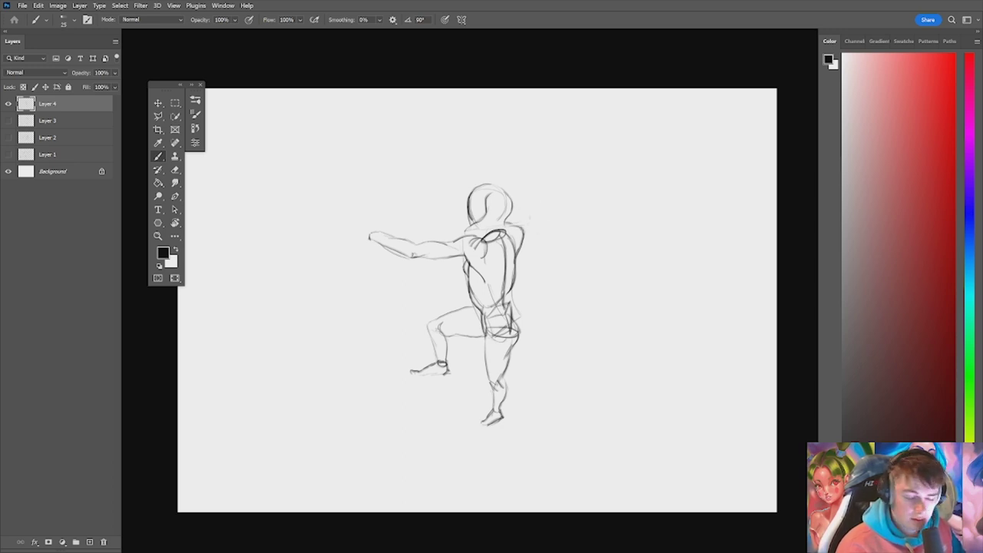
pyautogui.hotkey('ctrl', 'z')
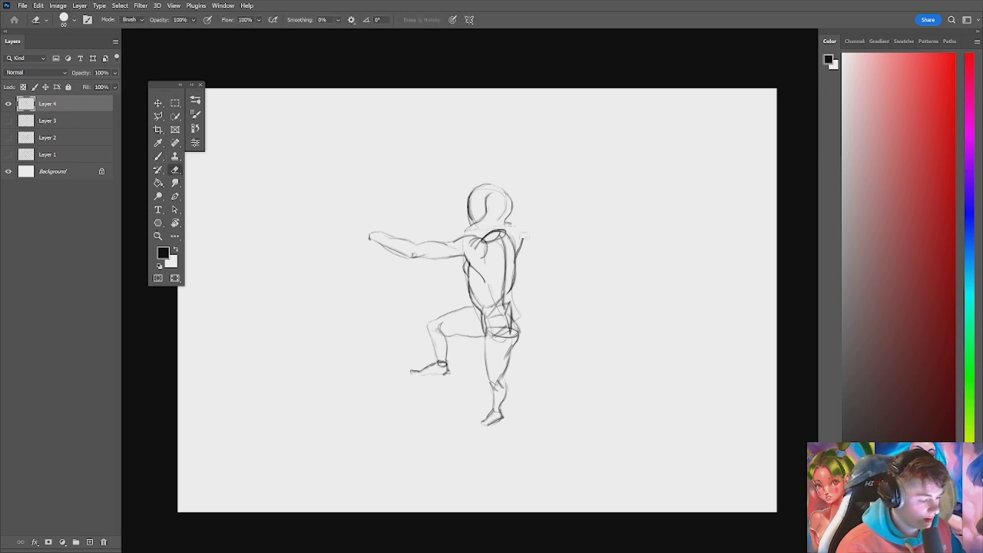
pyautogui.moveTo(523, 235); pyautogui.dragTo(520, 248)
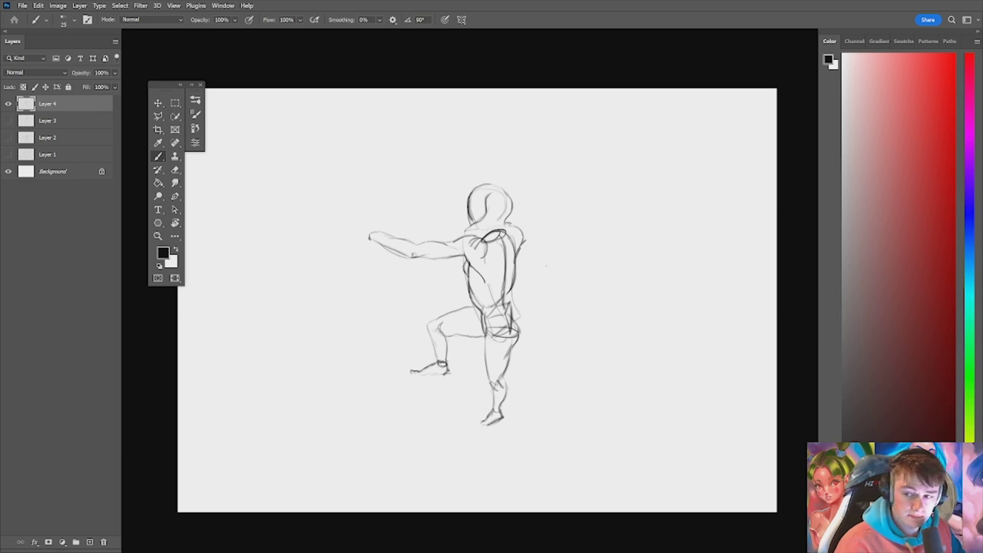
# Step: Sketch the far arm bent at the elbow, with upper arm, forearm and a hand resting near the hip
pyautogui.moveTo(522, 247); pyautogui.dragTo(542, 263)
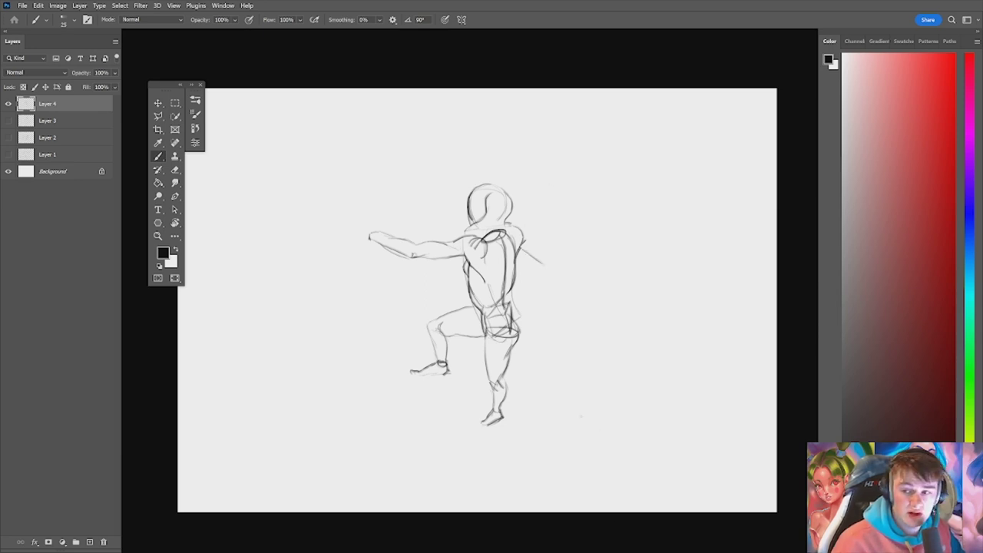
pyautogui.moveTo(522, 227); pyautogui.dragTo(530, 236)
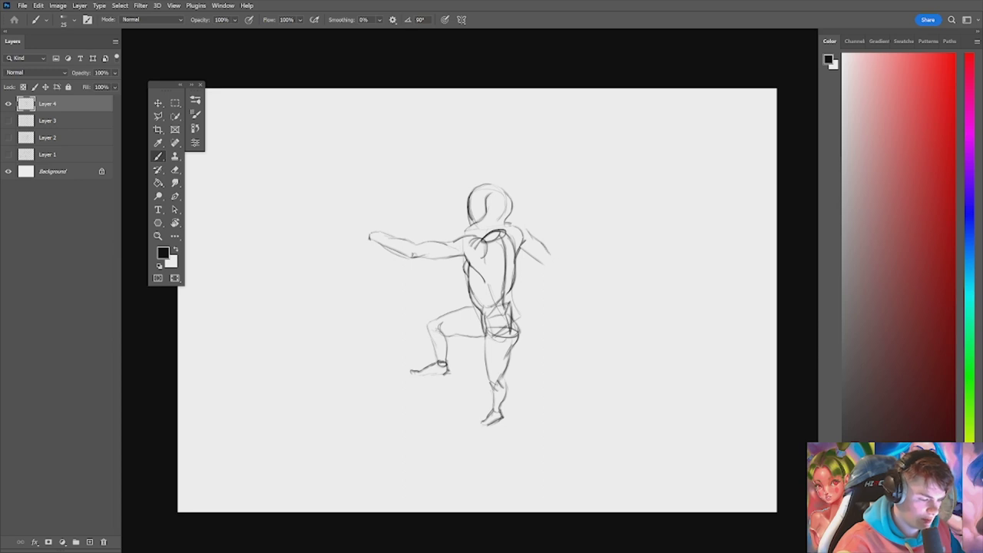
pyautogui.moveTo(546, 249); pyautogui.dragTo(559, 262)
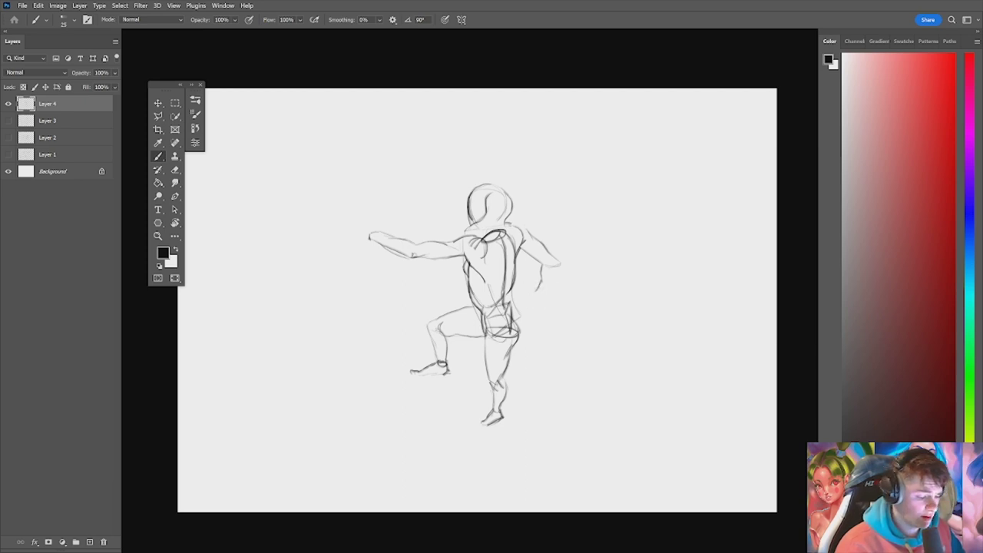
pyautogui.moveTo(538, 285); pyautogui.dragTo(527, 289)
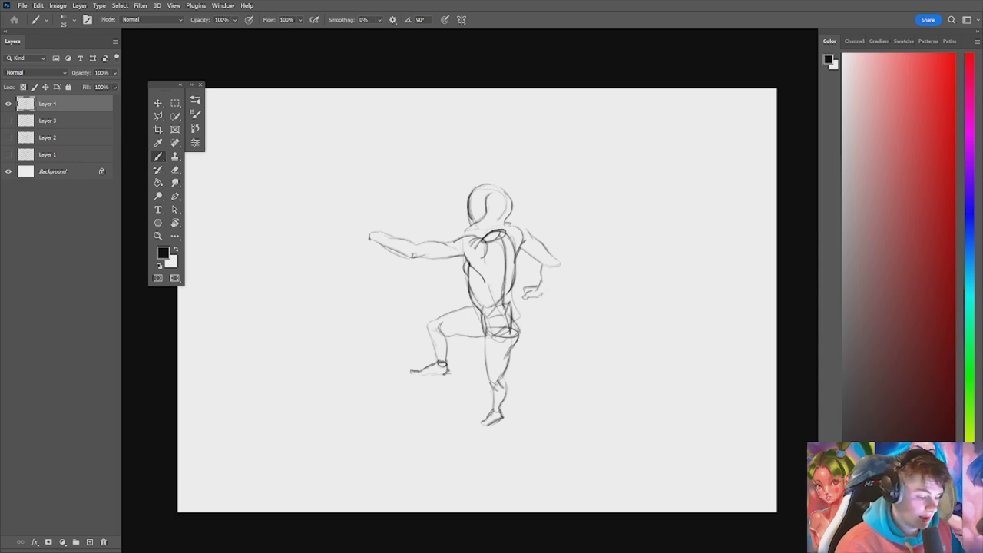
pyautogui.moveTo(550, 283)
pyautogui.mouseDown()
pyautogui.moveTo(544, 294)
pyautogui.moveTo(555, 277)
pyautogui.moveTo(530, 253)
pyautogui.moveTo(634, 255)
pyautogui.moveTo(574, 278)
pyautogui.mouseUp()
# Step: Refine the upper back by removing the neck ellipse, darkening the shoulder line and adding wavy hair down from the head
pyautogui.press('z')
pyautogui.press('z')
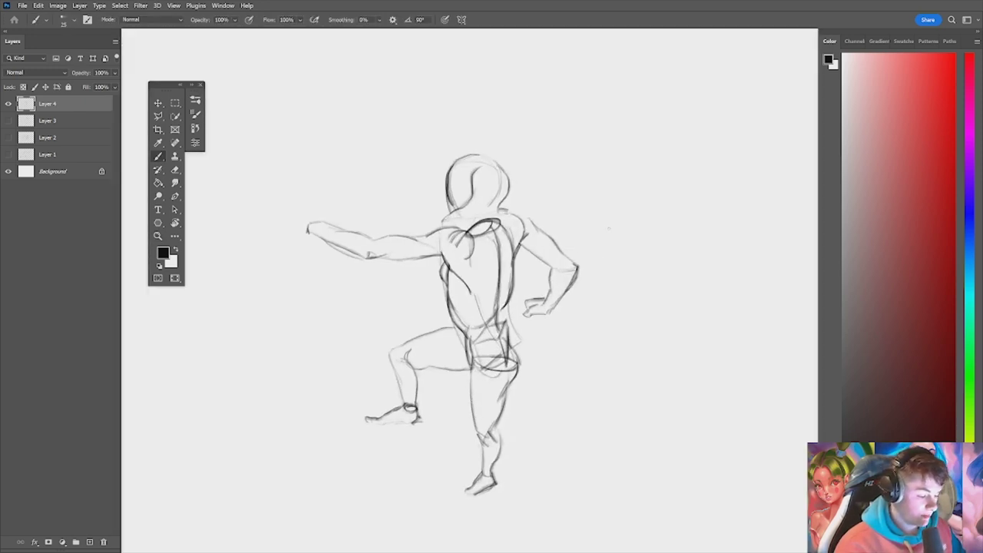
pyautogui.moveTo(526, 236); pyautogui.dragTo(517, 247)
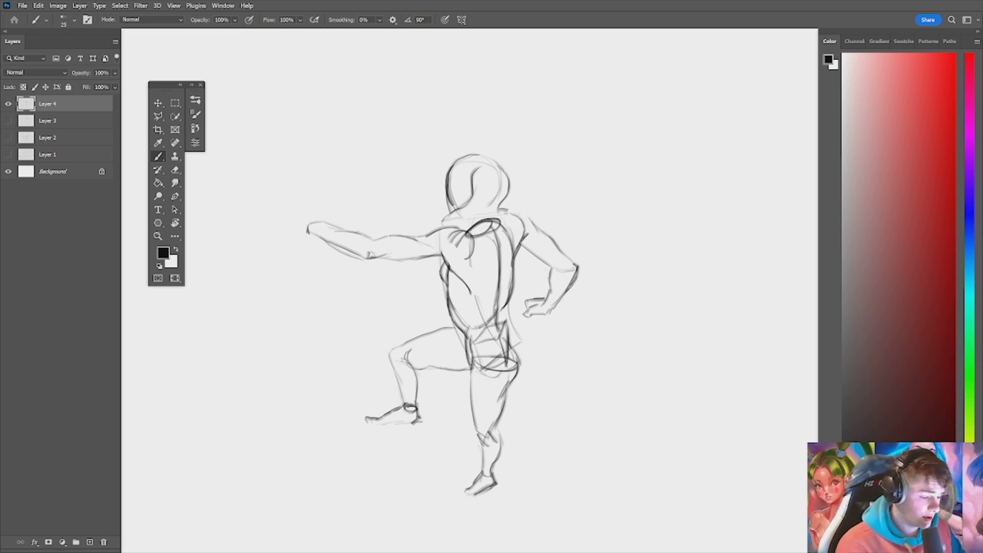
pyautogui.moveTo(505, 212)
pyautogui.mouseDown()
pyautogui.moveTo(530, 219)
pyautogui.moveTo(497, 236)
pyautogui.moveTo(486, 221)
pyautogui.moveTo(464, 232)
pyautogui.moveTo(499, 218)
pyautogui.moveTo(508, 242)
pyautogui.moveTo(479, 209)
pyautogui.moveTo(487, 235)
pyautogui.moveTo(503, 238)
pyautogui.moveTo(503, 227)
pyautogui.mouseUp()
pyautogui.press('e')
pyautogui.press('b')
pyautogui.moveTo(512, 183); pyautogui.dragTo(498, 208)
# Step: Erase the heavy contour on the face side of the head and redraw it with a lighter, thinner line
pyautogui.press('e')
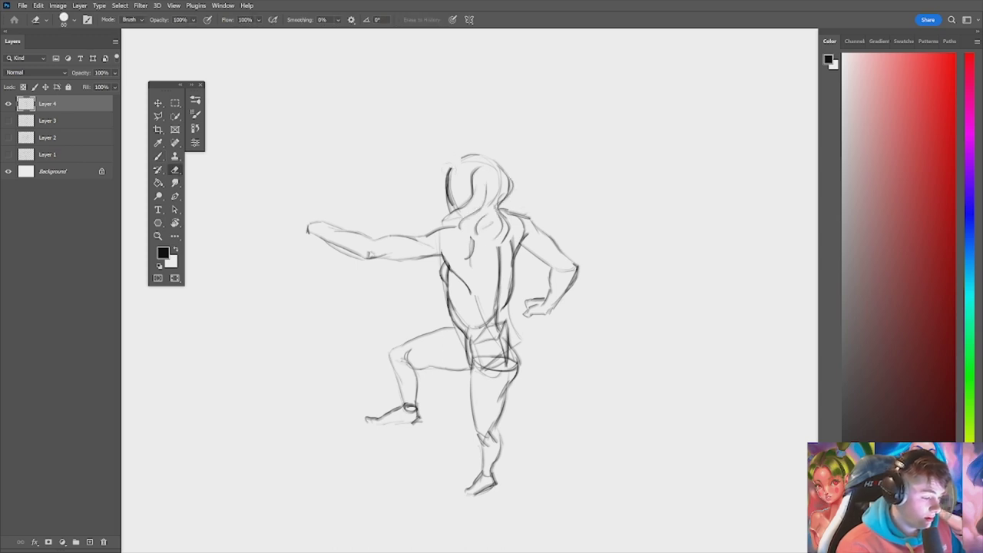
pyautogui.moveTo(453, 164); pyautogui.dragTo(451, 207)
pyautogui.press('b')
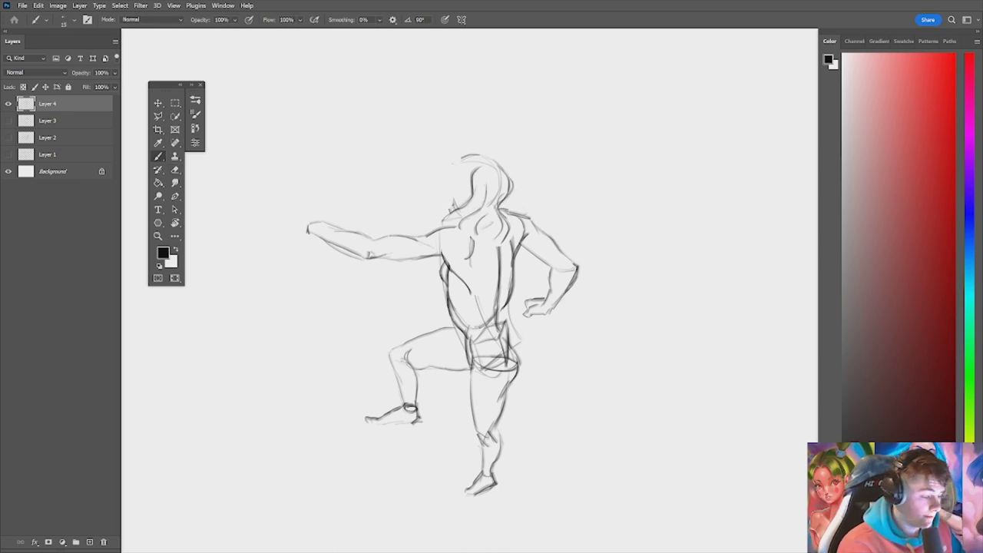
pyautogui.moveTo(449, 172)
pyautogui.mouseDown()
pyautogui.moveTo(451, 203)
pyautogui.moveTo(458, 160)
pyautogui.mouseUp()
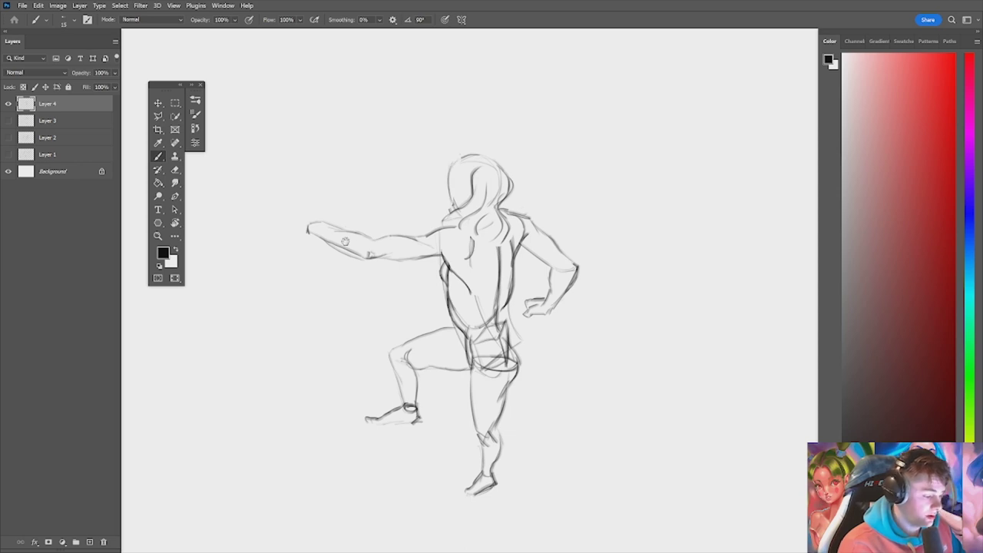
# Step: Sketch the wrist and a hand with extended fingers at the end of the outstretched arm
pyautogui.moveTo(345, 241); pyautogui.dragTo(483, 241)
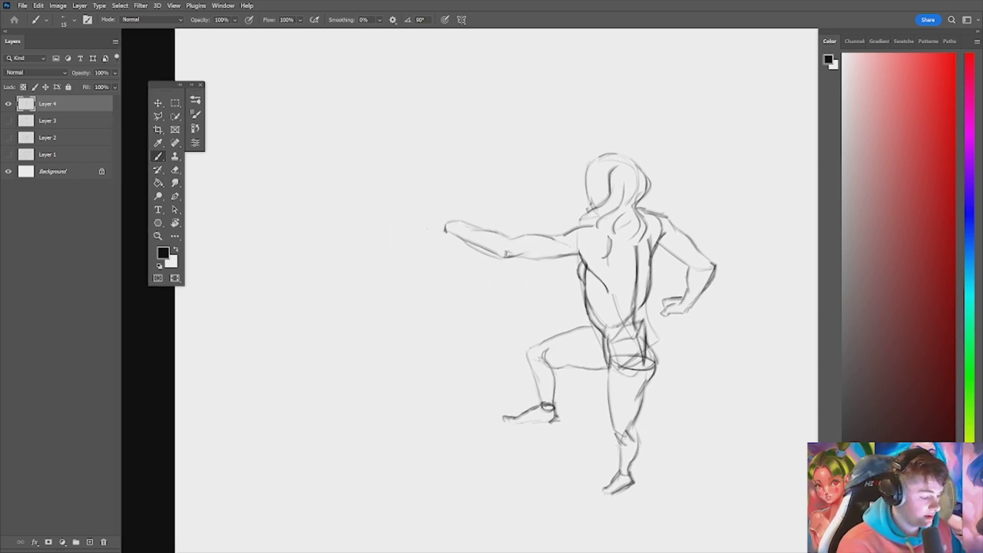
pyautogui.moveTo(440, 231)
pyautogui.mouseDown()
pyautogui.moveTo(488, 264)
pyautogui.moveTo(495, 237)
pyautogui.moveTo(512, 236)
pyautogui.mouseUp()
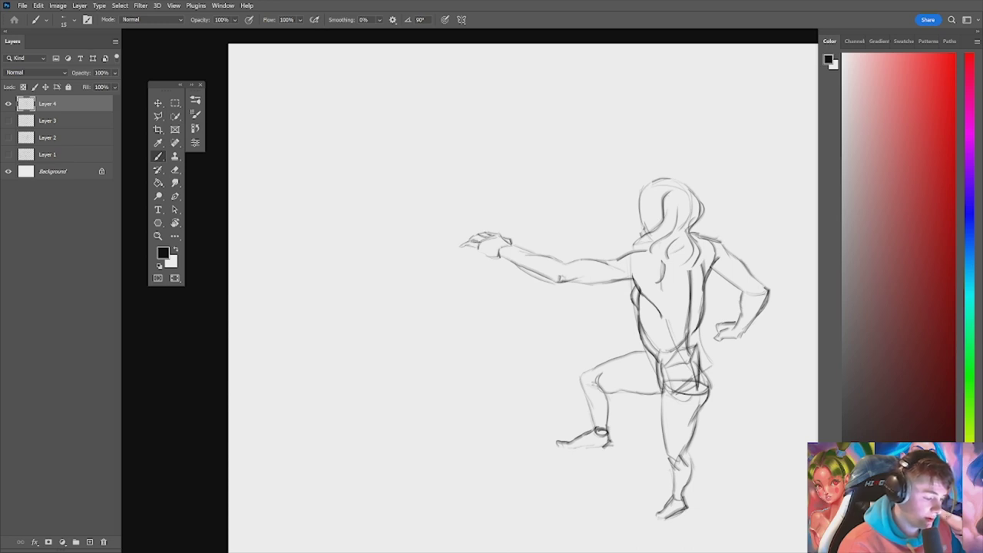
# Step: Sketch the turned-away face with nose, mouth, cheek and jaw lines, cleaning up stray marks with a smaller eraser
pyautogui.hotkey('ctrl', 'space')
pyautogui.moveTo(509, 216); pyautogui.dragTo(407, 223)
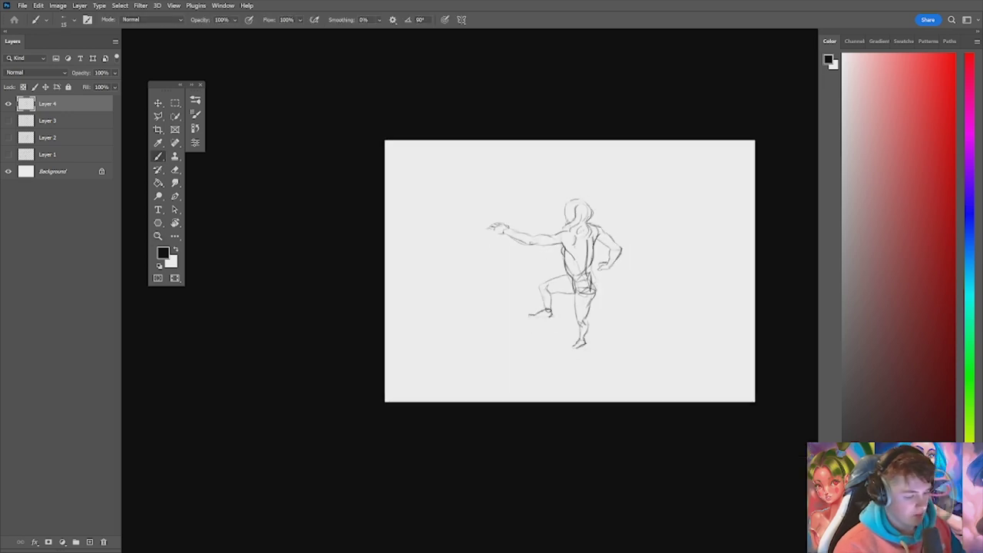
pyautogui.hotkey('ctrl', 'space')
pyautogui.scroll(4, 574, 208)
pyautogui.press('b')
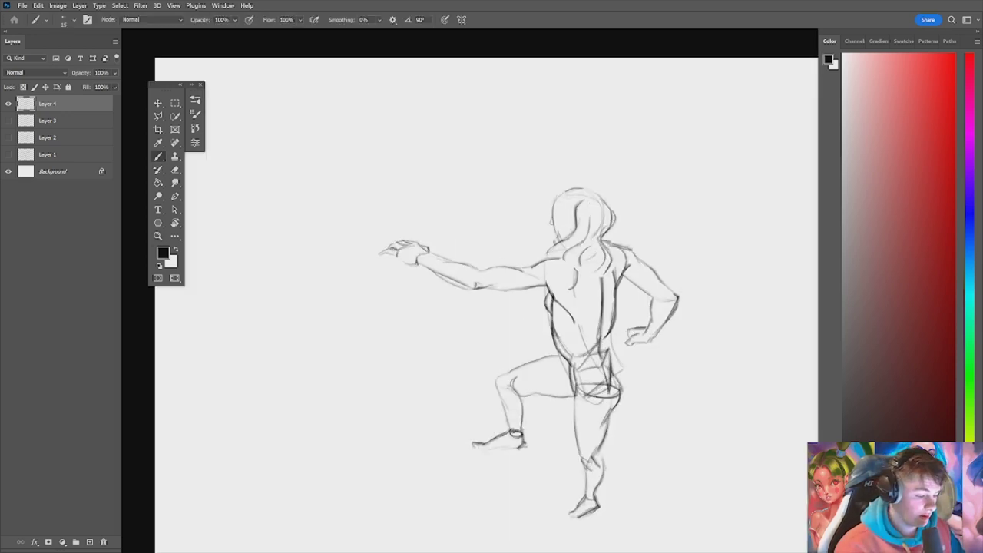
pyautogui.scroll(-4, 560, 258)
pyautogui.press('z')
pyautogui.moveTo(571, 221); pyautogui.dragTo(653, 221)
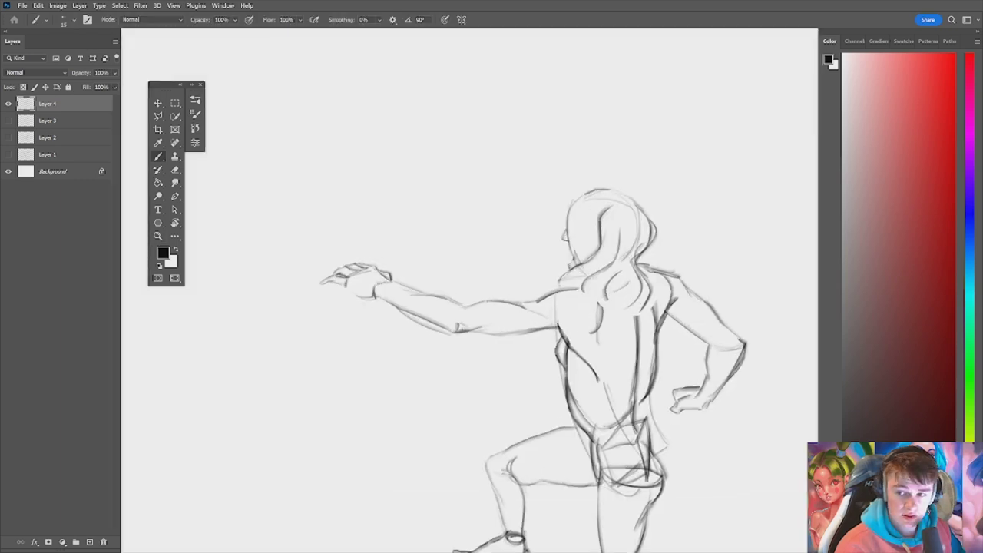
pyautogui.moveTo(571, 206)
pyautogui.mouseDown()
pyautogui.moveTo(584, 237)
pyautogui.moveTo(594, 224)
pyautogui.moveTo(600, 232)
pyautogui.moveTo(570, 275)
pyautogui.moveTo(596, 257)
pyautogui.mouseUp()
pyautogui.press('e')
pyautogui.press('[')
pyautogui.press('b')
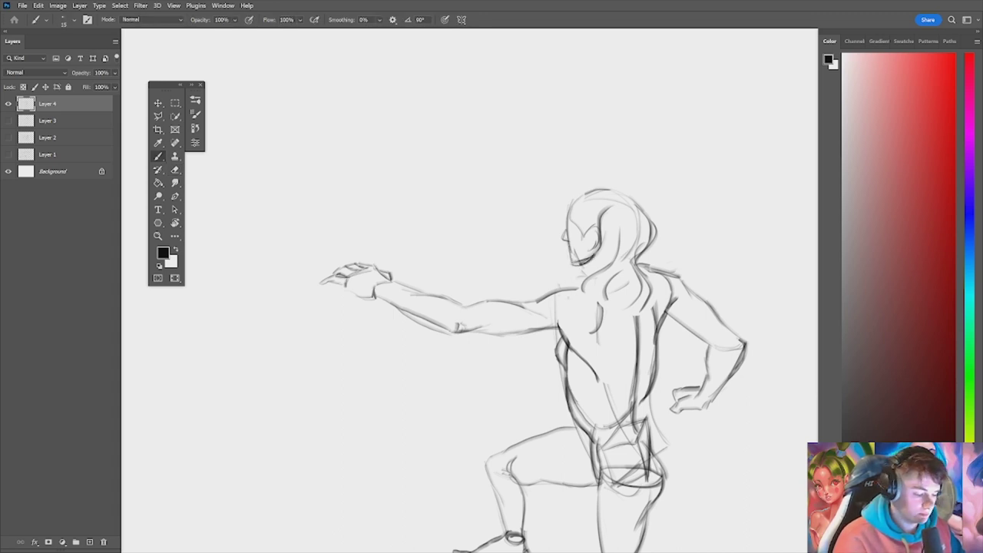
# Step: Replace the shoulder-blade mark with a line extending the outstretched arm's underside into the back, and add a short shoulder muscle curve
pyautogui.press('w')
pyautogui.press('b')
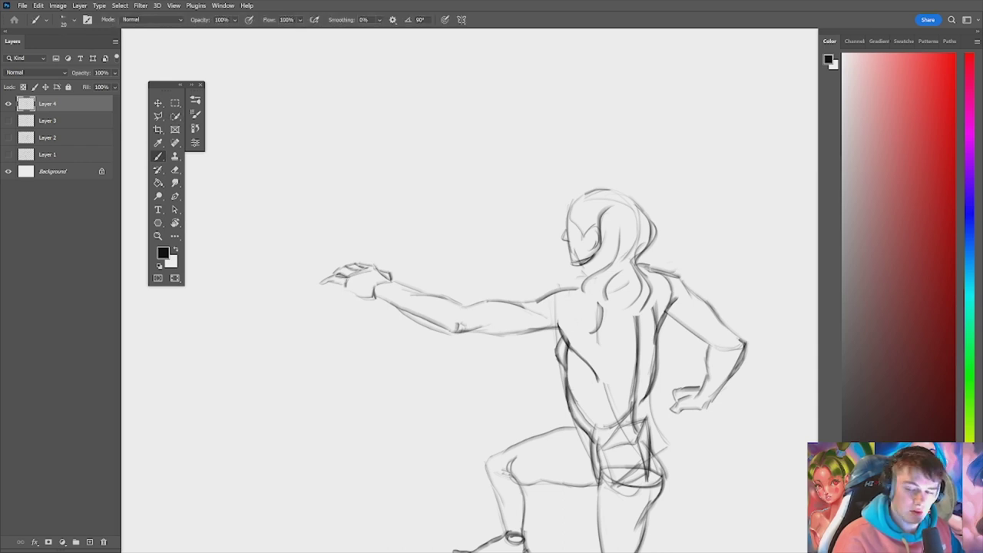
pyautogui.press('e')
pyautogui.press('b')
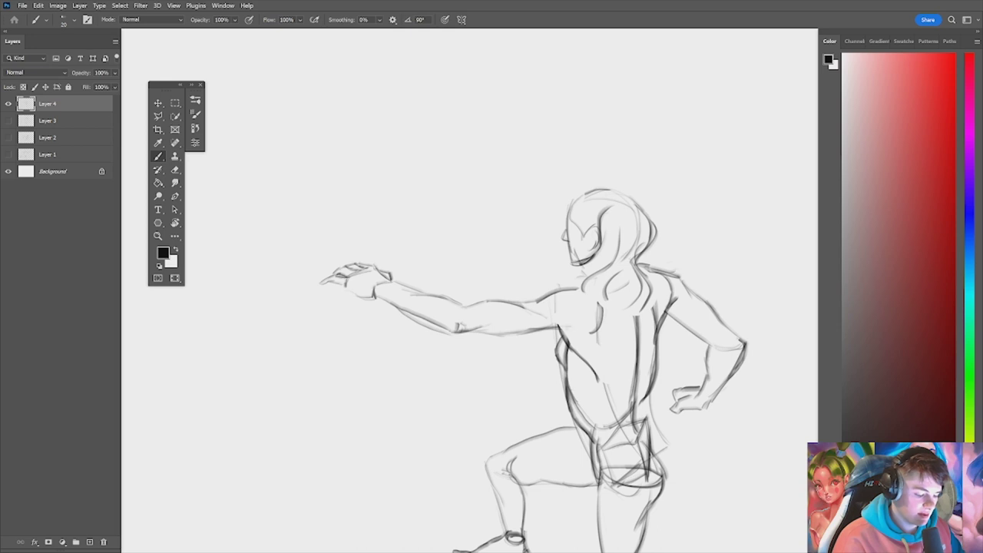
pyautogui.moveTo(551, 328)
pyautogui.mouseDown()
pyautogui.moveTo(589, 326)
pyautogui.moveTo(565, 317)
pyautogui.moveTo(550, 326)
pyautogui.moveTo(599, 329)
pyautogui.moveTo(584, 333)
pyautogui.mouseUp()
pyautogui.press('e')
pyautogui.press('b')
pyautogui.press('e')
pyautogui.press('b')
pyautogui.moveTo(552, 327)
pyautogui.mouseDown()
pyautogui.moveTo(593, 332)
pyautogui.moveTo(600, 301)
pyautogui.moveTo(612, 322)
pyautogui.moveTo(603, 323)
pyautogui.mouseUp()
pyautogui.press('e')
pyautogui.press('b')
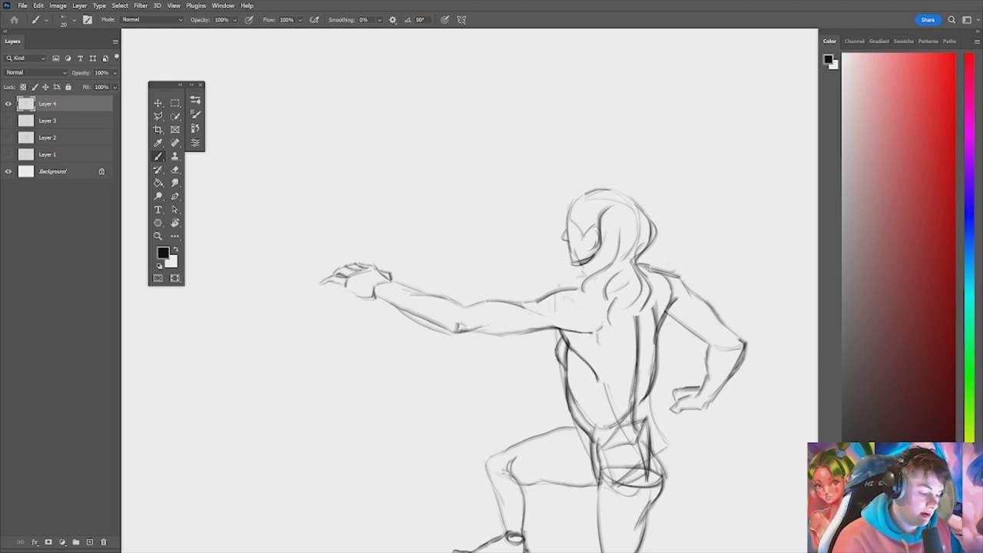
pyautogui.moveTo(565, 298)
pyautogui.mouseDown()
pyautogui.moveTo(589, 309)
pyautogui.moveTo(589, 277)
pyautogui.mouseUp()
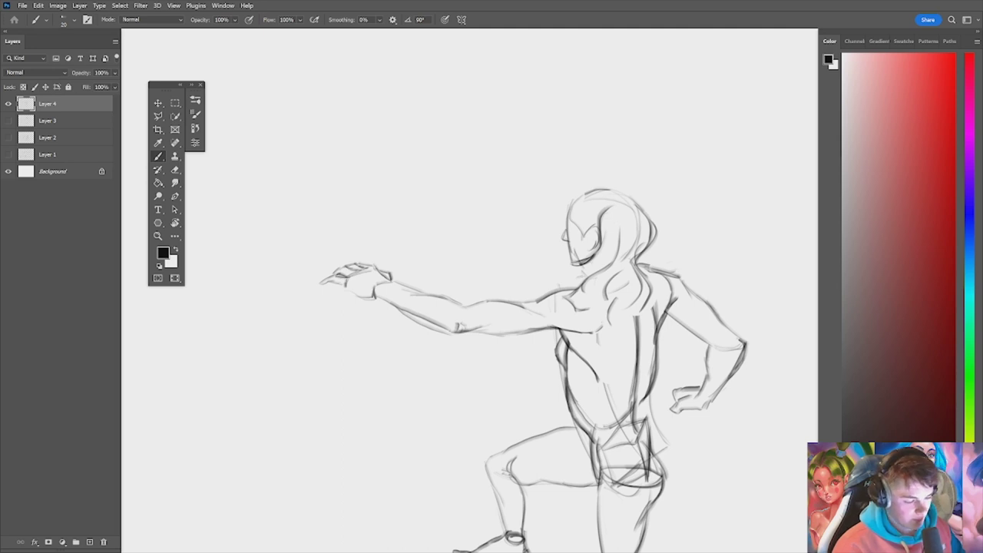
# Step: Sharpen the face profile at the brow, nose, lips and chin with a smaller brush of size 10
pyautogui.moveTo(570, 259); pyautogui.dragTo(576, 265)
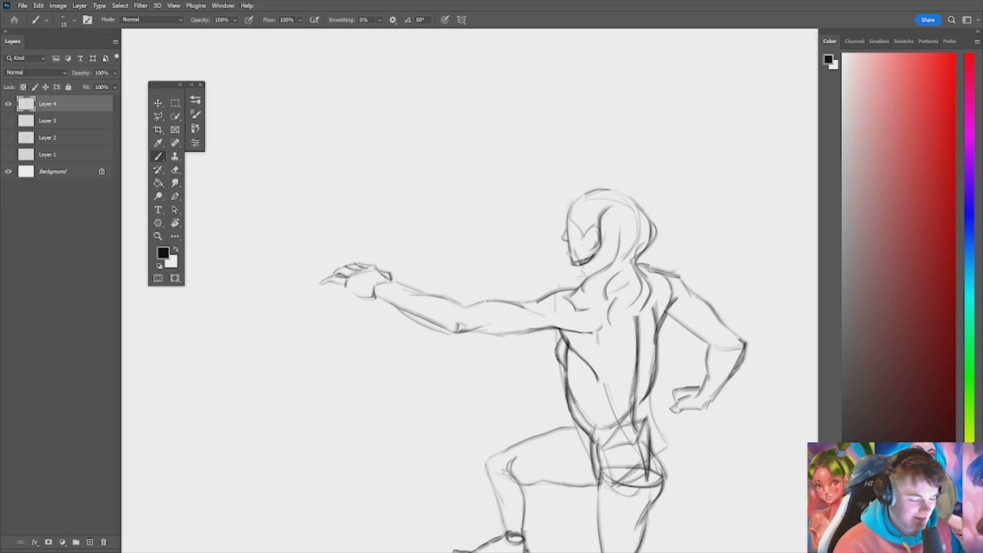
pyautogui.moveTo(589, 252)
pyautogui.mouseDown()
pyautogui.moveTo(598, 237)
pyautogui.moveTo(571, 239)
pyautogui.mouseUp()
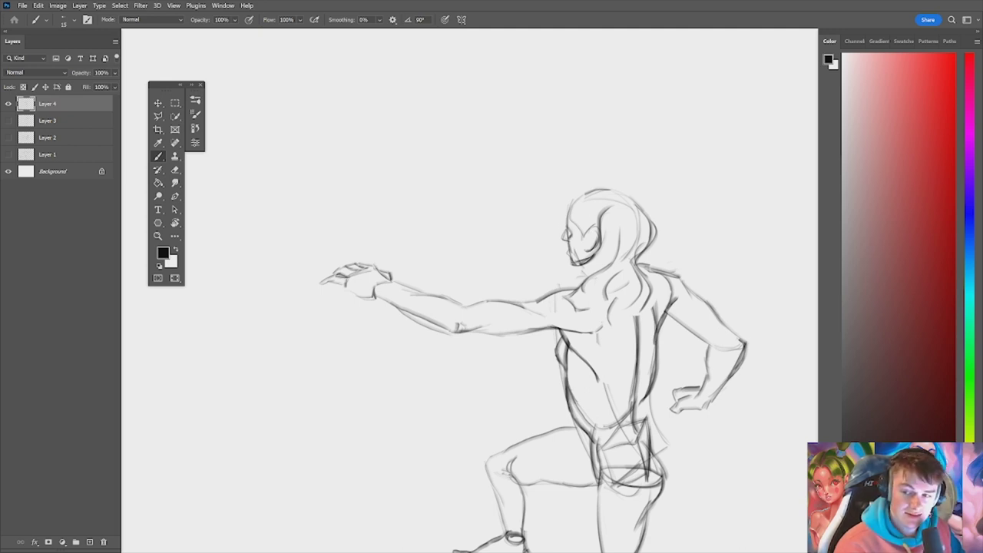
pyautogui.moveTo(568, 237); pyautogui.dragTo(570, 251)
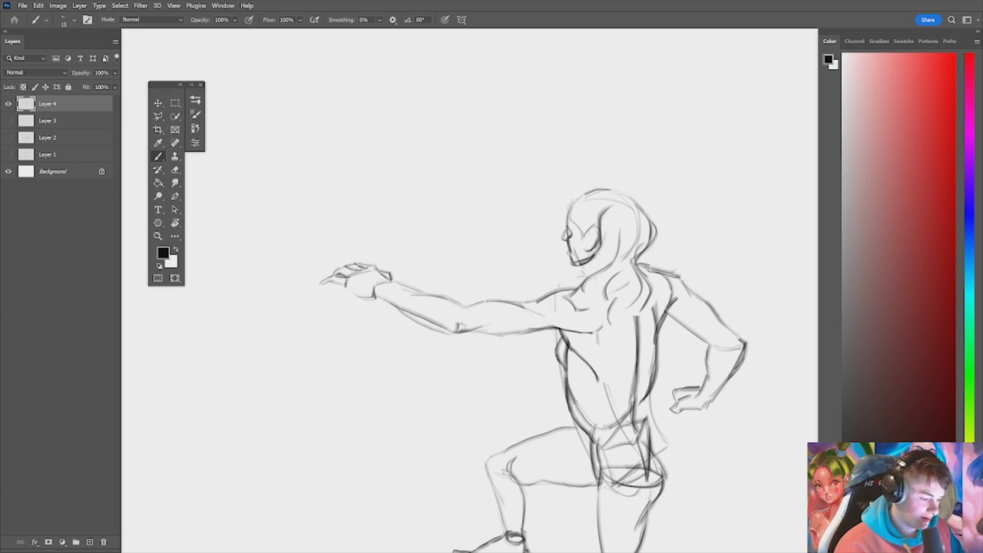
pyautogui.press('[')
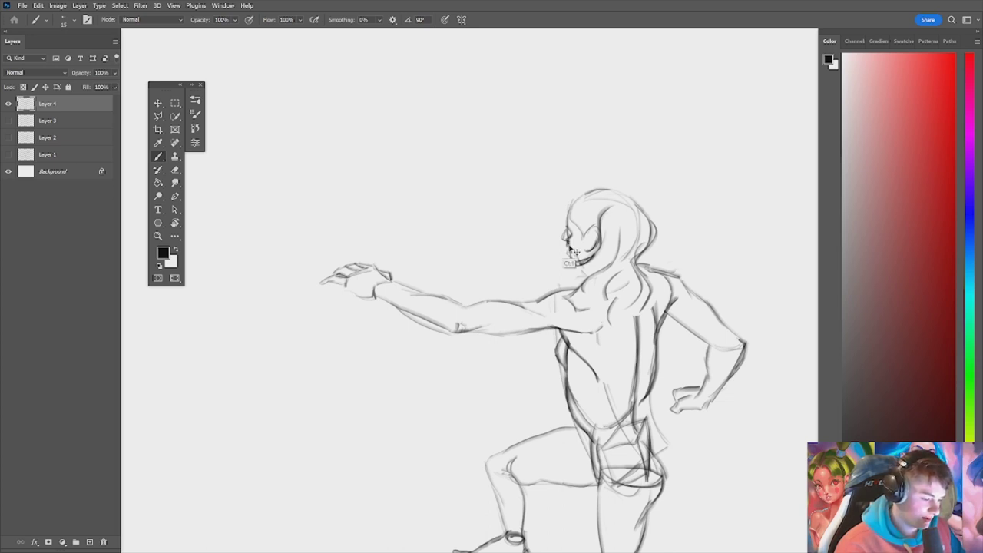
pyautogui.moveTo(623, 196)
pyautogui.mouseDown()
pyautogui.moveTo(612, 200)
pyautogui.moveTo(627, 203)
pyautogui.mouseUp()
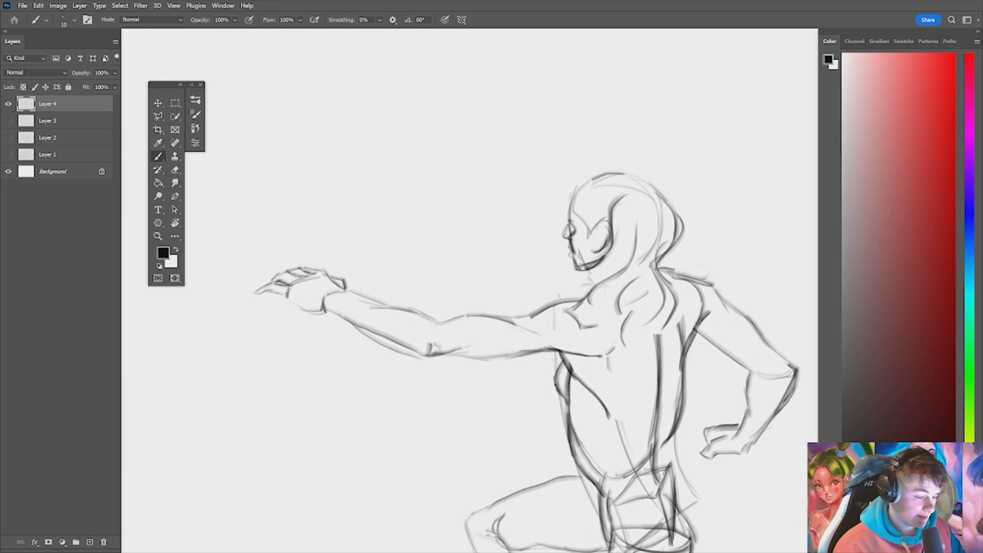
pyautogui.moveTo(572, 200); pyautogui.dragTo(569, 220)
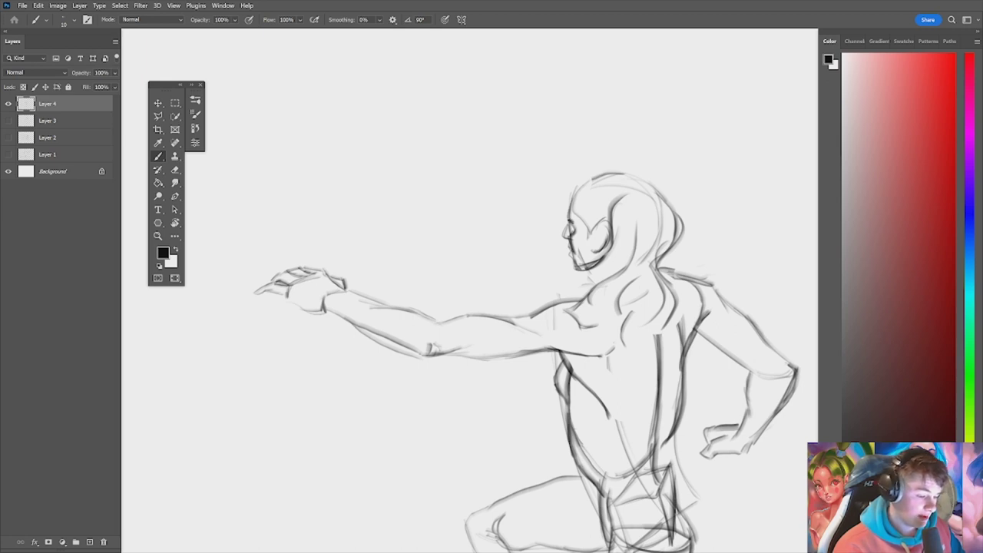
pyautogui.hotkey('ctrl', '0')
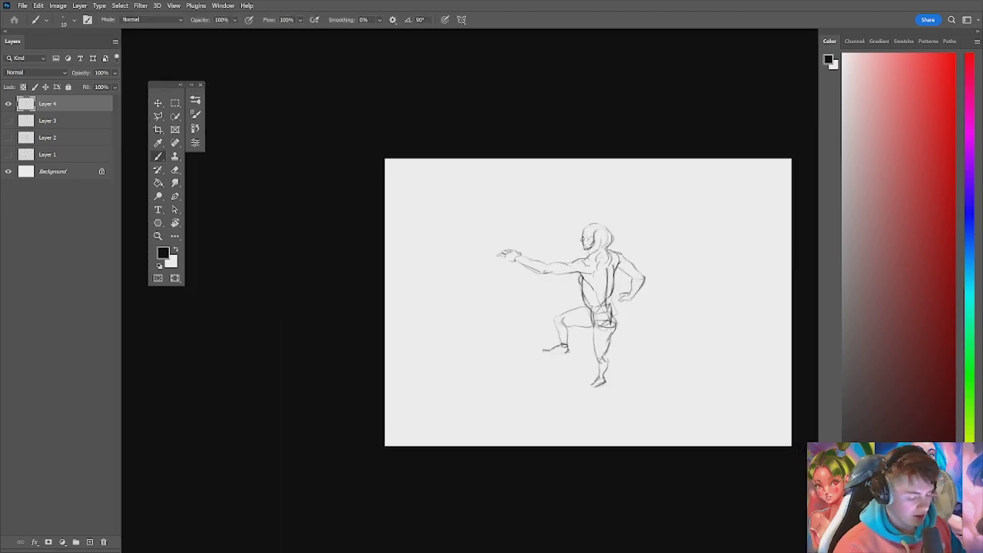
# Step: Darken the front and top outline of the head and add hair lines sweeping back from the forehead
pyautogui.moveTo(601, 235); pyautogui.dragTo(661, 235)
pyautogui.press('e')
pyautogui.press('b')
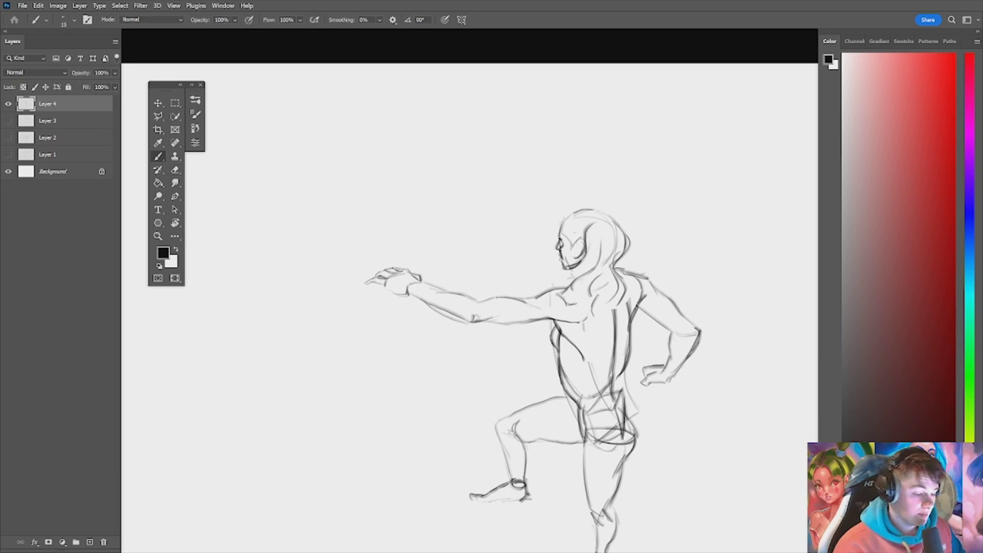
pyautogui.moveTo(577, 212)
pyautogui.mouseDown()
pyautogui.moveTo(562, 227)
pyautogui.moveTo(596, 209)
pyautogui.moveTo(624, 246)
pyautogui.moveTo(600, 268)
pyautogui.moveTo(583, 264)
pyautogui.mouseUp()
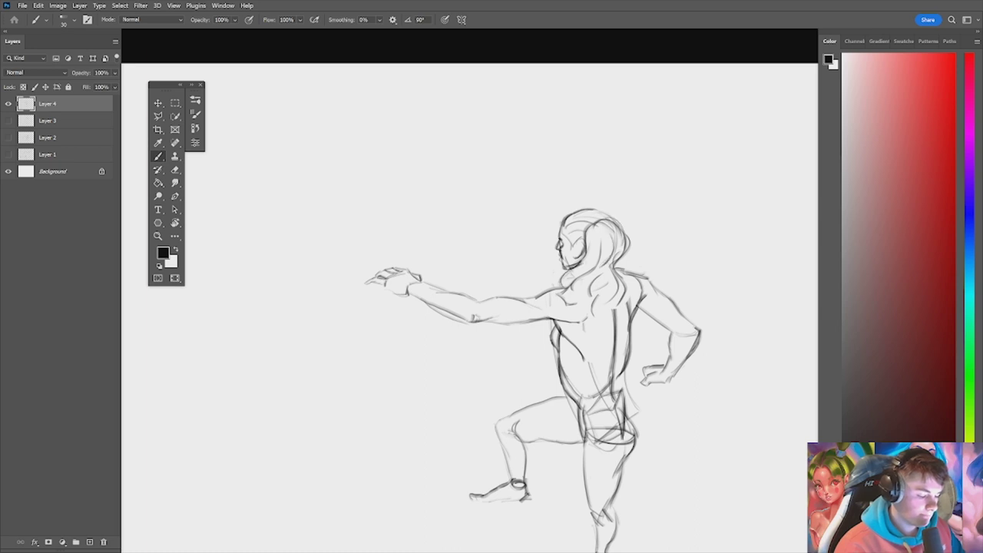
# Step: Strengthen the lower spine, waist and hip contours and erase stray construction lines around the lower back
pyautogui.moveTo(630, 393)
pyautogui.mouseDown()
pyautogui.moveTo(609, 270)
pyautogui.moveTo(637, 273)
pyautogui.moveTo(612, 278)
pyautogui.moveTo(616, 306)
pyautogui.mouseUp()
pyautogui.moveTo(606, 265); pyautogui.dragTo(614, 303)
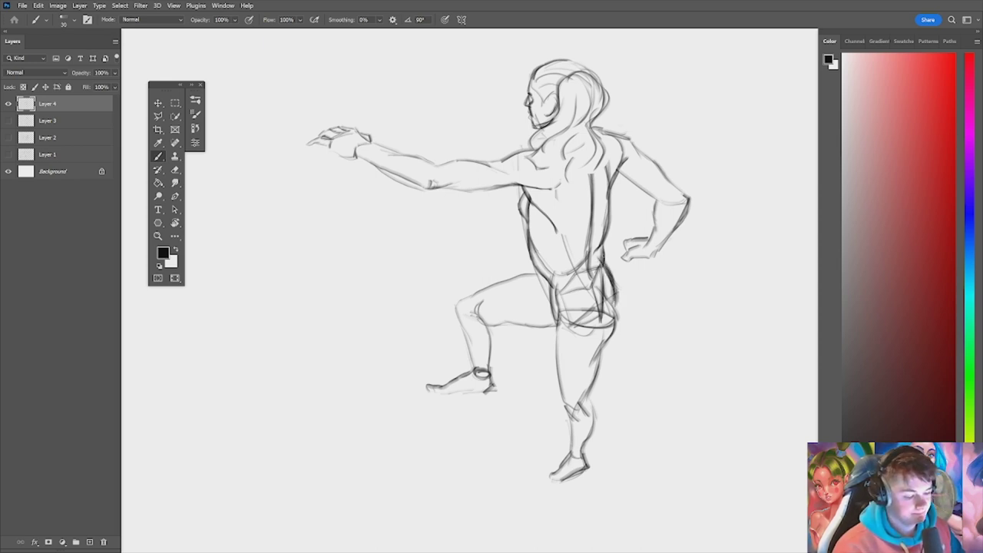
pyautogui.press('e')
pyautogui.press('b')
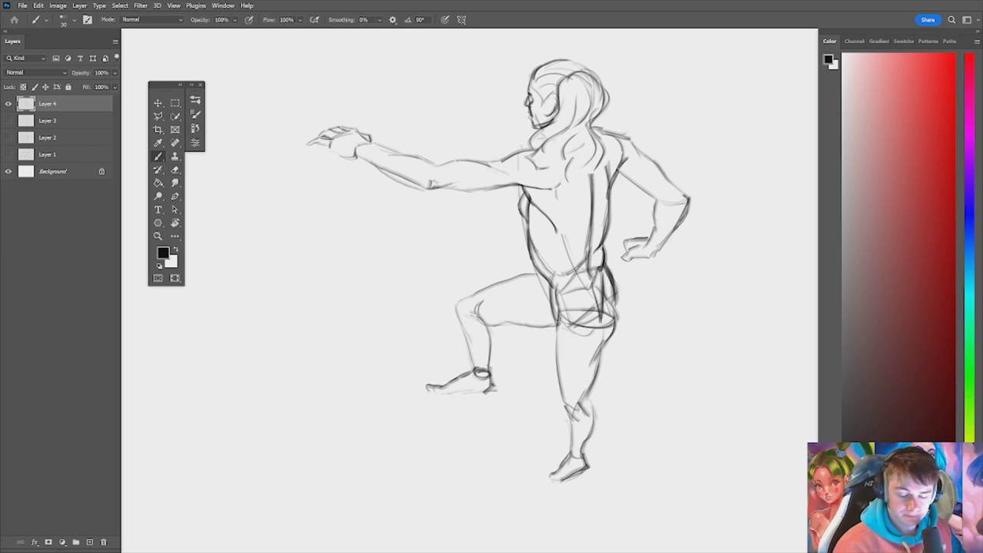
pyautogui.moveTo(591, 244)
pyautogui.mouseDown()
pyautogui.moveTo(590, 284)
pyautogui.moveTo(591, 275)
pyautogui.mouseUp()
pyautogui.press('e')
pyautogui.press('b')
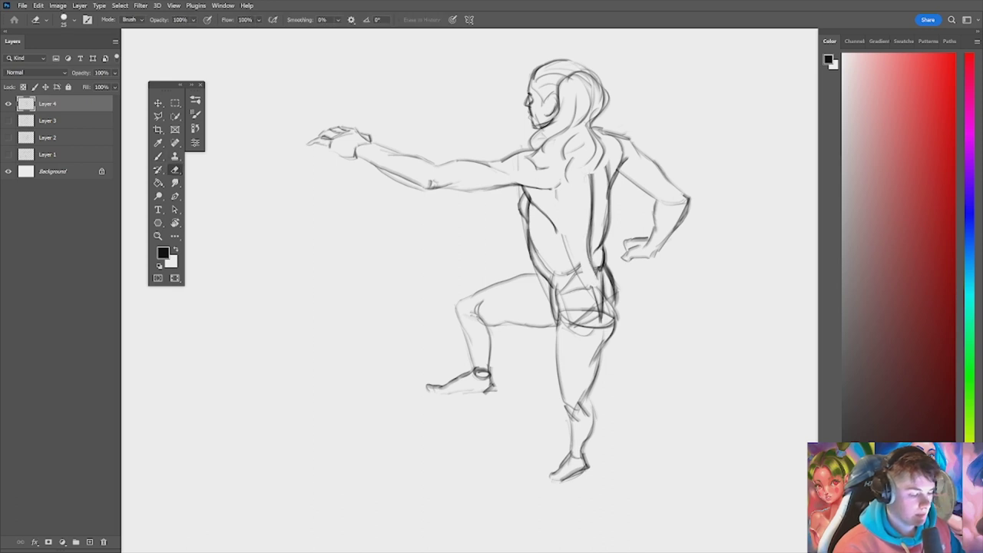
pyautogui.moveTo(592, 176)
pyautogui.mouseDown()
pyautogui.moveTo(589, 269)
pyautogui.moveTo(545, 261)
pyautogui.mouseUp()
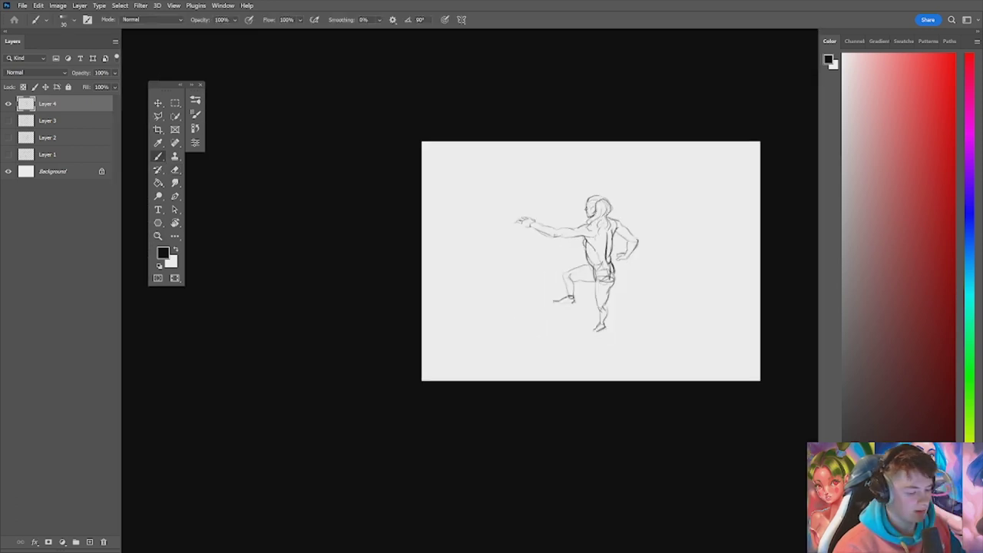
# Step: Refine the torso contours below both armpits and clean up the lines behind the bent arm's shoulder with a smaller eraser
pyautogui.moveTo(626, 252); pyautogui.dragTo(714, 252)
pyautogui.moveTo(600, 235)
pyautogui.mouseDown()
pyautogui.moveTo(565, 246)
pyautogui.moveTo(621, 229)
pyautogui.mouseUp()
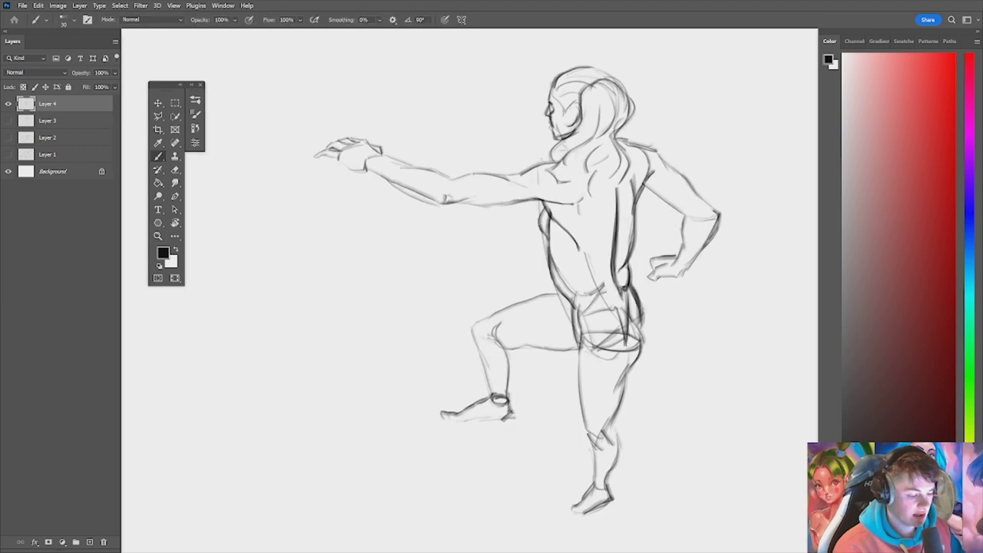
pyautogui.moveTo(542, 204); pyautogui.dragTo(548, 245)
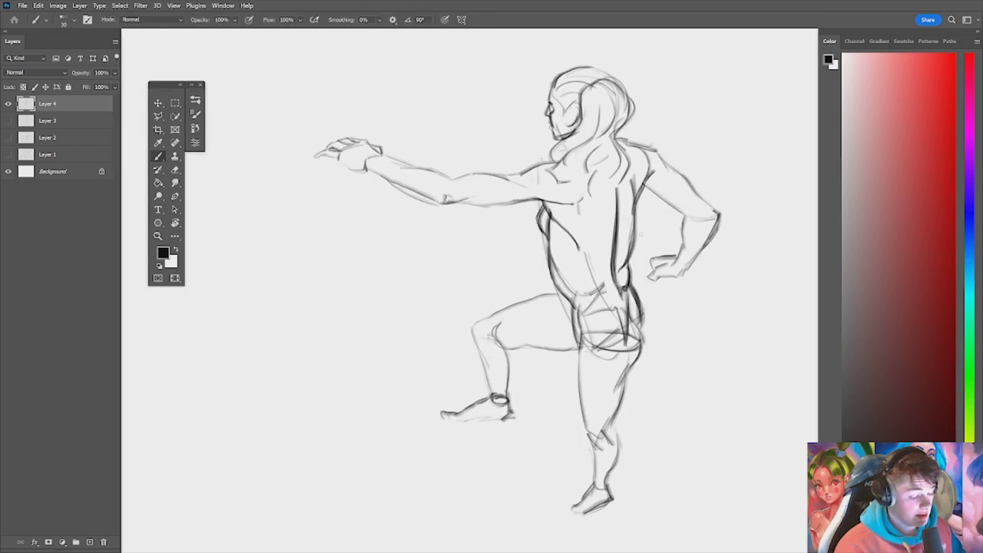
pyautogui.moveTo(636, 207)
pyautogui.mouseDown()
pyautogui.moveTo(647, 184)
pyautogui.moveTo(633, 204)
pyautogui.mouseUp()
pyautogui.press('e')
pyautogui.press('[')
pyautogui.moveTo(651, 170); pyautogui.dragTo(636, 203)
pyautogui.press('b')
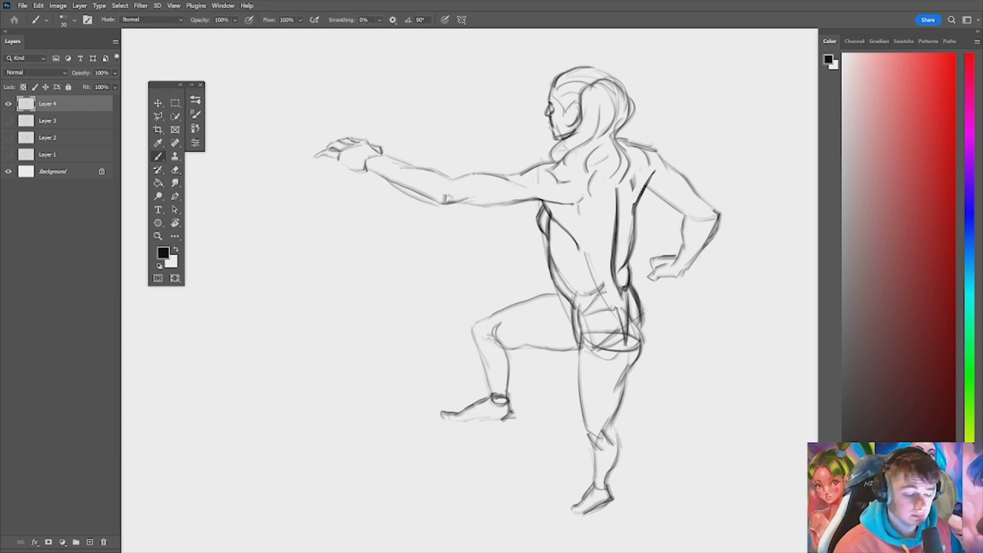
pyautogui.press('e')
pyautogui.moveTo(633, 175)
pyautogui.mouseDown()
pyautogui.moveTo(631, 191)
pyautogui.moveTo(560, 174)
pyautogui.mouseUp()
pyautogui.press('b')
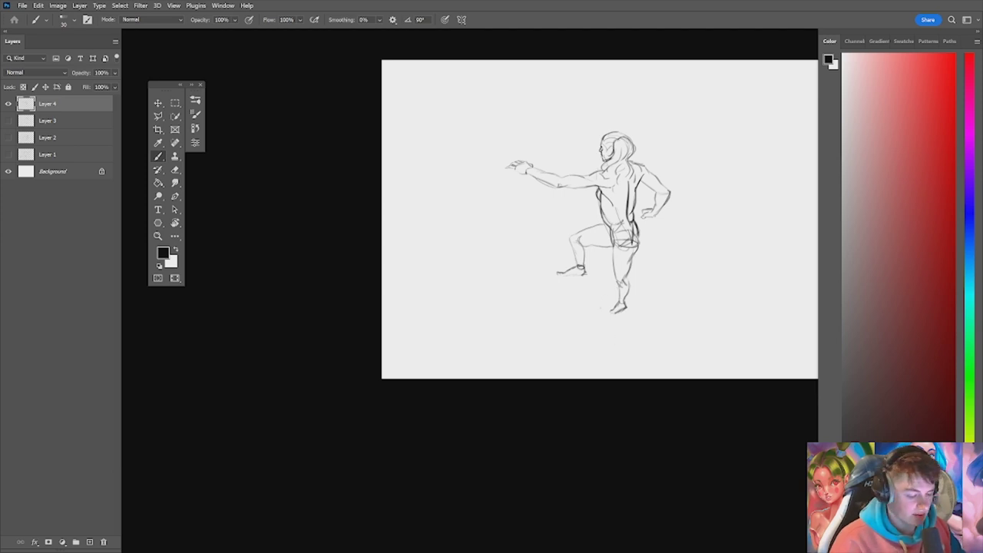
# Step: Sketch toes on the standing foot and the raised foot, and review the whole figure in full screen
pyautogui.moveTo(612, 307)
pyautogui.mouseDown()
pyautogui.moveTo(684, 308)
pyautogui.moveTo(605, 316)
pyautogui.mouseUp()
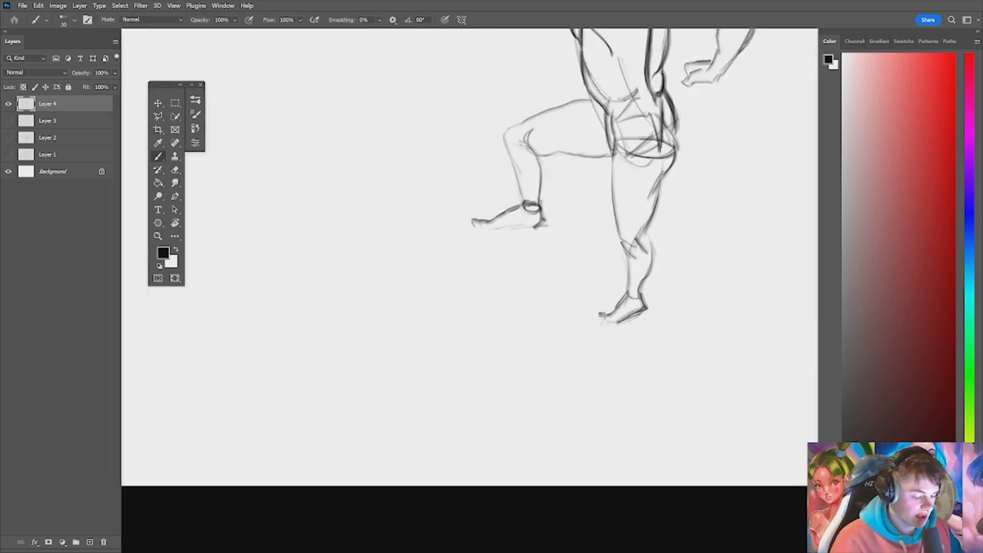
pyautogui.scroll(-5, 607, 330)
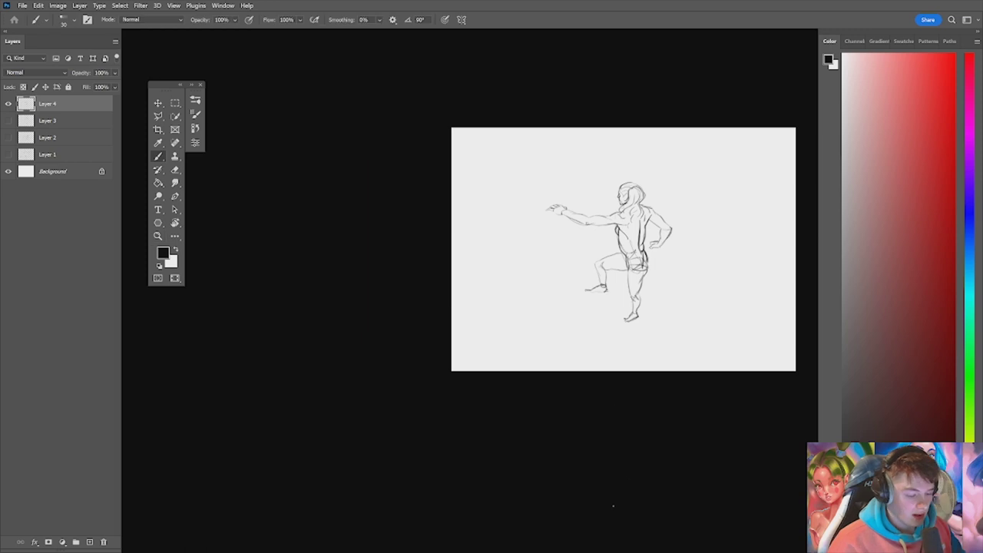
pyautogui.moveTo(591, 278); pyautogui.dragTo(652, 278)
pyautogui.moveTo(580, 367)
pyautogui.mouseDown()
pyautogui.moveTo(613, 352)
pyautogui.moveTo(621, 410)
pyautogui.mouseUp()
pyautogui.hotkey('ctrl', '0')
pyautogui.press('b')
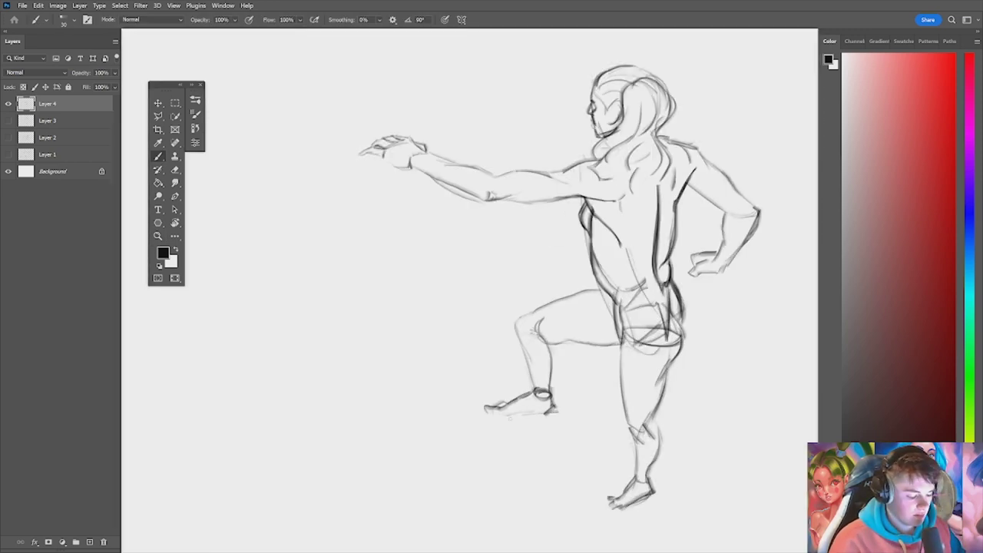
pyautogui.press('f')
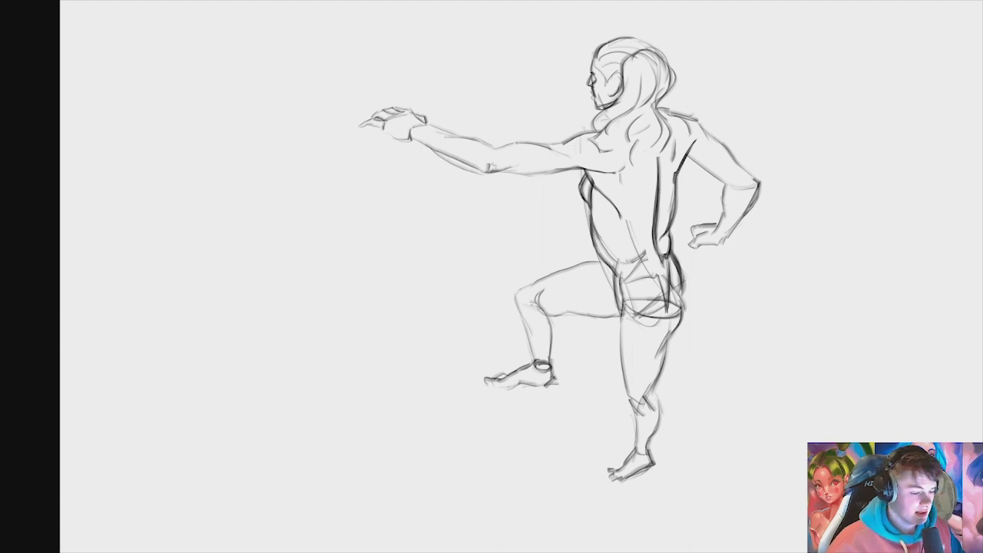
pyautogui.press('f')
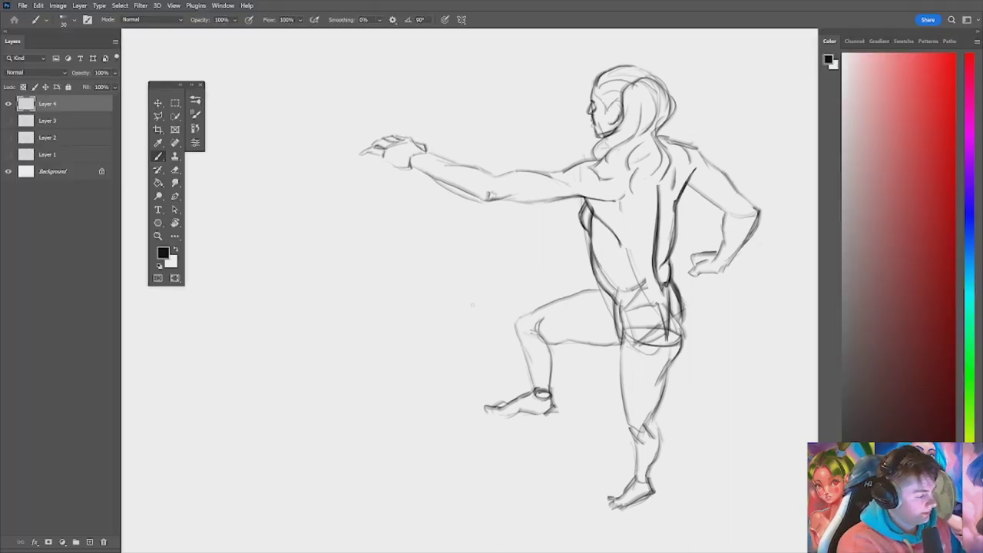
# Step: Hide Layer 4 and add a new empty layer above it, with the Brush ready for a new sketch
pyautogui.click(8, 104)
pyautogui.click(89, 542)
pyautogui.press('z')
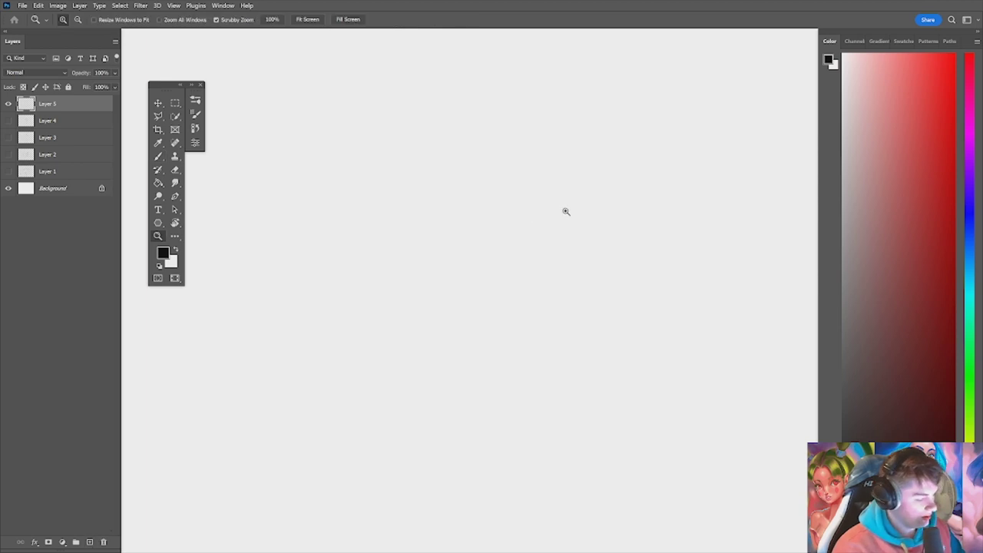
pyautogui.hotkey('ctrl', '0')
pyautogui.press('b')
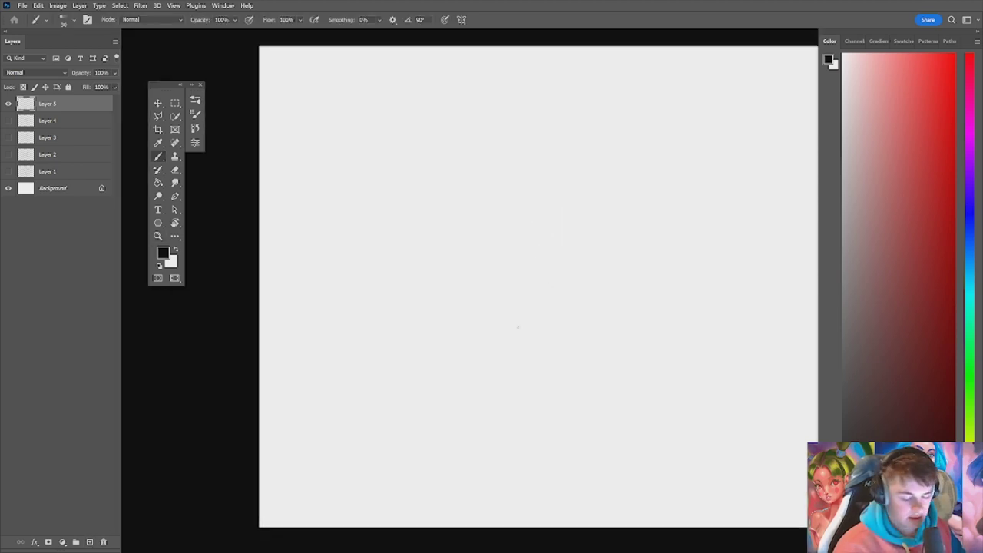
# Step: Draw a slightly slanted base line near the canvas centre with a light vertical guide rising from each end
pyautogui.moveTo(483, 357); pyautogui.dragTo(592, 379)
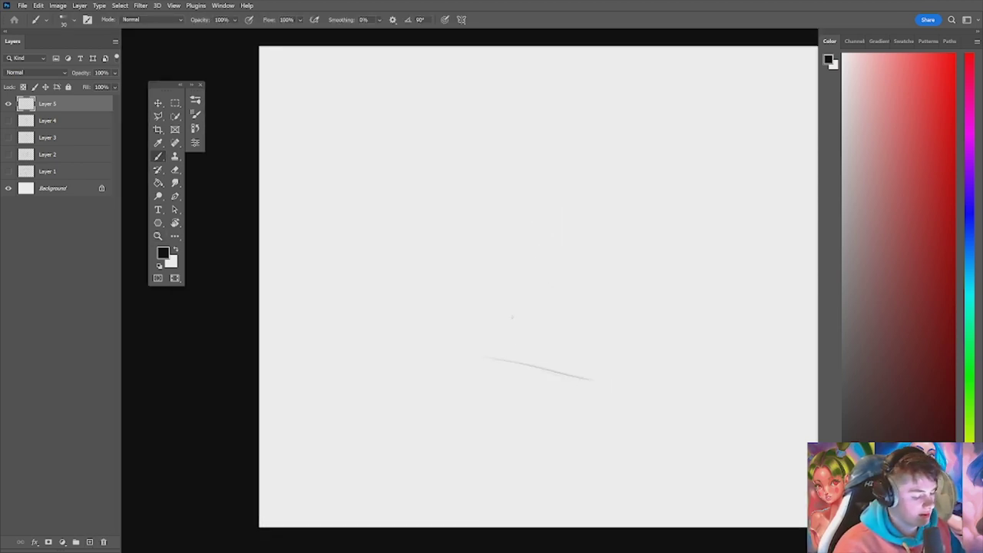
pyautogui.moveTo(492, 350)
pyautogui.mouseDown()
pyautogui.moveTo(486, 299)
pyautogui.moveTo(491, 149)
pyautogui.mouseUp()
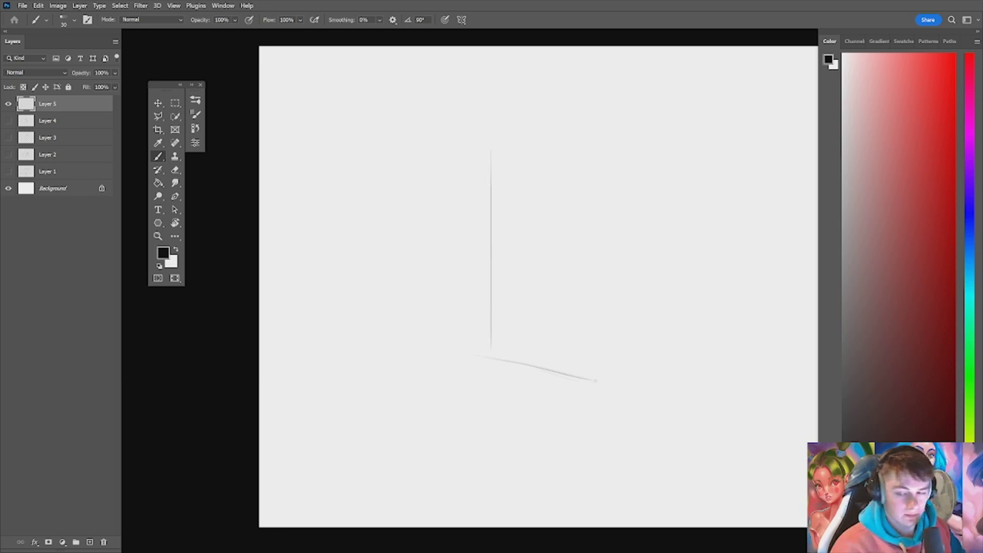
pyautogui.moveTo(594, 380); pyautogui.dragTo(595, 134)
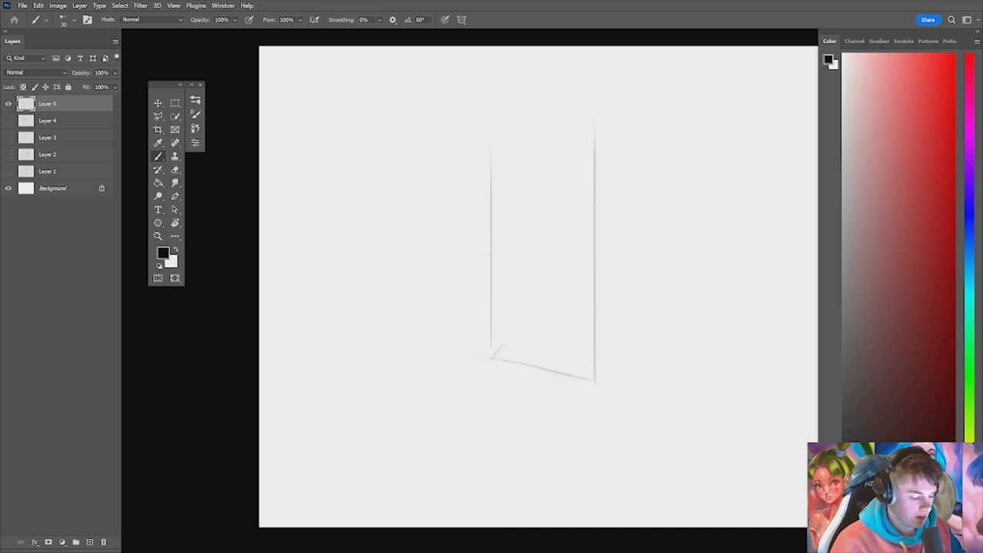
# Step: Replace the slanted base with a horizontal line between the vertical guides and mark short inward-angled strokes at both lower corners
pyautogui.moveTo(503, 343)
pyautogui.mouseDown()
pyautogui.moveTo(555, 376)
pyautogui.moveTo(526, 373)
pyautogui.moveTo(559, 373)
pyautogui.mouseUp()
pyautogui.press('e')
pyautogui.press('b')
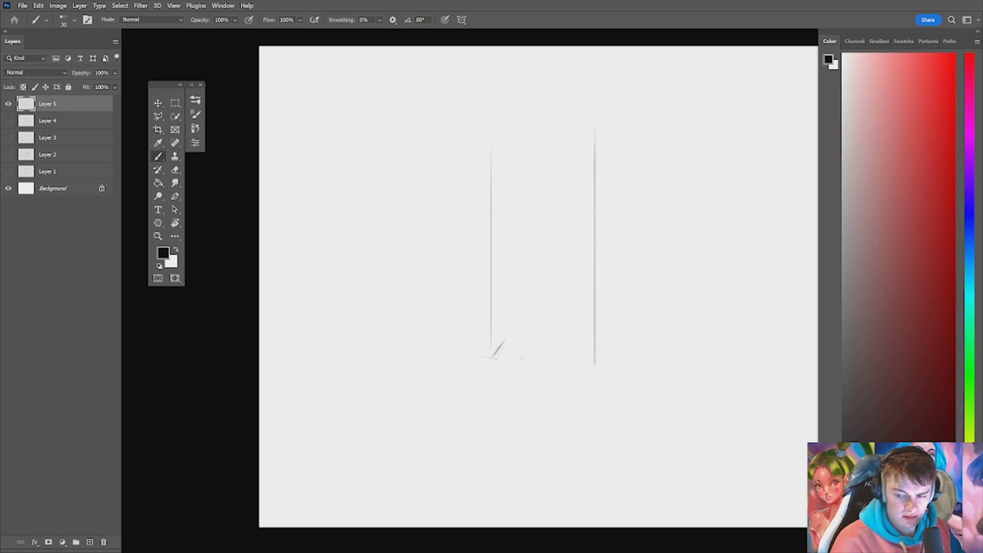
pyautogui.moveTo(491, 358); pyautogui.dragTo(595, 358)
pyautogui.press('e')
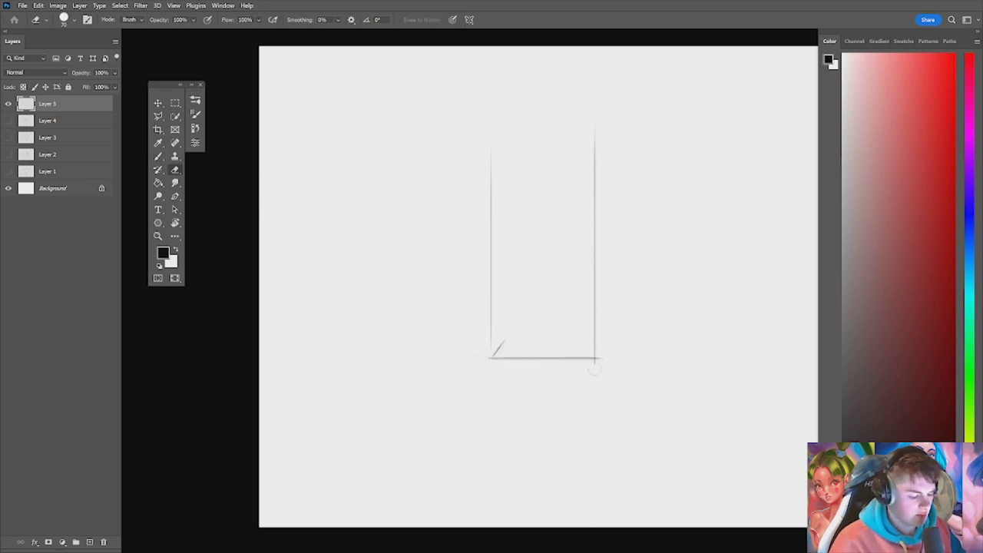
pyautogui.press('b')
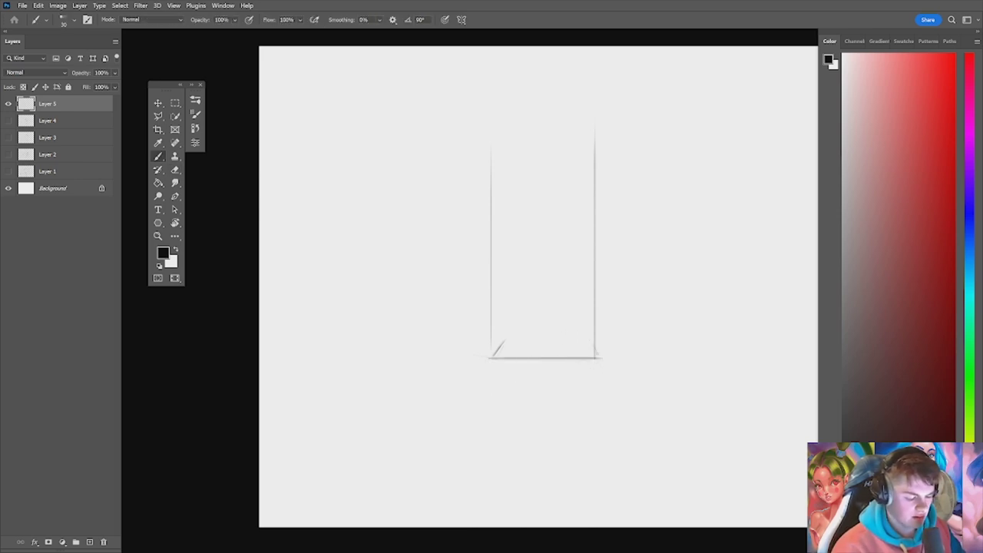
pyautogui.moveTo(590, 339); pyautogui.dragTo(598, 357)
pyautogui.hotkey('ctrl', 'z')
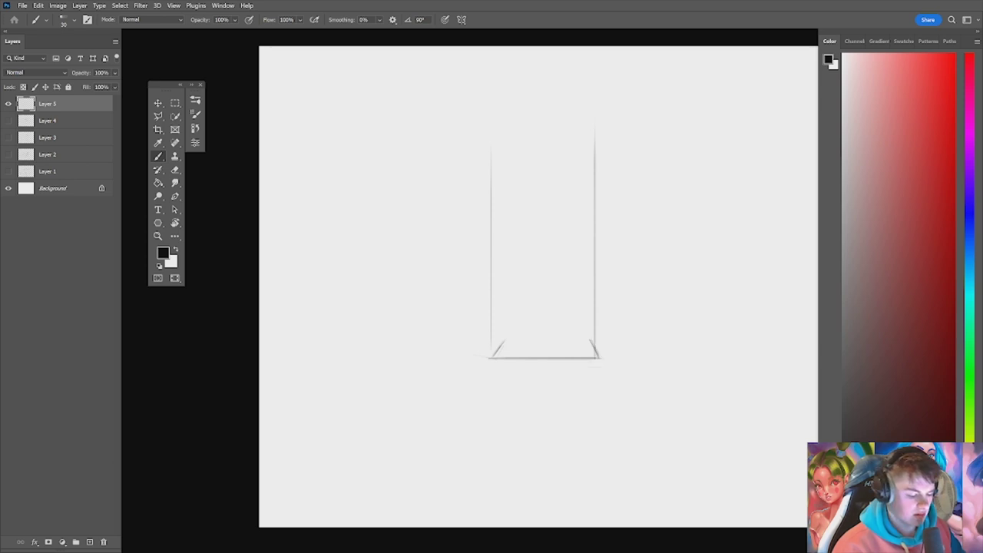
# Step: Strengthen the guide box's lower-right corner stroke, then add a horizontal top line and an inner vertical line along each side
pyautogui.moveTo(590, 339); pyautogui.dragTo(604, 358)
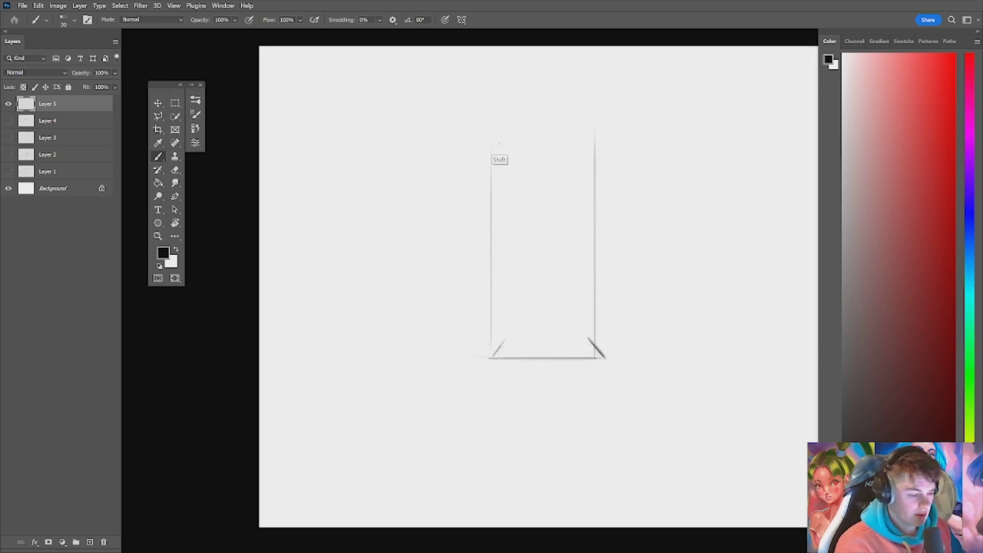
pyautogui.moveTo(482, 132); pyautogui.dragTo(588, 132)
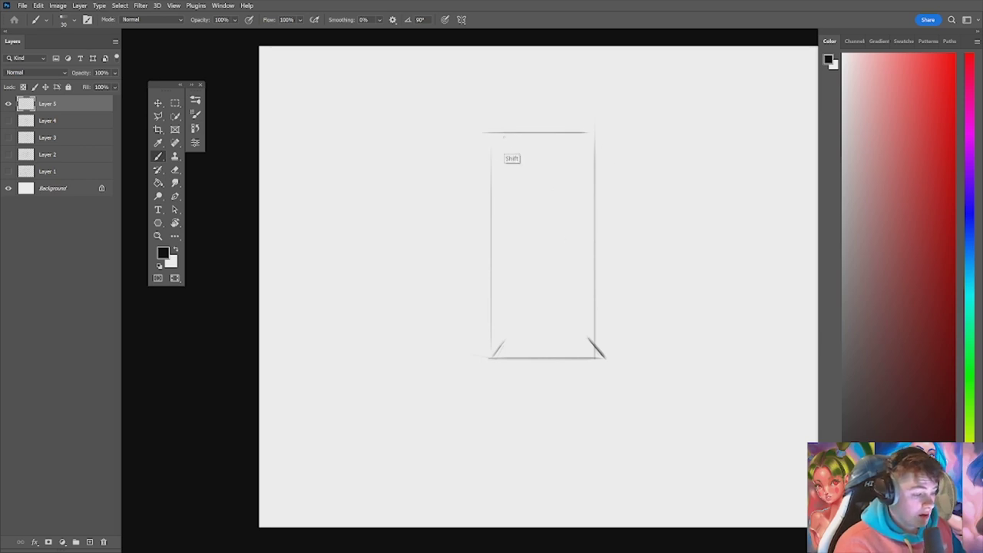
pyautogui.moveTo(504, 139); pyautogui.dragTo(505, 350)
pyautogui.moveTo(589, 135); pyautogui.dragTo(589, 339)
pyautogui.hotkey('ctrl', 'z')
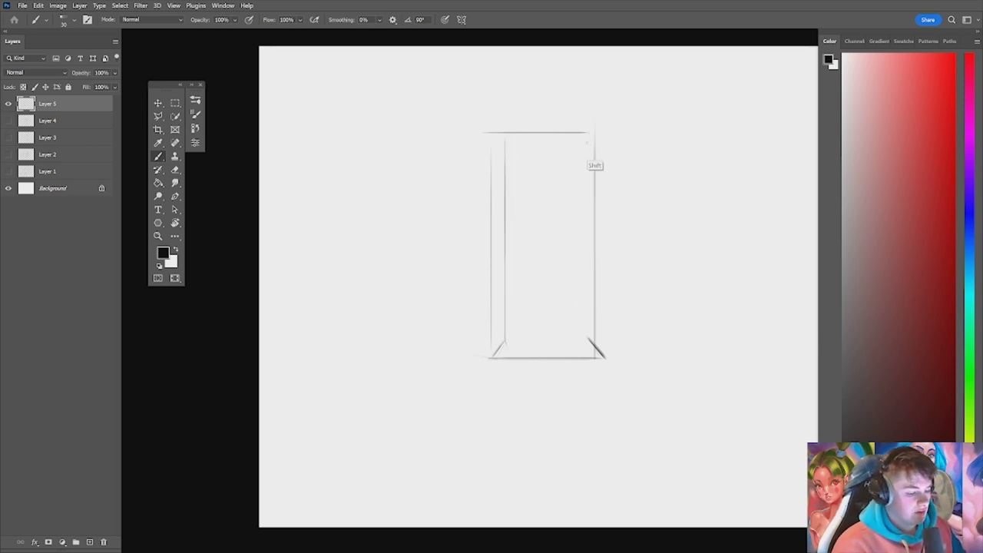
pyautogui.moveTo(588, 137); pyautogui.dragTo(588, 317)
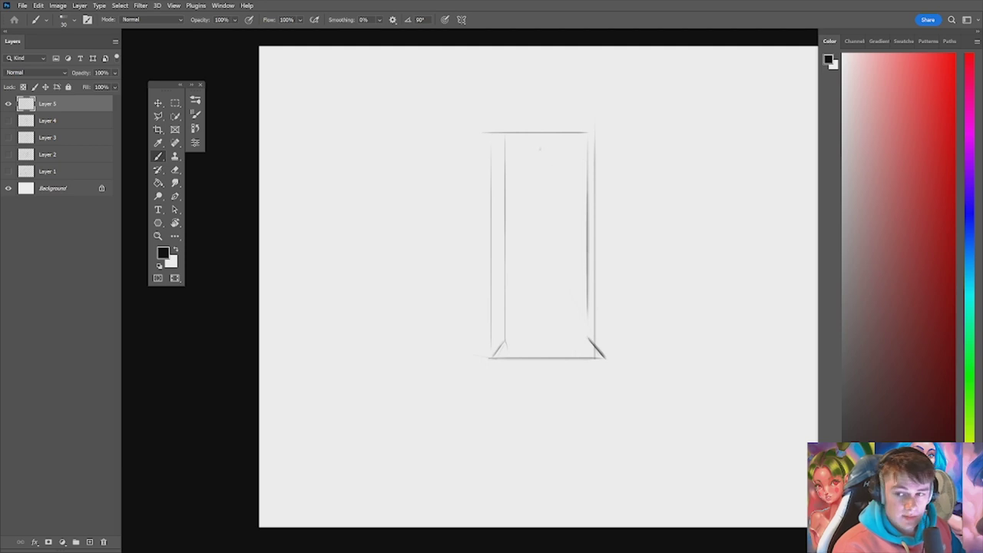
# Step: Sketch an oval head under the box's top line, with a tilted torso block and a small pelvis form below it
pyautogui.moveTo(550, 137); pyautogui.dragTo(540, 138)
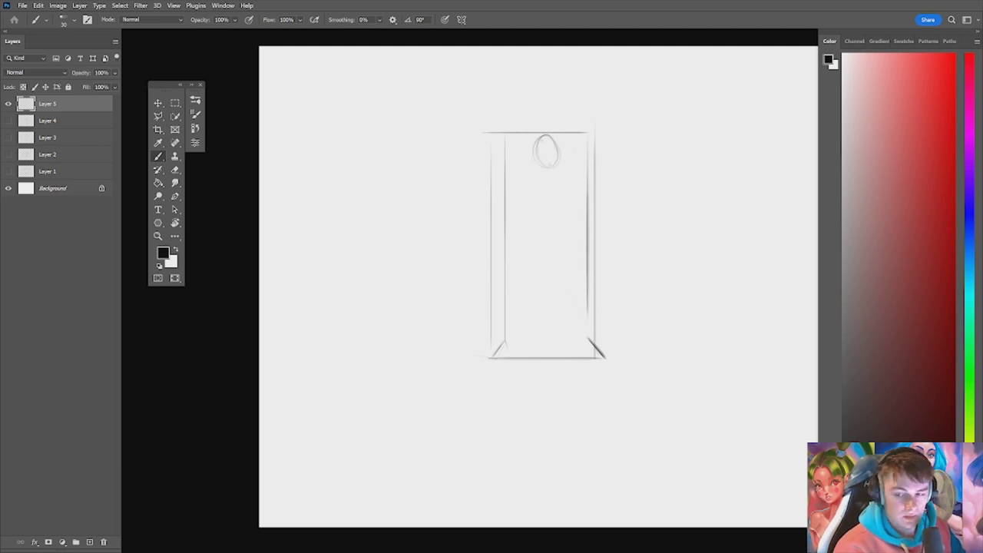
pyautogui.moveTo(537, 180); pyautogui.dragTo(536, 226)
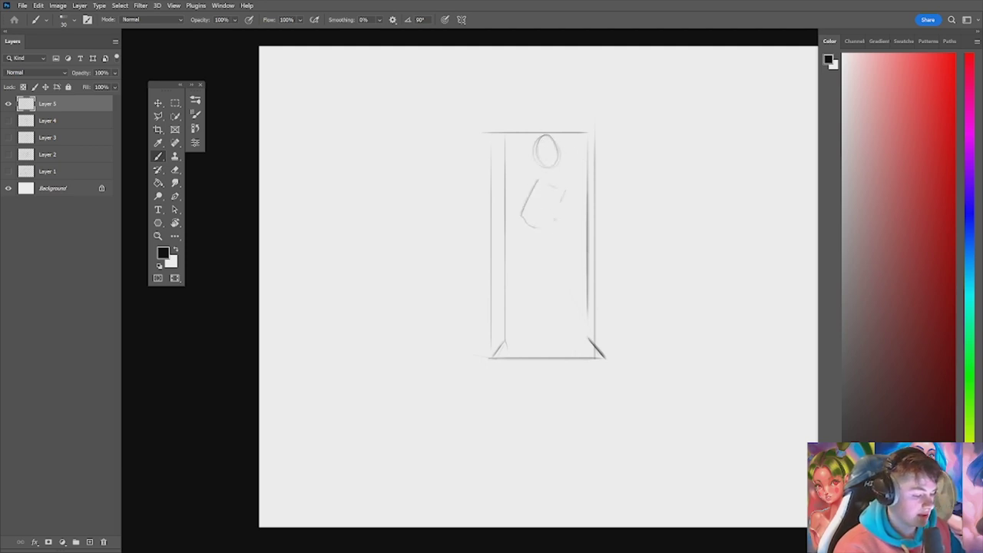
pyautogui.moveTo(564, 197); pyautogui.dragTo(551, 220)
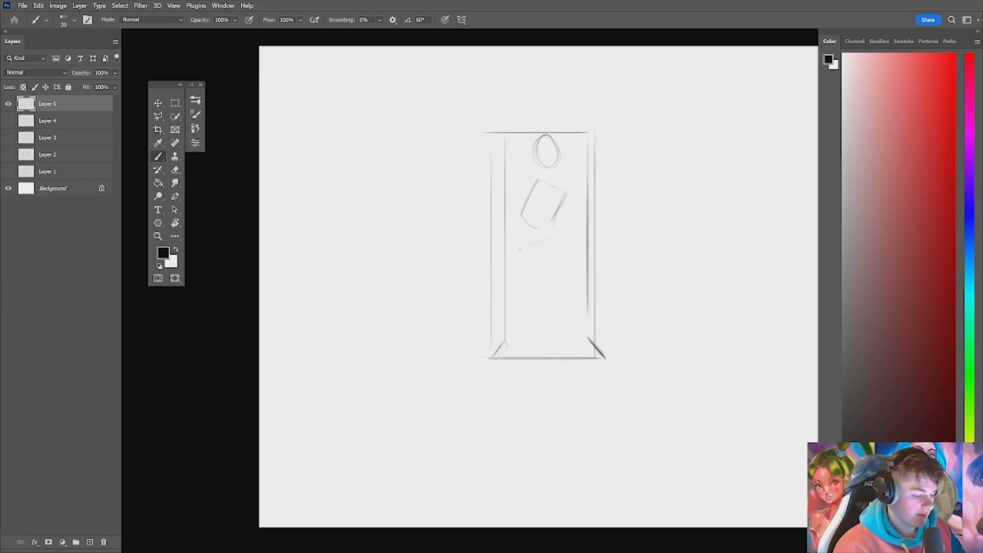
pyautogui.moveTo(527, 259)
pyautogui.mouseDown()
pyautogui.moveTo(556, 242)
pyautogui.moveTo(524, 250)
pyautogui.mouseUp()
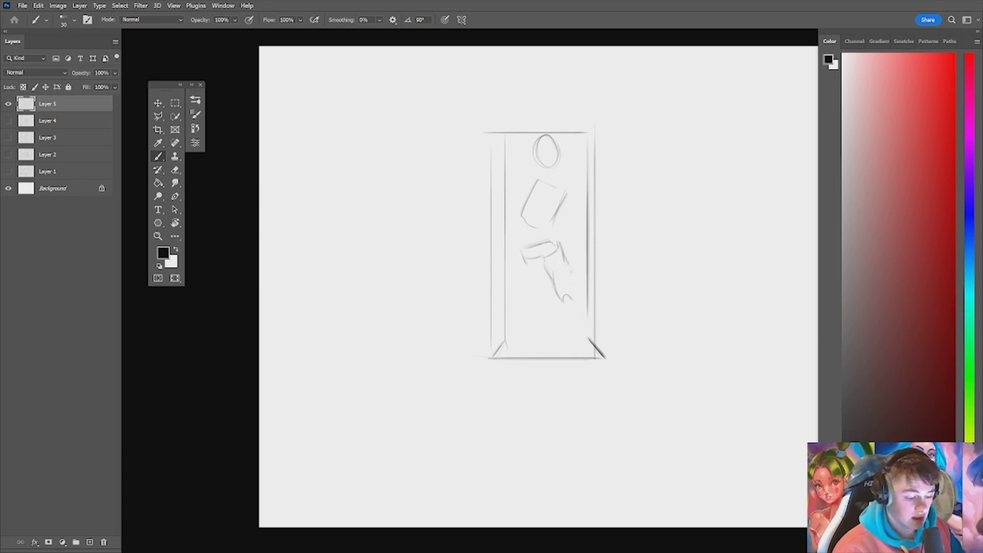
# Step: Sketch the leg reaching to the box's lower-right corner, with thigh, knee, calf and a foot crossing the base line
pyautogui.moveTo(569, 266); pyautogui.dragTo(573, 293)
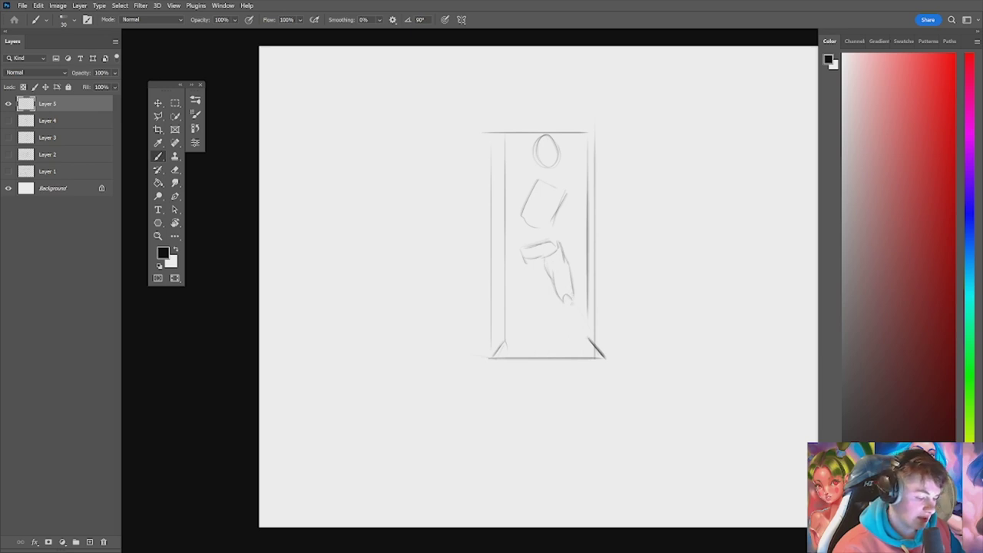
pyautogui.moveTo(572, 292); pyautogui.dragTo(574, 304)
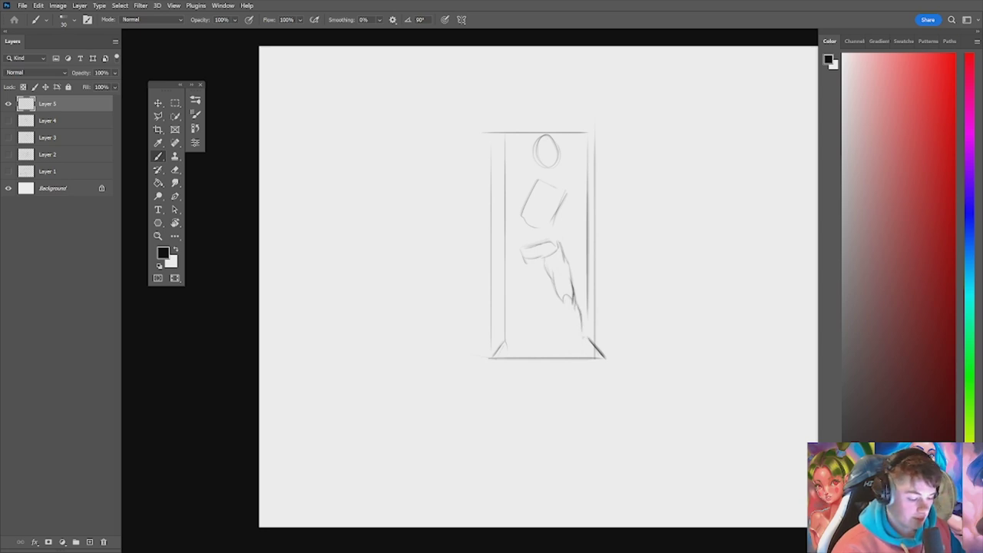
pyautogui.moveTo(579, 323); pyautogui.dragTo(586, 344)
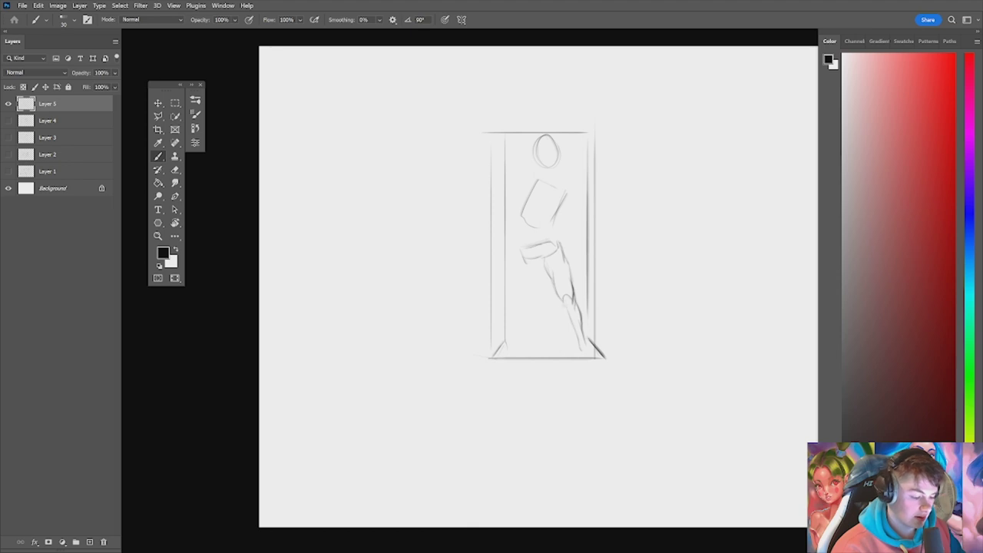
pyautogui.moveTo(561, 301); pyautogui.dragTo(565, 315)
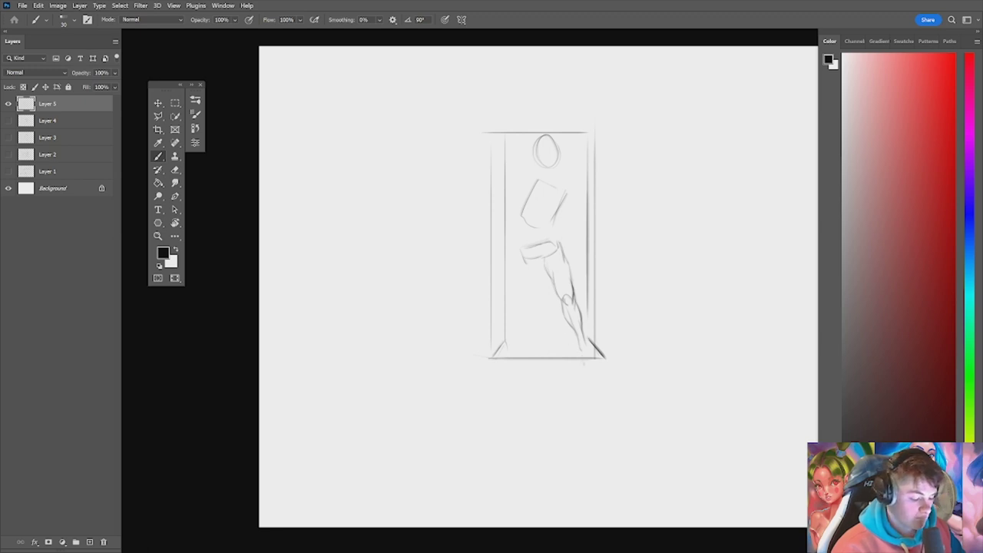
pyautogui.moveTo(582, 356)
pyautogui.mouseDown()
pyautogui.moveTo(584, 371)
pyautogui.moveTo(597, 364)
pyautogui.mouseUp()
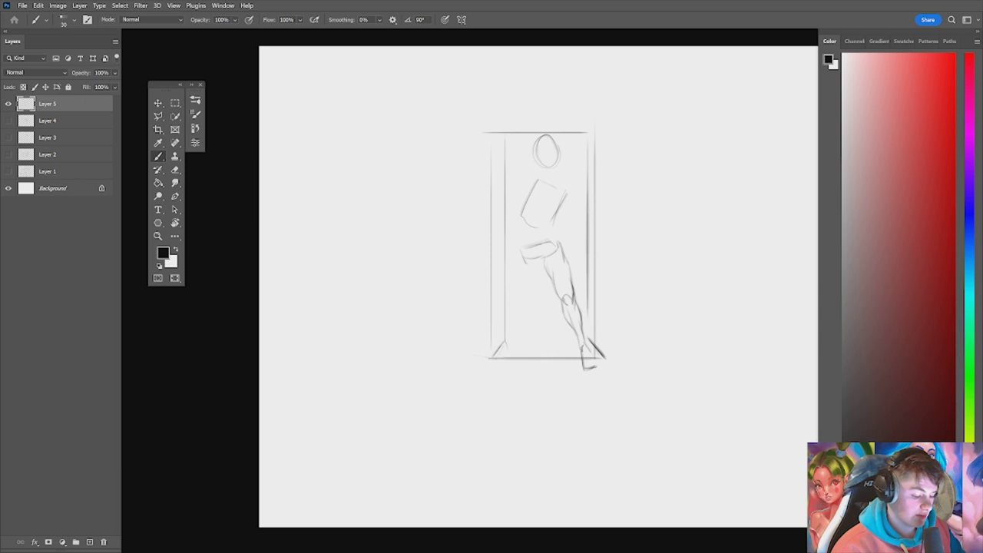
pyautogui.moveTo(585, 345); pyautogui.dragTo(597, 365)
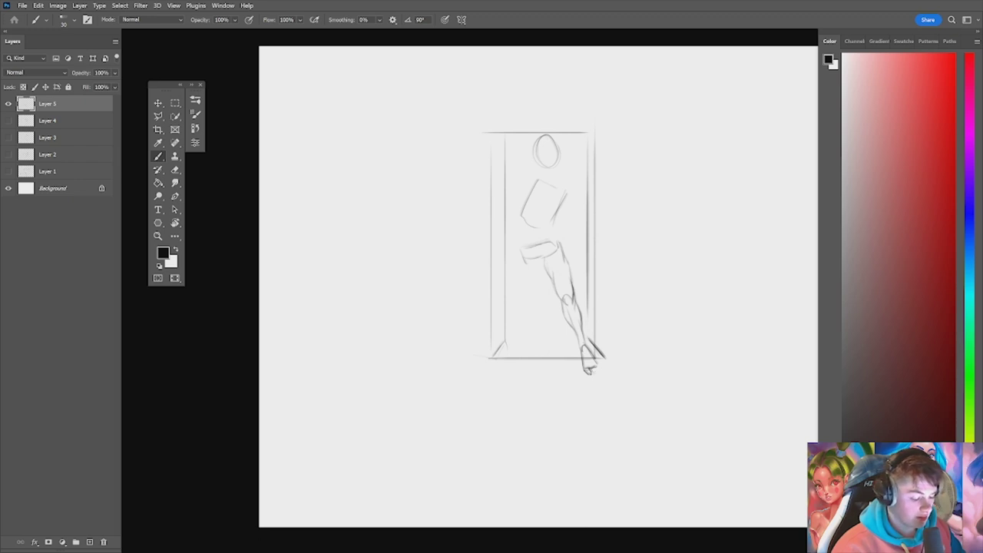
pyautogui.moveTo(592, 364); pyautogui.dragTo(599, 375)
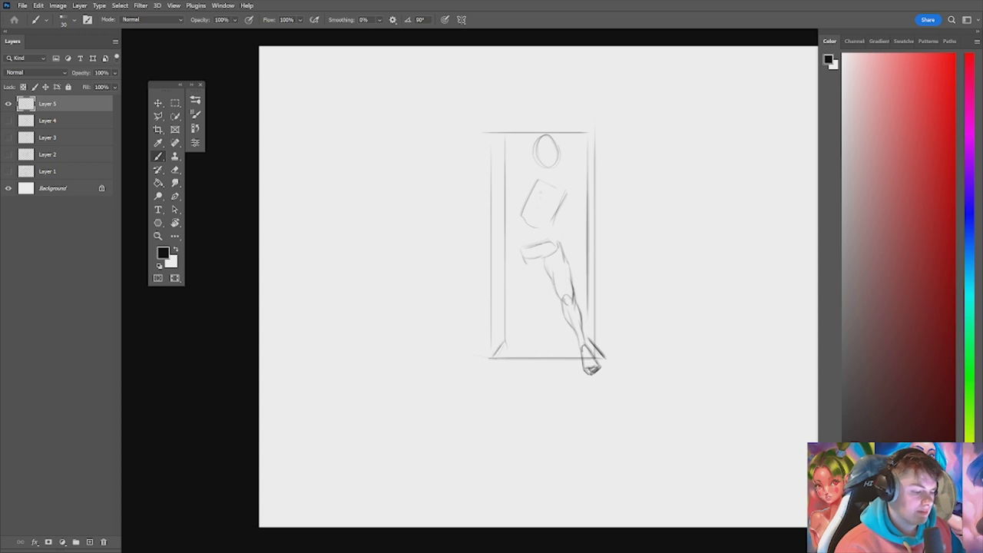
# Step: Erase the tilted torso block and redraw it more upright, with a narrow side plane along its right edge
pyautogui.press('e')
pyautogui.moveTo(560, 188)
pyautogui.mouseDown()
pyautogui.moveTo(536, 183)
pyautogui.moveTo(525, 207)
pyautogui.moveTo(556, 212)
pyautogui.moveTo(533, 224)
pyautogui.moveTo(554, 225)
pyautogui.mouseUp()
pyautogui.press('b')
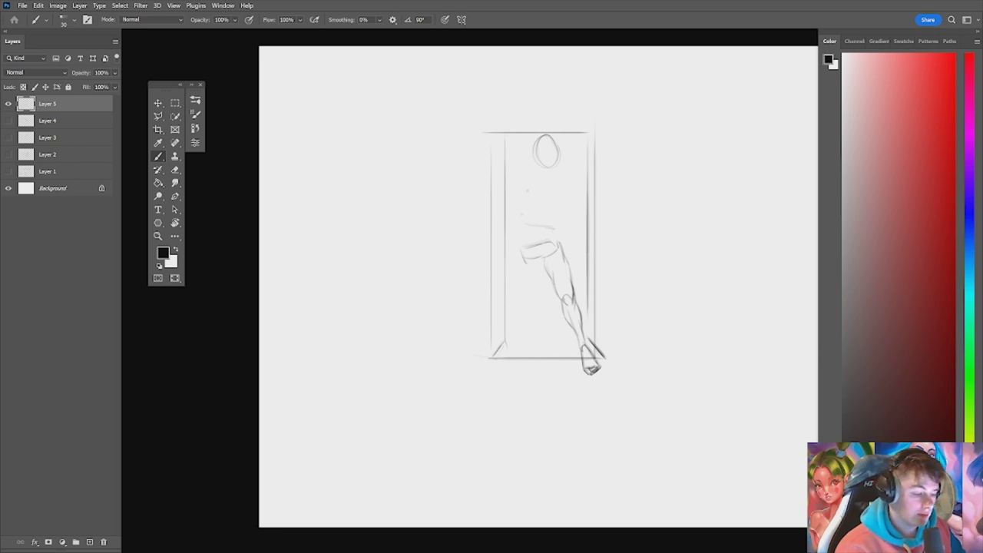
pyautogui.moveTo(528, 184)
pyautogui.mouseDown()
pyautogui.moveTo(522, 218)
pyautogui.moveTo(523, 209)
pyautogui.mouseUp()
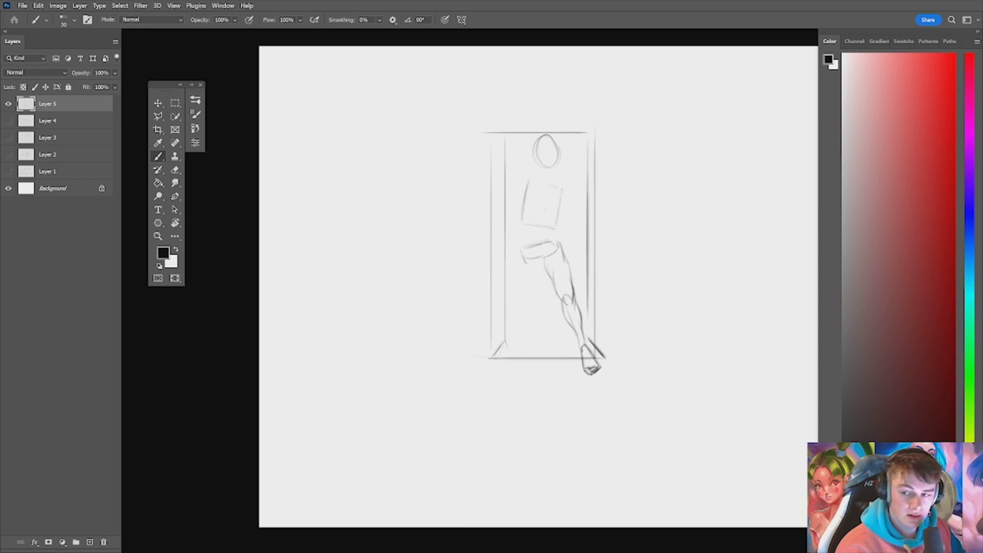
pyautogui.moveTo(554, 197); pyautogui.dragTo(550, 228)
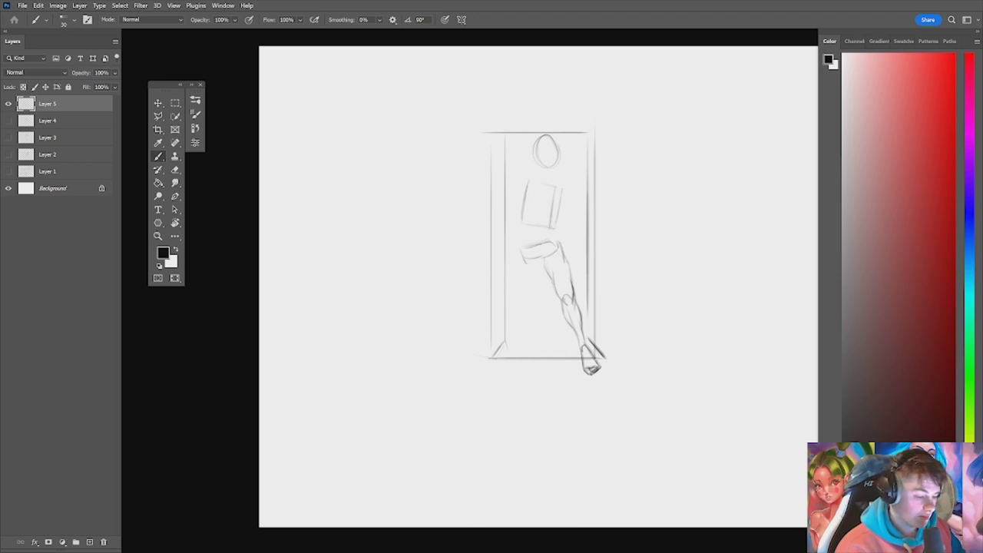
pyautogui.moveTo(562, 193)
pyautogui.mouseDown()
pyautogui.moveTo(557, 221)
pyautogui.moveTo(553, 214)
pyautogui.mouseUp()
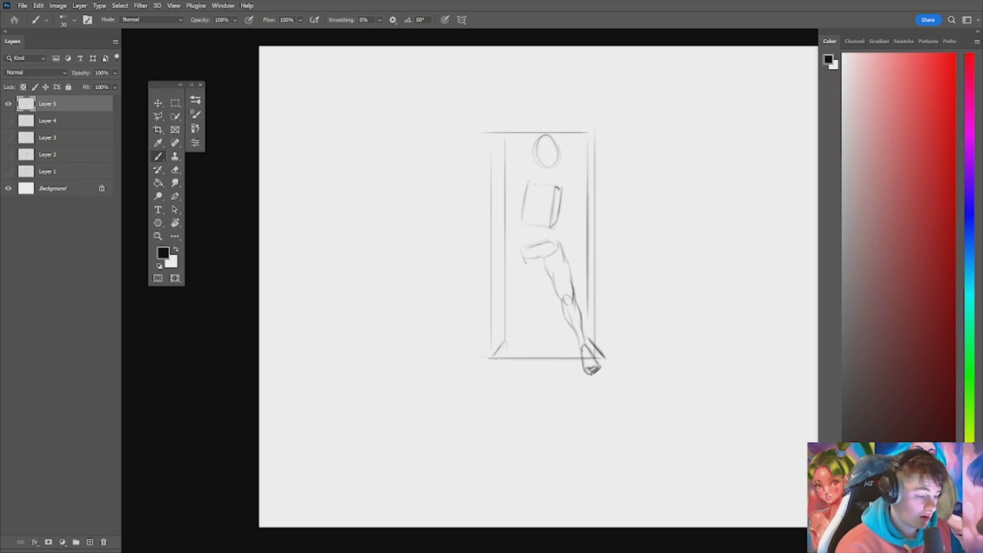
pyautogui.moveTo(533, 182); pyautogui.dragTo(561, 185)
pyautogui.hotkey('ctrl', 'z')
pyautogui.hotkey('ctrl', 'z')
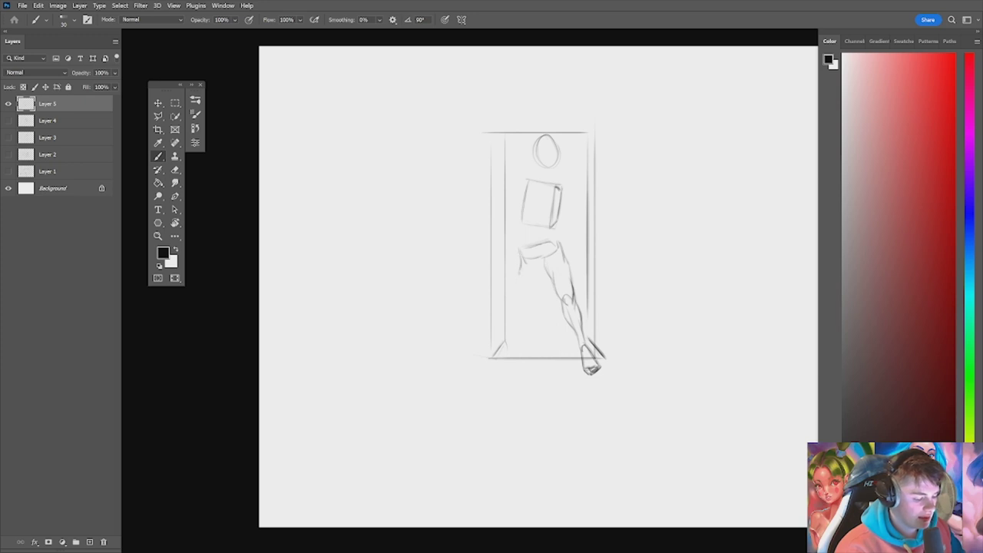
# Step: Sketch the other leg's thigh down to the knee and define the pelvis with a waistband line and brief-shaped leg openings
pyautogui.moveTo(521, 267); pyautogui.dragTo(516, 300)
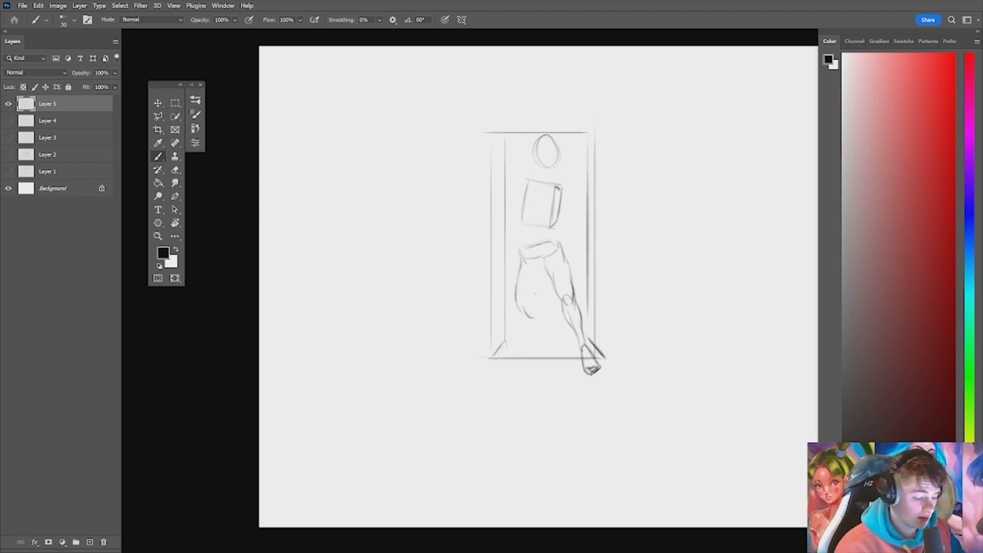
pyautogui.moveTo(543, 270)
pyautogui.mouseDown()
pyautogui.moveTo(539, 289)
pyautogui.moveTo(542, 277)
pyautogui.mouseUp()
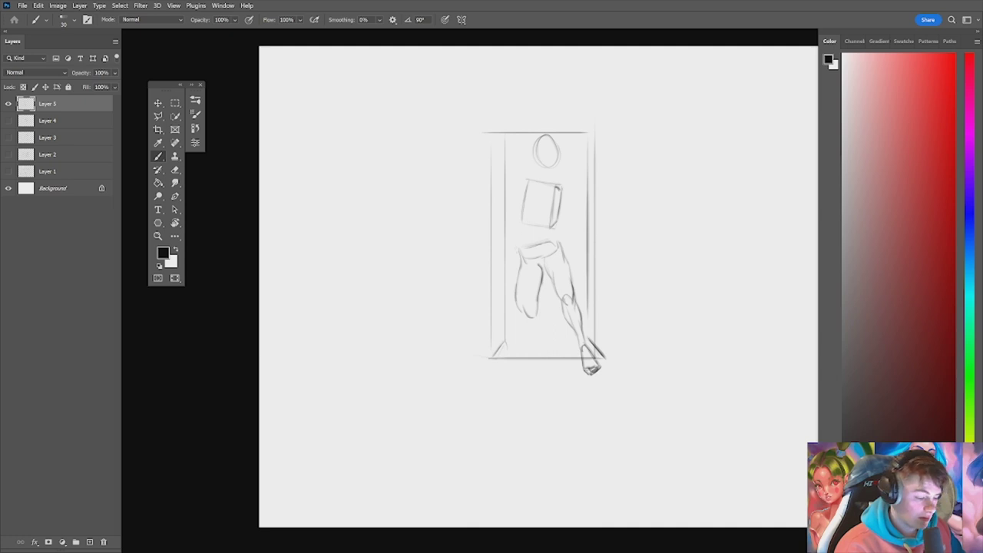
pyautogui.moveTo(529, 246)
pyautogui.mouseDown()
pyautogui.moveTo(556, 240)
pyautogui.moveTo(531, 261)
pyautogui.moveTo(541, 268)
pyautogui.mouseUp()
pyautogui.hotkey('ctrl', 'z')
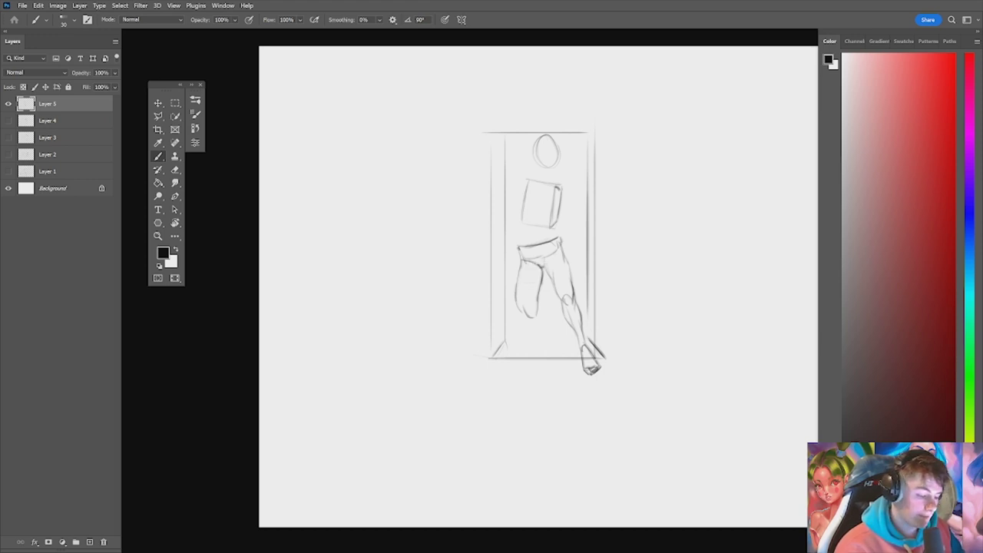
pyautogui.moveTo(559, 240); pyautogui.dragTo(563, 248)
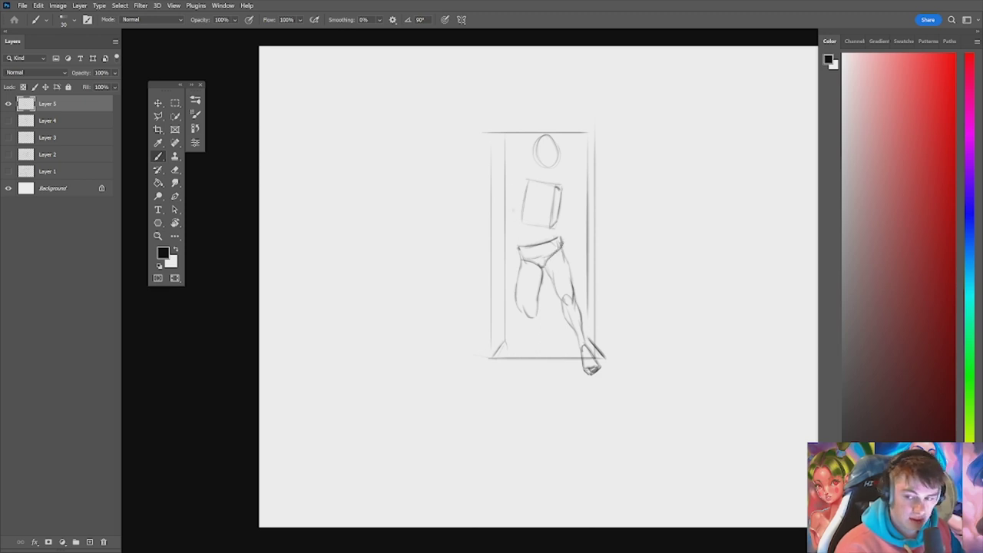
# Step: Draw both waist contours between pelvis and torso block, then erase the right one and redraw it with a finer line
pyautogui.moveTo(518, 234); pyautogui.dragTo(519, 243)
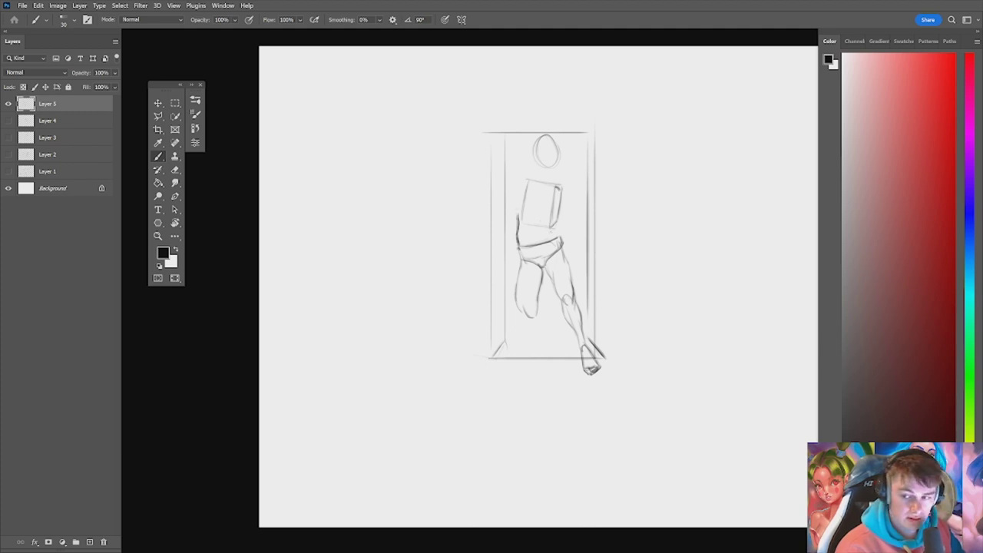
pyautogui.moveTo(558, 221)
pyautogui.mouseDown()
pyautogui.moveTo(557, 233)
pyautogui.moveTo(588, 210)
pyautogui.mouseUp()
pyautogui.press('e')
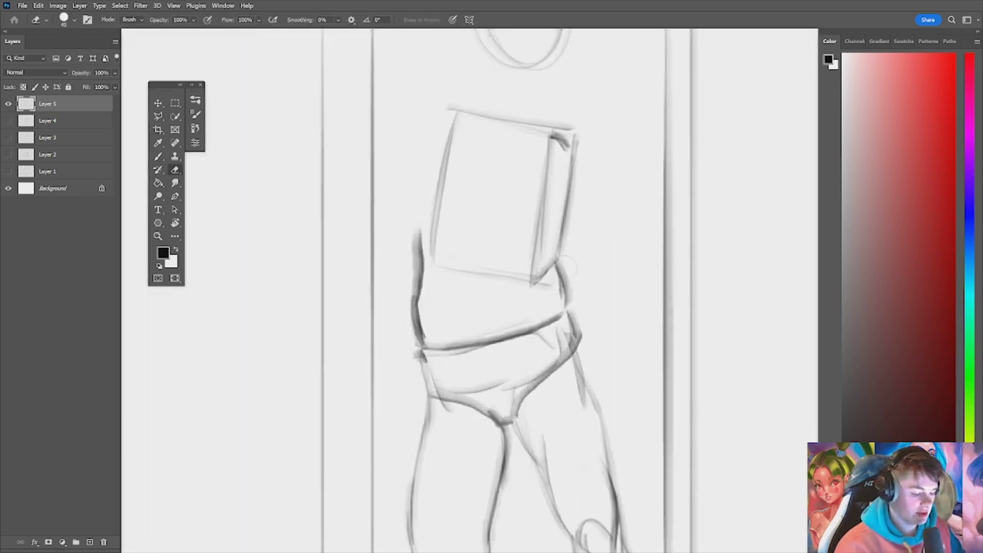
pyautogui.press('[')
pyautogui.press('[')
pyautogui.press('[')
pyautogui.moveTo(561, 277); pyautogui.dragTo(568, 305)
pyautogui.press('b')
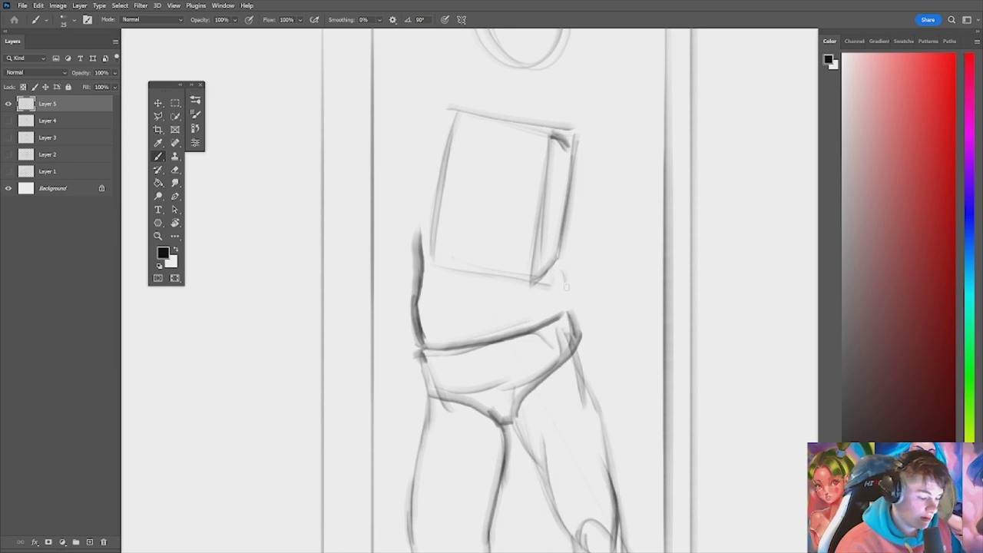
pyautogui.moveTo(563, 282); pyautogui.dragTo(570, 306)
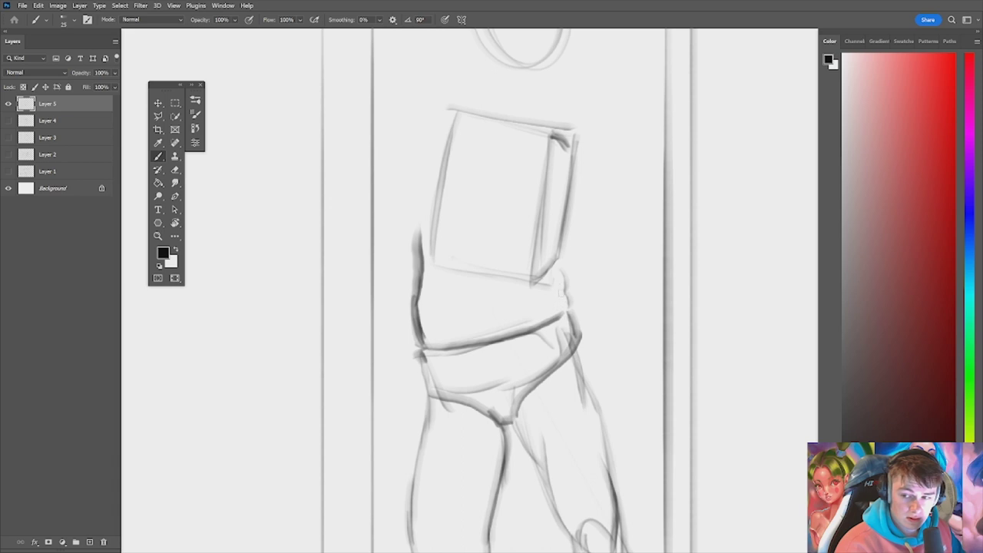
# Step: Sketch a small rounded fold at the torso block's lower-right corner and clean up the stray lines around it
pyautogui.press('e')
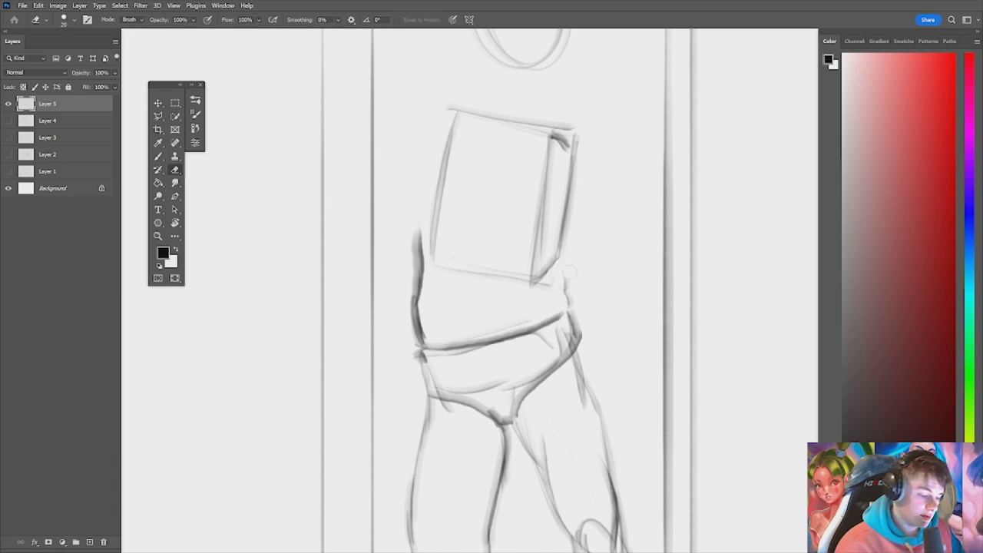
pyautogui.press('b')
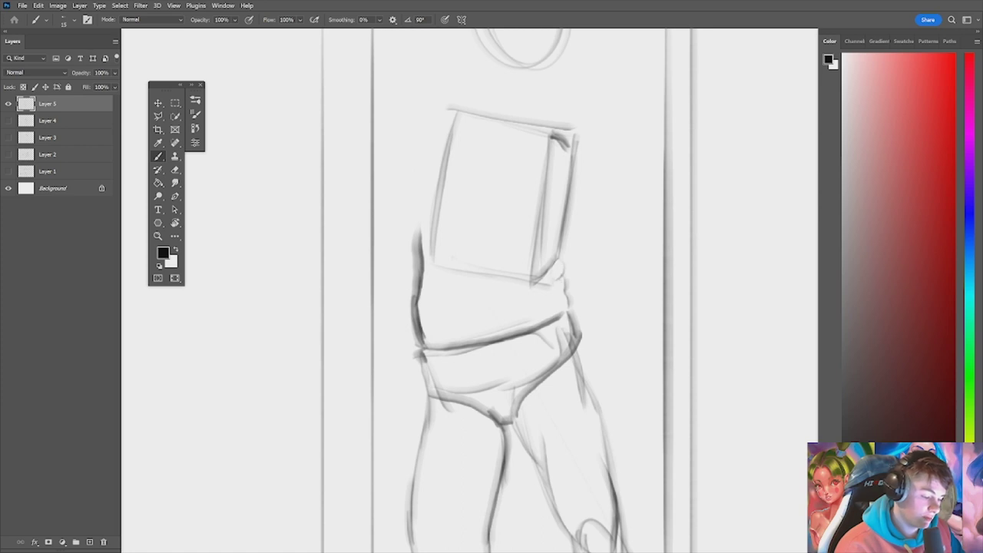
pyautogui.moveTo(563, 275); pyautogui.dragTo(546, 285)
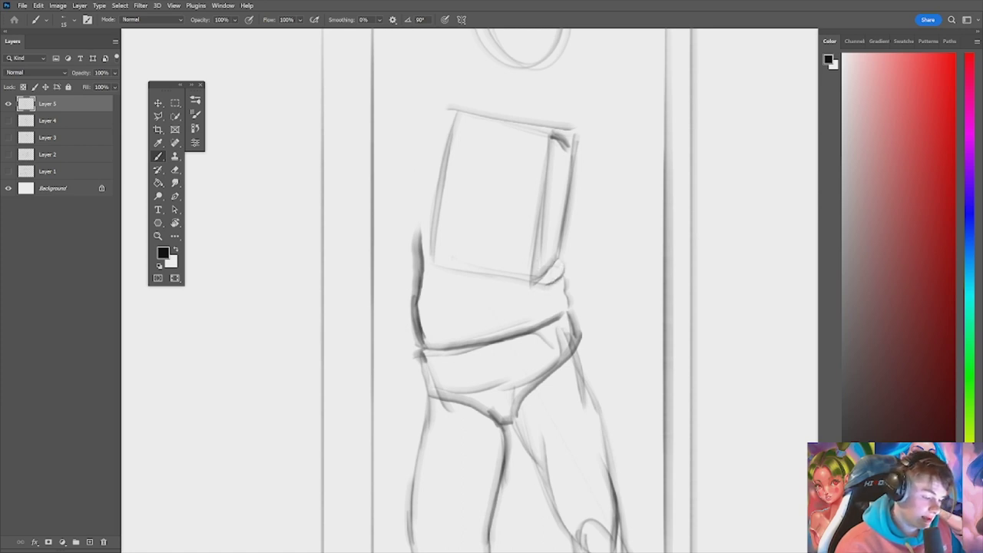
pyautogui.moveTo(546, 269); pyautogui.dragTo(563, 269)
pyautogui.press('e')
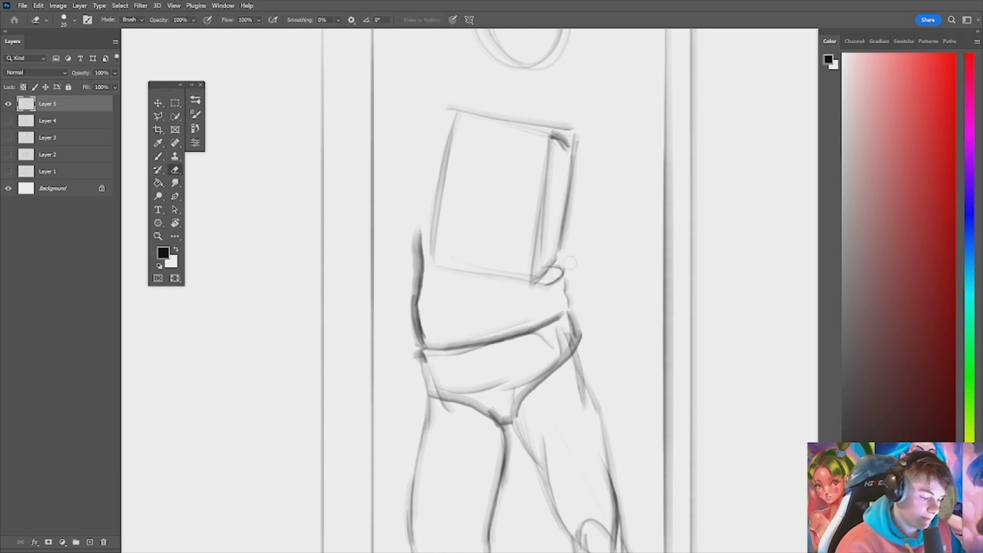
pyautogui.press('b')
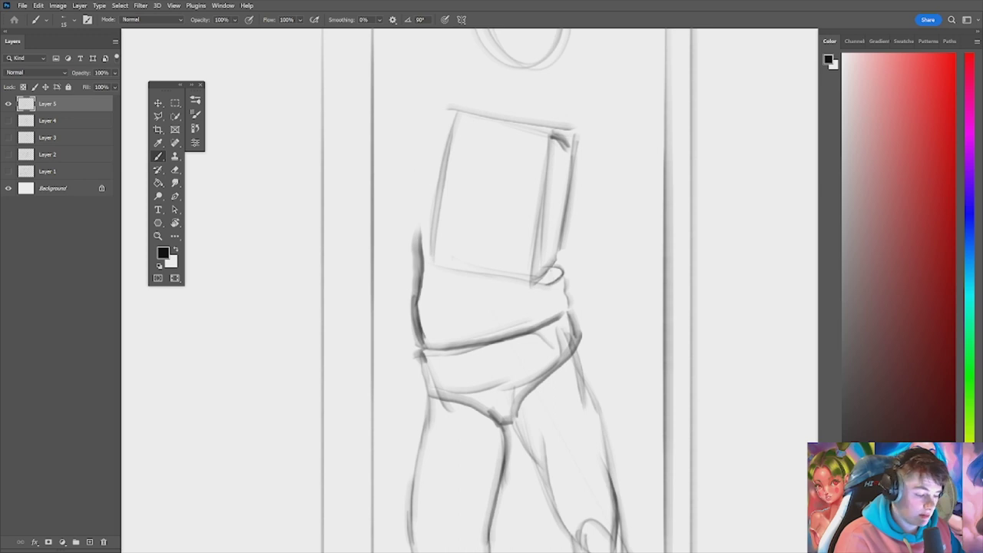
# Step: Draw a curved rib-cage line across the torso block's lower part and extend the left side contour upward from the waist
pyautogui.moveTo(529, 264)
pyautogui.mouseDown()
pyautogui.moveTo(423, 230)
pyautogui.moveTo(467, 228)
pyautogui.moveTo(532, 261)
pyautogui.mouseUp()
pyautogui.hotkey('ctrl', 'z')
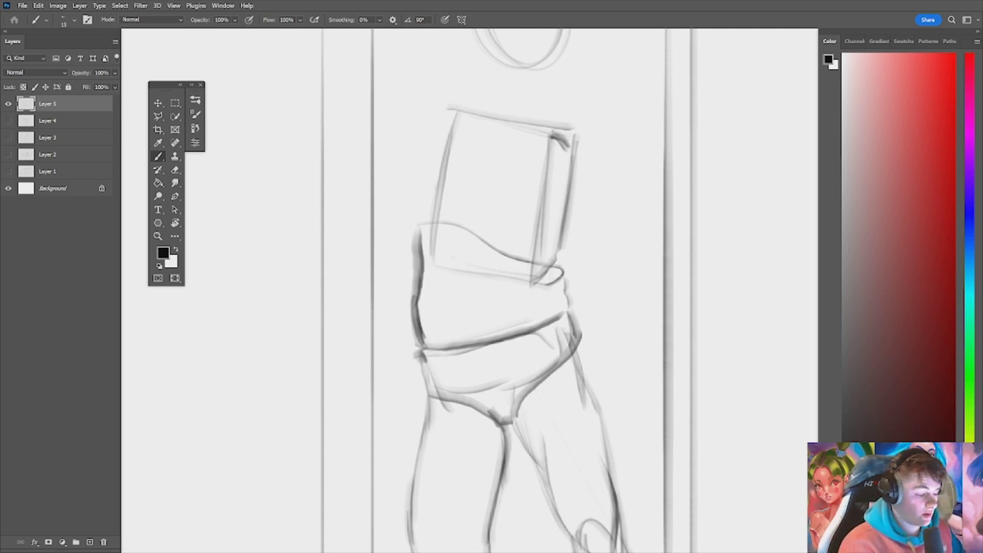
pyautogui.moveTo(420, 183); pyautogui.dragTo(412, 222)
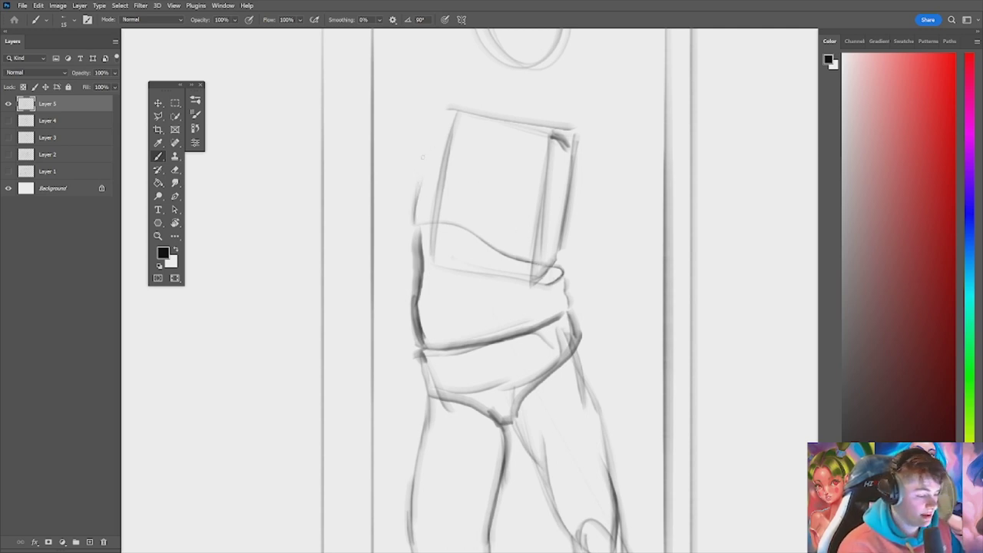
pyautogui.moveTo(421, 175)
pyautogui.mouseDown()
pyautogui.moveTo(417, 129)
pyautogui.moveTo(418, 168)
pyautogui.moveTo(515, 260)
pyautogui.mouseUp()
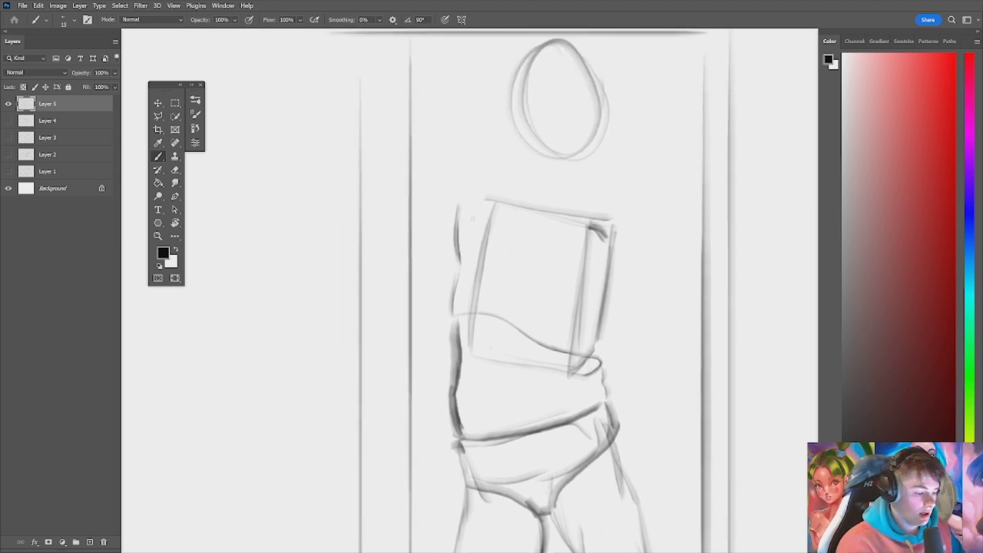
# Step: Sketch the armpit line and a short curved shoulder stroke just above the torso block's upper-left corner
pyautogui.moveTo(474, 215); pyautogui.dragTo(471, 177)
pyautogui.moveTo(471, 177); pyautogui.dragTo(479, 236)
pyautogui.moveTo(471, 196)
pyautogui.mouseDown()
pyautogui.moveTo(479, 238)
pyautogui.moveTo(474, 179)
pyautogui.moveTo(474, 220)
pyautogui.mouseUp()
pyautogui.hotkey('ctrl', 'z')
pyautogui.hotkey('ctrl', 'z')
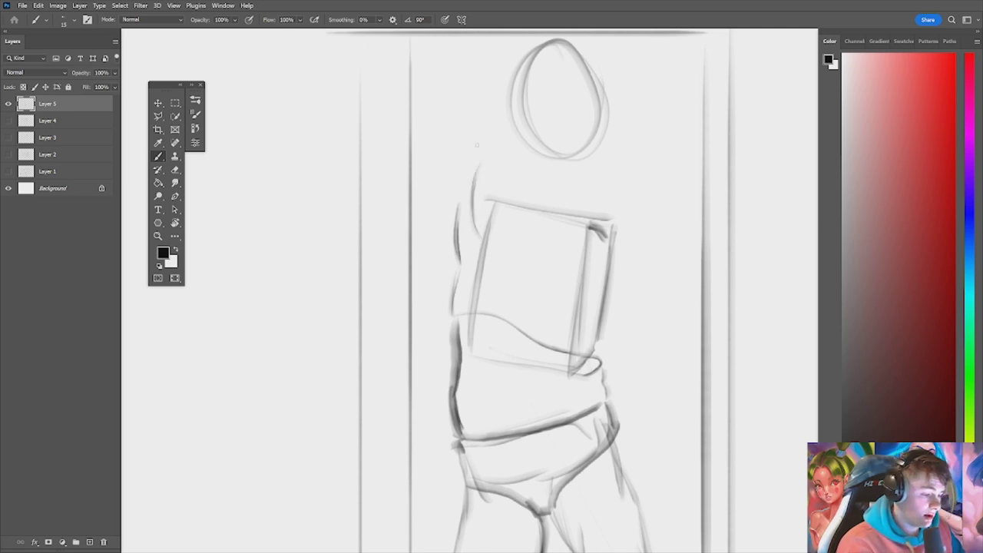
pyautogui.moveTo(477, 152)
pyautogui.mouseDown()
pyautogui.moveTo(473, 185)
pyautogui.moveTo(507, 163)
pyautogui.moveTo(510, 181)
pyautogui.mouseUp()
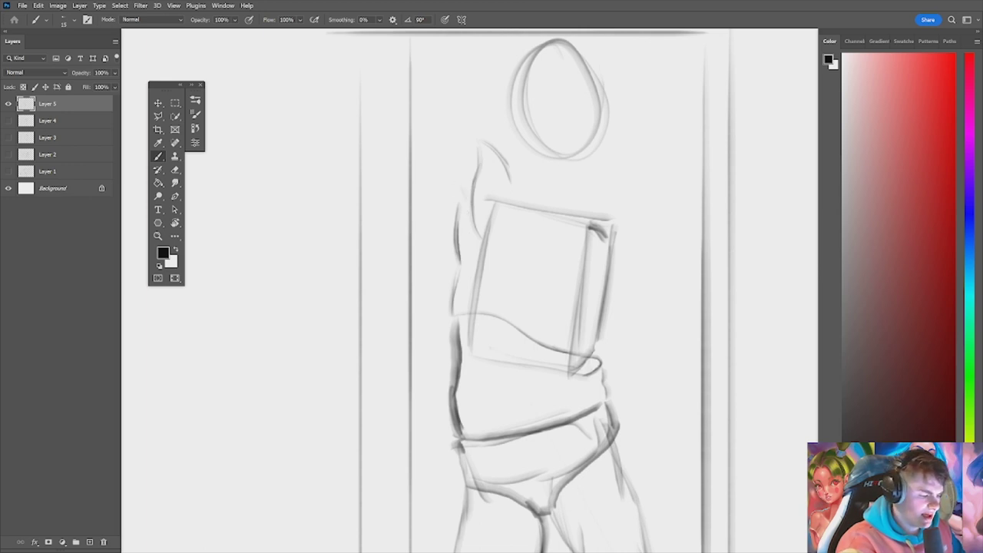
# Step: Draw the raised upper arm's outer contour from the armpit area up toward the left inner guide line
pyautogui.moveTo(459, 180)
pyautogui.mouseDown()
pyautogui.moveTo(470, 202)
pyautogui.moveTo(467, 192)
pyautogui.moveTo(461, 203)
pyautogui.mouseUp()
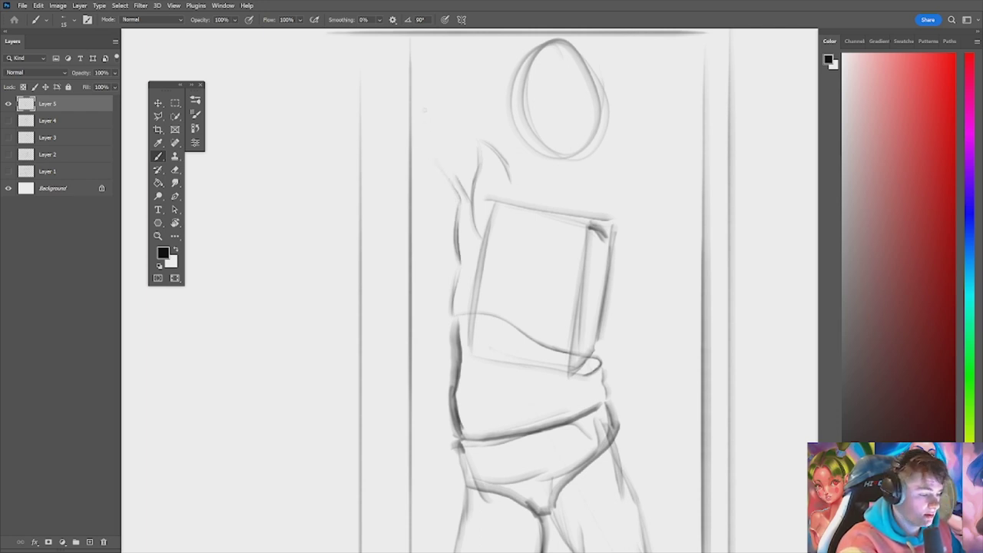
pyautogui.moveTo(425, 113); pyautogui.dragTo(429, 147)
pyautogui.moveTo(422, 107); pyautogui.dragTo(430, 156)
pyautogui.moveTo(503, 240); pyautogui.dragTo(528, 304)
pyautogui.moveTo(443, 168); pyautogui.dragTo(477, 255)
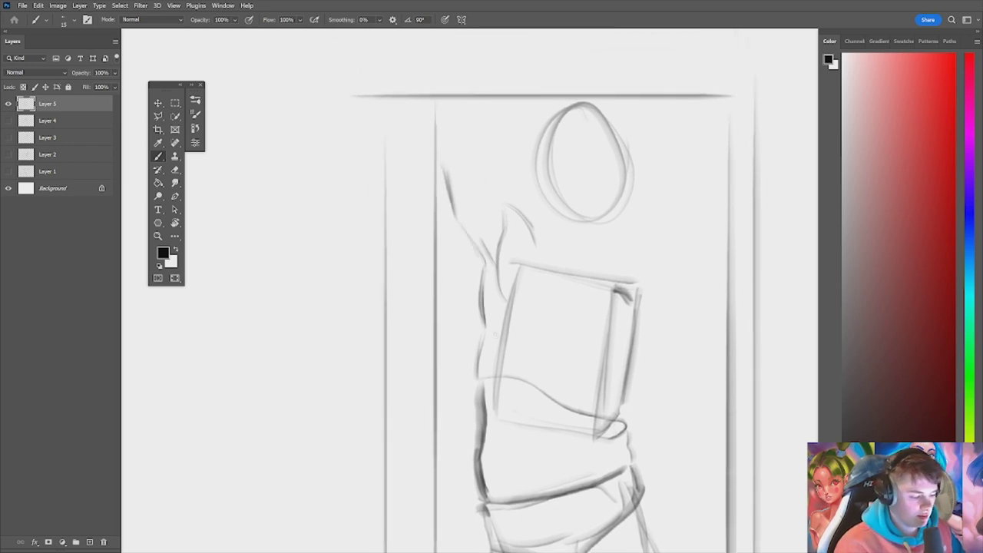
# Step: Thin the raised upper arm's outer line with the eraser and retrace it with a finer stroke
pyautogui.press('e')
pyautogui.moveTo(449, 168); pyautogui.dragTo(456, 215)
pyautogui.press('b')
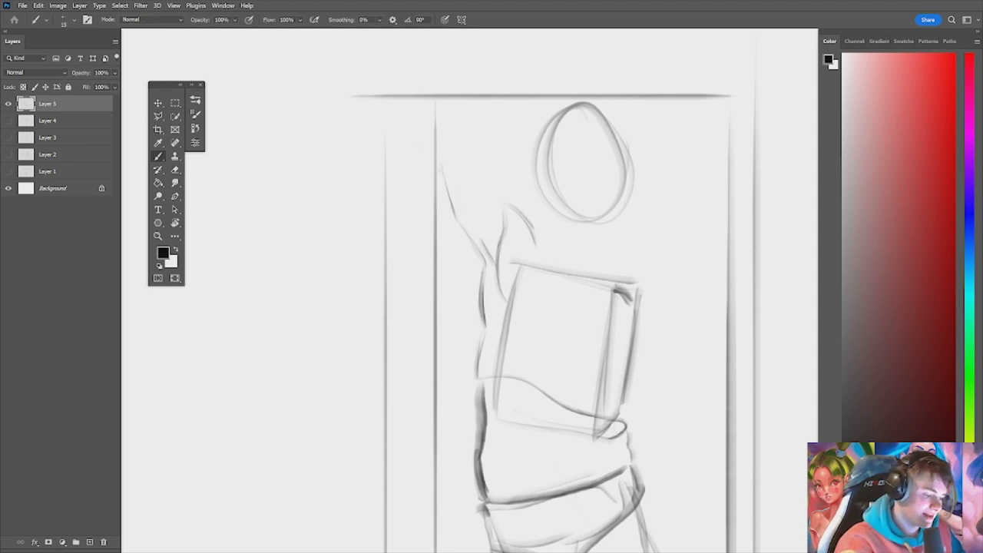
pyautogui.moveTo(443, 177); pyautogui.dragTo(457, 205)
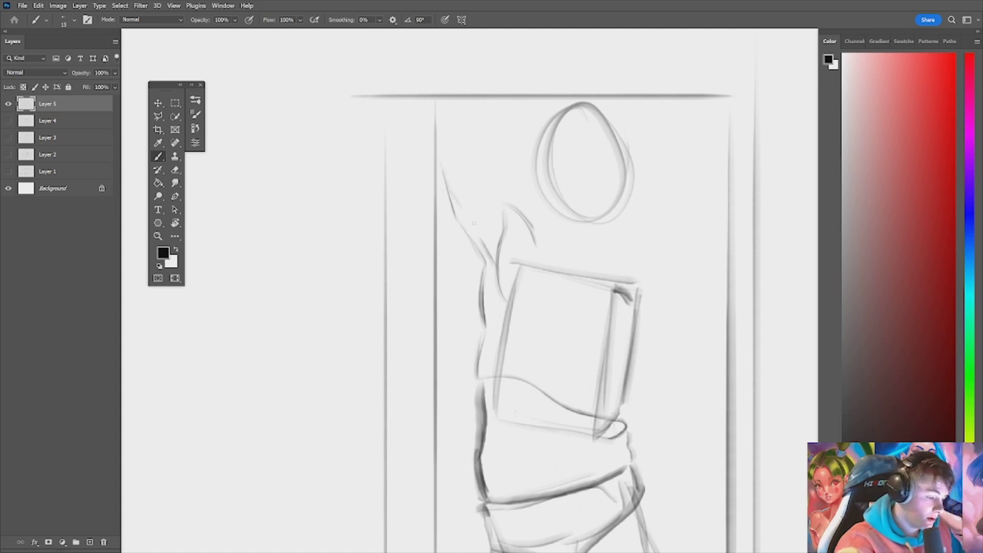
pyautogui.press('e')
pyautogui.moveTo(447, 182)
pyautogui.mouseDown()
pyautogui.moveTo(440, 164)
pyautogui.moveTo(459, 200)
pyautogui.mouseUp()
pyautogui.press('b')
# Step: Clean up the doubled strokes on the raised upper arm's outer line just below the elbow
pyautogui.hotkey('ctrl', 'space')
pyautogui.moveTo(535, 240); pyautogui.dragTo(476, 249)
pyautogui.moveTo(522, 275); pyautogui.dragTo(551, 328)
pyautogui.hotkey('ctrl', 'space')
pyautogui.click(515, 255)
pyautogui.press('e')
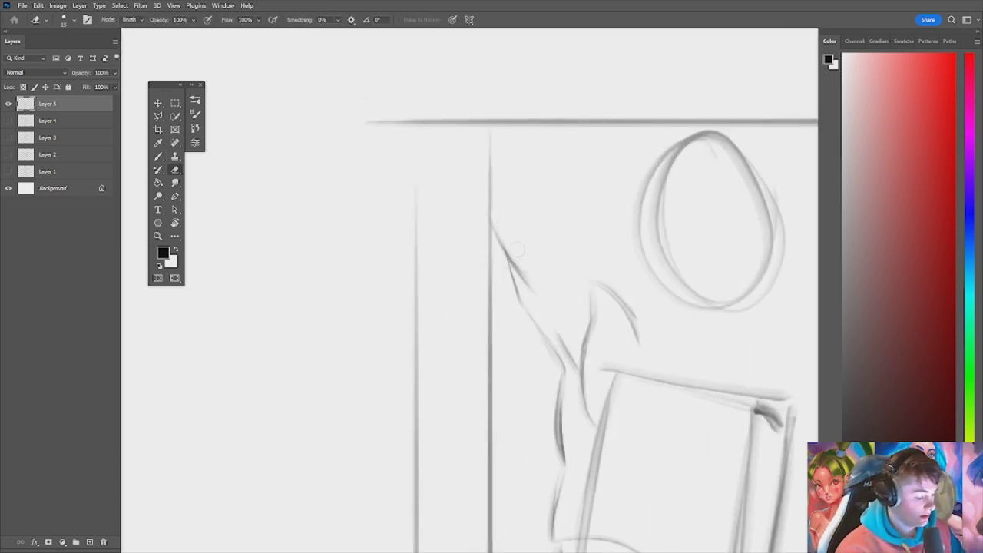
pyautogui.moveTo(517, 250); pyautogui.dragTo(530, 276)
pyautogui.hotkey('ctrl', 'space')
pyautogui.moveTo(558, 247); pyautogui.dragTo(537, 270)
pyautogui.moveTo(560, 260); pyautogui.dragTo(596, 248)
pyautogui.press('b')
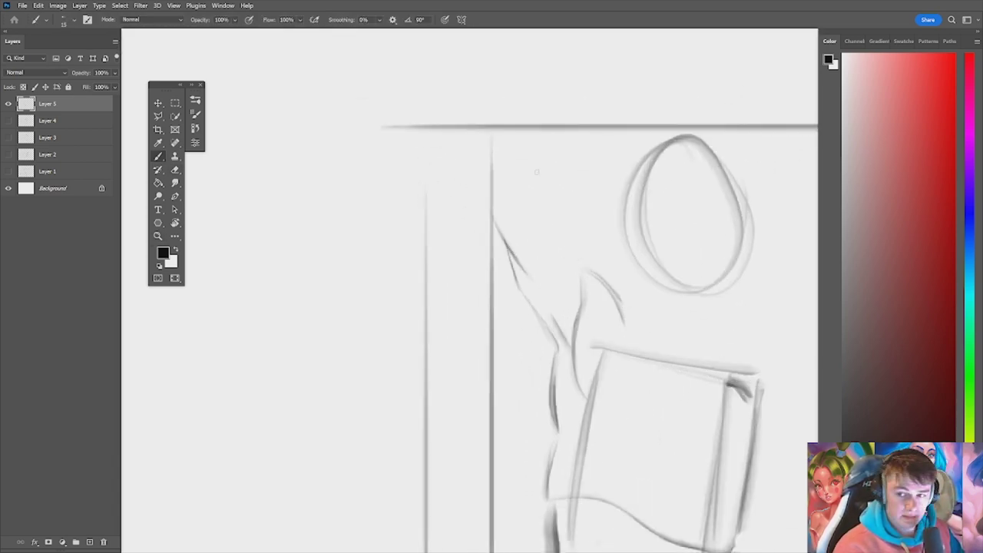
# Step: Sketch the pointed elbow at the left inner guide and the forearm reaching across to the head, ending in a hand block
pyautogui.moveTo(492, 215)
pyautogui.mouseDown()
pyautogui.moveTo(490, 179)
pyautogui.moveTo(491, 213)
pyautogui.mouseUp()
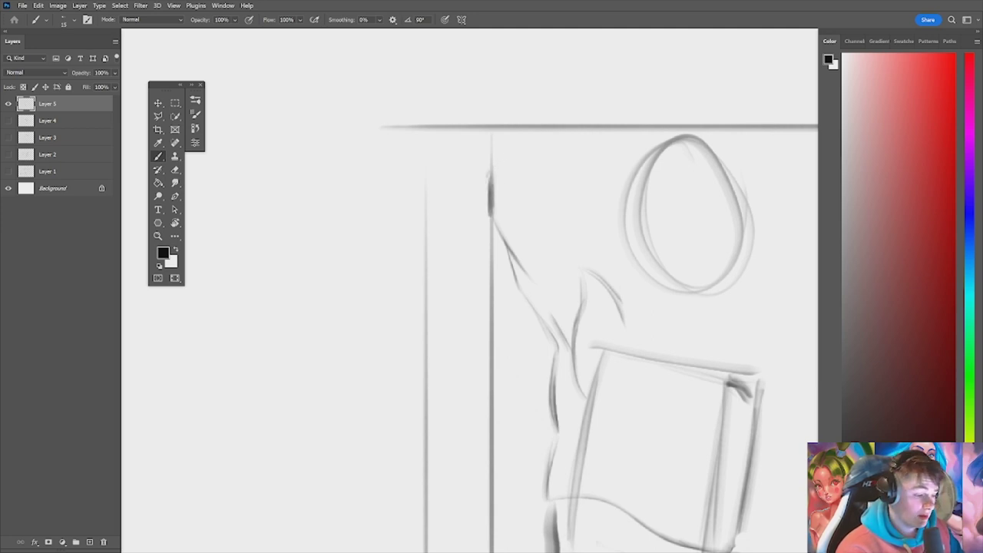
pyautogui.moveTo(487, 176)
pyautogui.mouseDown()
pyautogui.moveTo(513, 166)
pyautogui.moveTo(487, 192)
pyautogui.moveTo(491, 209)
pyautogui.moveTo(516, 168)
pyautogui.mouseUp()
pyautogui.moveTo(490, 190)
pyautogui.mouseDown()
pyautogui.moveTo(530, 223)
pyautogui.moveTo(647, 243)
pyautogui.moveTo(655, 188)
pyautogui.moveTo(691, 223)
pyautogui.moveTo(663, 258)
pyautogui.moveTo(615, 235)
pyautogui.mouseUp()
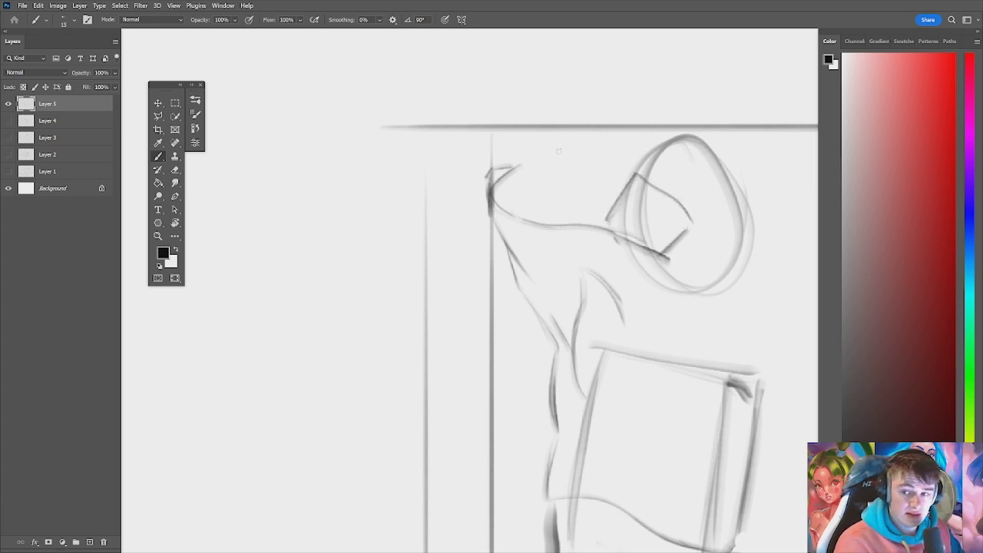
pyautogui.moveTo(500, 175)
pyautogui.mouseDown()
pyautogui.moveTo(551, 160)
pyautogui.moveTo(626, 188)
pyautogui.mouseUp()
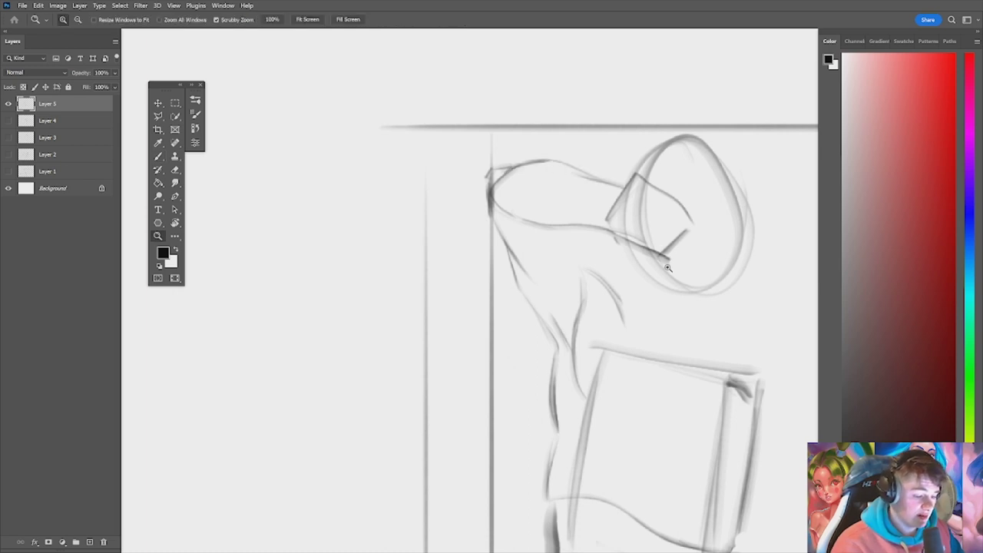
# Step: Sketch the second hand as a small rounded block gripping the middle of the raised forearm
pyautogui.moveTo(674, 265); pyautogui.dragTo(659, 295)
pyautogui.moveTo(661, 295); pyautogui.dragTo(639, 300)
pyautogui.moveTo(612, 257); pyautogui.dragTo(631, 255)
pyautogui.moveTo(590, 221)
pyautogui.mouseDown()
pyautogui.moveTo(590, 258)
pyautogui.moveTo(620, 224)
pyautogui.moveTo(620, 257)
pyautogui.moveTo(600, 261)
pyautogui.mouseUp()
pyautogui.moveTo(590, 201)
pyautogui.mouseDown()
pyautogui.moveTo(589, 228)
pyautogui.moveTo(615, 193)
pyautogui.moveTo(620, 215)
pyautogui.moveTo(529, 221)
pyautogui.mouseUp()
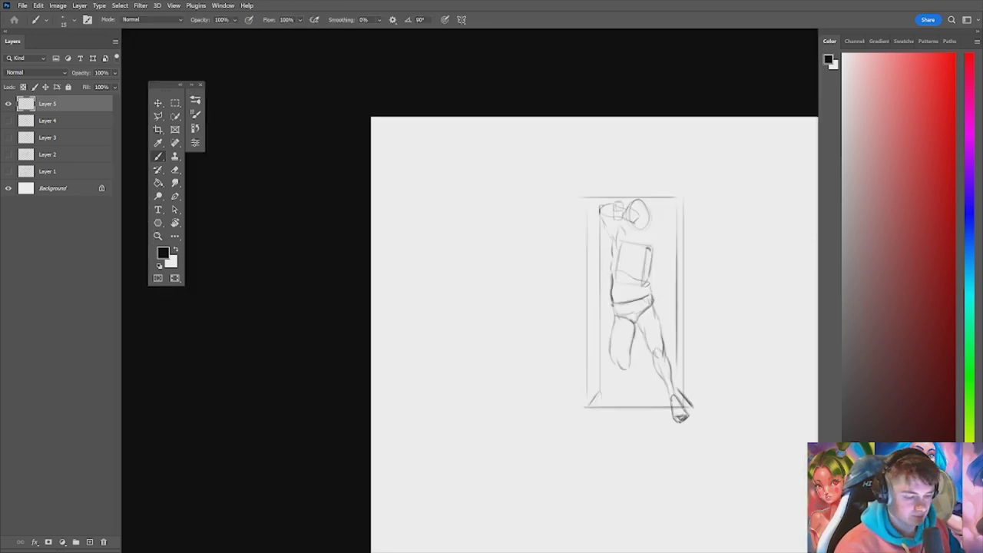
# Step: Draw the second arm's forearm from the gripping hand down to a rounded elbow over the upper chest
pyautogui.moveTo(611, 232); pyautogui.dragTo(664, 232)
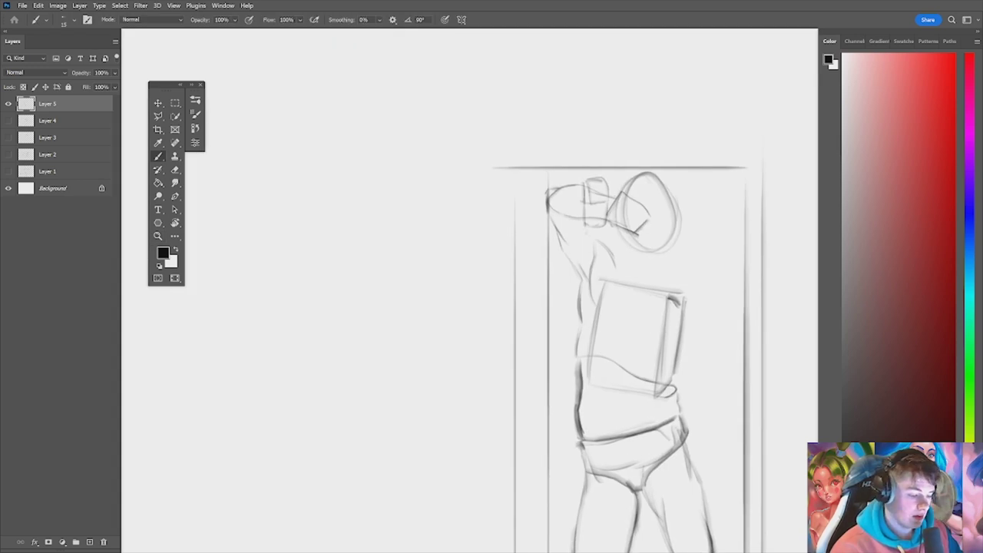
pyautogui.moveTo(586, 230); pyautogui.dragTo(619, 315)
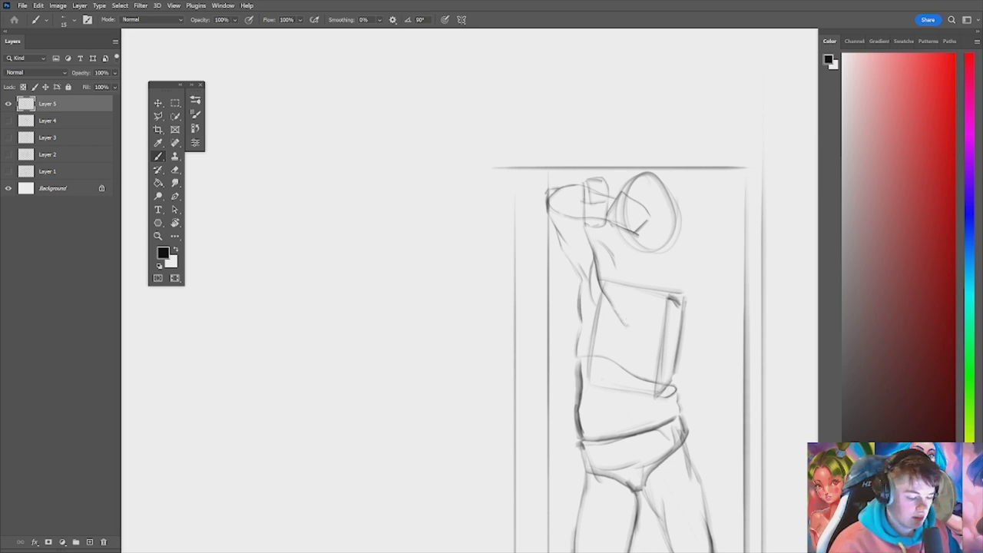
pyautogui.moveTo(607, 232); pyautogui.dragTo(647, 313)
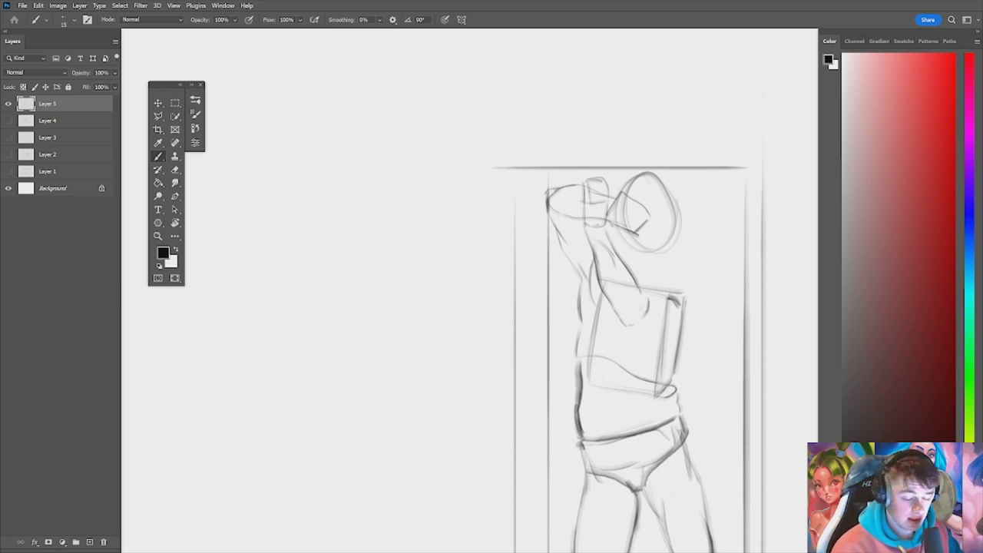
pyautogui.moveTo(642, 293); pyautogui.dragTo(639, 304)
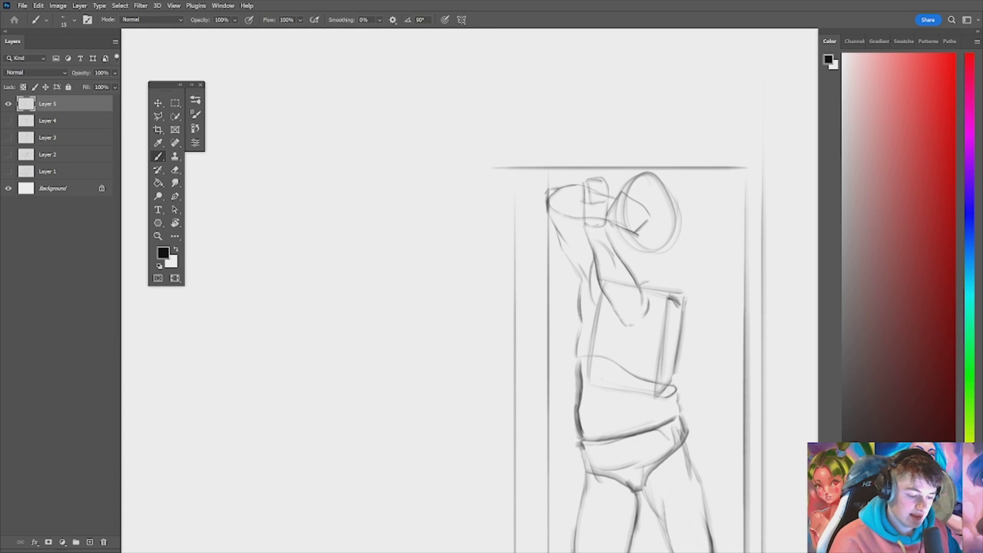
# Step: Draw the foreshortened upper arm from the elbow to a rounded shoulder, and add the side contour beneath it
pyautogui.moveTo(640, 284); pyautogui.dragTo(660, 281)
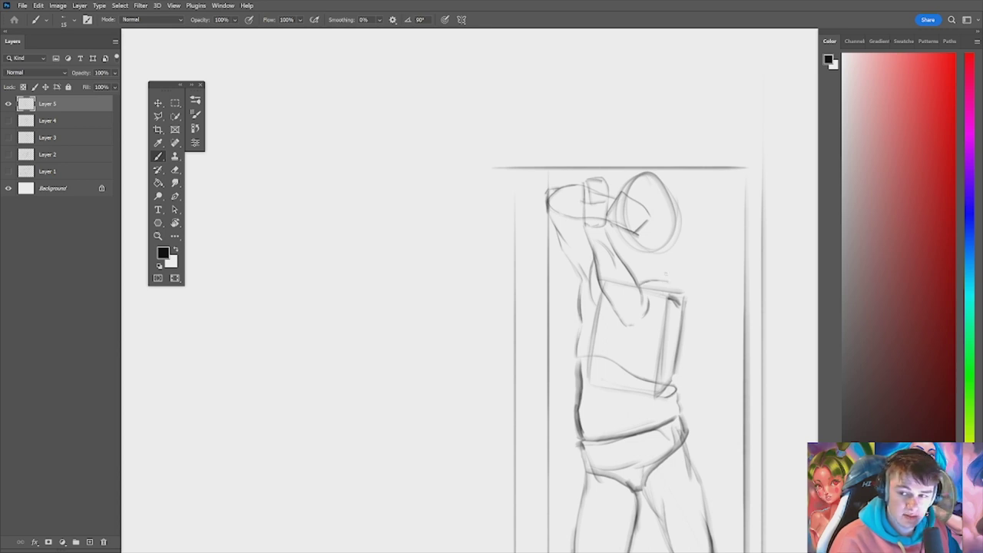
pyautogui.moveTo(651, 279); pyautogui.dragTo(673, 273)
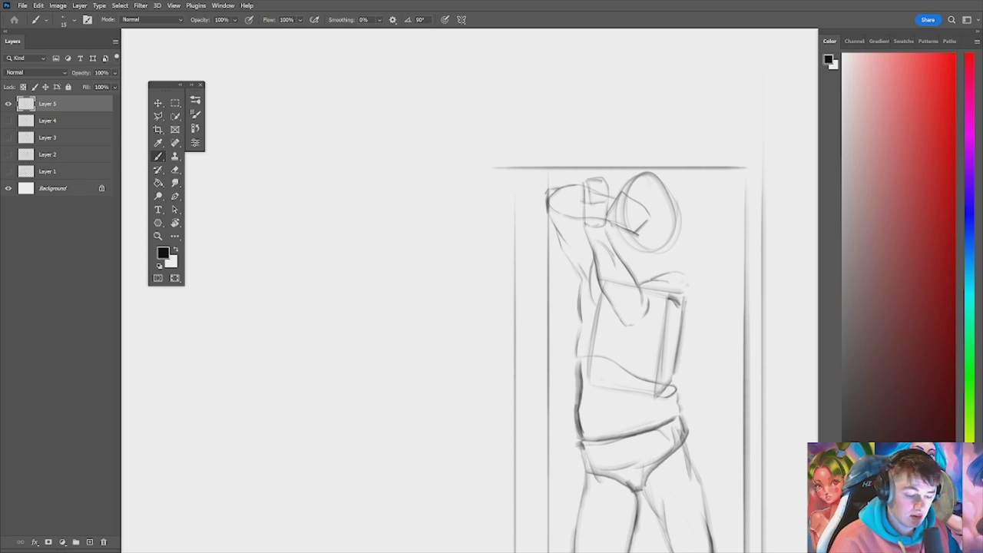
pyautogui.moveTo(677, 303); pyautogui.dragTo(694, 293)
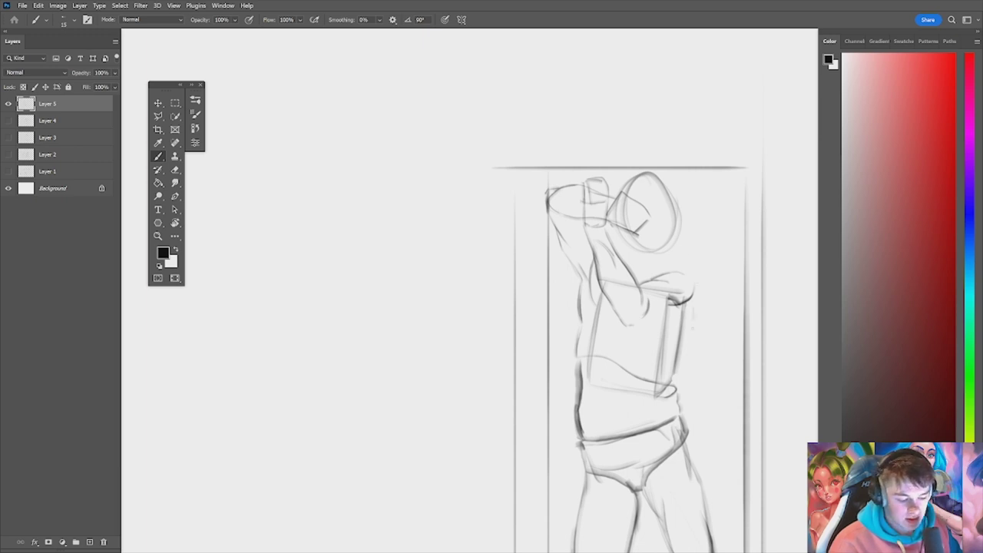
pyautogui.moveTo(693, 309)
pyautogui.mouseDown()
pyautogui.moveTo(682, 340)
pyautogui.moveTo(695, 287)
pyautogui.mouseUp()
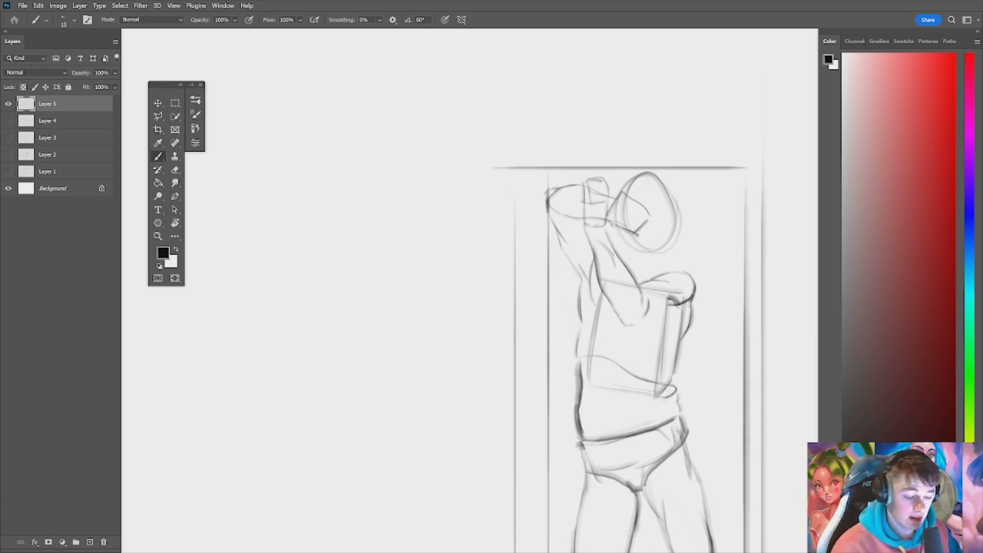
# Step: Add a raised contour over the top of the right shoulder, cleaning up the line with the eraser
pyautogui.press('e')
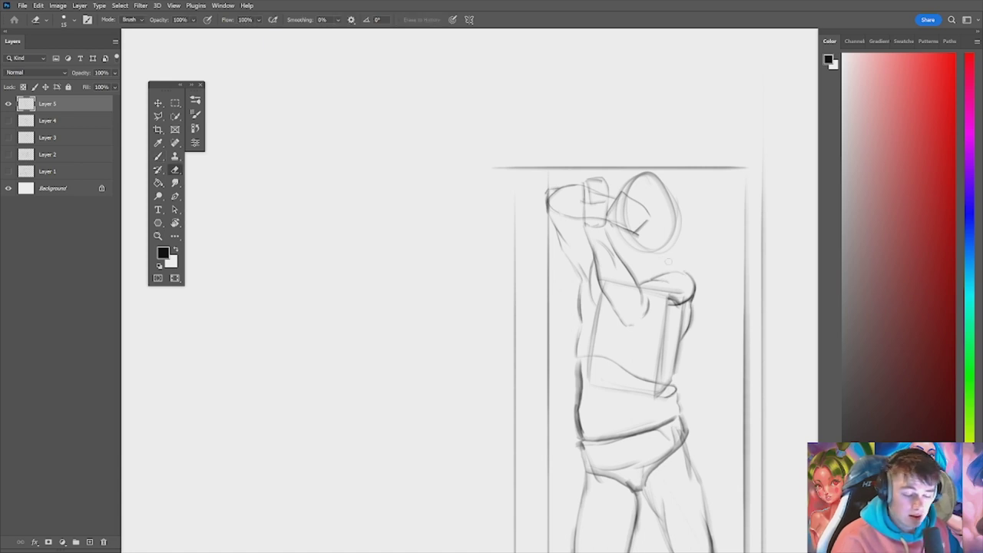
pyautogui.moveTo(679, 274)
pyautogui.mouseDown()
pyautogui.moveTo(661, 274)
pyautogui.moveTo(686, 269)
pyautogui.moveTo(669, 267)
pyautogui.mouseUp()
pyautogui.press('b')
pyautogui.hotkey('ctrl', 'z')
pyautogui.press('e')
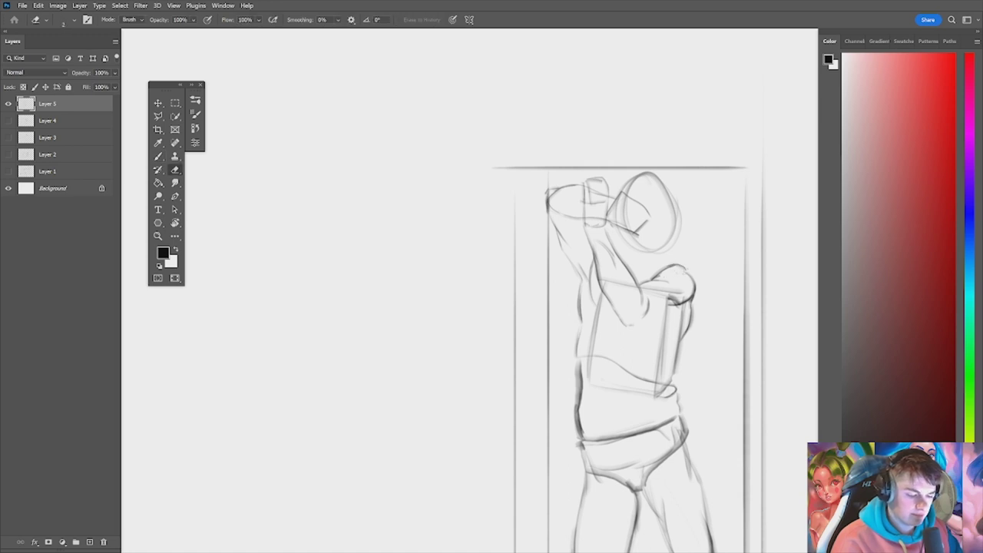
pyautogui.press('b')
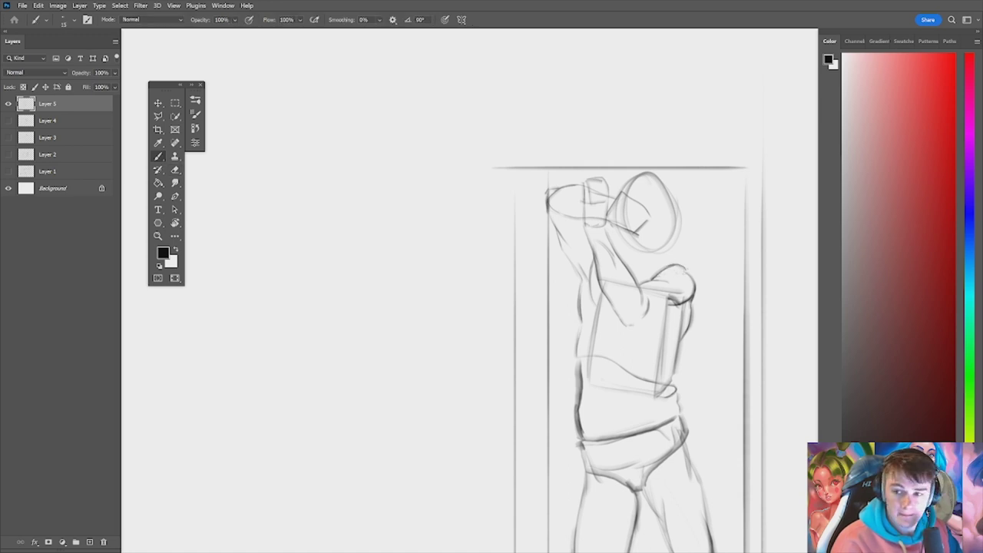
# Step: Sketch the neck lines connecting the head to the right shoulder, undoing unwanted strokes
pyautogui.moveTo(660, 251)
pyautogui.mouseDown()
pyautogui.moveTo(648, 270)
pyautogui.moveTo(665, 266)
pyautogui.mouseUp()
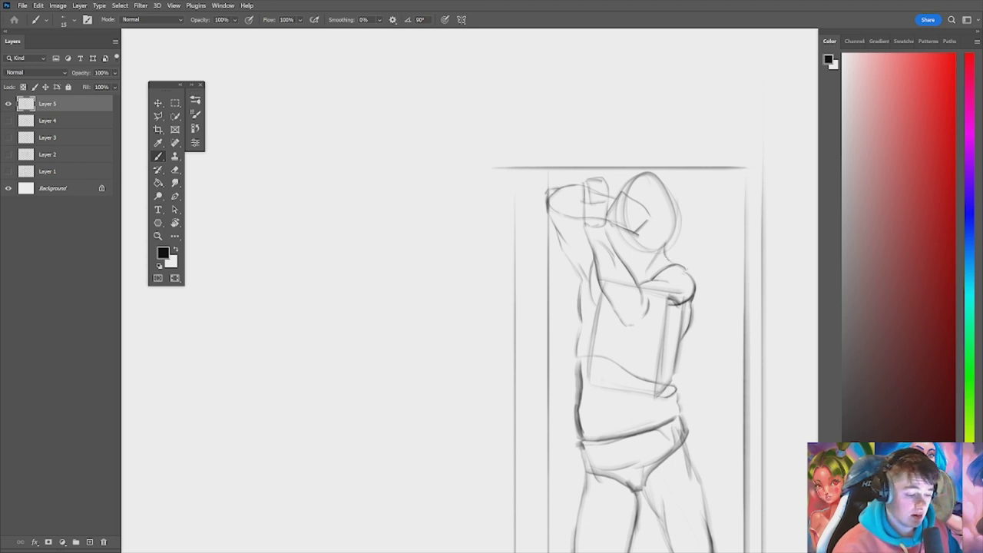
pyautogui.moveTo(631, 252)
pyautogui.mouseDown()
pyautogui.moveTo(661, 244)
pyautogui.moveTo(654, 249)
pyautogui.moveTo(666, 224)
pyautogui.moveTo(663, 238)
pyautogui.moveTo(620, 244)
pyautogui.moveTo(640, 361)
pyautogui.moveTo(726, 339)
pyautogui.mouseUp()
pyautogui.hotkey('ctrl', 'z')
pyautogui.hotkey('ctrl', 'z')
pyautogui.press('z')
pyautogui.press('b')
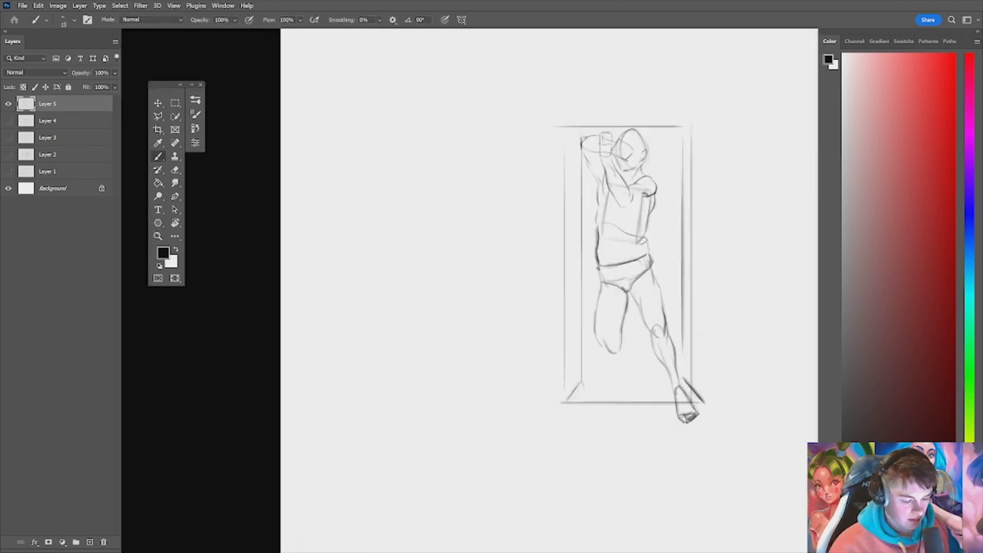
# Step: Sketch the curved knee at the lower end of the left thigh
pyautogui.press('z')
pyautogui.press('b')
pyautogui.moveTo(615, 344)
pyautogui.mouseDown()
pyautogui.moveTo(635, 345)
pyautogui.moveTo(597, 361)
pyautogui.mouseUp()
pyautogui.moveTo(594, 342); pyautogui.dragTo(606, 369)
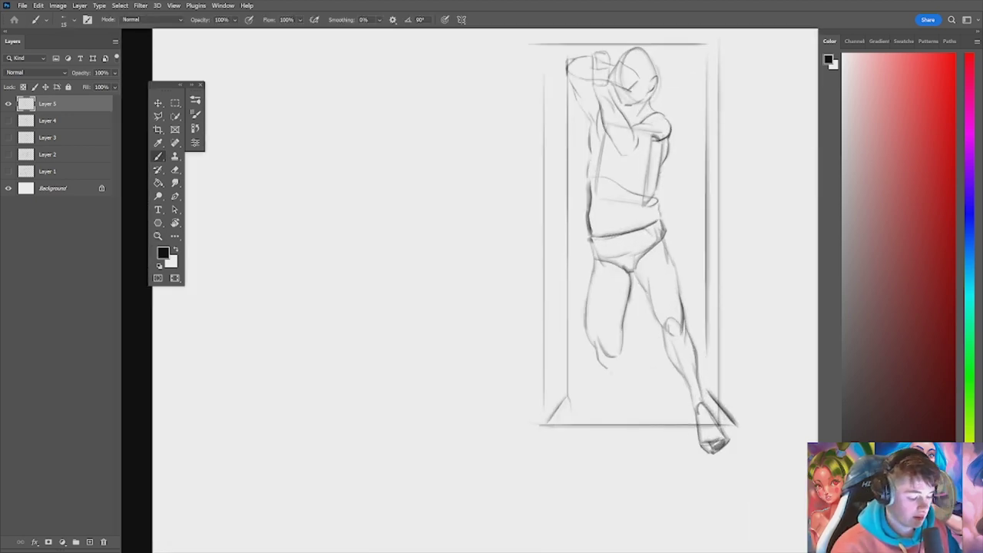
pyautogui.hotkey('ctrl', '-')
pyautogui.hotkey('ctrl', '-')
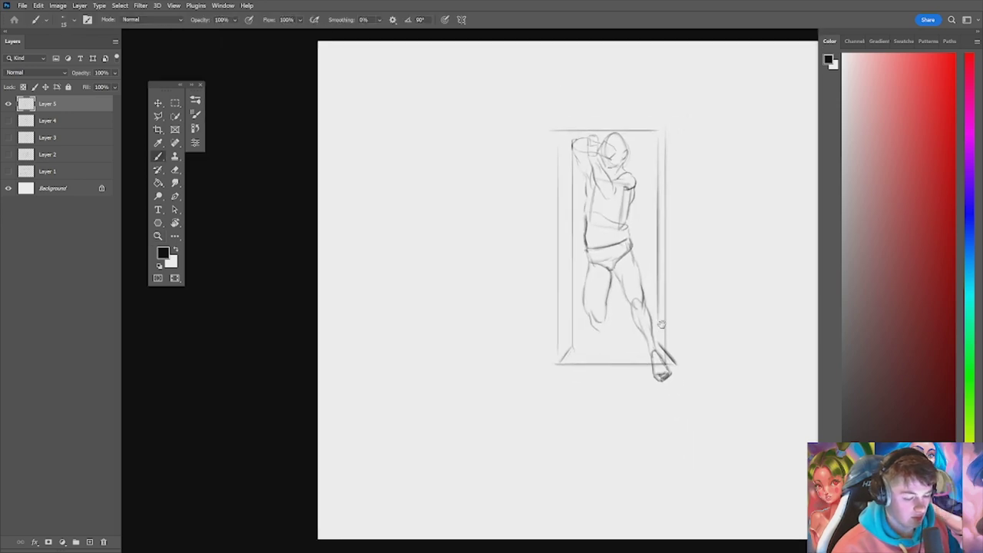
# Step: Erase the whole extended right leg and foot below the pelvis with a size 100 eraser
pyautogui.press('e')
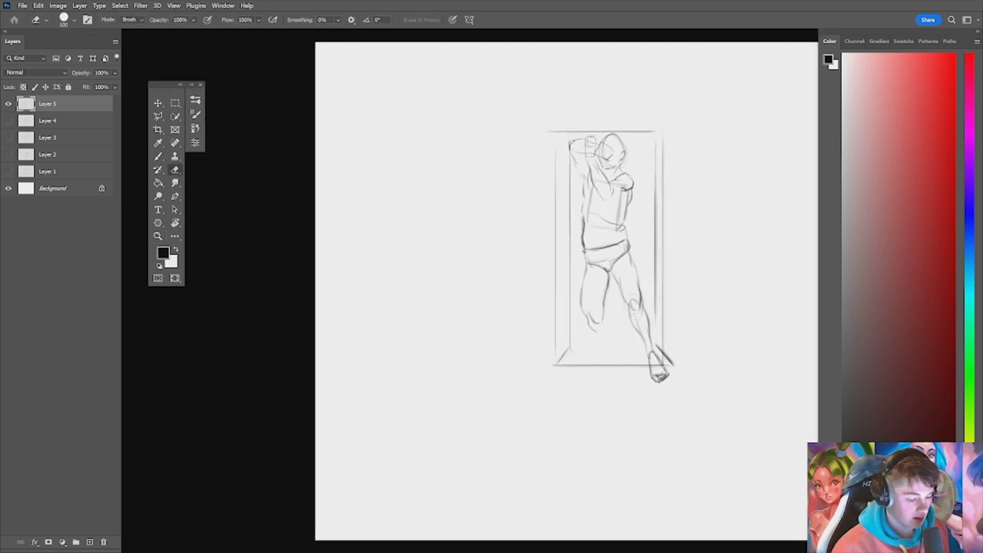
pyautogui.moveTo(633, 315)
pyautogui.mouseDown()
pyautogui.moveTo(626, 259)
pyautogui.moveTo(637, 302)
pyautogui.mouseUp()
pyautogui.moveTo(651, 337); pyautogui.dragTo(670, 361)
pyautogui.press('b')
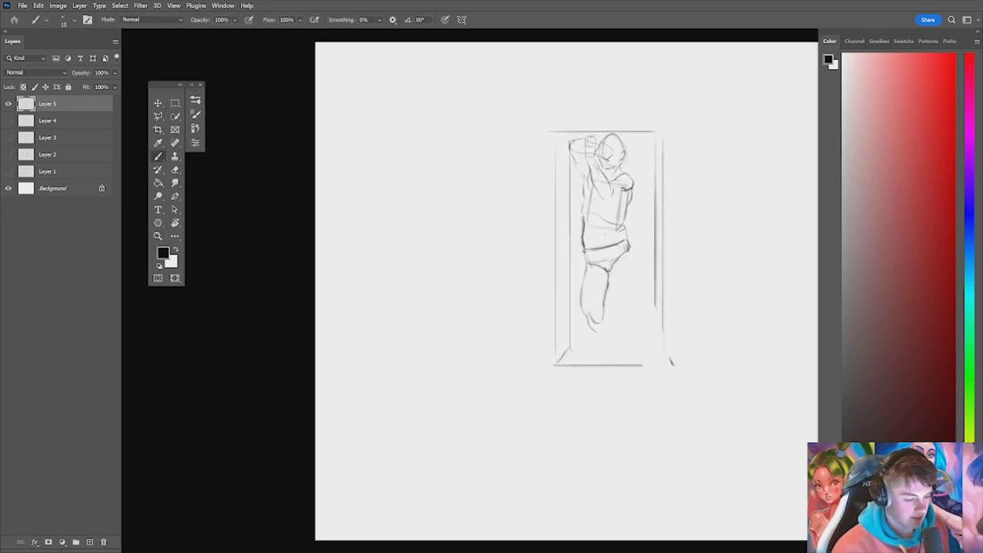
# Step: Redraw the right leg with a thigh, knee and lower leg running past the bottom guide line
pyautogui.moveTo(611, 281)
pyautogui.mouseDown()
pyautogui.moveTo(628, 316)
pyautogui.moveTo(650, 313)
pyautogui.moveTo(639, 347)
pyautogui.moveTo(661, 387)
pyautogui.mouseUp()
pyautogui.moveTo(653, 327); pyautogui.dragTo(662, 368)
pyautogui.moveTo(658, 356); pyautogui.dragTo(668, 383)
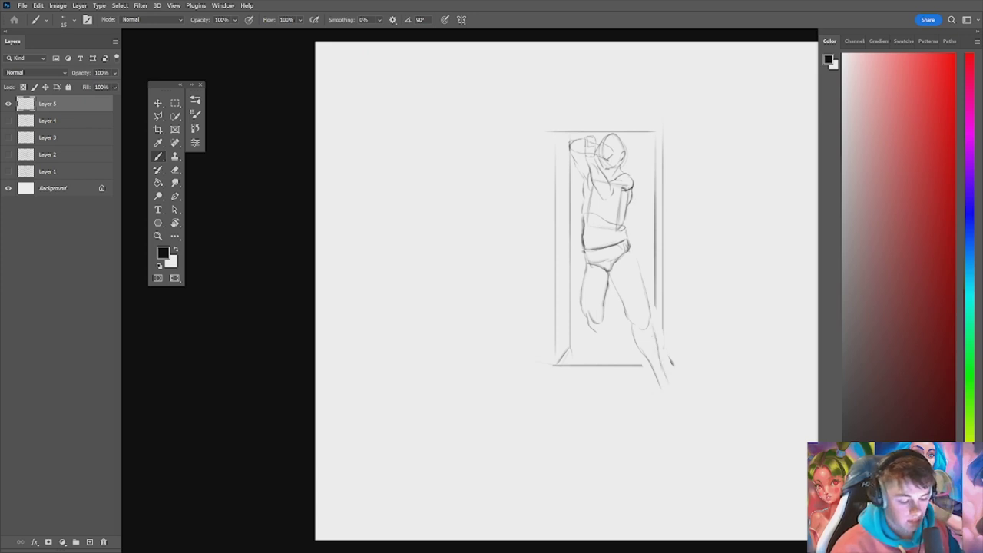
pyautogui.moveTo(652, 335); pyautogui.dragTo(662, 377)
# Step: Erase the slanted right lower leg below the knee and the overlapping end of the bottom guide line
pyautogui.press('e')
pyautogui.press('b')
pyautogui.moveTo(658, 332)
pyautogui.mouseDown()
pyautogui.moveTo(668, 395)
pyautogui.moveTo(647, 352)
pyautogui.moveTo(654, 375)
pyautogui.mouseUp()
pyautogui.press('e')
pyautogui.press('b')
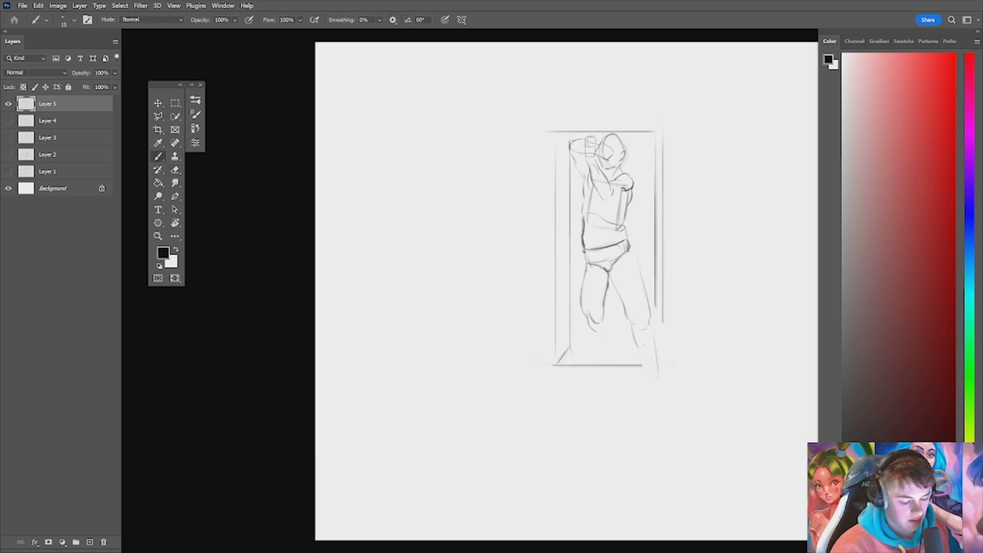
pyautogui.press('e')
pyautogui.moveTo(639, 339); pyautogui.dragTo(650, 389)
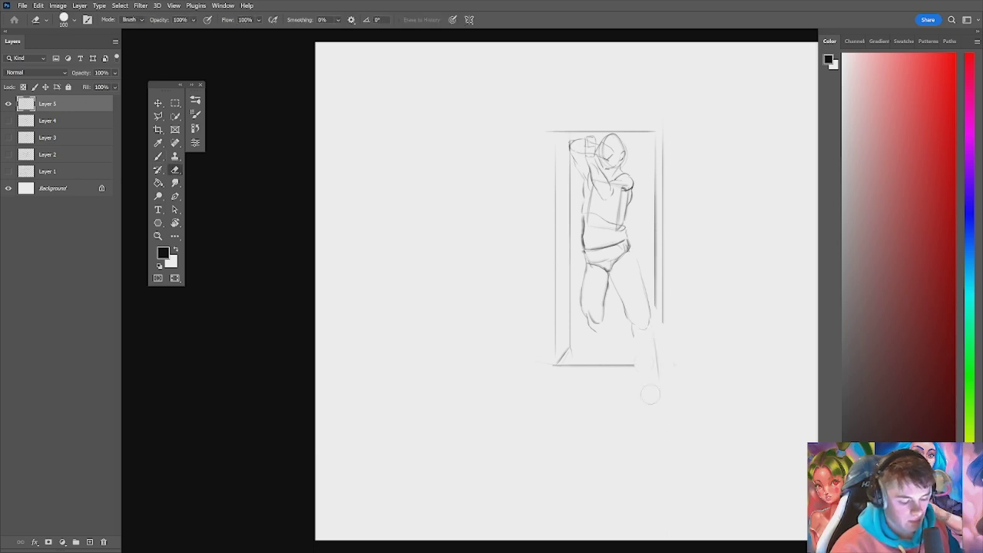
# Step: Sketch two steeper shin lines for the right lower leg and erase the stray marks beside the knee
pyautogui.press('b')
pyautogui.moveTo(644, 333); pyautogui.dragTo(652, 388)
pyautogui.press('e')
pyautogui.moveTo(653, 332); pyautogui.dragTo(657, 379)
pyautogui.press('b')
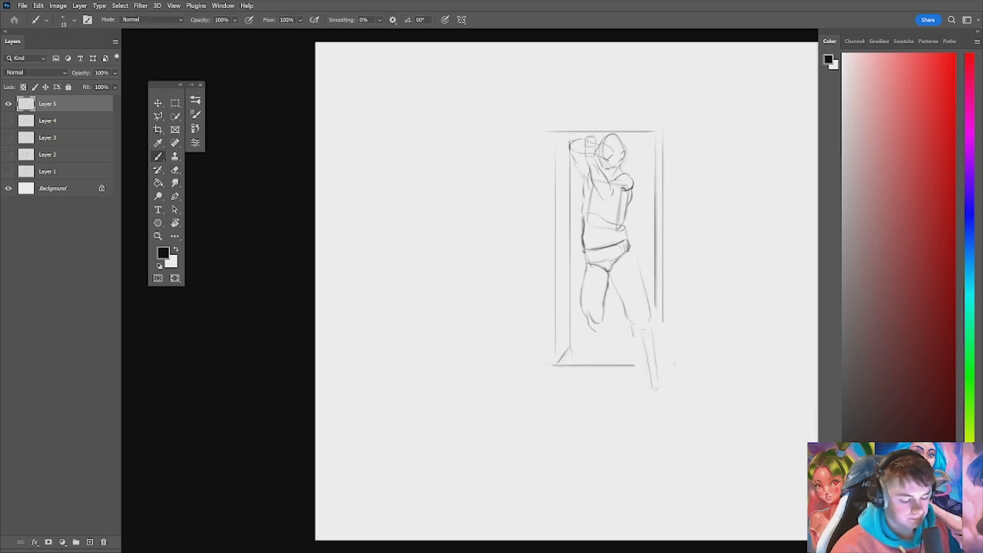
pyautogui.press('e')
pyautogui.moveTo(629, 325); pyautogui.dragTo(633, 336)
pyautogui.press('b')
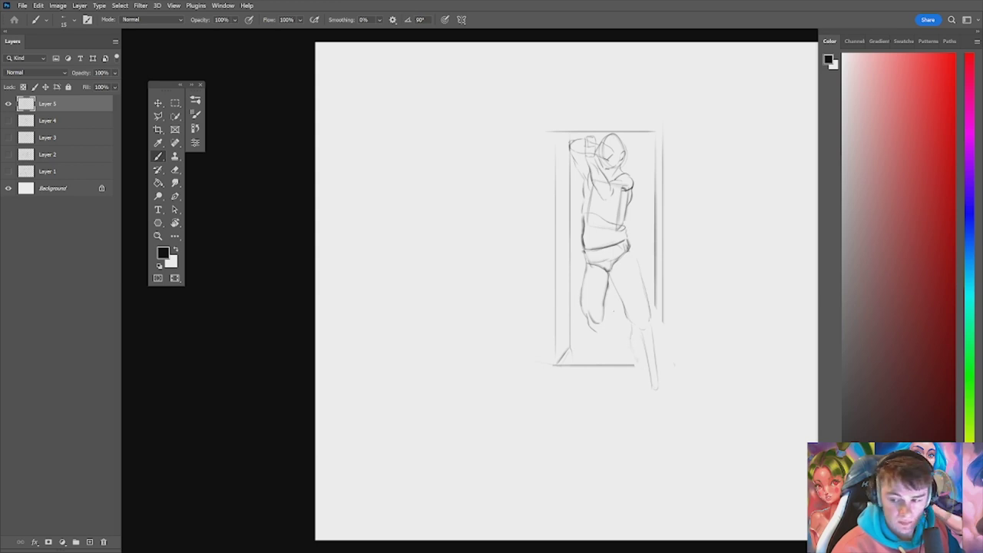
# Step: Add the calf contours, ankle and a foot with toes to the right leg
pyautogui.press('e')
pyautogui.press('b')
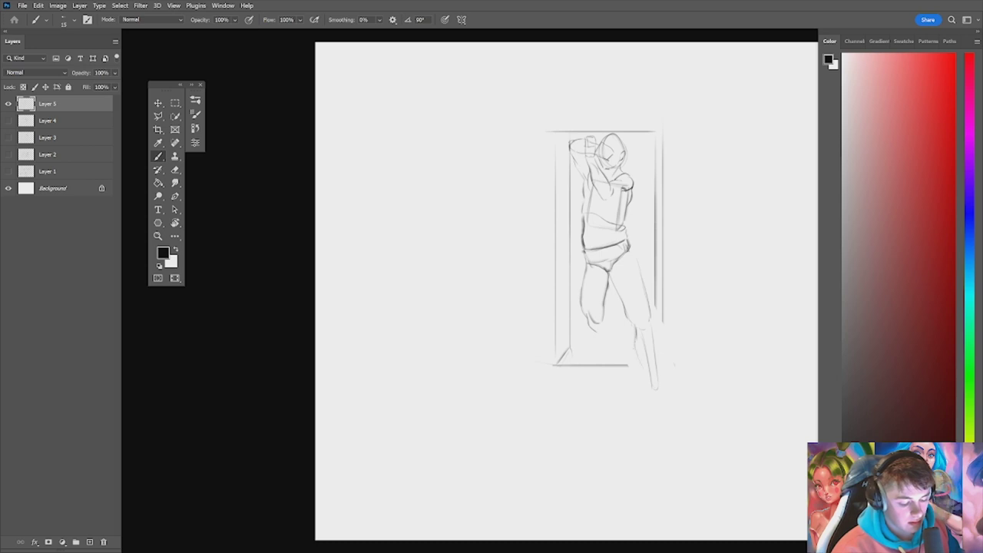
pyautogui.moveTo(639, 355); pyautogui.dragTo(649, 384)
pyautogui.moveTo(653, 327); pyautogui.dragTo(661, 383)
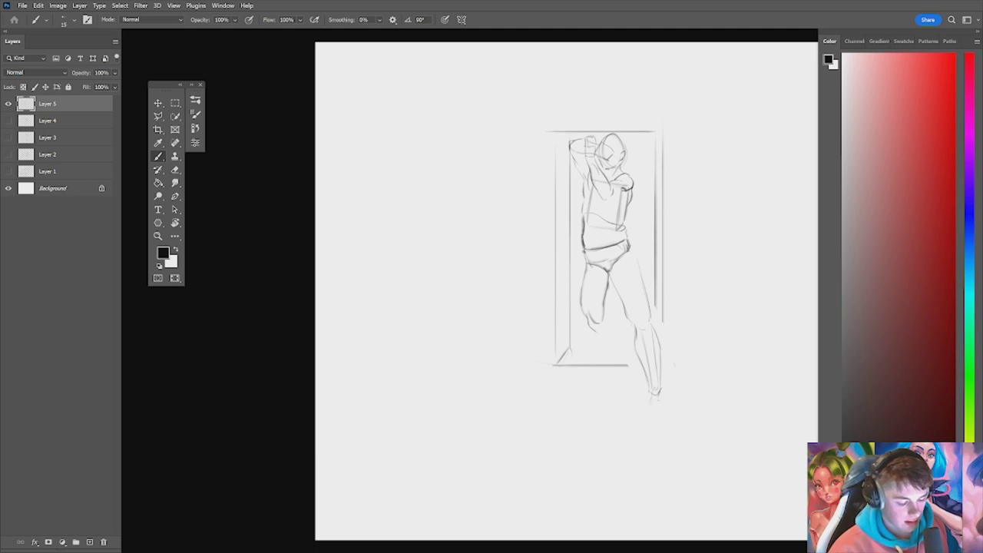
pyautogui.moveTo(651, 390)
pyautogui.mouseDown()
pyautogui.moveTo(647, 417)
pyautogui.moveTo(665, 421)
pyautogui.mouseUp()
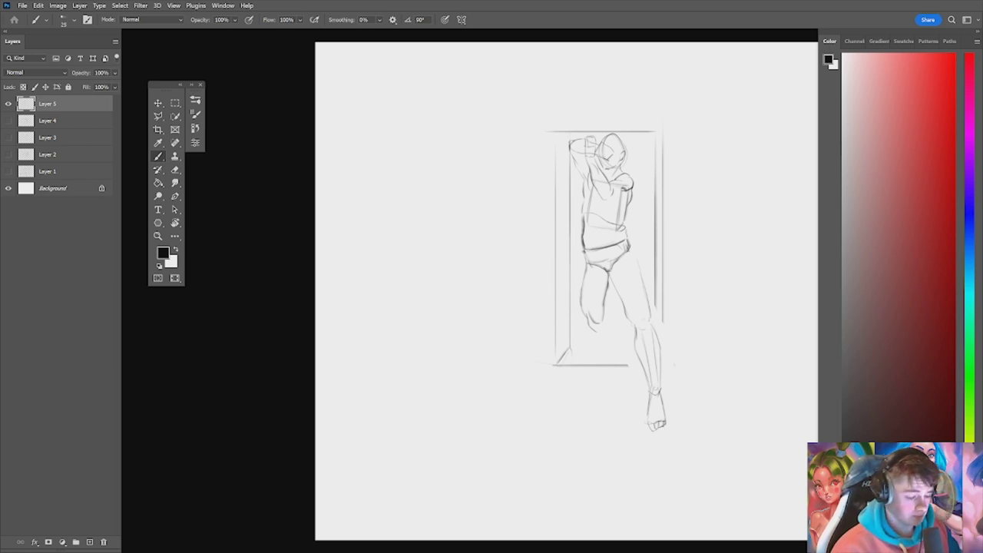
# Step: Reinforce the right leg's kneecap and both thigh contours with a size 25 brush
pyautogui.moveTo(639, 316); pyautogui.dragTo(648, 320)
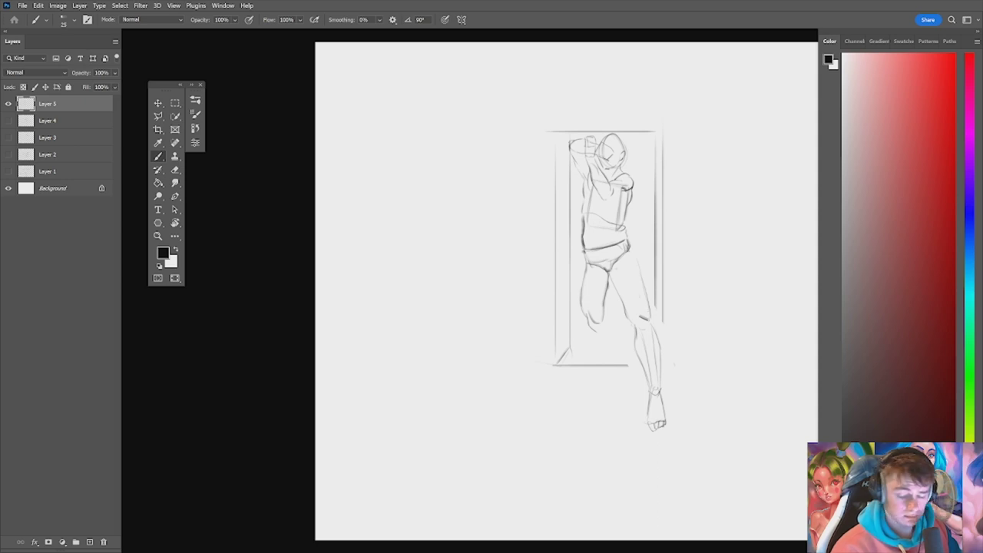
pyautogui.moveTo(620, 288); pyautogui.dragTo(629, 320)
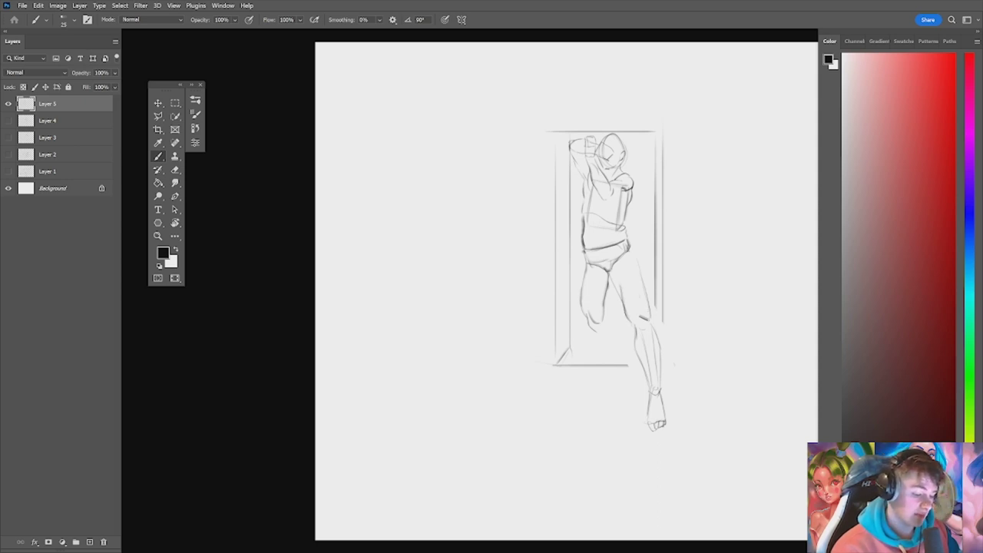
pyautogui.moveTo(609, 267); pyautogui.dragTo(619, 294)
pyautogui.moveTo(623, 249)
pyautogui.mouseDown()
pyautogui.moveTo(618, 260)
pyautogui.moveTo(636, 261)
pyautogui.moveTo(651, 313)
pyautogui.mouseUp()
# Step: Sketch the two contours of the left lower leg from the knee down past the bottom guide line
pyautogui.press('z')
pyautogui.moveTo(653, 249); pyautogui.dragTo(648, 285)
pyautogui.click(648, 285)
pyautogui.press('b')
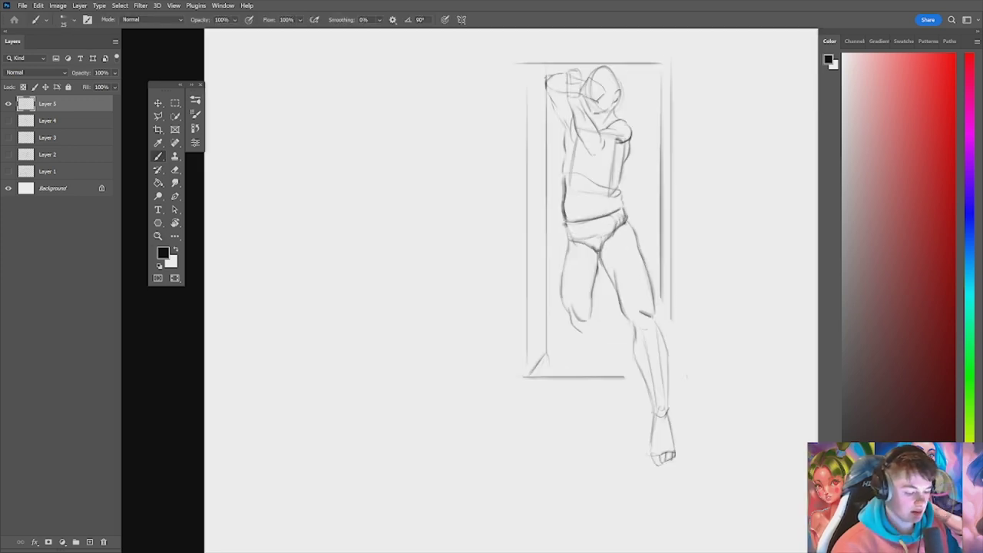
pyautogui.moveTo(592, 306); pyautogui.dragTo(591, 378)
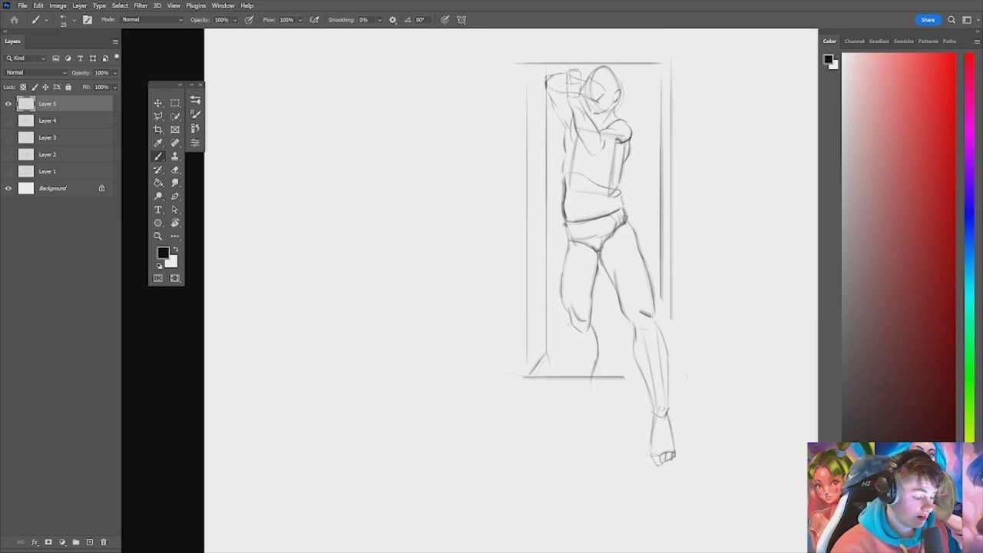
pyautogui.moveTo(569, 337)
pyautogui.mouseDown()
pyautogui.moveTo(589, 414)
pyautogui.moveTo(594, 404)
pyautogui.mouseUp()
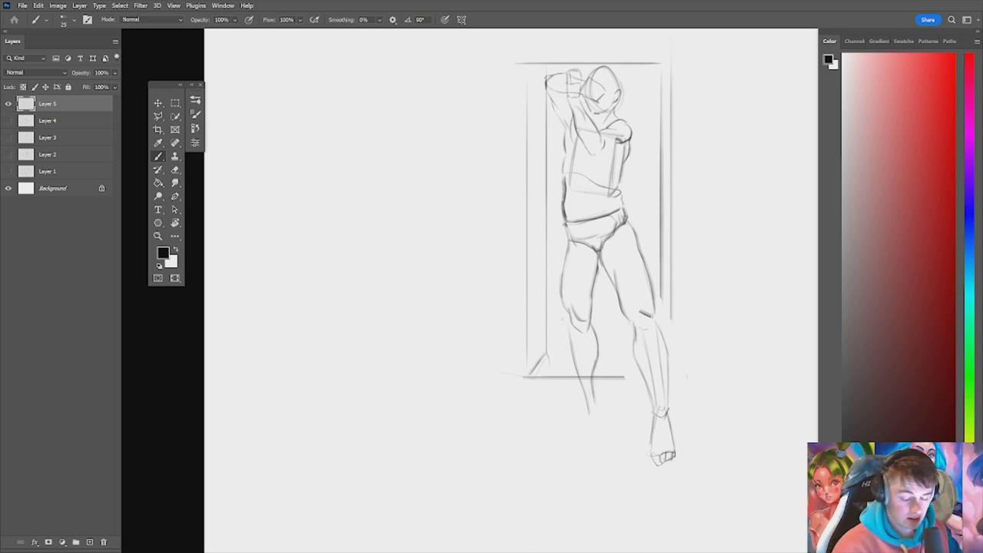
# Step: Strengthen the outer shin contour of the left leg, undoing unwanted strokes, and add a foot with toes
pyautogui.moveTo(568, 314)
pyautogui.mouseDown()
pyautogui.moveTo(566, 350)
pyautogui.moveTo(582, 394)
pyautogui.mouseUp()
pyautogui.moveTo(570, 359); pyautogui.dragTo(581, 400)
pyautogui.hotkey('ctrl', 'z')
pyautogui.hotkey('ctrl', 'z')
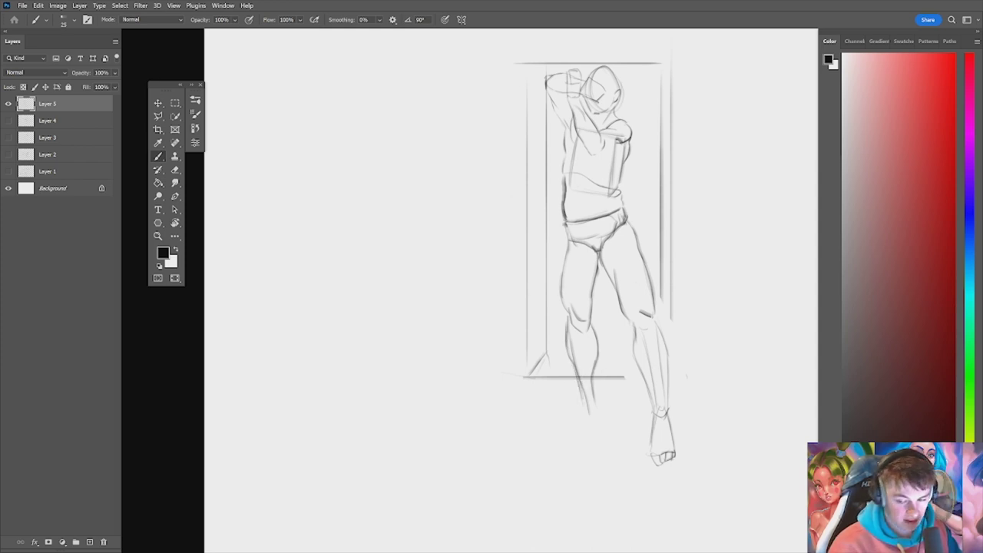
pyautogui.moveTo(580, 408); pyautogui.dragTo(558, 432)
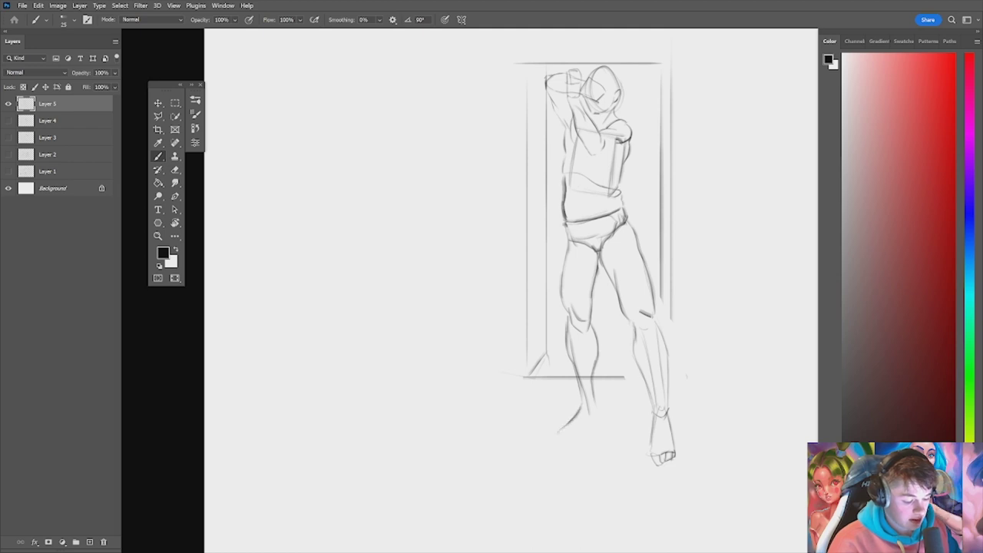
pyautogui.moveTo(589, 430)
pyautogui.mouseDown()
pyautogui.moveTo(576, 439)
pyautogui.moveTo(596, 418)
pyautogui.moveTo(557, 441)
pyautogui.mouseUp()
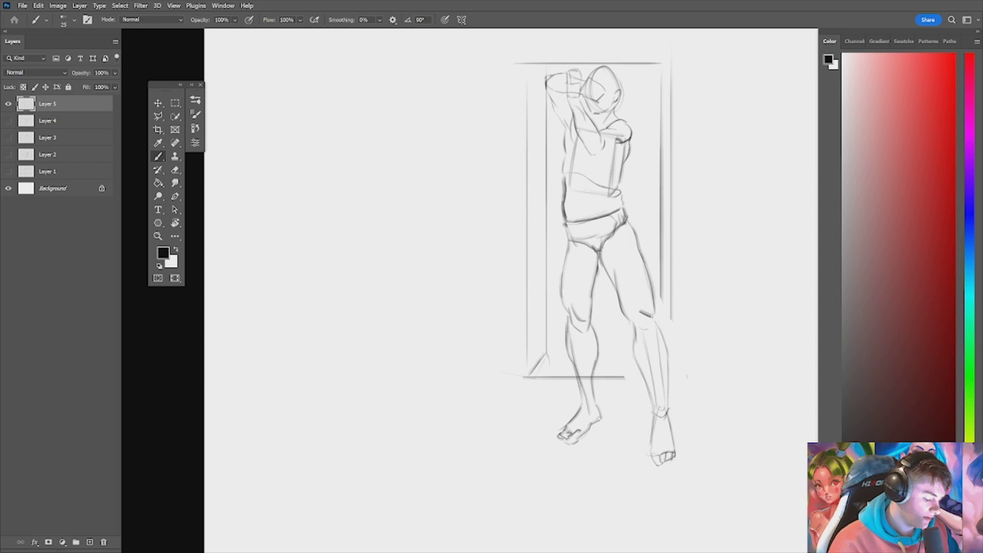
# Step: Sketch the navel and the abdominal lines between the rib cage and the pelvis
pyautogui.hotkey('ctrl', 'space')
pyautogui.moveTo(597, 330); pyautogui.dragTo(634, 340)
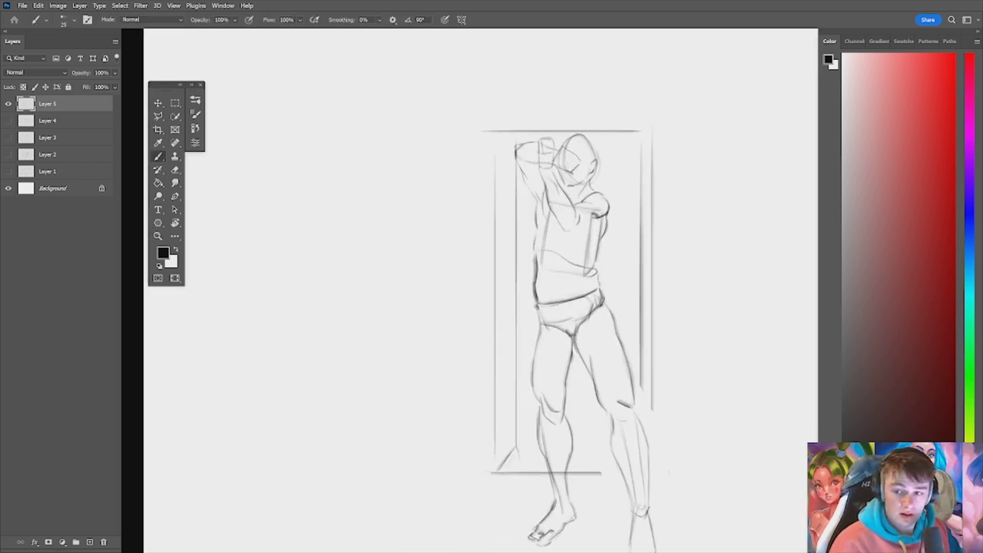
pyautogui.moveTo(553, 286); pyautogui.dragTo(561, 285)
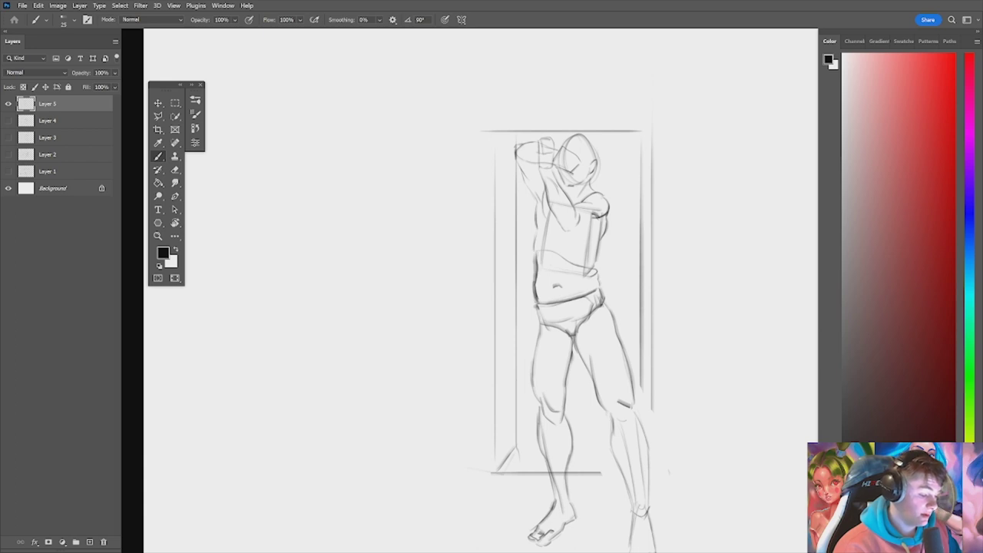
pyautogui.moveTo(536, 251)
pyautogui.mouseDown()
pyautogui.moveTo(543, 280)
pyautogui.moveTo(576, 272)
pyautogui.mouseUp()
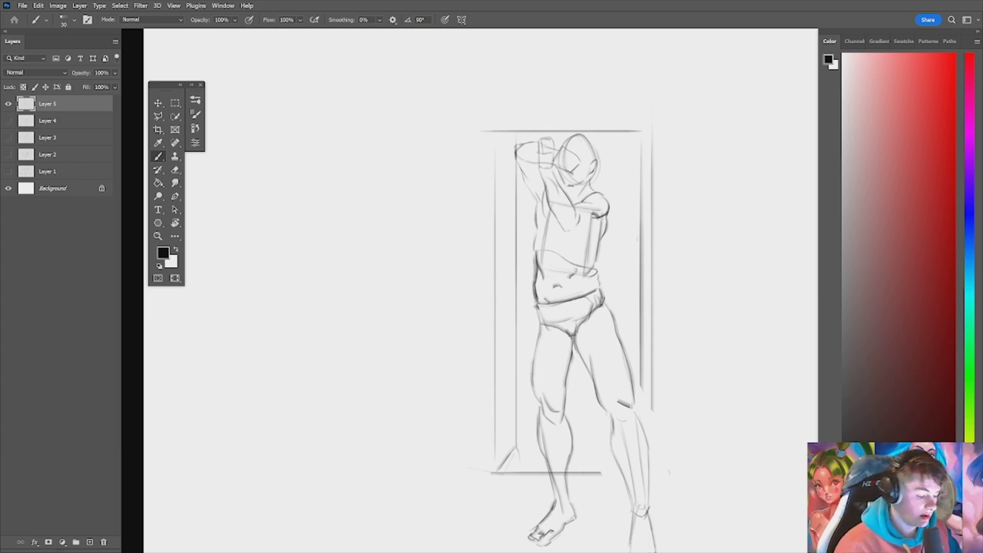
# Step: Draw the upper arm crossing the chest from the elbow to the right shoulder and erase overlapping construction lines
pyautogui.scroll(2, 568, 337)
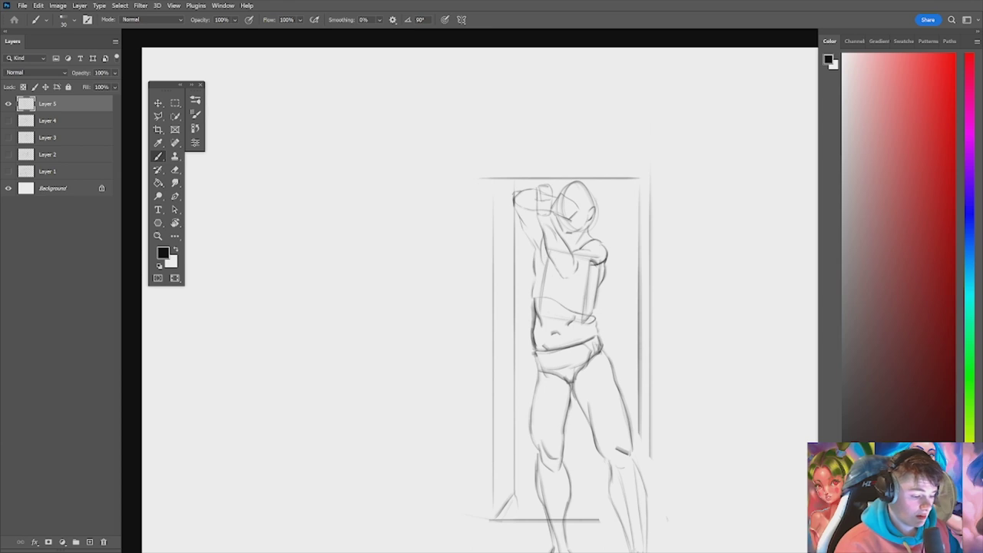
pyautogui.moveTo(543, 261)
pyautogui.mouseDown()
pyautogui.moveTo(535, 283)
pyautogui.moveTo(581, 275)
pyautogui.moveTo(606, 258)
pyautogui.moveTo(603, 267)
pyautogui.moveTo(609, 252)
pyautogui.moveTo(591, 316)
pyautogui.moveTo(604, 270)
pyautogui.mouseUp()
pyautogui.press('e')
pyautogui.press('b')
pyautogui.press('e')
pyautogui.press('b')
pyautogui.press('e')
pyautogui.press('b')
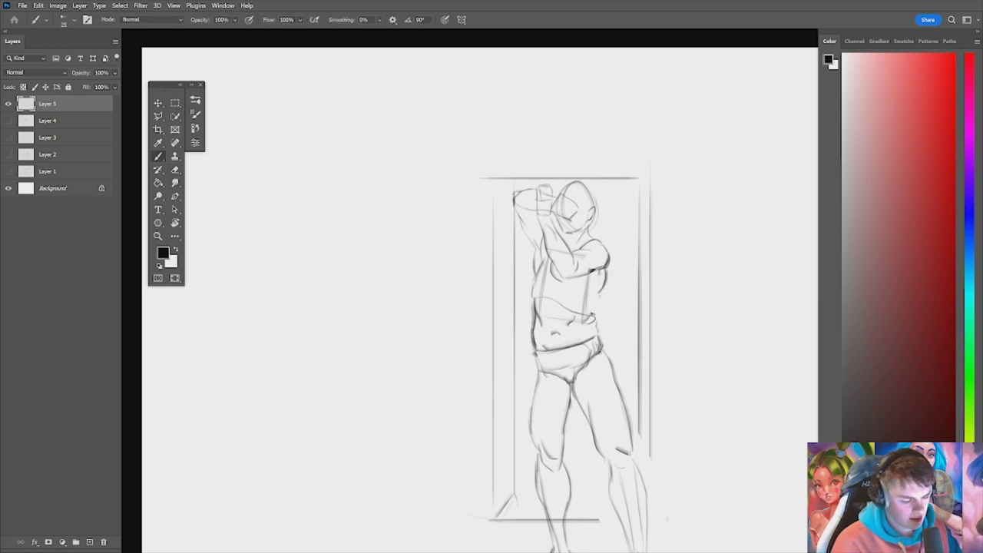
# Step: Refine the right side contour of the torso from the chest down to the waist with a size 20 brush
pyautogui.moveTo(598, 307)
pyautogui.mouseDown()
pyautogui.moveTo(599, 291)
pyautogui.moveTo(597, 309)
pyautogui.mouseUp()
pyautogui.press('e')
pyautogui.press('b')
pyautogui.press('e')
pyautogui.press('[')
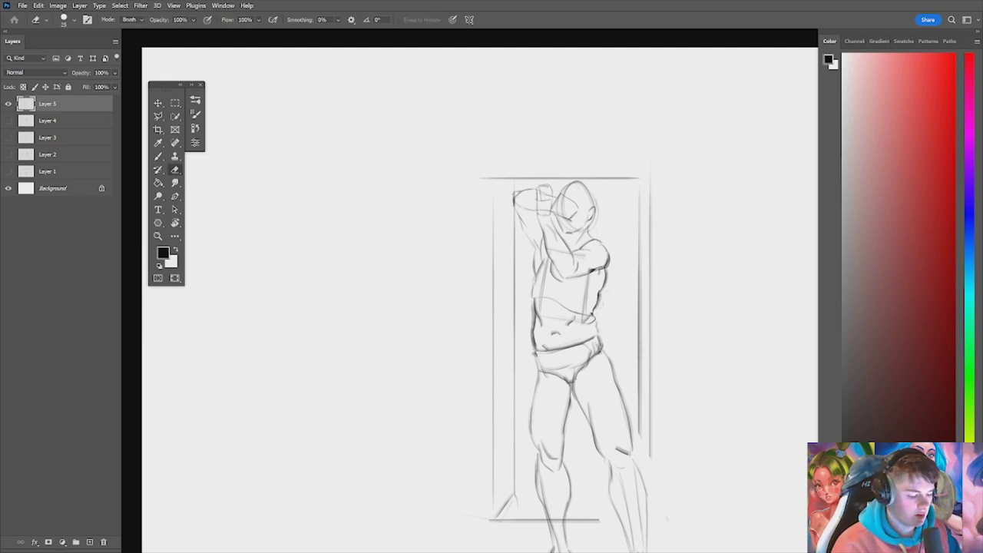
pyautogui.press('b')
pyautogui.scroll(2, 595, 311)
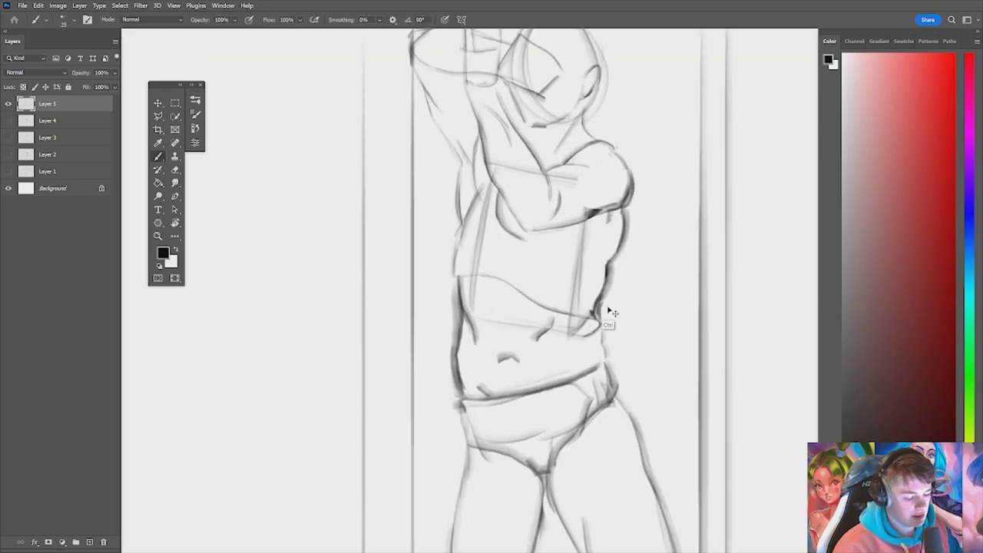
pyautogui.hotkey('ctrl', 'z')
pyautogui.press('[')
pyautogui.moveTo(593, 318); pyautogui.dragTo(608, 266)
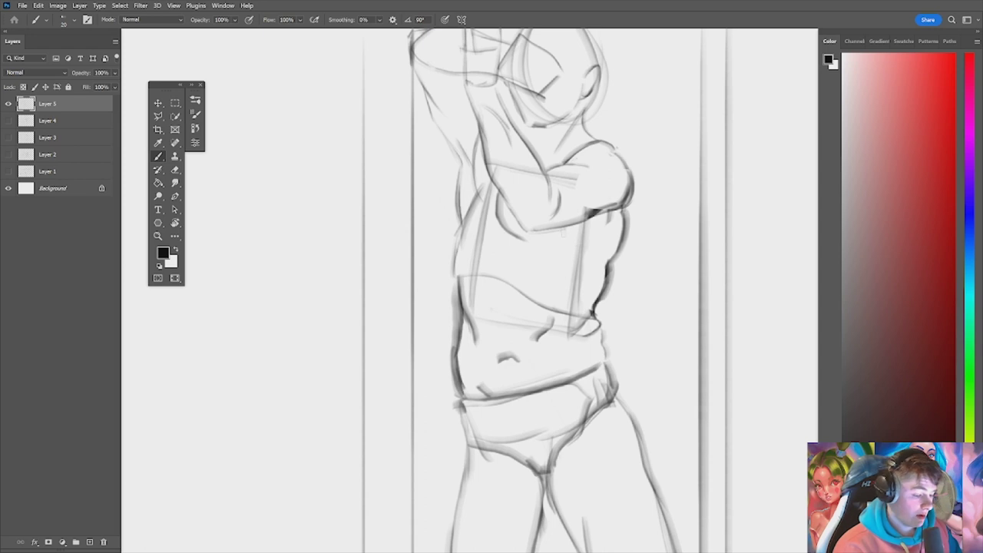
pyautogui.moveTo(561, 228); pyautogui.dragTo(601, 278)
pyautogui.hotkey('ctrl', 'z')
pyautogui.hotkey('ctrl', 'z')
pyautogui.moveTo(560, 226); pyautogui.dragTo(600, 281)
pyautogui.hotkey('ctrl', 'z')
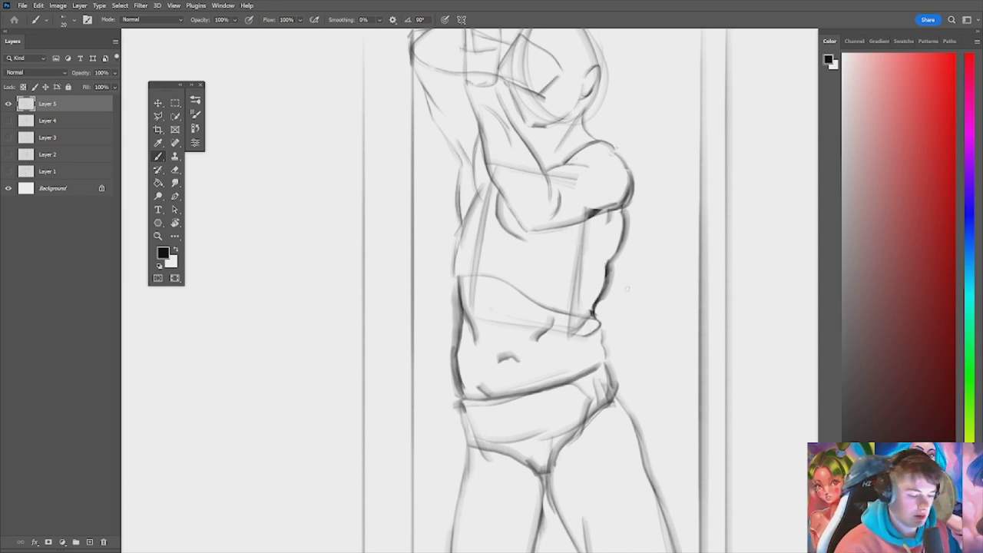
# Step: Draw the curved chest form below the upper arm and sharpen the torso's outer edge beside it
pyautogui.moveTo(560, 228)
pyautogui.mouseDown()
pyautogui.moveTo(605, 279)
pyautogui.moveTo(623, 216)
pyautogui.moveTo(627, 240)
pyautogui.mouseUp()
pyautogui.press('e')
pyautogui.press('b')
pyautogui.press('e')
pyautogui.press('b')
pyautogui.moveTo(630, 193)
pyautogui.mouseDown()
pyautogui.moveTo(624, 253)
pyautogui.moveTo(604, 278)
pyautogui.mouseUp()
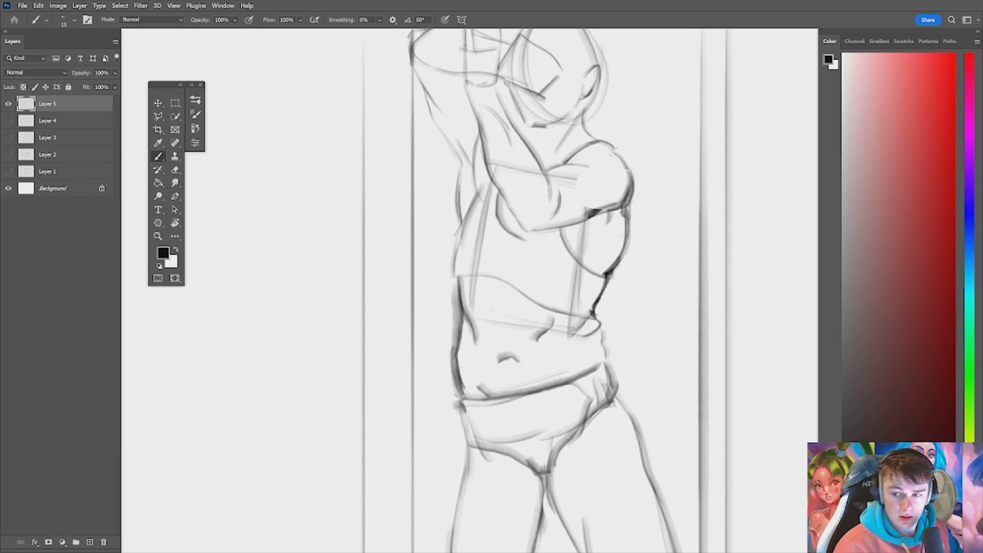
# Step: Clean up and redraw the underside of the right shoulder and upper arm where it meets the chest
pyautogui.moveTo(603, 213)
pyautogui.mouseDown()
pyautogui.moveTo(622, 209)
pyautogui.moveTo(631, 194)
pyautogui.moveTo(613, 205)
pyautogui.moveTo(629, 183)
pyautogui.moveTo(573, 218)
pyautogui.moveTo(628, 195)
pyautogui.mouseUp()
pyautogui.press('e')
pyautogui.press('b')
pyautogui.moveTo(611, 210); pyautogui.dragTo(620, 208)
pyautogui.press('e')
pyautogui.press('b')
pyautogui.moveTo(592, 216)
pyautogui.mouseDown()
pyautogui.moveTo(628, 198)
pyautogui.moveTo(616, 208)
pyautogui.moveTo(628, 210)
pyautogui.moveTo(630, 192)
pyautogui.moveTo(622, 206)
pyautogui.moveTo(564, 198)
pyautogui.moveTo(594, 220)
pyautogui.moveTo(645, 218)
pyautogui.moveTo(588, 215)
pyautogui.mouseUp()
pyautogui.press('e')
pyautogui.press('b')
# Step: Sketch the inner deltoid curve on the right shoulder, undoing an unwanted stroke
pyautogui.press('h')
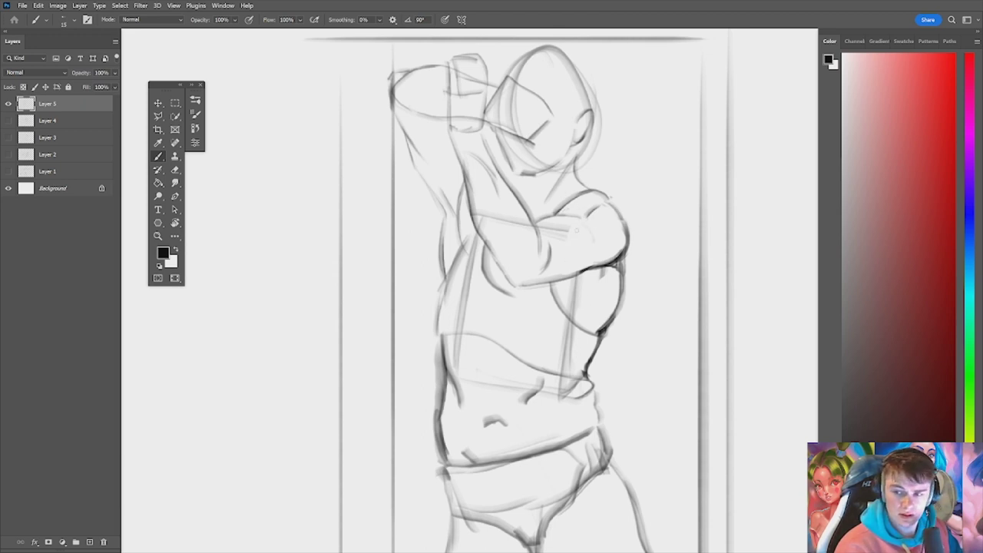
pyautogui.press('h')
pyautogui.moveTo(591, 238)
pyautogui.mouseDown()
pyautogui.moveTo(589, 217)
pyautogui.moveTo(596, 250)
pyautogui.moveTo(561, 240)
pyautogui.moveTo(636, 231)
pyautogui.moveTo(619, 222)
pyautogui.moveTo(615, 235)
pyautogui.mouseUp()
pyautogui.press('h')
pyautogui.hotkey('ctrl', 'z')
# Step: Reinforce the raised forearm's contour and block in the palm and wrist of its hand, undoing a finger stroke
pyautogui.press('z')
pyautogui.press('z')
pyautogui.press('b')
pyautogui.press('z')
pyautogui.press('b')
pyautogui.moveTo(664, 197)
pyautogui.mouseDown()
pyautogui.moveTo(619, 198)
pyautogui.moveTo(698, 201)
pyautogui.mouseUp()
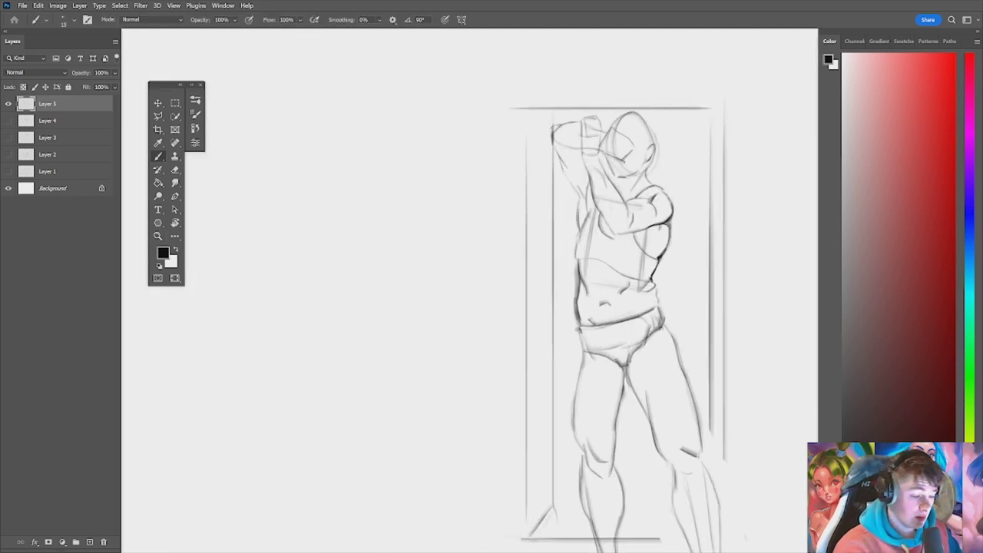
pyautogui.moveTo(610, 179); pyautogui.dragTo(627, 214)
pyautogui.moveTo(599, 158)
pyautogui.mouseDown()
pyautogui.moveTo(609, 176)
pyautogui.moveTo(595, 152)
pyautogui.mouseUp()
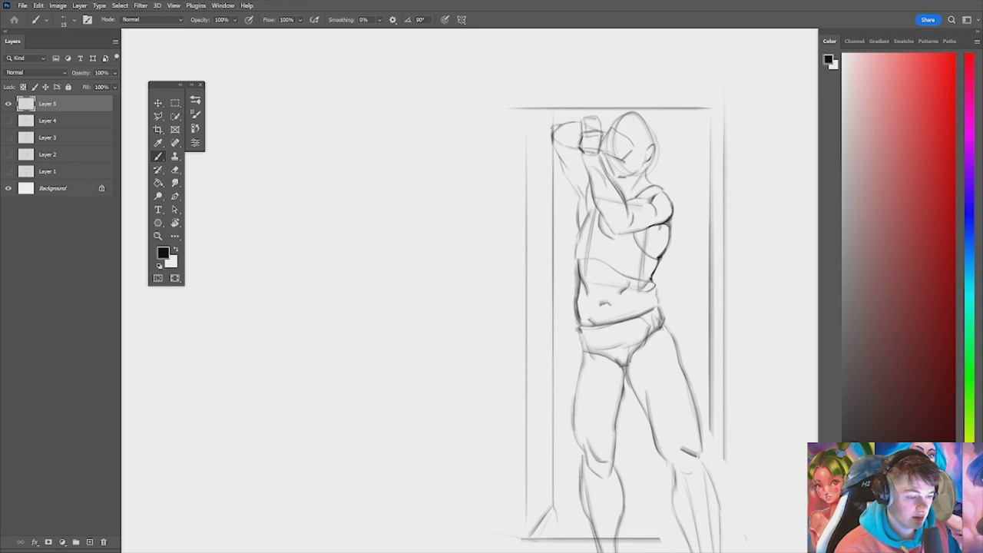
pyautogui.moveTo(583, 132)
pyautogui.mouseDown()
pyautogui.moveTo(585, 115)
pyautogui.moveTo(582, 130)
pyautogui.moveTo(612, 120)
pyautogui.moveTo(584, 118)
pyautogui.moveTo(595, 147)
pyautogui.moveTo(595, 122)
pyautogui.moveTo(581, 120)
pyautogui.mouseUp()
pyautogui.hotkey('ctrl', 'z')
# Step: Draw the fingers of the raised hand with a size 10 brush and erase the head outline beside it
pyautogui.press('[')
pyautogui.hotkey('ctrl', 'space')
pyautogui.moveTo(589, 154)
pyautogui.mouseDown()
pyautogui.moveTo(585, 135)
pyautogui.moveTo(605, 135)
pyautogui.mouseUp()
pyautogui.moveTo(605, 148); pyautogui.dragTo(602, 123)
pyautogui.moveTo(601, 151)
pyautogui.mouseDown()
pyautogui.moveTo(600, 126)
pyautogui.moveTo(666, 170)
pyautogui.mouseUp()
pyautogui.press('e')
pyautogui.press('b')
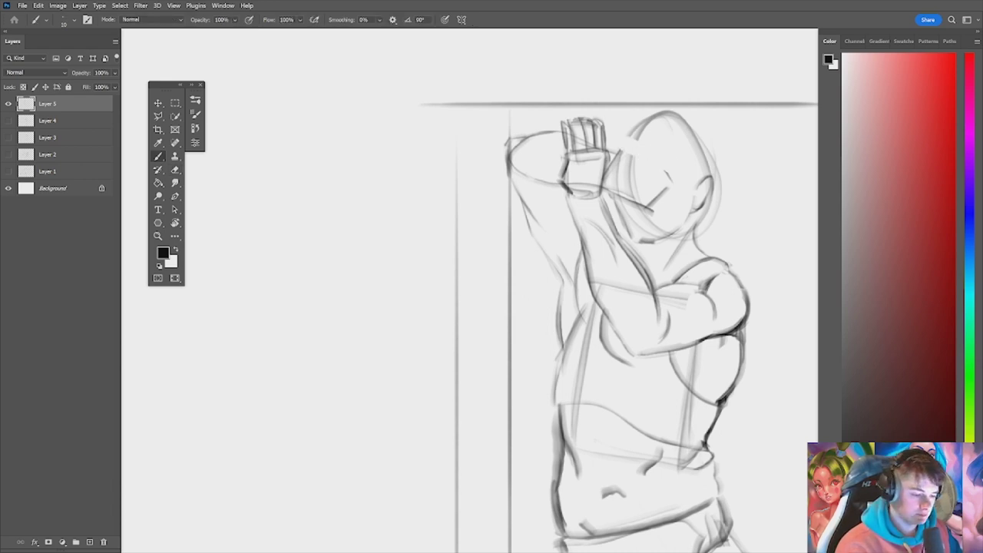
# Step: Sketch the second hand in front of the face with wrist and palm edges, erasing overlapping lines
pyautogui.moveTo(624, 160); pyautogui.dragTo(616, 189)
pyautogui.moveTo(622, 157)
pyautogui.mouseDown()
pyautogui.moveTo(615, 182)
pyautogui.moveTo(634, 202)
pyautogui.mouseUp()
pyautogui.moveTo(654, 167); pyautogui.dragTo(640, 192)
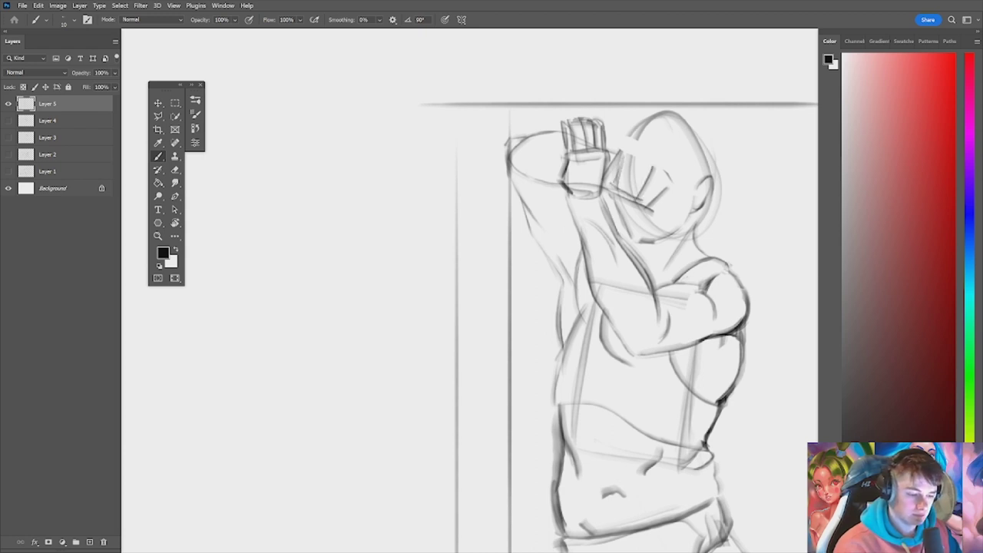
pyautogui.moveTo(622, 153)
pyautogui.mouseDown()
pyautogui.moveTo(656, 163)
pyautogui.moveTo(646, 156)
pyautogui.moveTo(659, 172)
pyautogui.moveTo(638, 211)
pyautogui.moveTo(666, 189)
pyautogui.mouseUp()
pyautogui.press('e')
pyautogui.press('b')
# Step: Draw a slanted brow line across the head and a short face line running down below the hand
pyautogui.hotkey('ctrl', 'space')
pyautogui.moveTo(606, 323)
pyautogui.mouseDown()
pyautogui.moveTo(530, 323)
pyautogui.moveTo(584, 323)
pyautogui.mouseUp()
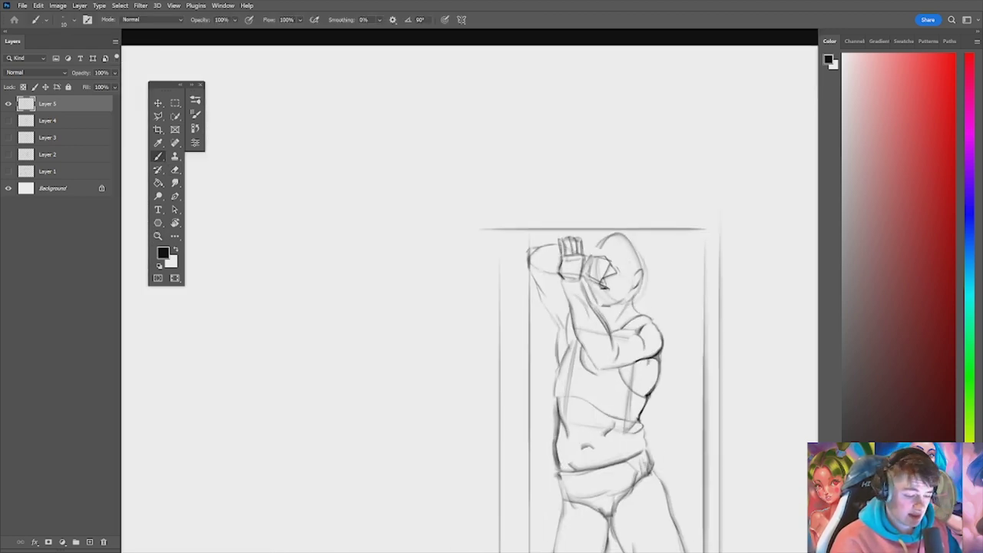
pyautogui.moveTo(616, 267); pyautogui.dragTo(645, 260)
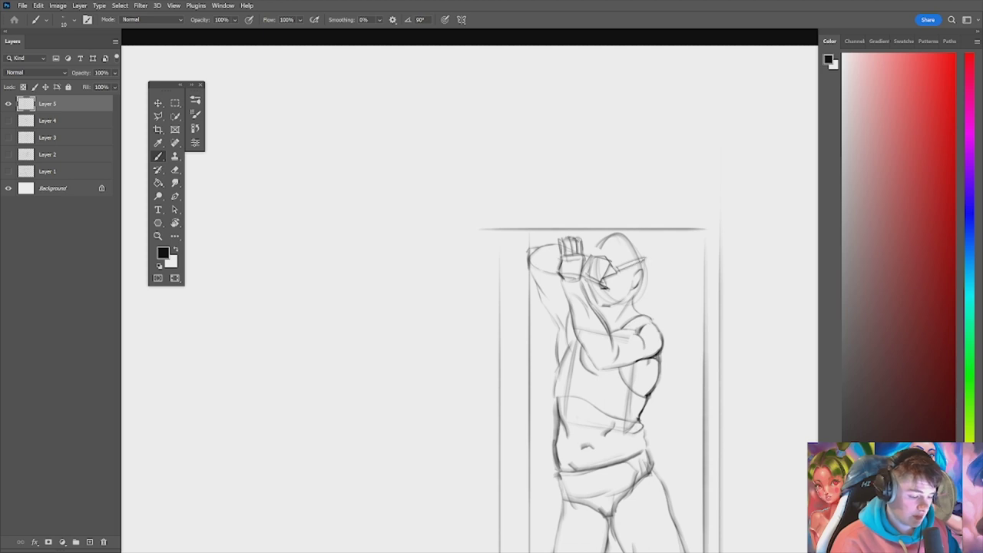
pyautogui.moveTo(604, 289); pyautogui.dragTo(612, 312)
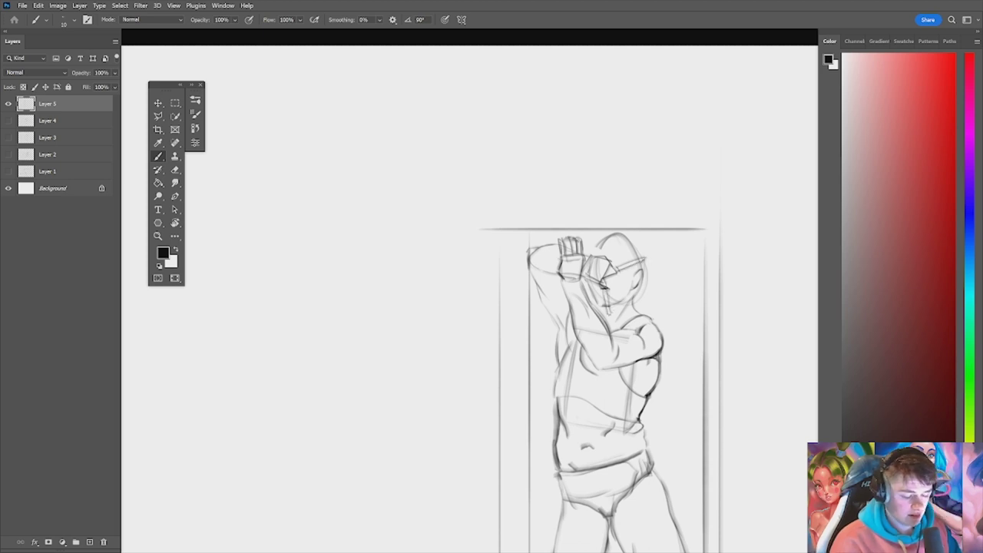
# Step: Draw a long straight diagonal line from the head downward past the right guide lines
pyautogui.moveTo(710, 348)
pyautogui.mouseDown()
pyautogui.moveTo(584, 238)
pyautogui.moveTo(675, 281)
pyautogui.mouseUp()
pyautogui.scroll(-5, 583, 238)
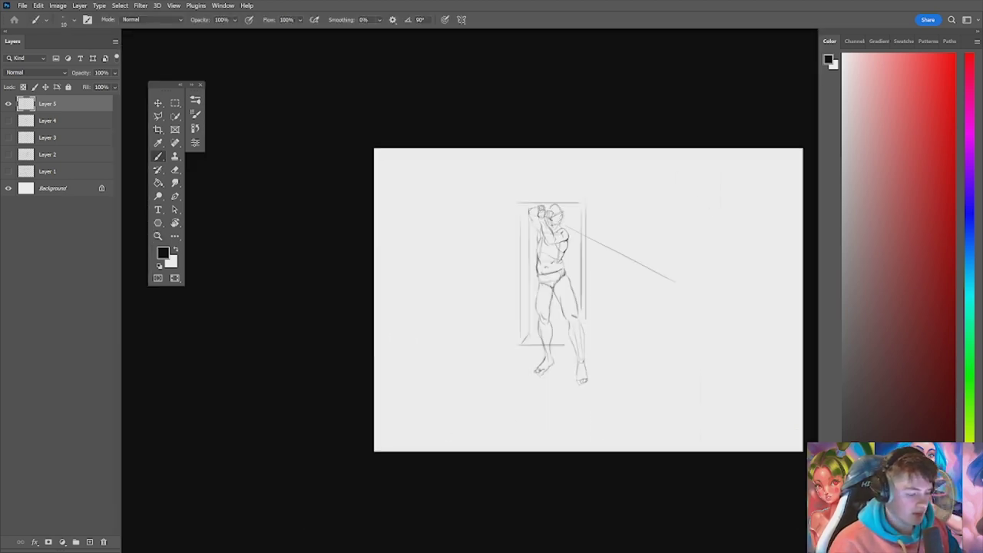
pyautogui.hotkey('ctrl', '+')
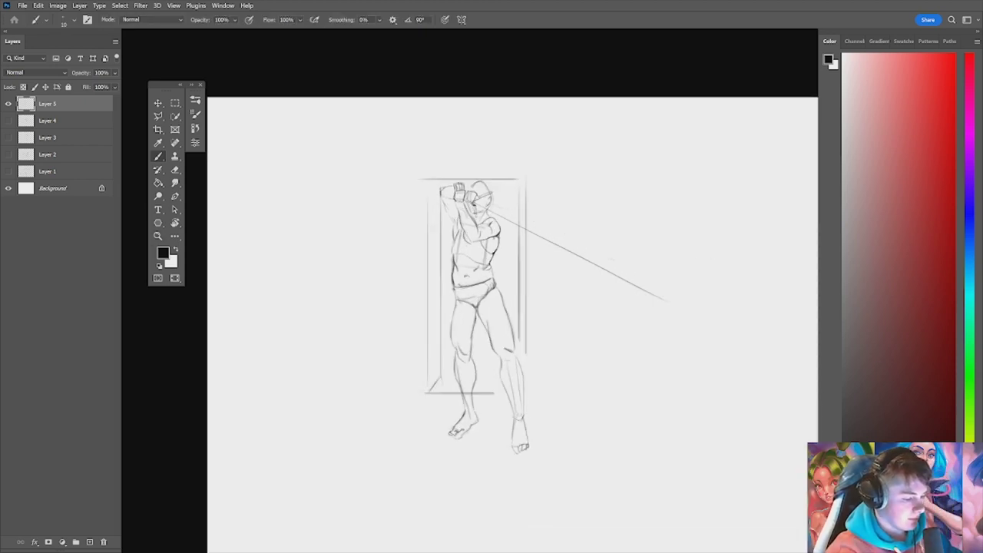
# Step: Draw a second long edge parallel to the diagonal line, trim the overshooting ends, and close the sword blade with a pointed tip
pyautogui.moveTo(513, 214)
pyautogui.mouseDown()
pyautogui.moveTo(634, 269)
pyautogui.moveTo(626, 278)
pyautogui.mouseUp()
pyautogui.press('e')
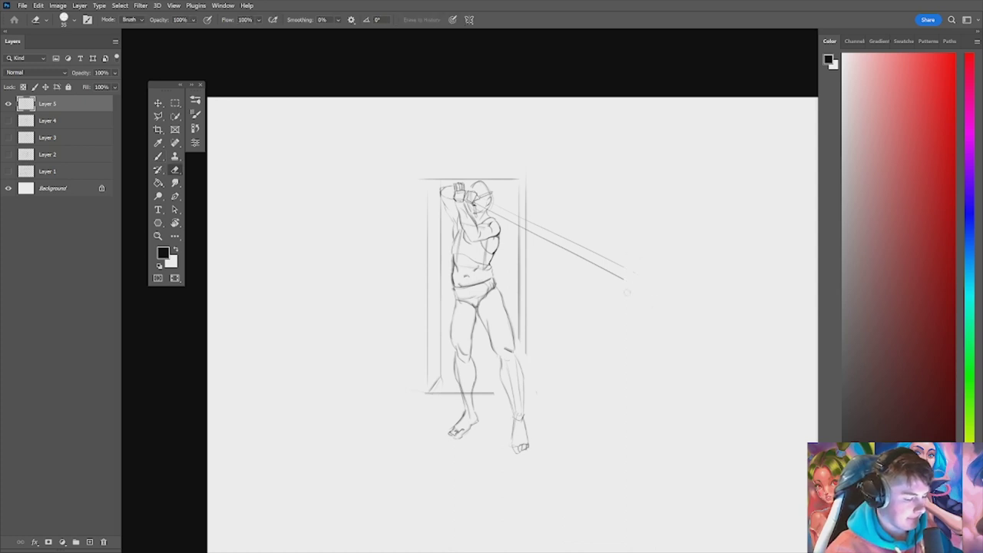
pyautogui.press('b')
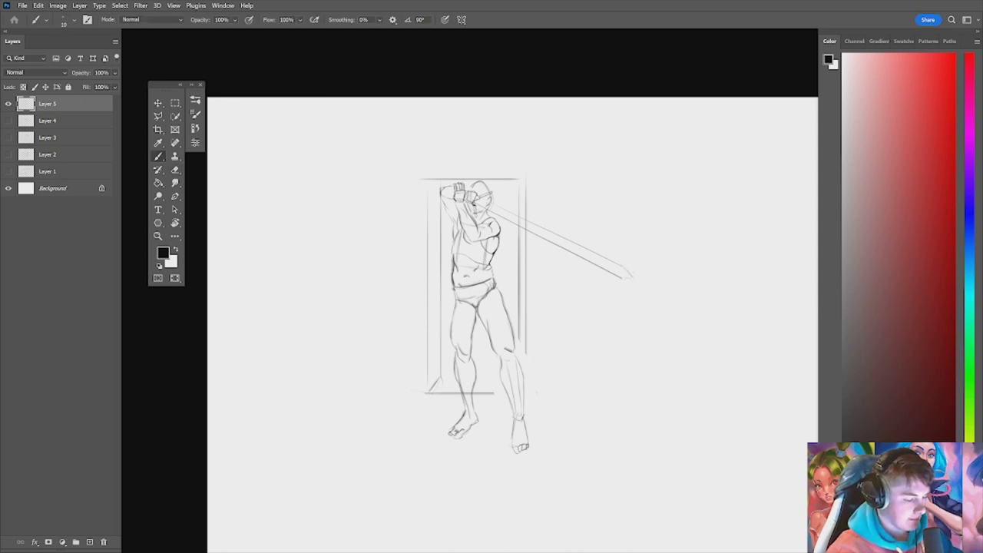
# Step: Draw the sword's handle and small round pommel behind the raised hand, erasing the guide lines that cross them
pyautogui.moveTo(597, 221)
pyautogui.mouseDown()
pyautogui.moveTo(530, 211)
pyautogui.moveTo(668, 208)
pyautogui.mouseUp()
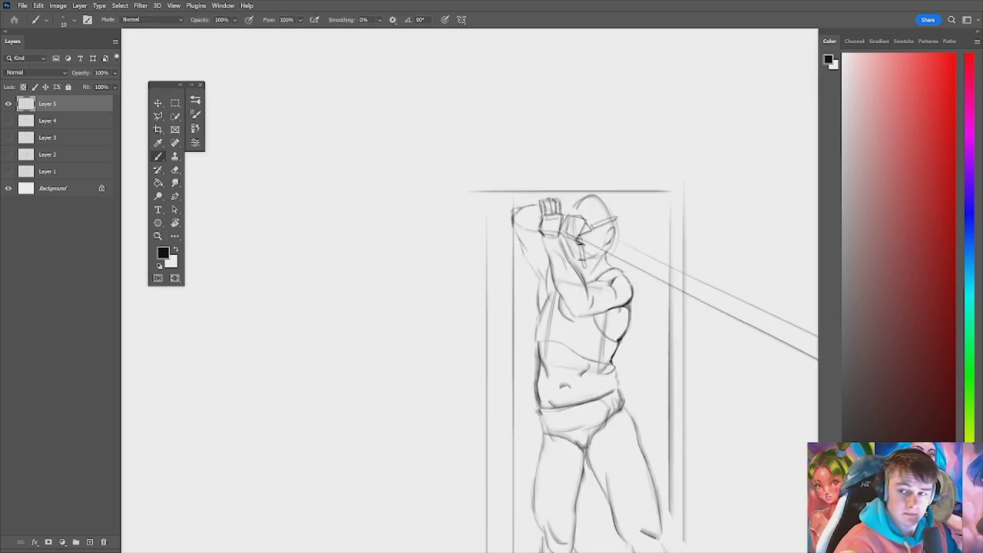
pyautogui.moveTo(538, 206); pyautogui.dragTo(517, 193)
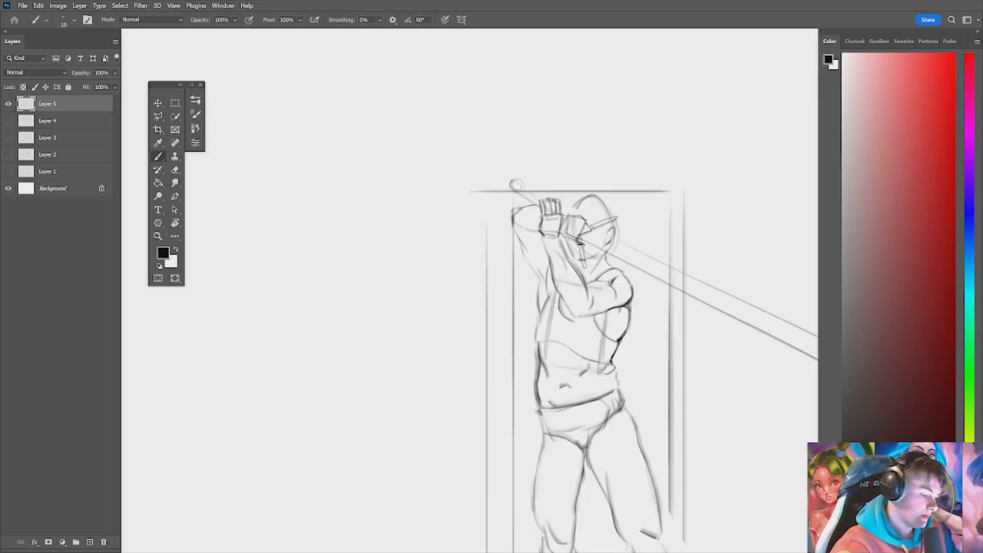
pyautogui.moveTo(525, 188)
pyautogui.mouseDown()
pyautogui.moveTo(539, 199)
pyautogui.moveTo(513, 198)
pyautogui.moveTo(521, 195)
pyautogui.mouseUp()
pyautogui.press('e')
pyautogui.press('b')
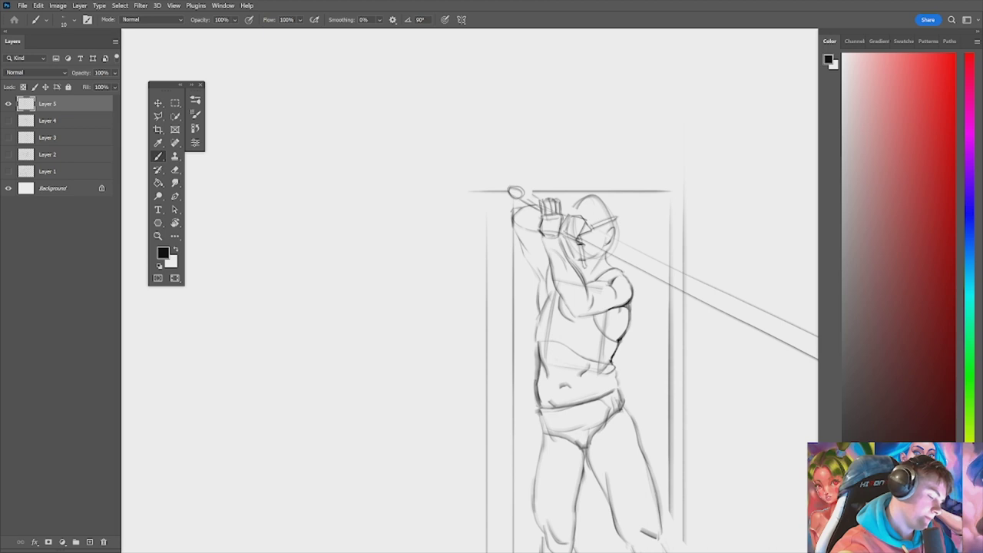
pyautogui.press('e')
pyautogui.moveTo(532, 197)
pyautogui.mouseDown()
pyautogui.moveTo(559, 195)
pyautogui.moveTo(488, 223)
pyautogui.mouseUp()
# Step: Sketch a light angular outline around the back of the standing figure's head, extending toward the sword blade
pyautogui.press('b')
pyautogui.press('z')
pyautogui.press('b')
pyautogui.press('z')
pyautogui.moveTo(633, 222); pyautogui.dragTo(655, 222)
pyautogui.moveTo(548, 139); pyautogui.dragTo(596, 154)
pyautogui.press('b')
pyautogui.moveTo(545, 170); pyautogui.dragTo(573, 201)
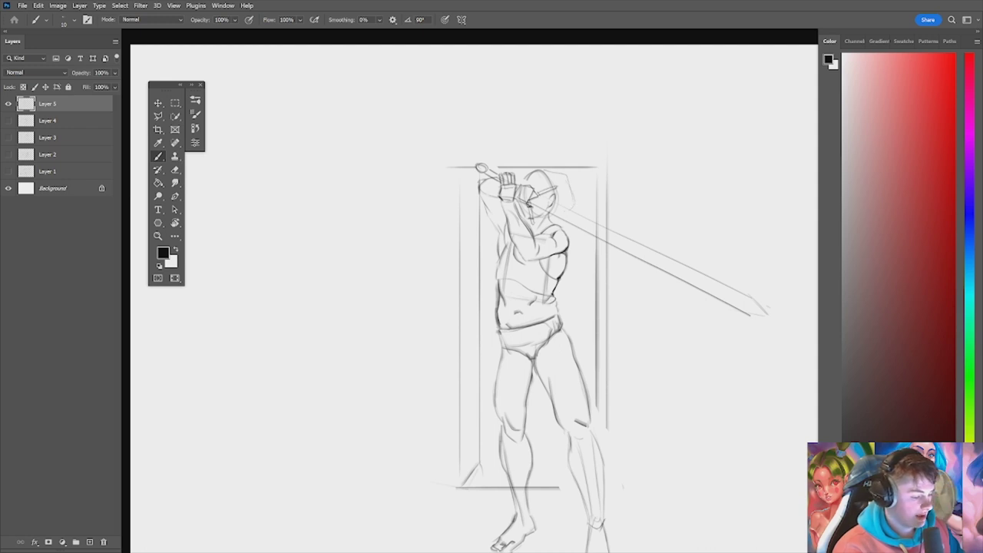
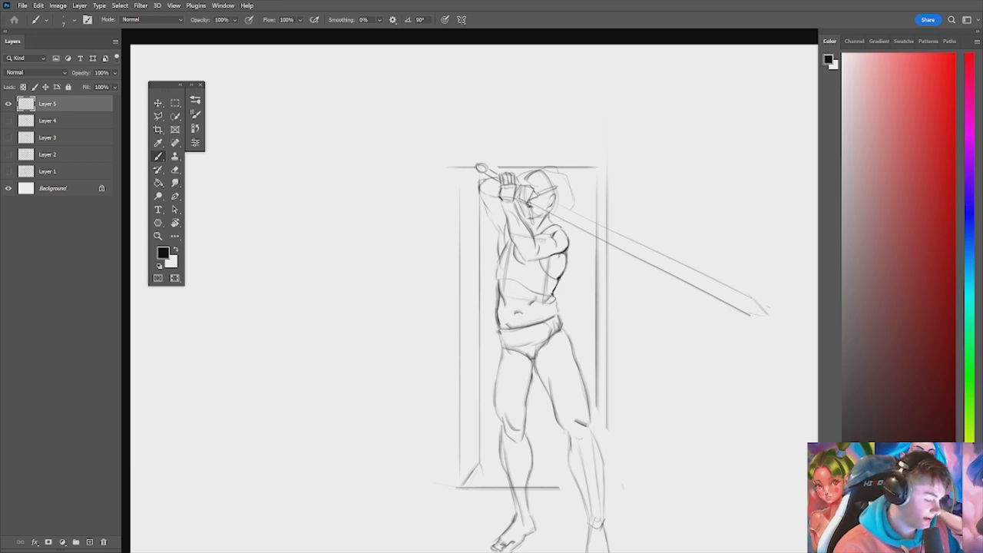
pyautogui.moveTo(559, 277)
pyautogui.mouseDown()
pyautogui.moveTo(500, 276)
pyautogui.moveTo(576, 274)
pyautogui.mouseUp()
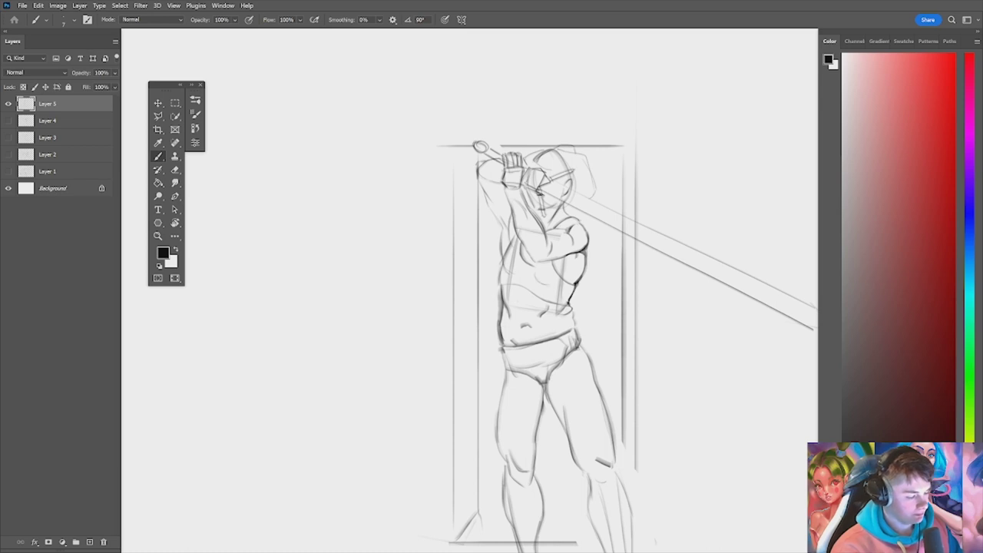
pyautogui.press('f')
pyautogui.moveTo(668, 296); pyautogui.dragTo(698, 371)
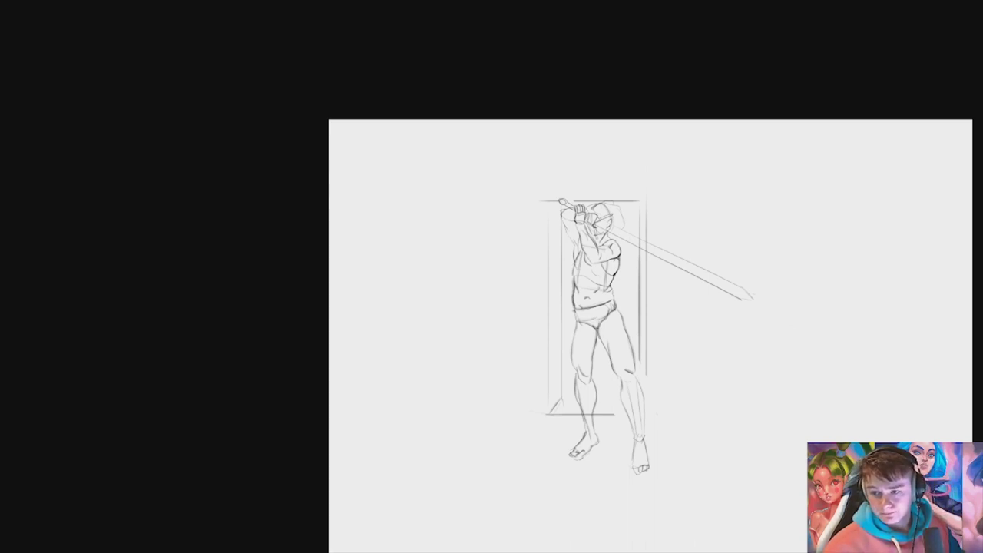
pyautogui.press('f')
pyautogui.press('f')
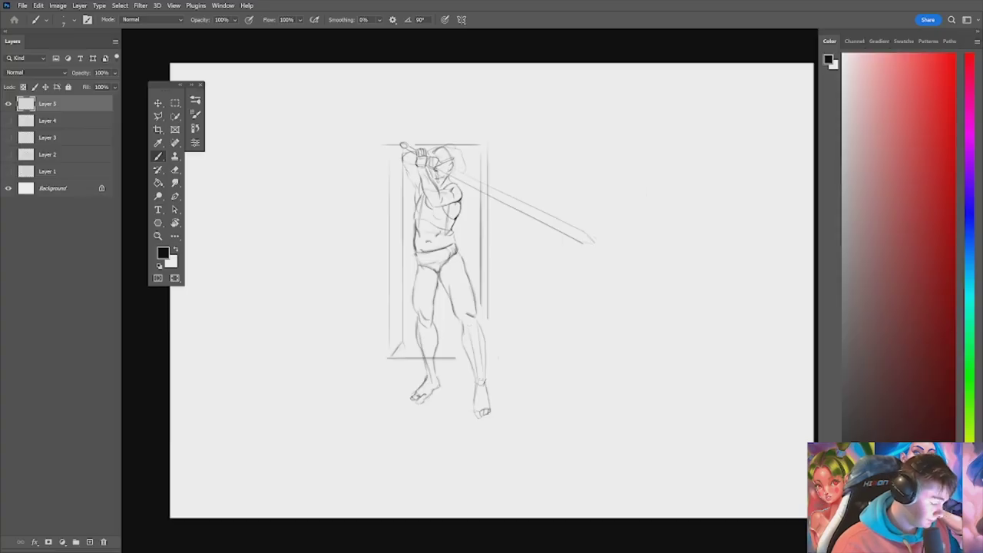
# Step: Hide Layer 5 and add a new empty layer above it for the next sketch
pyautogui.moveTo(602, 213); pyautogui.dragTo(586, 217)
pyautogui.click(8, 107)
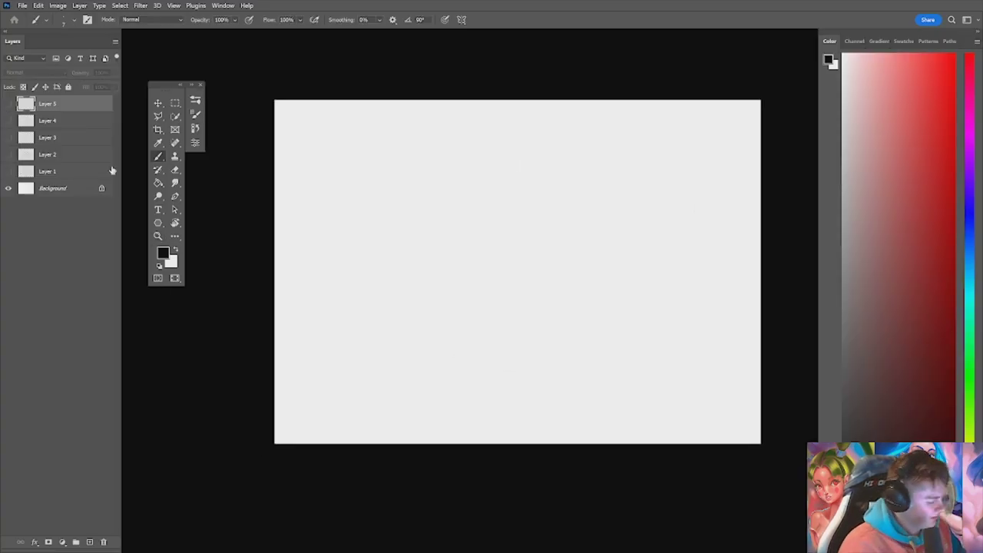
pyautogui.click(89, 543)
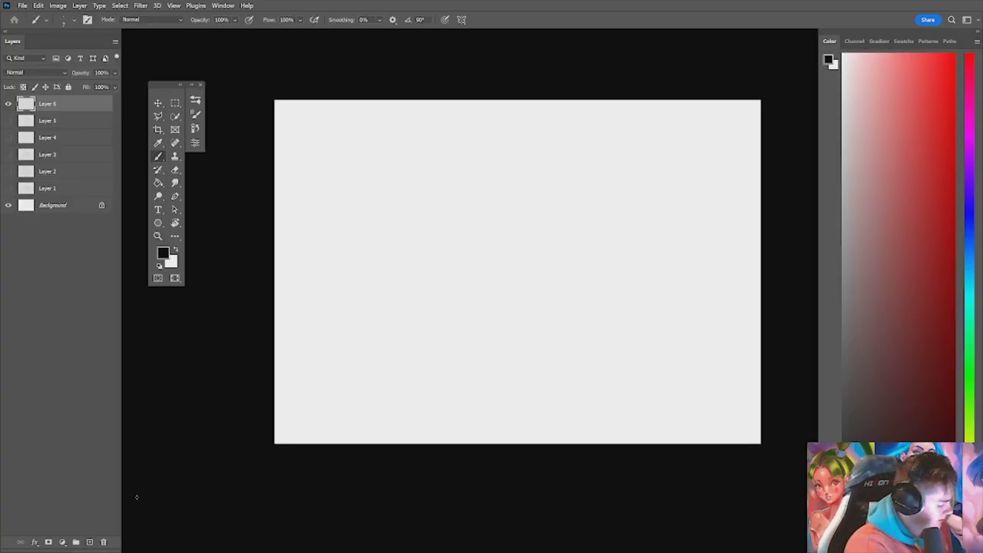
# Step: Draw a thin rectangular frame in the upper-middle part of the canvas on the new layer
pyautogui.scroll(3, 496, 235)
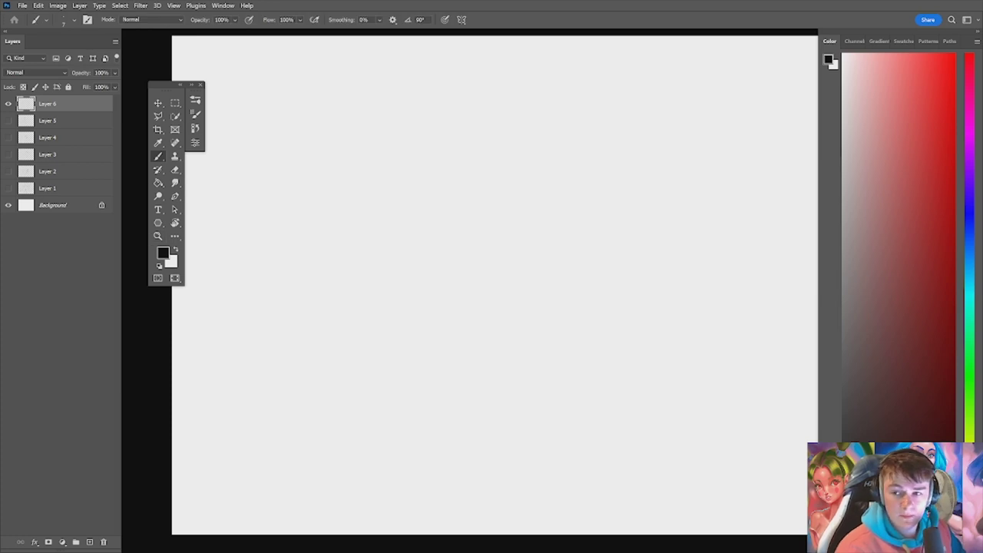
pyautogui.scroll(-1, 507, 253)
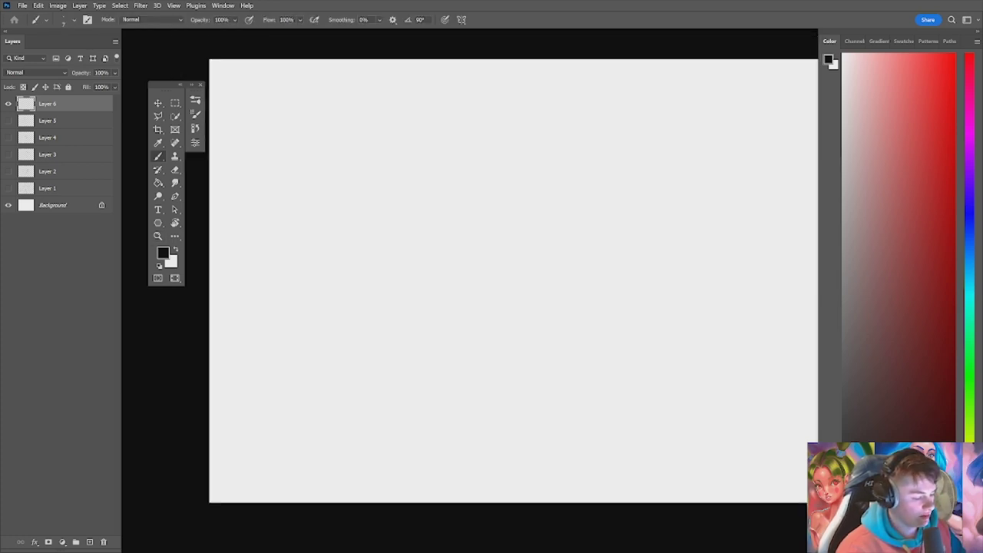
pyautogui.moveTo(582, 165); pyautogui.dragTo(584, 315)
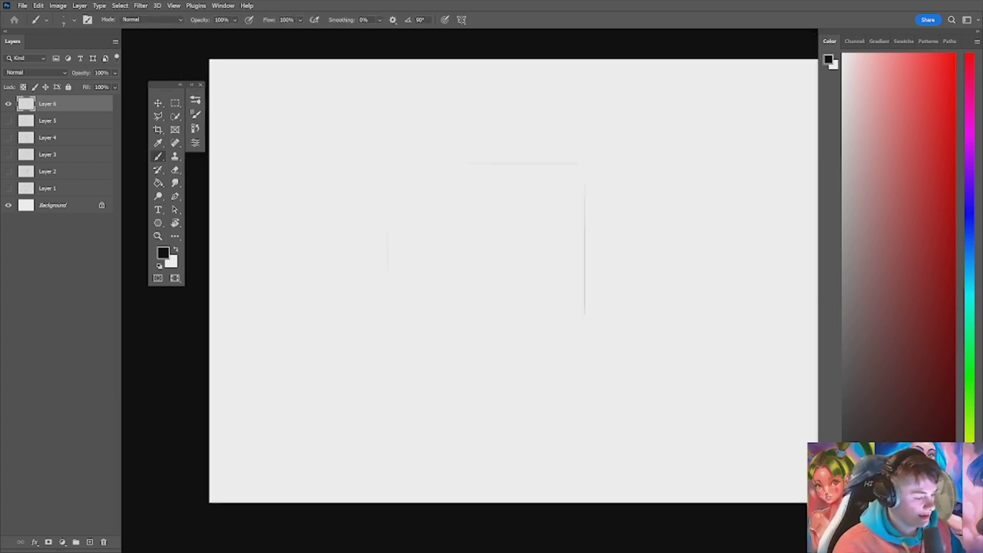
pyautogui.moveTo(403, 295); pyautogui.dragTo(584, 295)
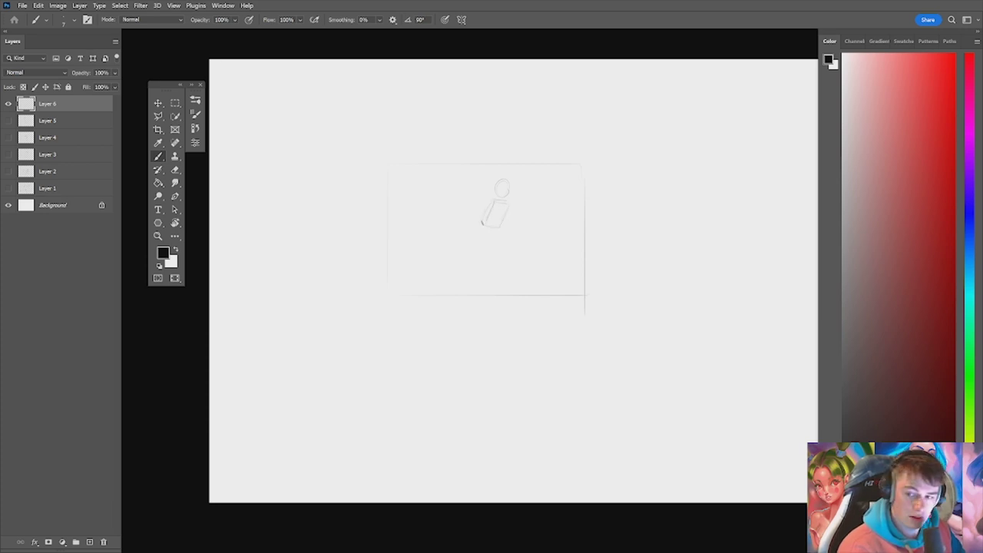
# Step: Sketch a small head oval, tilted torso box and faint leg curves inside the frame, with a horizontal line across at head height
pyautogui.moveTo(508, 184); pyautogui.dragTo(499, 197)
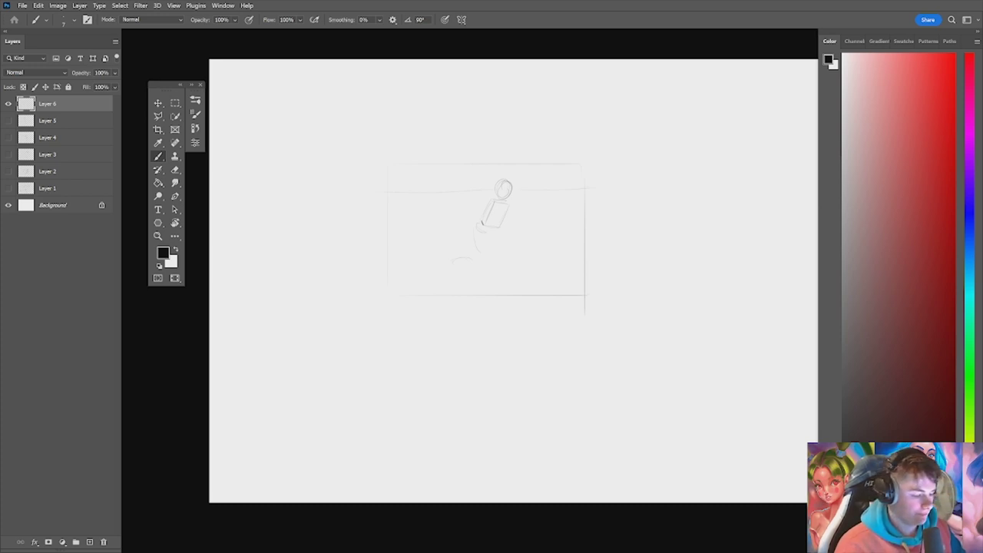
pyautogui.hotkey('ctrl', 'space')
pyautogui.moveTo(503, 203); pyautogui.dragTo(509, 202)
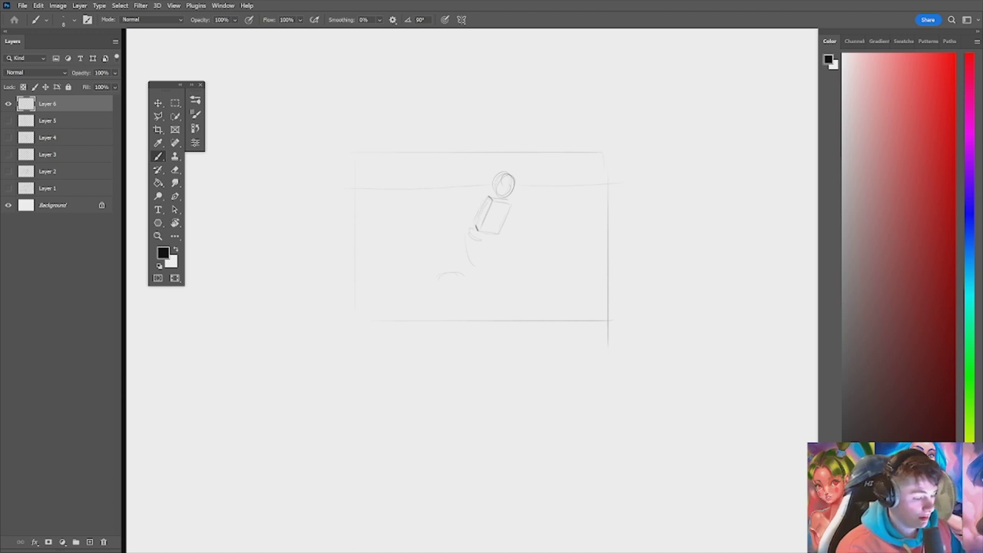
pyautogui.hotkey('ctrl', 'space')
pyautogui.moveTo(547, 211); pyautogui.dragTo(521, 222)
pyautogui.press('space')
pyautogui.moveTo(577, 249)
pyautogui.mouseDown()
pyautogui.moveTo(496, 296)
pyautogui.moveTo(514, 281)
pyautogui.mouseUp()
pyautogui.hotkey('ctrl', 'space')
pyautogui.hotkey('ctrl', 'space')
pyautogui.moveTo(471, 239)
pyautogui.mouseDown()
pyautogui.moveTo(423, 239)
pyautogui.moveTo(503, 238)
pyautogui.mouseUp()
pyautogui.hotkey('ctrl', 'space')
pyautogui.hotkey('ctrl', 'space')
pyautogui.press('b')
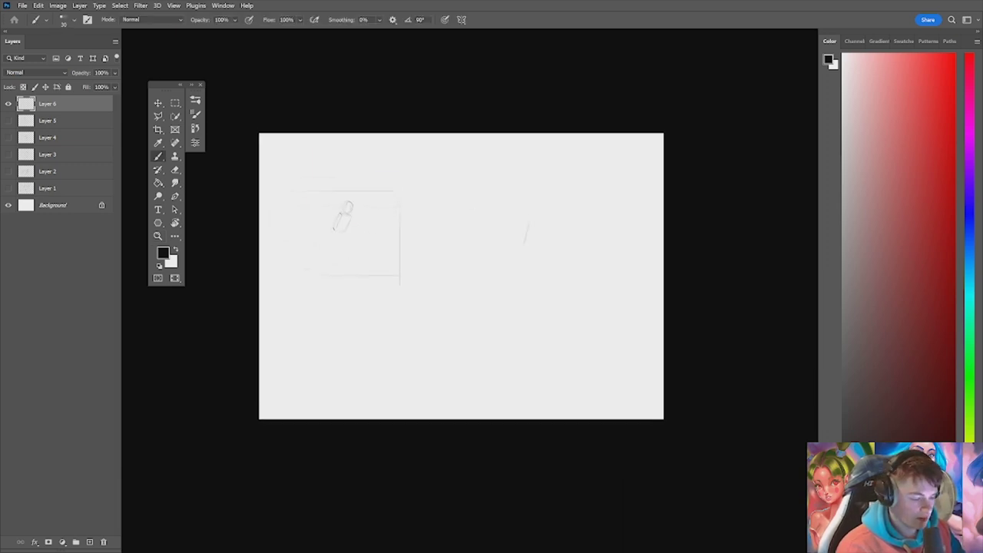
pyautogui.moveTo(530, 219); pyautogui.dragTo(530, 248)
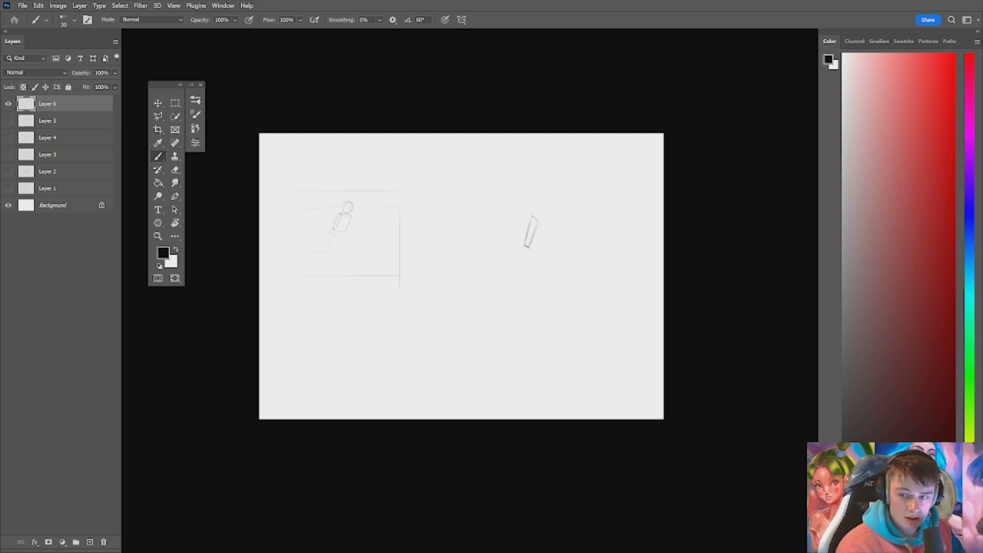
pyautogui.press('e')
pyautogui.scroll(1, 530, 230)
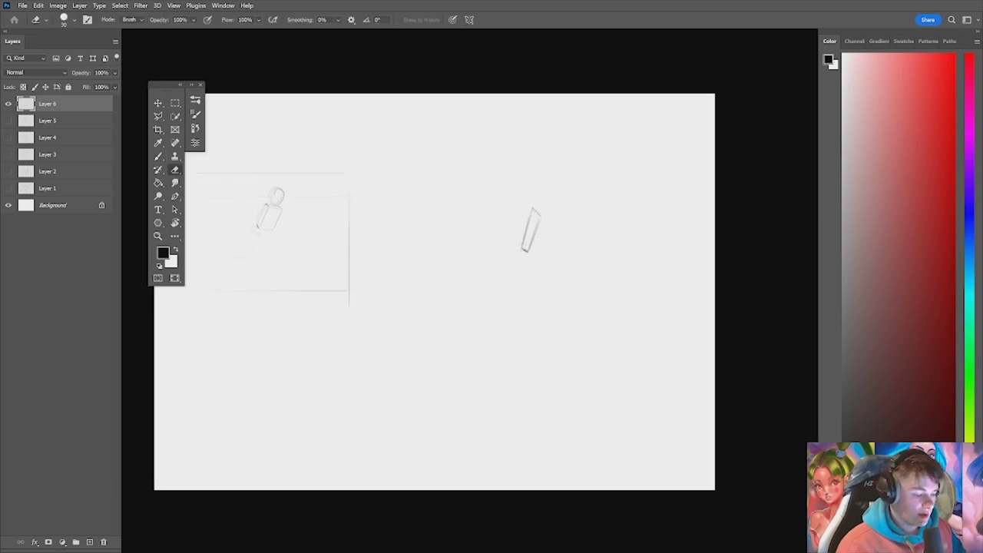
pyautogui.moveTo(524, 217)
pyautogui.mouseDown()
pyautogui.moveTo(528, 250)
pyautogui.moveTo(533, 223)
pyautogui.moveTo(529, 254)
pyautogui.mouseUp()
# Step: Draw the torso's narrow side plane right of the frame with two curved upright lines, closing both ends with a size 30 brush
pyautogui.press('b')
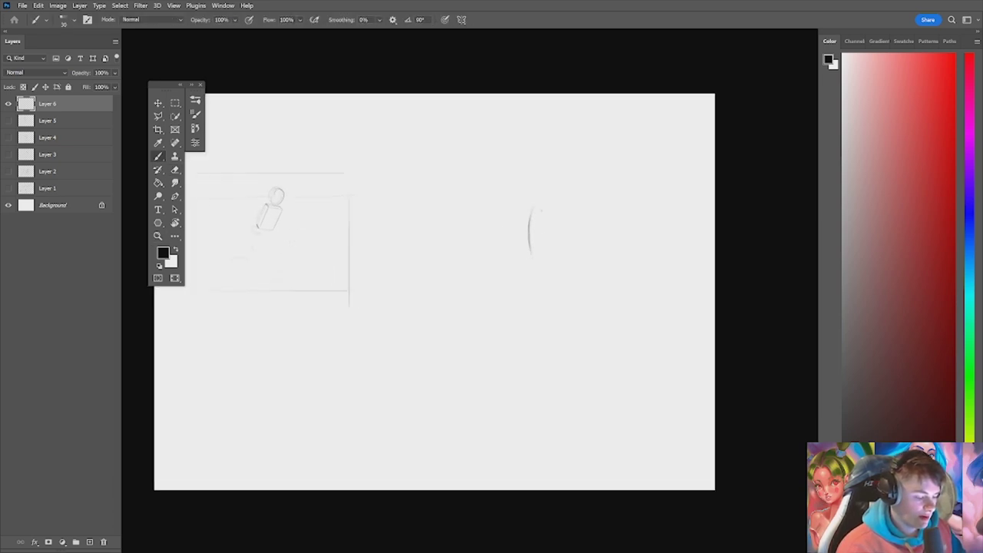
pyautogui.moveTo(538, 211); pyautogui.dragTo(539, 246)
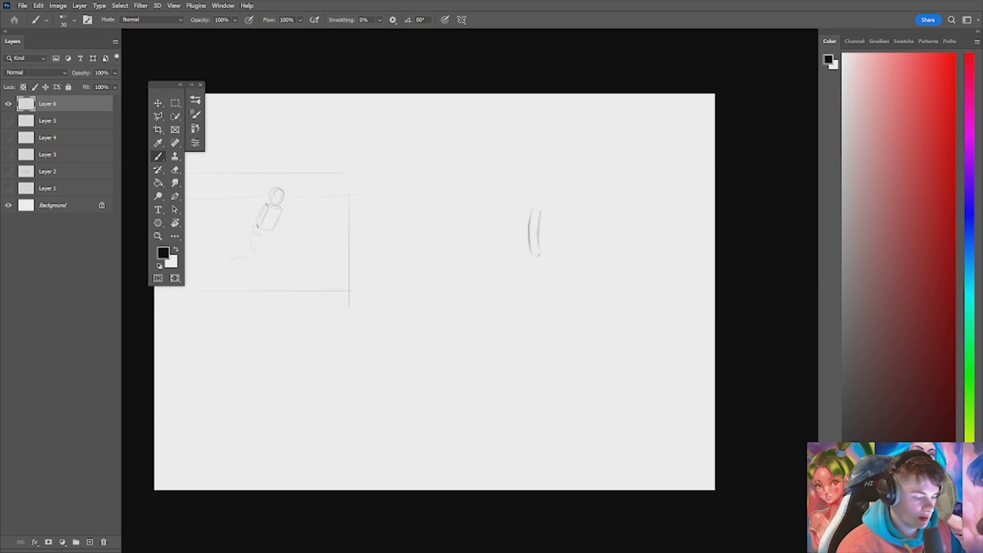
pyautogui.moveTo(533, 212); pyautogui.dragTo(539, 206)
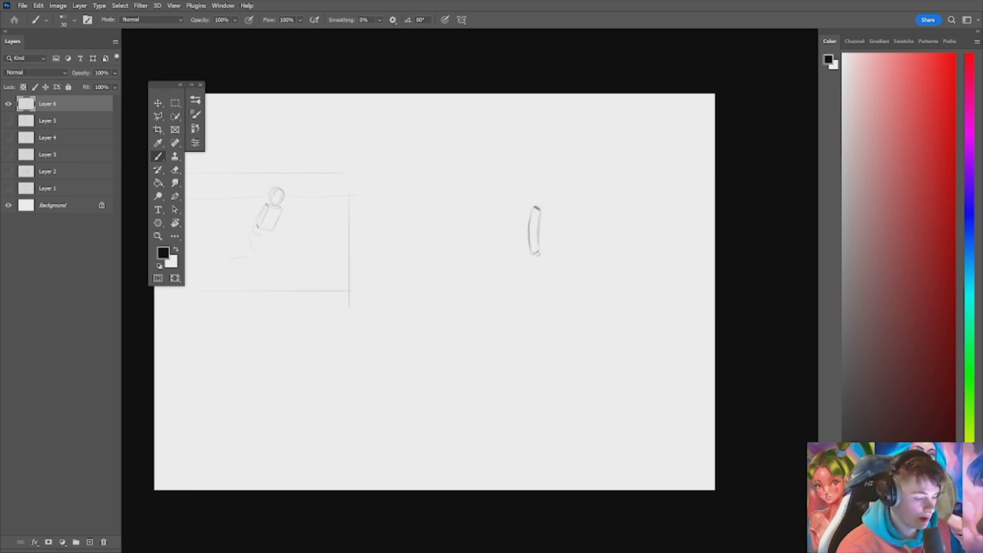
pyautogui.moveTo(532, 252); pyautogui.dragTo(538, 255)
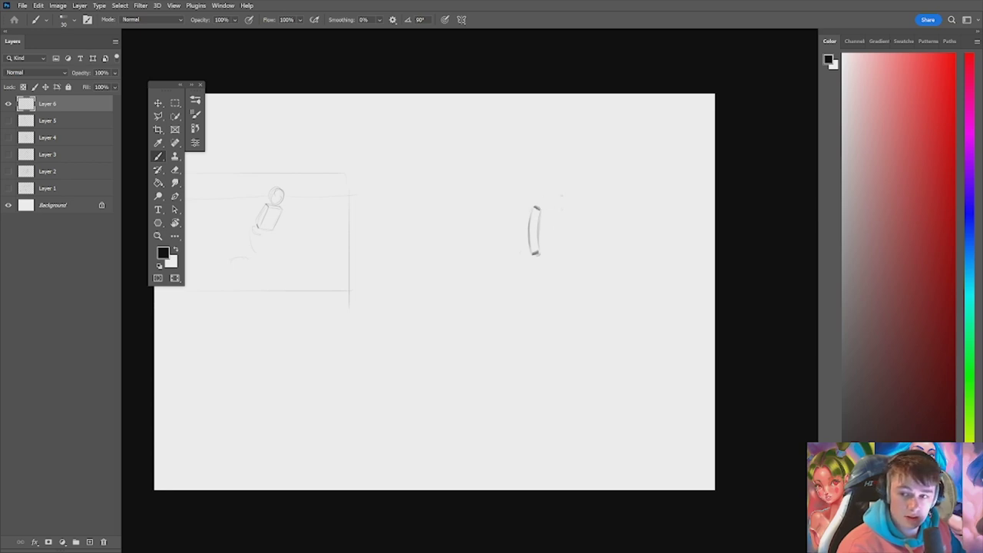
# Step: Extend the side plane into a torso box by drawing the front face's slanted upper edge, lower edge and far upright edge
pyautogui.moveTo(540, 211); pyautogui.dragTo(569, 216)
pyautogui.hotkey('ctrl', 'z')
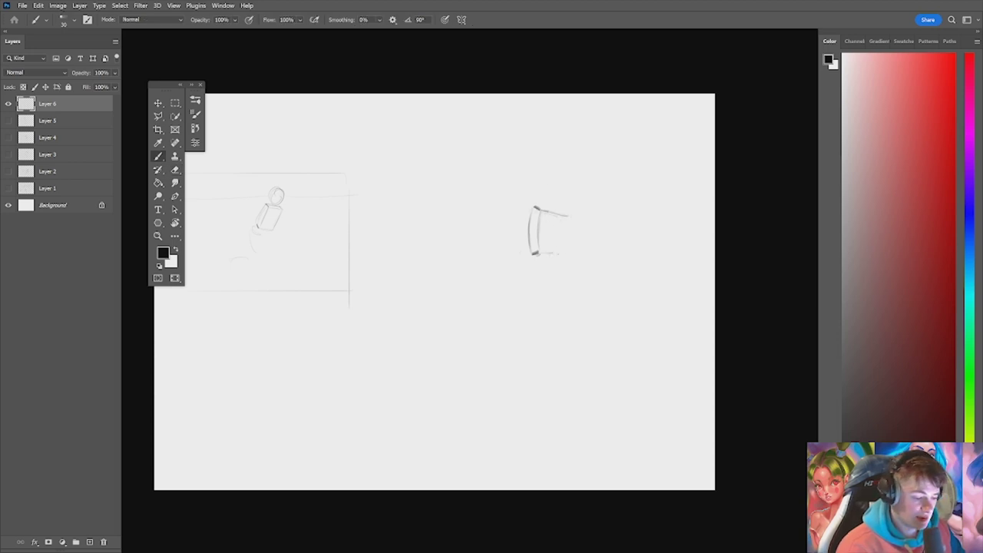
pyautogui.moveTo(538, 254); pyautogui.dragTo(565, 254)
pyautogui.moveTo(562, 216); pyautogui.dragTo(563, 254)
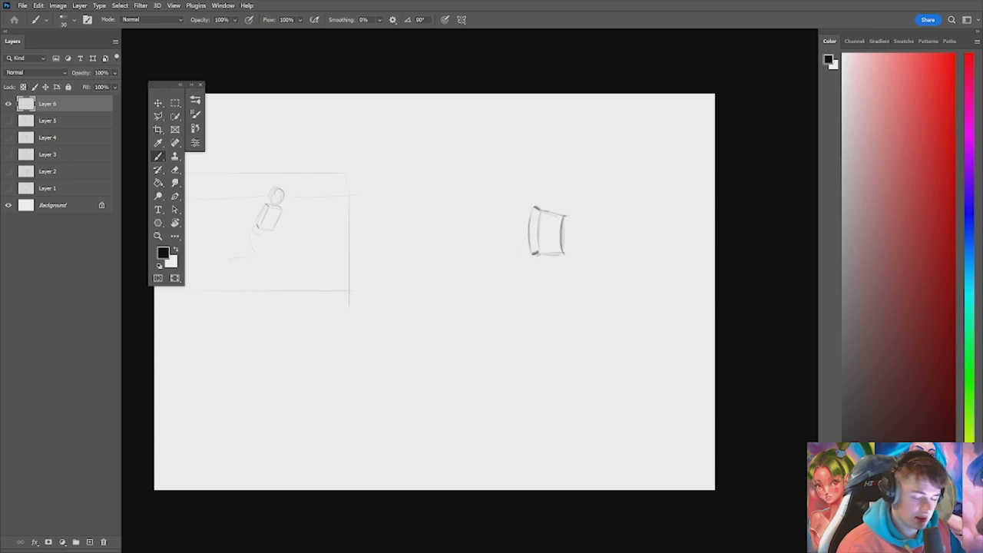
# Step: Replace the torso box's far upright edge with one bowed outward, and add a thin top plane
pyautogui.press('e')
pyautogui.moveTo(563, 218); pyautogui.dragTo(562, 252)
pyautogui.press('b')
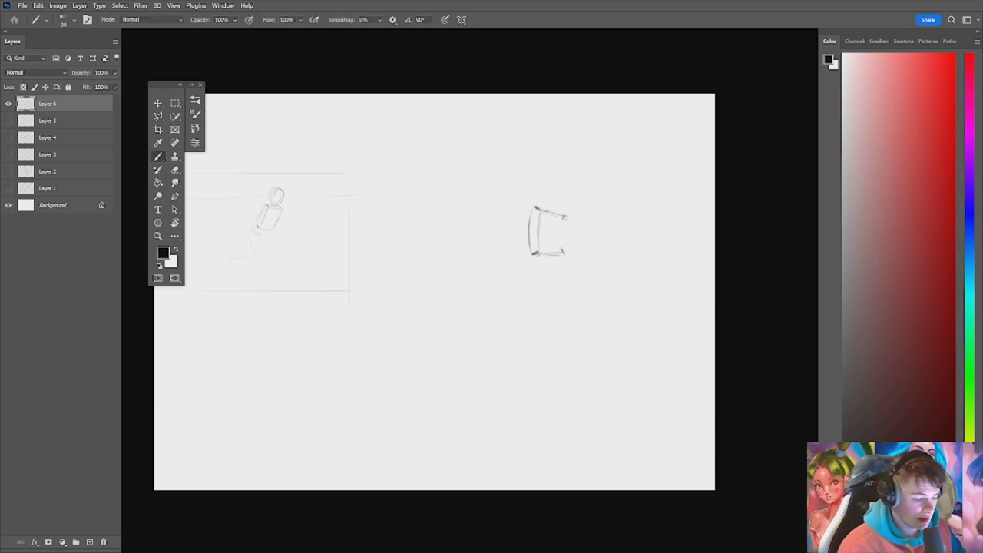
pyautogui.moveTo(567, 215); pyautogui.dragTo(565, 254)
pyautogui.press('e')
pyautogui.press('b')
pyautogui.press('e')
pyautogui.press('b')
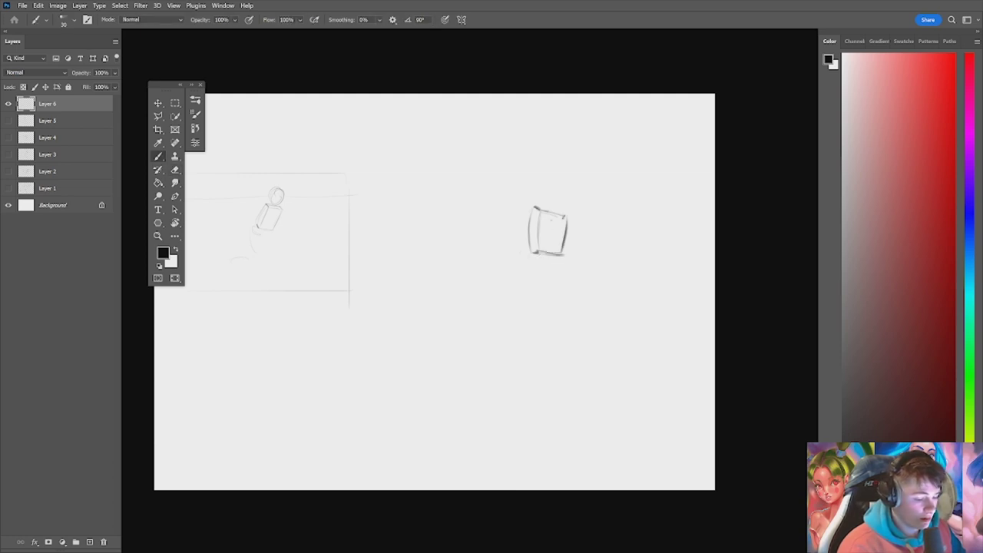
pyautogui.moveTo(535, 208); pyautogui.dragTo(567, 216)
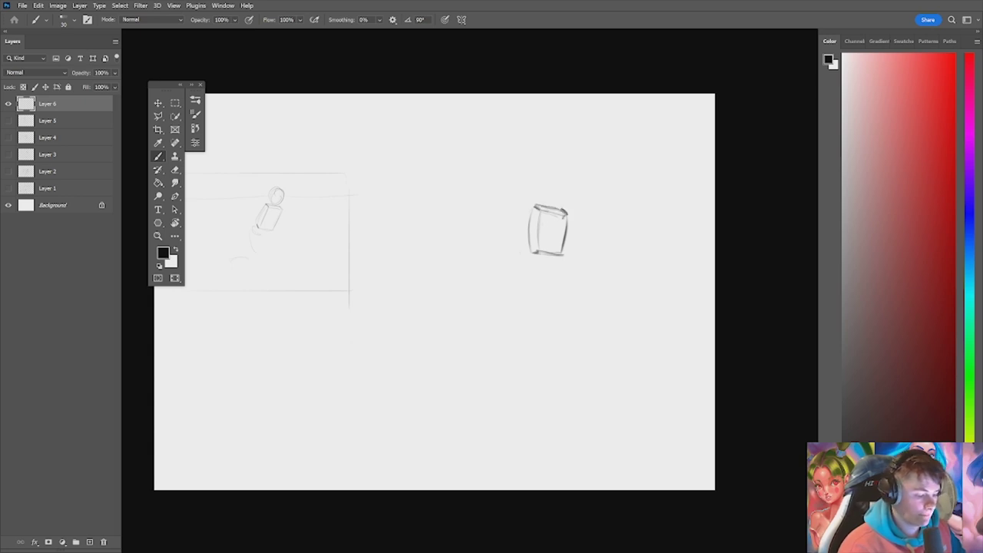
# Step: Sketch the supporting leg below the torso box with thigh, calf and forward-pointing foot, plus the bent rear leg's outline
pyautogui.moveTo(527, 262)
pyautogui.mouseDown()
pyautogui.moveTo(550, 296)
pyautogui.moveTo(559, 292)
pyautogui.moveTo(553, 348)
pyautogui.mouseUp()
pyautogui.moveTo(559, 304)
pyautogui.mouseDown()
pyautogui.moveTo(556, 342)
pyautogui.moveTo(549, 339)
pyautogui.mouseUp()
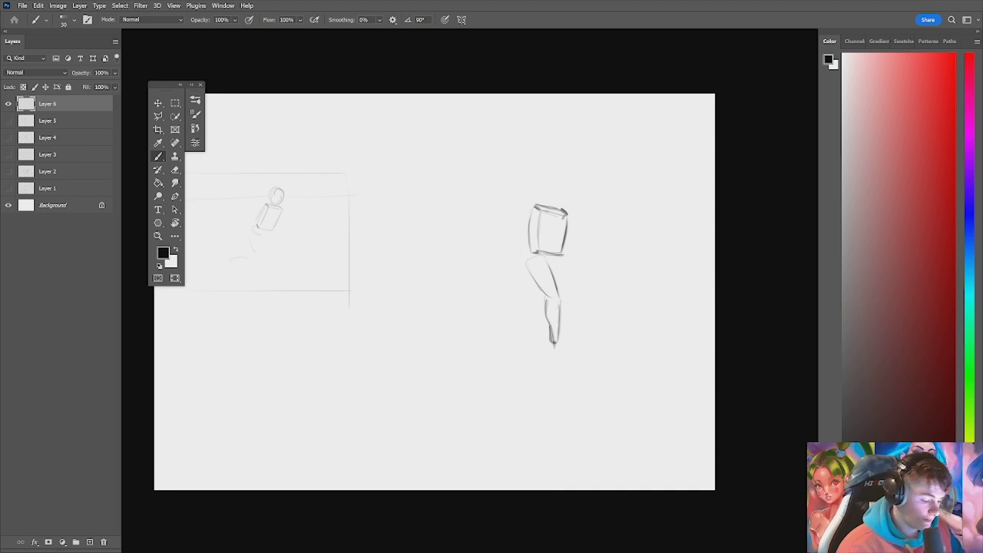
pyautogui.moveTo(559, 304)
pyautogui.mouseDown()
pyautogui.moveTo(548, 353)
pyautogui.moveTo(586, 358)
pyautogui.mouseUp()
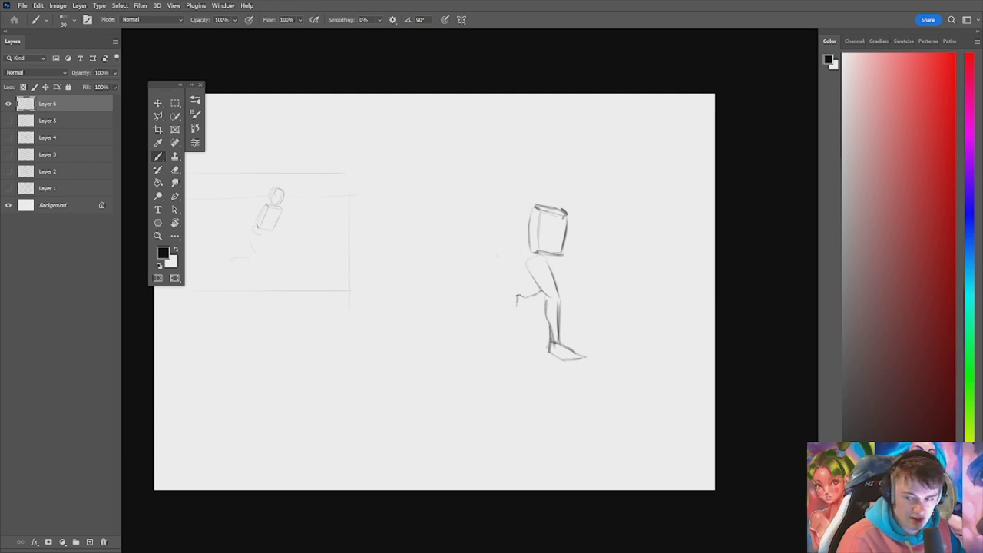
# Step: Draw the raised rear foot, enlarge the brush to about size 90, and shade the rear foot and lower leg
pyautogui.moveTo(517, 303); pyautogui.dragTo(513, 311)
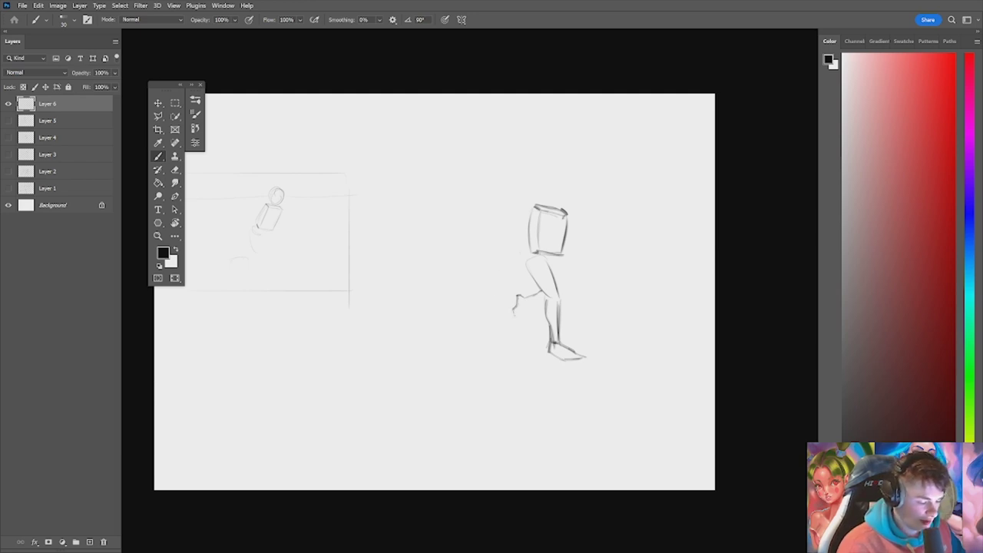
pyautogui.press(']')
pyautogui.press(']')
pyautogui.press(']')
pyautogui.press(']')
pyautogui.press(']')
pyautogui.press(']')
pyautogui.press(']')
pyautogui.press(']')
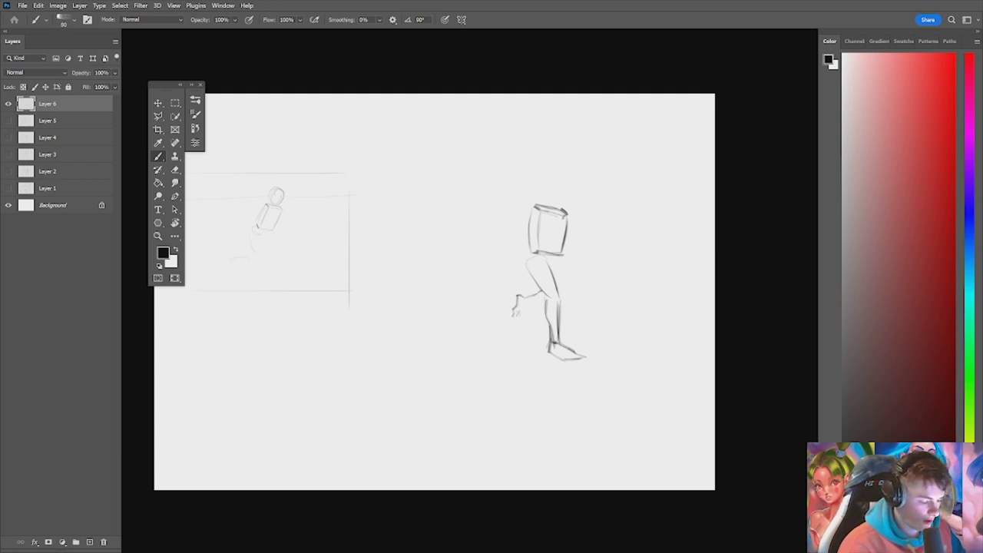
pyautogui.moveTo(521, 302)
pyautogui.mouseDown()
pyautogui.moveTo(517, 314)
pyautogui.moveTo(548, 295)
pyautogui.moveTo(515, 311)
pyautogui.mouseUp()
pyautogui.moveTo(516, 307); pyautogui.dragTo(541, 301)
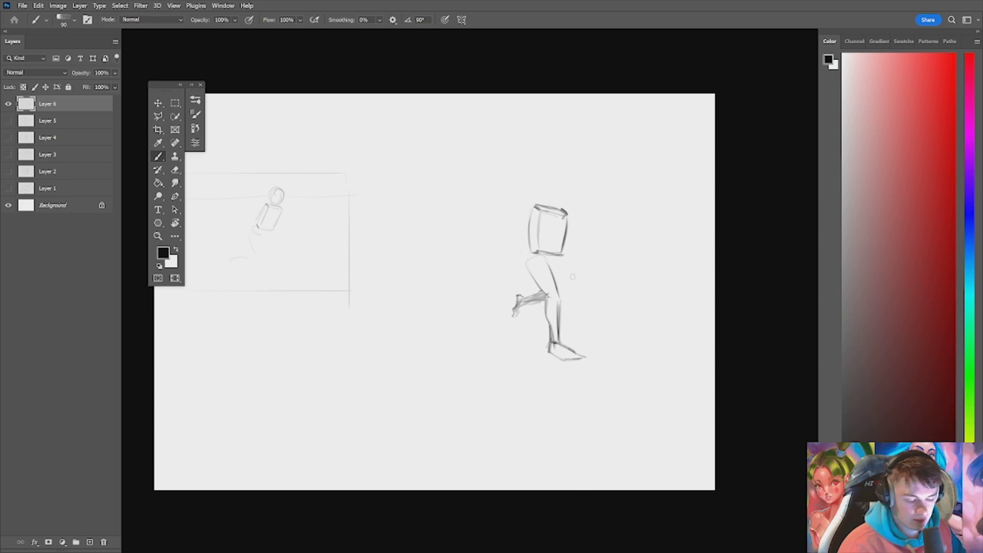
# Step: Enlarge the brush to size 200 and shade the far leg's thigh below the torso box
pyautogui.press(']')
pyautogui.press(']')
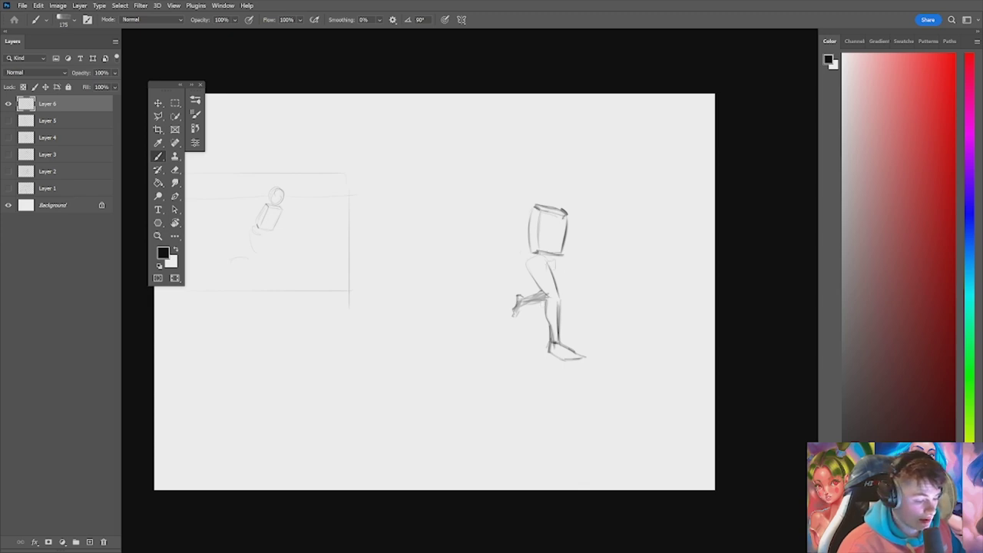
pyautogui.press(']')
pyautogui.moveTo(554, 259)
pyautogui.mouseDown()
pyautogui.moveTo(564, 300)
pyautogui.moveTo(553, 268)
pyautogui.mouseUp()
pyautogui.moveTo(564, 257); pyautogui.dragTo(559, 290)
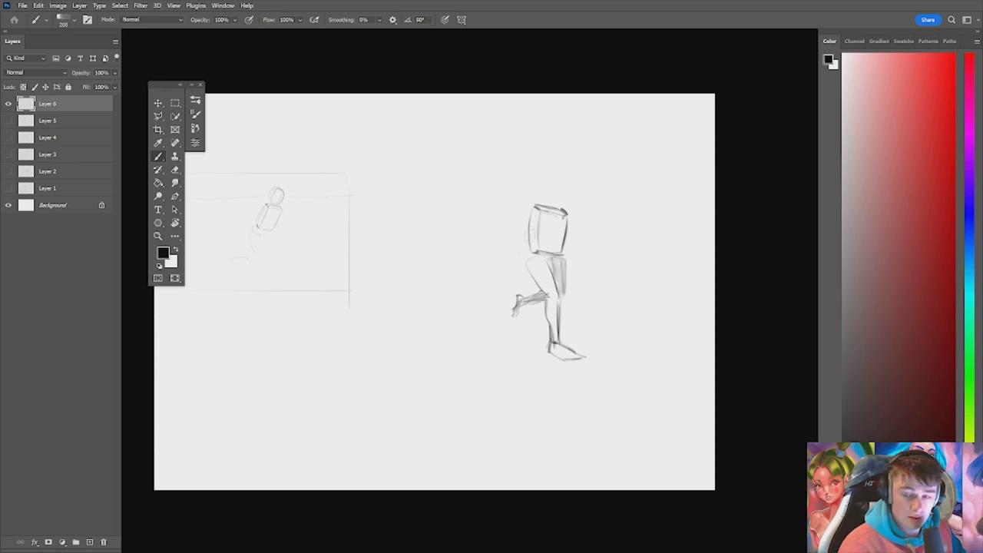
# Step: Reduce the brush to size 50 and darken the near thigh's outer contour and the torso box's curved back edge
pyautogui.press('[')
pyautogui.press('[')
pyautogui.press('[')
pyautogui.press('[')
pyautogui.press('[')
pyautogui.press('[')
pyautogui.press('[')
pyautogui.press('[')
pyautogui.press('[')
pyautogui.press('[')
pyautogui.press('e')
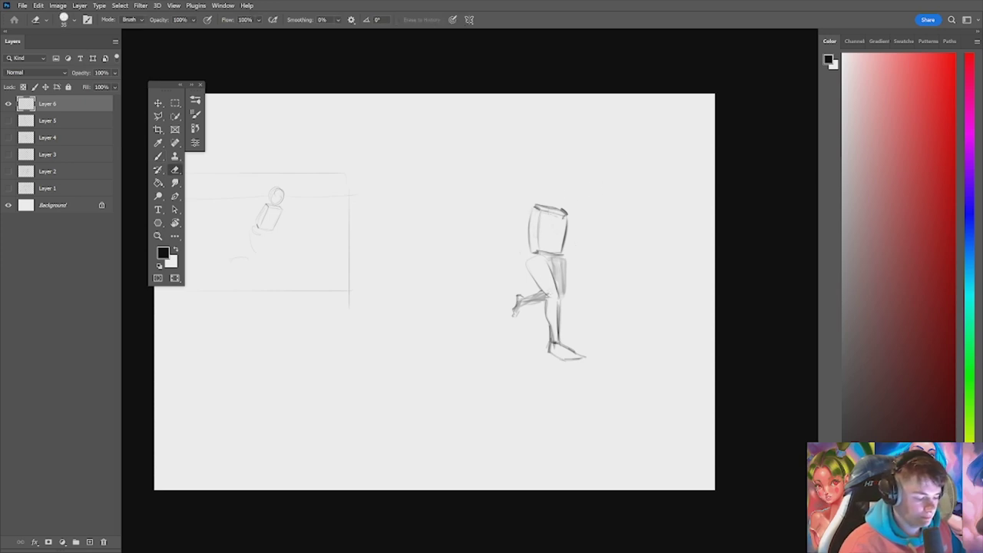
pyautogui.press('b')
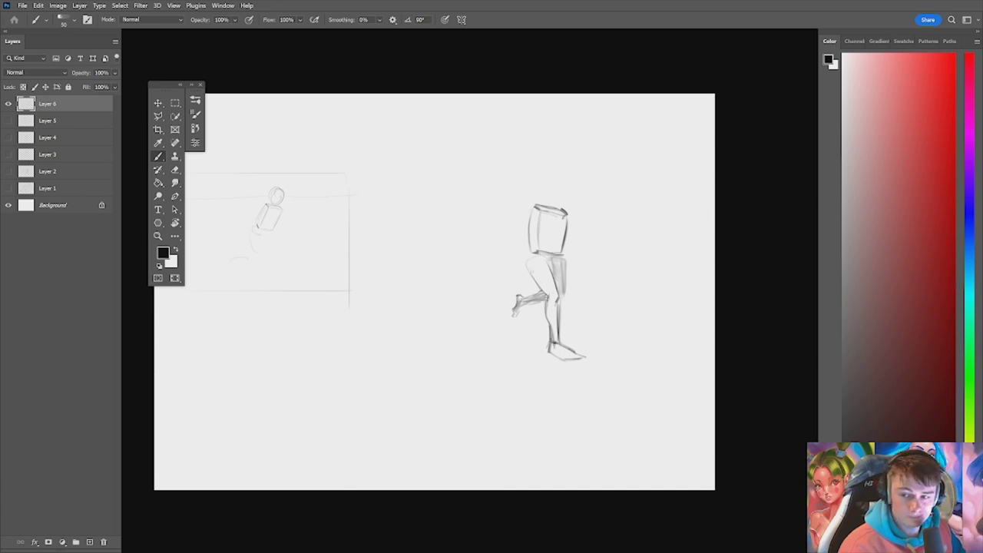
pyautogui.moveTo(529, 253); pyautogui.dragTo(530, 276)
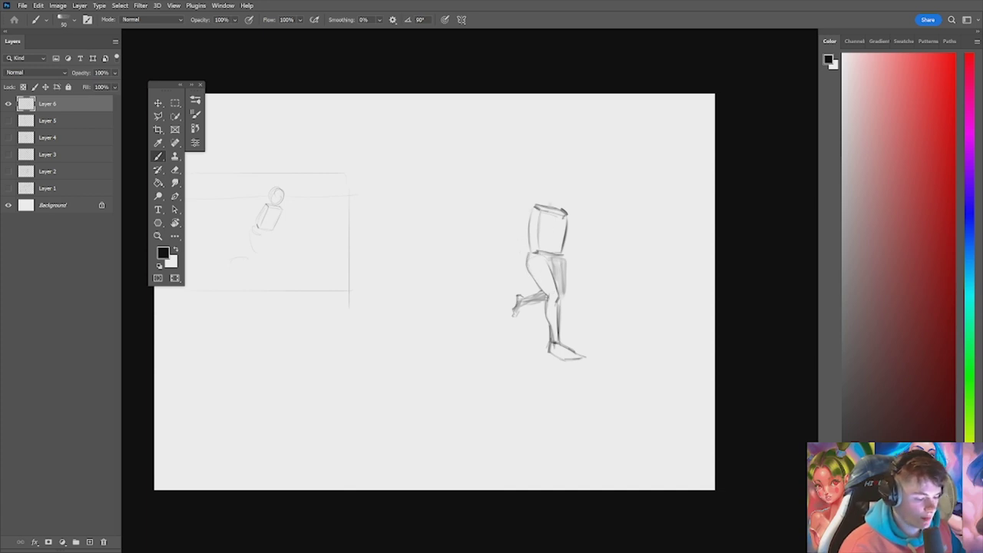
pyautogui.press('e')
pyautogui.press('b')
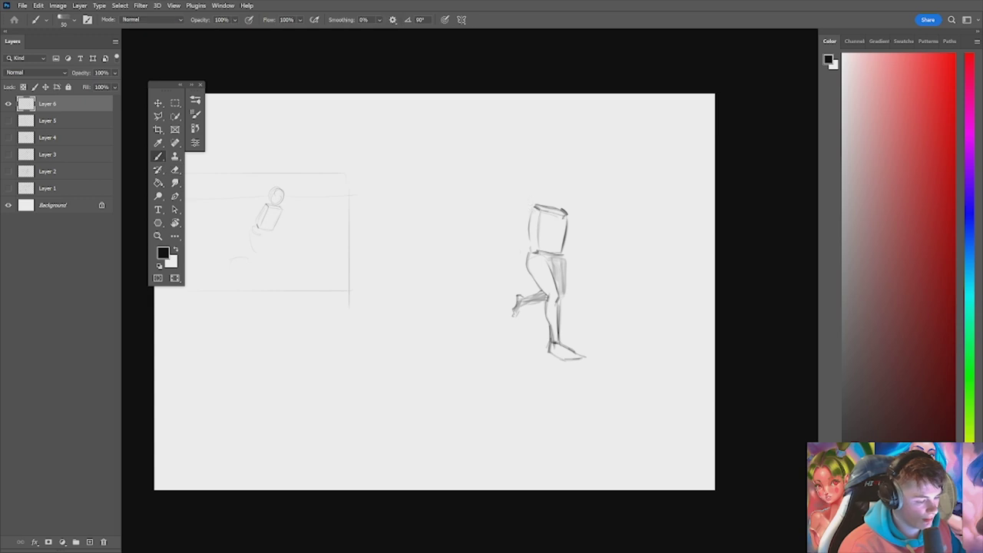
pyautogui.moveTo(532, 210); pyautogui.dragTo(532, 251)
pyautogui.press(']')
pyautogui.press(']')
pyautogui.press(']')
pyautogui.press(']')
pyautogui.press(']')
pyautogui.press(']')
pyautogui.press(']')
pyautogui.press(']')
pyautogui.press(']')
pyautogui.press(']')
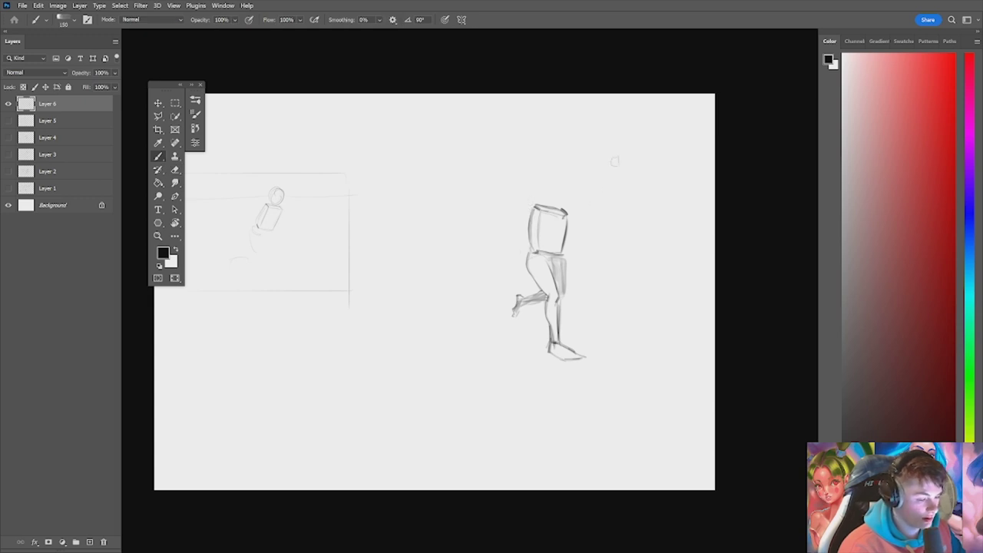
pyautogui.moveTo(621, 145); pyautogui.dragTo(617, 296)
pyautogui.hotkey('ctrl', 'z')
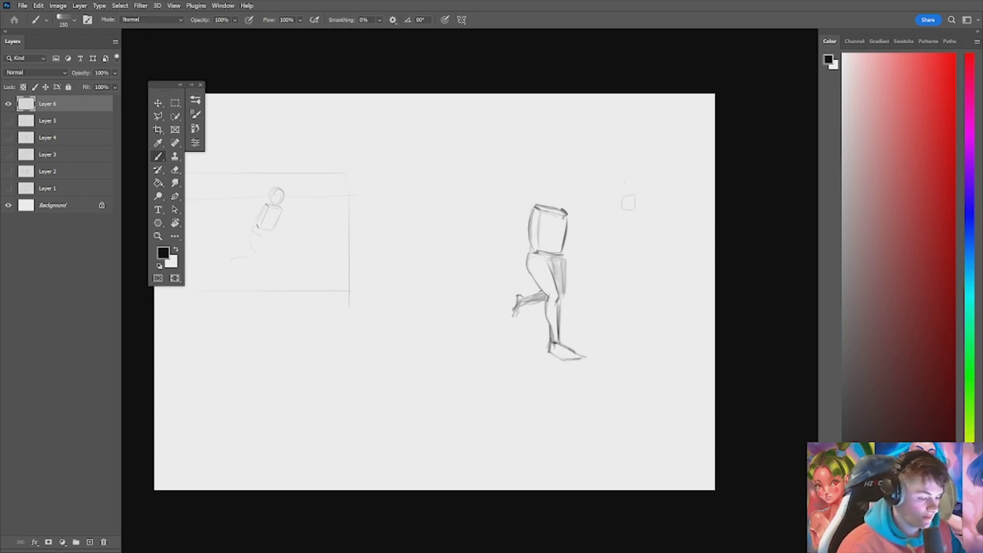
pyautogui.moveTo(629, 186)
pyautogui.mouseDown()
pyautogui.moveTo(629, 362)
pyautogui.moveTo(652, 322)
pyautogui.moveTo(655, 374)
pyautogui.mouseUp()
pyautogui.hotkey('ctrl', 'z')
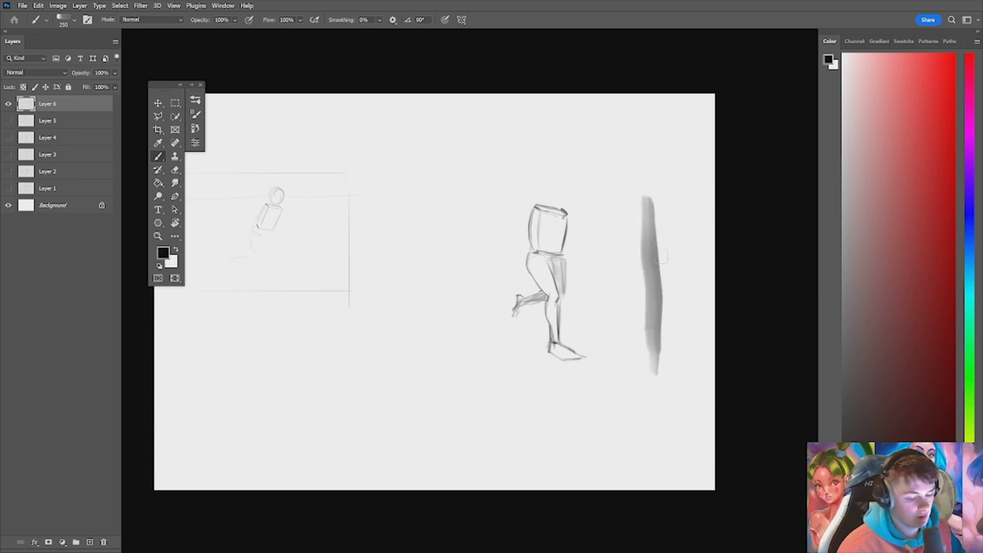
pyautogui.hotkey('ctrl', 'z')
pyautogui.moveTo(646, 218); pyautogui.dragTo(653, 375)
pyautogui.hotkey('ctrl', 'z')
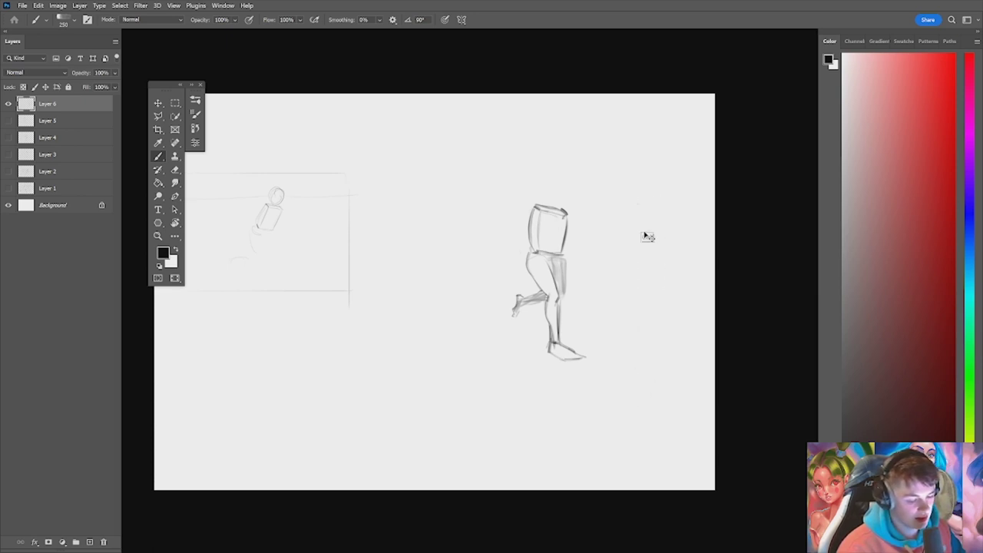
pyautogui.moveTo(648, 225); pyautogui.dragTo(649, 366)
pyautogui.hotkey('ctrl', 'z')
pyautogui.moveTo(645, 221); pyautogui.dragTo(653, 386)
pyautogui.hotkey('ctrl', 'z')
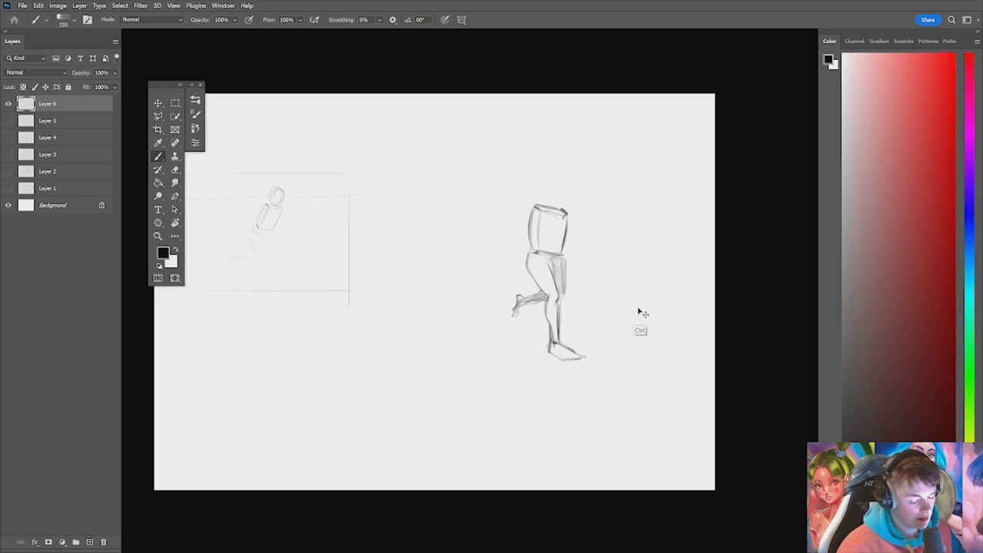
pyautogui.scroll(5, 545, 219)
pyautogui.hotkey('ctrl', 'z')
# Step: Reduce the brush to about size 40 and draw an upright oval head above the torso box
pyautogui.press('[')
pyautogui.press('[')
pyautogui.press('[')
pyautogui.press('[')
pyautogui.press('[')
pyautogui.press('[')
pyautogui.press('[')
pyautogui.press('[')
pyautogui.press('[')
pyautogui.press('[')
pyautogui.press('[')
pyautogui.press('[')
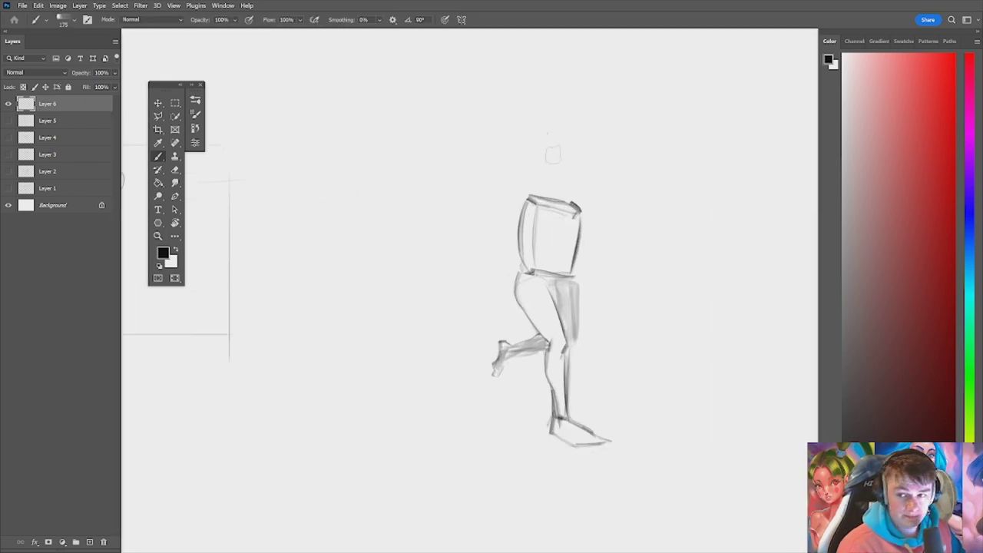
pyautogui.moveTo(544, 173)
pyautogui.mouseDown()
pyautogui.moveTo(554, 148)
pyautogui.moveTo(548, 191)
pyautogui.moveTo(571, 181)
pyautogui.moveTo(569, 153)
pyautogui.moveTo(557, 193)
pyautogui.mouseUp()
# Step: Sketch a round shoulder at the torso box's upper back corner and an upper-arm line slanting down behind it
pyautogui.scroll(-5, 559, 236)
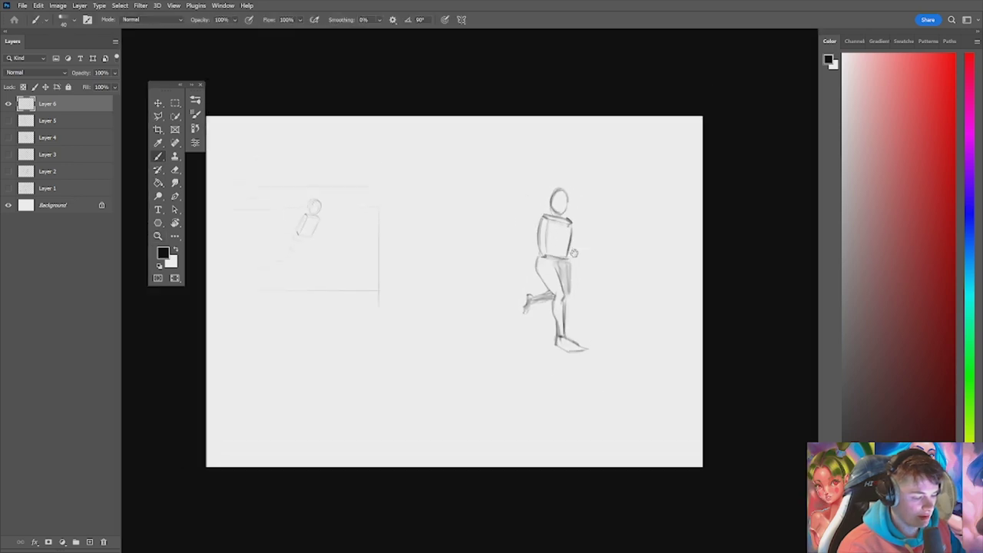
pyautogui.scroll(2, 544, 234)
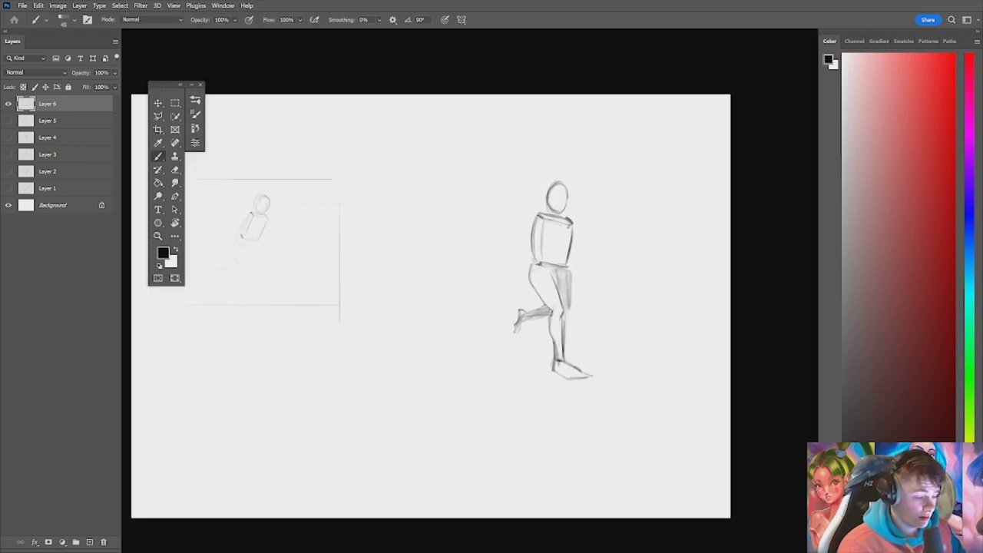
pyautogui.moveTo(537, 215); pyautogui.dragTo(516, 250)
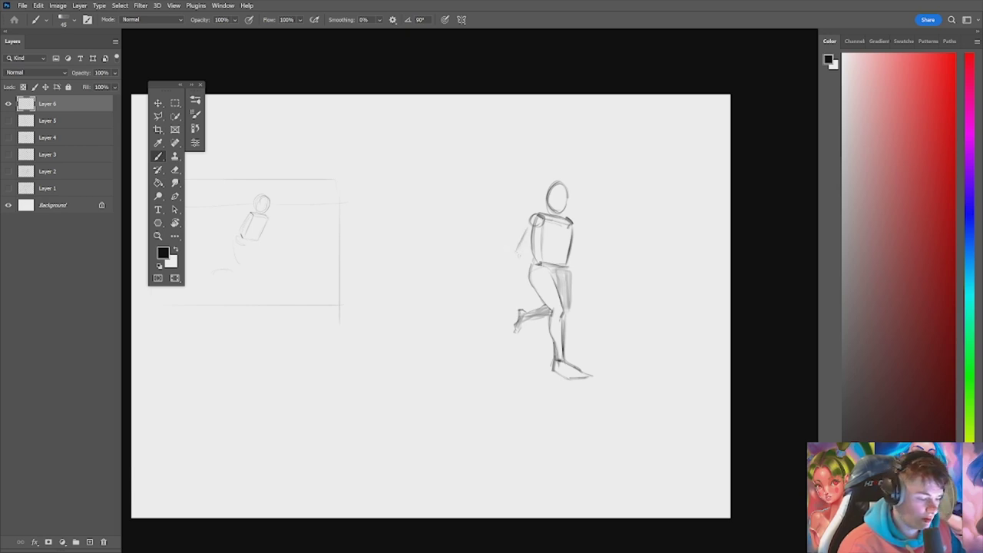
# Step: Sketch the upper arm and bent forearm extending down and outward from the figure's shoulder circle on Layer 6
pyautogui.moveTo(530, 222); pyautogui.dragTo(525, 251)
pyautogui.press('e')
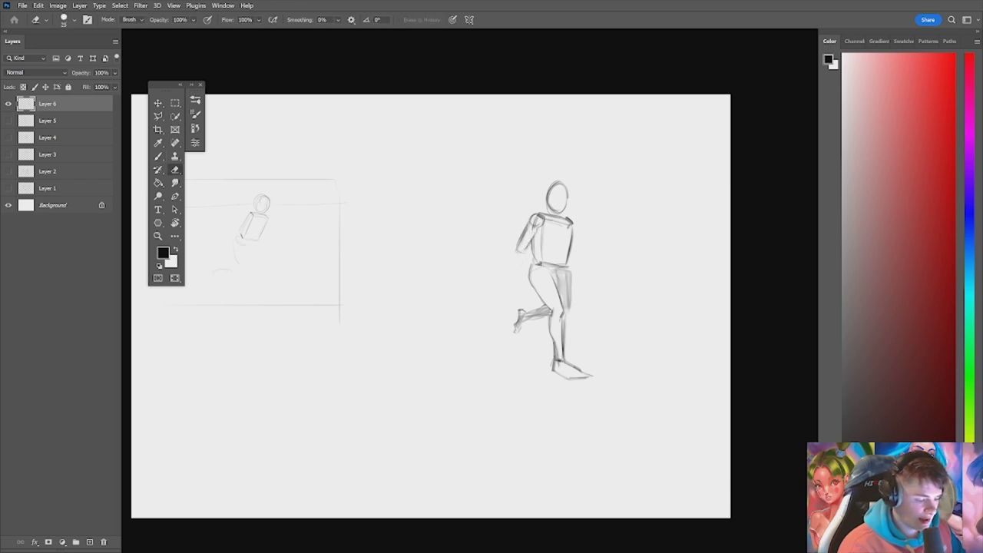
pyautogui.press('b')
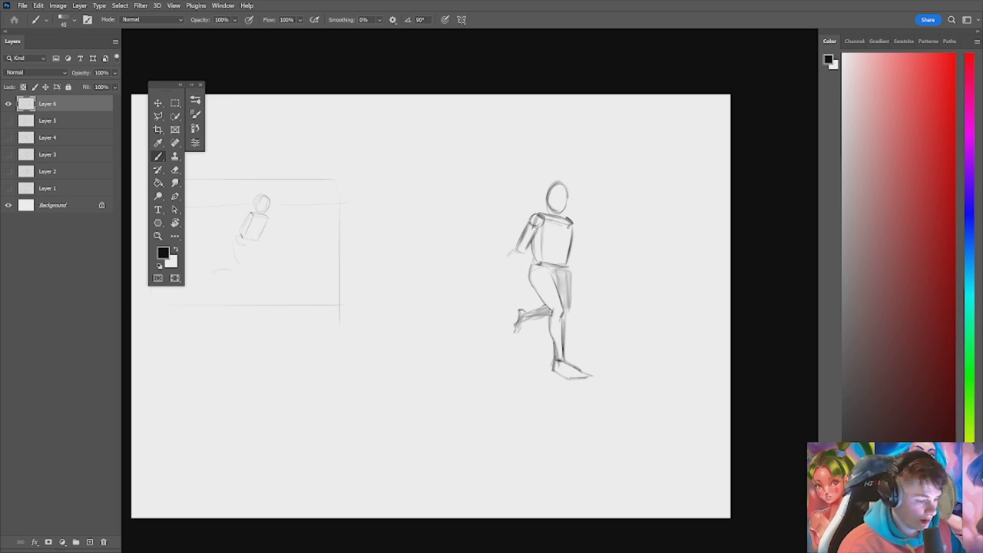
pyautogui.moveTo(507, 255); pyautogui.dragTo(502, 269)
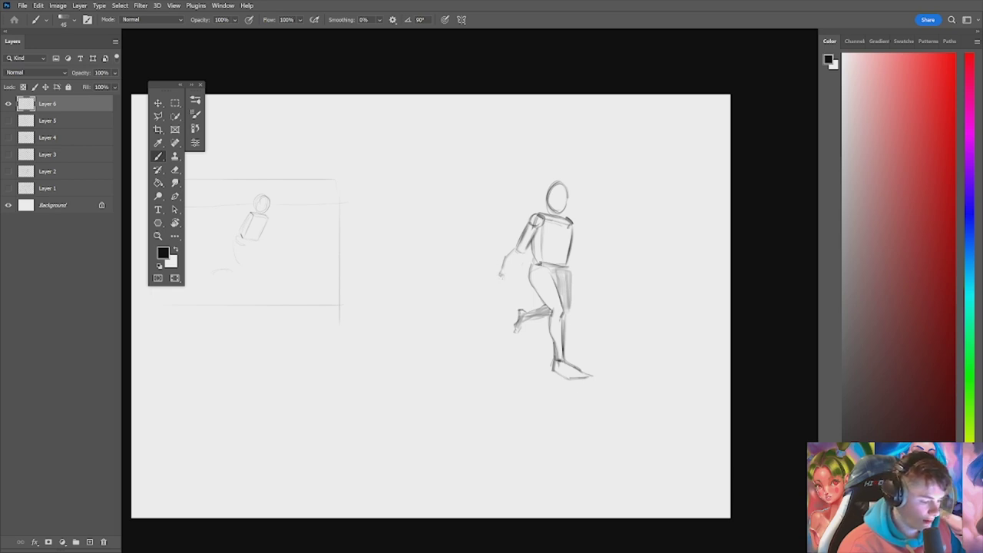
pyautogui.moveTo(505, 275)
pyautogui.mouseDown()
pyautogui.moveTo(520, 257)
pyautogui.moveTo(519, 271)
pyautogui.moveTo(506, 270)
pyautogui.moveTo(522, 254)
pyautogui.mouseUp()
pyautogui.hotkey('ctrl', 'z')
pyautogui.hotkey('ctrl', 'z')
pyautogui.hotkey('ctrl', 'z')
# Step: Sketch a small gripping hand at the end of the forearm with a brush size of 35
pyautogui.press('[')
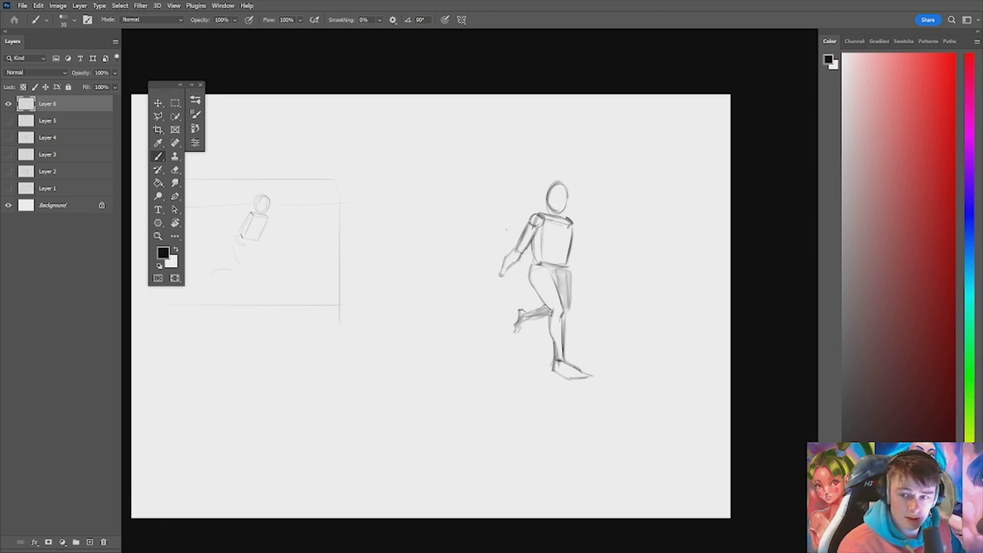
pyautogui.press('[')
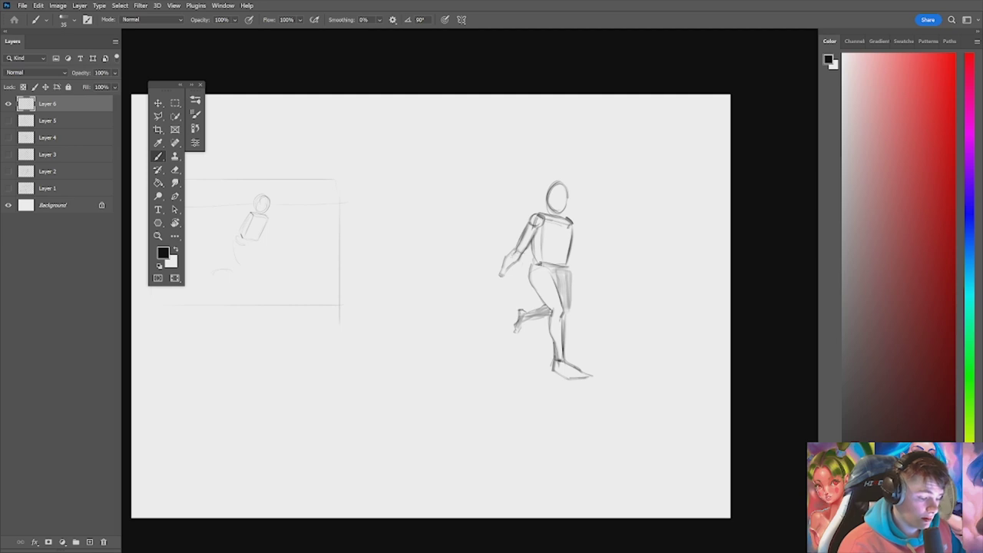
pyautogui.press('e')
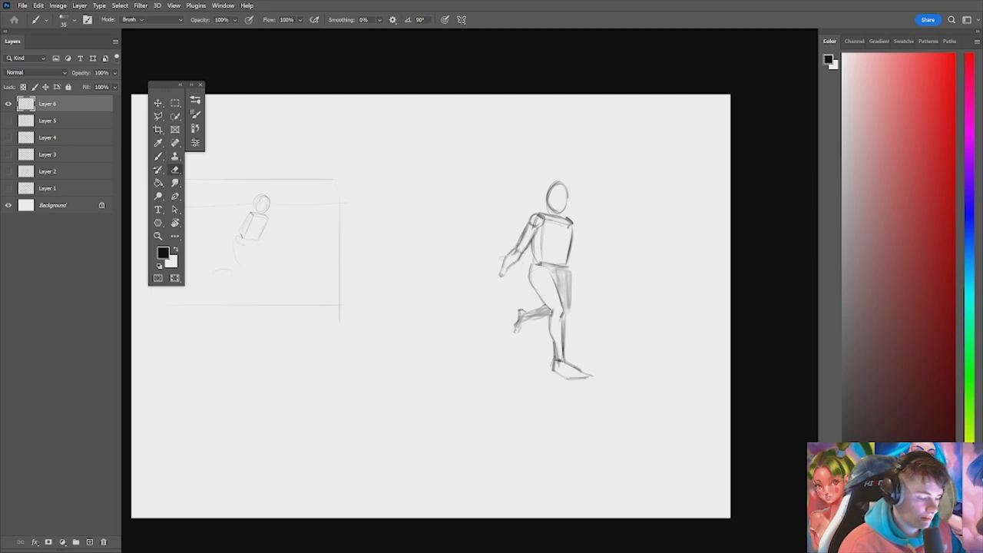
pyautogui.press('b')
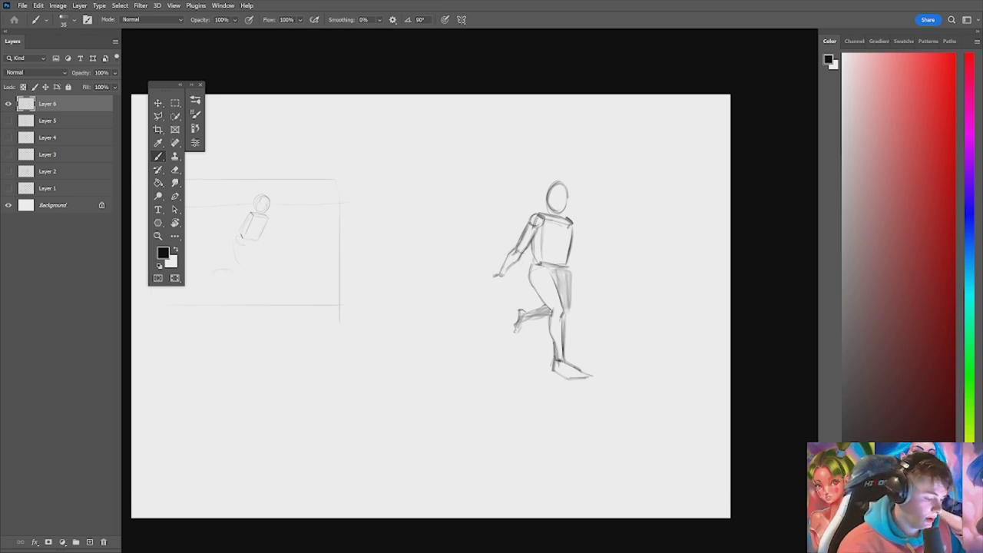
pyautogui.moveTo(498, 274); pyautogui.dragTo(489, 277)
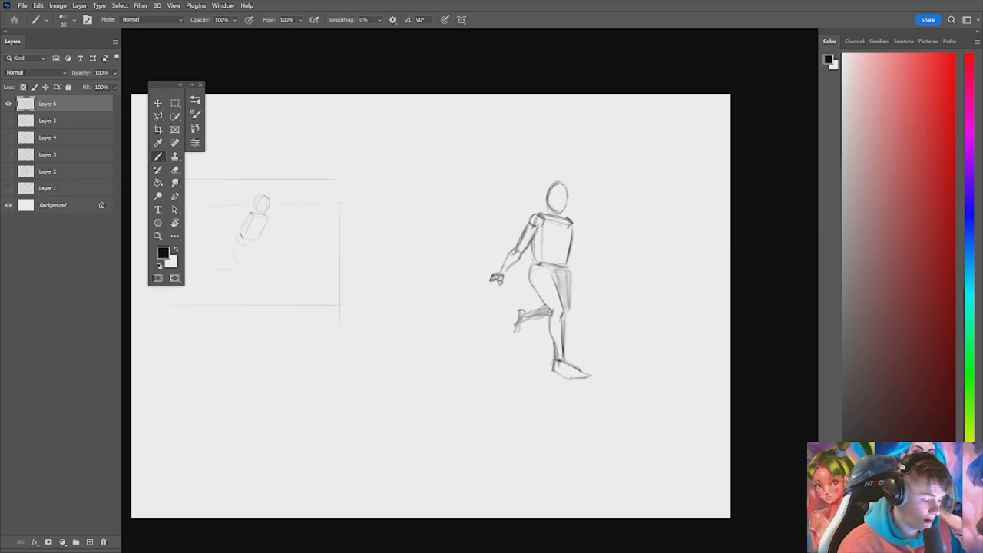
# Step: Refine the fingers of the gripping hand, cleaning up their lower edge and redrawing them darker
pyautogui.hotkey('ctrl', 'space')
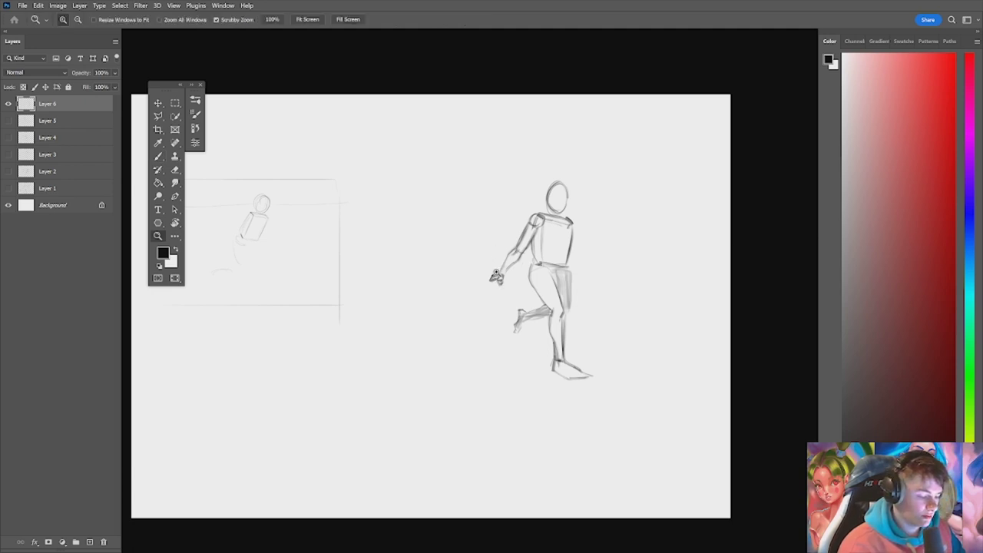
pyautogui.hotkey('ctrl', 'space')
pyautogui.moveTo(499, 271)
pyautogui.mouseDown()
pyautogui.moveTo(526, 271)
pyautogui.moveTo(484, 245)
pyautogui.moveTo(564, 244)
pyautogui.mouseUp()
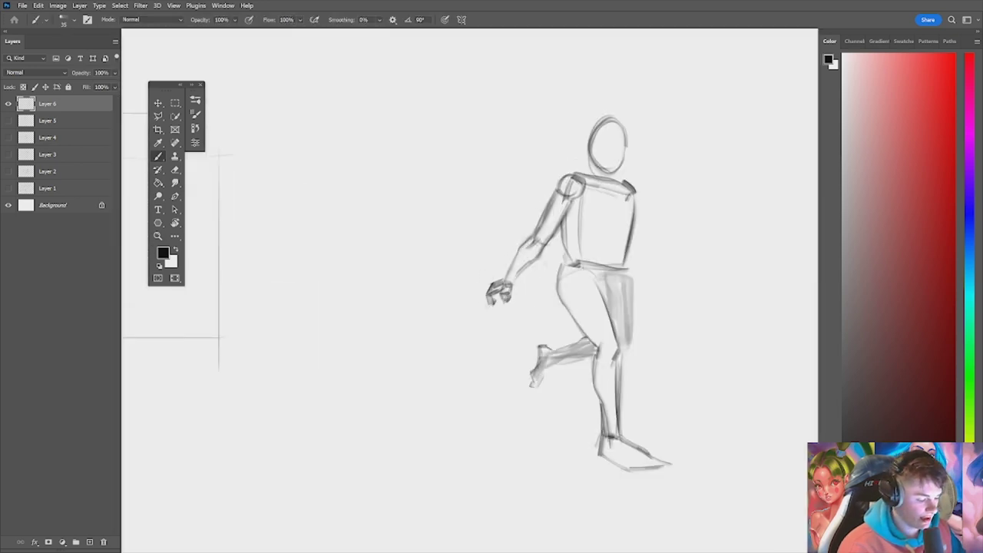
pyautogui.press('e')
pyautogui.press('b')
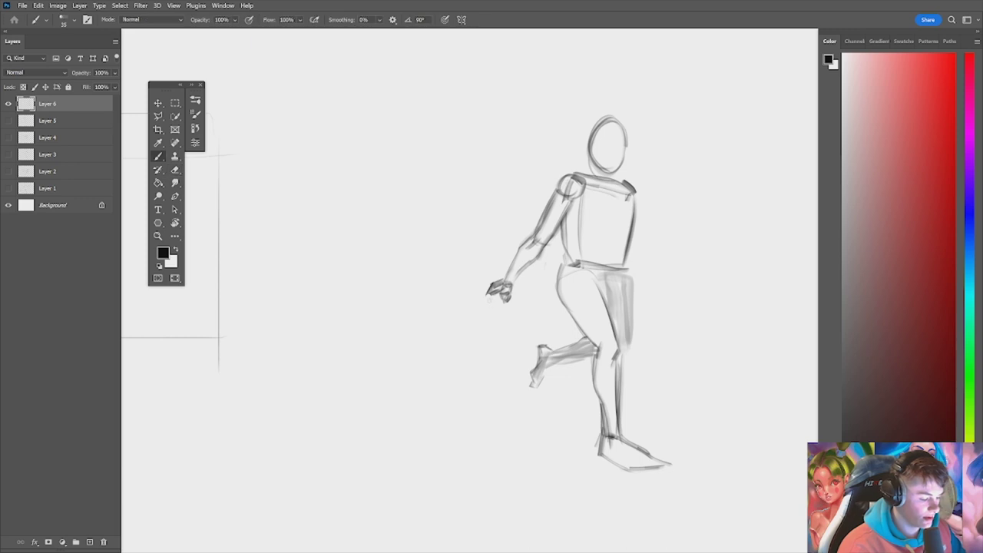
pyautogui.moveTo(495, 296)
pyautogui.mouseDown()
pyautogui.moveTo(496, 311)
pyautogui.moveTo(512, 290)
pyautogui.mouseUp()
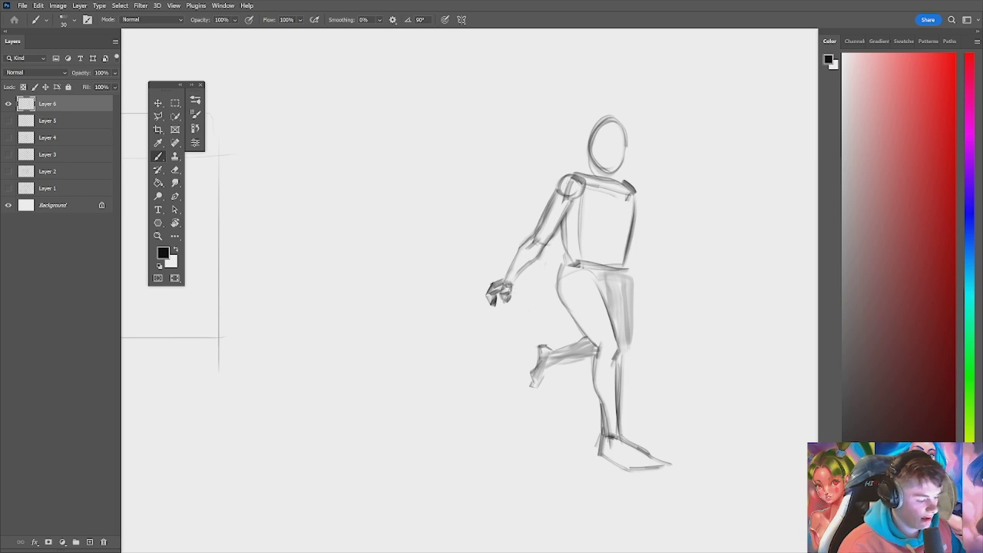
# Step: Draw a long pointed weapon angled down from the hand with a brush size of 30, and erase stray marks around it
pyautogui.keyDown('ctrl'); pyautogui.keyDown('alt'); pyautogui.click(513, 283); pyautogui.keyUp('alt'); pyautogui.keyUp('ctrl')
pyautogui.keyDown('ctrl'); pyautogui.keyDown('alt'); pyautogui.click(512, 283); pyautogui.keyUp('alt'); pyautogui.keyUp('ctrl')
pyautogui.keyDown('ctrl'); pyautogui.click(505, 289); pyautogui.keyUp('ctrl')
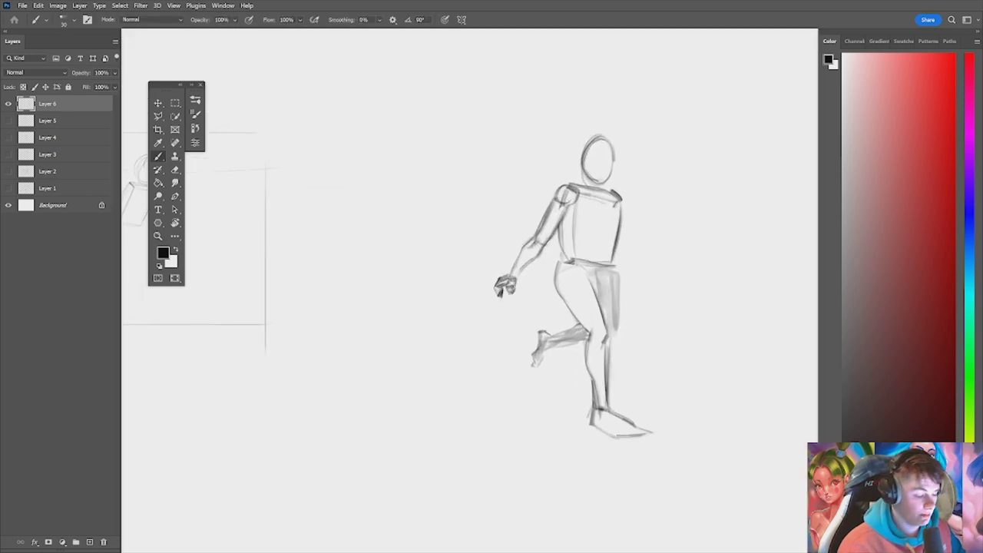
pyautogui.moveTo(504, 286)
pyautogui.mouseDown()
pyautogui.moveTo(482, 341)
pyautogui.moveTo(493, 342)
pyautogui.mouseUp()
pyautogui.moveTo(504, 307); pyautogui.dragTo(473, 383)
pyautogui.hotkey('ctrl', 'z')
pyautogui.press('e')
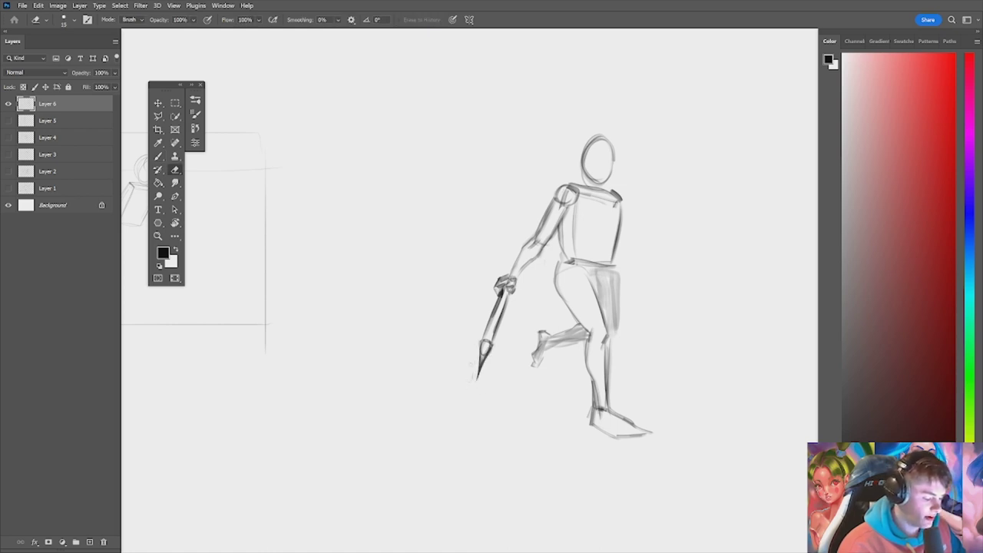
pyautogui.scroll(-6, 517, 317)
pyautogui.scroll(3, 575, 283)
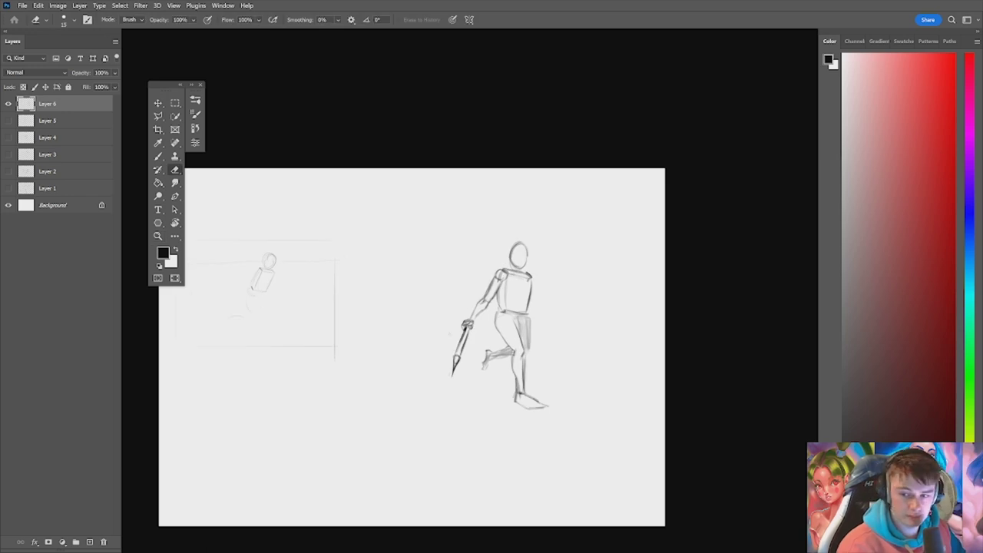
pyautogui.moveTo(456, 336)
pyautogui.mouseDown()
pyautogui.moveTo(475, 335)
pyautogui.moveTo(460, 355)
pyautogui.mouseUp()
pyautogui.press('b')
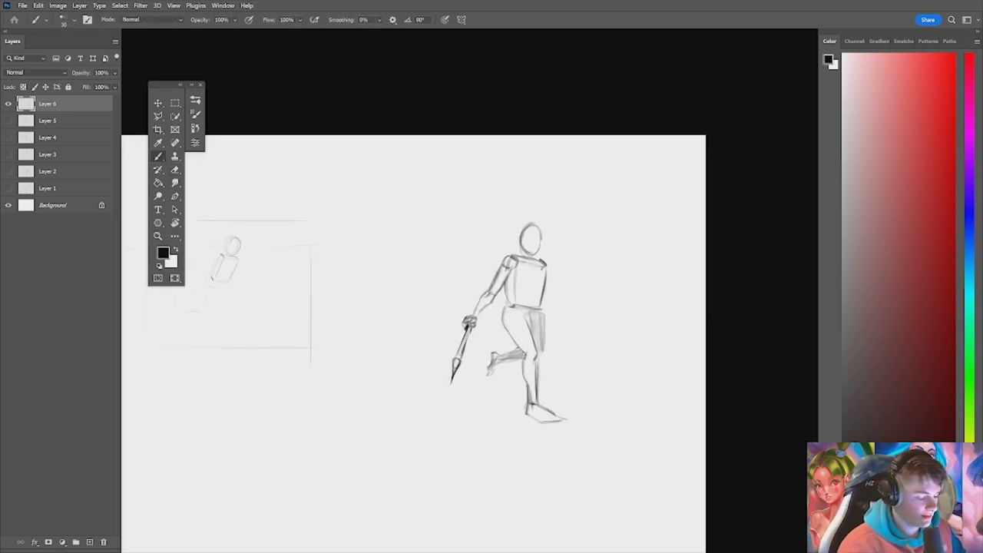
pyautogui.scroll(2, 541, 240)
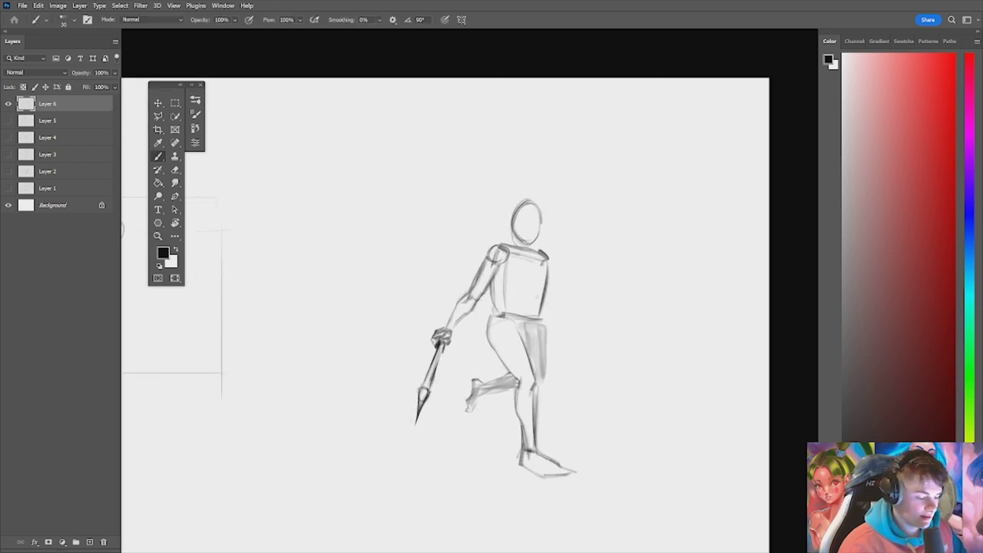
# Step: Erase the boxy torso lines between the shoulders and hips with an enlarged eraser
pyautogui.press('e')
pyautogui.press(']')
pyautogui.press(']')
pyautogui.press(']')
pyautogui.press(']')
pyautogui.press(']')
pyautogui.moveTo(493, 306)
pyautogui.mouseDown()
pyautogui.moveTo(503, 278)
pyautogui.moveTo(505, 308)
pyautogui.moveTo(491, 279)
pyautogui.moveTo(540, 315)
pyautogui.moveTo(498, 312)
pyautogui.moveTo(541, 318)
pyautogui.mouseUp()
pyautogui.press('b')
pyautogui.moveTo(548, 259); pyautogui.dragTo(544, 268)
pyautogui.press('b')
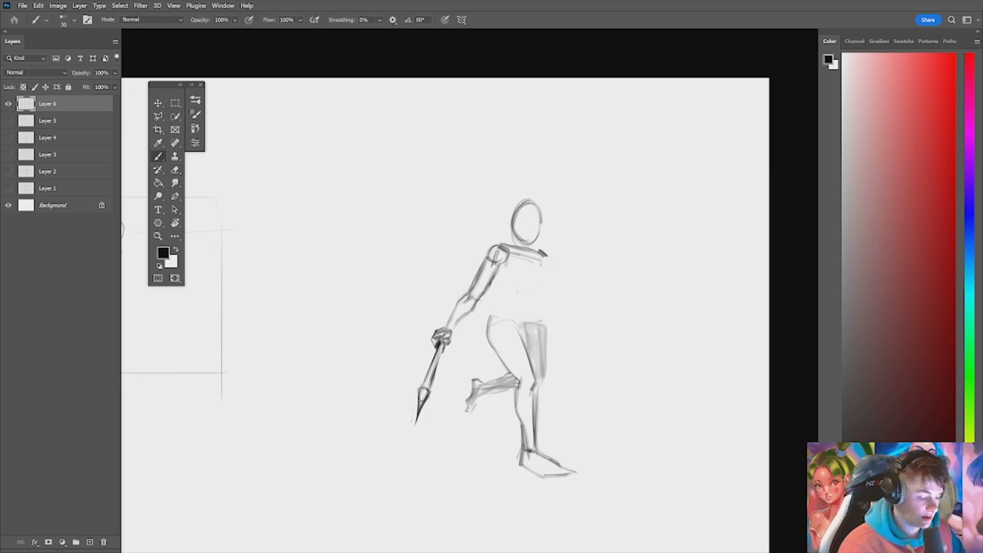
# Step: Redraw the torso with an arched abdomen line and curved waist and hip contours on both sides
pyautogui.moveTo(511, 300); pyautogui.dragTo(531, 291)
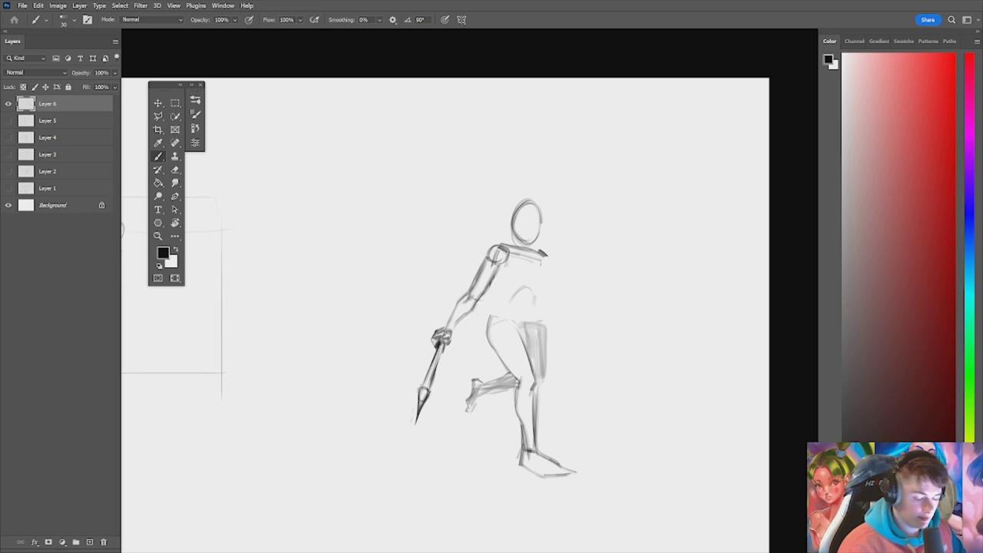
pyautogui.moveTo(533, 305); pyautogui.dragTo(530, 328)
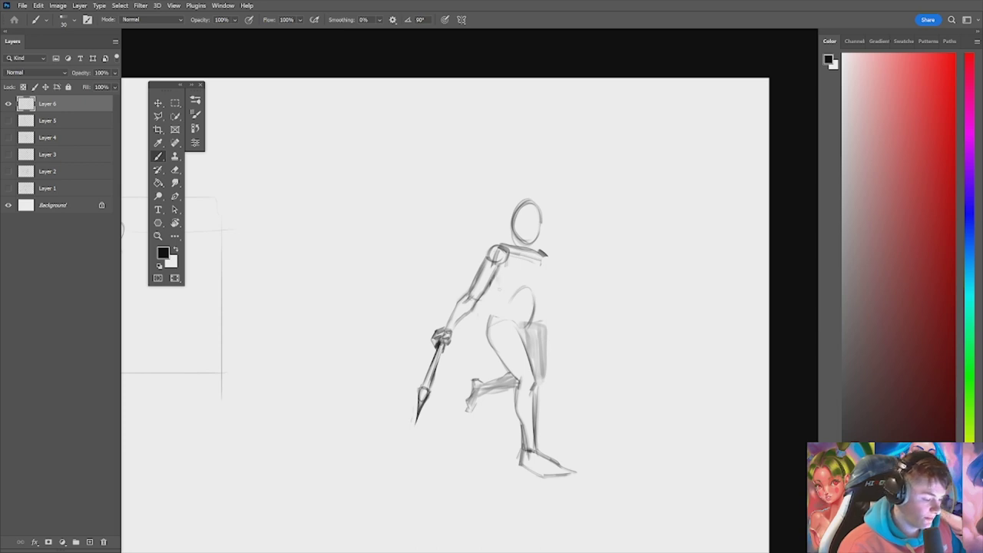
pyautogui.moveTo(498, 286); pyautogui.dragTo(500, 299)
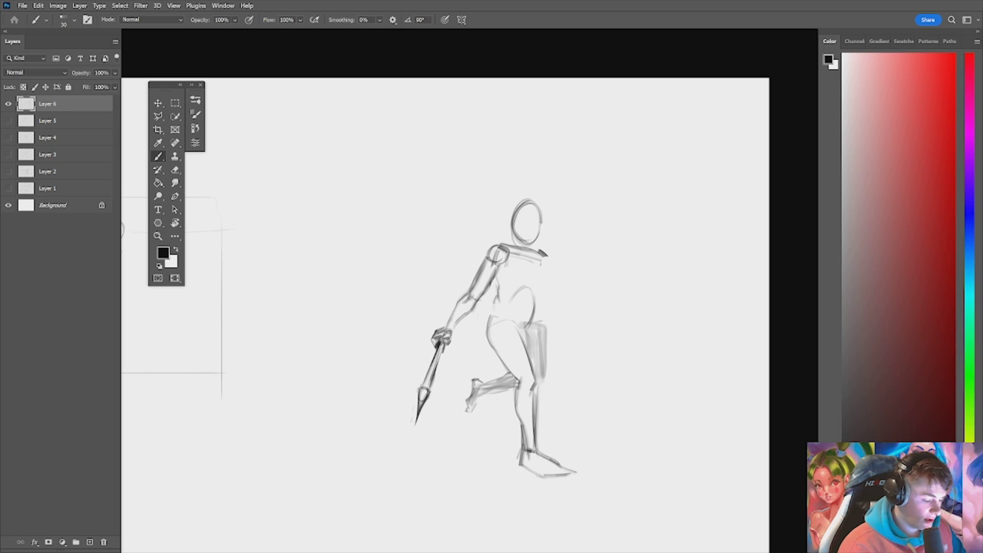
pyautogui.moveTo(497, 283); pyautogui.dragTo(499, 297)
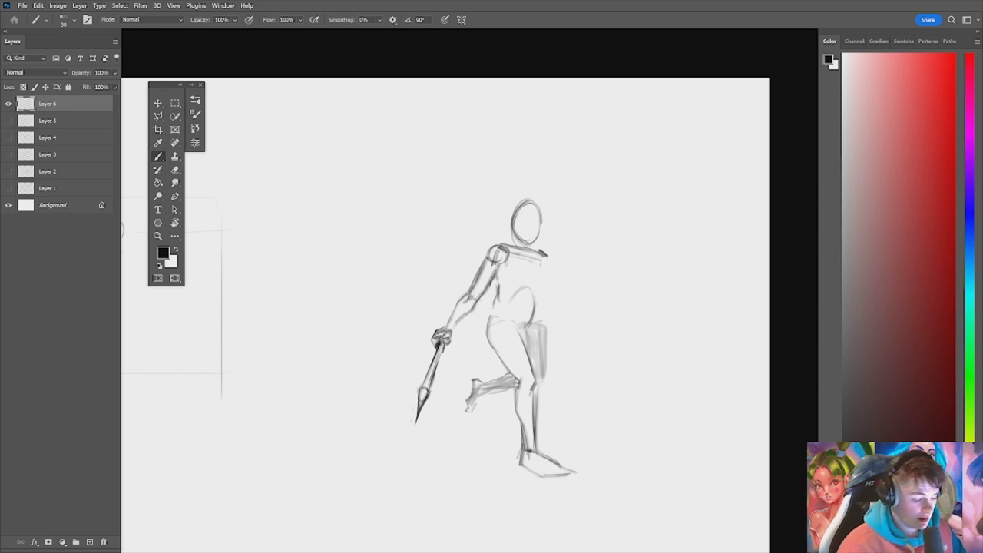
pyautogui.moveTo(535, 303); pyautogui.dragTo(542, 283)
pyautogui.hotkey('ctrl', 'z')
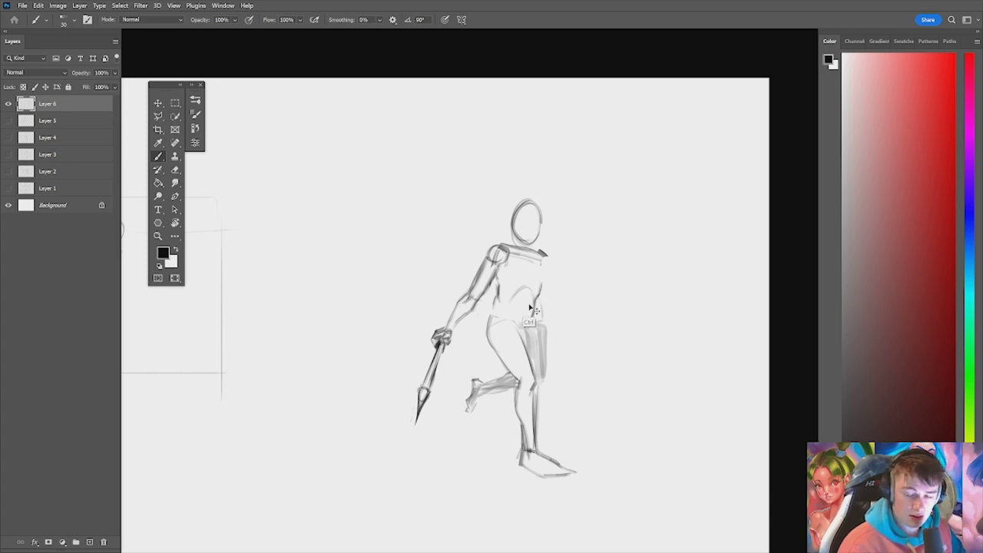
pyautogui.moveTo(541, 307); pyautogui.dragTo(537, 325)
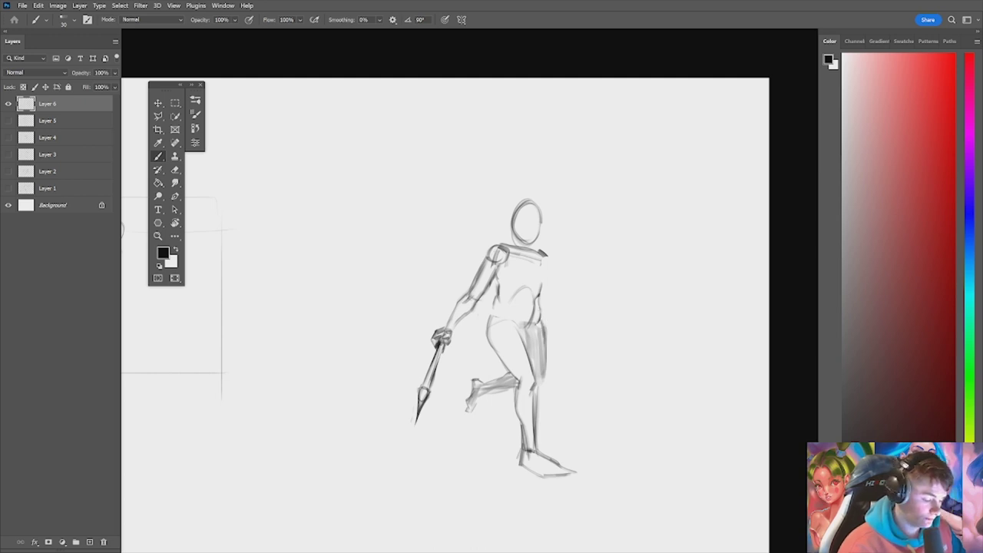
# Step: Strengthen the far thigh's outline and draw briefs with a curved waistband and shaded crotch, using a brush size of 45
pyautogui.press('e')
pyautogui.press('b')
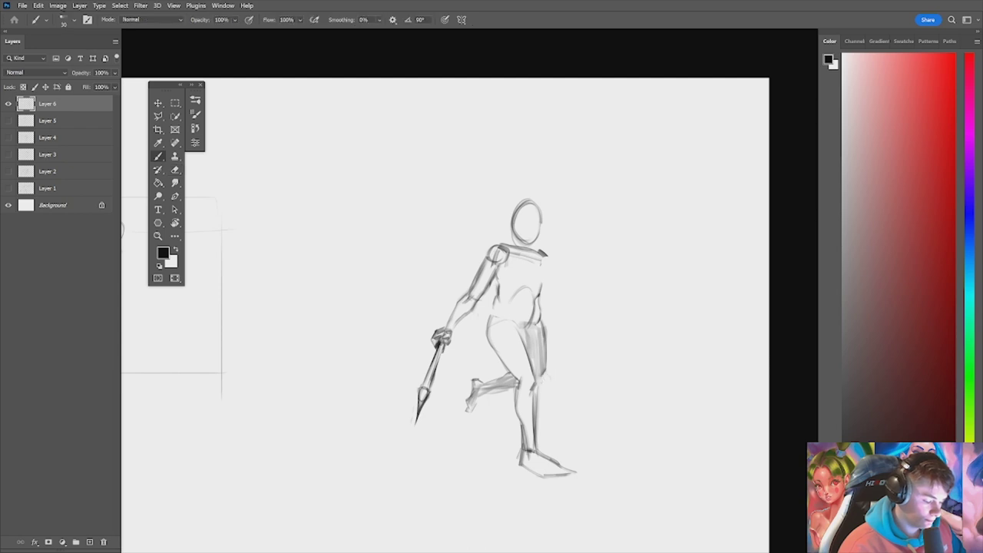
pyautogui.hotkey('ctrl', 'space')
pyautogui.moveTo(552, 355)
pyautogui.mouseDown()
pyautogui.moveTo(461, 356)
pyautogui.moveTo(658, 355)
pyautogui.mouseUp()
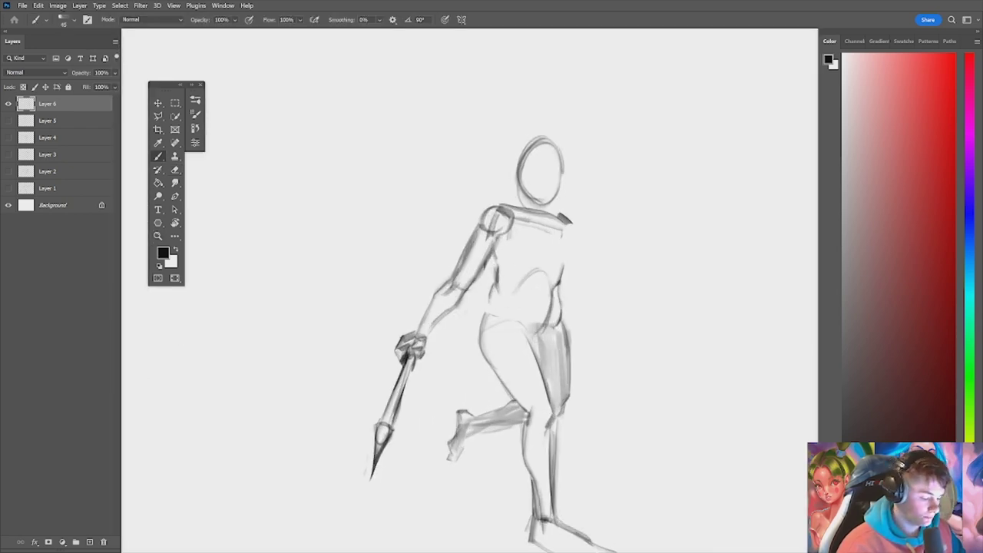
pyautogui.moveTo(531, 331)
pyautogui.mouseDown()
pyautogui.moveTo(541, 346)
pyautogui.moveTo(533, 356)
pyautogui.mouseUp()
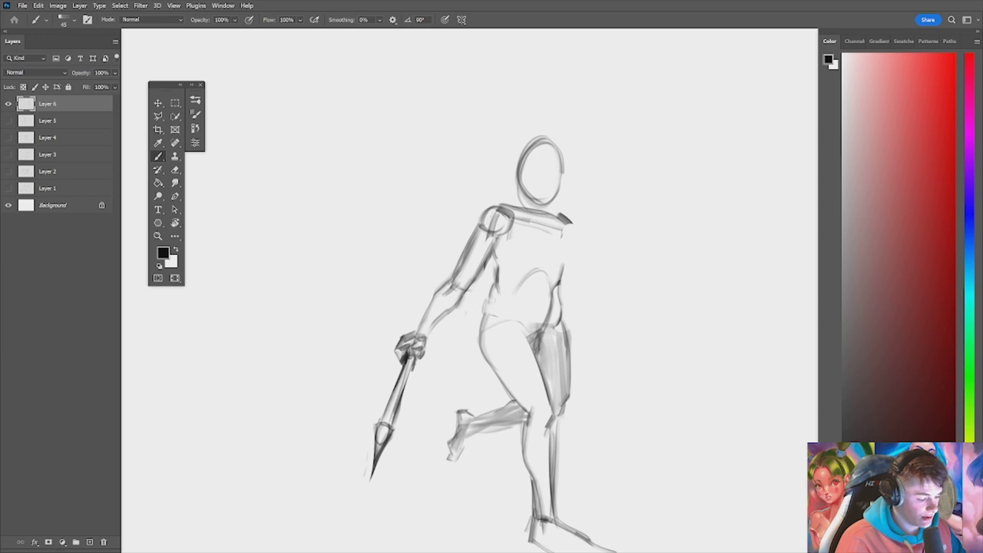
pyautogui.moveTo(491, 306)
pyautogui.mouseDown()
pyautogui.moveTo(559, 319)
pyautogui.moveTo(504, 329)
pyautogui.moveTo(532, 349)
pyautogui.moveTo(561, 328)
pyautogui.mouseUp()
# Step: Sketch straight hair falling from both sides of the head to the shoulders with a brush size of 50
pyautogui.moveTo(538, 348)
pyautogui.mouseDown()
pyautogui.moveTo(563, 327)
pyautogui.moveTo(530, 292)
pyautogui.moveTo(585, 274)
pyautogui.mouseUp()
pyautogui.hotkey('ctrl', 'space')
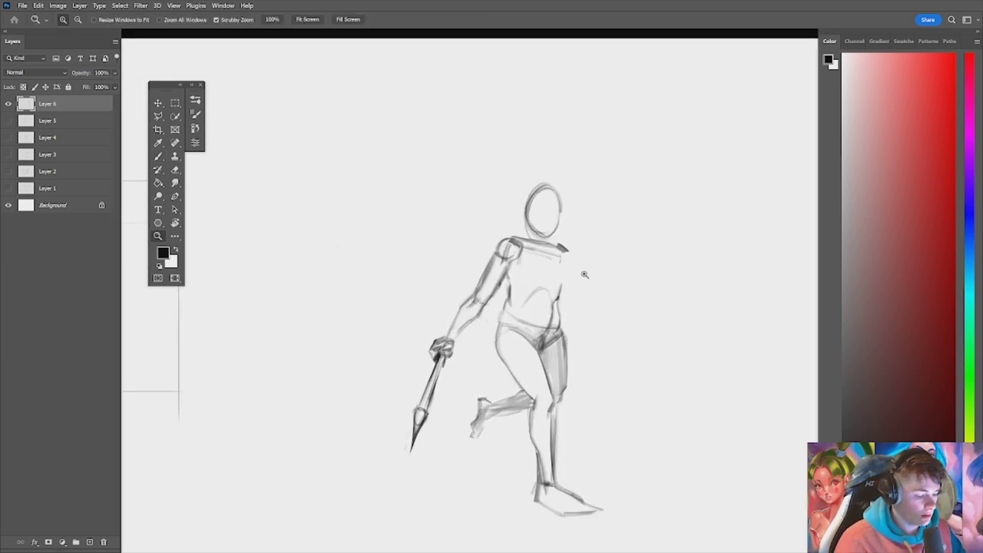
pyautogui.press('b')
pyautogui.moveTo(525, 210); pyautogui.dragTo(523, 233)
pyautogui.moveTo(524, 235); pyautogui.dragTo(532, 255)
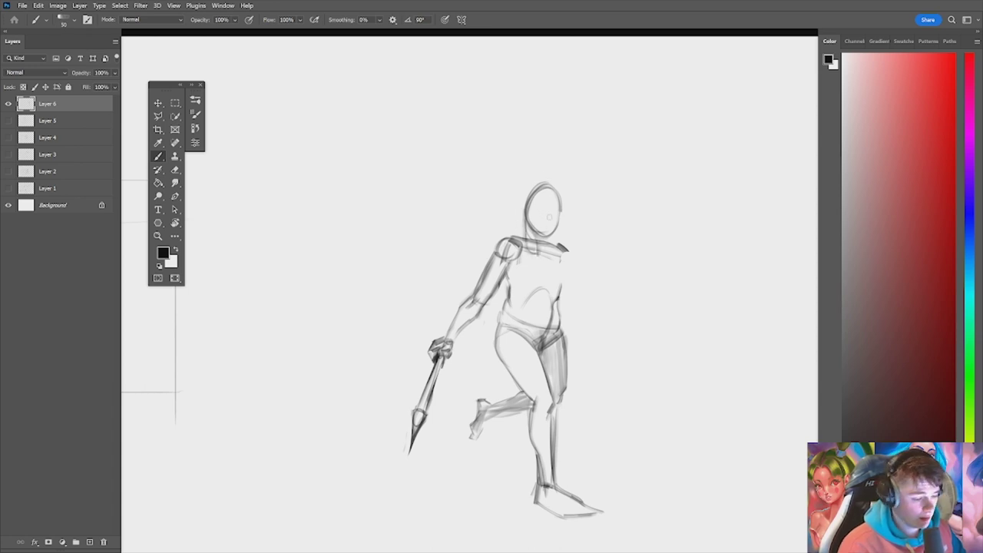
pyautogui.moveTo(561, 212)
pyautogui.mouseDown()
pyautogui.moveTo(559, 258)
pyautogui.moveTo(559, 246)
pyautogui.mouseUp()
pyautogui.moveTo(525, 215); pyautogui.dragTo(518, 242)
pyautogui.press('z')
pyautogui.moveTo(589, 214); pyautogui.dragTo(570, 268)
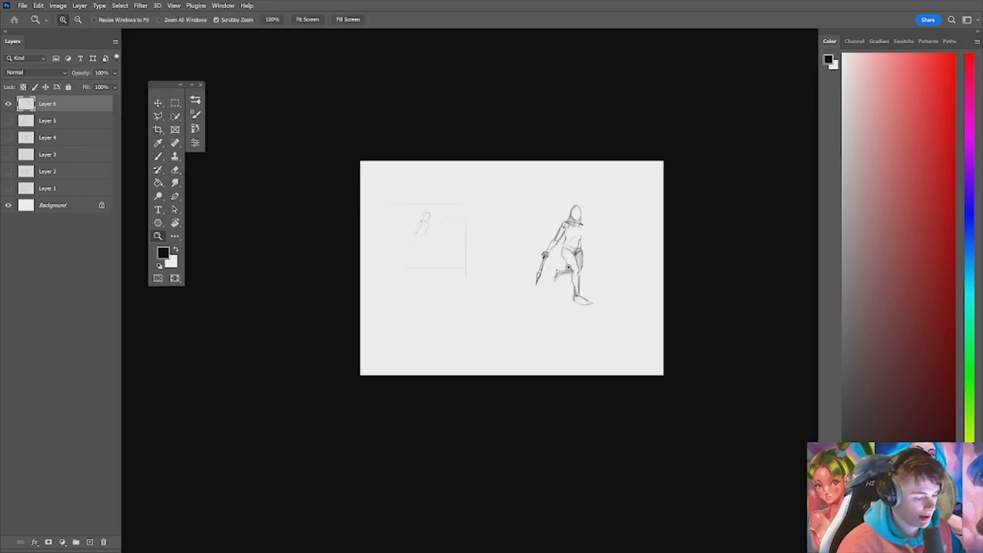
# Step: Sketch a light centre line down the chest from the collarbone area toward the abdomen
pyautogui.moveTo(587, 233)
pyautogui.mouseDown()
pyautogui.moveTo(584, 244)
pyautogui.moveTo(601, 237)
pyautogui.moveTo(572, 221)
pyautogui.mouseUp()
pyautogui.press('b')
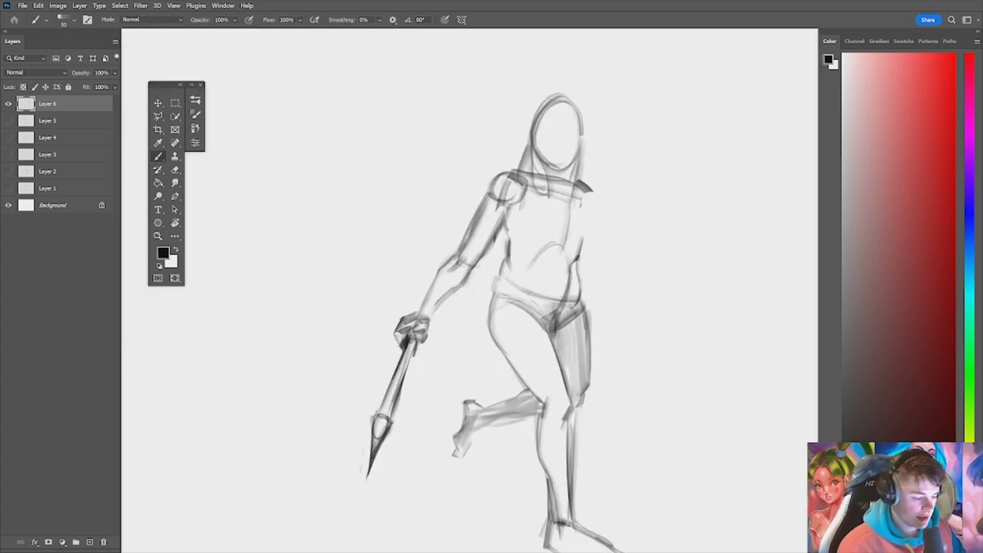
pyautogui.moveTo(572, 198)
pyautogui.mouseDown()
pyautogui.moveTo(564, 238)
pyautogui.moveTo(555, 211)
pyautogui.moveTo(529, 213)
pyautogui.mouseUp()
pyautogui.hotkey('ctrl', 'space')
pyautogui.hotkey('ctrl', 'space')
pyautogui.moveTo(597, 222)
pyautogui.mouseDown()
pyautogui.moveTo(572, 232)
pyautogui.moveTo(599, 211)
pyautogui.mouseUp()
pyautogui.hotkey('ctrl', 'space')
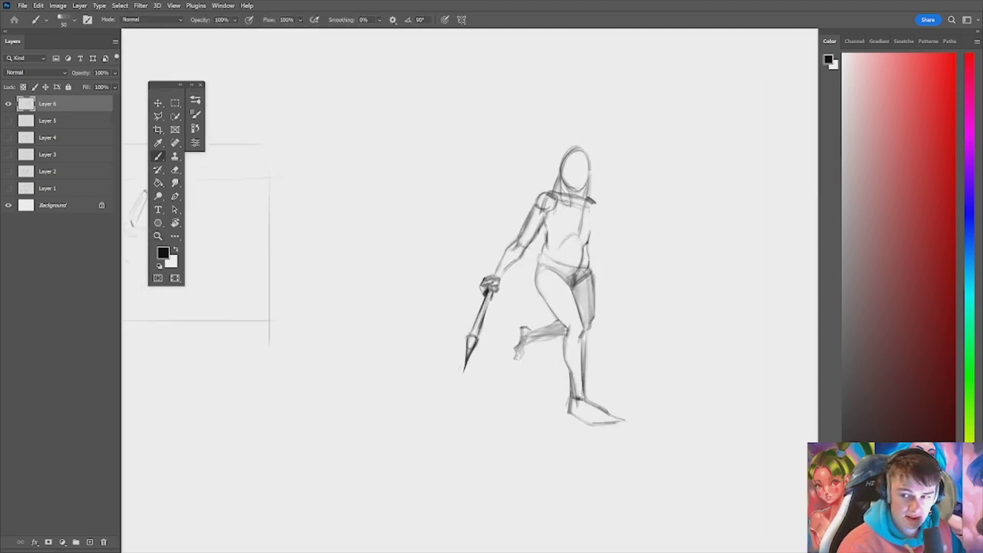
# Step: Select the upper body with its weapon arm, rotate it 8.2° clockwise, enlarge it and realign it with the hips
pyautogui.press('l')
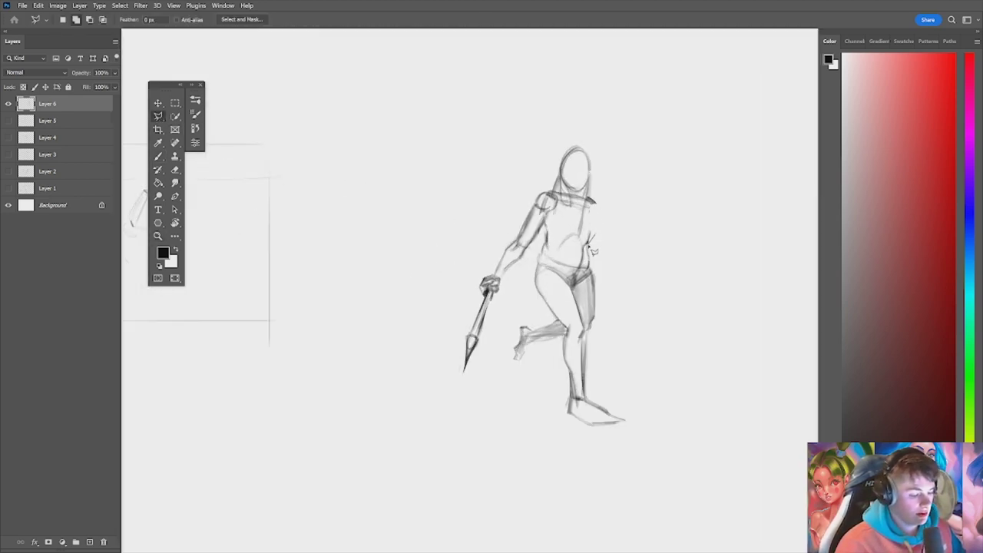
pyautogui.moveTo(588, 247)
pyautogui.mouseDown()
pyautogui.moveTo(548, 255)
pyautogui.moveTo(535, 244)
pyautogui.moveTo(487, 384)
pyautogui.moveTo(421, 388)
pyautogui.moveTo(427, 220)
pyautogui.moveTo(556, 106)
pyautogui.moveTo(643, 133)
pyautogui.moveTo(651, 200)
pyautogui.moveTo(626, 228)
pyautogui.moveTo(599, 243)
pyautogui.mouseUp()
pyautogui.hotkey('ctrl', 't')
pyautogui.moveTo(694, 145); pyautogui.dragTo(688, 176)
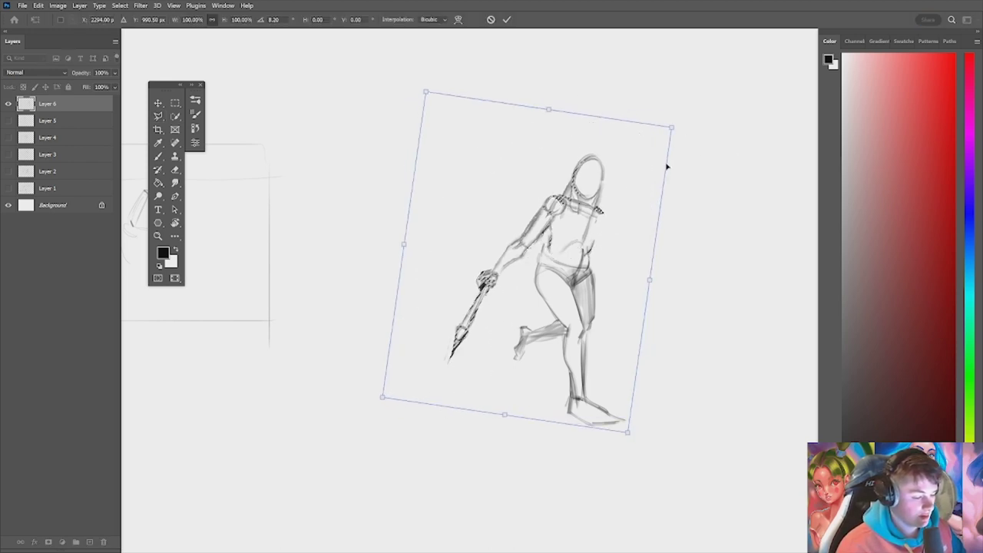
pyautogui.moveTo(671, 124); pyautogui.dragTo(688, 111)
pyautogui.moveTo(596, 224); pyautogui.dragTo(586, 222)
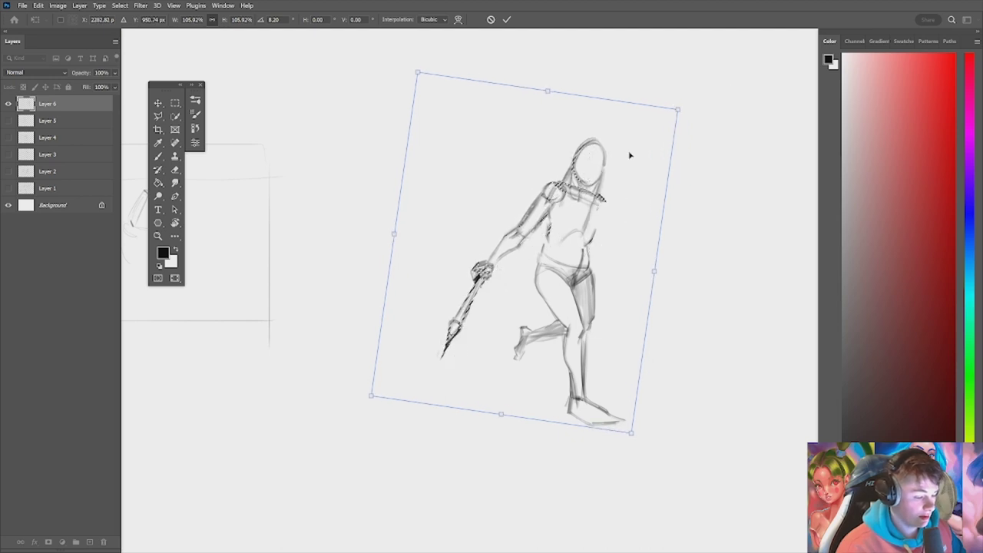
pyautogui.moveTo(678, 110); pyautogui.dragTo(684, 105)
pyautogui.moveTo(604, 202); pyautogui.dragTo(598, 204)
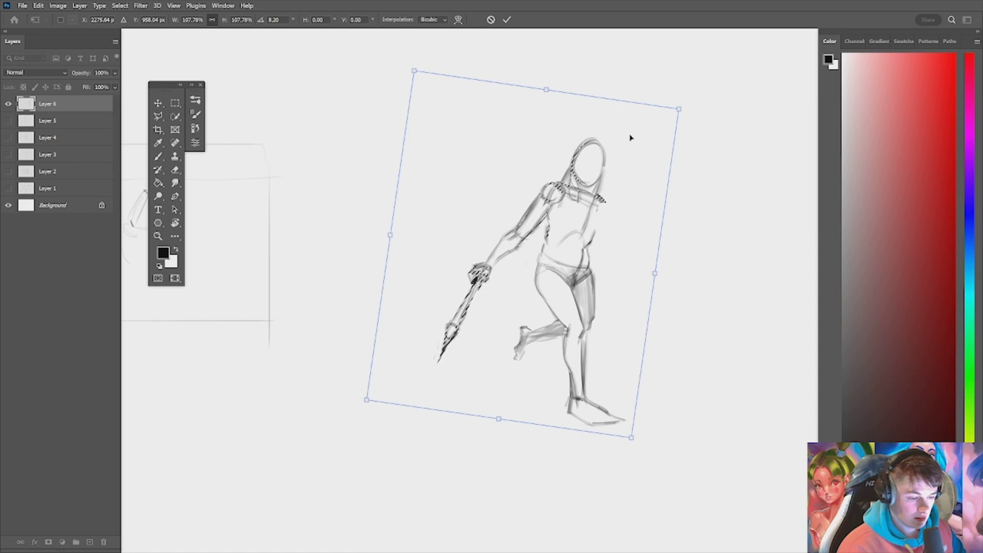
pyautogui.moveTo(678, 111); pyautogui.dragTo(694, 95)
pyautogui.moveTo(612, 190)
pyautogui.mouseDown()
pyautogui.moveTo(600, 199)
pyautogui.moveTo(612, 180)
pyautogui.mouseUp()
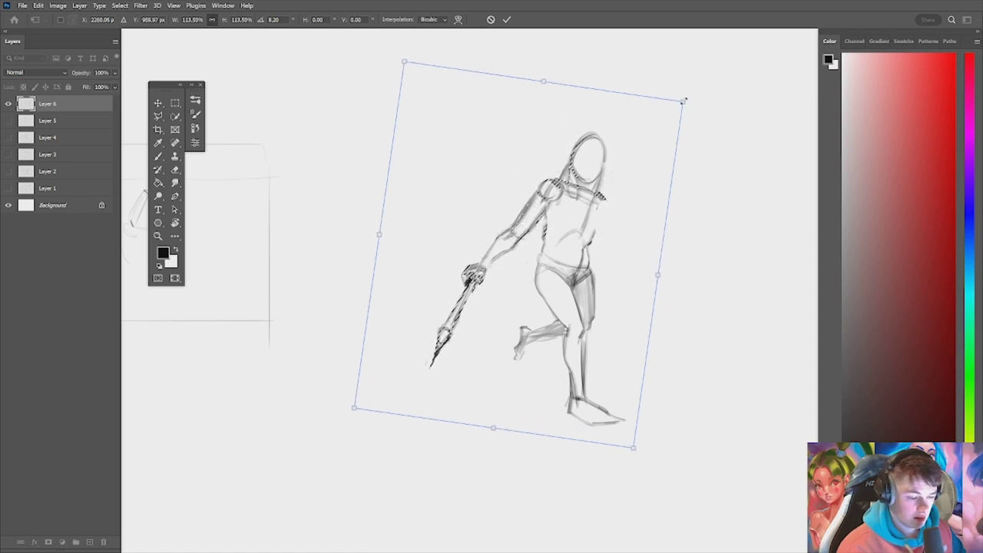
pyautogui.moveTo(682, 100); pyautogui.dragTo(677, 107)
pyautogui.moveTo(598, 206); pyautogui.dragTo(601, 203)
pyautogui.press('Return')
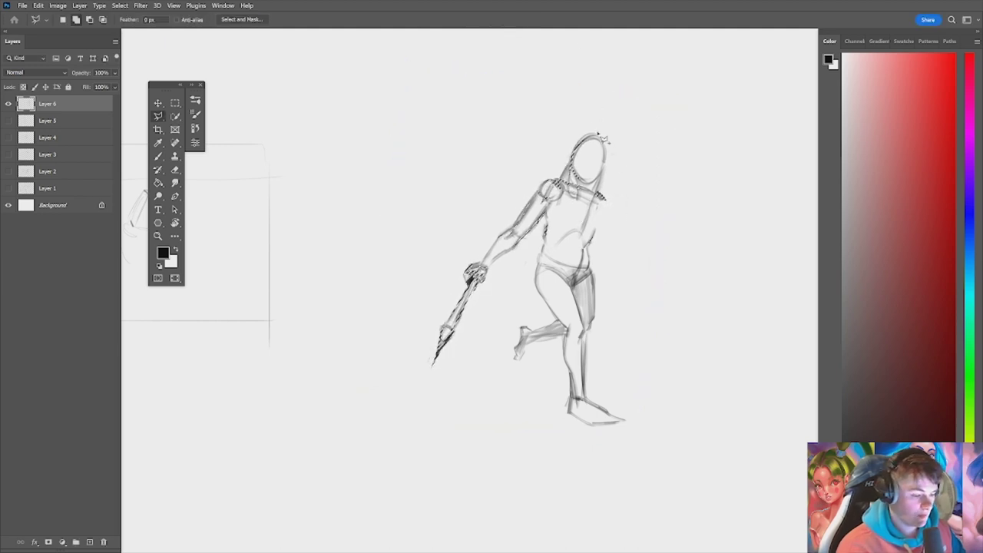
# Step: Select the head with a polygonal outline, tilt it counterclockwise and shift it slightly back over the neck
pyautogui.click(614, 131)
pyautogui.click(593, 116)
pyautogui.click(556, 137)
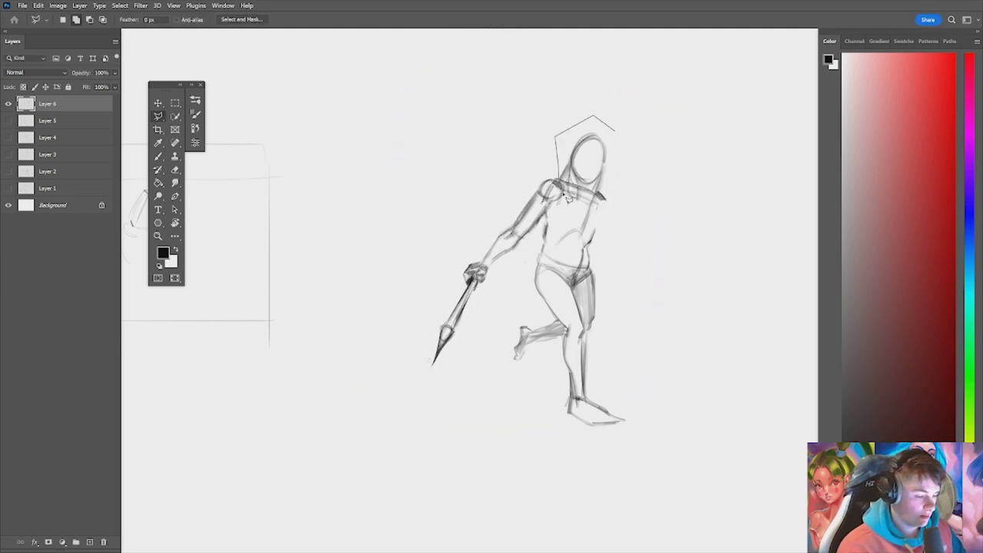
pyautogui.click(589, 201)
pyautogui.click(616, 173)
pyautogui.click(614, 130)
pyautogui.hotkey('ctrl', 't')
pyautogui.moveTo(632, 120); pyautogui.dragTo(635, 101)
pyautogui.moveTo(596, 165); pyautogui.dragTo(587, 162)
pyautogui.click(507, 19)
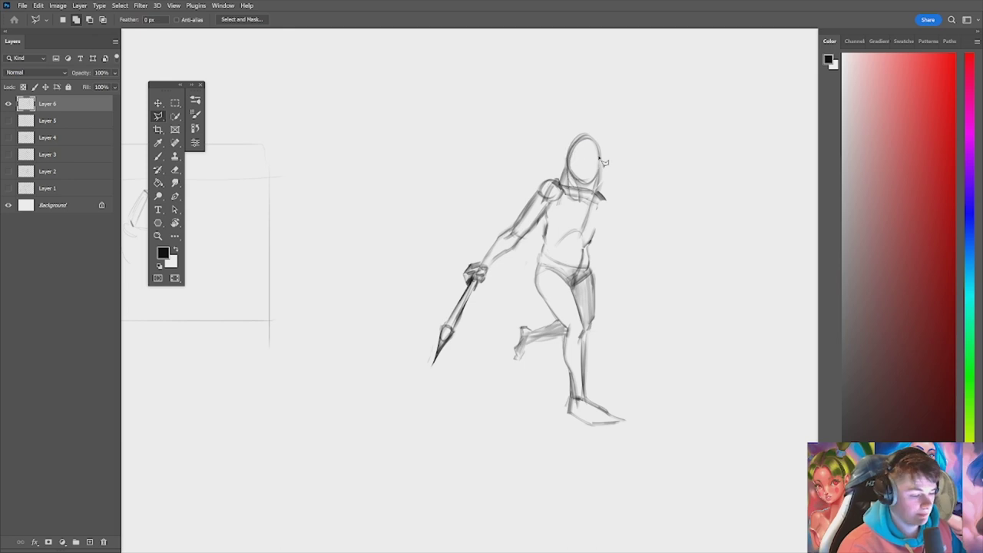
# Step: Draw a darker contour below the far shoulder along the chest with a brush size of 45
pyautogui.scroll(-1, 607, 205)
pyautogui.press('b')
pyautogui.scroll(1, 607, 206)
pyautogui.press('[')
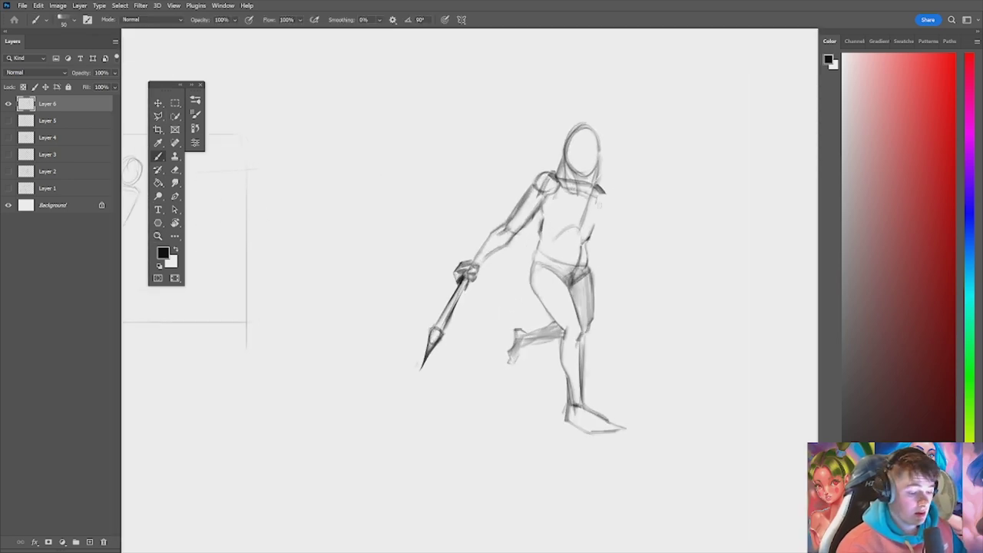
pyautogui.moveTo(604, 197); pyautogui.dragTo(597, 206)
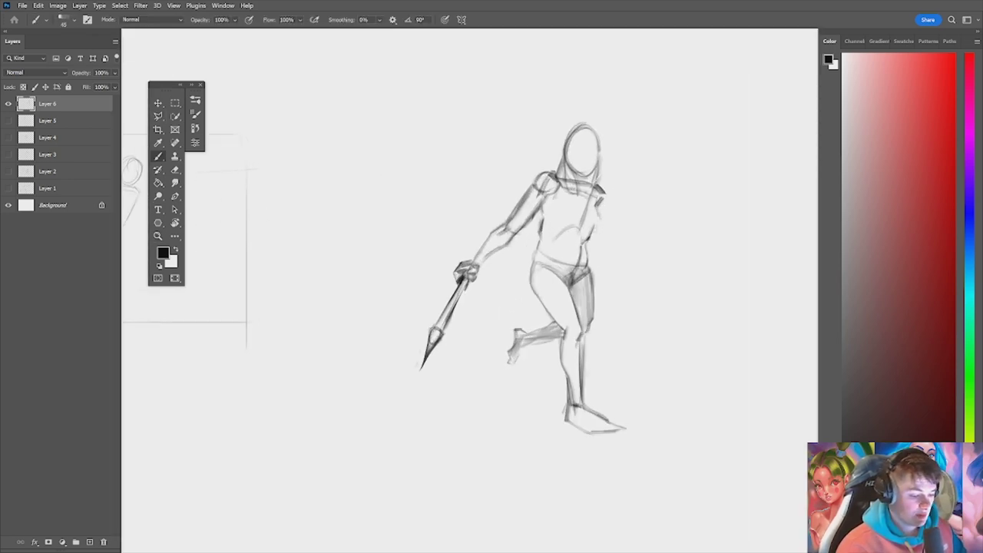
# Step: Clean up the far chest contour, then sketch the near breast's underside and a centre line down from the neck
pyautogui.press('e')
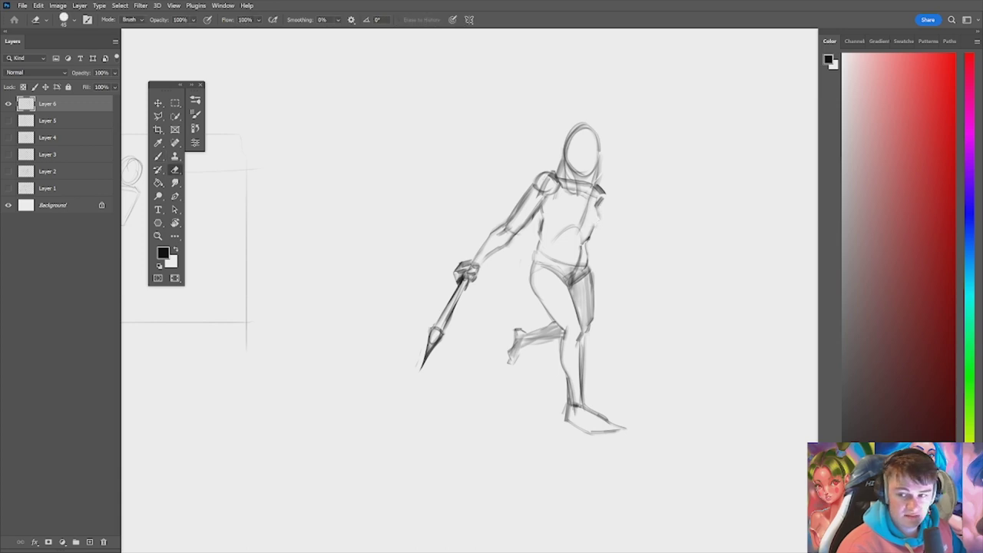
pyautogui.press('b')
pyautogui.press('e')
pyautogui.moveTo(600, 211); pyautogui.dragTo(592, 227)
pyautogui.press('b')
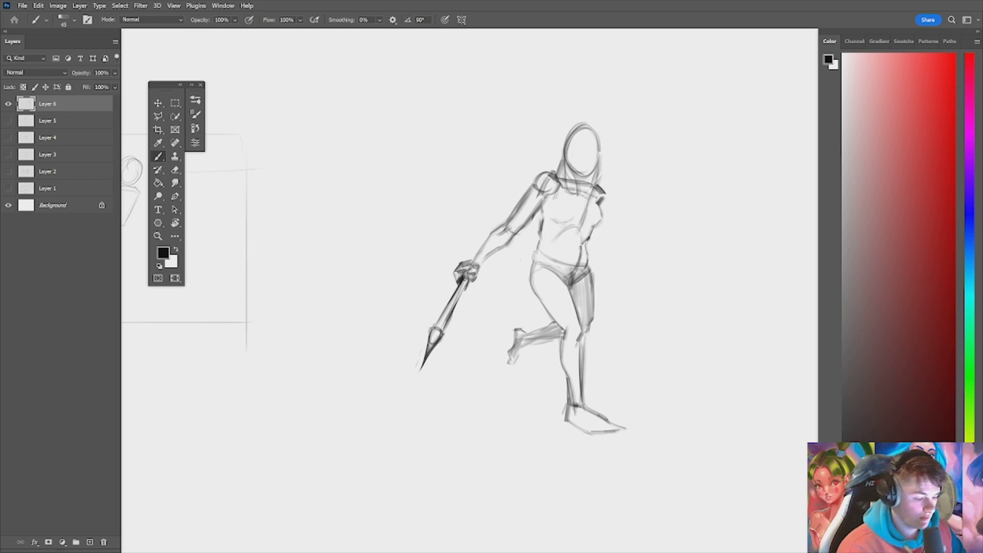
pyautogui.moveTo(568, 222); pyautogui.dragTo(580, 207)
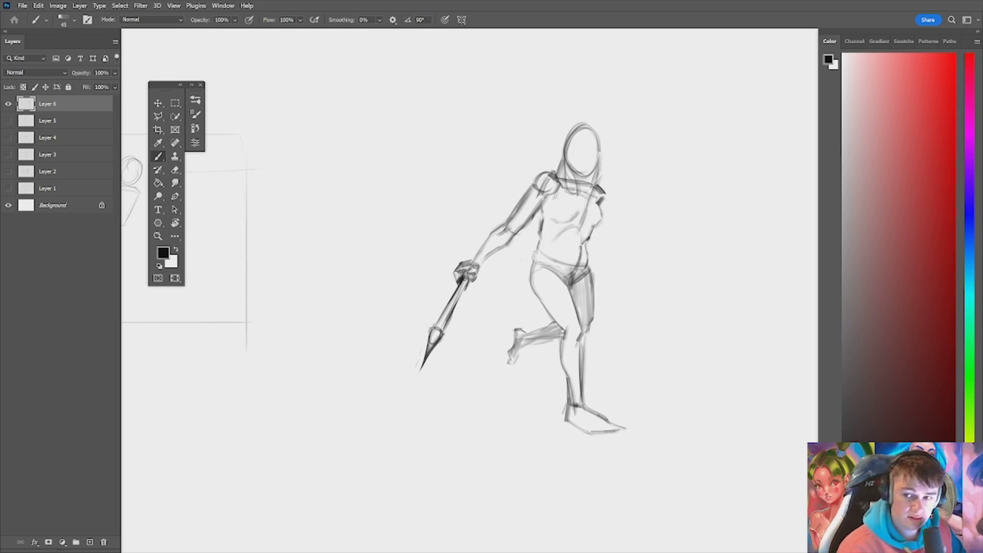
pyautogui.moveTo(580, 180); pyautogui.dragTo(577, 209)
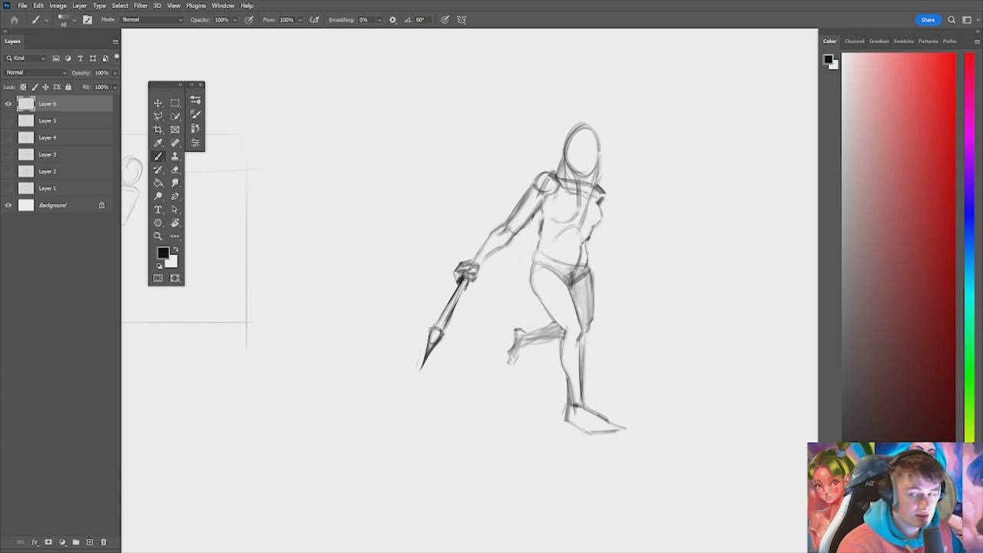
# Step: Refine the near shoulder and slim the upper arm of the weapon arm, using brush size 35 and eraser size 20
pyautogui.moveTo(564, 167); pyautogui.dragTo(536, 182)
pyautogui.press('e')
pyautogui.press('b')
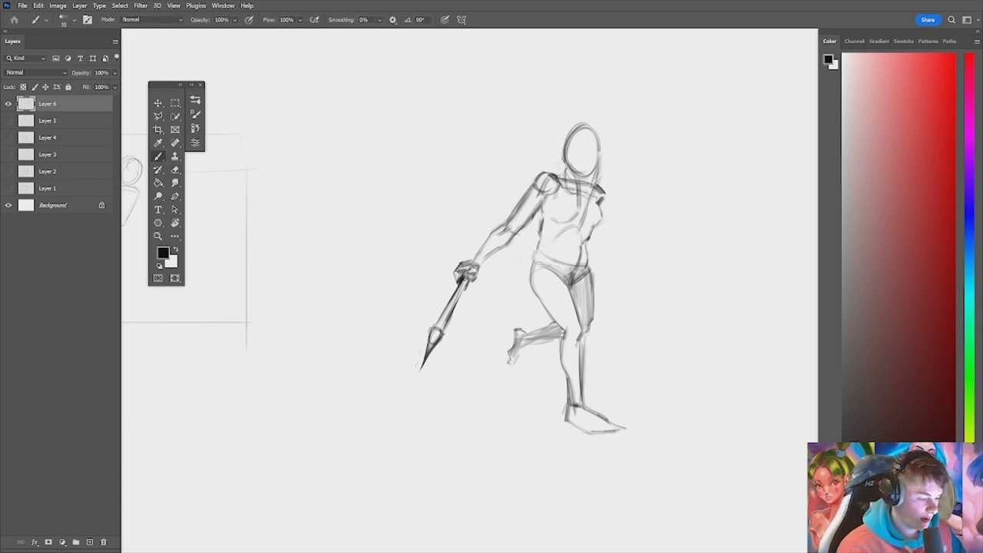
pyautogui.press('e')
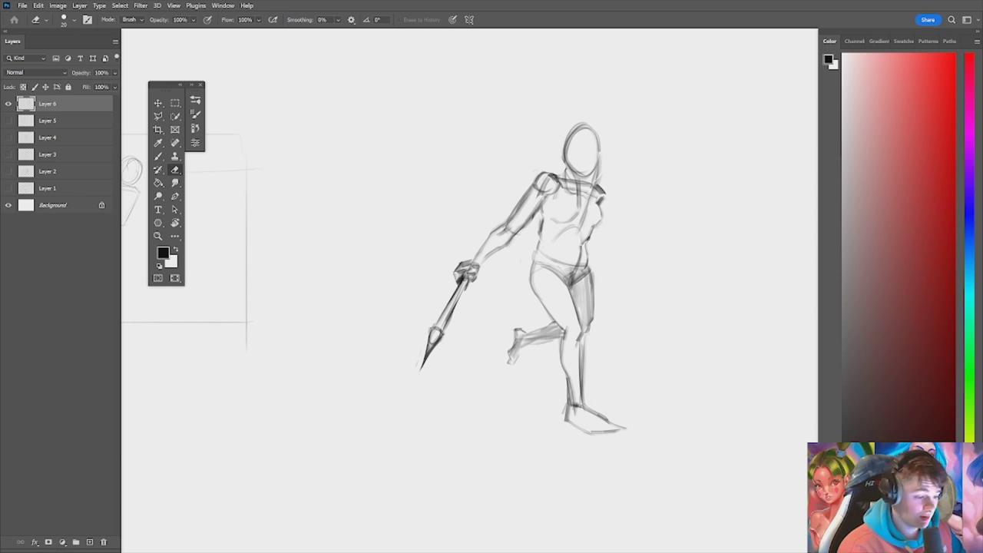
pyautogui.moveTo(537, 176); pyautogui.dragTo(512, 216)
pyautogui.press('b')
pyautogui.press('e')
pyautogui.press('b')
pyautogui.press('e')
pyautogui.press('b')
pyautogui.press('e')
pyautogui.press('b')
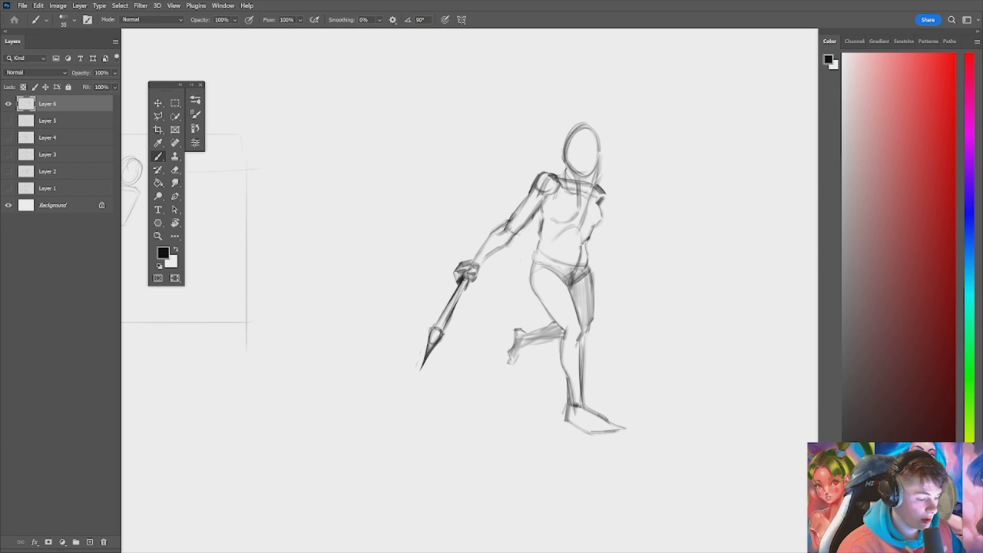
pyautogui.press('e')
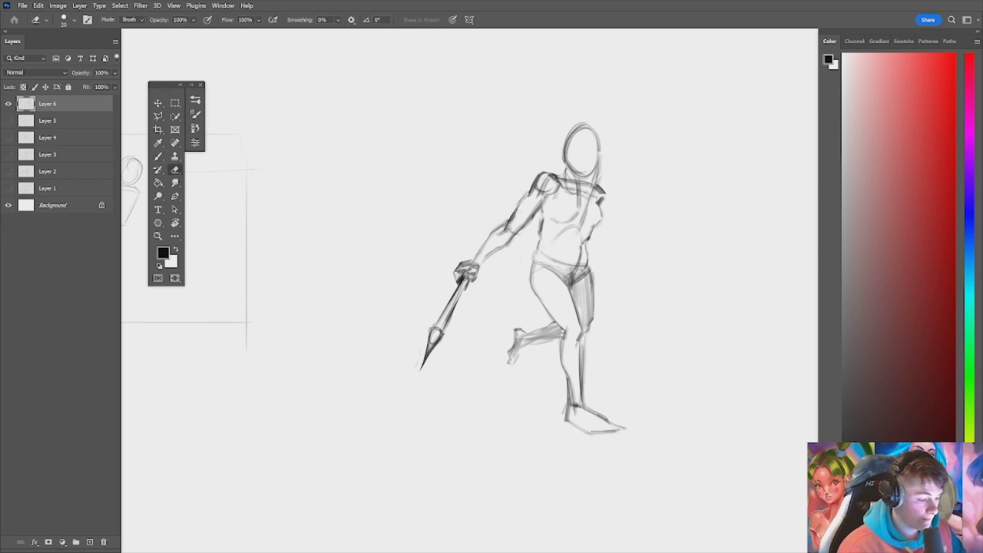
# Step: Draw the far arm hanging beside the torso, with an upper arm outline, an elbow and a tapered forearm
pyautogui.press('b')
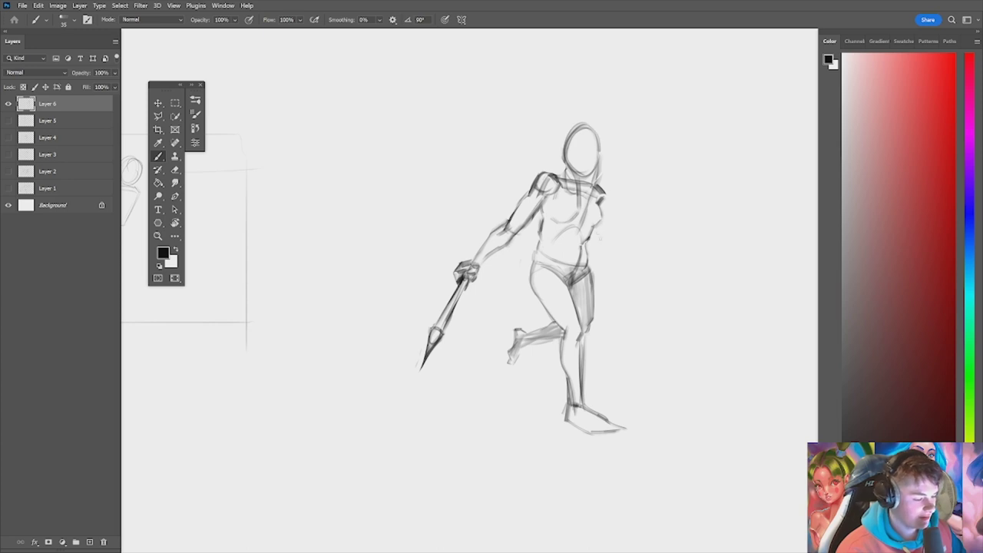
pyautogui.moveTo(601, 236)
pyautogui.mouseDown()
pyautogui.moveTo(604, 206)
pyautogui.moveTo(597, 258)
pyautogui.moveTo(608, 276)
pyautogui.mouseUp()
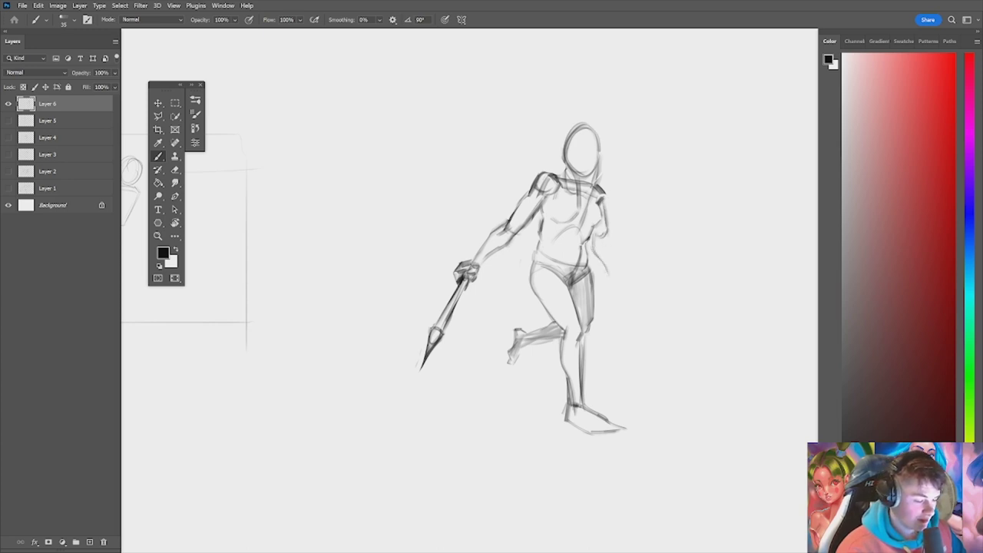
pyautogui.moveTo(608, 235); pyautogui.dragTo(609, 277)
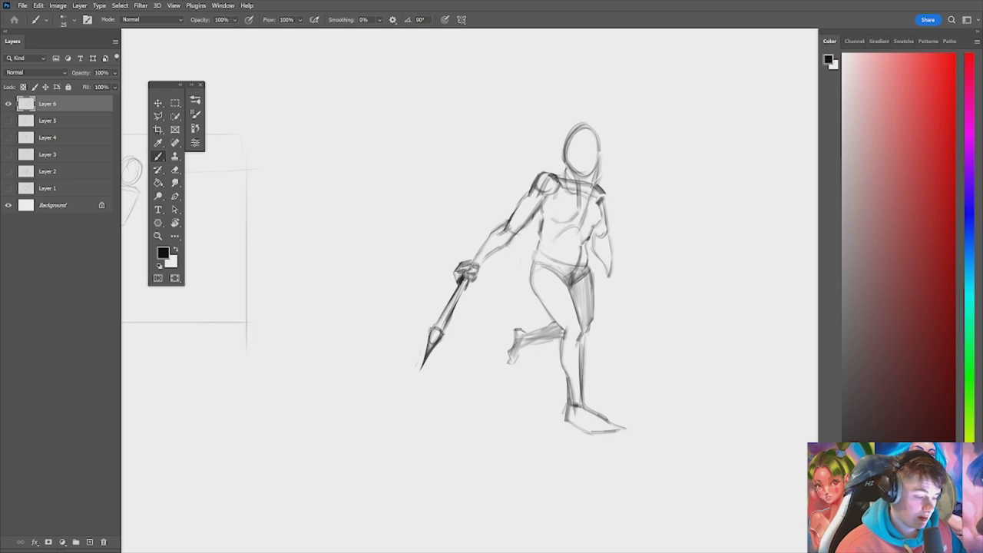
pyautogui.moveTo(596, 235); pyautogui.dragTo(605, 236)
pyautogui.moveTo(606, 198)
pyautogui.mouseDown()
pyautogui.moveTo(604, 232)
pyautogui.moveTo(571, 250)
pyautogui.moveTo(589, 236)
pyautogui.mouseUp()
# Step: Erase the arched abdomen line and the near-side waist contour, alternating a size 25 brush with the eraser
pyautogui.press('e')
pyautogui.press('b')
pyautogui.press('e')
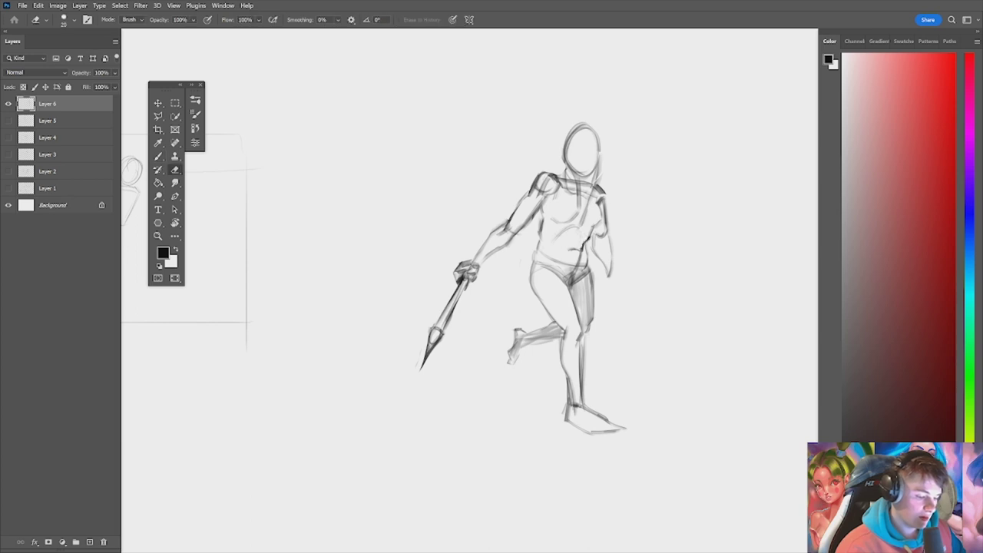
pyautogui.press('b')
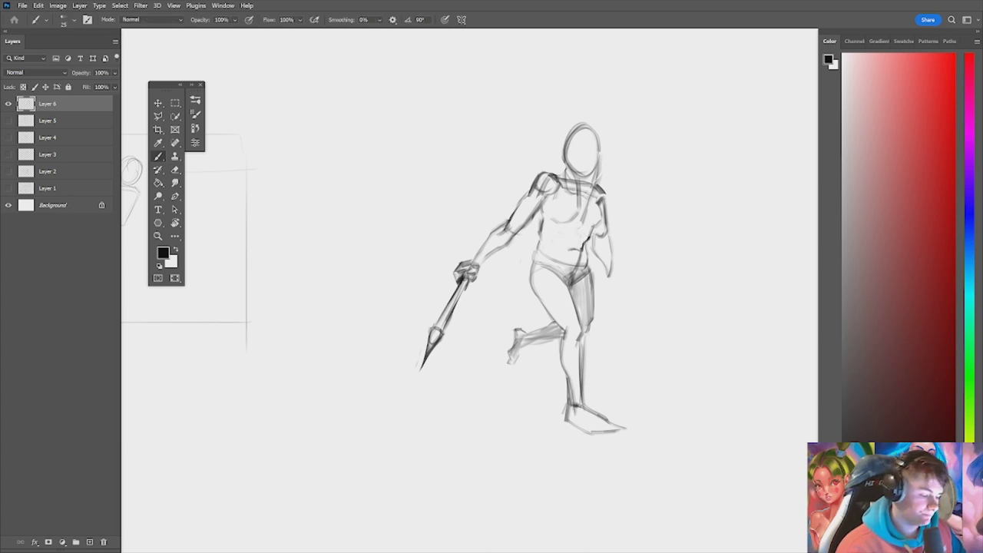
pyautogui.press('e')
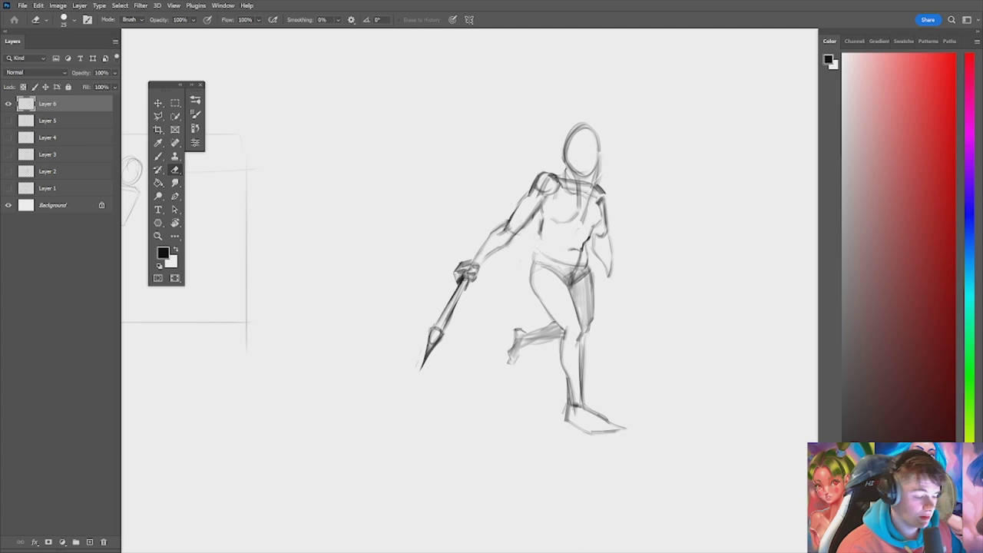
pyautogui.press('b')
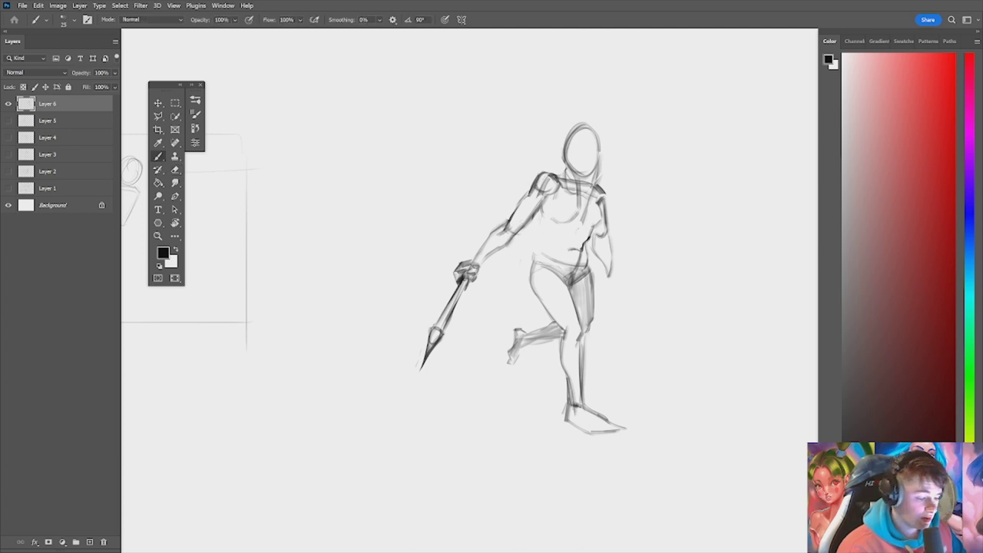
pyautogui.press('e')
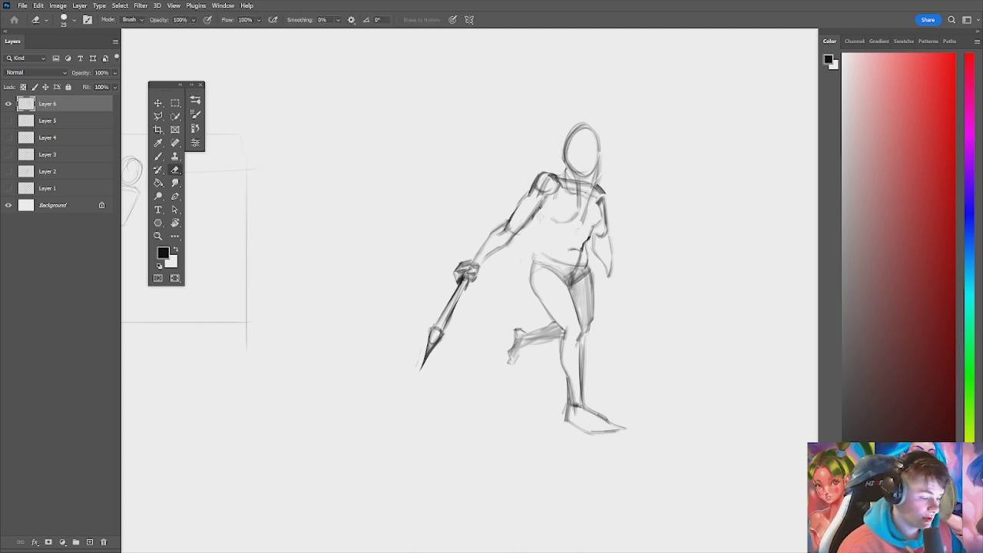
# Step: Redraw the near-side rib and waist contour and add a light line beneath the chest with a brush size of 20
pyautogui.press('b')
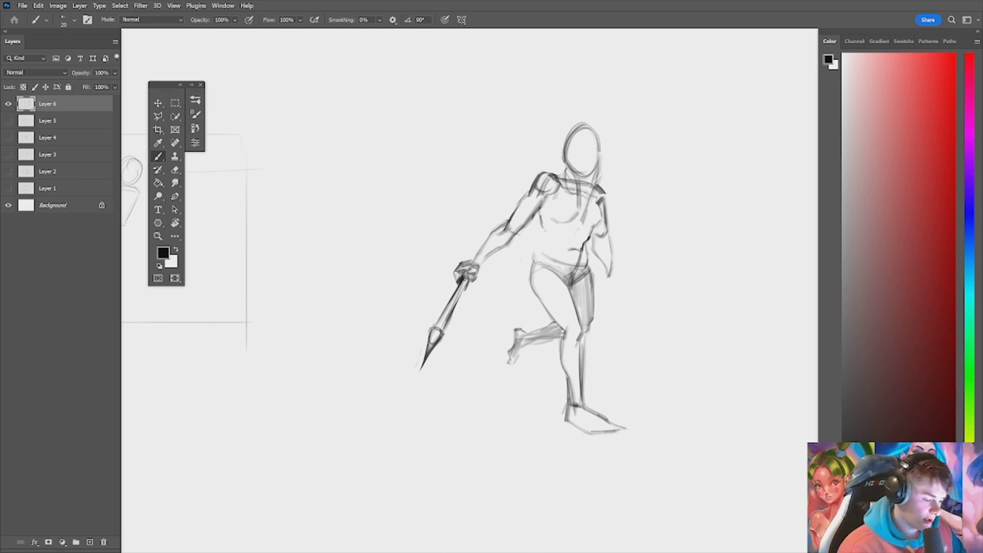
pyautogui.press('e')
pyautogui.press('b')
pyautogui.moveTo(541, 216); pyautogui.dragTo(541, 228)
pyautogui.press('e')
pyautogui.press('b')
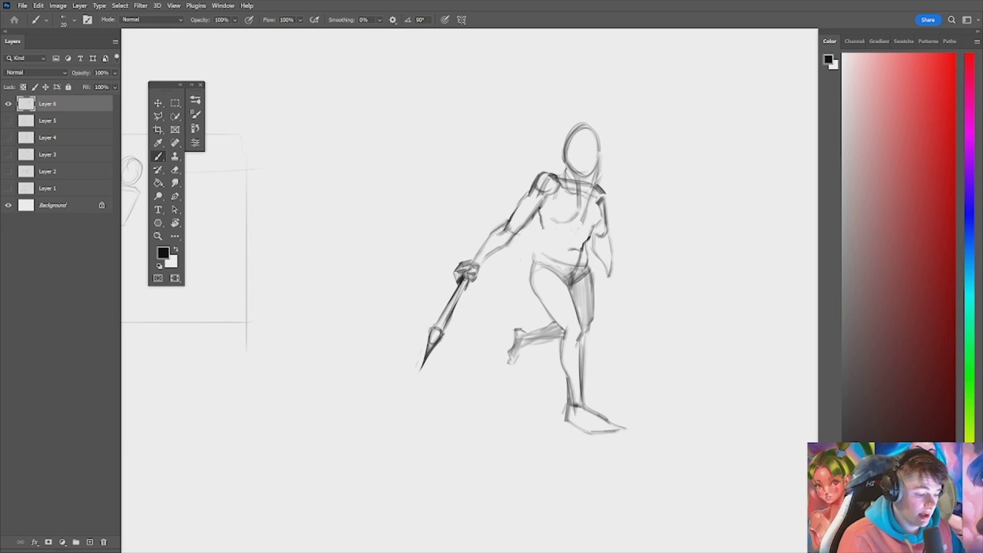
pyautogui.moveTo(543, 228); pyautogui.dragTo(592, 227)
pyautogui.hotkey('ctrl', 'z')
pyautogui.hotkey('ctrl', 'z')
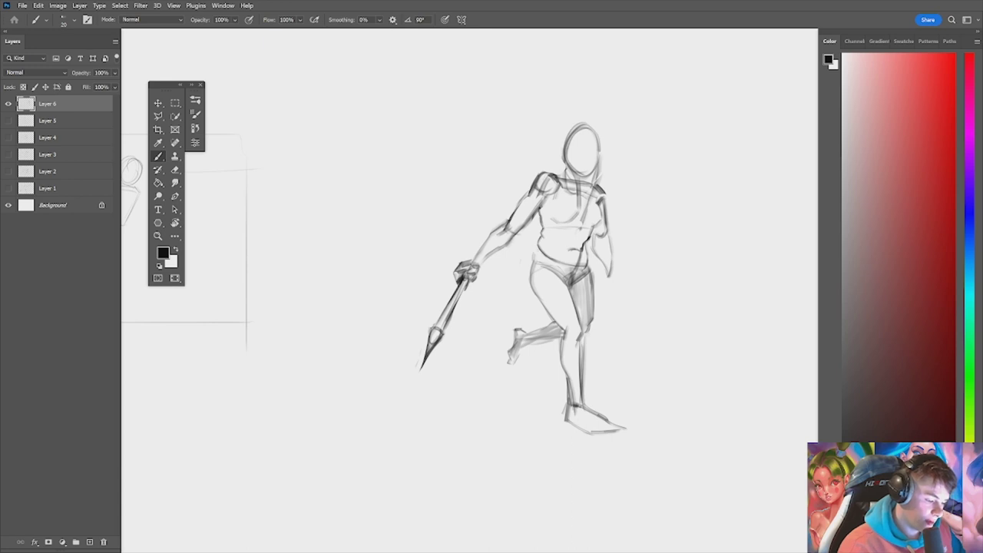
# Step: Sketch the far hand as a small rounded shape at the wrist, with a short line extending outward
pyautogui.hotkey('ctrl', 'space')
pyautogui.moveTo(603, 233)
pyautogui.mouseDown()
pyautogui.moveTo(530, 233)
pyautogui.moveTo(646, 234)
pyautogui.mouseUp()
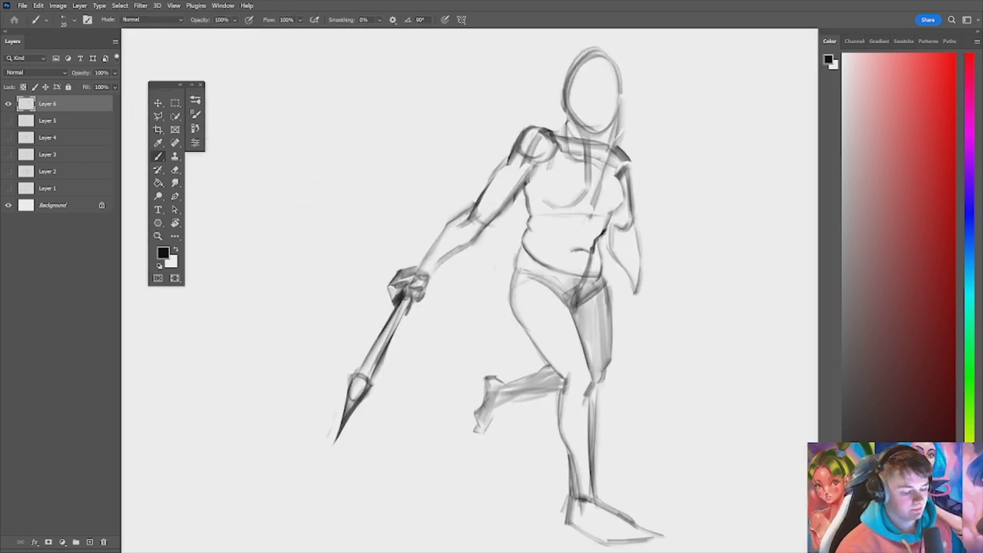
pyautogui.moveTo(642, 290)
pyautogui.mouseDown()
pyautogui.moveTo(662, 301)
pyautogui.moveTo(631, 294)
pyautogui.moveTo(639, 304)
pyautogui.mouseUp()
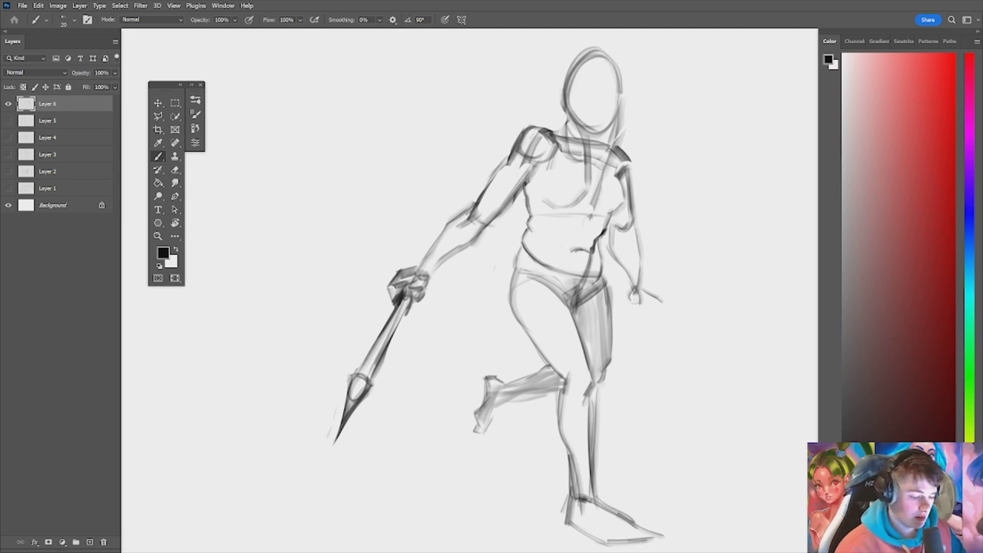
pyautogui.moveTo(619, 263); pyautogui.dragTo(629, 294)
pyautogui.hotkey('ctrl', 'z')
pyautogui.hotkey('ctrl', 'z')
pyautogui.hotkey('ctrl', 'z')
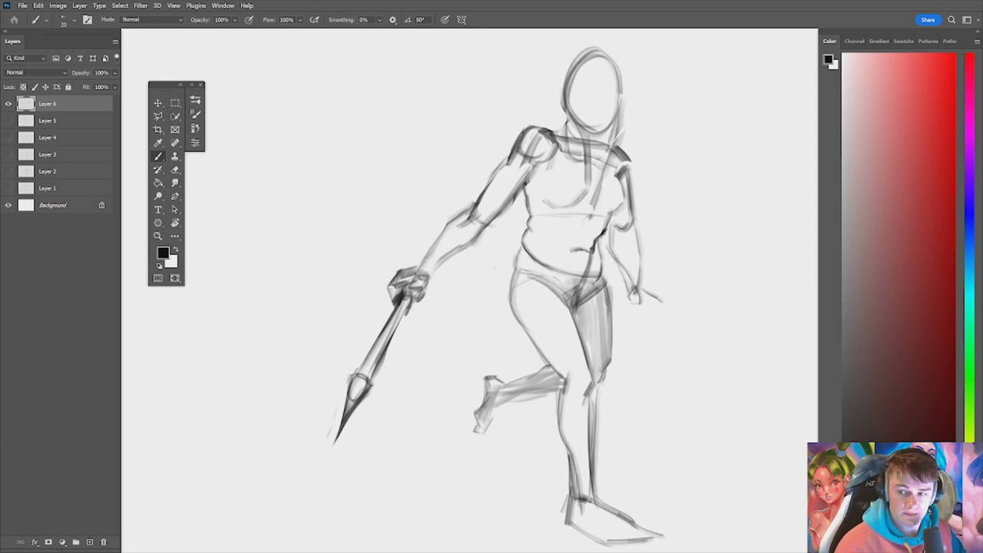
# Step: Shade the far forearm with a light, even tone using a size 125 brush, undoing the unsatisfactory trial strokes
pyautogui.press(']')
pyautogui.press(']')
pyautogui.press(']')
pyautogui.press(']')
pyautogui.press(']')
pyautogui.moveTo(616, 232); pyautogui.dragTo(635, 265)
pyautogui.hotkey('ctrl', 'z')
pyautogui.press(']')
pyautogui.press(']')
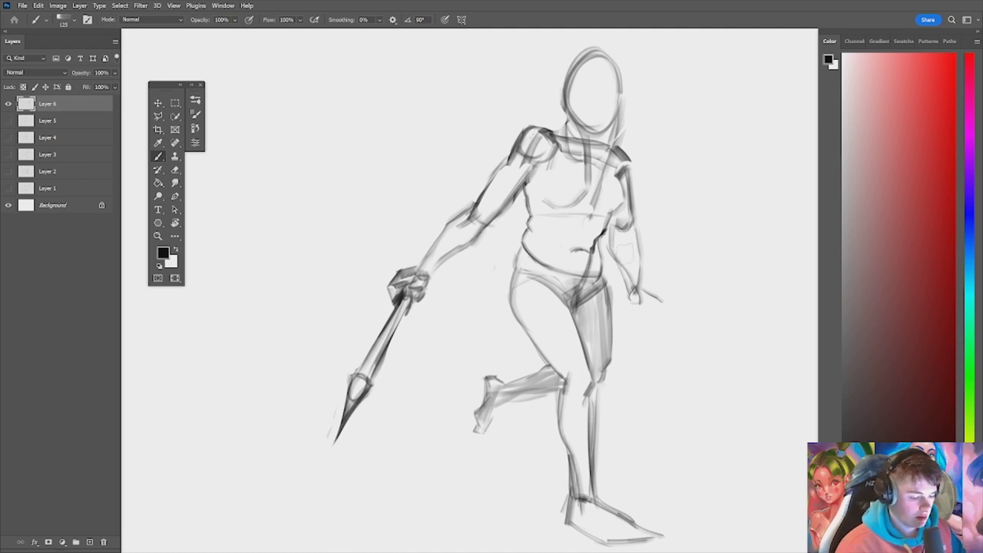
pyautogui.moveTo(623, 225); pyautogui.dragTo(635, 279)
pyautogui.hotkey('ctrl', 'z')
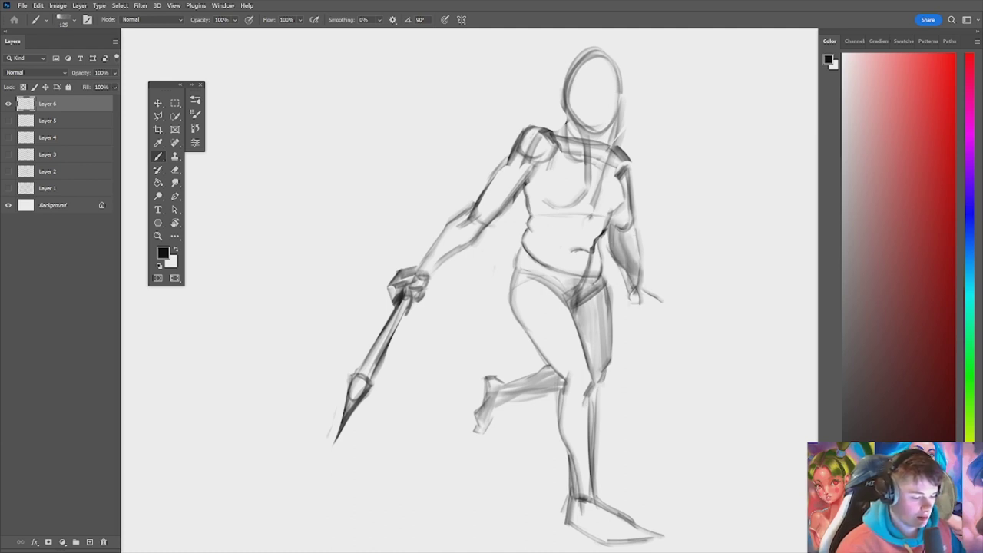
pyautogui.hotkey('ctrl', 'z')
pyautogui.hotkey('ctrl', 'z')
pyautogui.moveTo(619, 234); pyautogui.dragTo(632, 267)
pyautogui.hotkey('ctrl', 'z')
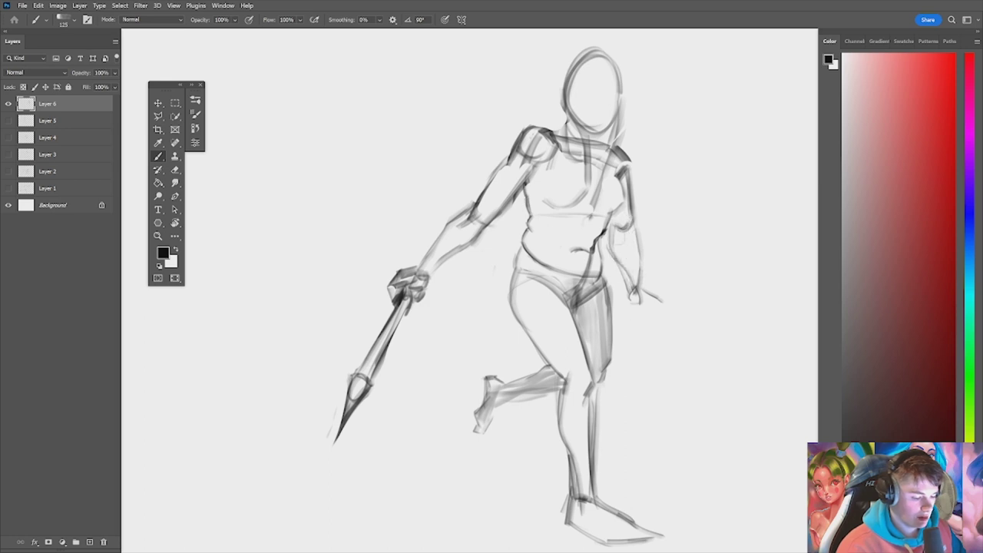
pyautogui.moveTo(614, 229)
pyautogui.mouseDown()
pyautogui.moveTo(615, 253)
pyautogui.moveTo(632, 280)
pyautogui.mouseUp()
pyautogui.moveTo(628, 238); pyautogui.dragTo(631, 263)
pyautogui.moveTo(621, 210)
pyautogui.mouseDown()
pyautogui.moveTo(613, 221)
pyautogui.moveTo(620, 213)
pyautogui.moveTo(640, 268)
pyautogui.moveTo(629, 315)
pyautogui.mouseUp()
# Step: Clean up the contour where the far upper arm meets the chest, alternating the eraser and the brush
pyautogui.press('z')
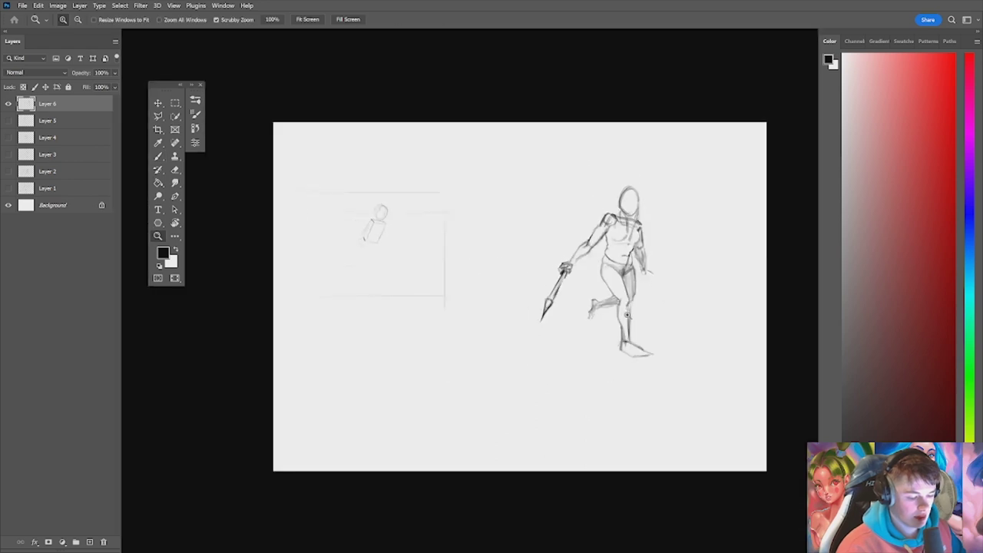
pyautogui.moveTo(652, 266); pyautogui.dragTo(662, 257)
pyautogui.press('e')
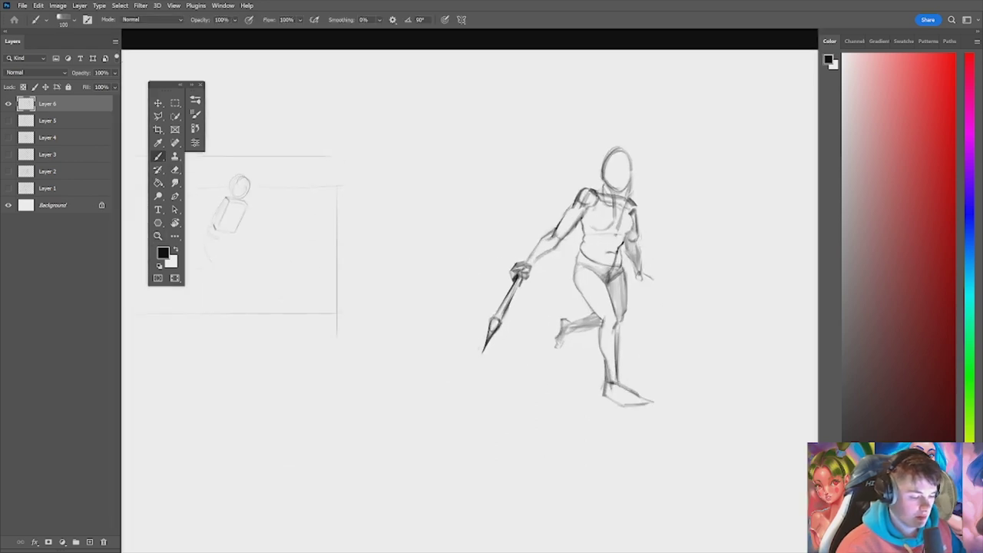
pyautogui.moveTo(640, 218)
pyautogui.mouseDown()
pyautogui.moveTo(637, 241)
pyautogui.moveTo(630, 226)
pyautogui.moveTo(631, 235)
pyautogui.mouseUp()
pyautogui.press('b')
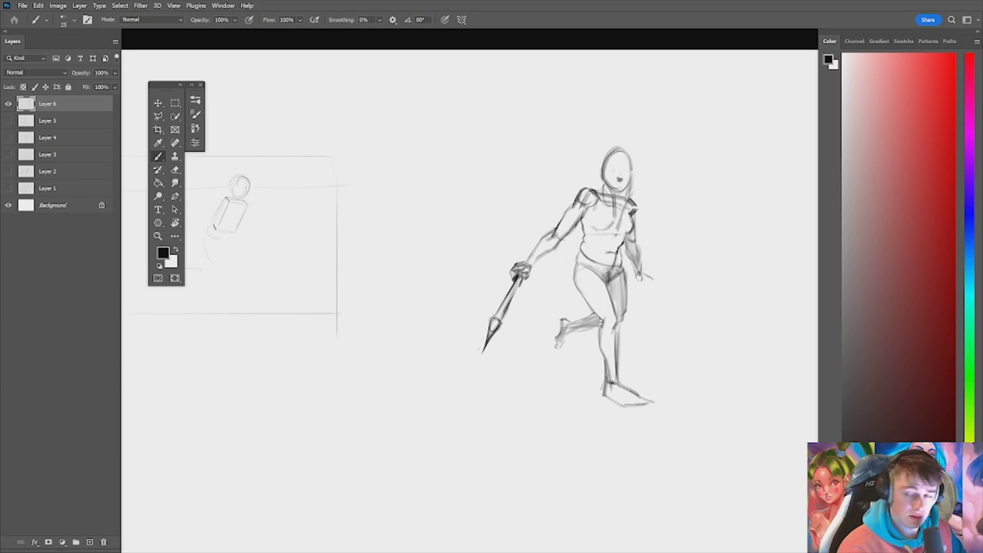
# Step: Sketch simple facial features on the head, with dark eye sockets, brows, a nose shadow and a mouth
pyautogui.moveTo(609, 171); pyautogui.dragTo(619, 175)
pyautogui.moveTo(612, 169); pyautogui.dragTo(628, 175)
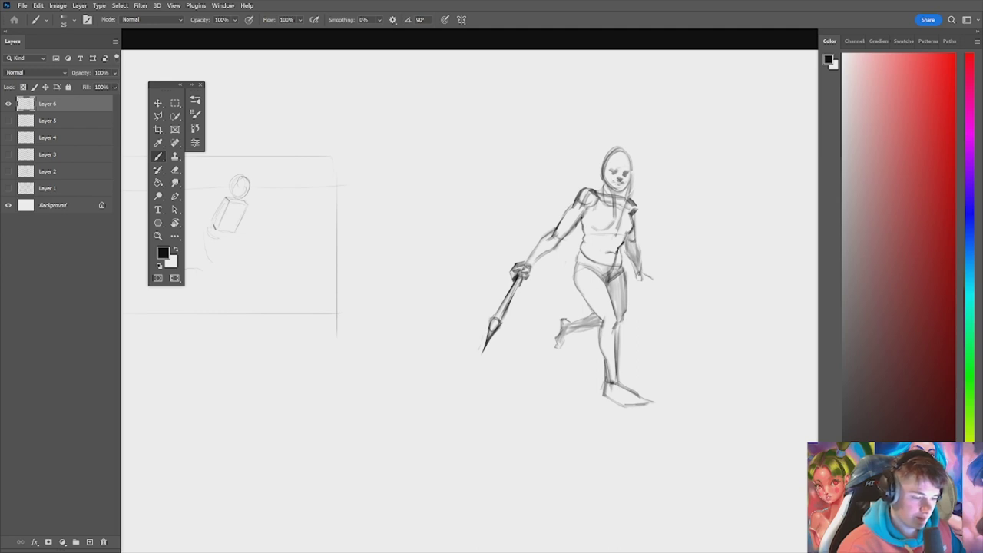
pyautogui.press('z')
pyautogui.click(627, 167)
pyautogui.press('b')
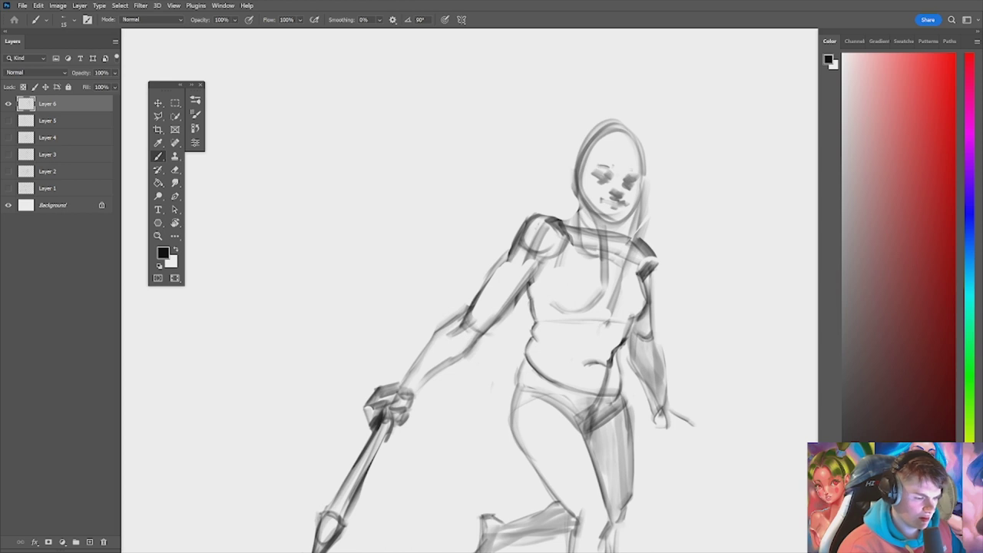
pyautogui.moveTo(627, 172); pyautogui.dragTo(638, 170)
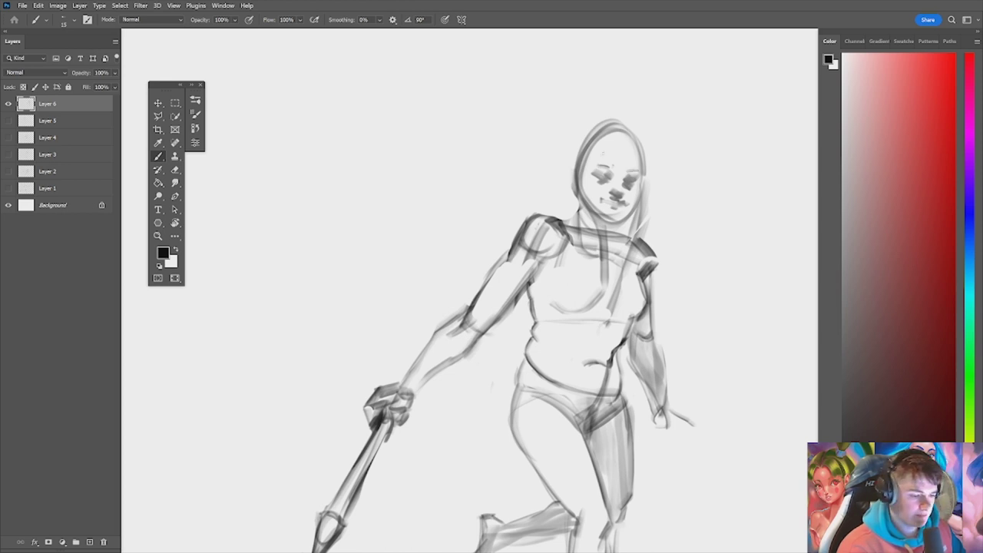
# Step: Draw the hairline, the hair volume over the crown and wavy near-side strands falling to the shoulder, using size 25 and 20 brushes
pyautogui.moveTo(593, 146)
pyautogui.mouseDown()
pyautogui.moveTo(617, 146)
pyautogui.moveTo(559, 160)
pyautogui.moveTo(583, 159)
pyautogui.mouseUp()
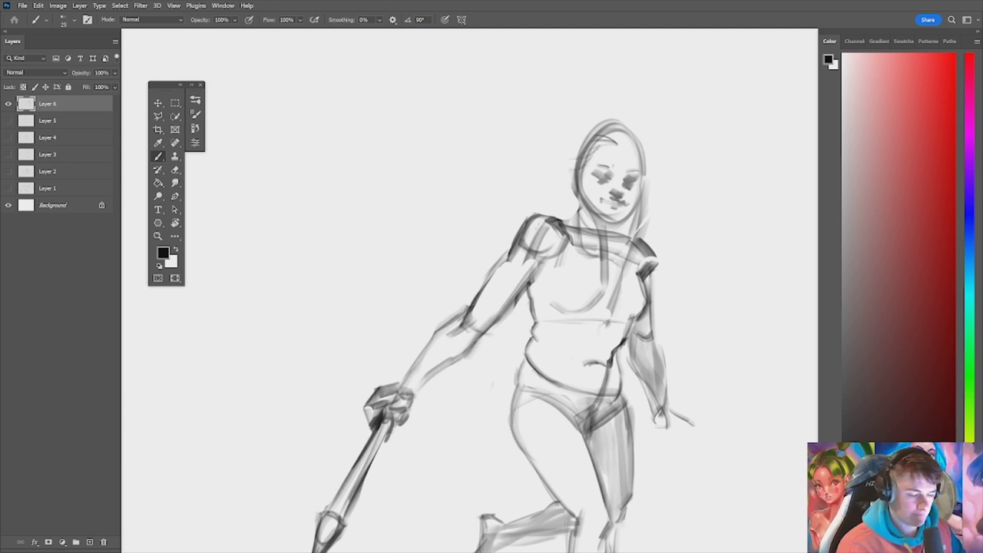
pyautogui.moveTo(585, 126)
pyautogui.mouseDown()
pyautogui.moveTo(613, 116)
pyautogui.moveTo(637, 138)
pyautogui.mouseUp()
pyautogui.moveTo(616, 116)
pyautogui.mouseDown()
pyautogui.moveTo(639, 139)
pyautogui.moveTo(569, 149)
pyautogui.moveTo(577, 141)
pyautogui.mouseUp()
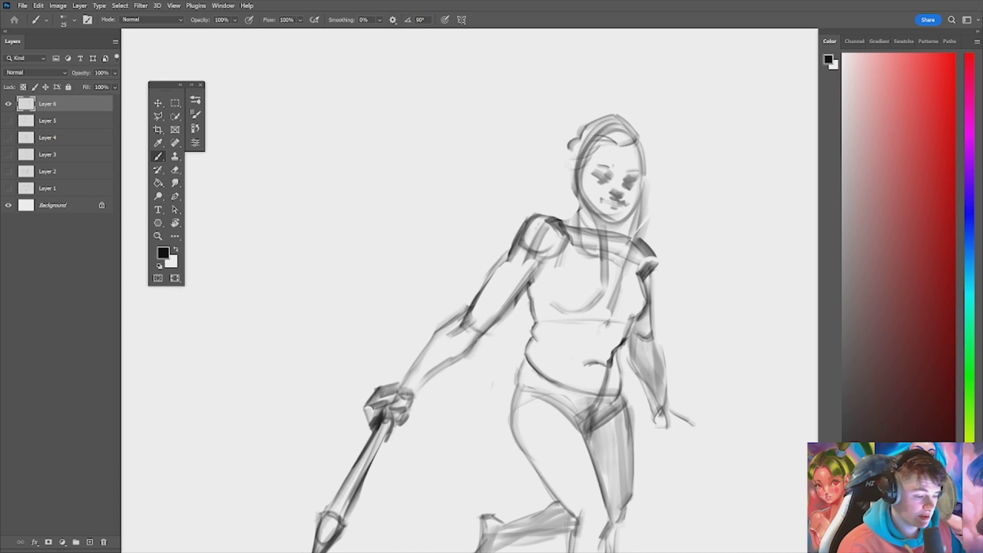
pyautogui.press('[')
pyautogui.moveTo(573, 164)
pyautogui.mouseDown()
pyautogui.moveTo(573, 189)
pyautogui.moveTo(576, 166)
pyautogui.moveTo(556, 181)
pyautogui.moveTo(569, 202)
pyautogui.moveTo(558, 249)
pyautogui.mouseUp()
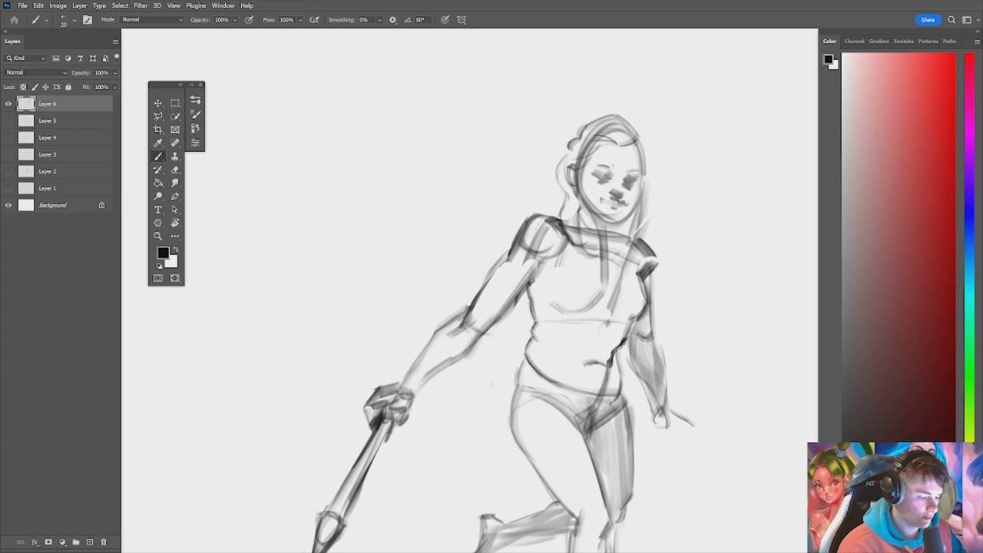
pyautogui.moveTo(560, 198)
pyautogui.mouseDown()
pyautogui.moveTo(550, 218)
pyautogui.moveTo(558, 199)
pyautogui.mouseUp()
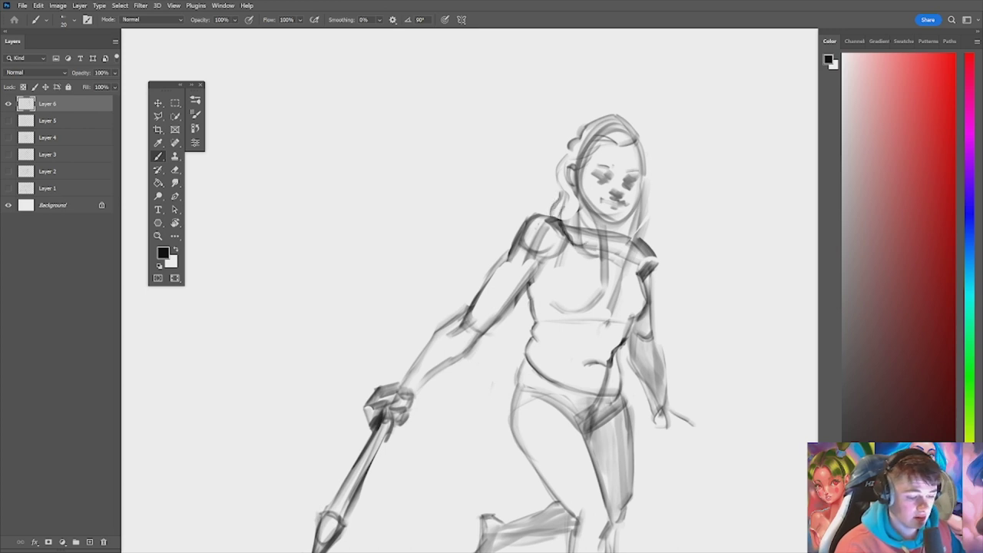
# Step: Add a wavy hair contour along the far side of the head and firm up the chin with a thinner brush
pyautogui.moveTo(636, 145); pyautogui.dragTo(641, 176)
pyautogui.moveTo(640, 145)
pyautogui.mouseDown()
pyautogui.moveTo(643, 168)
pyautogui.moveTo(633, 144)
pyautogui.moveTo(648, 139)
pyautogui.moveTo(644, 156)
pyautogui.moveTo(636, 136)
pyautogui.moveTo(646, 179)
pyautogui.moveTo(617, 219)
pyautogui.mouseUp()
pyautogui.hotkey('ctrl', 'z')
pyautogui.press('[')
pyautogui.press('[')
pyautogui.moveTo(606, 218); pyautogui.dragTo(622, 216)
pyautogui.moveTo(635, 195); pyautogui.dragTo(620, 220)
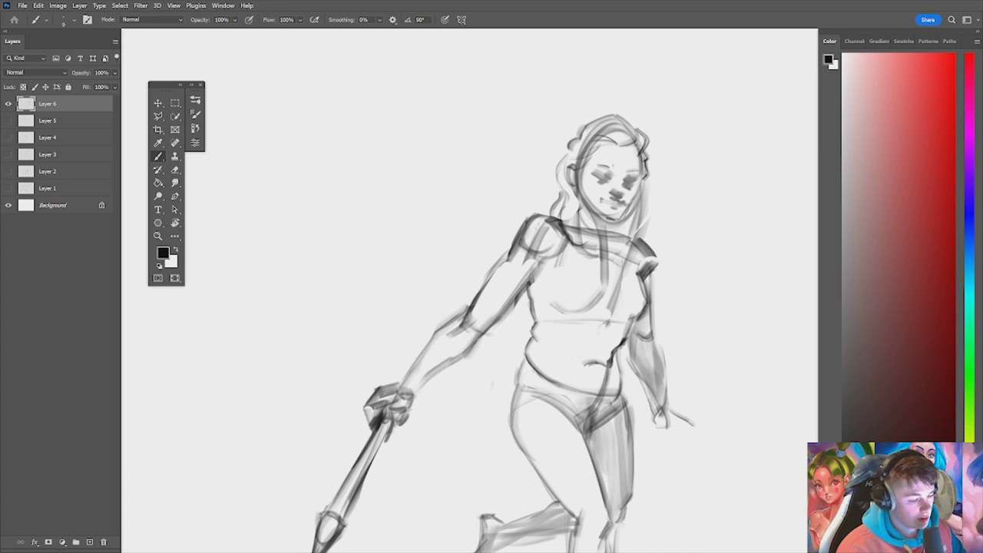
# Step: Outline the near-side ear and jaw, and darken the near eye with small strokes
pyautogui.moveTo(646, 169)
pyautogui.mouseDown()
pyautogui.moveTo(641, 186)
pyautogui.moveTo(591, 179)
pyautogui.mouseUp()
pyautogui.hotkey('ctrl', 'space')
pyautogui.moveTo(638, 180); pyautogui.dragTo(699, 181)
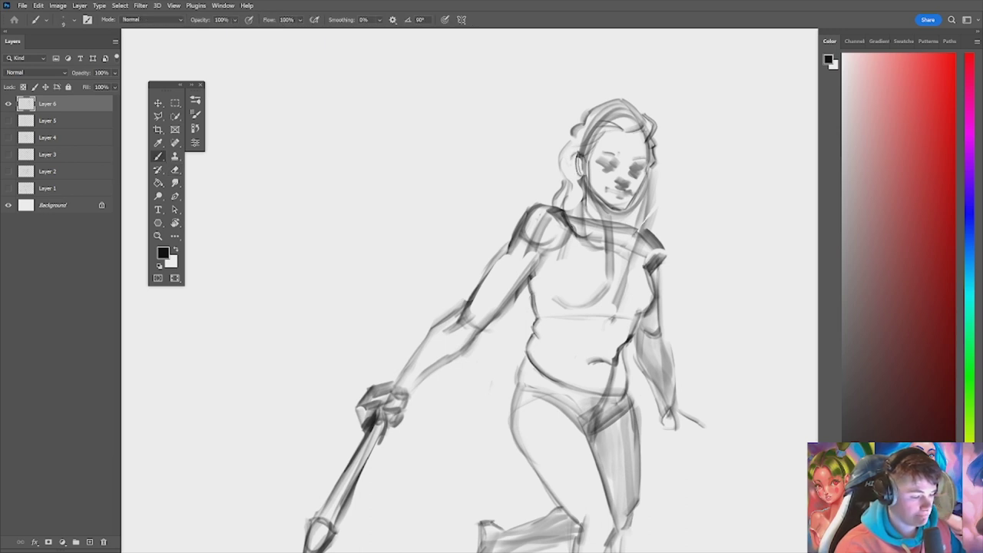
pyautogui.moveTo(630, 184); pyautogui.dragTo(718, 177)
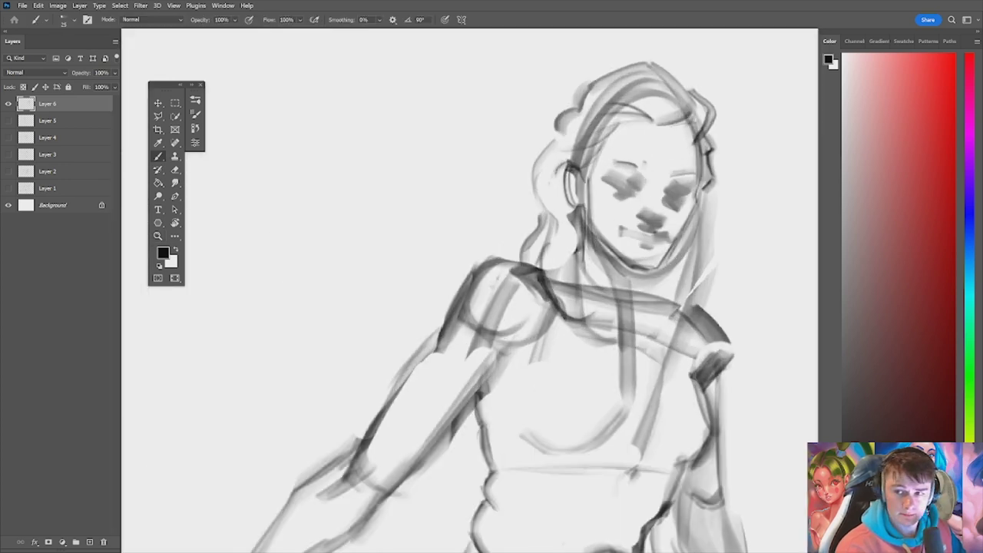
pyautogui.press('[')
pyautogui.moveTo(632, 178)
pyautogui.mouseDown()
pyautogui.moveTo(646, 184)
pyautogui.moveTo(641, 192)
pyautogui.moveTo(637, 182)
pyautogui.moveTo(619, 184)
pyautogui.mouseUp()
pyautogui.moveTo(627, 177); pyautogui.dragTo(584, 176)
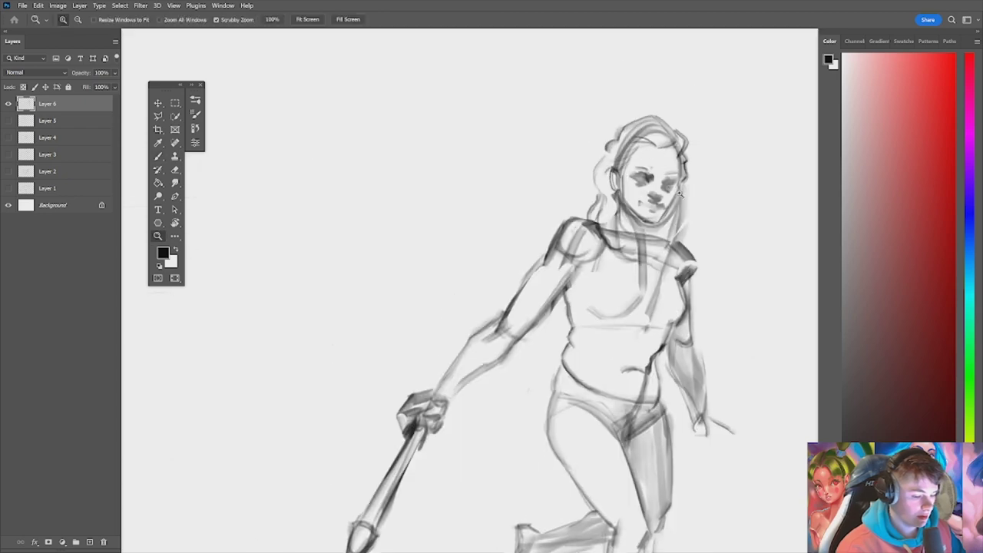
# Step: Refine the nose and mouth with small strokes, alternating a fine brush with the eraser
pyautogui.press('[')
pyautogui.moveTo(671, 179); pyautogui.dragTo(665, 185)
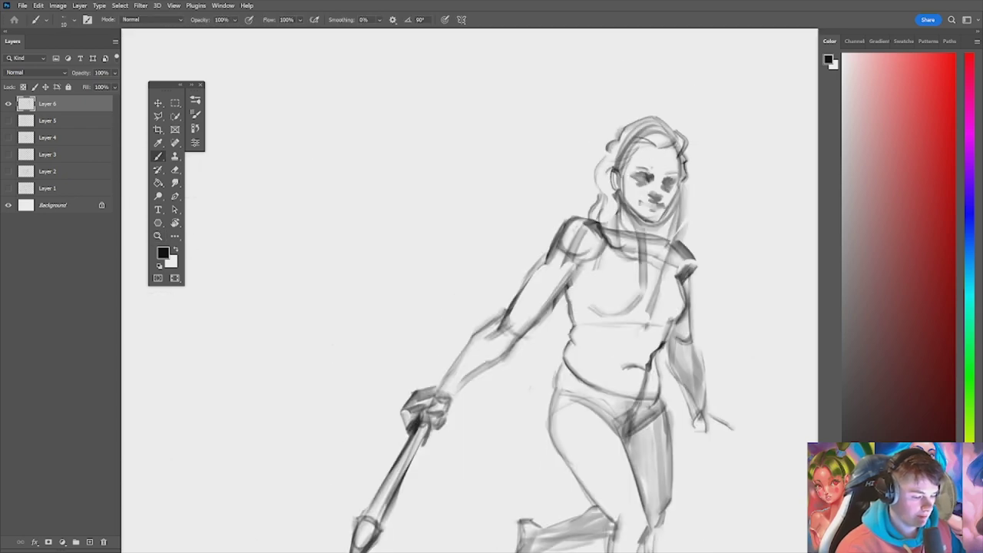
pyautogui.press('e')
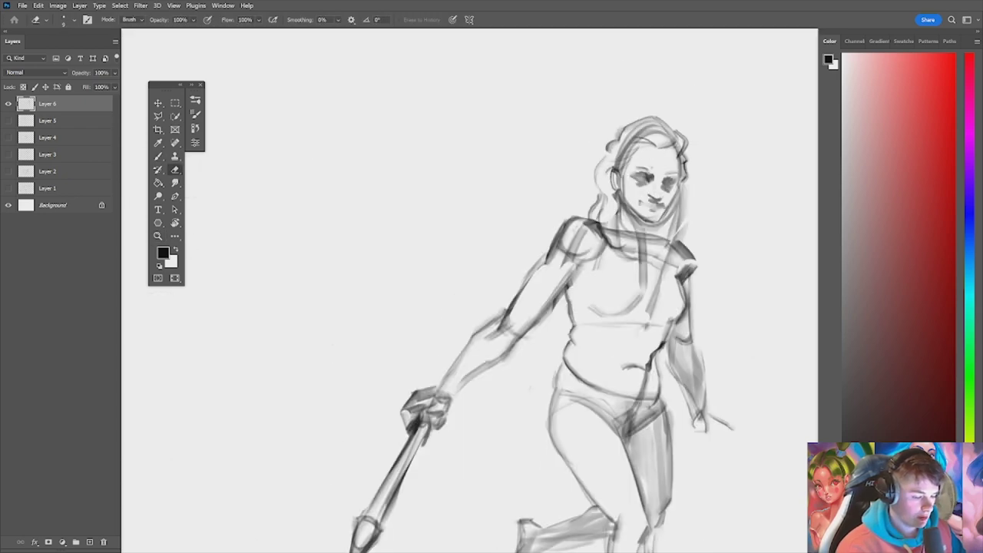
pyautogui.press('b')
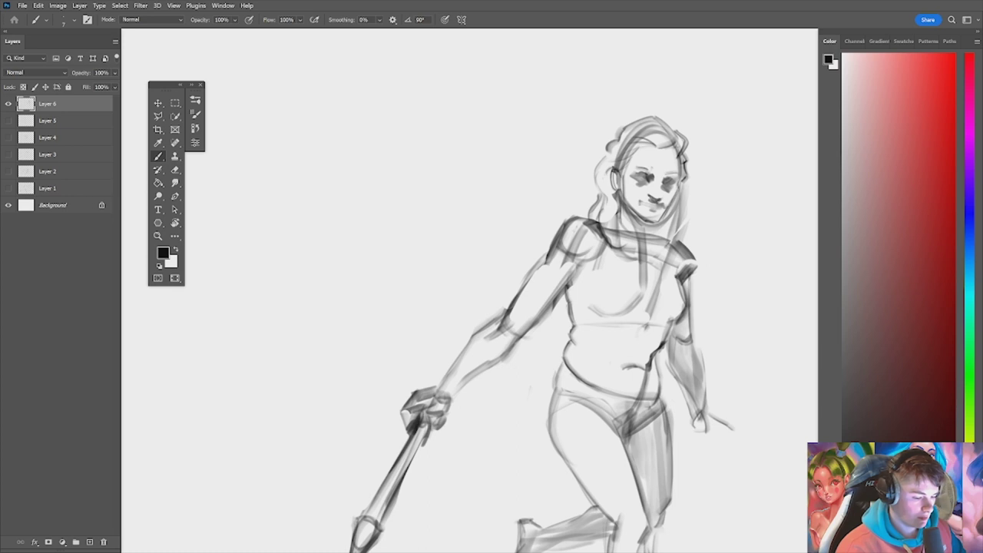
pyautogui.press('z')
pyautogui.moveTo(680, 185); pyautogui.dragTo(604, 185)
pyautogui.press('b')
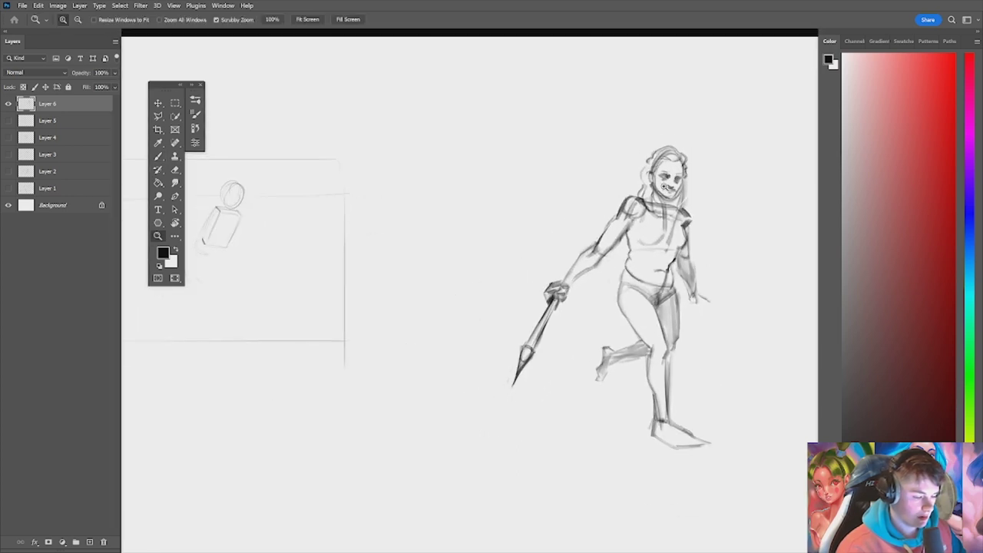
pyautogui.click(665, 191)
pyautogui.press('e')
pyautogui.press('b')
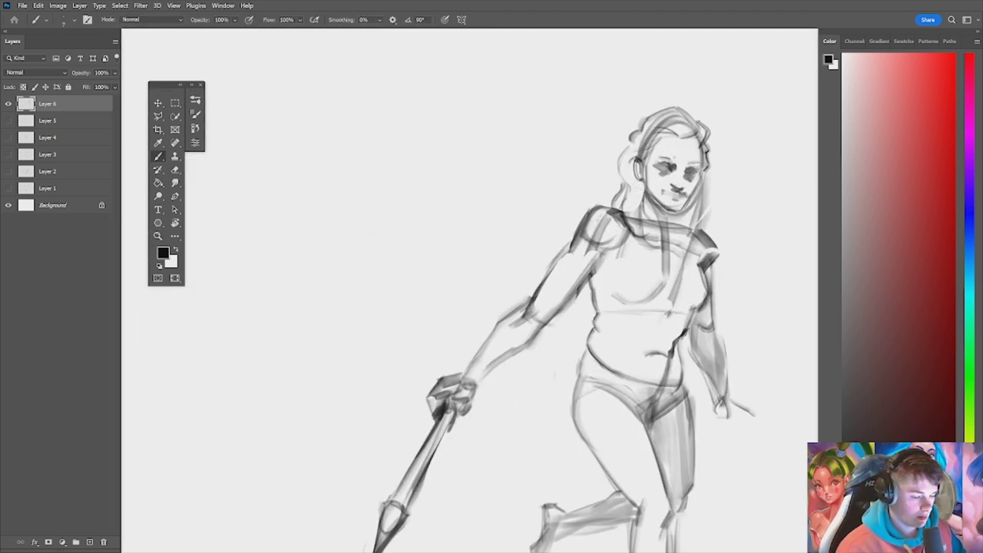
# Step: Darken the neck muscles and the shadow under the chin with a larger brush
pyautogui.moveTo(642, 183)
pyautogui.mouseDown()
pyautogui.moveTo(641, 207)
pyautogui.moveTo(617, 211)
pyautogui.moveTo(668, 241)
pyautogui.moveTo(693, 229)
pyautogui.moveTo(682, 202)
pyautogui.moveTo(666, 200)
pyautogui.moveTo(692, 202)
pyautogui.moveTo(649, 204)
pyautogui.moveTo(662, 204)
pyautogui.moveTo(635, 221)
pyautogui.moveTo(642, 246)
pyautogui.mouseUp()
pyautogui.press(']')
pyautogui.press(']')
pyautogui.press(']')
pyautogui.press('b')
pyautogui.moveTo(634, 222); pyautogui.dragTo(650, 248)
# Step: Reshape the far shoulder into a rounder form, alternating a size 15 eraser with the brush
pyautogui.moveTo(670, 215)
pyautogui.mouseDown()
pyautogui.moveTo(629, 216)
pyautogui.moveTo(671, 208)
pyautogui.moveTo(641, 207)
pyautogui.mouseUp()
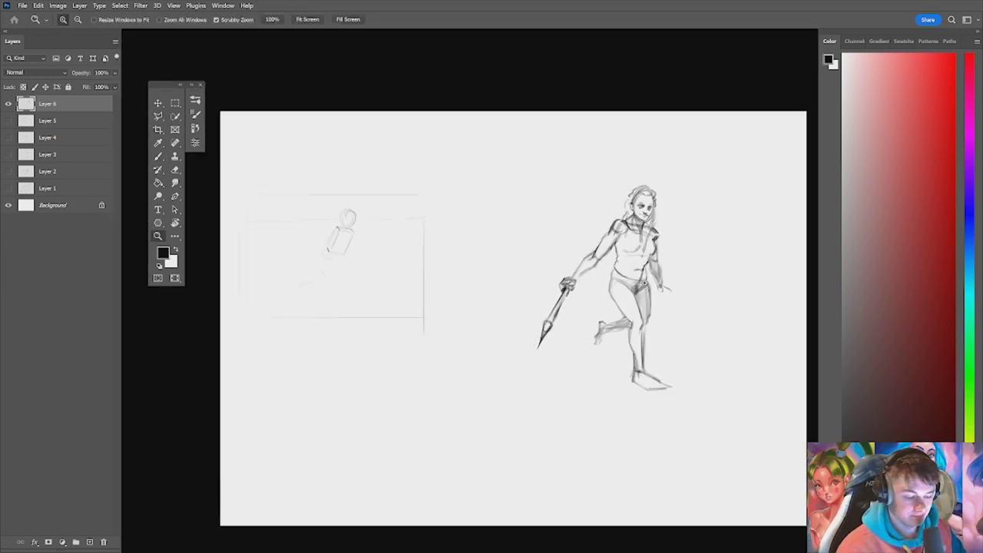
pyautogui.click(653, 242)
pyautogui.press('b')
pyautogui.press('e')
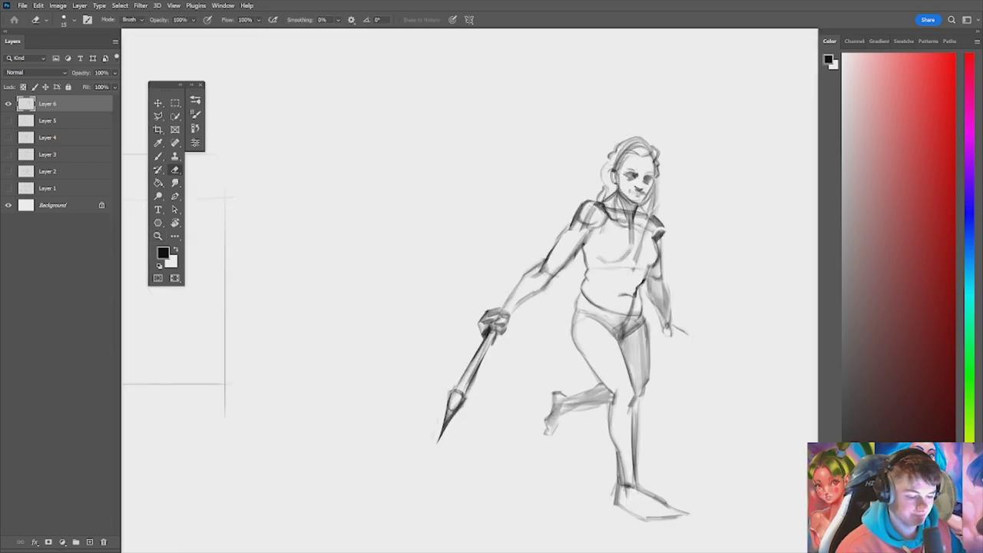
pyautogui.press('b')
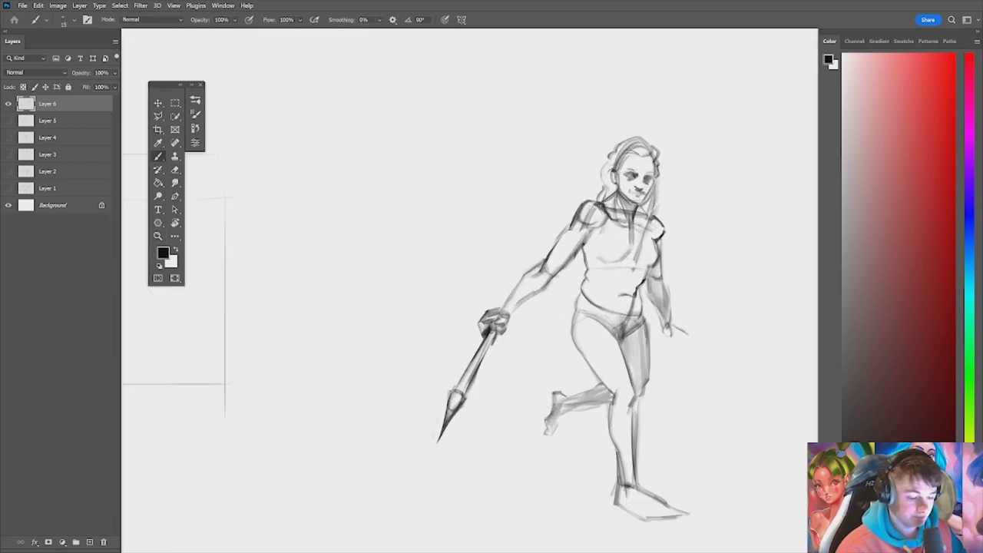
# Step: Redraw the far arm's outer contour from the shoulder to the wrist with a size 15 brush, trimming with the eraser
pyautogui.moveTo(661, 243); pyautogui.dragTo(672, 322)
pyautogui.press('e')
pyautogui.press('b')
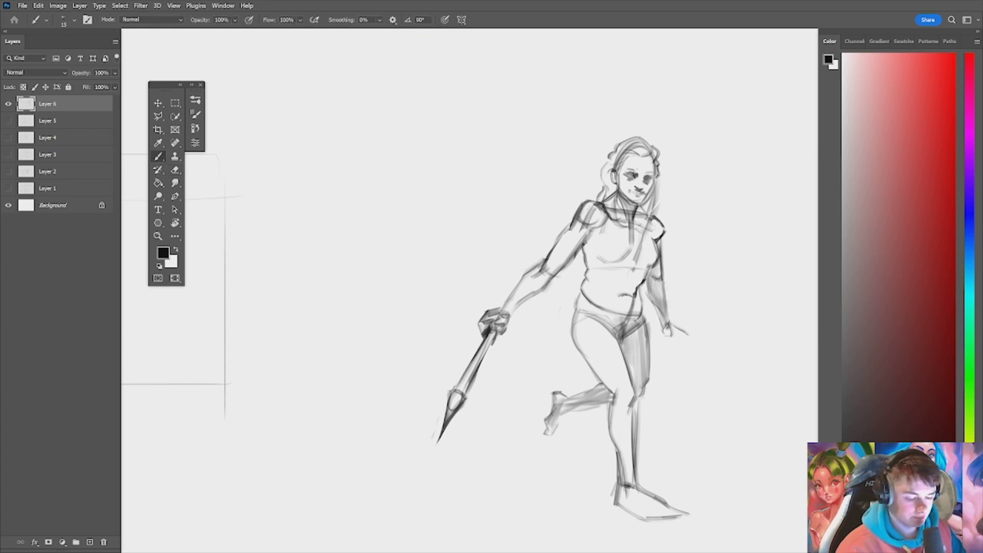
pyautogui.moveTo(665, 282); pyautogui.dragTo(671, 324)
pyautogui.press('e')
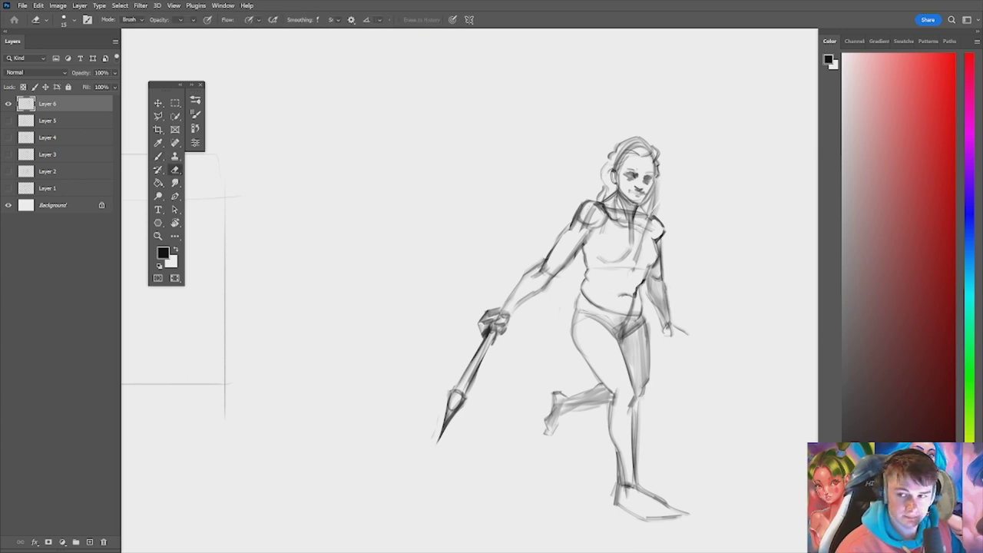
pyautogui.press('b')
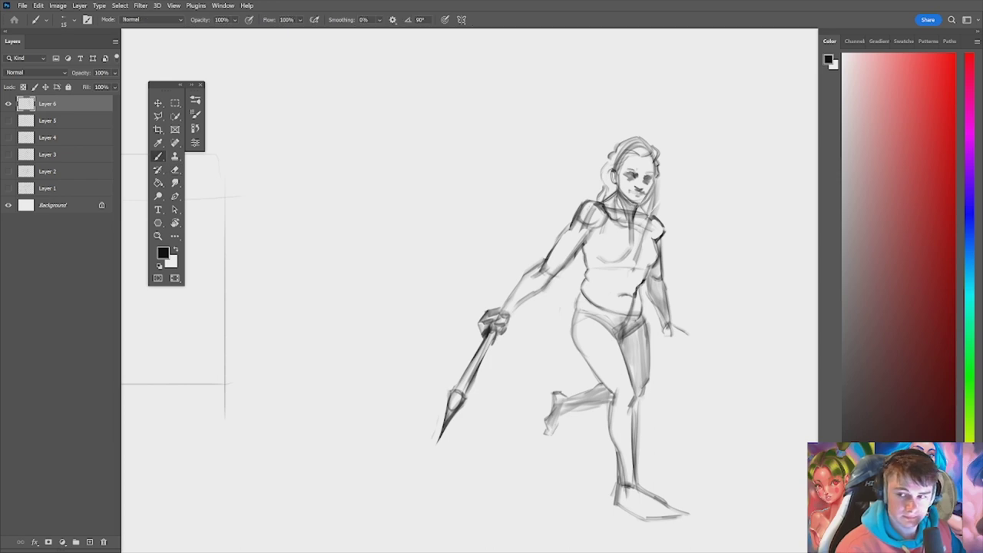
# Step: Fill the hair behind the far side of the neck with dark shading using a larger brush
pyautogui.press(']')
pyautogui.press(']')
pyautogui.press(']')
pyautogui.press(']')
pyautogui.press(']')
pyautogui.press(']')
pyautogui.press(']')
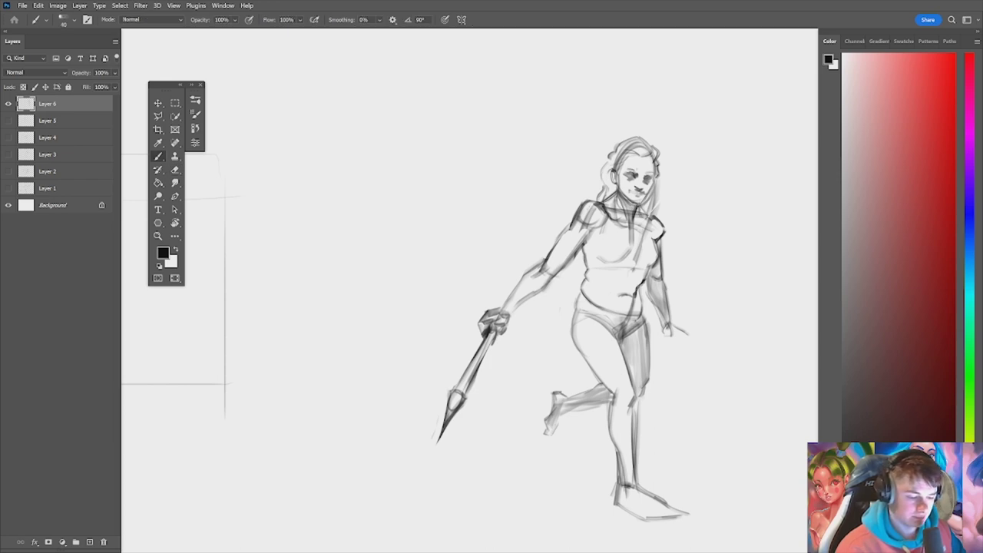
pyautogui.moveTo(650, 201); pyautogui.dragTo(640, 215)
pyautogui.moveTo(666, 180)
pyautogui.mouseDown()
pyautogui.moveTo(599, 181)
pyautogui.moveTo(721, 182)
pyautogui.mouseUp()
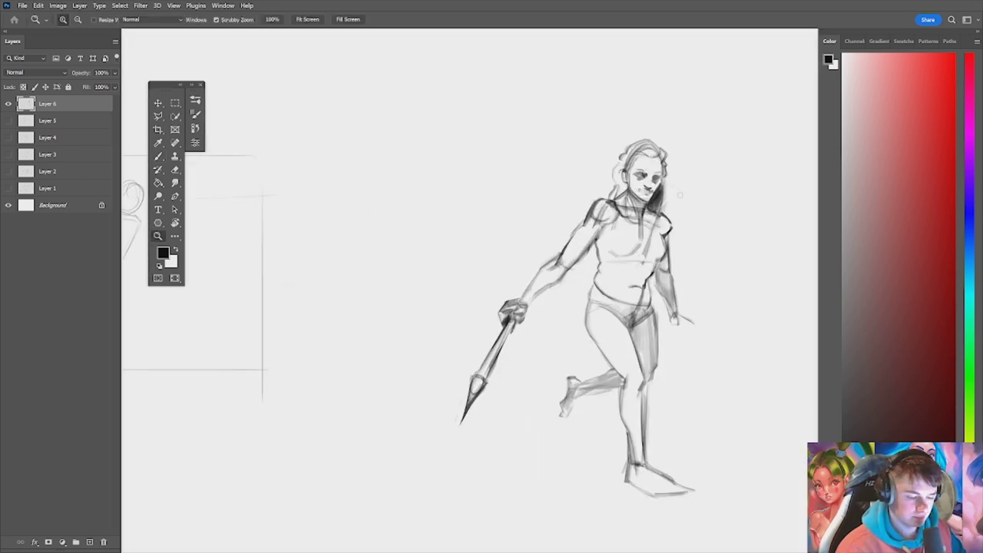
# Step: Trim the outer edge of the dark hair shading beside the neck with a size 30 eraser
pyautogui.press('e')
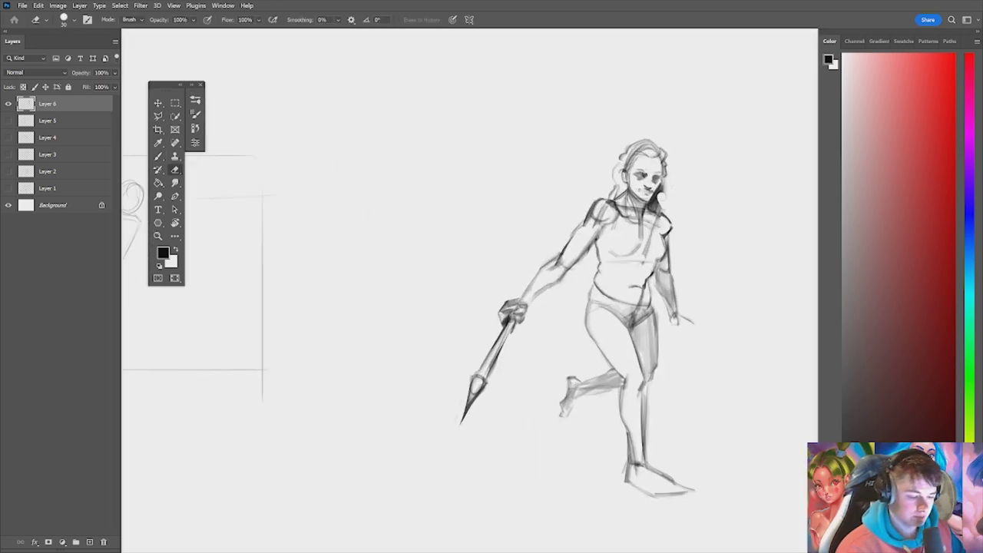
pyautogui.press('z')
pyautogui.scroll(-5, 674, 175)
pyautogui.scroll(6, 673, 176)
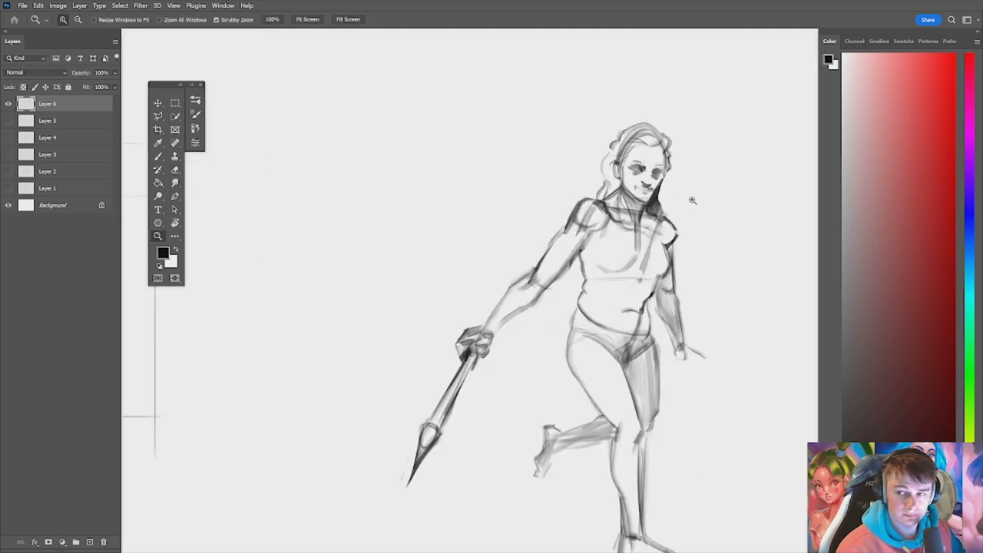
pyautogui.press('b')
pyautogui.moveTo(650, 210); pyautogui.dragTo(665, 224)
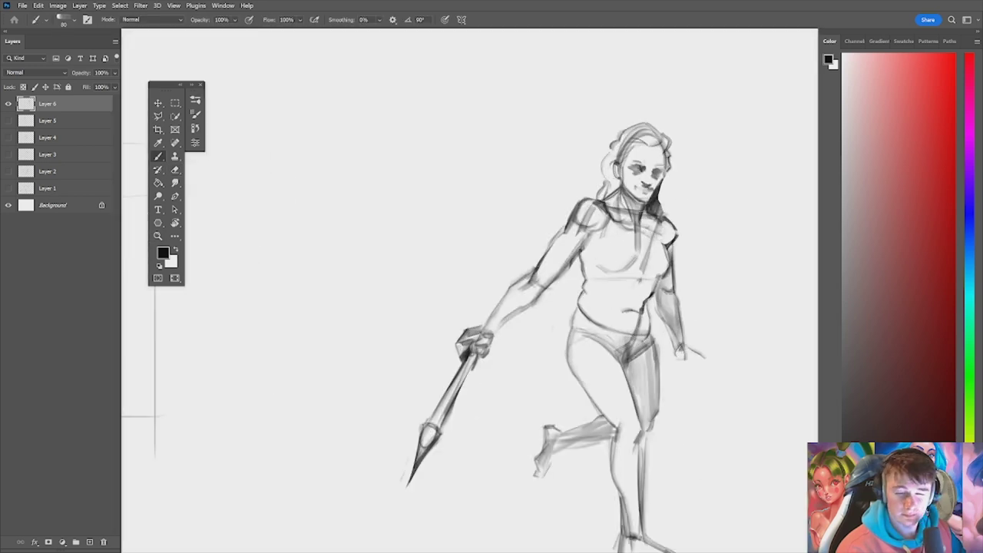
# Step: Shade the near side of the abdomen and the inner thigh and shin of the front leg with brush sizes 125 to 175
pyautogui.press(']')
pyautogui.press(']')
pyautogui.press(']')
pyautogui.scroll(-5, 670, 248)
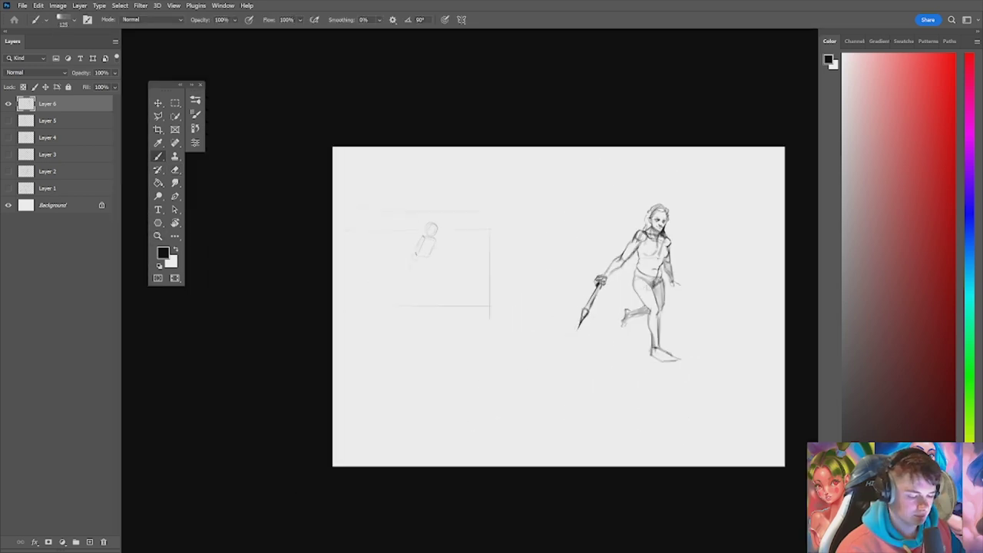
pyautogui.scroll(5, 660, 266)
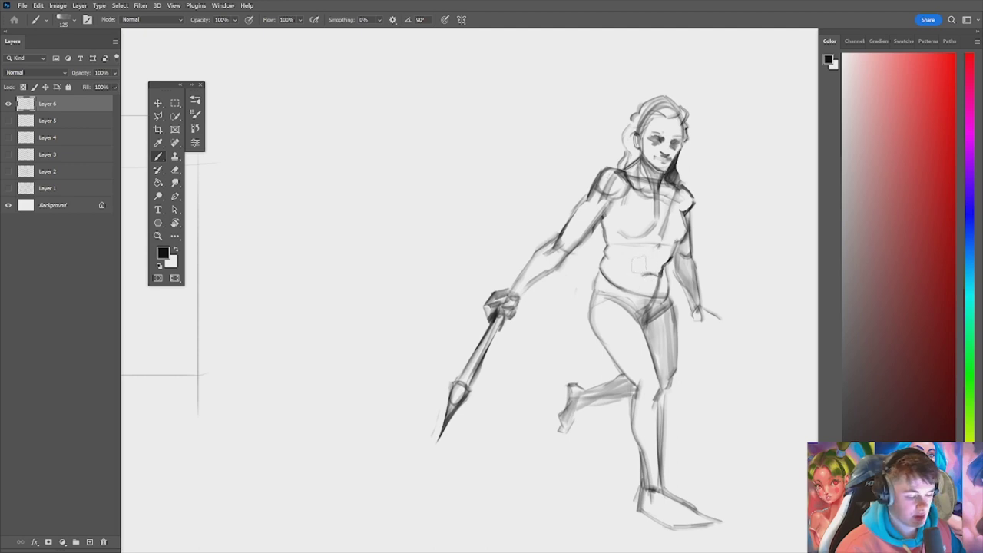
pyautogui.moveTo(626, 246)
pyautogui.mouseDown()
pyautogui.moveTo(643, 267)
pyautogui.moveTo(632, 261)
pyautogui.moveTo(630, 291)
pyautogui.mouseUp()
pyautogui.moveTo(634, 333); pyautogui.dragTo(619, 344)
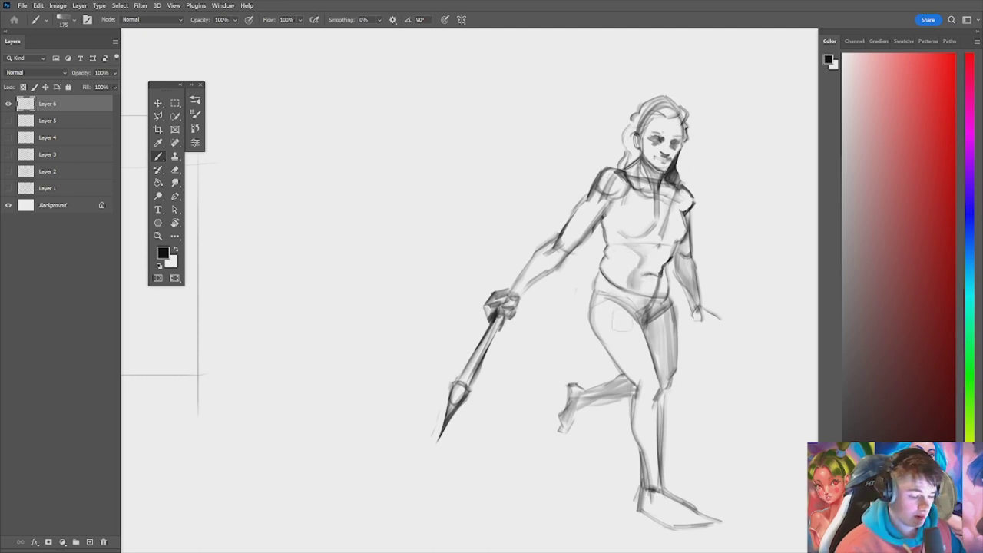
pyautogui.moveTo(629, 309)
pyautogui.mouseDown()
pyautogui.moveTo(626, 355)
pyautogui.moveTo(622, 335)
pyautogui.mouseUp()
pyautogui.moveTo(651, 333)
pyautogui.mouseDown()
pyautogui.moveTo(630, 367)
pyautogui.moveTo(647, 404)
pyautogui.moveTo(648, 478)
pyautogui.mouseUp()
# Step: Add broad shading across the far side of the abdomen, ribcage and chest with a size 200 brush
pyautogui.press(']')
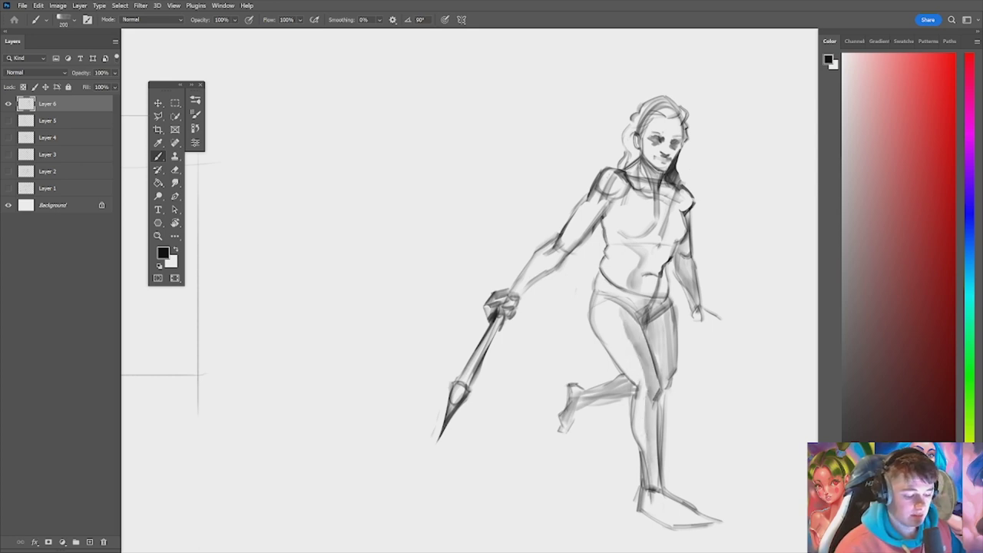
pyautogui.moveTo(662, 272); pyautogui.dragTo(645, 274)
pyautogui.moveTo(670, 243); pyautogui.dragTo(642, 261)
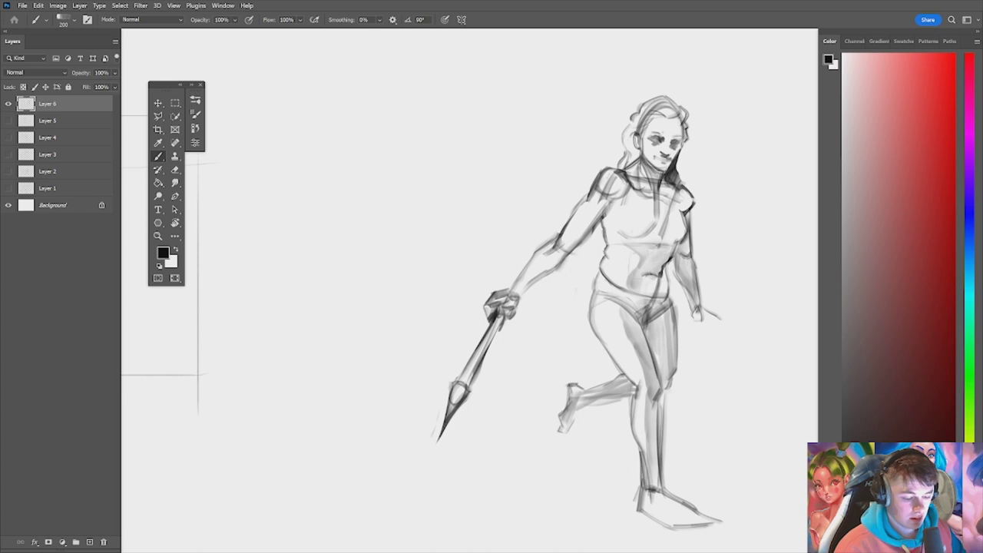
pyautogui.moveTo(673, 215); pyautogui.dragTo(634, 250)
pyautogui.moveTo(659, 189); pyautogui.dragTo(662, 231)
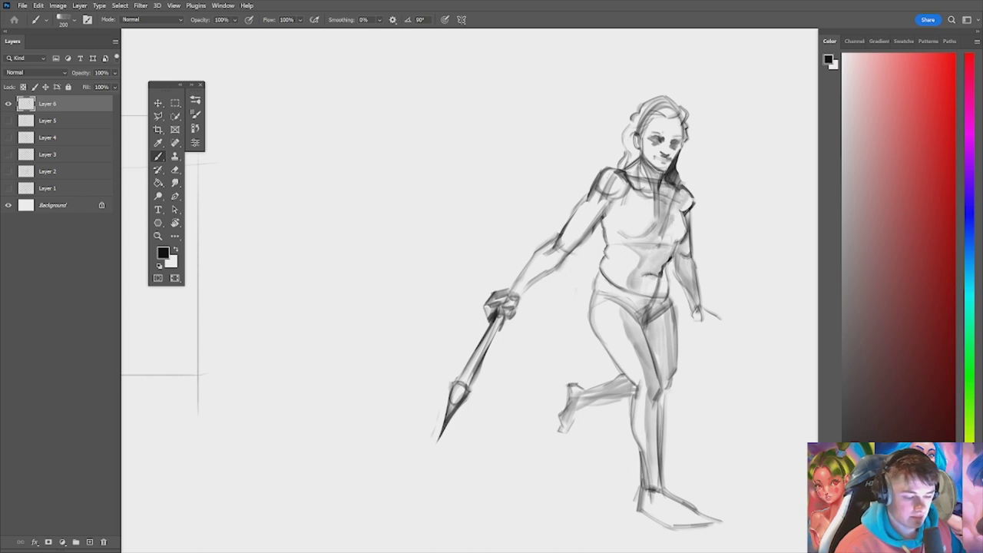
pyautogui.moveTo(691, 201); pyautogui.dragTo(661, 255)
pyautogui.moveTo(677, 247)
pyautogui.mouseDown()
pyautogui.moveTo(672, 262)
pyautogui.moveTo(649, 244)
pyautogui.mouseUp()
# Step: Lightly shade the near side of the chest and waist with a size 150 brush
pyautogui.press('[')
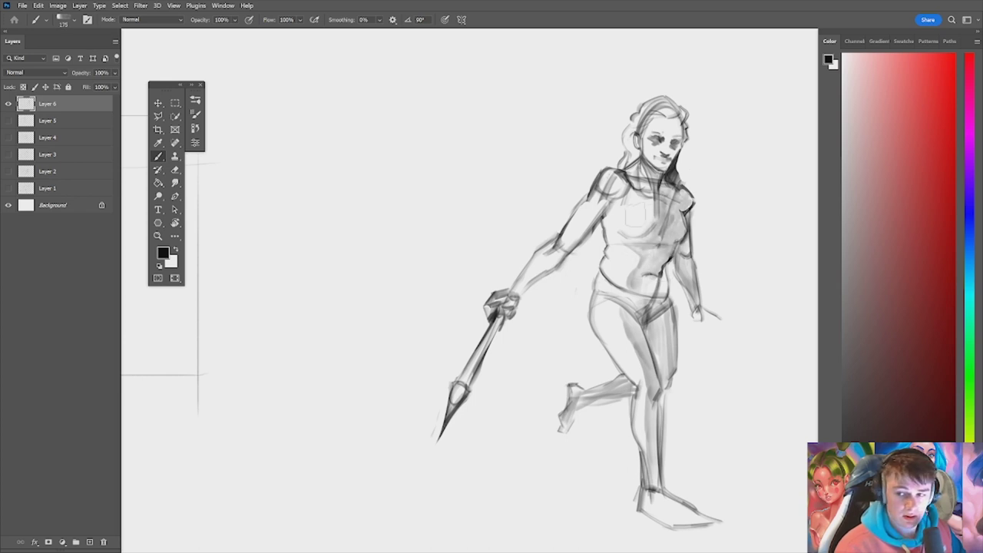
pyautogui.press('[')
pyautogui.moveTo(622, 205); pyautogui.dragTo(608, 223)
pyautogui.moveTo(626, 244); pyautogui.dragTo(614, 251)
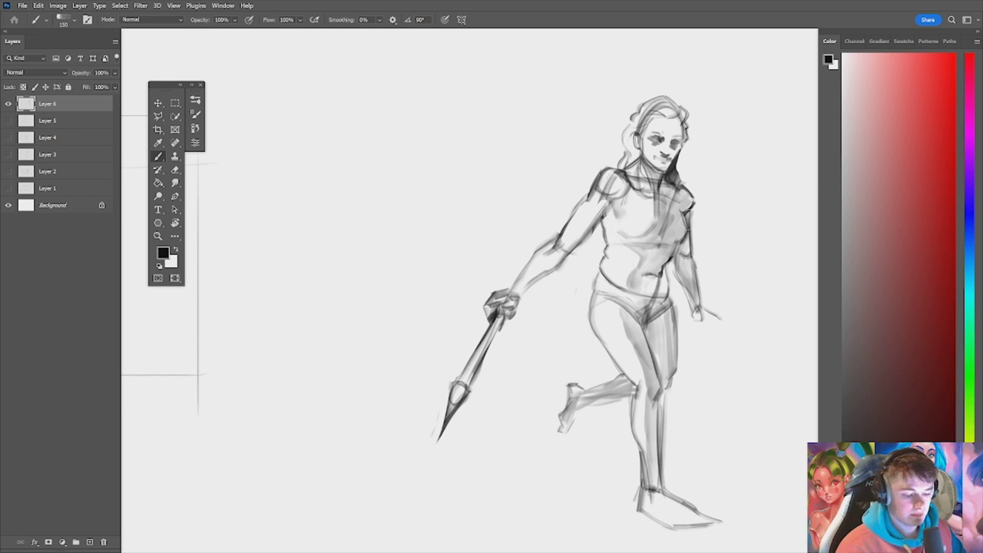
# Step: Shade the underside of the weapon arm from the upper arm to the wrist with brush sizes 125 to 150
pyautogui.moveTo(607, 202); pyautogui.dragTo(571, 249)
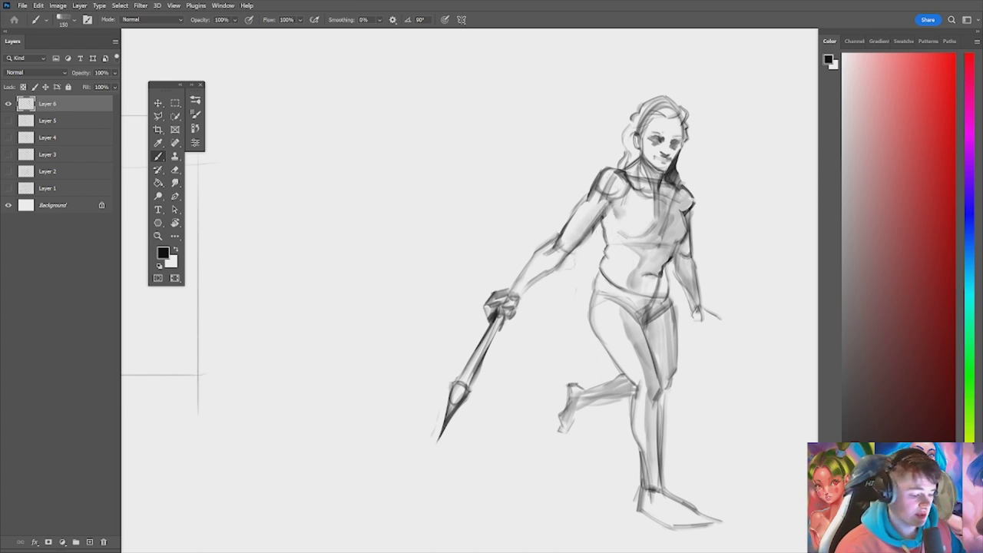
pyautogui.press('[')
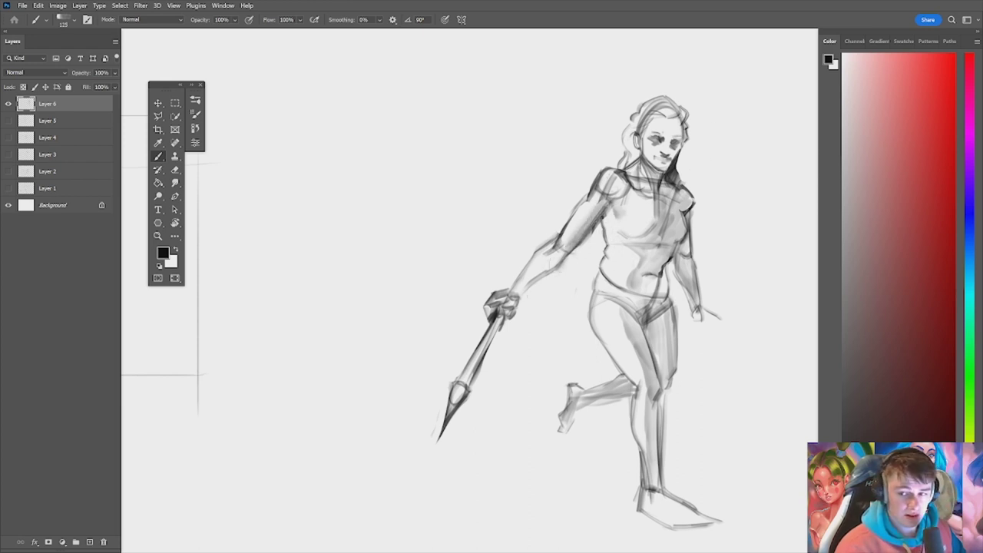
pyautogui.moveTo(564, 255); pyautogui.dragTo(525, 297)
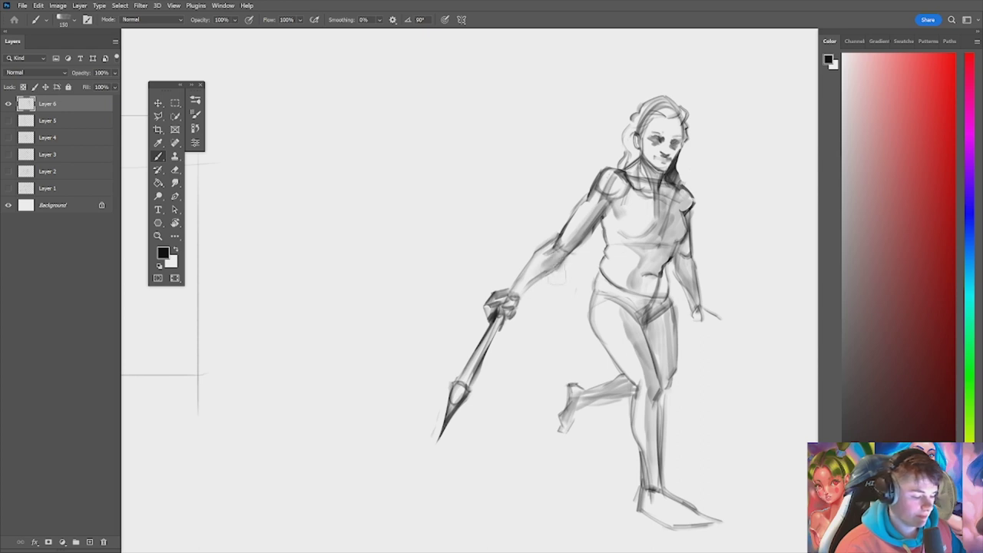
pyautogui.moveTo(559, 255)
pyautogui.mouseDown()
pyautogui.moveTo(514, 294)
pyautogui.moveTo(468, 249)
pyautogui.mouseUp()
pyautogui.press('e')
pyautogui.press('b')
pyautogui.moveTo(617, 241); pyautogui.dragTo(676, 241)
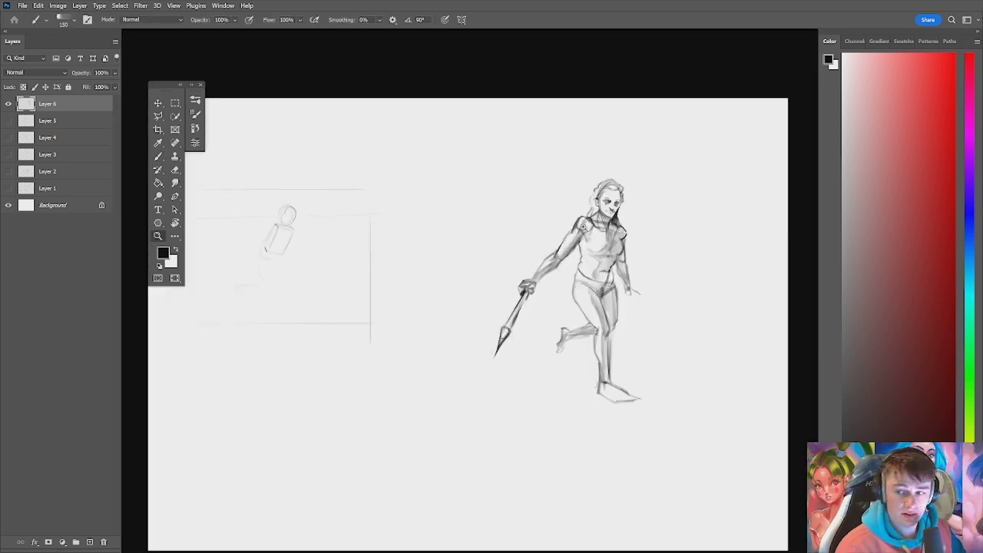
# Step: Erase the sketch lines inside the near shoulder with a size 30 eraser and redraw its contour with a small brush
pyautogui.press('e')
pyautogui.moveTo(576, 230)
pyautogui.mouseDown()
pyautogui.moveTo(634, 230)
pyautogui.moveTo(573, 233)
pyautogui.moveTo(596, 226)
pyautogui.moveTo(570, 221)
pyautogui.mouseUp()
pyautogui.press('[')
pyautogui.press('[')
pyautogui.press(']')
pyautogui.press(']')
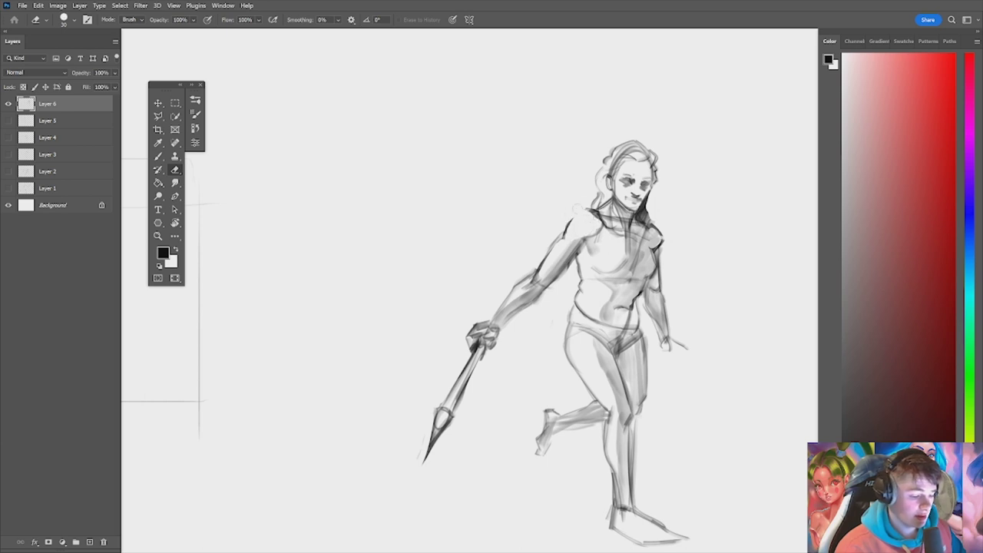
pyautogui.press('b')
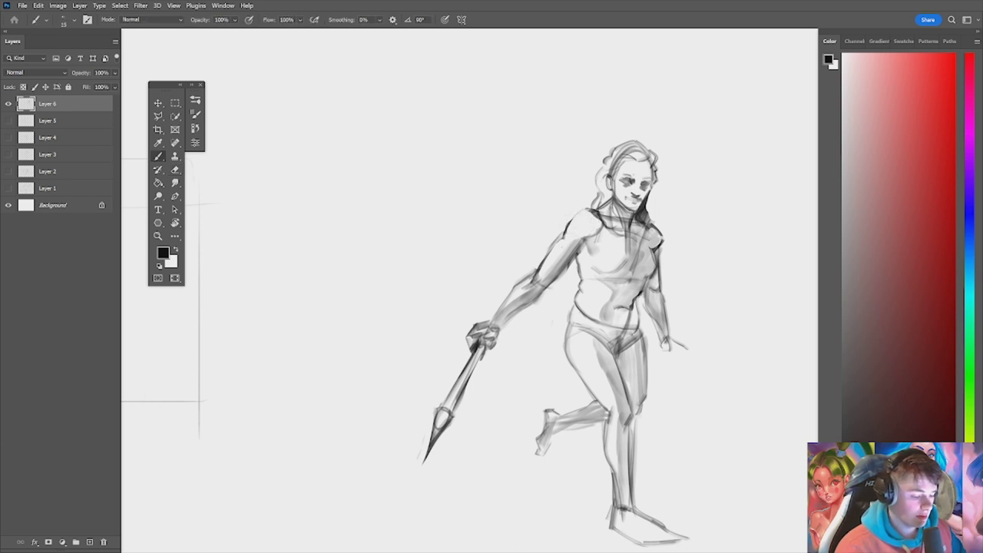
pyautogui.press('e')
pyautogui.press('b')
# Step: Shade the lower part of the near shoulder, enlarging the brush up to size 150
pyautogui.press(']')
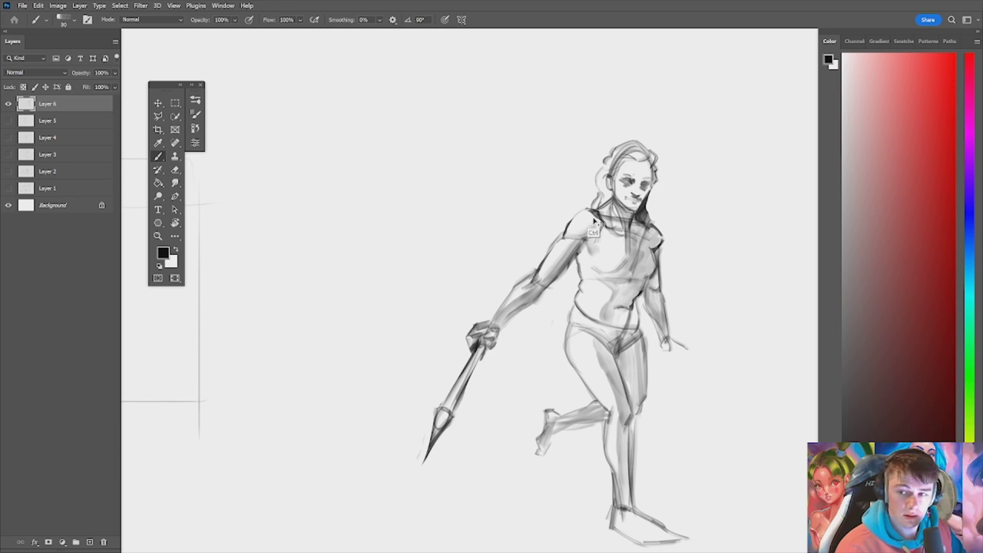
pyautogui.press(']')
pyautogui.press(']')
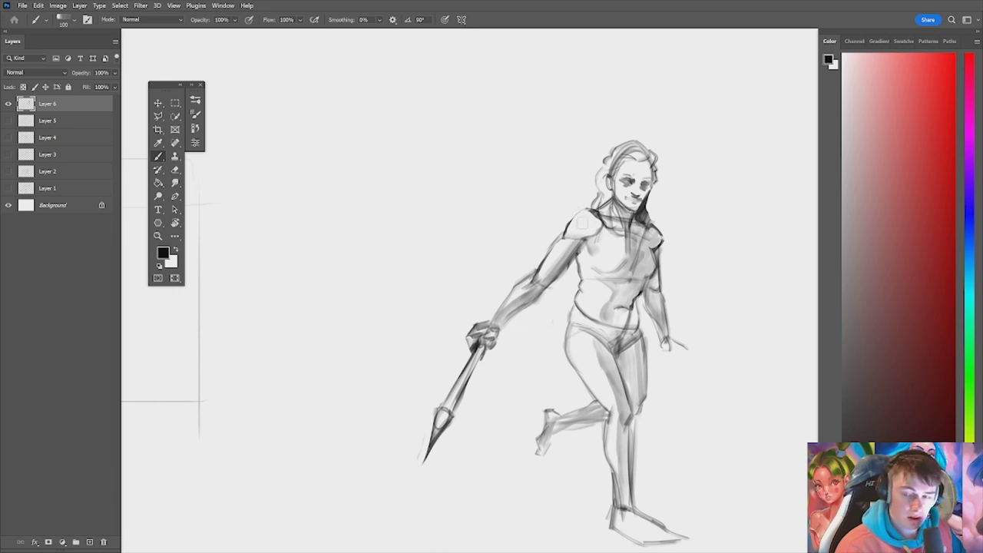
pyautogui.press('[')
pyautogui.press(']')
pyautogui.press(']')
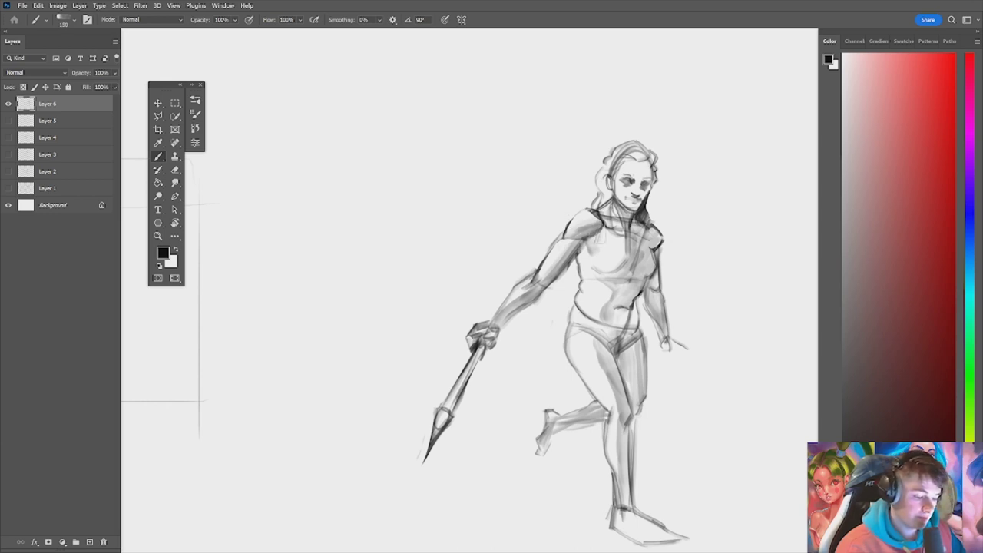
# Step: Clean up the near shoulder's edge and darken its lower shadow with a size 40 brush
pyautogui.press('e')
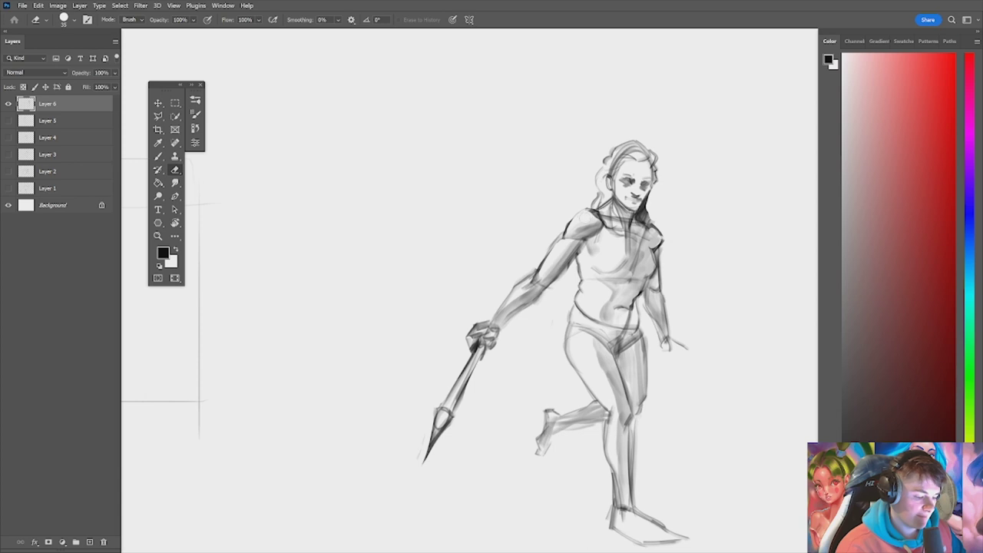
pyautogui.moveTo(606, 218)
pyautogui.mouseDown()
pyautogui.moveTo(549, 221)
pyautogui.moveTo(676, 221)
pyautogui.mouseUp()
pyautogui.press('b')
pyautogui.press('[')
pyautogui.press('[')
pyautogui.press('[')
pyautogui.press('[')
pyautogui.press('[')
pyautogui.press('[')
pyautogui.press('[')
pyautogui.press('[')
pyautogui.press('[')
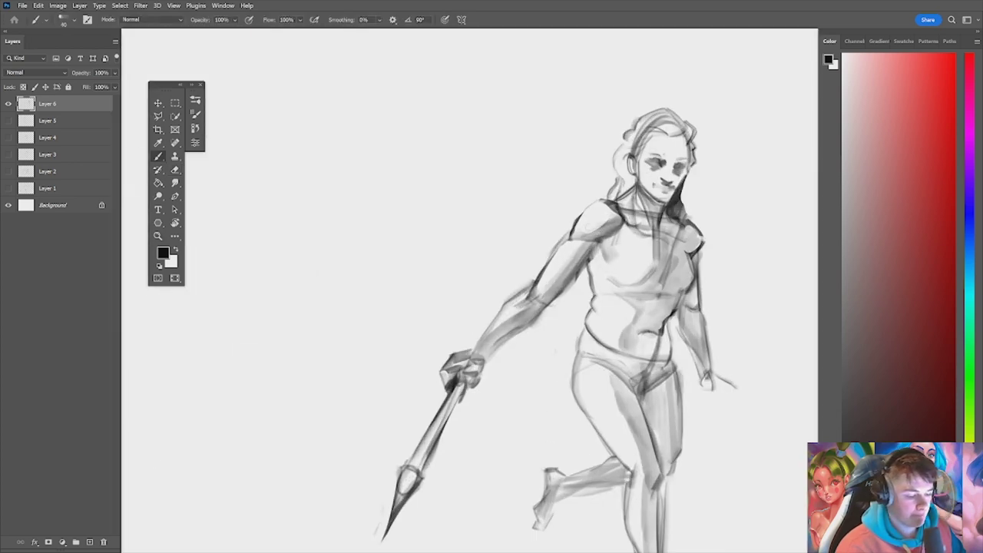
pyautogui.moveTo(612, 222); pyautogui.dragTo(586, 239)
# Step: Clear the near shoulder's interior and rebuild its shadow along the lower edge with a size 70 brush
pyautogui.press(']')
pyautogui.press(']')
pyautogui.press(']')
pyautogui.press(']')
pyautogui.moveTo(621, 220); pyautogui.dragTo(593, 234)
pyautogui.press('e')
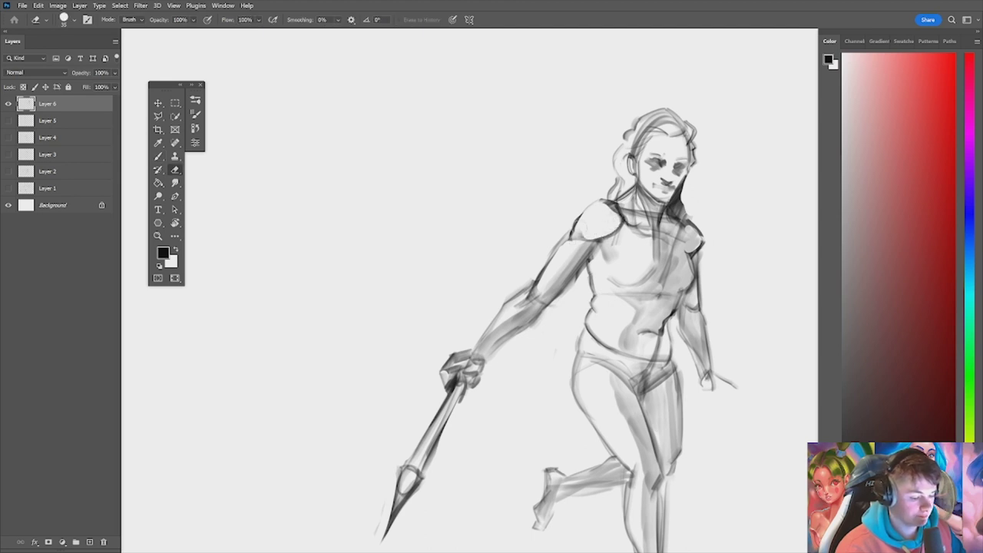
pyautogui.press('b')
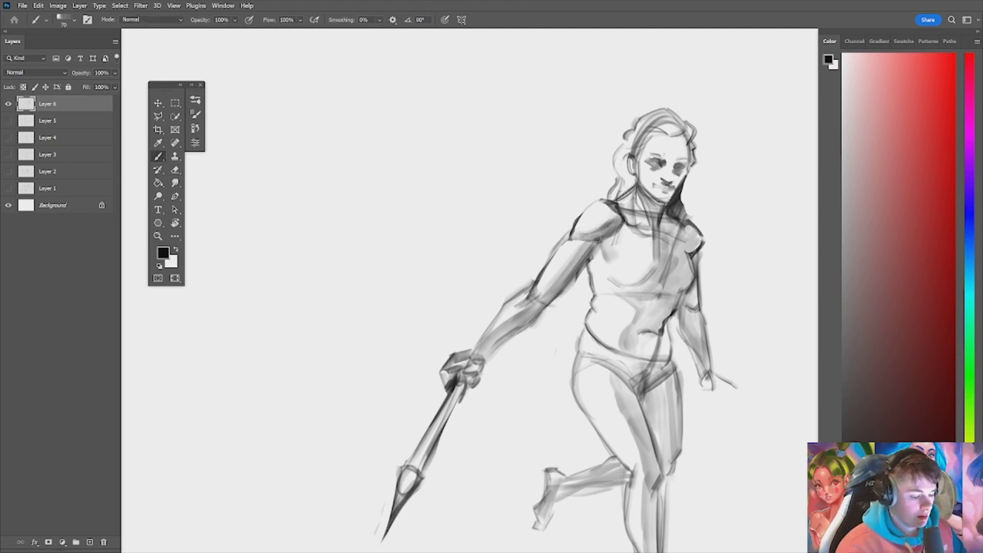
pyautogui.press('z')
pyautogui.moveTo(626, 220)
pyautogui.mouseDown()
pyautogui.moveTo(595, 255)
pyautogui.moveTo(617, 254)
pyautogui.mouseUp()
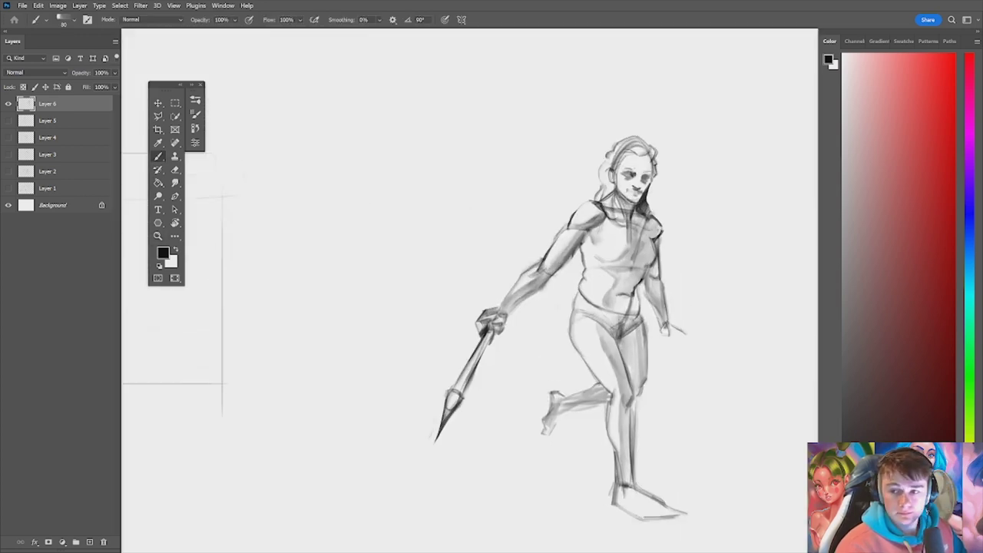
# Step: Draw a cropped top on the torso with a size 20 brush, outlining its armhole, neckline and hem below the chest
pyautogui.press('[')
pyautogui.press('[')
pyautogui.press('[')
pyautogui.press('[')
pyautogui.press('[')
pyautogui.press('[')
pyautogui.press(']')
pyautogui.press(']')
pyautogui.moveTo(613, 203)
pyautogui.mouseDown()
pyautogui.moveTo(620, 234)
pyautogui.moveTo(640, 243)
pyautogui.moveTo(652, 216)
pyautogui.moveTo(592, 249)
pyautogui.moveTo(603, 243)
pyautogui.moveTo(585, 264)
pyautogui.mouseUp()
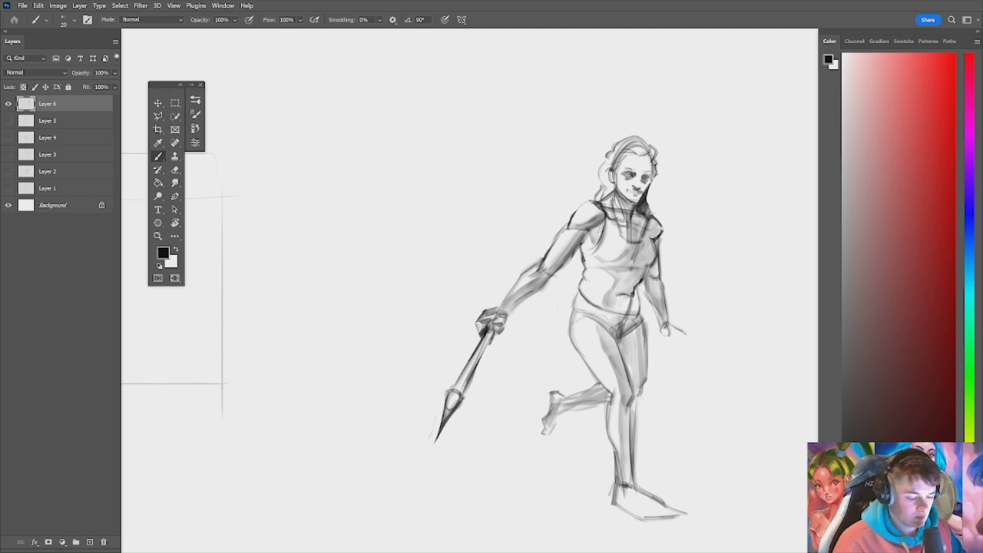
pyautogui.moveTo(596, 269)
pyautogui.mouseDown()
pyautogui.moveTo(651, 269)
pyautogui.moveTo(545, 272)
pyautogui.mouseUp()
pyautogui.hotkey('ctrl', 'space')
pyautogui.hotkey('ctrl', 'space')
pyautogui.moveTo(651, 255); pyautogui.dragTo(745, 255)
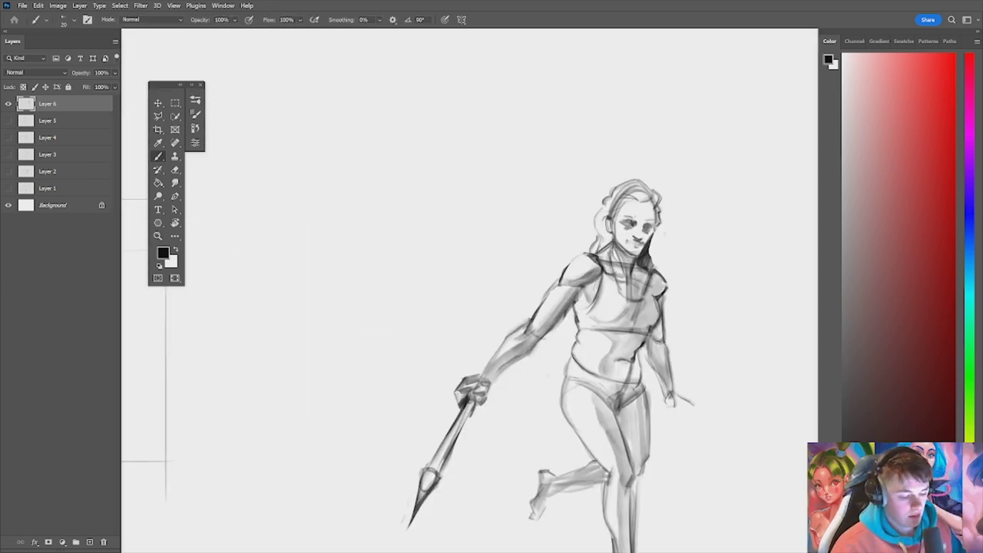
# Step: Redraw the slope from the neck to the near shoulder with a fine brush, erasing the hair ends that overlap it
pyautogui.hotkey('ctrl', 'space')
pyautogui.moveTo(636, 220); pyautogui.dragTo(611, 222)
pyautogui.moveTo(623, 234); pyautogui.dragTo(659, 234)
pyautogui.press('e')
pyautogui.press('[')
pyautogui.press('[')
pyautogui.press('[')
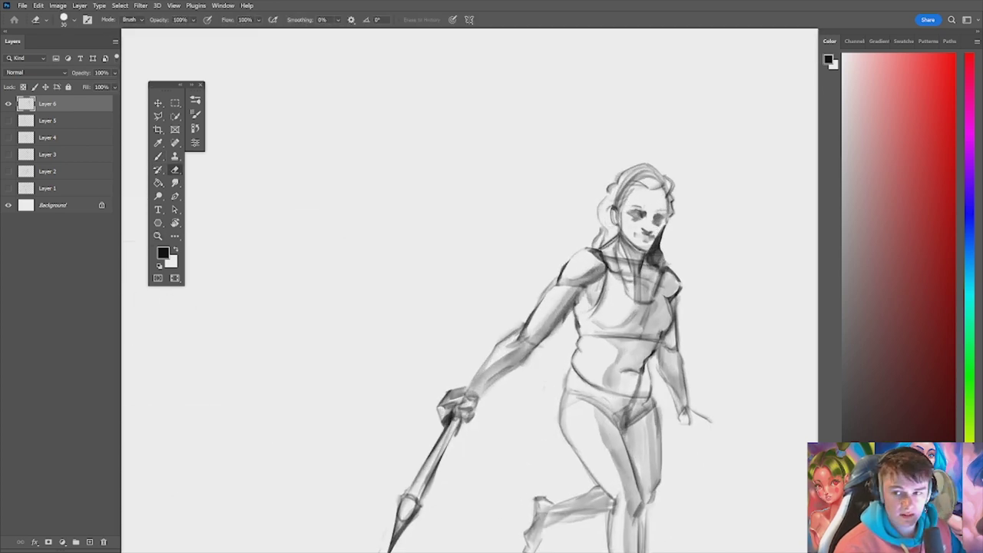
pyautogui.press('b')
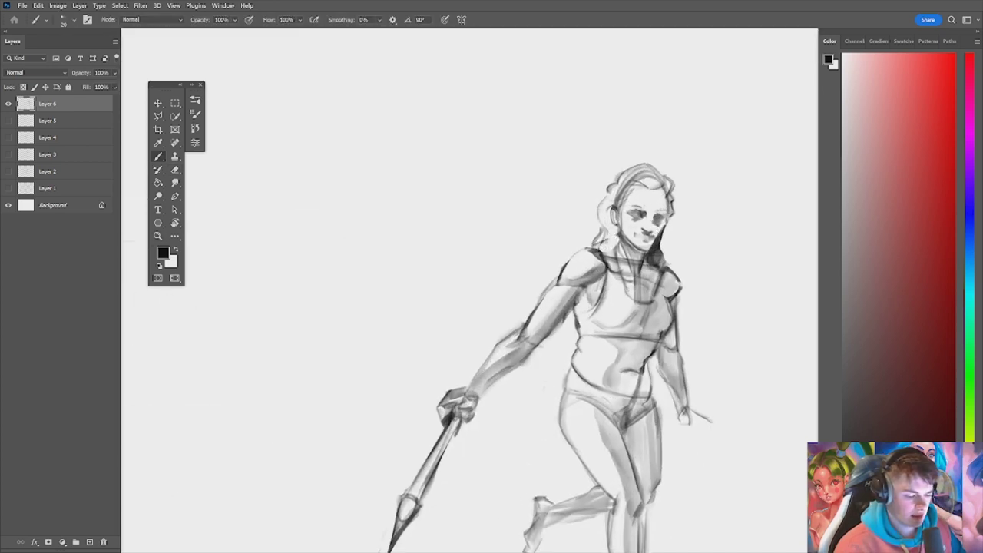
pyautogui.moveTo(619, 232); pyautogui.dragTo(587, 257)
pyautogui.press('e')
pyautogui.press('b')
pyautogui.press('e')
pyautogui.press('b')
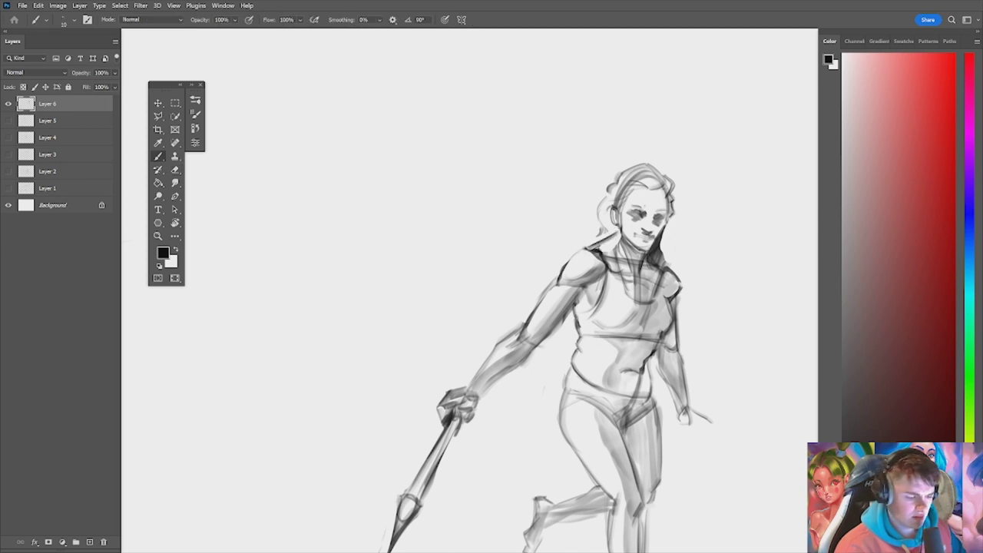
pyautogui.press('e')
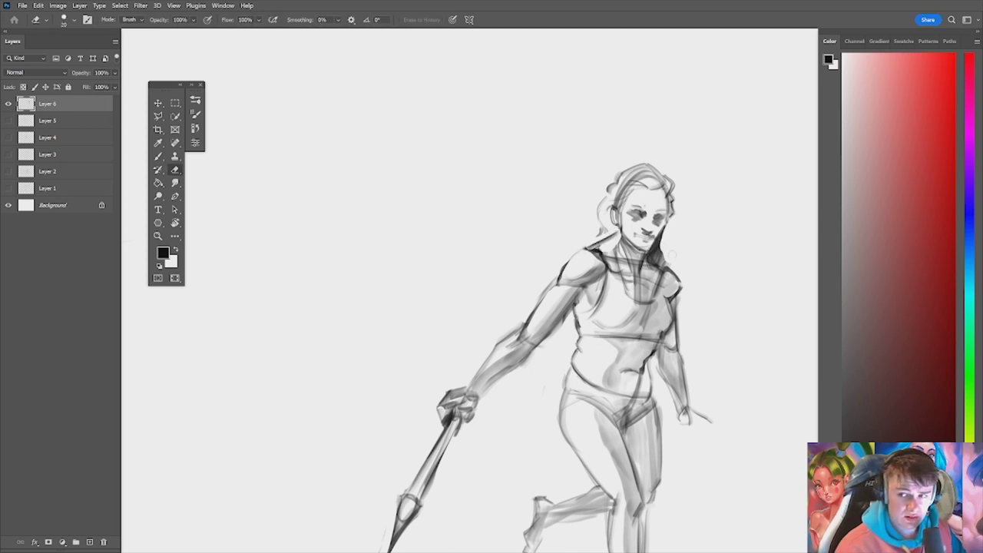
# Step: Round out the far shoulder's outline and darken its outer edge, trimming with a size 25 eraser
pyautogui.press('b')
pyautogui.moveTo(657, 254)
pyautogui.mouseDown()
pyautogui.moveTo(681, 274)
pyautogui.moveTo(683, 294)
pyautogui.moveTo(681, 284)
pyautogui.mouseUp()
pyautogui.press('e')
pyautogui.press('b')
pyautogui.press(']')
pyautogui.press(']')
pyautogui.press(']')
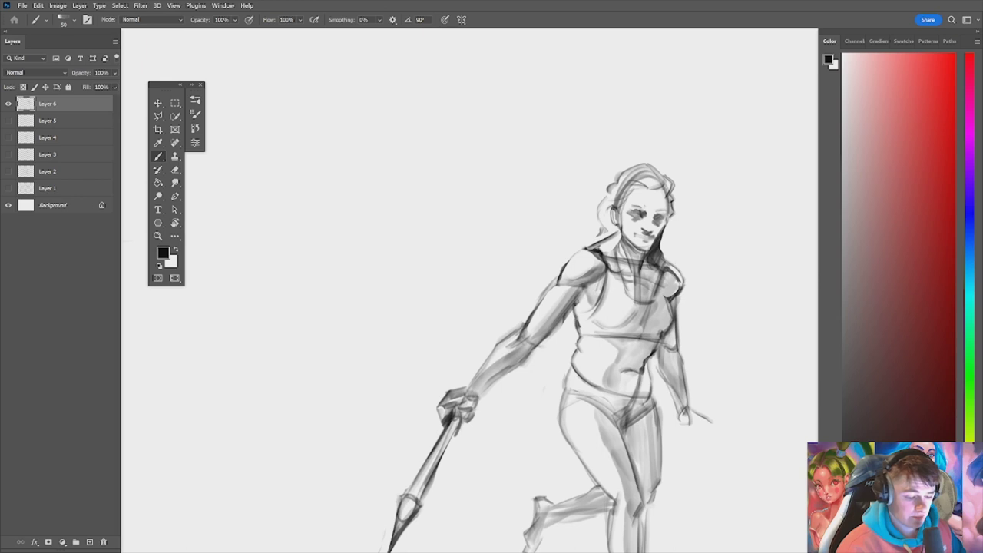
pyautogui.press('[')
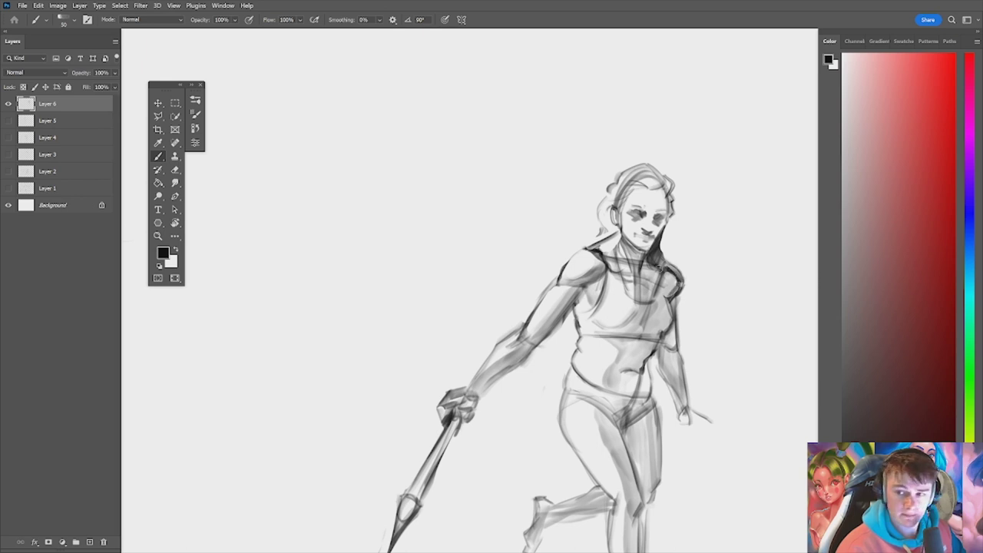
pyautogui.press('e')
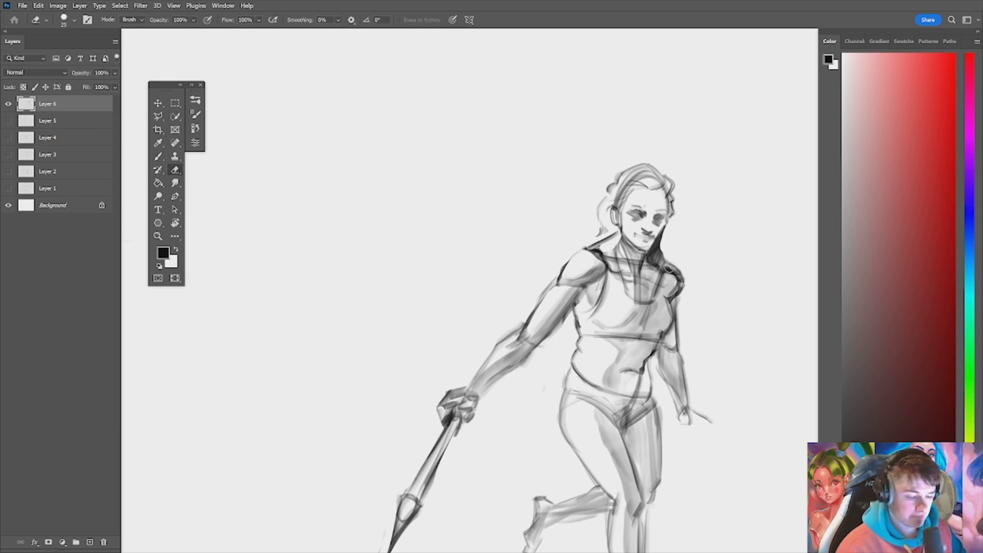
pyautogui.moveTo(666, 266)
pyautogui.mouseDown()
pyautogui.moveTo(678, 281)
pyautogui.moveTo(668, 301)
pyautogui.mouseUp()
pyautogui.press('b')
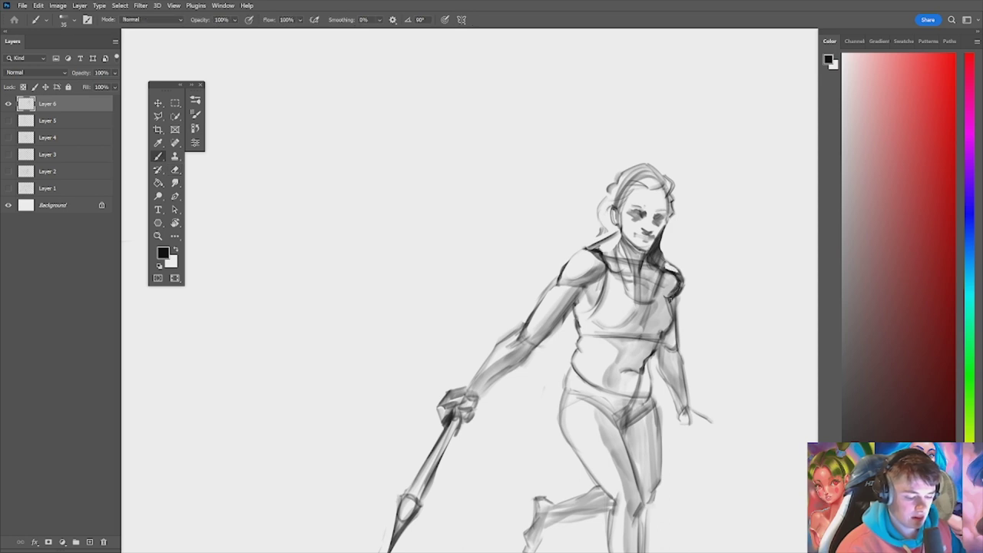
# Step: Fill the far forearm with dark shading down to the wrist using a size 60 brush
pyautogui.press(']')
pyautogui.moveTo(663, 345)
pyautogui.mouseDown()
pyautogui.moveTo(675, 350)
pyautogui.moveTo(659, 349)
pyautogui.moveTo(666, 383)
pyautogui.moveTo(659, 378)
pyautogui.moveTo(679, 389)
pyautogui.moveTo(688, 410)
pyautogui.mouseUp()
pyautogui.moveTo(672, 386)
pyautogui.mouseDown()
pyautogui.moveTo(687, 416)
pyautogui.moveTo(666, 338)
pyautogui.moveTo(615, 316)
pyautogui.moveTo(677, 328)
pyautogui.mouseUp()
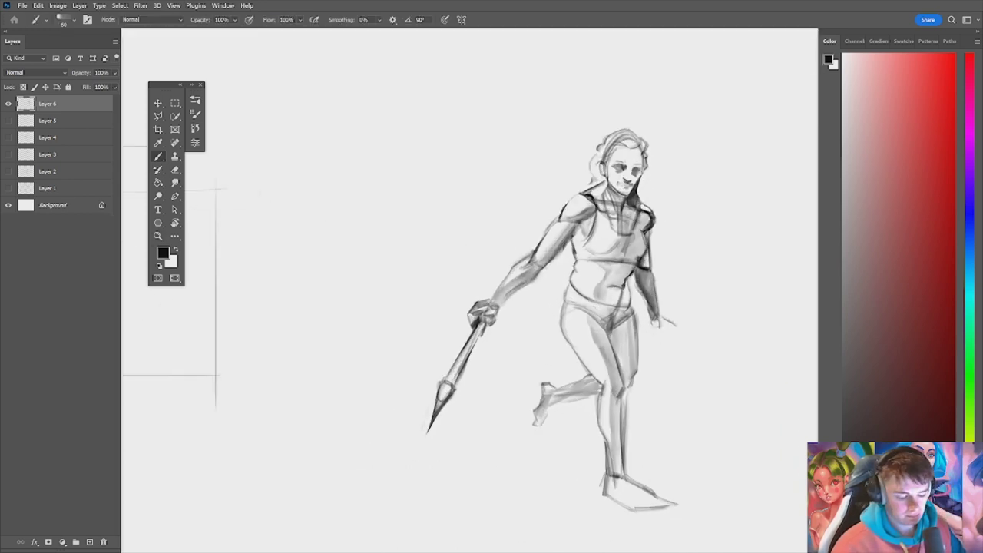
# Step: Darken the shadow between the thighs and along the raised rear lower leg with a size 30 to 45 brush
pyautogui.moveTo(603, 323); pyautogui.dragTo(617, 338)
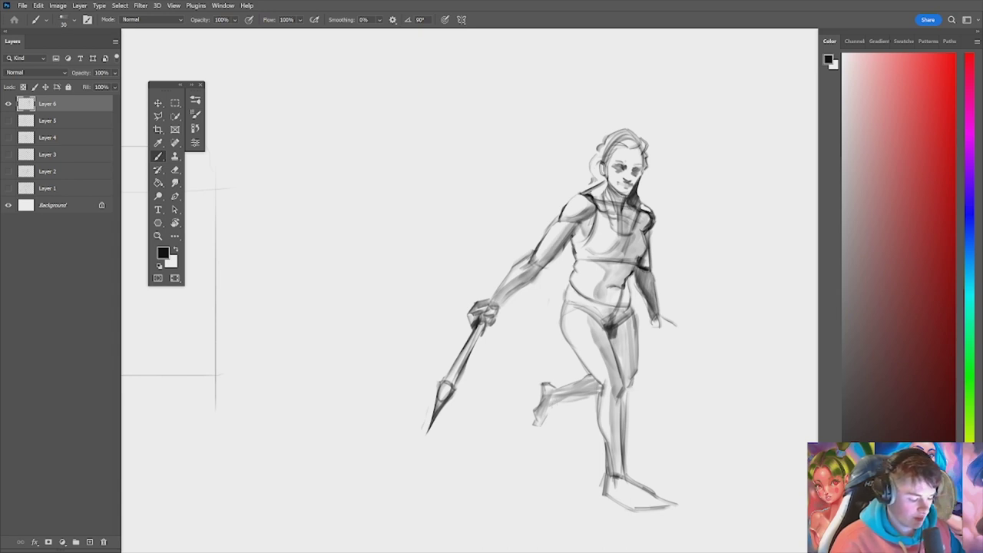
pyautogui.press(']')
pyautogui.moveTo(554, 397); pyautogui.dragTo(596, 389)
pyautogui.press(']')
pyautogui.press(']')
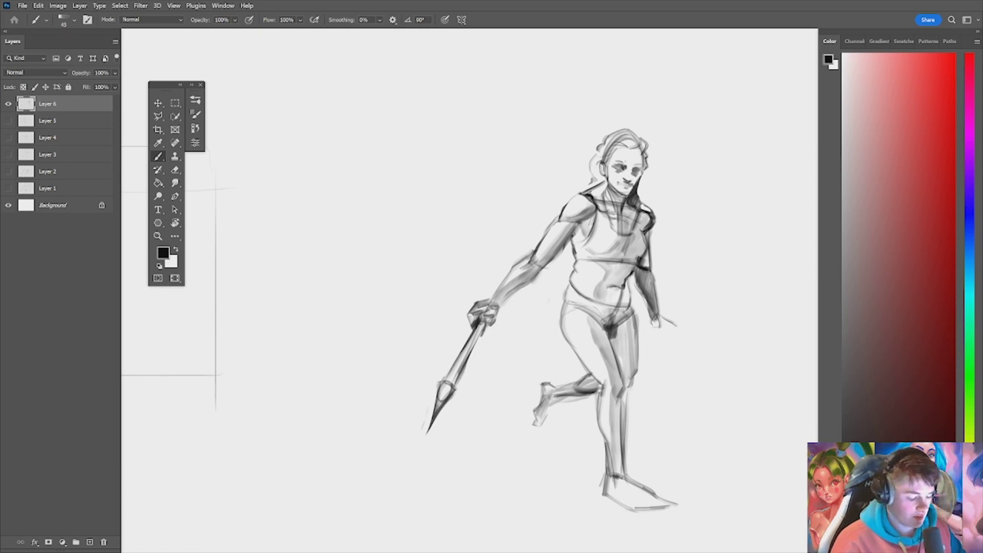
# Step: Define the toes of the raised rear foot and deepen the shading along its sole and lower leg
pyautogui.moveTo(547, 400)
pyautogui.mouseDown()
pyautogui.moveTo(565, 393)
pyautogui.moveTo(542, 423)
pyautogui.moveTo(552, 402)
pyautogui.moveTo(592, 394)
pyautogui.moveTo(538, 393)
pyautogui.moveTo(653, 381)
pyautogui.moveTo(609, 384)
pyautogui.mouseUp()
pyautogui.press('z')
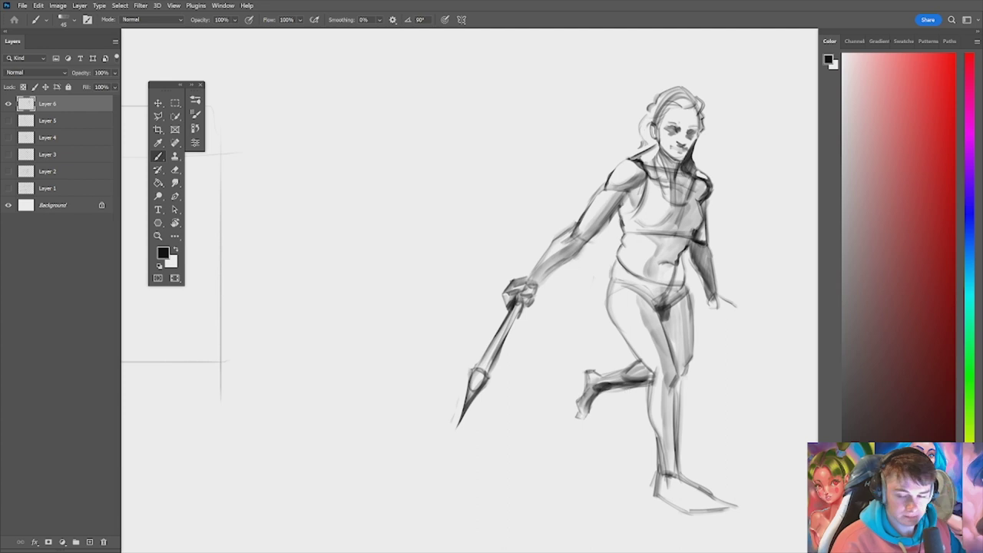
pyautogui.moveTo(585, 371); pyautogui.dragTo(577, 417)
pyautogui.press('z')
pyautogui.moveTo(597, 411)
pyautogui.mouseDown()
pyautogui.moveTo(574, 432)
pyautogui.moveTo(624, 416)
pyautogui.moveTo(611, 404)
pyautogui.mouseUp()
pyautogui.press('b')
pyautogui.press('z')
pyautogui.moveTo(674, 413); pyautogui.dragTo(610, 419)
pyautogui.press('b')
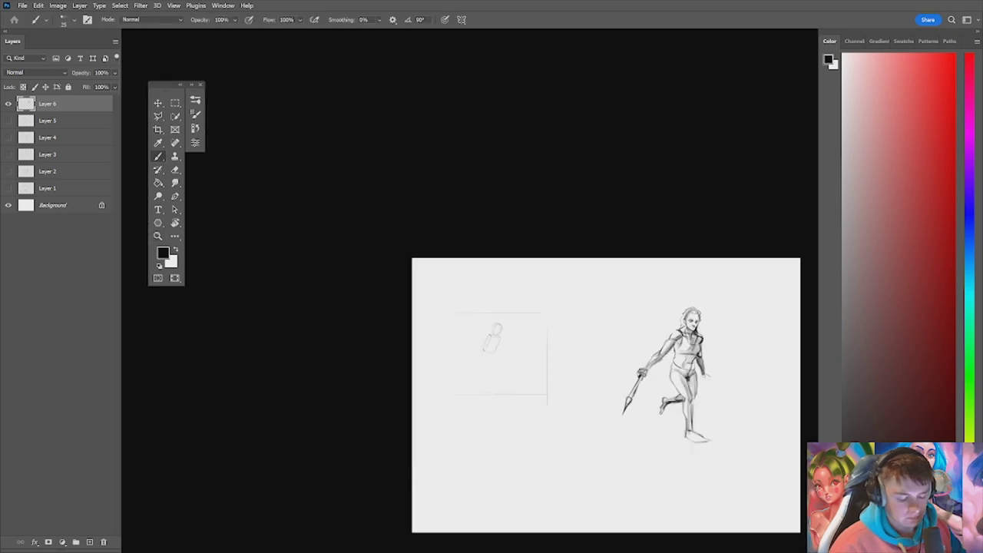
# Step: Darken the ankle and the upper contour of the front foot with a size 25 brush
pyautogui.press('z')
pyautogui.press('b')
pyautogui.moveTo(711, 444)
pyautogui.mouseDown()
pyautogui.moveTo(756, 440)
pyautogui.moveTo(716, 441)
pyautogui.mouseUp()
pyautogui.press('z')
pyautogui.press('b')
pyautogui.moveTo(653, 401); pyautogui.dragTo(740, 460)
# Step: Draw the toes along the tip of the front foot with a size 20 brush, trimming them with a small eraser
pyautogui.press('[')
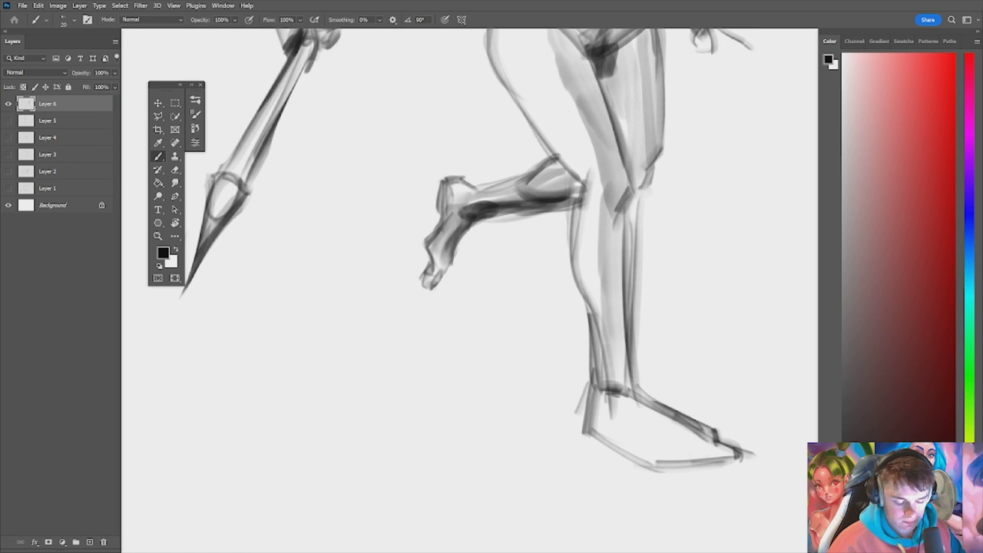
pyautogui.moveTo(657, 454)
pyautogui.mouseDown()
pyautogui.moveTo(711, 448)
pyautogui.moveTo(701, 464)
pyautogui.moveTo(708, 445)
pyautogui.moveTo(716, 458)
pyautogui.moveTo(653, 460)
pyautogui.moveTo(663, 466)
pyautogui.mouseUp()
pyautogui.hotkey('ctrl', 'z')
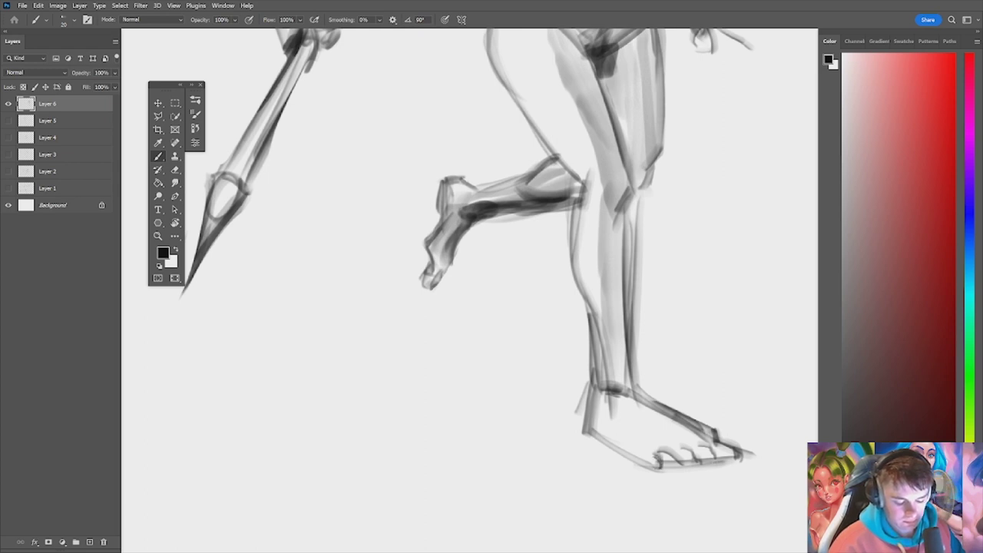
pyautogui.press('e')
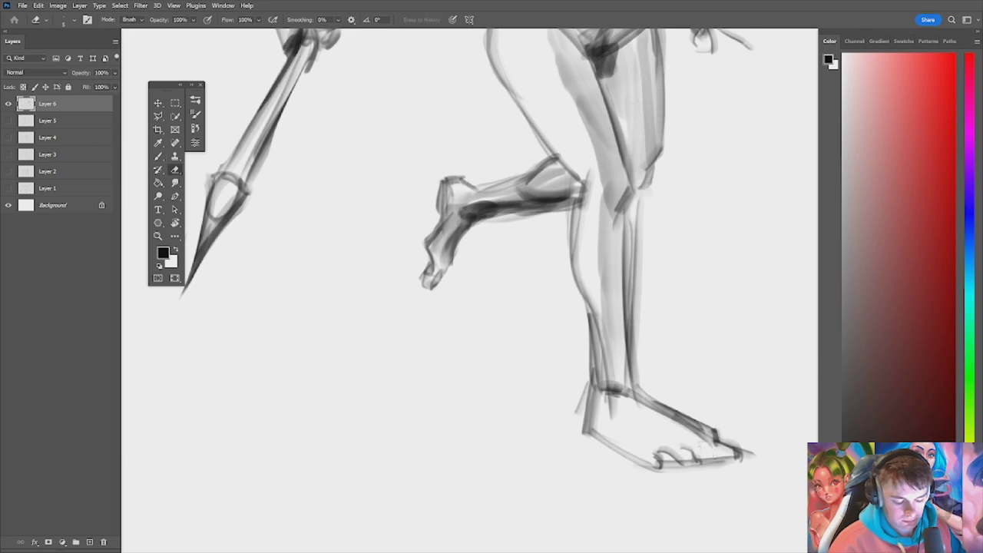
pyautogui.press('b')
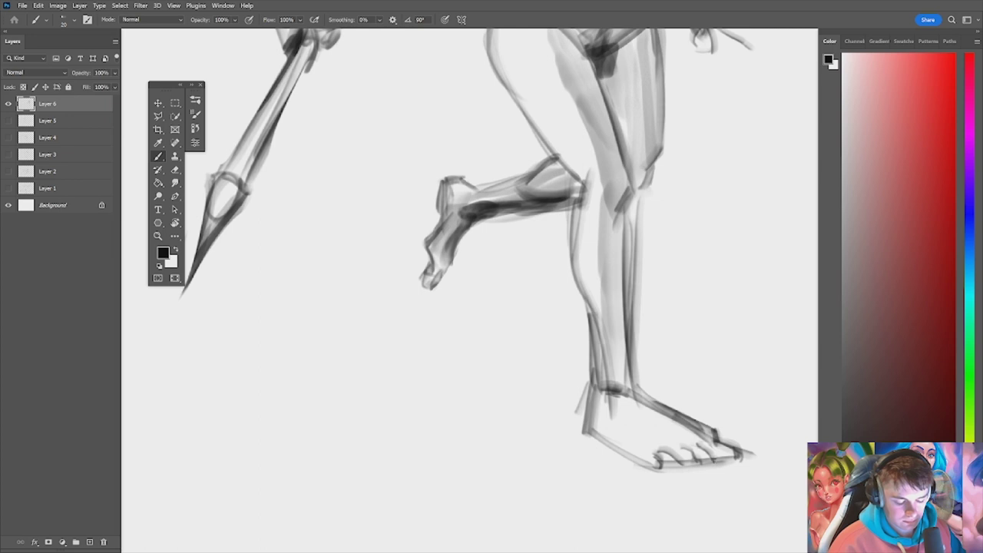
pyautogui.moveTo(702, 449)
pyautogui.mouseDown()
pyautogui.moveTo(713, 467)
pyautogui.moveTo(708, 446)
pyautogui.moveTo(714, 464)
pyautogui.moveTo(714, 453)
pyautogui.moveTo(672, 453)
pyautogui.mouseUp()
pyautogui.press('e')
pyautogui.press('b')
# Step: Shade the far side of the face from the forehead past the eye socket with a size 60 to 80 brush
pyautogui.press('z')
pyautogui.moveTo(702, 340); pyautogui.dragTo(653, 328)
pyautogui.press(']')
pyautogui.press(']')
pyautogui.press(']')
pyautogui.press(']')
pyautogui.press(']')
pyautogui.press(']')
pyautogui.press(']')
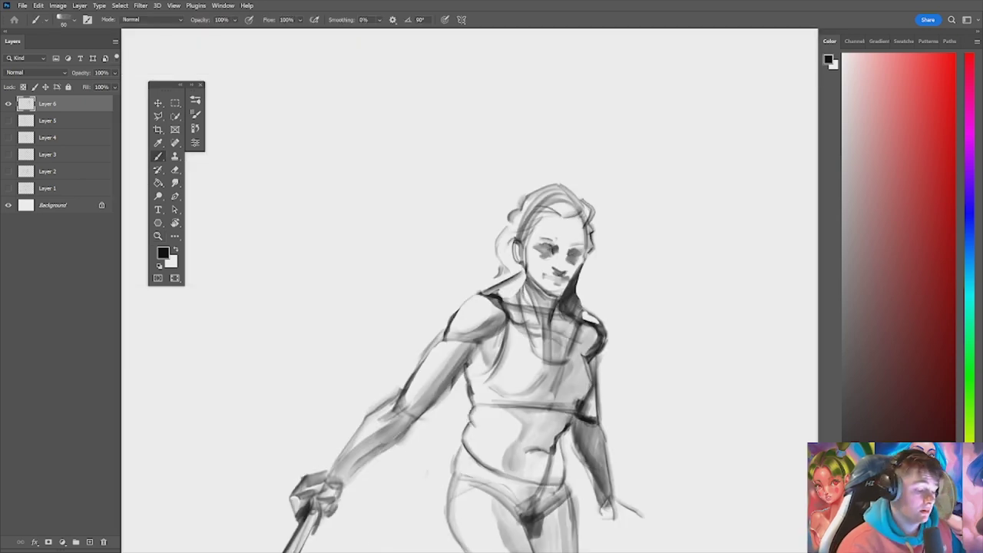
pyautogui.hotkey('ctrl', '+')
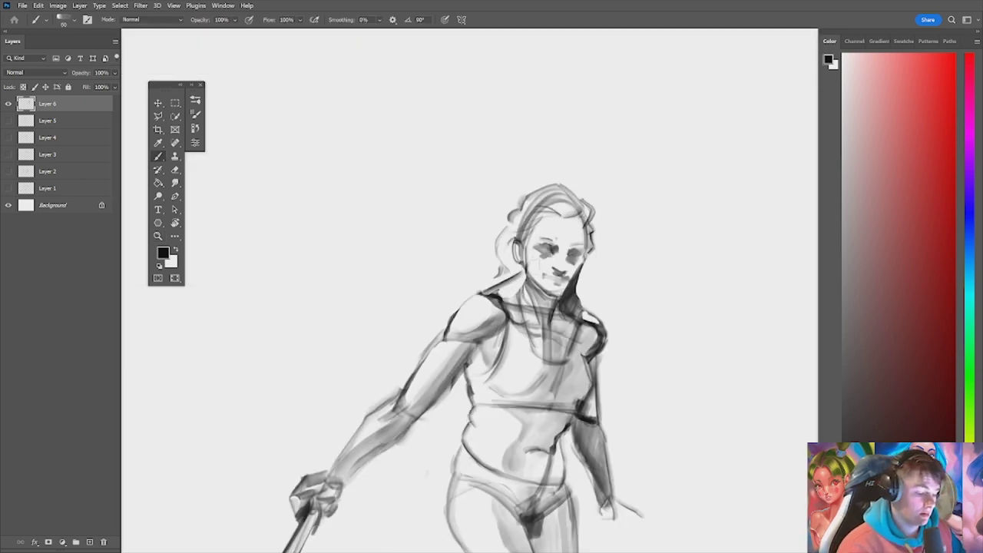
pyautogui.hotkey('ctrl', '-')
pyautogui.hotkey('ctrl', '+')
pyautogui.hotkey('ctrl', '-')
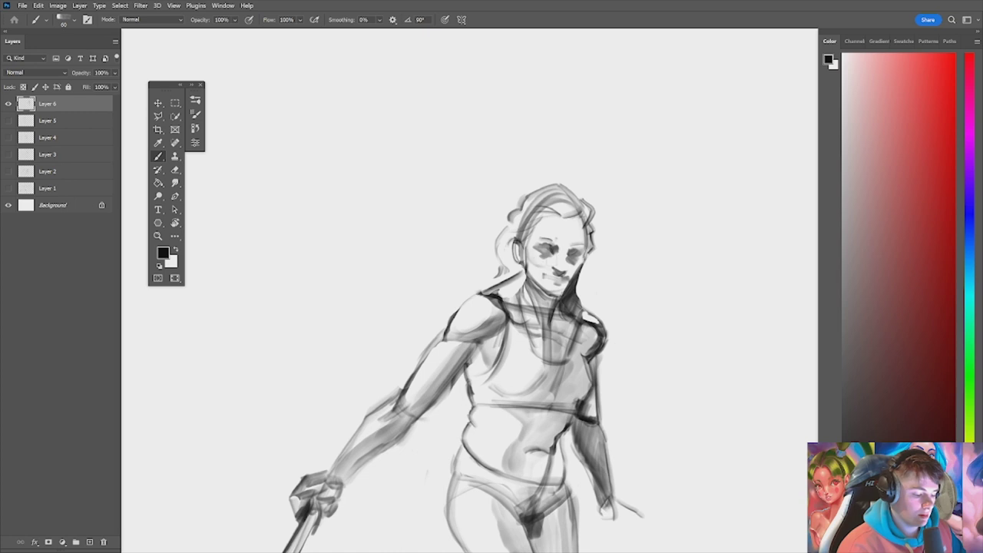
pyautogui.hotkey('ctrl', '+')
pyautogui.hotkey('ctrl', '-')
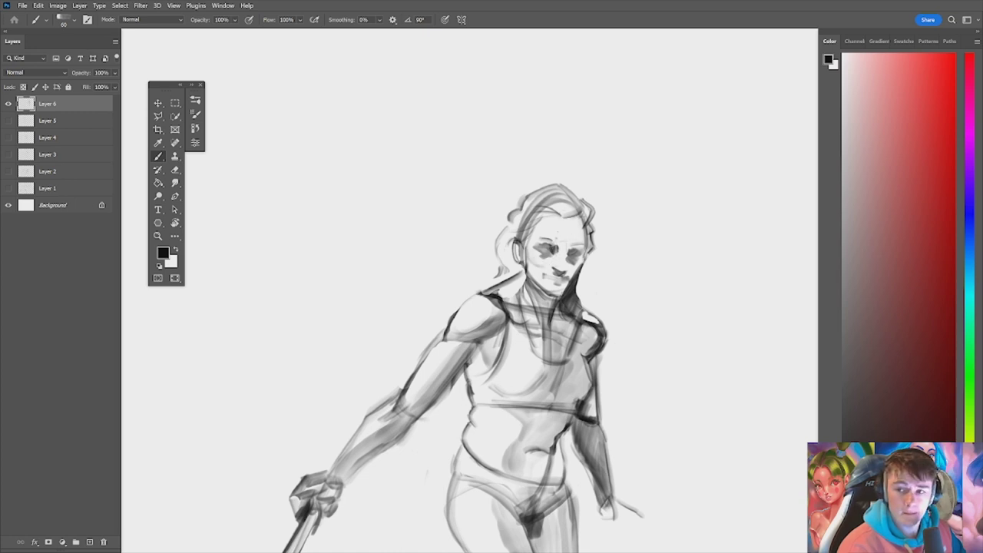
pyautogui.hotkey('ctrl', '+')
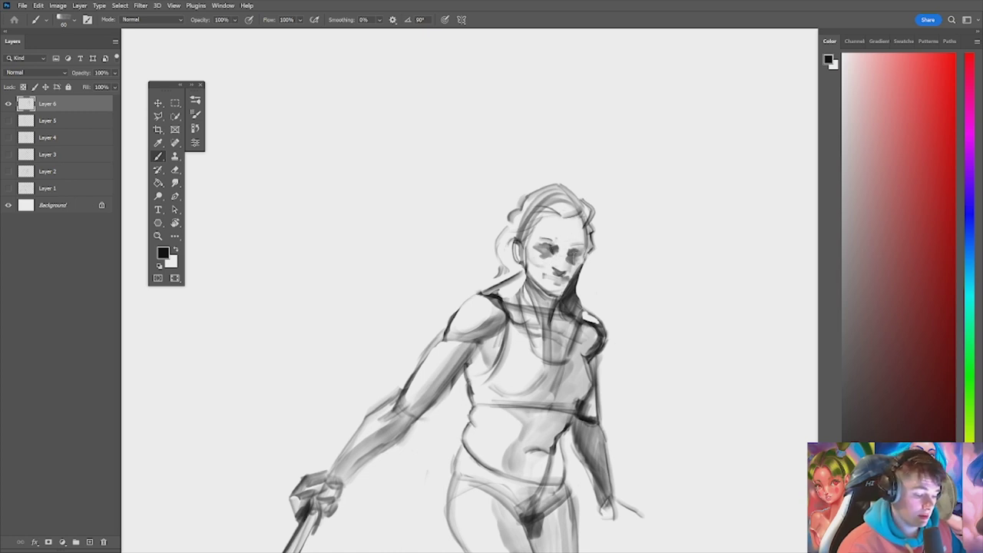
pyautogui.hotkey('ctrl', '-')
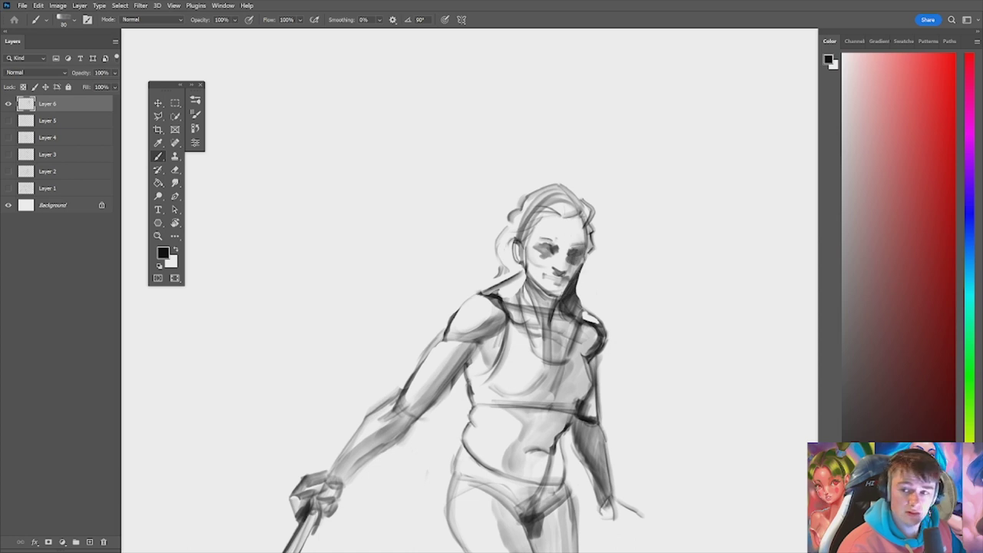
pyautogui.hotkey('ctrl', '+')
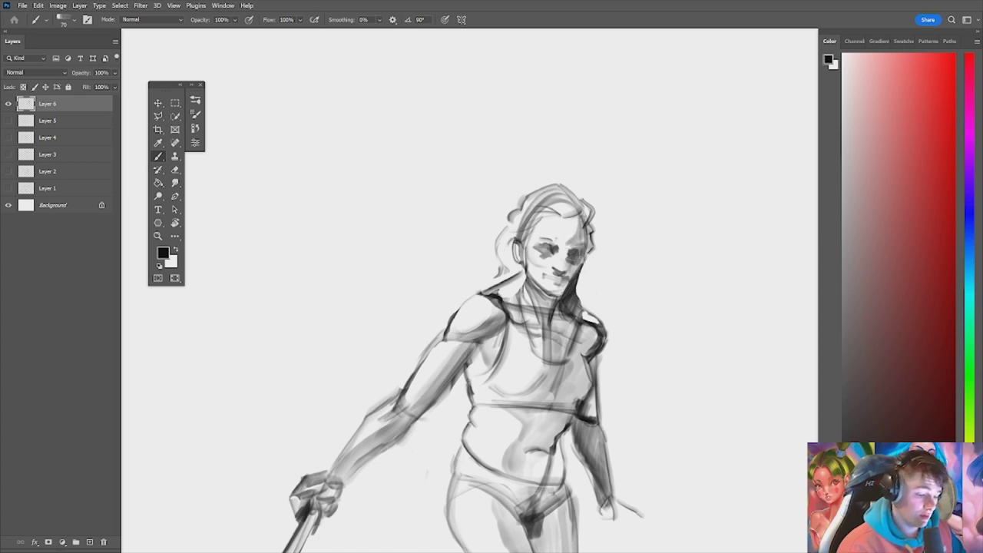
pyautogui.hotkey('ctrl', '-')
pyautogui.moveTo(551, 241); pyautogui.dragTo(556, 233)
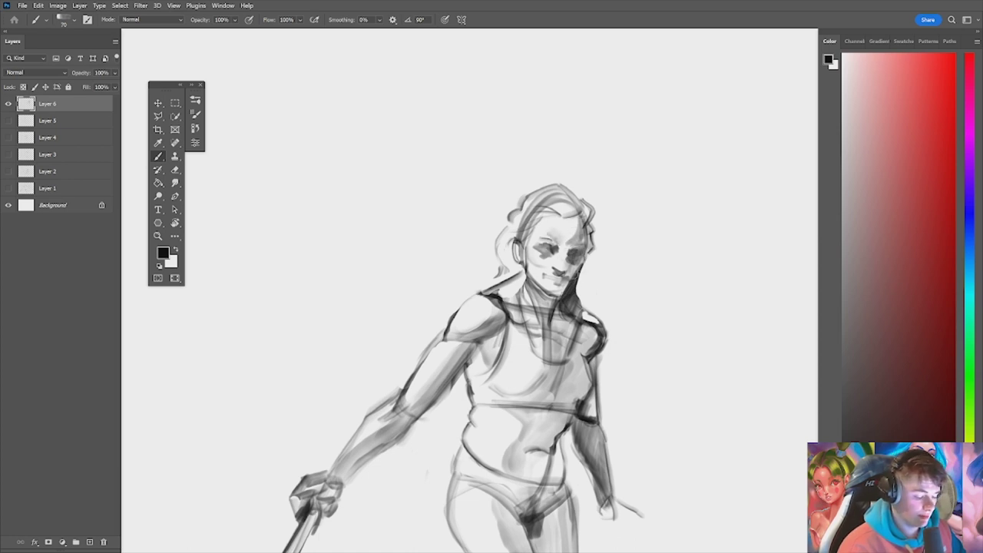
# Step: Deepen the dark accents in the far eye socket with a fine brush reduced to size 9
pyautogui.press('[')
pyautogui.press('[')
pyautogui.press('[')
pyautogui.press('[')
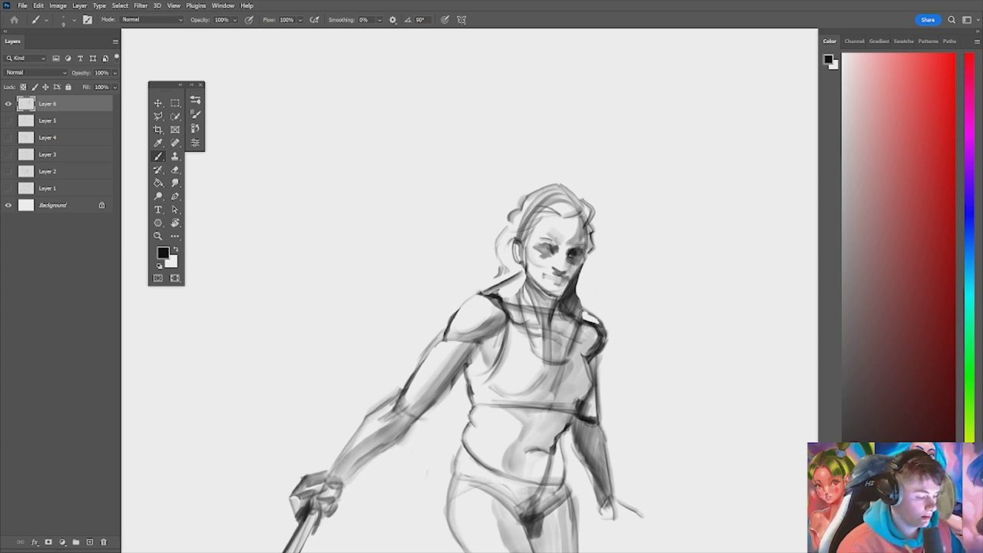
# Step: Darken the shadows around the nose, mouth and far cheek with a size 25 to 45 brush
pyautogui.moveTo(567, 233)
pyautogui.mouseDown()
pyautogui.moveTo(499, 235)
pyautogui.moveTo(649, 244)
pyautogui.mouseUp()
pyautogui.press('e')
pyautogui.press('b')
pyautogui.press(']')
pyautogui.press(']')
pyautogui.press(']')
pyautogui.press(']')
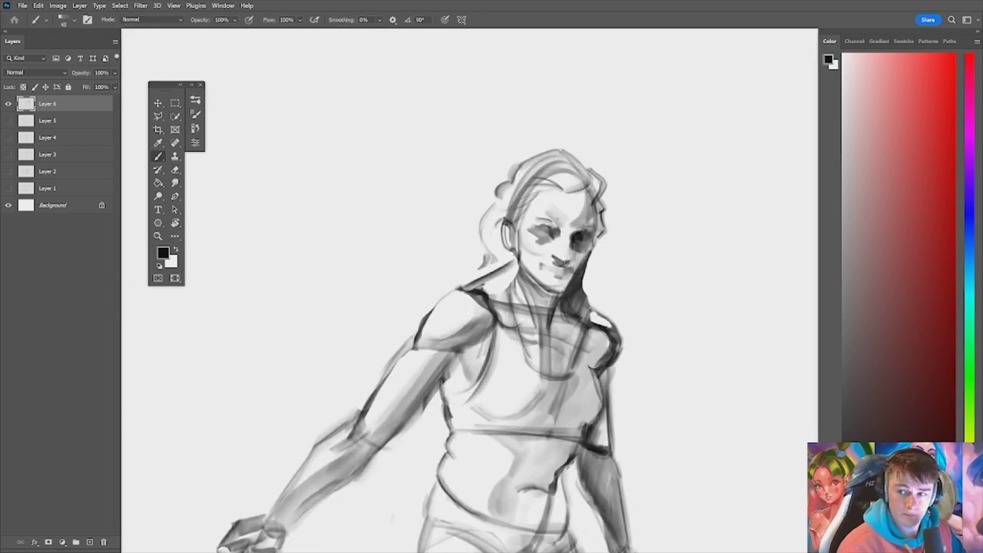
pyautogui.press('[')
pyautogui.press('[')
pyautogui.press('[')
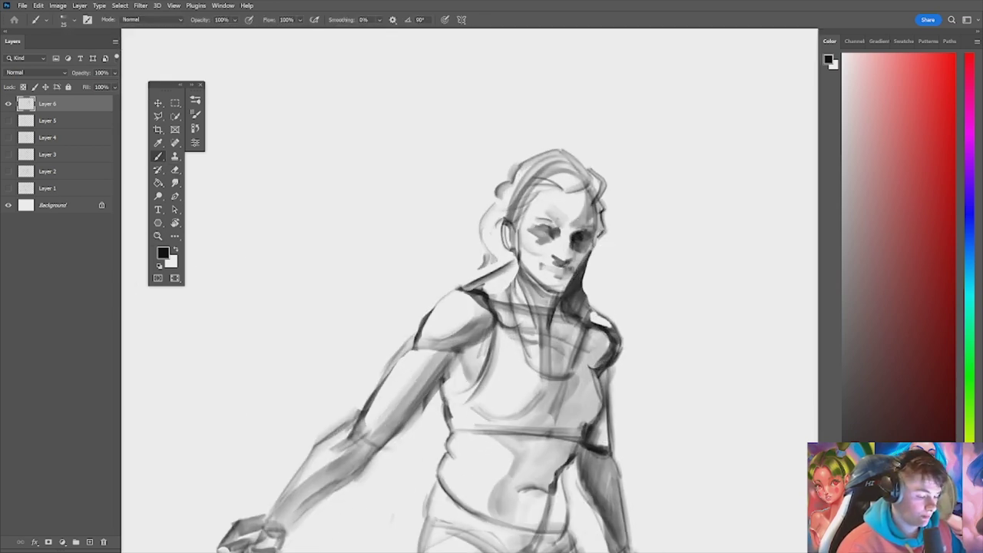
pyautogui.press(']')
pyautogui.press(']')
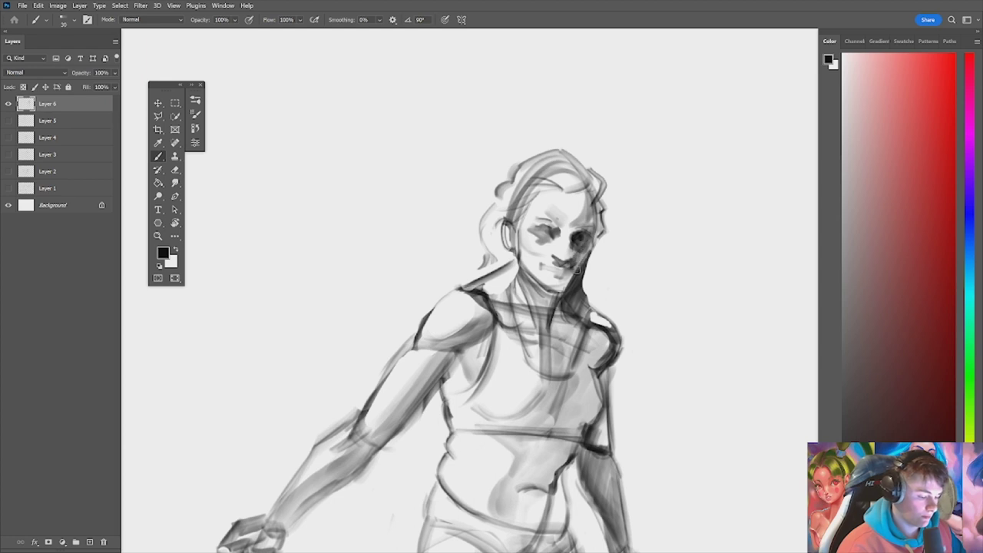
pyautogui.moveTo(588, 241); pyautogui.dragTo(580, 249)
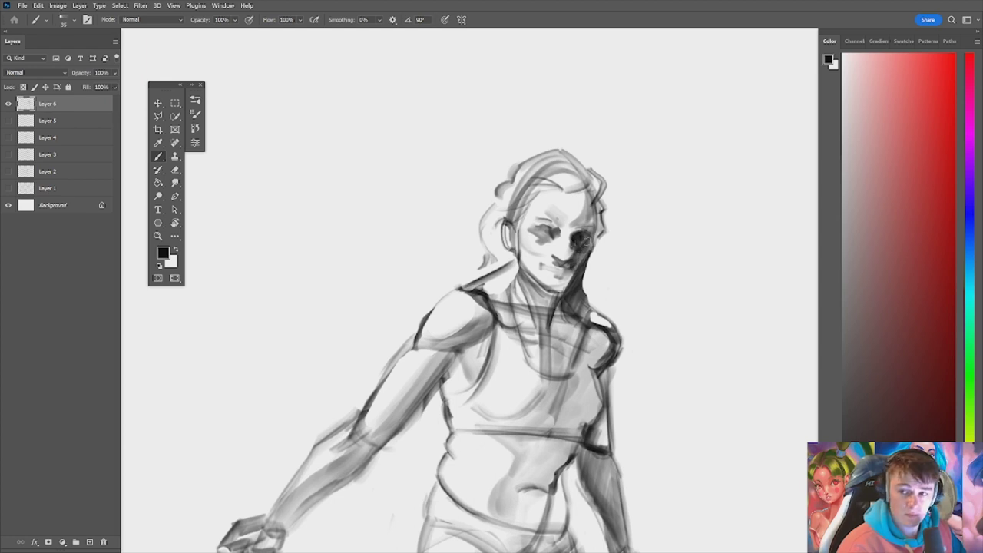
# Step: Erase a small bright highlight on the far cheek just below the eye socket
pyautogui.press('[')
pyautogui.press('e')
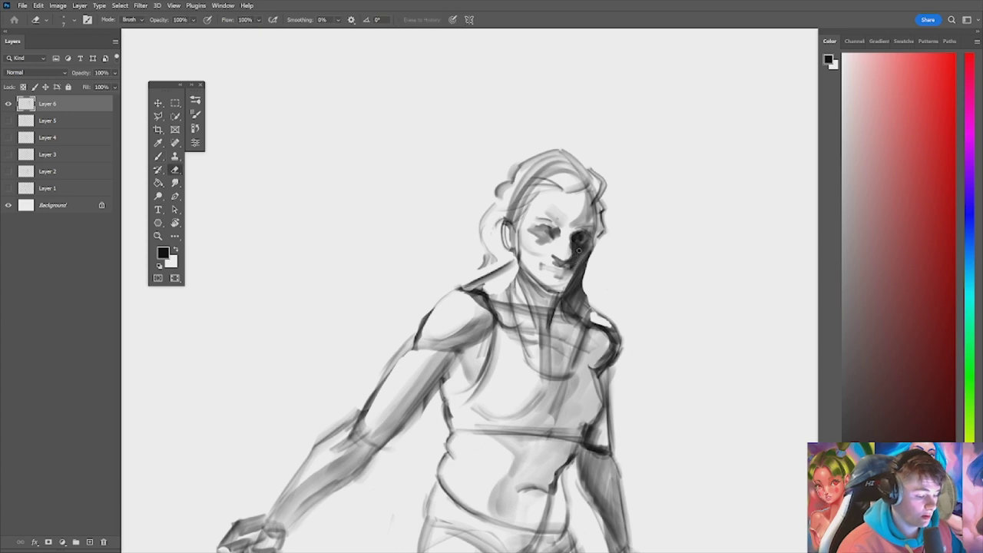
pyautogui.hotkey('ctrl', 'z')
pyautogui.moveTo(585, 234)
pyautogui.mouseDown()
pyautogui.moveTo(530, 233)
pyautogui.moveTo(621, 235)
pyautogui.moveTo(583, 243)
pyautogui.mouseUp()
pyautogui.press('[')
# Step: Darken the near eye socket with a size 15 to 25 brush
pyautogui.press('h')
pyautogui.press('b')
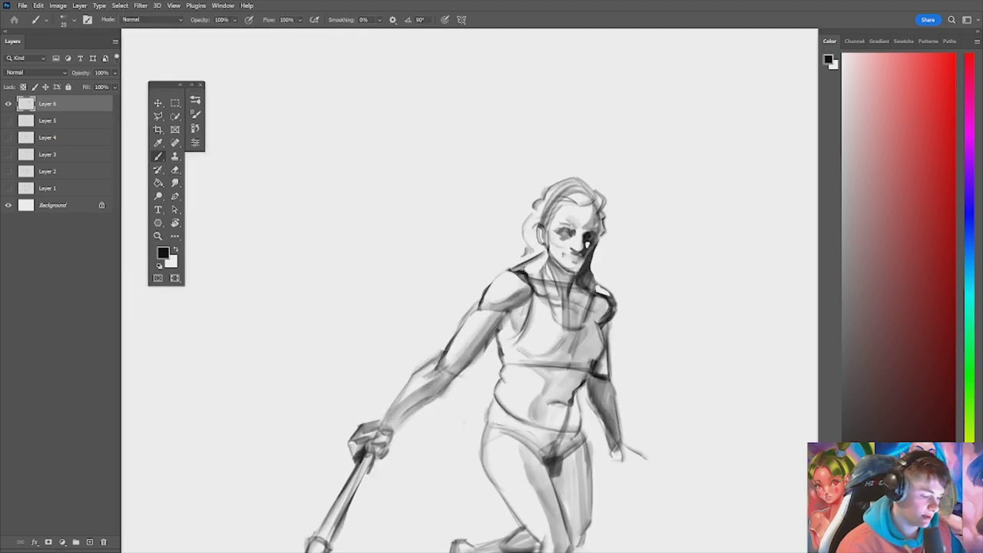
pyautogui.moveTo(563, 231); pyautogui.dragTo(566, 234)
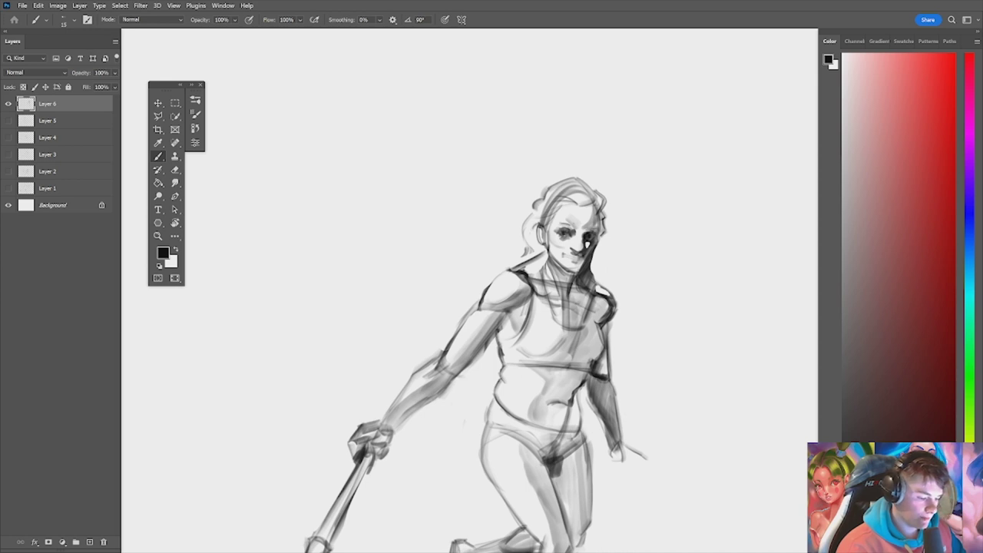
pyautogui.press('h')
# Step: Sharpen the dark accent under the nose with a size 9 brush
pyautogui.moveTo(587, 244); pyautogui.dragTo(604, 242)
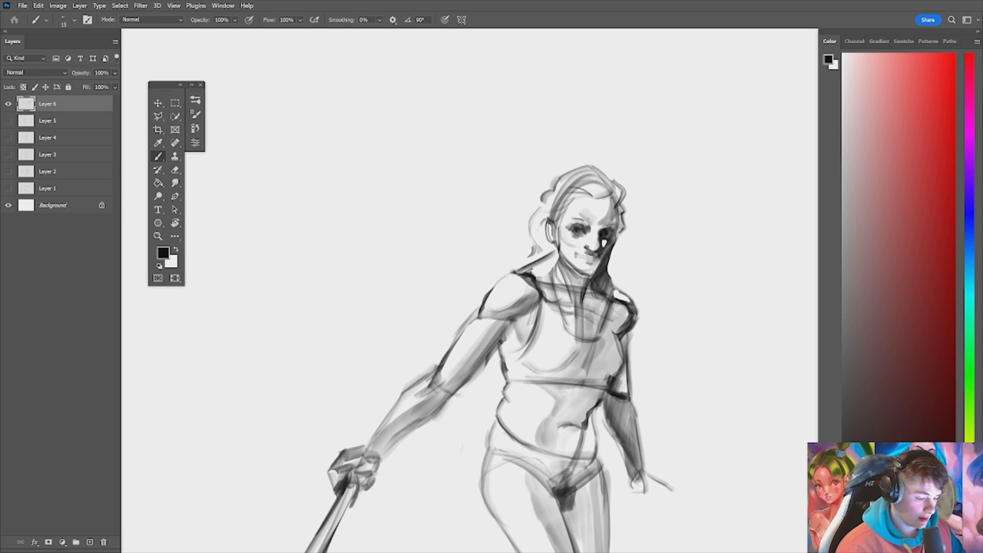
pyautogui.press('e')
pyautogui.press('b')
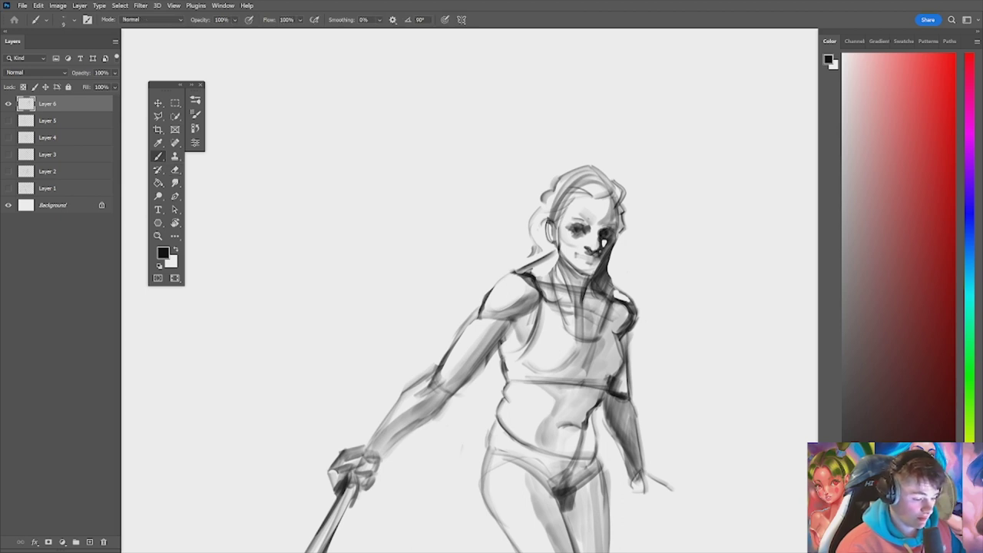
pyautogui.scroll(-10, 591, 247)
pyautogui.scroll(11, 592, 247)
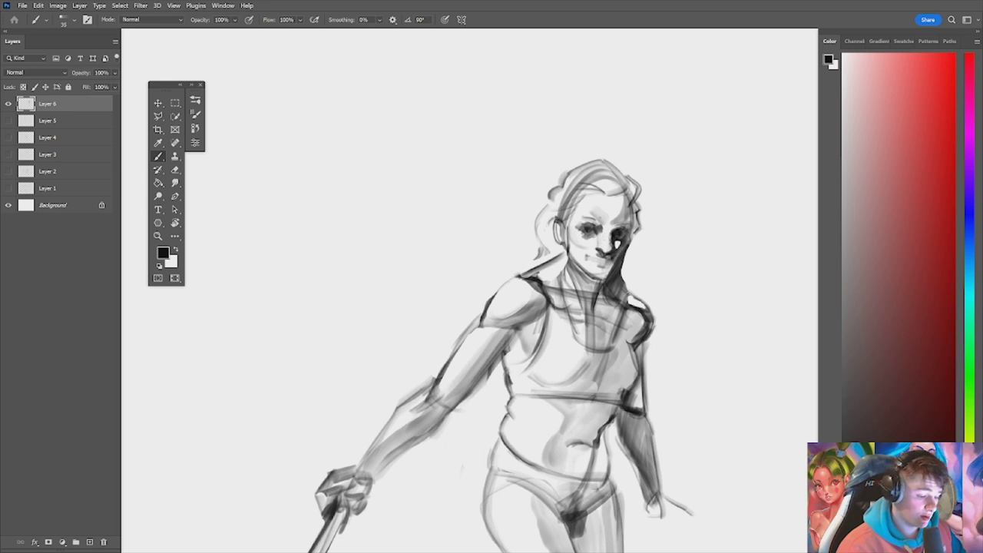
# Step: Add light shading around the mouth and lower face with a size 45 to 60 brush
pyautogui.moveTo(603, 234); pyautogui.dragTo(603, 248)
pyautogui.hotkey('ctrl', 'z')
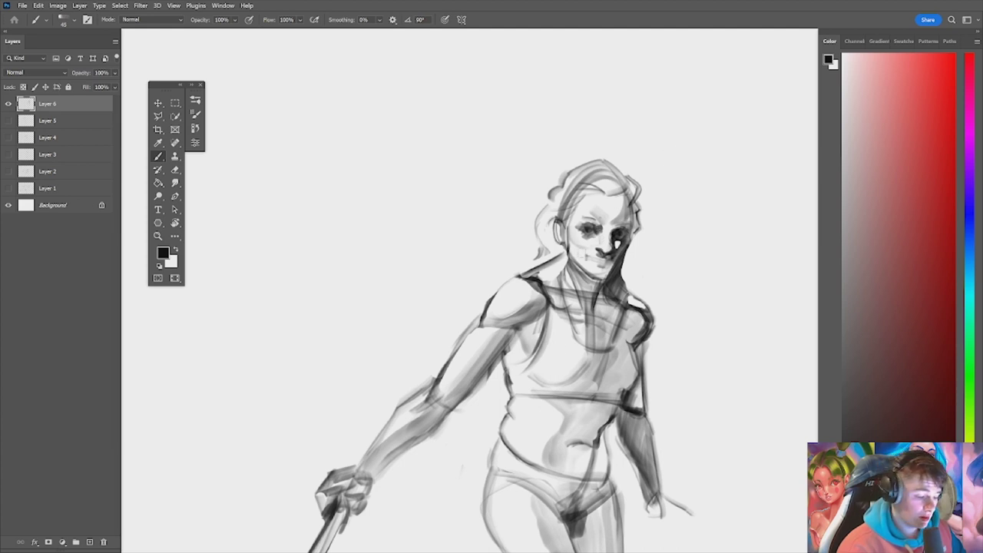
pyautogui.press(']')
pyautogui.press(']')
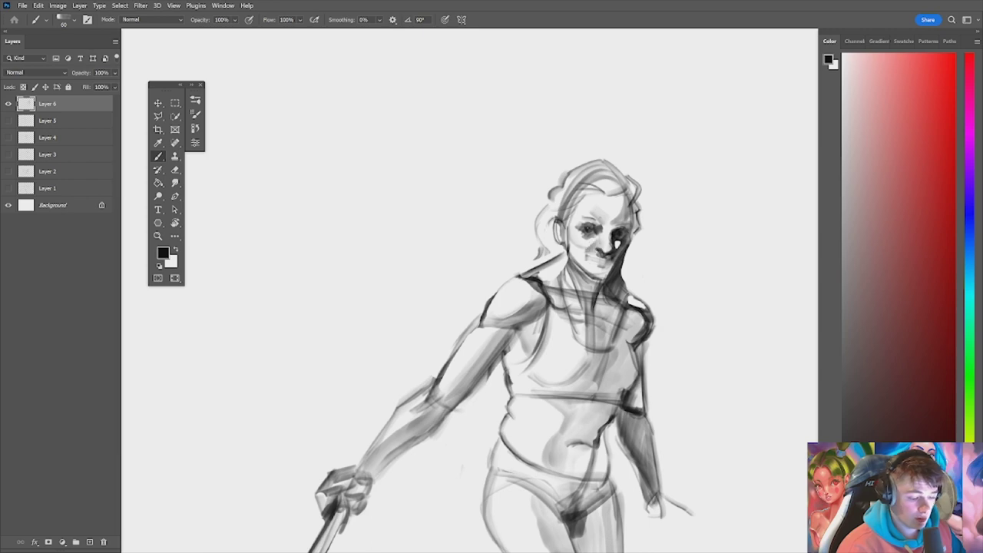
pyautogui.moveTo(647, 198)
pyautogui.mouseDown()
pyautogui.moveTo(619, 216)
pyautogui.moveTo(649, 230)
pyautogui.moveTo(594, 239)
pyautogui.moveTo(604, 239)
pyautogui.moveTo(572, 221)
pyautogui.mouseUp()
pyautogui.press('[')
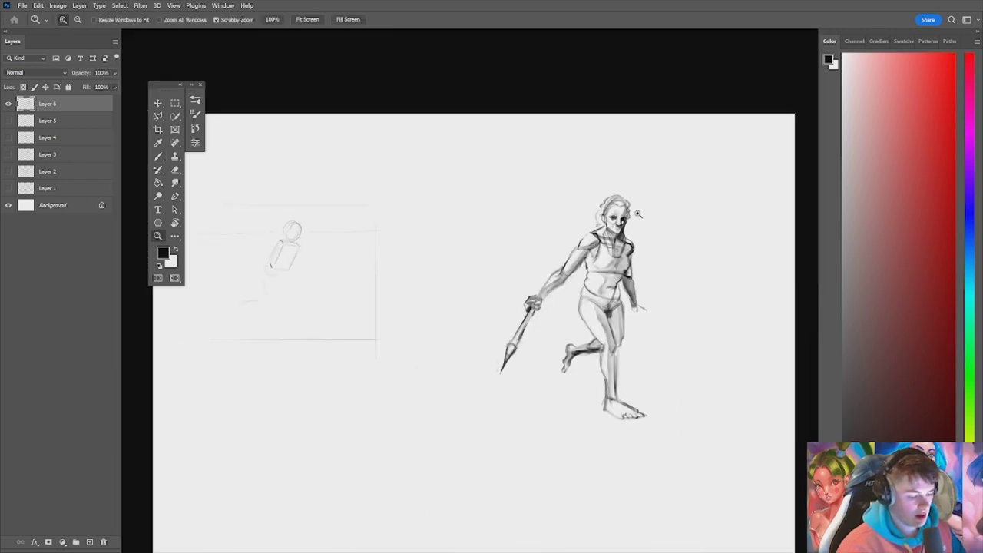
# Step: Fill the hair on top of the head and behind the ear with gray shading using a size 70 brush
pyautogui.moveTo(637, 214); pyautogui.dragTo(672, 215)
pyautogui.press('b')
pyautogui.press(']')
pyautogui.press(']')
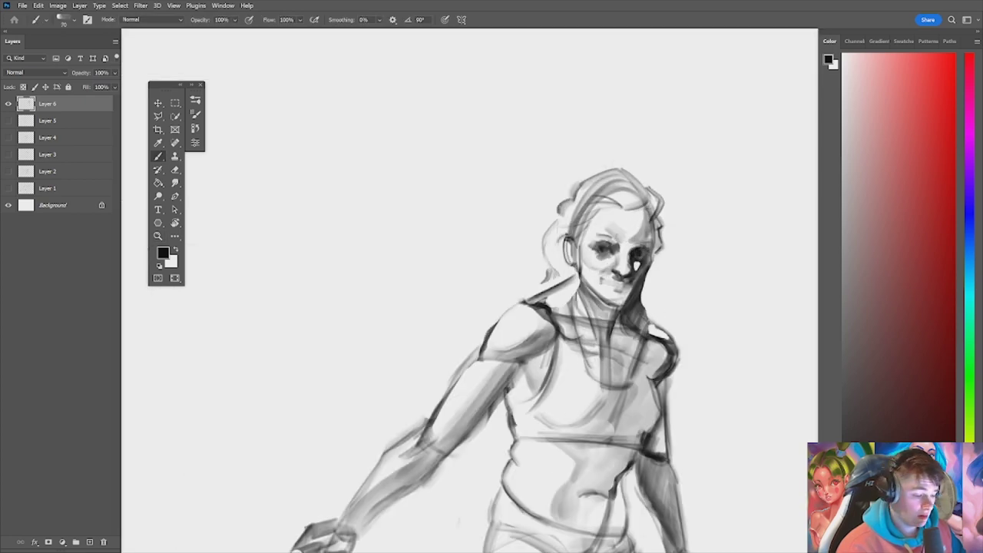
pyautogui.moveTo(561, 222)
pyautogui.mouseDown()
pyautogui.moveTo(550, 242)
pyautogui.moveTo(562, 298)
pyautogui.moveTo(555, 307)
pyautogui.moveTo(591, 191)
pyautogui.moveTo(615, 174)
pyautogui.mouseUp()
pyautogui.moveTo(590, 205)
pyautogui.mouseDown()
pyautogui.moveTo(630, 178)
pyautogui.moveTo(659, 222)
pyautogui.moveTo(646, 241)
pyautogui.mouseUp()
# Step: Add light shading to the front foot with a size 80 brush
pyautogui.moveTo(668, 371); pyautogui.dragTo(621, 367)
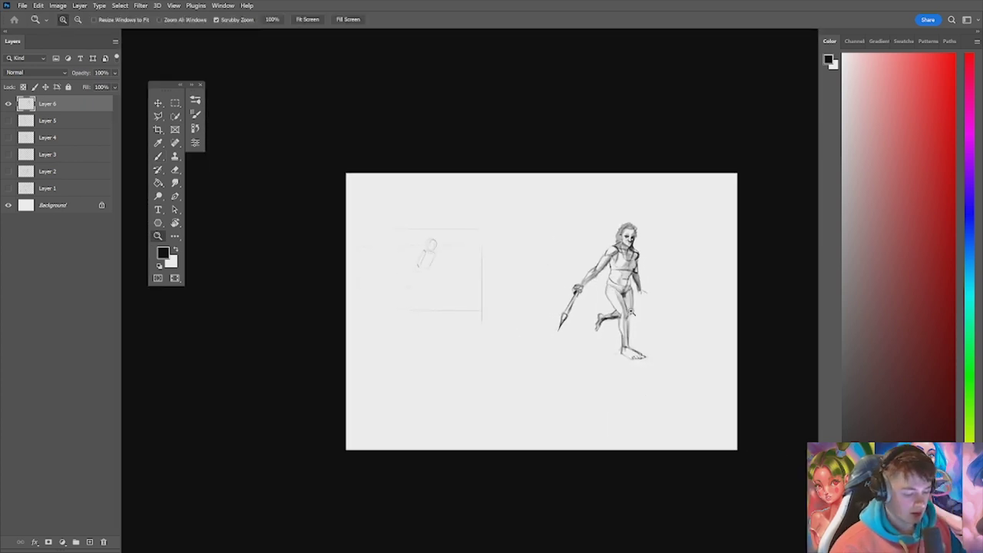
pyautogui.moveTo(633, 312); pyautogui.dragTo(662, 312)
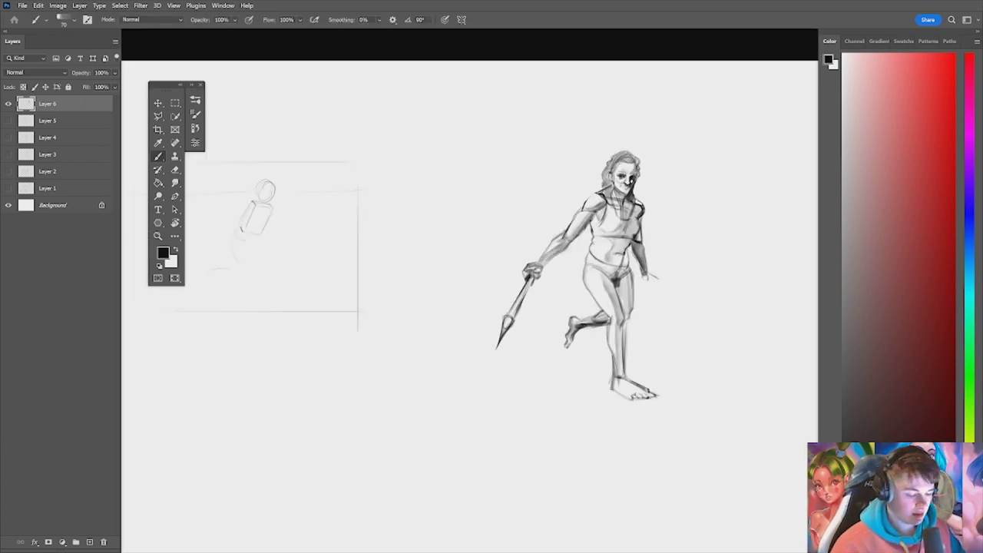
pyautogui.press(']')
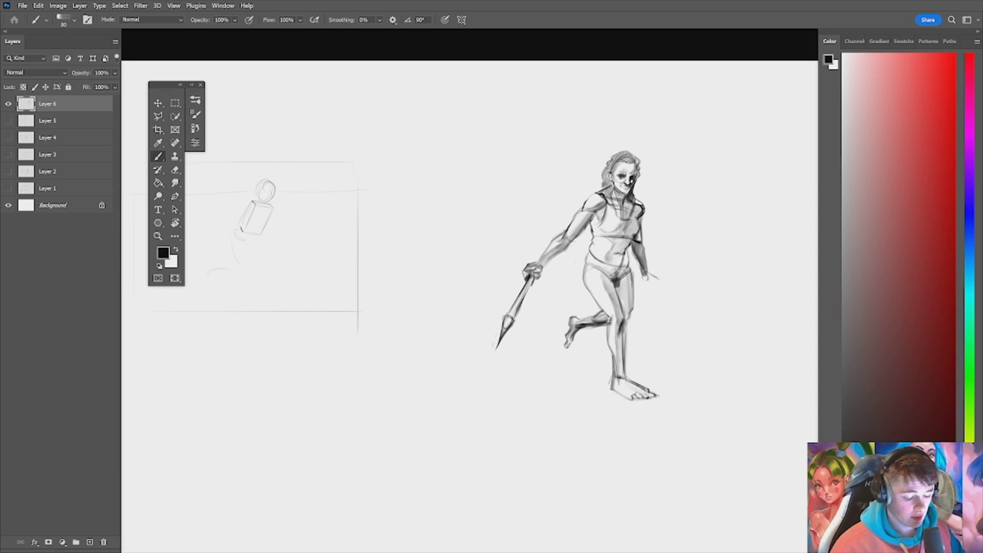
pyautogui.moveTo(632, 386); pyautogui.dragTo(649, 397)
pyautogui.moveTo(686, 387); pyautogui.dragTo(651, 388)
pyautogui.moveTo(670, 302); pyautogui.dragTo(663, 286)
pyautogui.press('[')
pyautogui.press('[')
pyautogui.press('[')
pyautogui.press('[')
pyautogui.press('[')
pyautogui.press('[')
pyautogui.press('[')
pyautogui.press('[')
pyautogui.press('[')
pyautogui.press('[')
pyautogui.press('[')
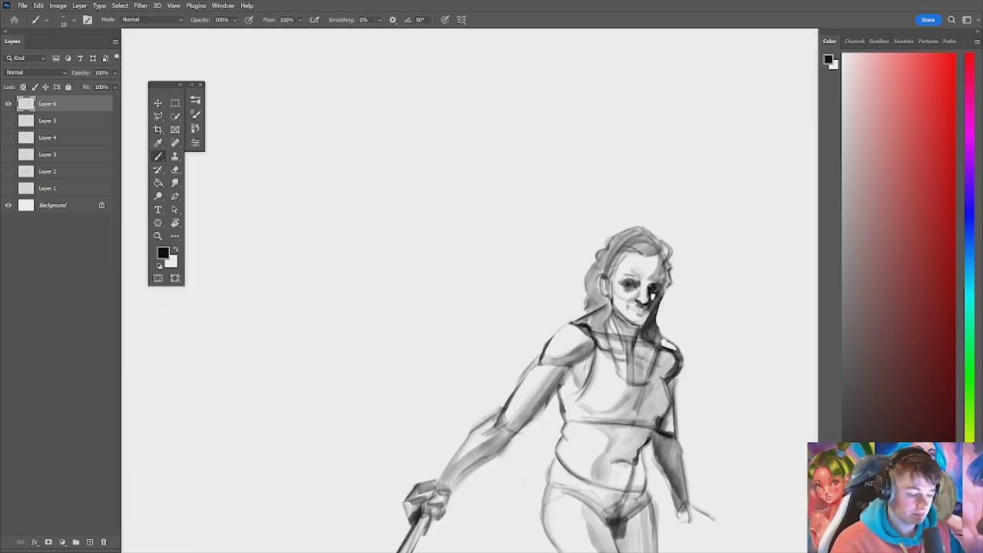
pyautogui.scroll(-4, 538, 346)
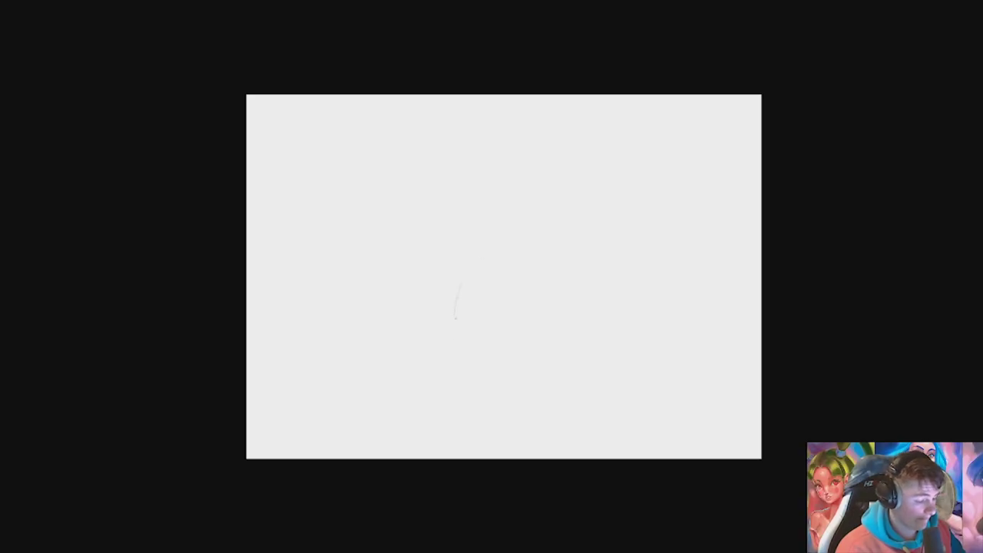
# Step: Sketch the outline of the first leg, with a bent thigh, knee and lower leg, on the blank canvas
pyautogui.moveTo(459, 285)
pyautogui.mouseDown()
pyautogui.moveTo(481, 263)
pyautogui.moveTo(499, 294)
pyautogui.moveTo(473, 321)
pyautogui.mouseUp()
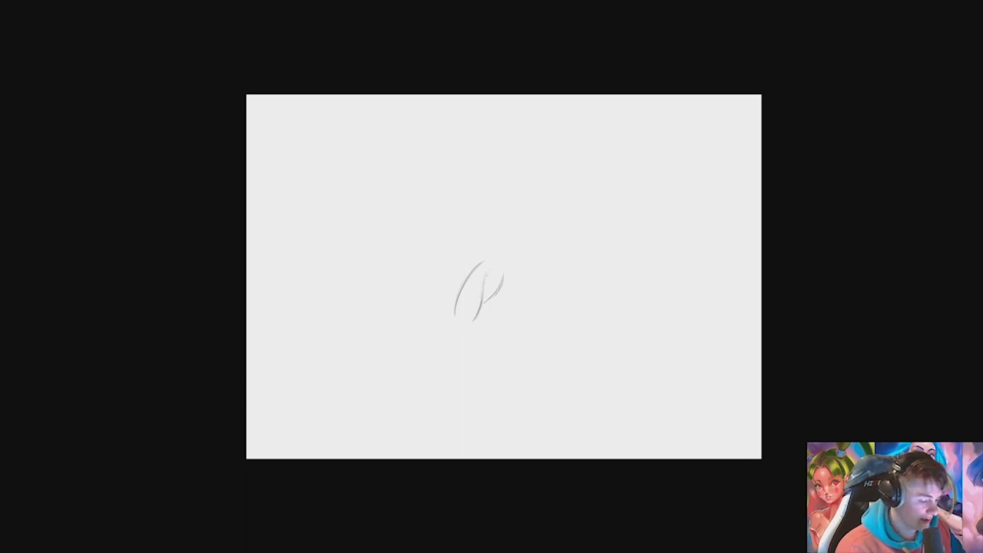
pyautogui.moveTo(489, 265); pyautogui.dragTo(475, 300)
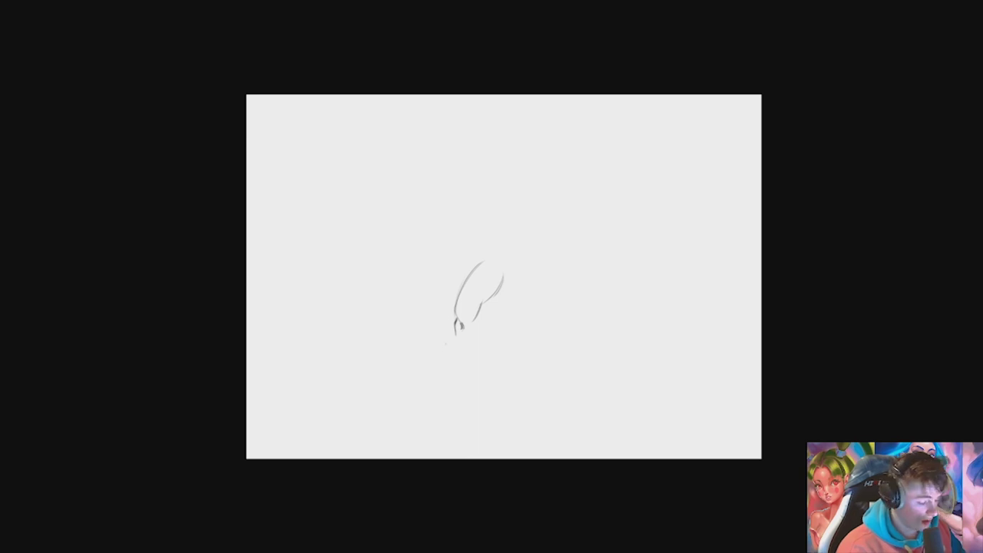
pyautogui.moveTo(453, 327); pyautogui.dragTo(452, 380)
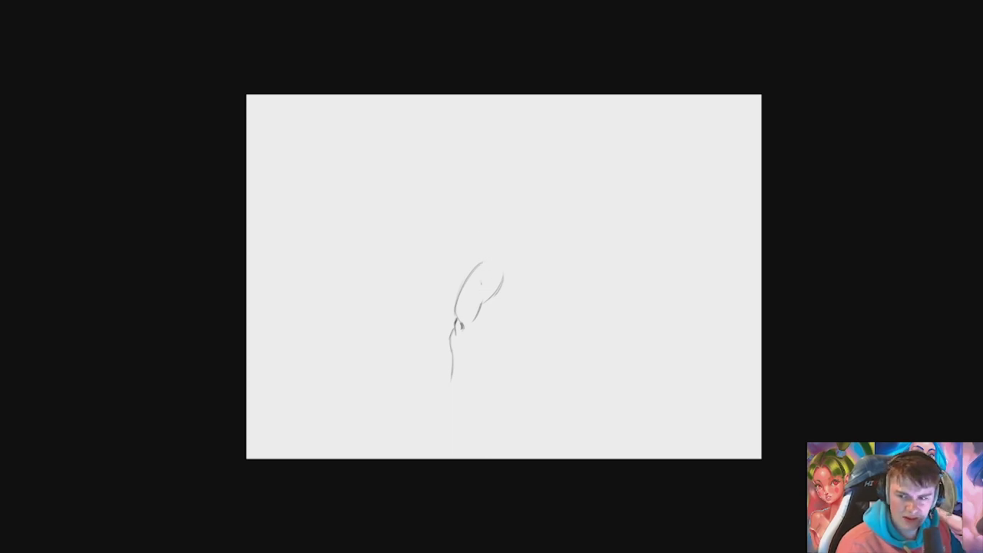
pyautogui.moveTo(517, 197); pyautogui.dragTo(523, 247)
pyautogui.hotkey('ctrl', 'z')
pyautogui.hotkey('ctrl', 'z')
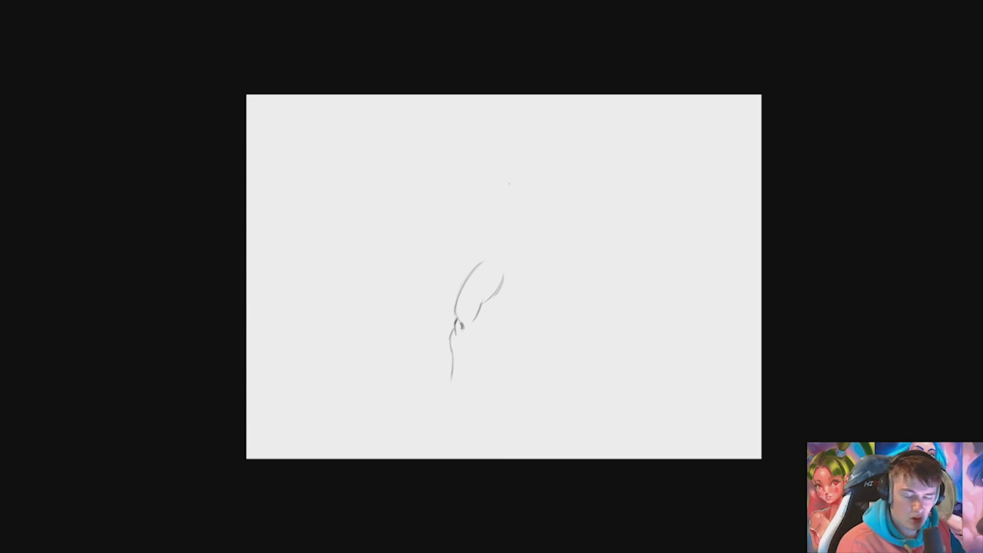
# Step: Draw the torso's curved center line from the chest down to the pelvis
pyautogui.moveTo(504, 194); pyautogui.dragTo(514, 261)
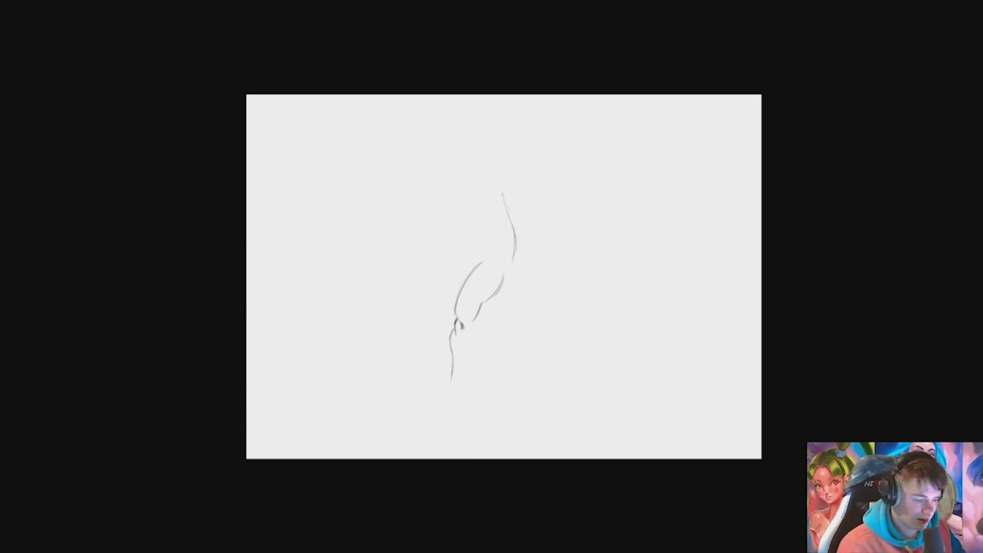
pyautogui.moveTo(501, 166); pyautogui.dragTo(514, 248)
pyautogui.hotkey('ctrl', 'z')
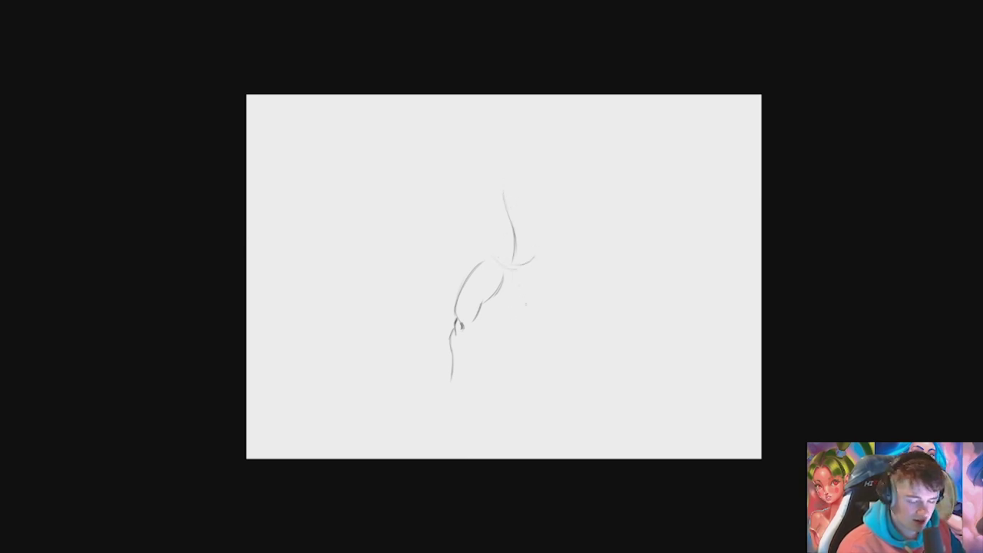
# Step: Outline the second thigh, with inner and outer contours running from the pelvis down to the knee
pyautogui.moveTo(518, 275); pyautogui.dragTo(545, 321)
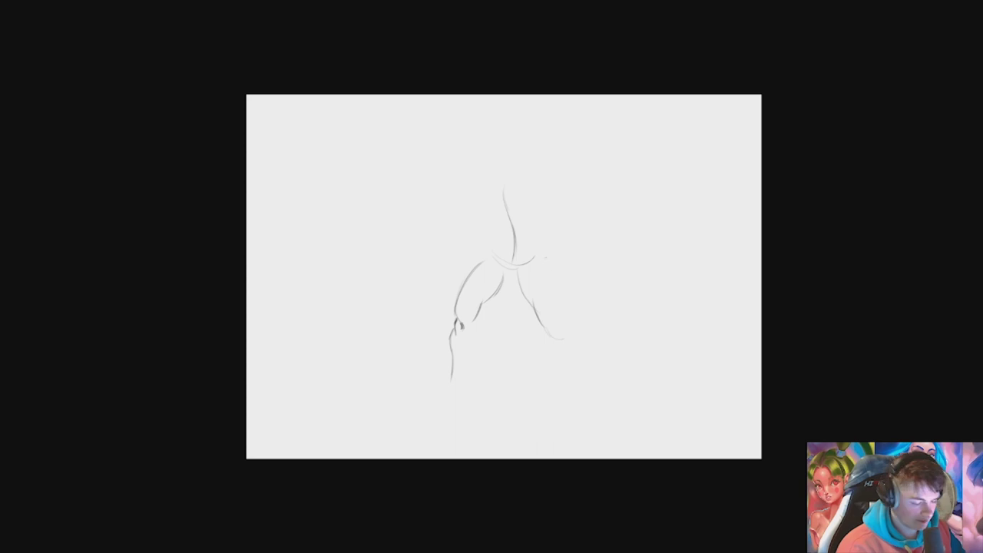
pyautogui.moveTo(545, 258); pyautogui.dragTo(561, 323)
pyautogui.moveTo(557, 286); pyautogui.dragTo(562, 308)
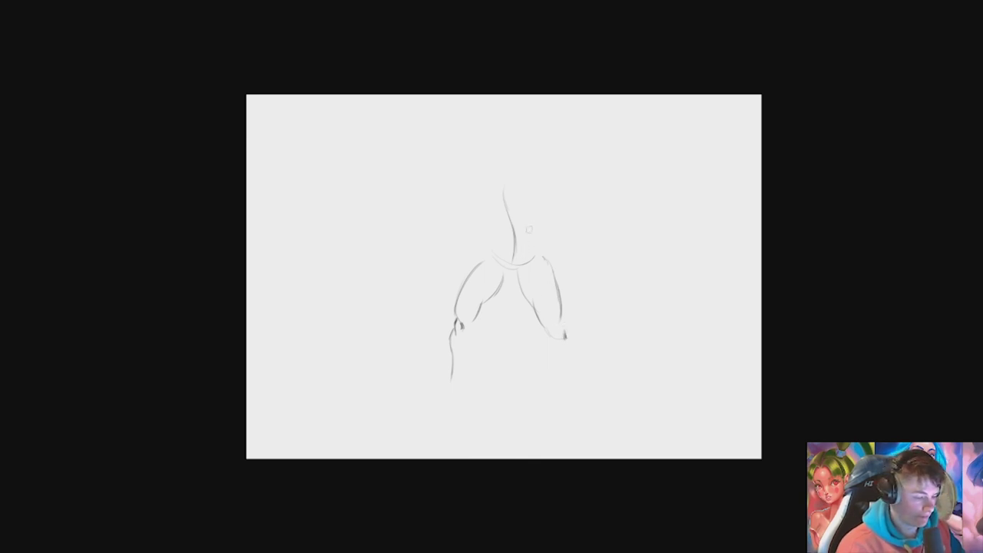
# Step: Shade the side of the waist, the outer edge of the second thigh and the inner side of the first leg
pyautogui.moveTo(528, 229)
pyautogui.mouseDown()
pyautogui.moveTo(532, 258)
pyautogui.moveTo(539, 228)
pyautogui.mouseUp()
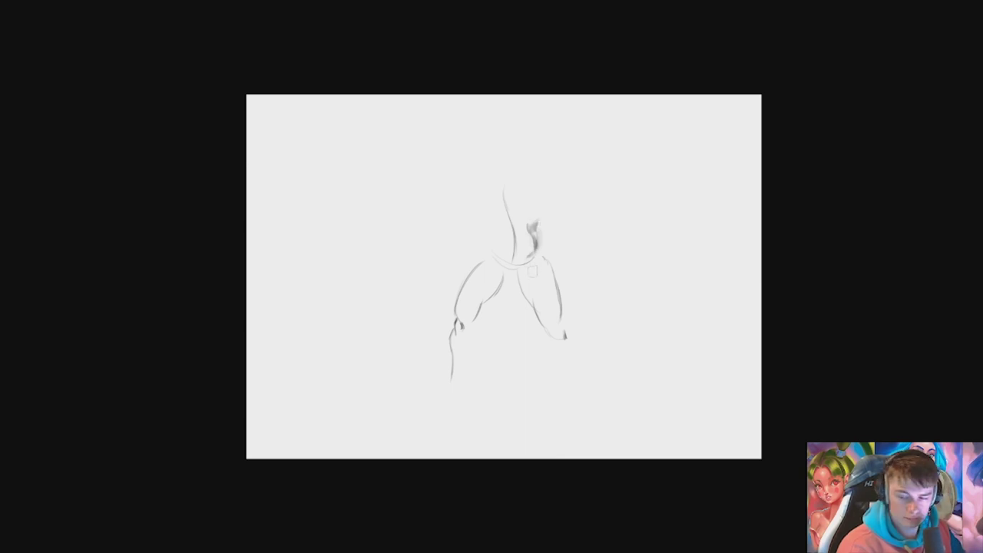
pyautogui.moveTo(534, 264)
pyautogui.mouseDown()
pyautogui.moveTo(549, 268)
pyautogui.moveTo(563, 331)
pyautogui.moveTo(561, 307)
pyautogui.mouseUp()
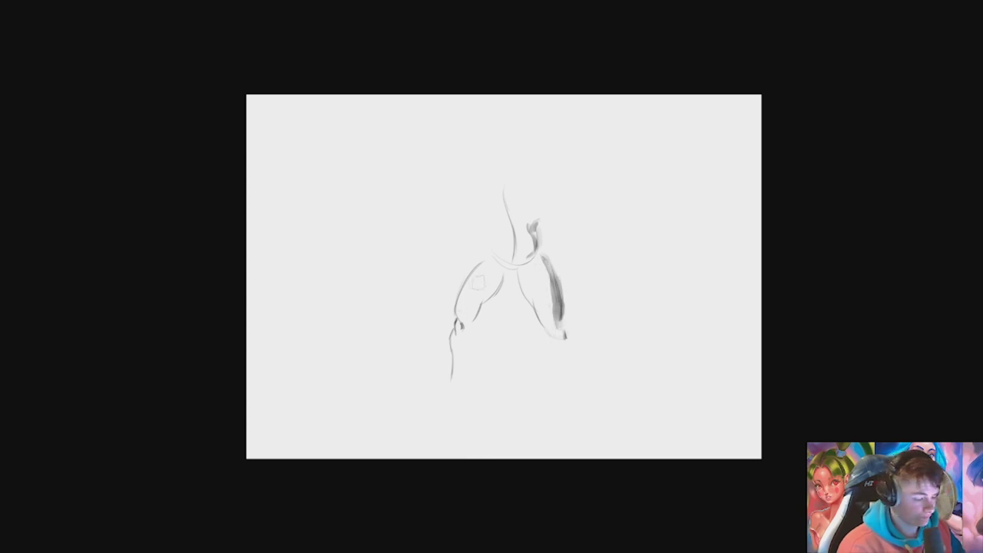
pyautogui.moveTo(487, 271)
pyautogui.mouseDown()
pyautogui.moveTo(483, 313)
pyautogui.moveTo(488, 304)
pyautogui.moveTo(458, 341)
pyautogui.moveTo(466, 347)
pyautogui.moveTo(466, 337)
pyautogui.moveTo(453, 382)
pyautogui.mouseUp()
pyautogui.hotkey('ctrl', 'z')
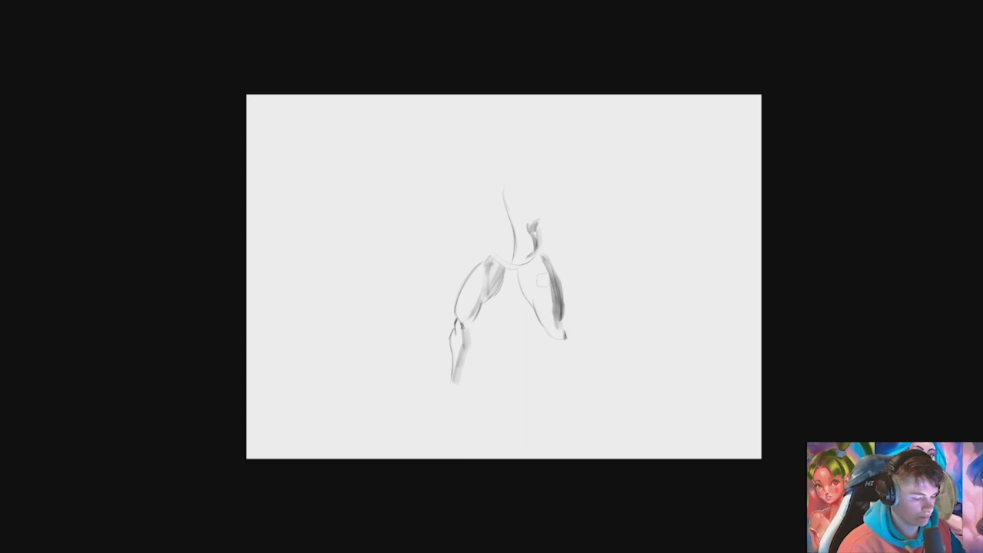
# Step: Sketch the second lower leg below the knee with a shaded outer calf and a thin inner contour
pyautogui.moveTo(574, 340)
pyautogui.mouseDown()
pyautogui.moveTo(566, 351)
pyautogui.moveTo(583, 353)
pyautogui.moveTo(588, 377)
pyautogui.mouseUp()
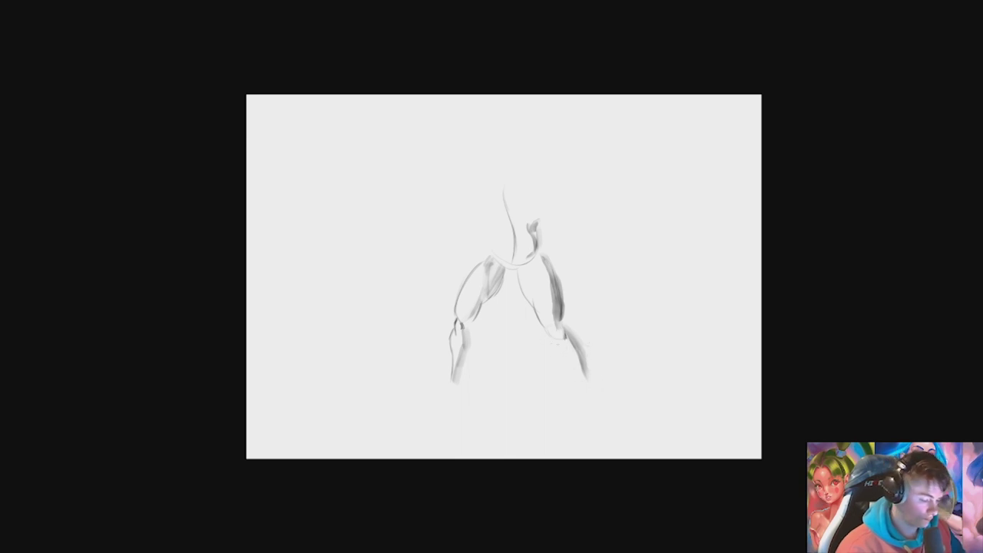
pyautogui.moveTo(556, 341); pyautogui.dragTo(588, 388)
pyautogui.moveTo(566, 319); pyautogui.dragTo(583, 385)
# Step: Outline both sides of the waist and the ribcage up to the curved top of the chest
pyautogui.moveTo(513, 310)
pyautogui.mouseDown()
pyautogui.moveTo(508, 320)
pyautogui.moveTo(553, 320)
pyautogui.moveTo(551, 304)
pyautogui.mouseUp()
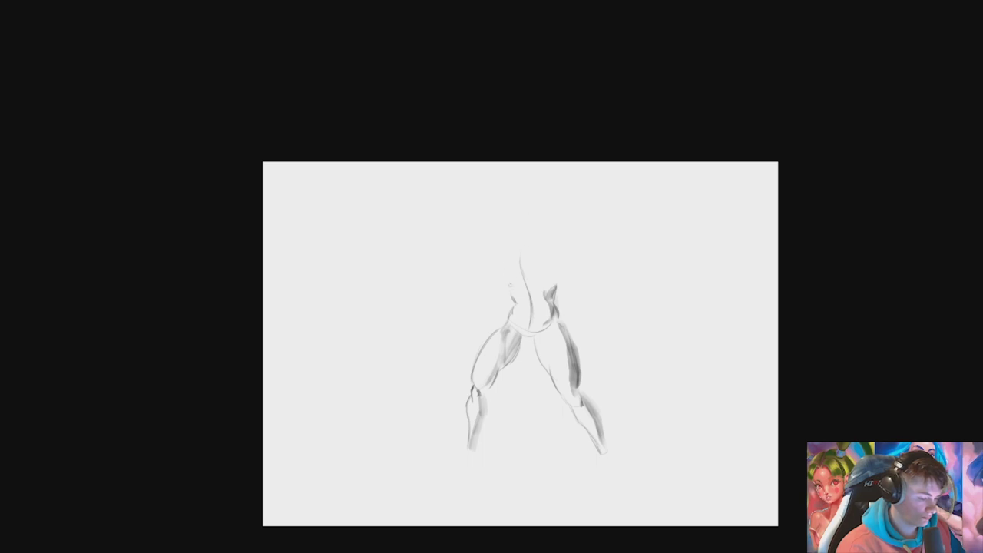
pyautogui.moveTo(503, 274); pyautogui.dragTo(512, 298)
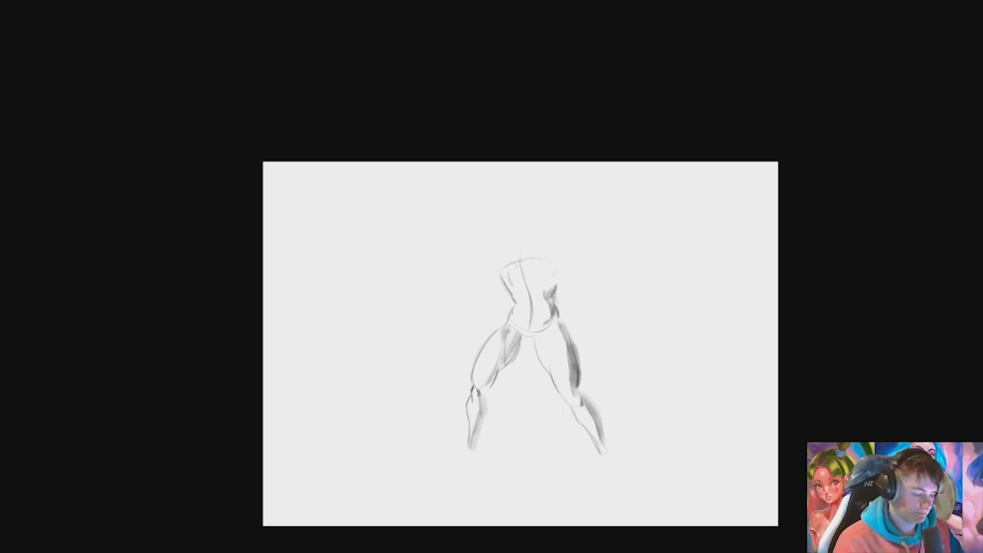
# Step: Sketch the arm reaching across the torso, with the upper arm, elbow and tapered forearm
pyautogui.moveTo(512, 262)
pyautogui.mouseDown()
pyautogui.moveTo(546, 257)
pyautogui.moveTo(531, 273)
pyautogui.moveTo(559, 273)
pyautogui.moveTo(500, 297)
pyautogui.moveTo(508, 310)
pyautogui.moveTo(470, 315)
pyautogui.moveTo(456, 332)
pyautogui.mouseUp()
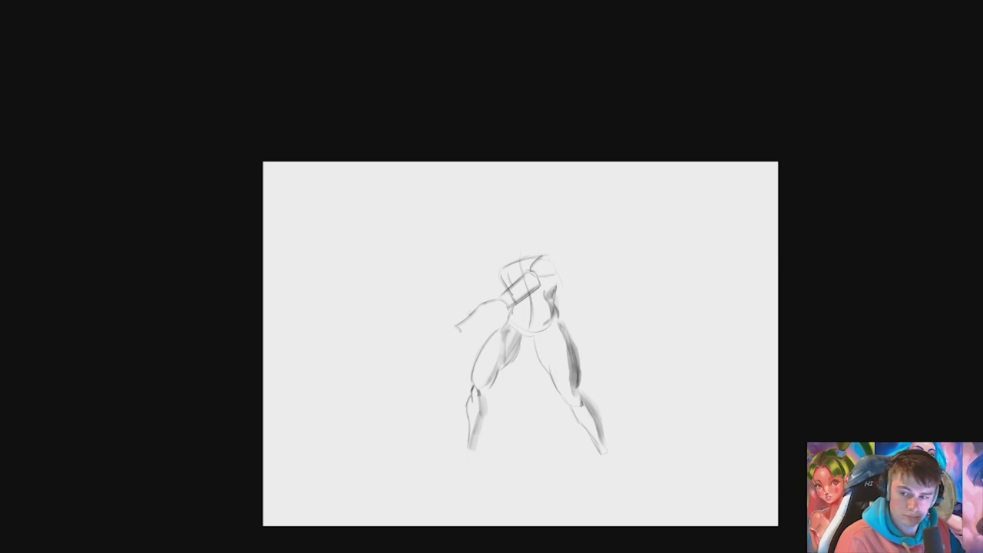
pyautogui.hotkey('ctrl', 'z')
pyautogui.hotkey('ctrl', 'z')
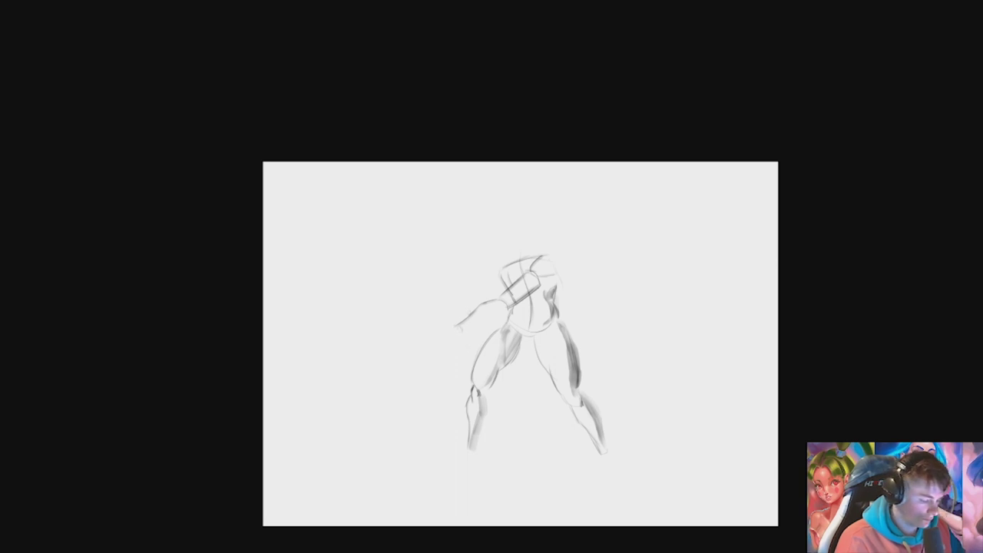
pyautogui.moveTo(459, 325)
pyautogui.mouseDown()
pyautogui.moveTo(465, 335)
pyautogui.moveTo(510, 307)
pyautogui.mouseUp()
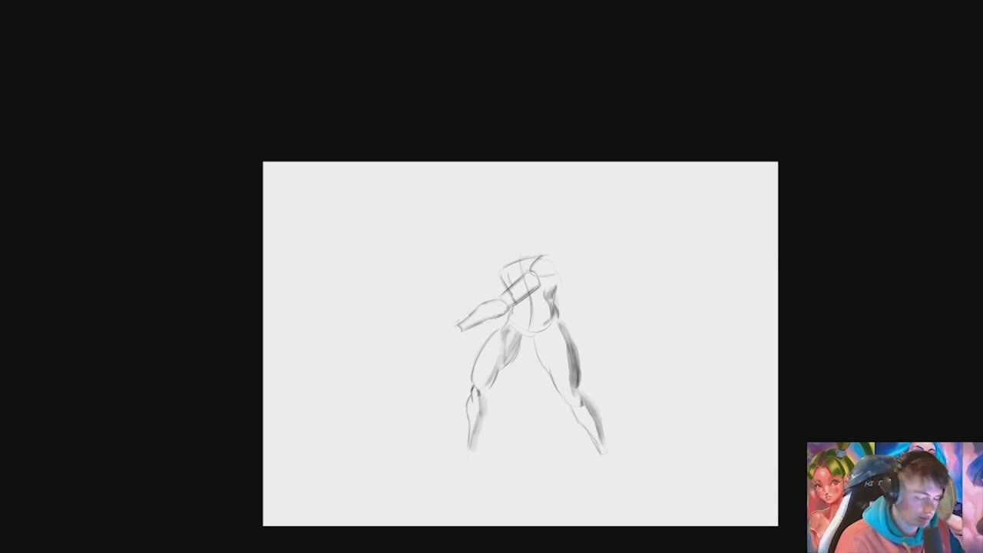
# Step: Draw the outstretched hand at the end of the forearm, with the palm, curled fingers and an extended finger
pyautogui.moveTo(459, 329)
pyautogui.mouseDown()
pyautogui.moveTo(423, 329)
pyautogui.moveTo(462, 335)
pyautogui.mouseUp()
pyautogui.hotkey('ctrl', 'z')
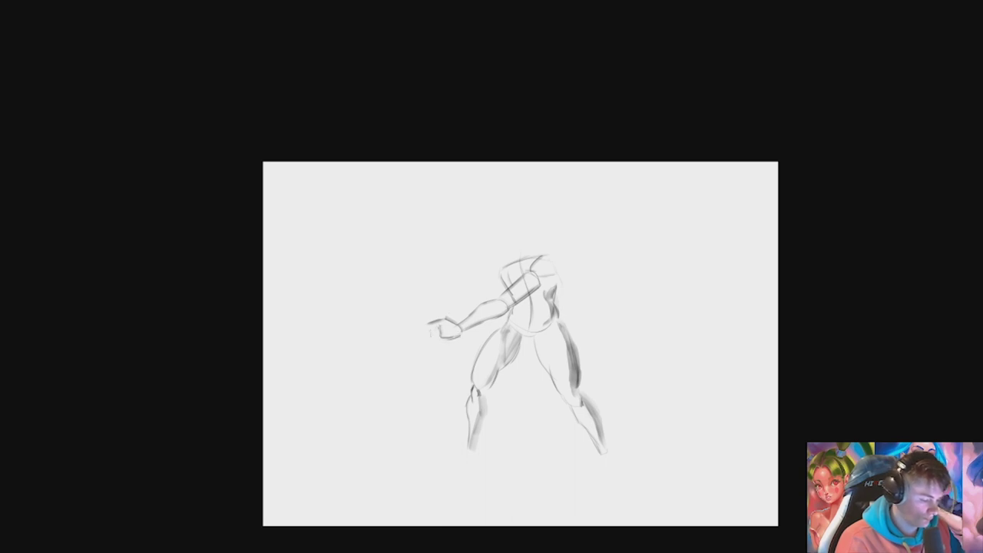
pyautogui.moveTo(437, 325)
pyautogui.mouseDown()
pyautogui.moveTo(428, 337)
pyautogui.moveTo(448, 350)
pyautogui.mouseUp()
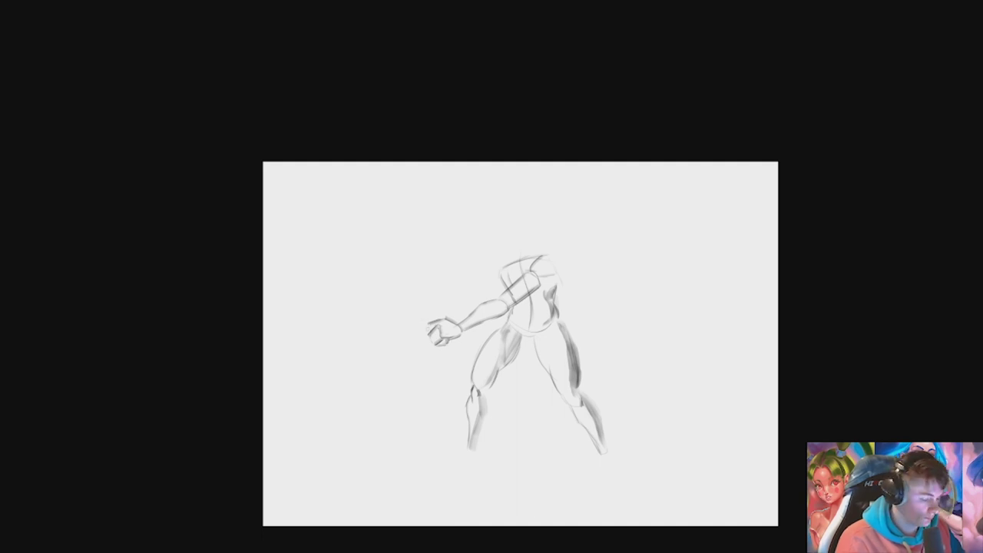
pyautogui.moveTo(427, 326); pyautogui.dragTo(420, 334)
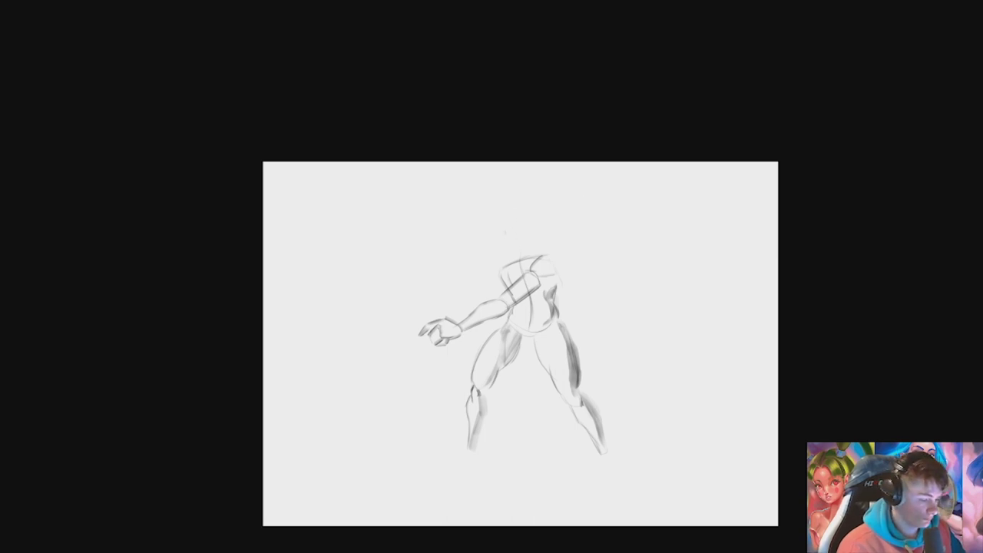
# Step: Sketch the oval head with facial guide lines, and connect it through the neck to both shoulders
pyautogui.moveTo(505, 252)
pyautogui.mouseDown()
pyautogui.moveTo(509, 218)
pyautogui.moveTo(514, 251)
pyautogui.moveTo(515, 225)
pyautogui.moveTo(527, 245)
pyautogui.moveTo(528, 231)
pyautogui.moveTo(516, 248)
pyautogui.moveTo(520, 235)
pyautogui.moveTo(546, 245)
pyautogui.moveTo(561, 278)
pyautogui.mouseUp()
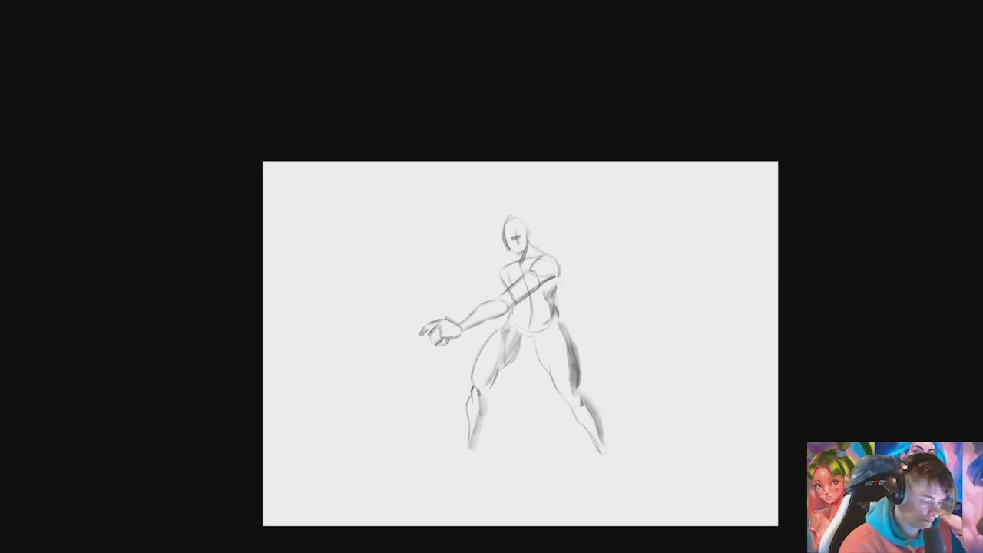
pyautogui.moveTo(493, 270)
pyautogui.mouseDown()
pyautogui.moveTo(487, 295)
pyautogui.moveTo(514, 265)
pyautogui.mouseUp()
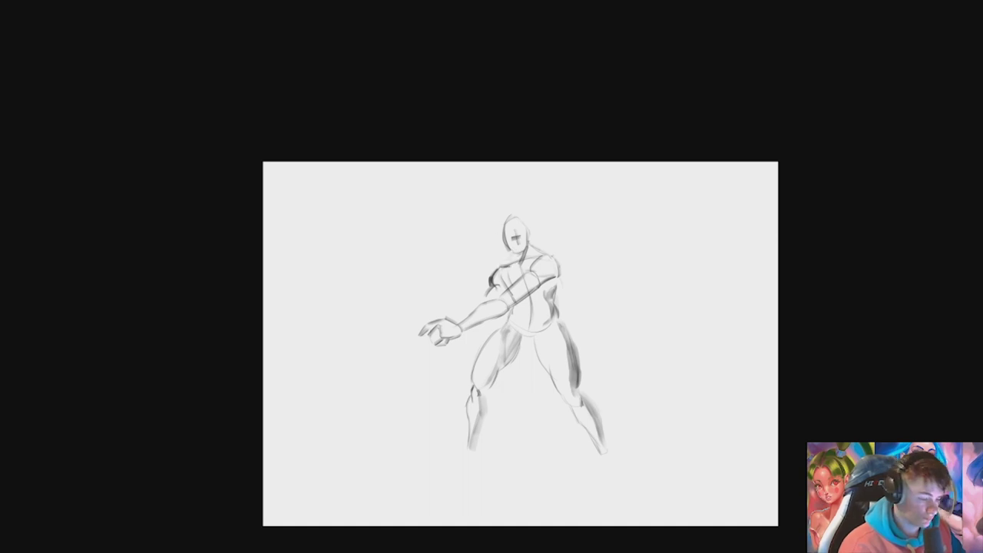
# Step: Replace the facial guide lines, darken the jaw, and reinforce the neck and waist contours
pyautogui.hotkey('ctrl', 'z')
pyautogui.hotkey('ctrl', 'z')
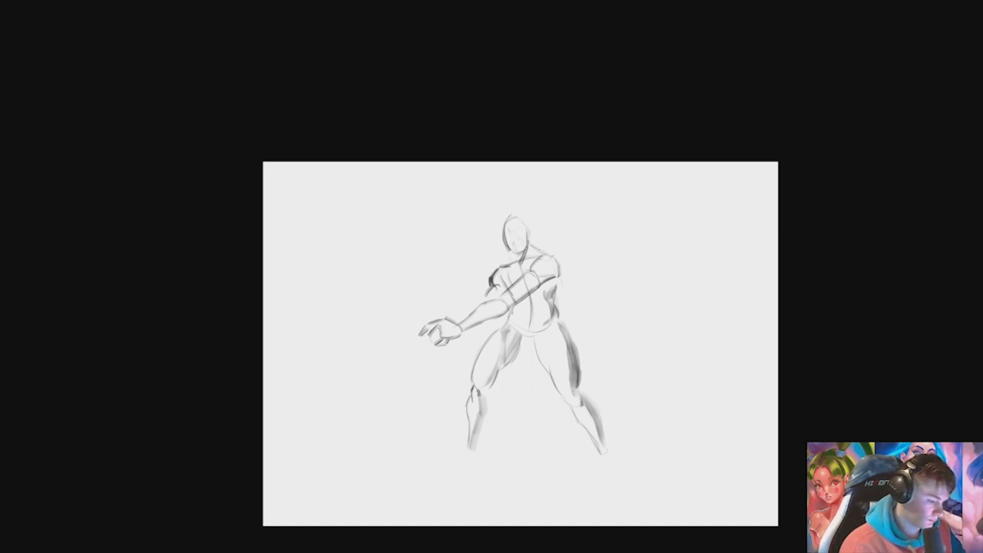
pyautogui.moveTo(513, 233)
pyautogui.mouseDown()
pyautogui.moveTo(518, 259)
pyautogui.moveTo(501, 236)
pyautogui.moveTo(518, 253)
pyautogui.moveTo(520, 236)
pyautogui.mouseUp()
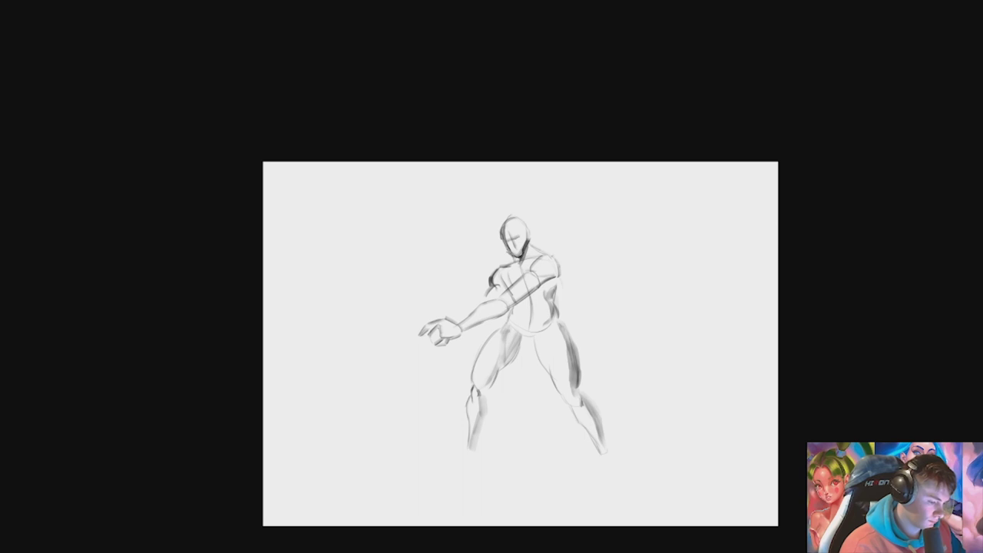
pyautogui.moveTo(519, 257)
pyautogui.mouseDown()
pyautogui.moveTo(515, 269)
pyautogui.moveTo(507, 262)
pyautogui.mouseUp()
pyautogui.moveTo(511, 309); pyautogui.dragTo(508, 326)
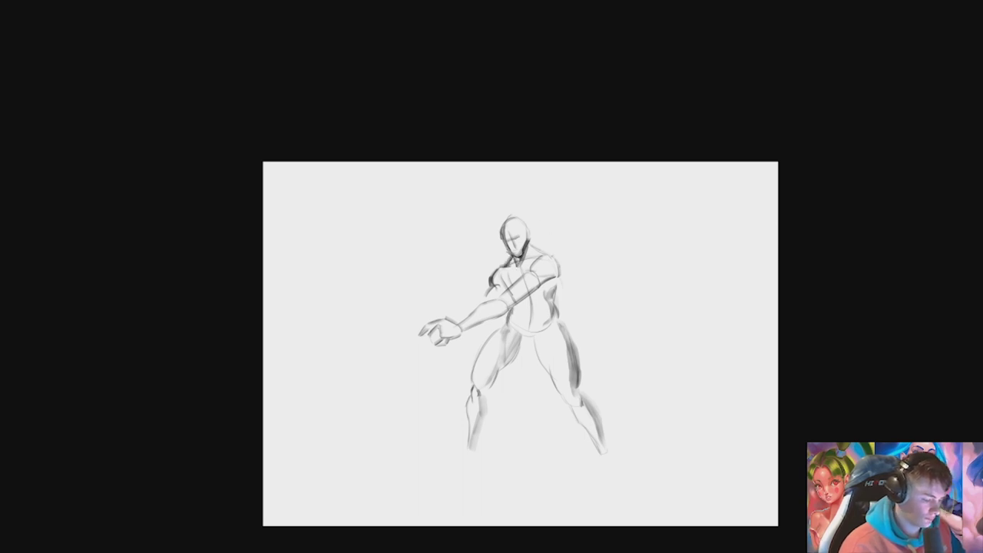
# Step: Draw both feet, with the front foot flat and the back foot raised at the heel
pyautogui.moveTo(516, 450)
pyautogui.mouseDown()
pyautogui.moveTo(551, 384)
pyautogui.moveTo(489, 399)
pyautogui.moveTo(505, 408)
pyautogui.moveTo(506, 388)
pyautogui.moveTo(511, 394)
pyautogui.mouseUp()
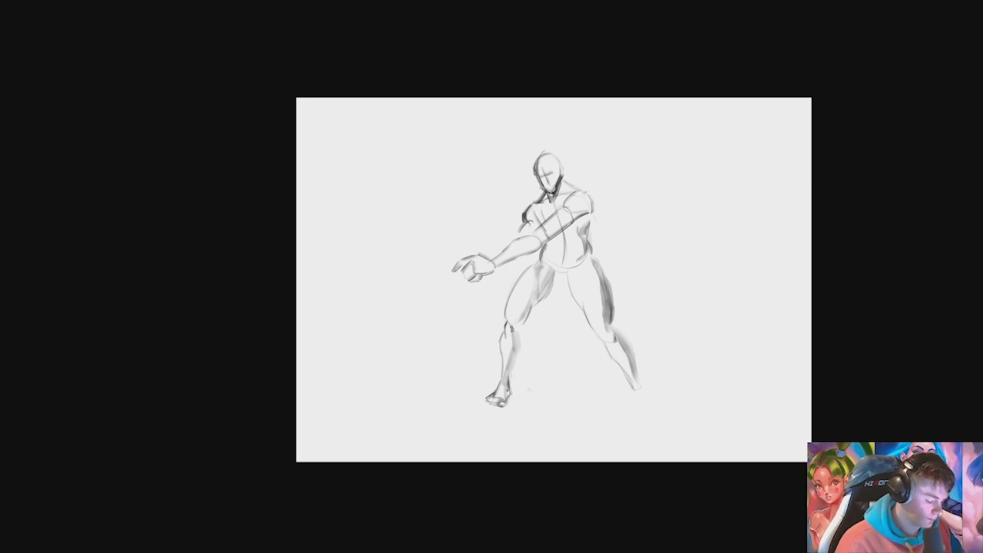
pyautogui.moveTo(648, 379); pyautogui.dragTo(631, 422)
pyautogui.moveTo(647, 382)
pyautogui.mouseDown()
pyautogui.moveTo(649, 424)
pyautogui.moveTo(631, 421)
pyautogui.mouseUp()
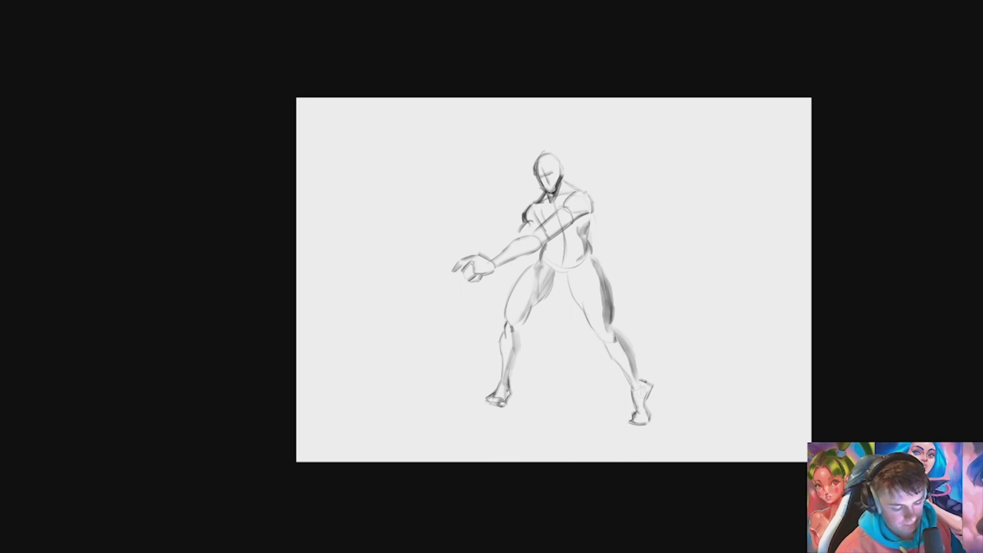
pyautogui.moveTo(639, 383)
pyautogui.mouseDown()
pyautogui.moveTo(650, 421)
pyautogui.moveTo(641, 392)
pyautogui.mouseUp()
# Step: Darken the outer calf of the back leg and add a dark accent at the inner top of the front thigh
pyautogui.moveTo(614, 326); pyautogui.dragTo(638, 386)
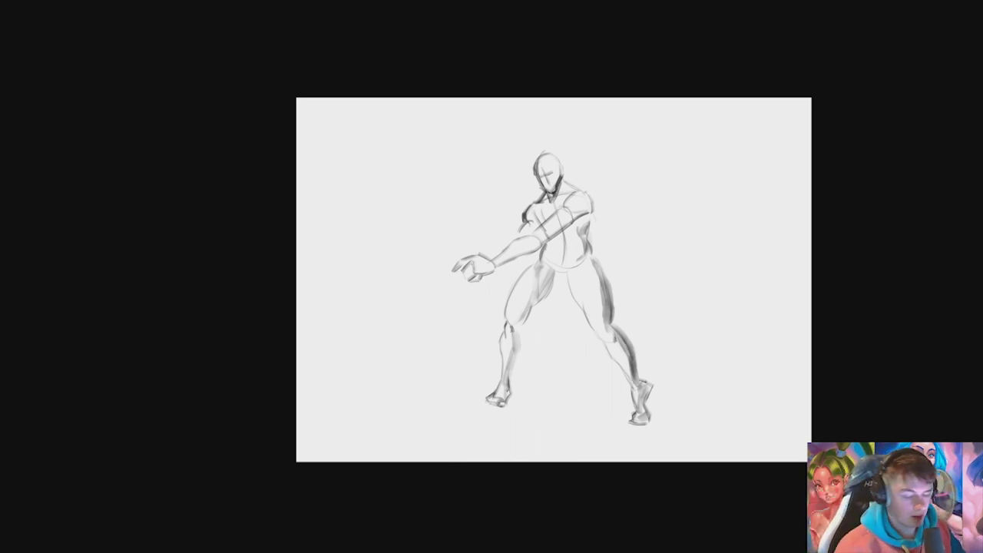
pyautogui.moveTo(551, 275)
pyautogui.mouseDown()
pyautogui.moveTo(564, 290)
pyautogui.moveTo(554, 281)
pyautogui.mouseUp()
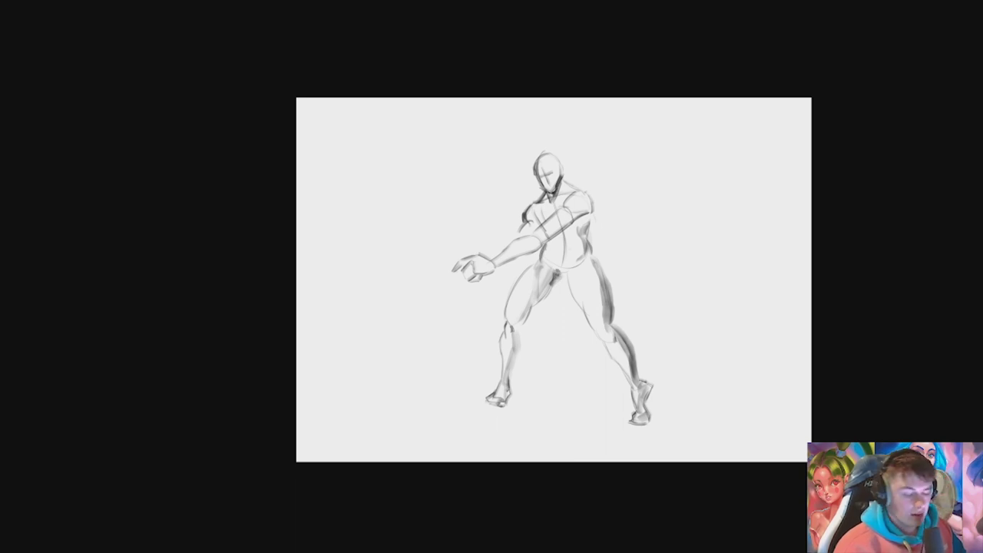
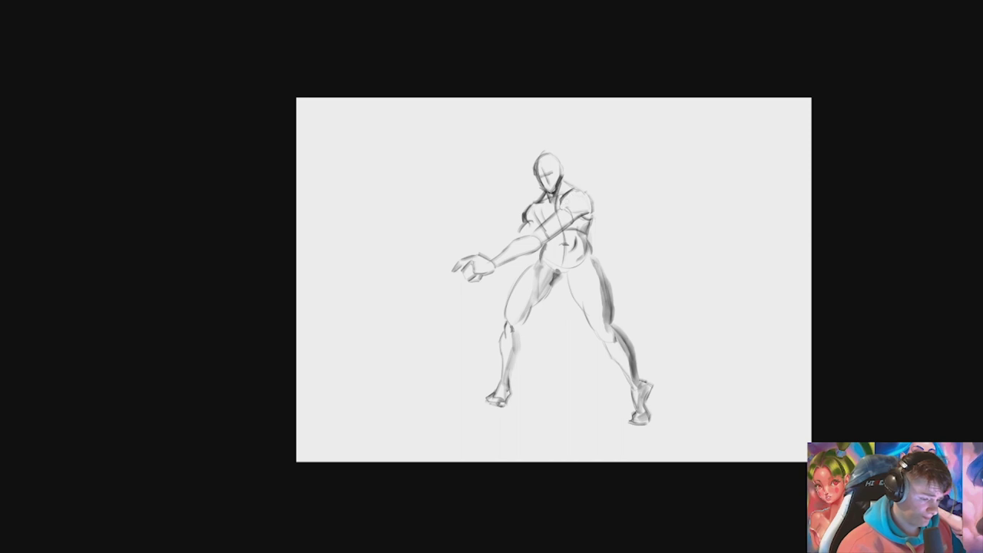
# Step: Restore the full interface, select the forearm and hand with the Polygonal Lasso, and move them toward the elbow to shorten the arm
pyautogui.press('f')
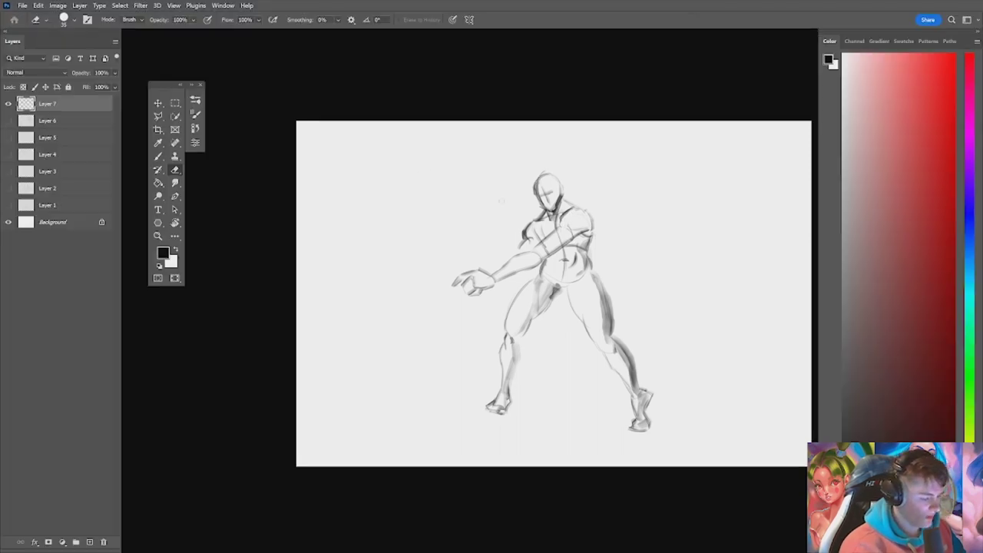
pyautogui.press('l')
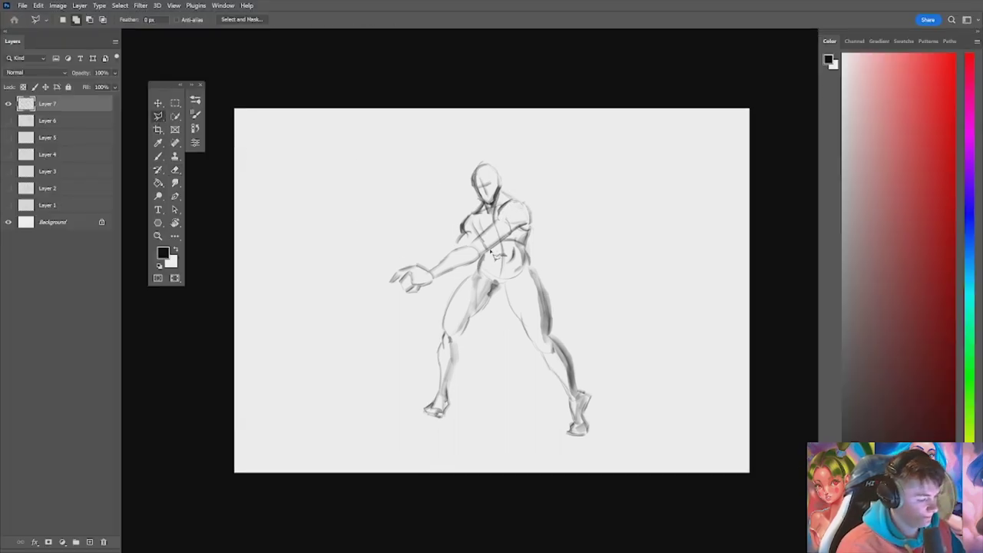
pyautogui.moveTo(455, 255)
pyautogui.mouseDown()
pyautogui.moveTo(408, 258)
pyautogui.moveTo(364, 298)
pyautogui.moveTo(484, 265)
pyautogui.moveTo(496, 259)
pyautogui.moveTo(485, 244)
pyautogui.mouseUp()
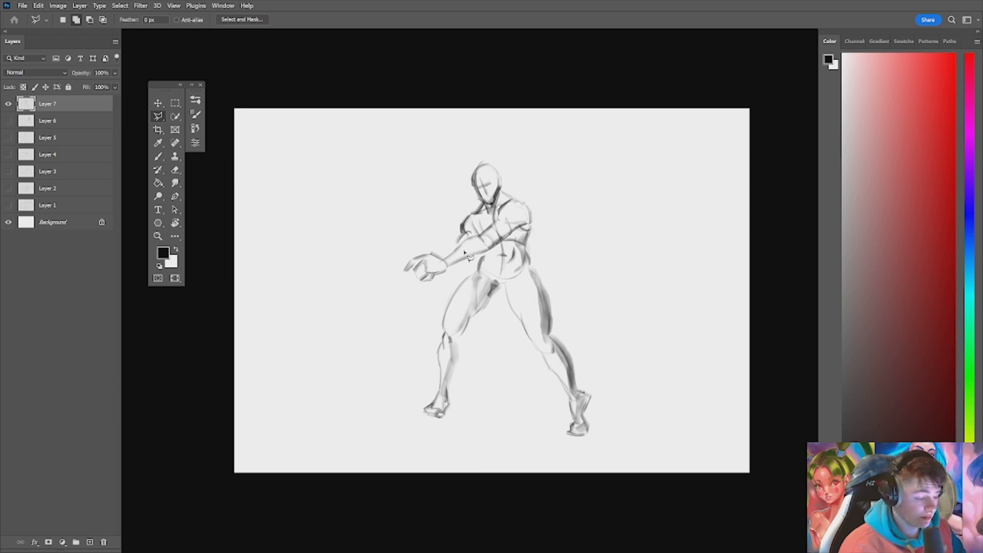
# Step: Select the hand of the crossing arm with the Polygonal Lasso, scale it to 82.38%, and nudge it outward to meet the wrist
pyautogui.click(451, 271)
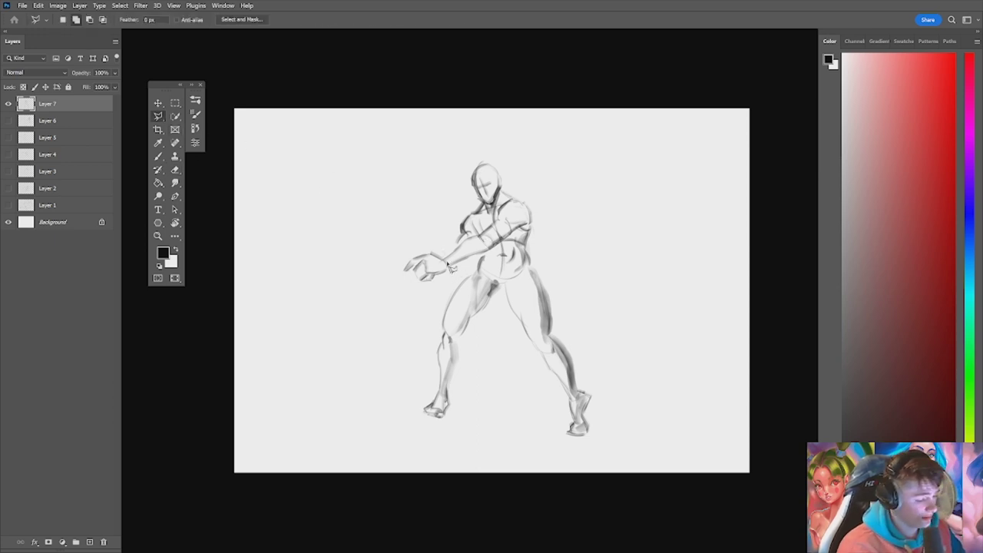
pyautogui.click(442, 253)
pyautogui.click(410, 242)
pyautogui.click(394, 267)
pyautogui.click(409, 295)
pyautogui.click(438, 289)
pyautogui.hotkey('ctrl', 'r')
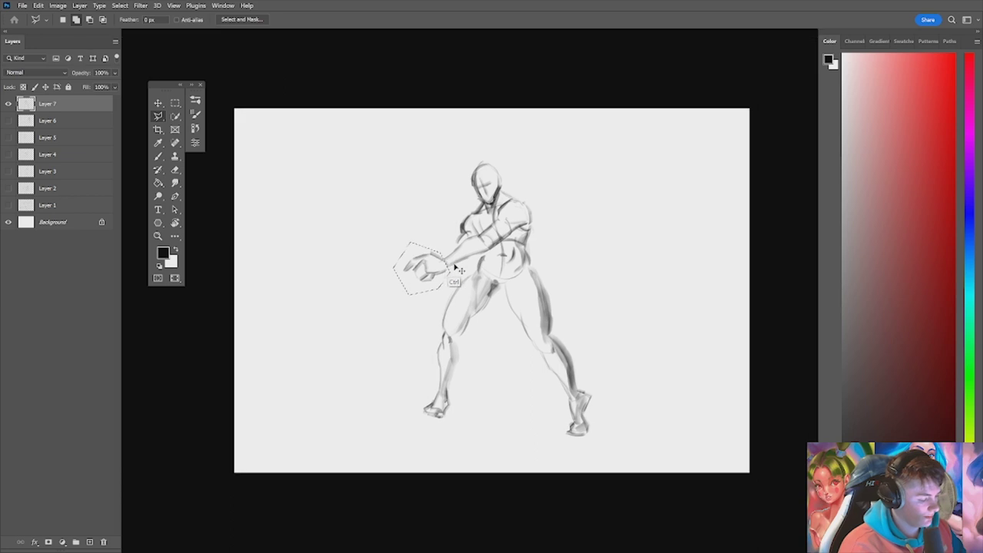
pyautogui.hotkey('ctrl', 't')
pyautogui.moveTo(392, 295)
pyautogui.mouseDown()
pyautogui.moveTo(441, 261)
pyautogui.moveTo(402, 287)
pyautogui.mouseUp()
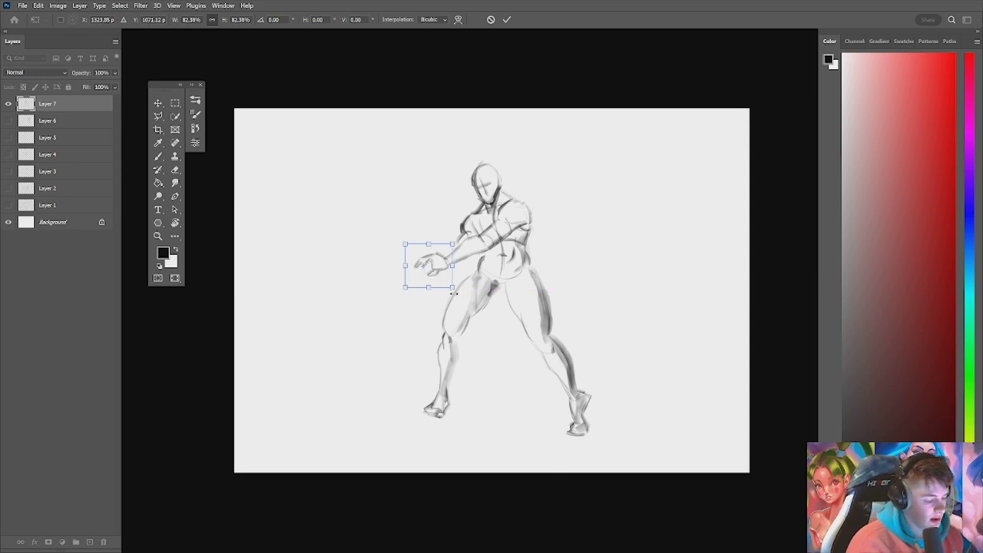
pyautogui.press('Left')
pyautogui.press('Left')
pyautogui.press('Left')
pyautogui.press('Left')
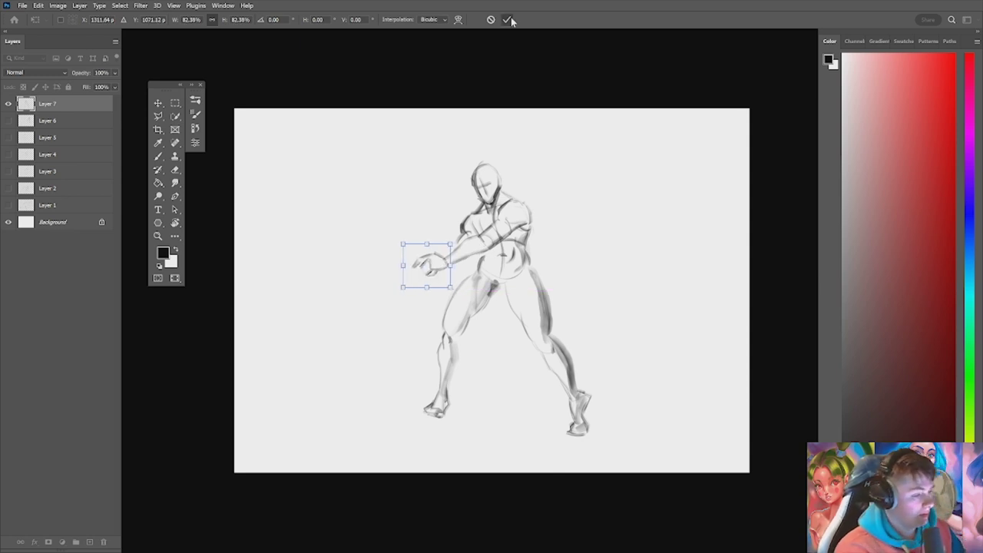
pyautogui.click(507, 19)
# Step: Erase the dark shading on the far shoulder and upper arm, leaving a cleaner contour
pyautogui.moveTo(469, 266); pyautogui.dragTo(525, 275)
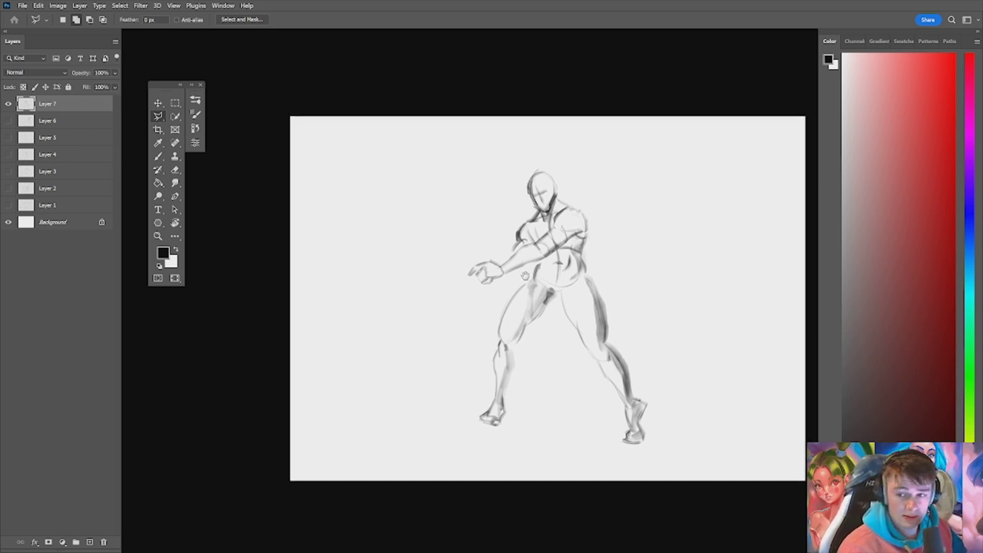
pyautogui.press('e')
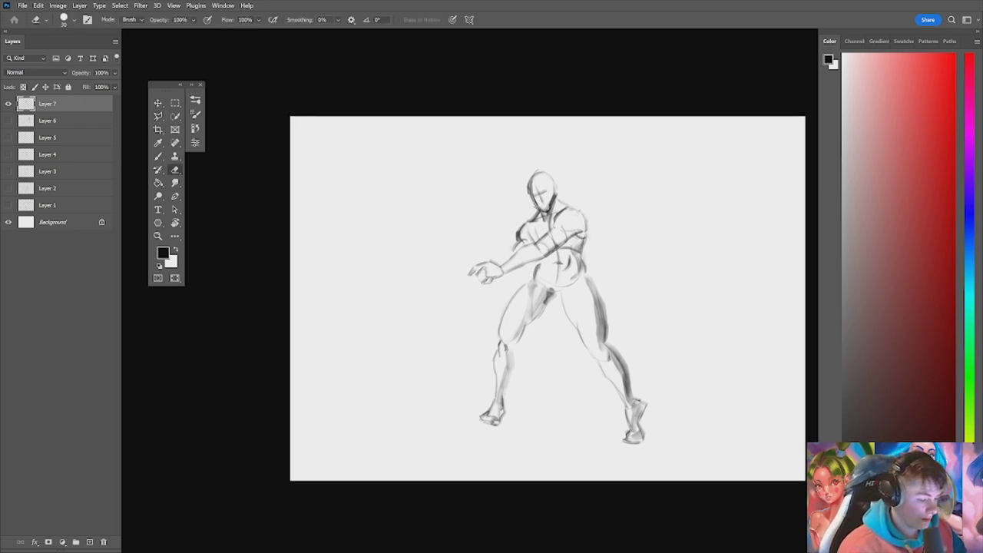
pyautogui.press(']')
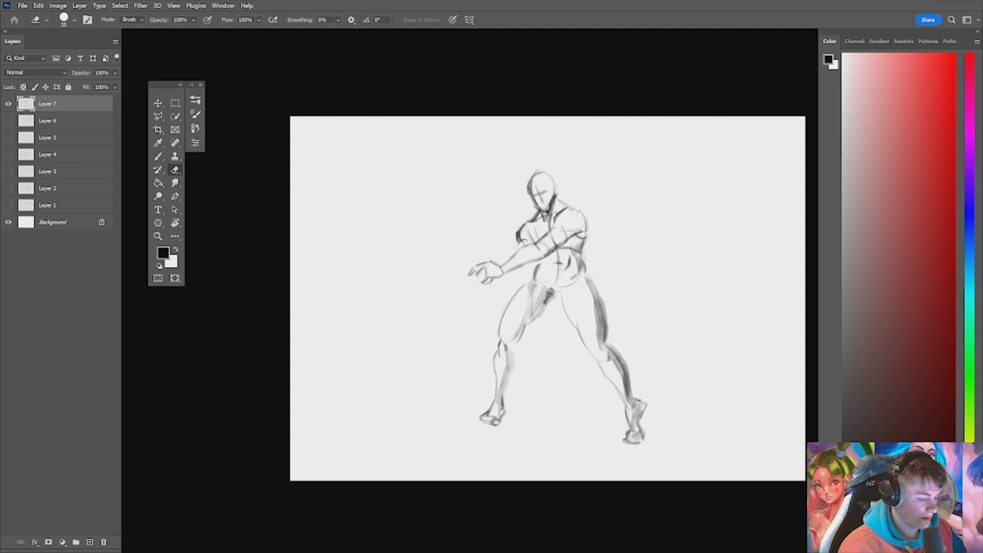
pyautogui.press('b')
pyautogui.press('e')
pyautogui.moveTo(518, 243)
pyautogui.mouseDown()
pyautogui.moveTo(526, 223)
pyautogui.moveTo(508, 255)
pyautogui.mouseUp()
pyautogui.press('b')
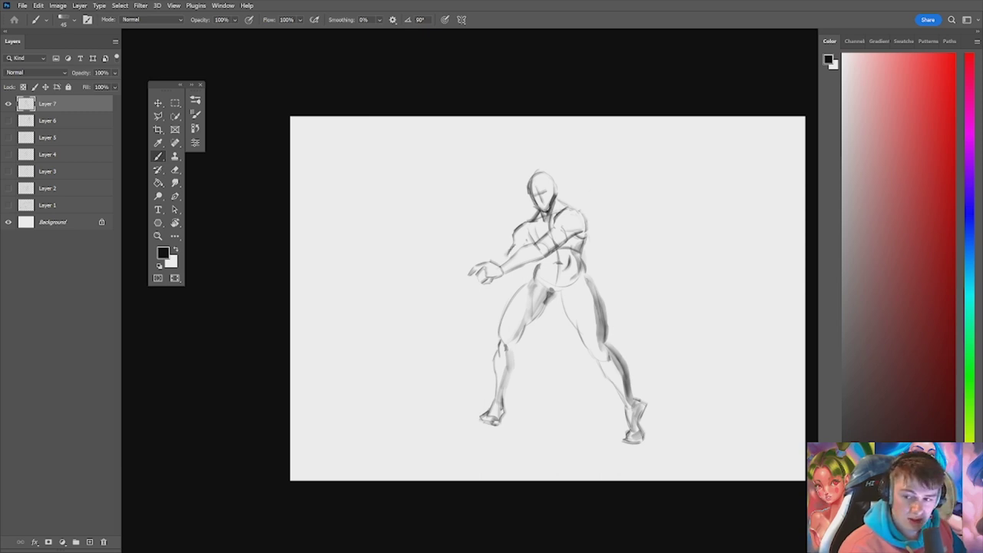
pyautogui.press('e')
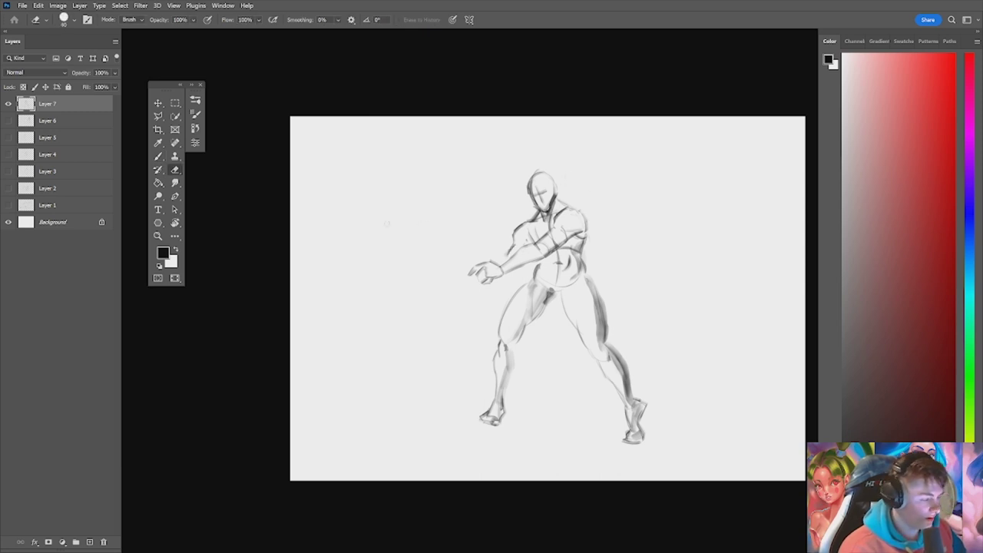
# Step: Select the crossing arm with its shoulder, rotate it about -7.3° so the hand drops, reposition it at the shoulder, and deselect
pyautogui.click(158, 116)
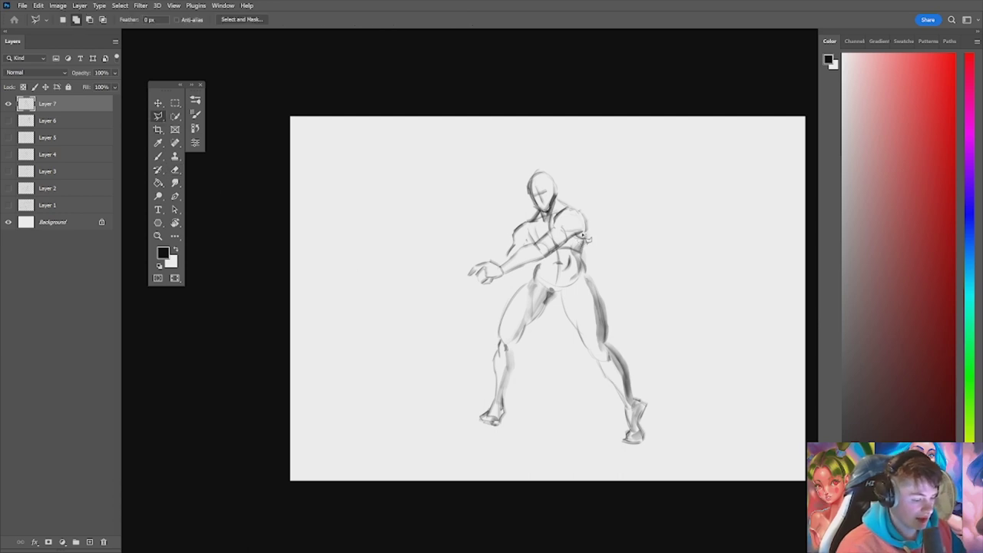
pyautogui.moveTo(588, 239)
pyautogui.mouseDown()
pyautogui.moveTo(586, 208)
pyautogui.moveTo(572, 205)
pyautogui.moveTo(518, 260)
pyautogui.moveTo(467, 265)
pyautogui.moveTo(481, 294)
pyautogui.moveTo(542, 270)
pyautogui.moveTo(588, 238)
pyautogui.mouseUp()
pyautogui.hotkey('ctrl', 't')
pyautogui.moveTo(602, 201); pyautogui.dragTo(611, 172)
pyautogui.moveTo(546, 235); pyautogui.dragTo(554, 244)
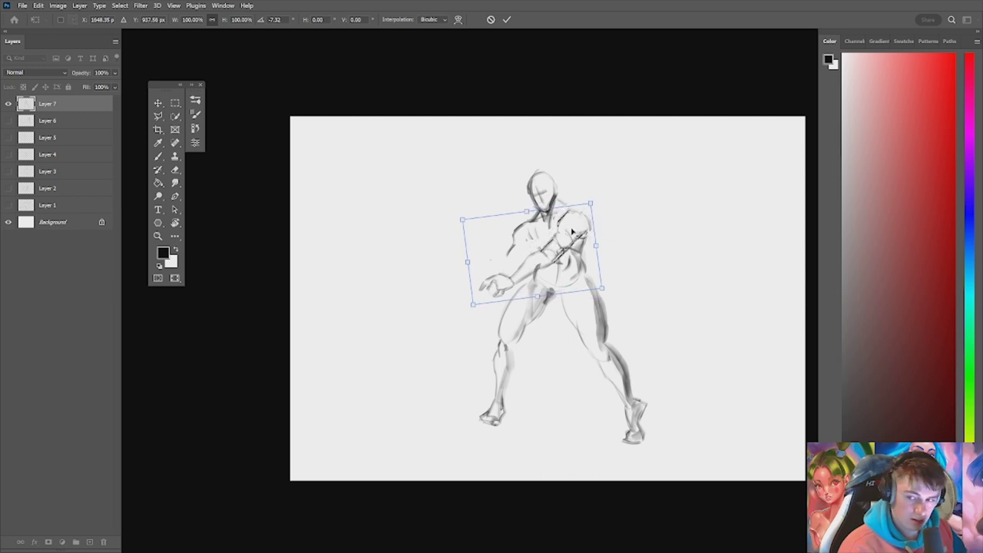
pyautogui.press('Return')
pyautogui.hotkey('ctrl', 'd')
# Step: Draw the far arm's outer contour down to the wrist behind the hand, and its inner edge beside the chest
pyautogui.scroll(2, 522, 244)
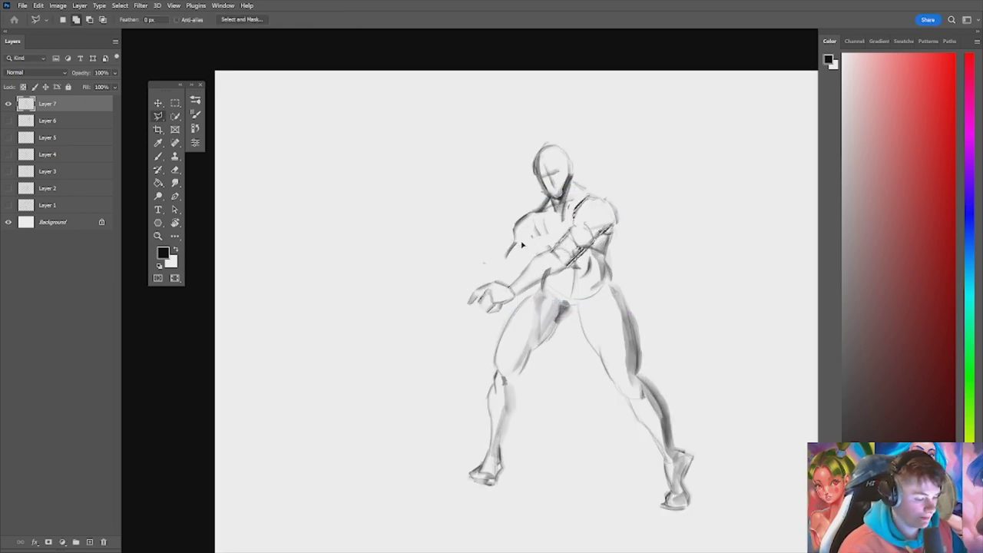
pyautogui.press('b')
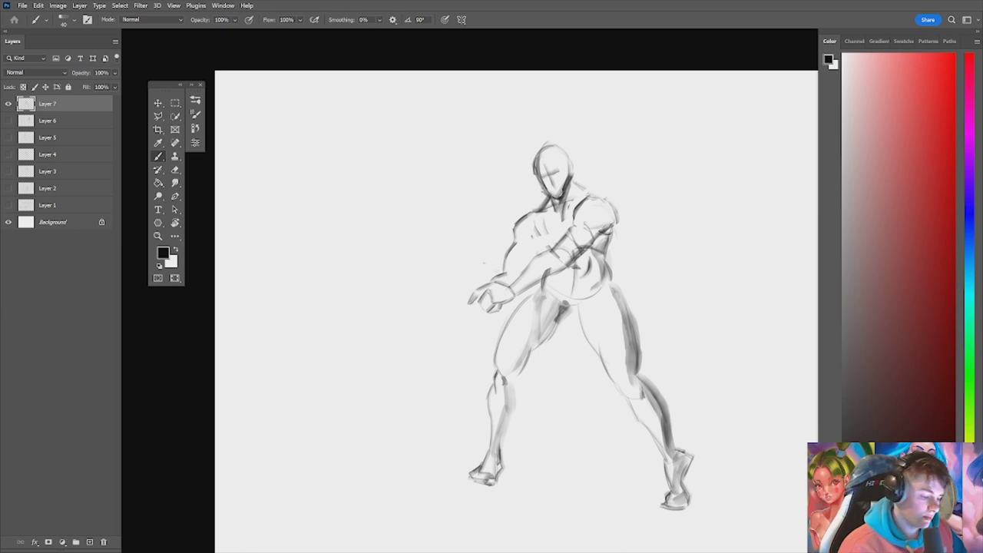
pyautogui.moveTo(508, 280); pyautogui.dragTo(506, 269)
pyautogui.press('[')
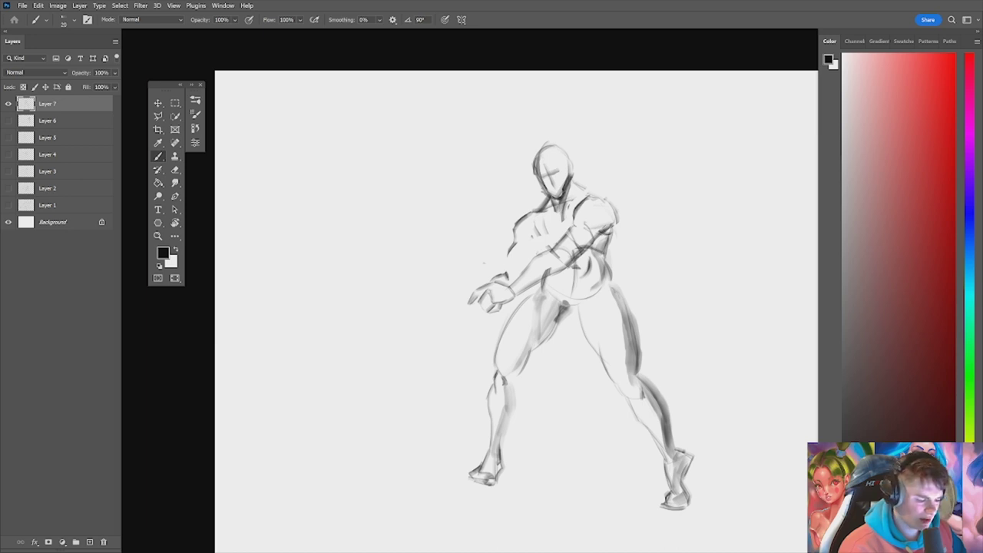
pyautogui.press('e')
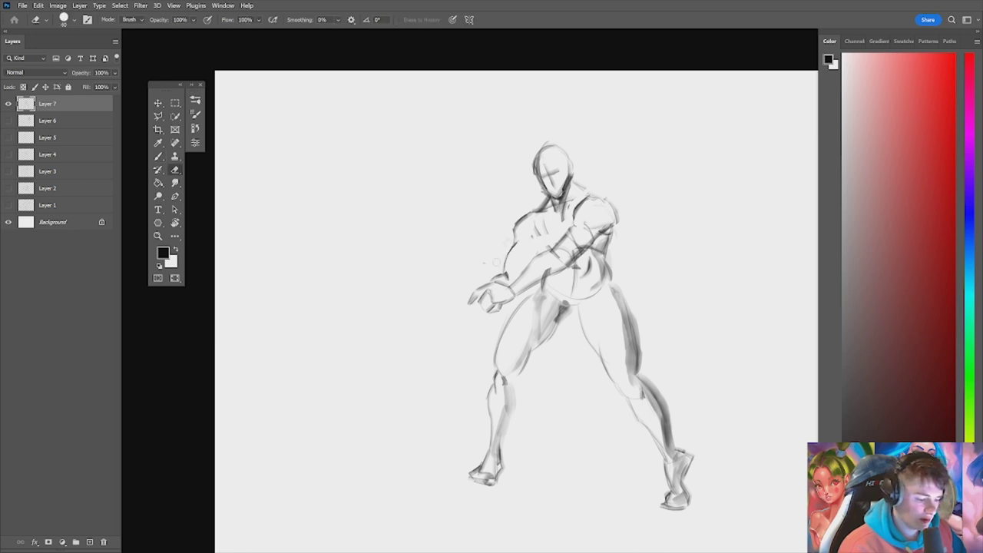
pyautogui.press('b')
pyautogui.press('e')
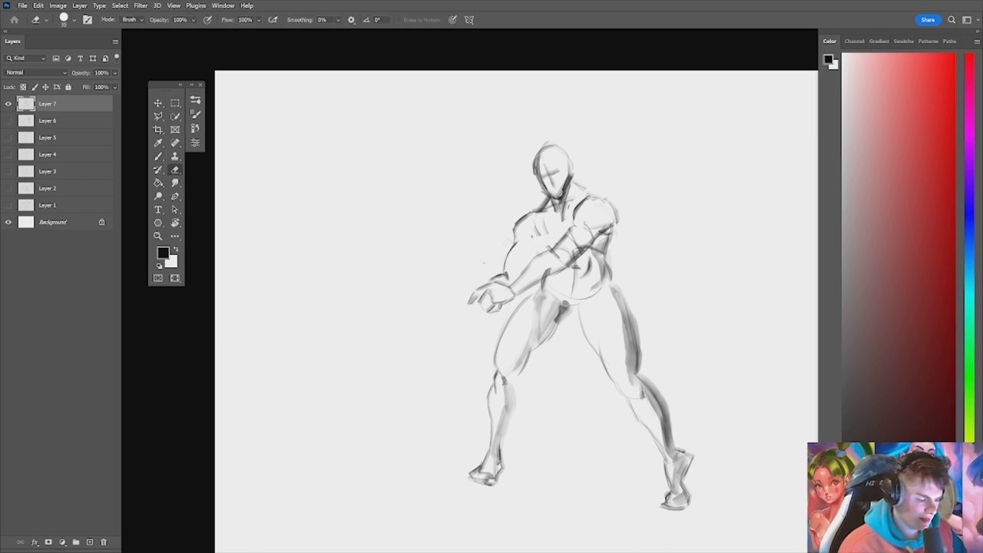
pyautogui.press('[')
pyautogui.press('b')
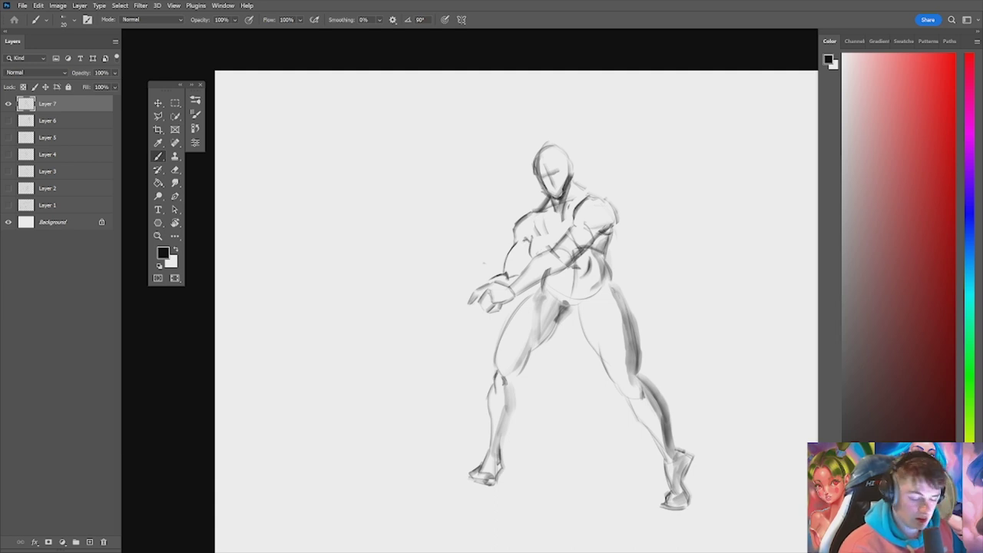
# Step: Refine the far upper arm's outline by thinning and redrawing the contour below the shoulder
pyautogui.press('e')
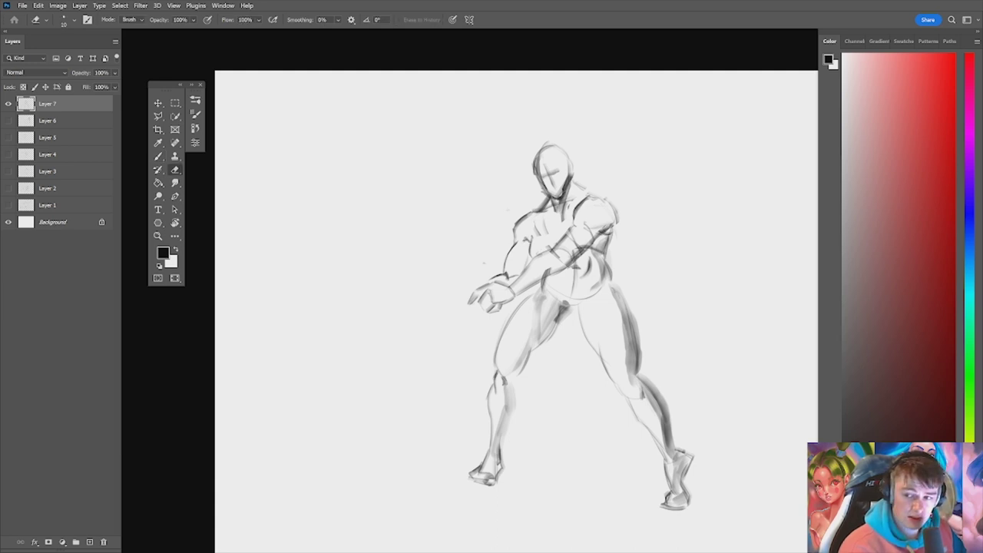
pyautogui.press('b')
pyautogui.press('e')
pyautogui.moveTo(516, 228)
pyautogui.mouseDown()
pyautogui.moveTo(515, 242)
pyautogui.moveTo(516, 220)
pyautogui.moveTo(513, 247)
pyautogui.mouseUp()
pyautogui.press('b')
pyautogui.press('e')
pyautogui.press('b')
# Step: Strengthen the neck line running down to the chest and clean up the marks beside the neck
pyautogui.moveTo(559, 209); pyautogui.dragTo(503, 211)
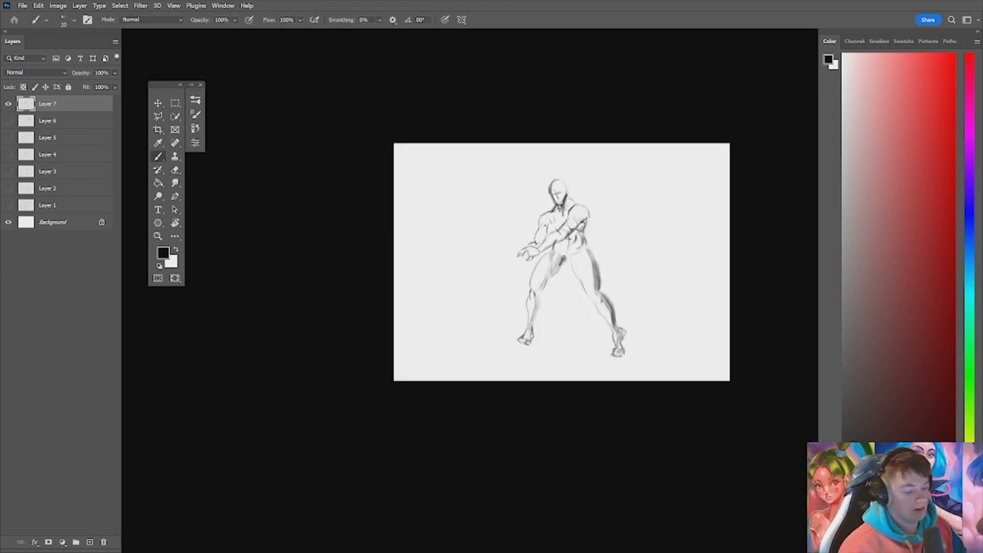
pyautogui.moveTo(567, 210); pyautogui.dragTo(639, 211)
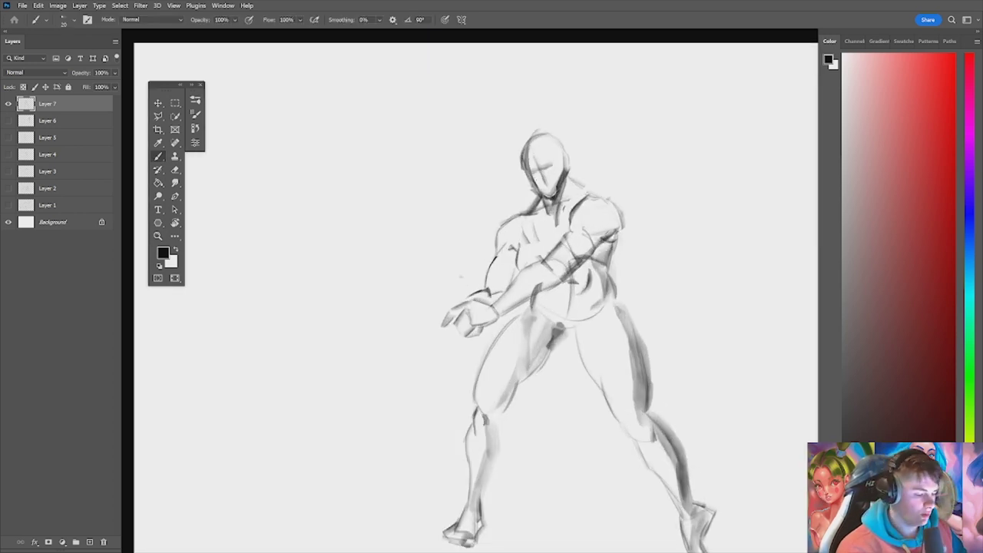
pyautogui.moveTo(562, 199); pyautogui.dragTo(554, 236)
pyautogui.moveTo(562, 192); pyautogui.dragTo(554, 237)
pyautogui.press('e')
pyautogui.moveTo(532, 200)
pyautogui.mouseDown()
pyautogui.moveTo(539, 208)
pyautogui.moveTo(526, 214)
pyautogui.mouseUp()
pyautogui.press('b')
pyautogui.moveTo(597, 180)
pyautogui.mouseDown()
pyautogui.moveTo(503, 181)
pyautogui.moveTo(640, 183)
pyautogui.mouseUp()
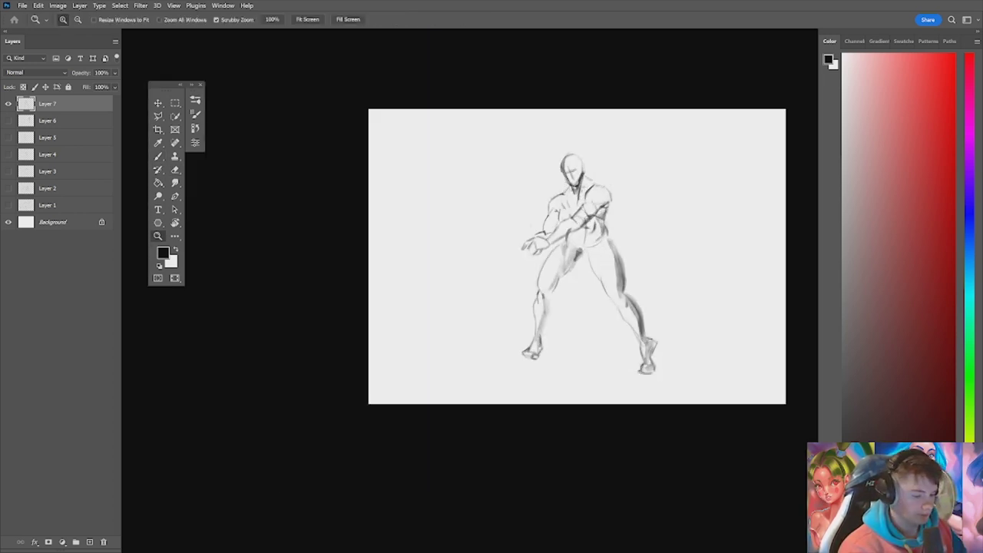
# Step: Select the head with the Polygonal Lasso and enlarge it slightly relative to the body
pyautogui.moveTo(566, 166); pyautogui.dragTo(588, 167)
pyautogui.click(159, 117)
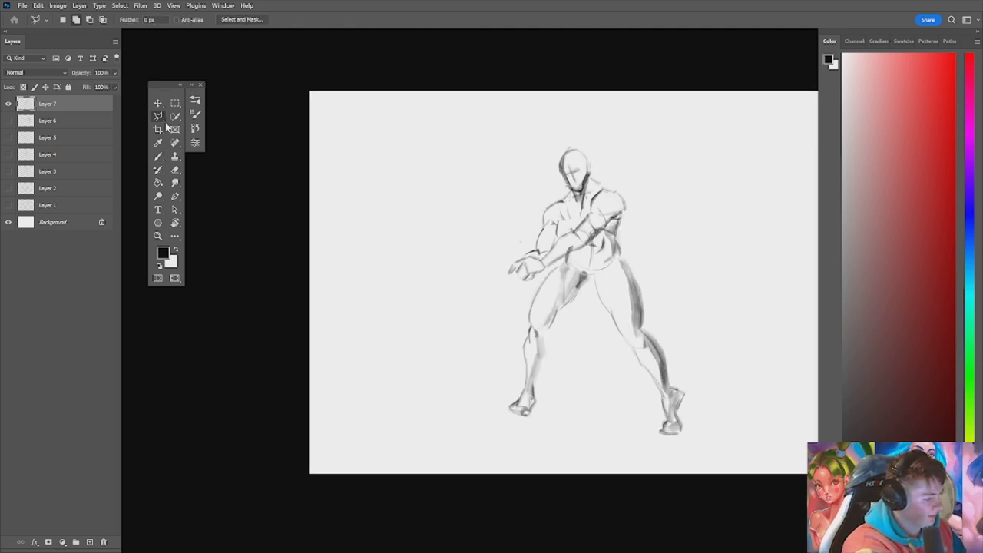
pyautogui.click(582, 136)
pyautogui.click(550, 149)
pyautogui.click(560, 189)
pyautogui.click(593, 183)
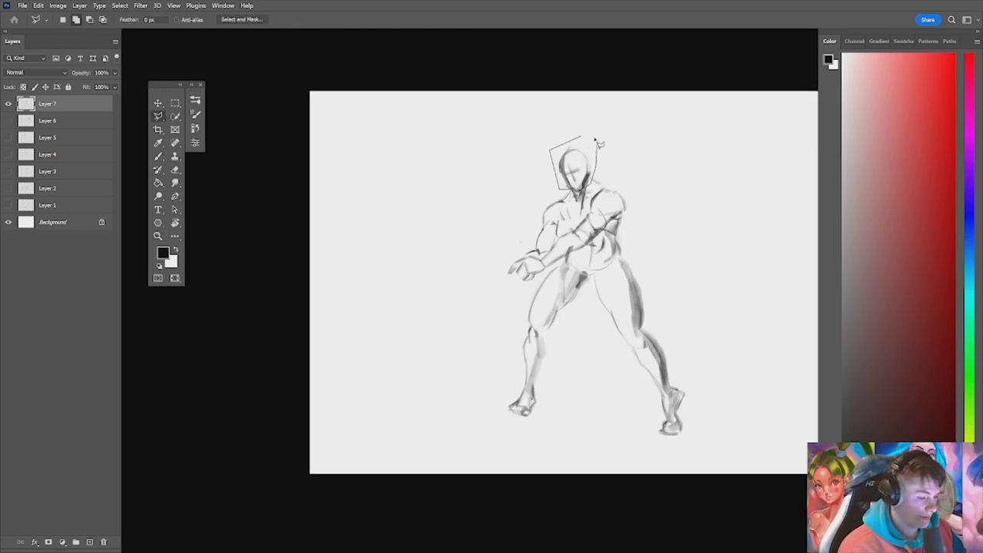
pyautogui.click(594, 139)
pyautogui.click(582, 138)
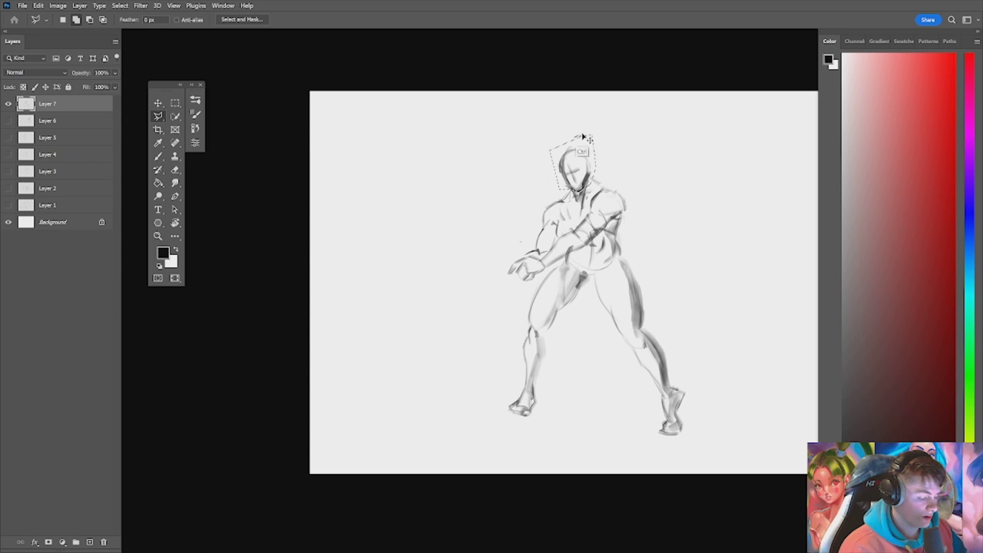
pyautogui.hotkey('ctrl', 'r')
pyautogui.hotkey('ctrl', 'r')
pyautogui.hotkey('ctrl', 't')
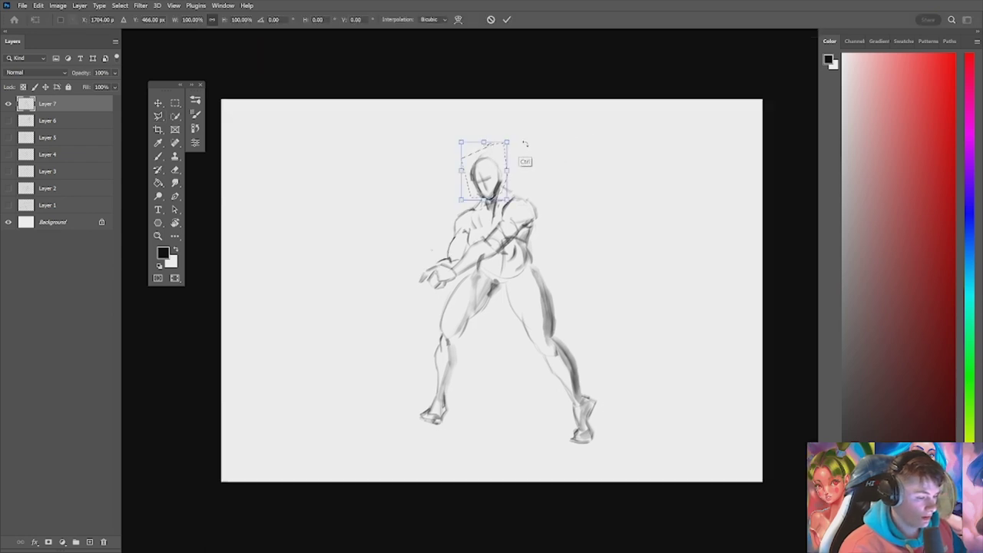
pyautogui.moveTo(508, 142); pyautogui.dragTo(488, 156)
pyautogui.click(507, 20)
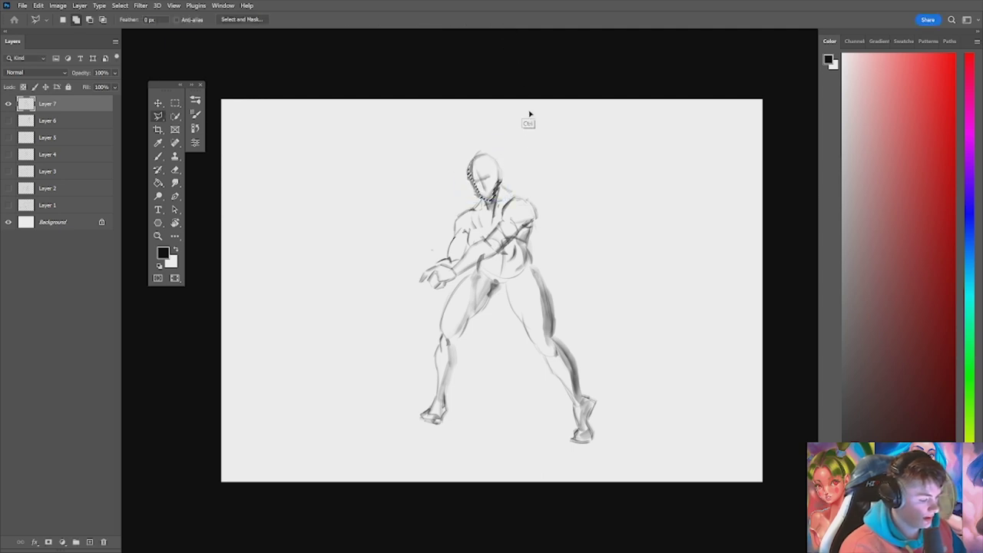
# Step: Select the front leg with the lasso, rotate it about -7°, and shift it inward under the hip to narrow the stance
pyautogui.scroll(-2, 577, 245)
pyautogui.press('b')
pyautogui.scroll(2, 527, 288)
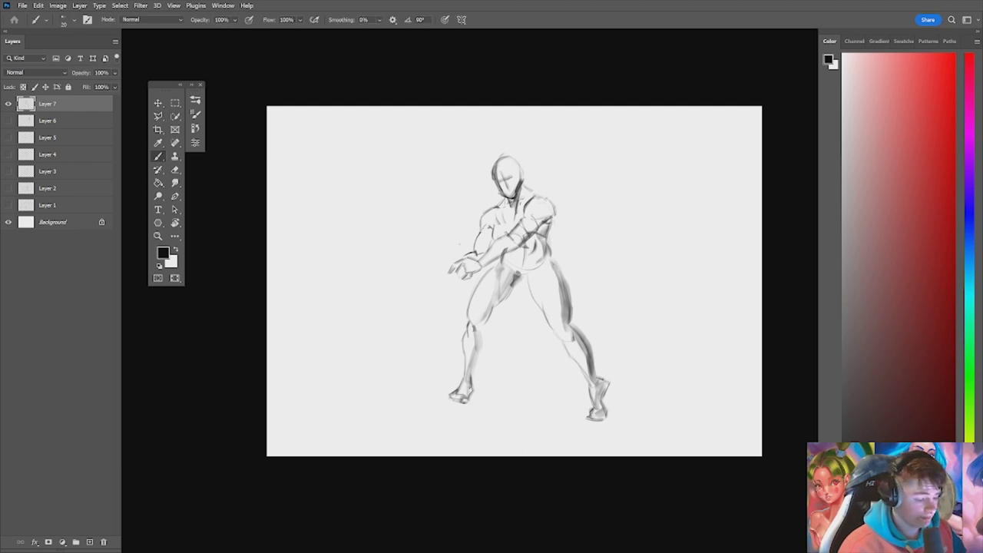
pyautogui.press('l')
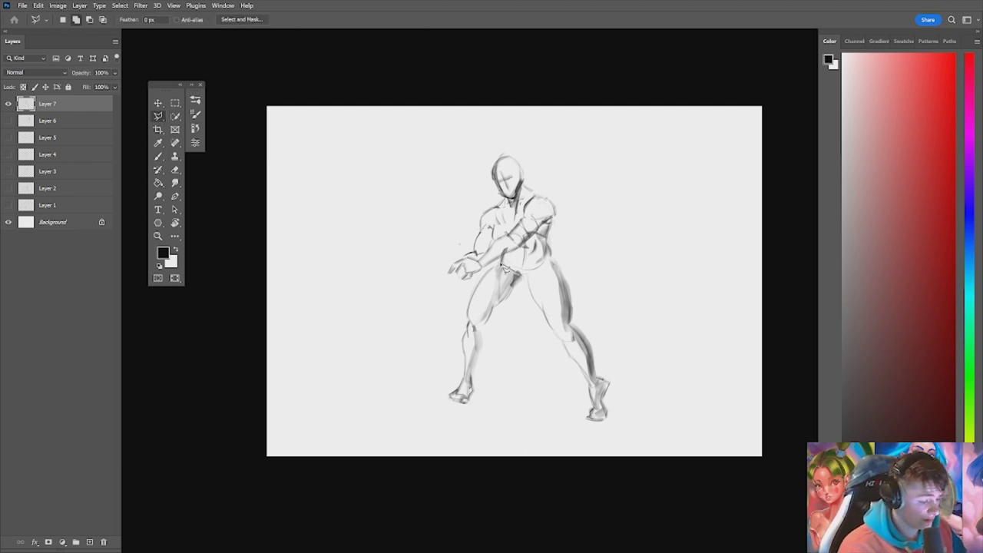
pyautogui.moveTo(503, 267)
pyautogui.mouseDown()
pyautogui.moveTo(461, 302)
pyautogui.moveTo(428, 397)
pyautogui.moveTo(484, 407)
pyautogui.moveTo(525, 331)
pyautogui.moveTo(525, 285)
pyautogui.mouseUp()
pyautogui.moveTo(551, 243); pyautogui.dragTo(517, 228)
pyautogui.hotkey('ctrl', 't')
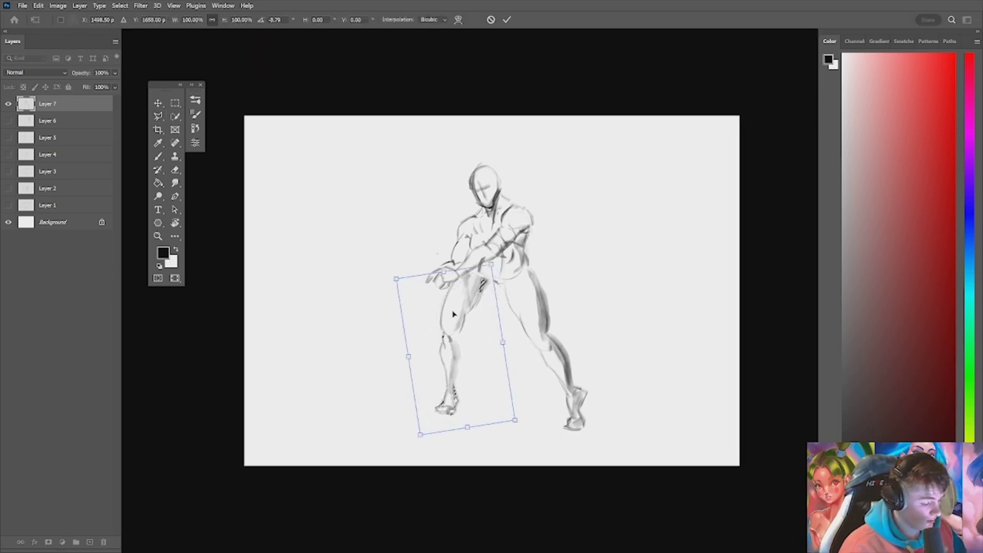
pyautogui.moveTo(453, 313); pyautogui.dragTo(467, 315)
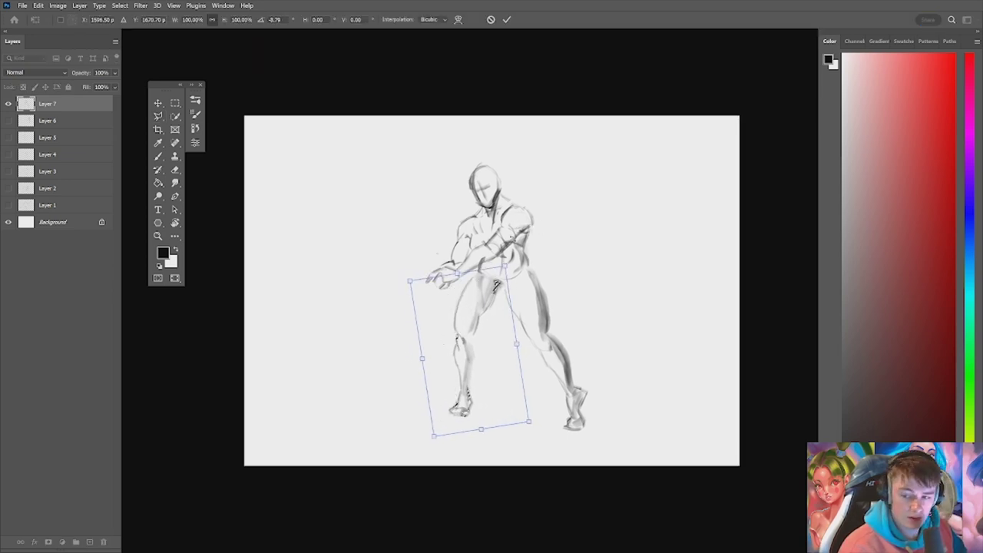
pyautogui.moveTo(516, 247); pyautogui.dragTo(520, 249)
pyautogui.moveTo(478, 305); pyautogui.dragTo(474, 304)
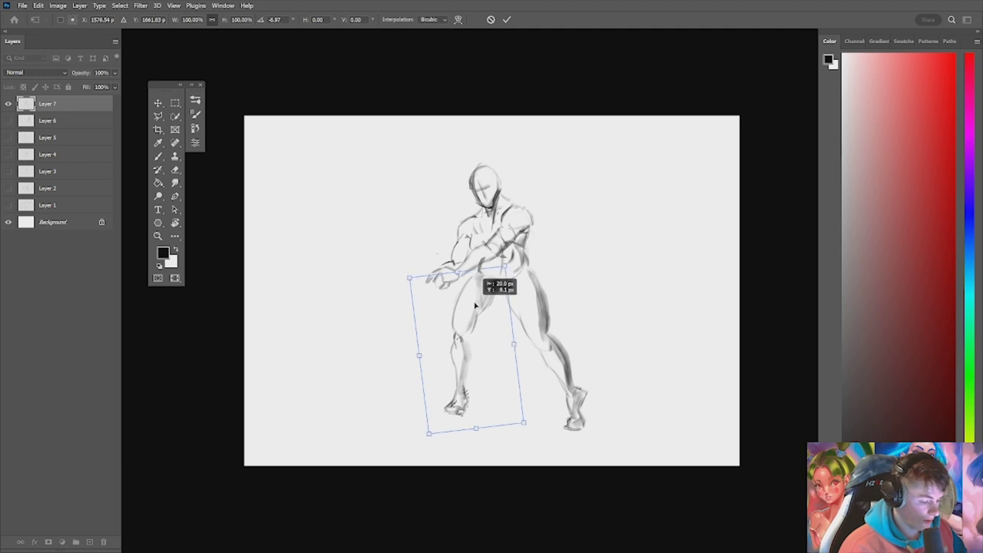
pyautogui.click(507, 20)
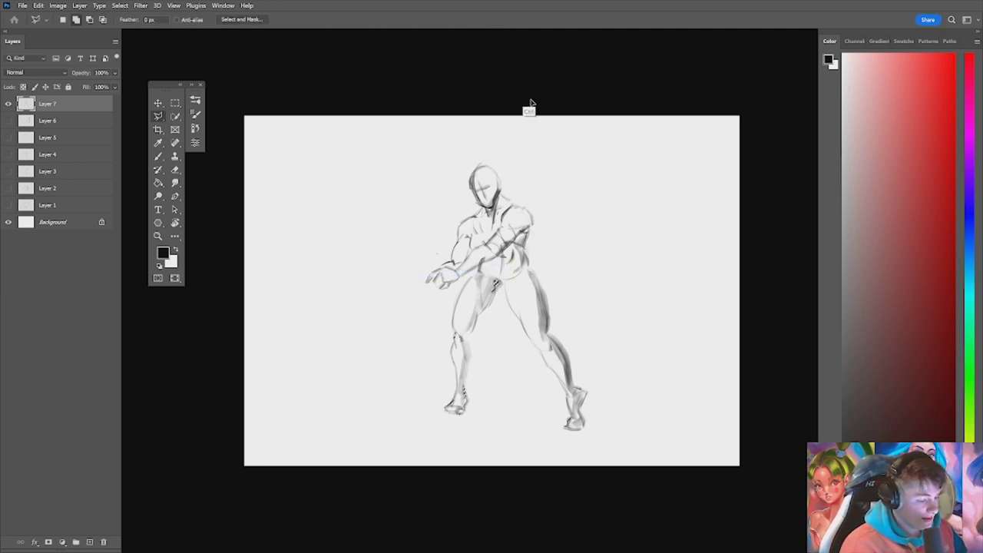
# Step: Darken the shadow along the back thigh's outer side with a larger brush and clean up its outer edge
pyautogui.press('b')
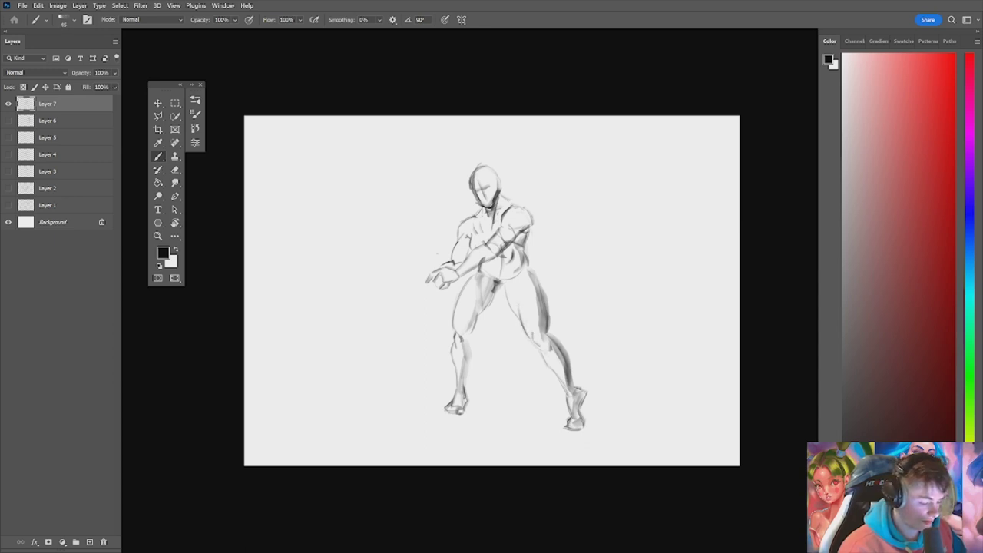
pyautogui.press(']')
pyautogui.press(']')
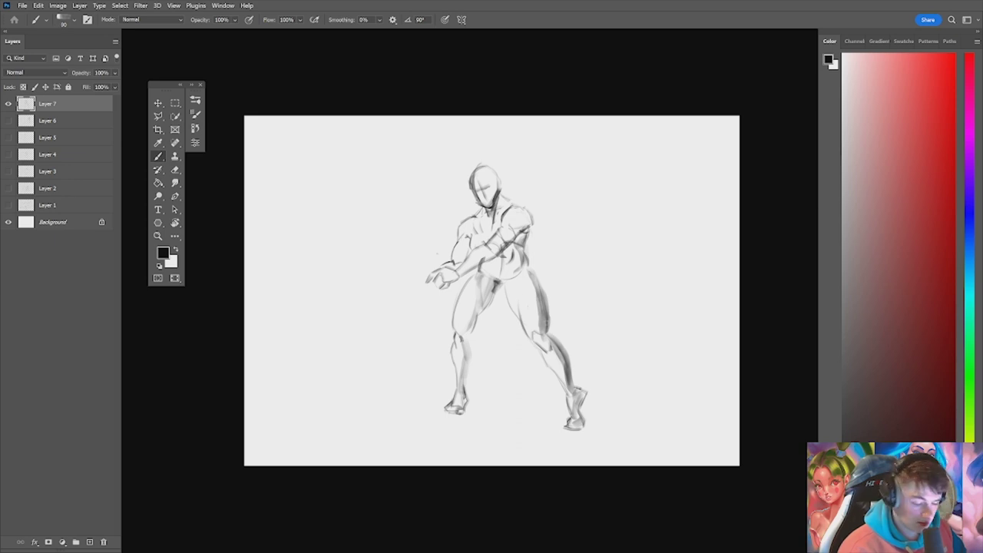
pyautogui.press(']')
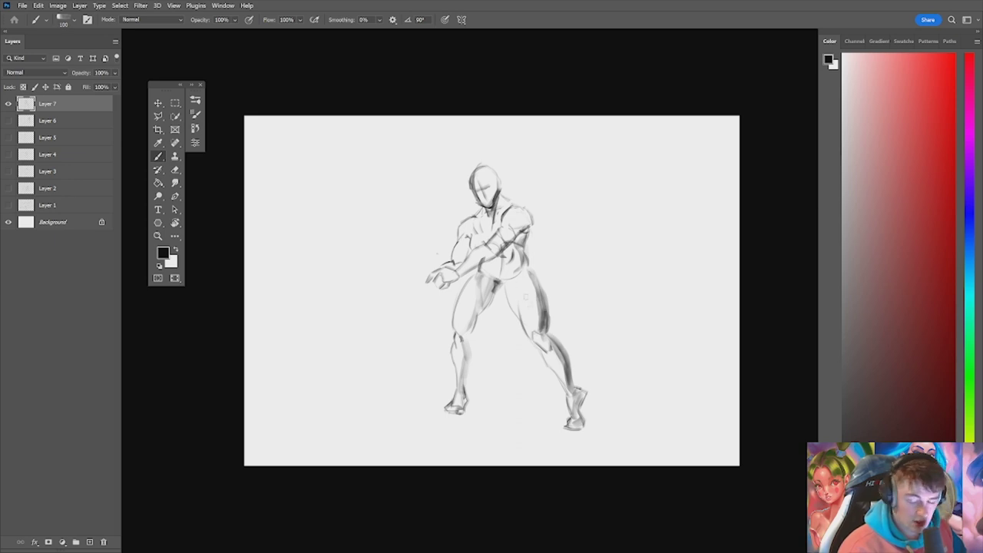
pyautogui.moveTo(542, 300)
pyautogui.mouseDown()
pyautogui.moveTo(545, 332)
pyautogui.moveTo(548, 291)
pyautogui.mouseUp()
pyautogui.press('e')
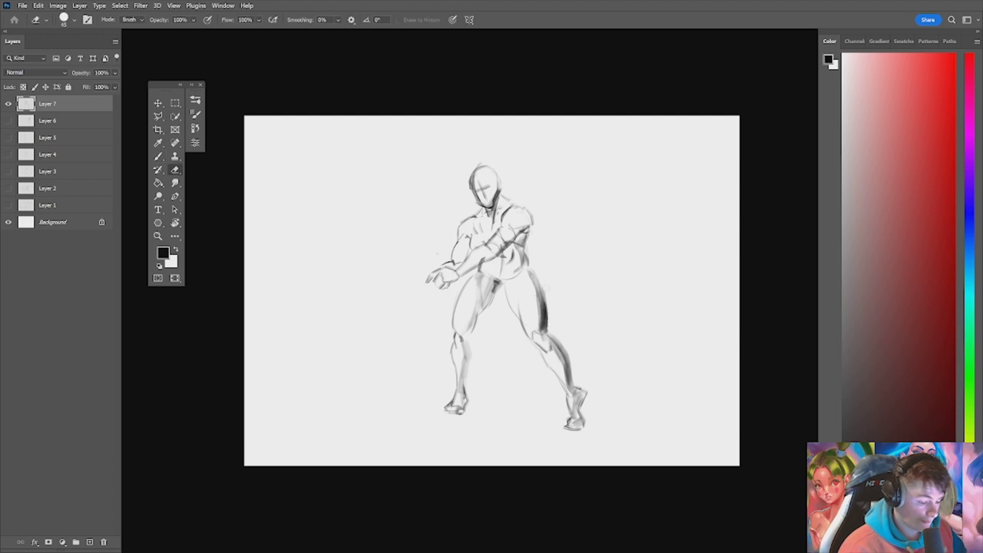
pyautogui.press('b')
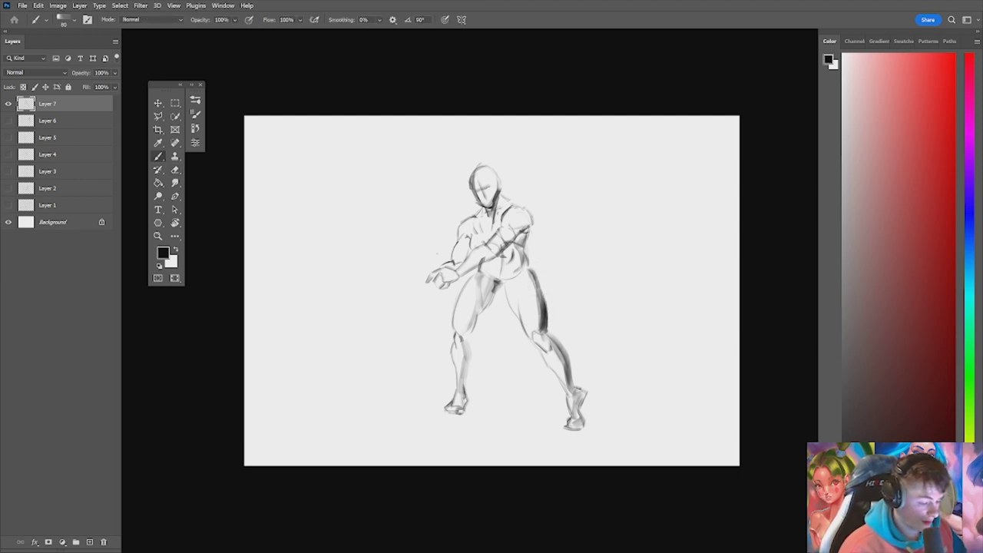
# Step: Strengthen the back lower leg's contour from the knee to the ankle with a 50 px brush
pyautogui.press('[')
pyautogui.press('[')
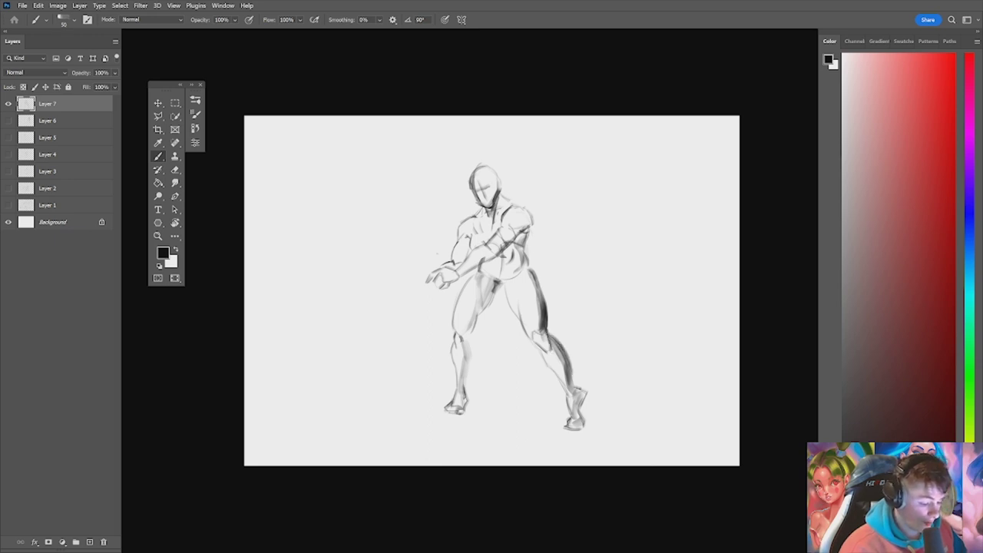
pyautogui.moveTo(571, 373); pyautogui.dragTo(568, 397)
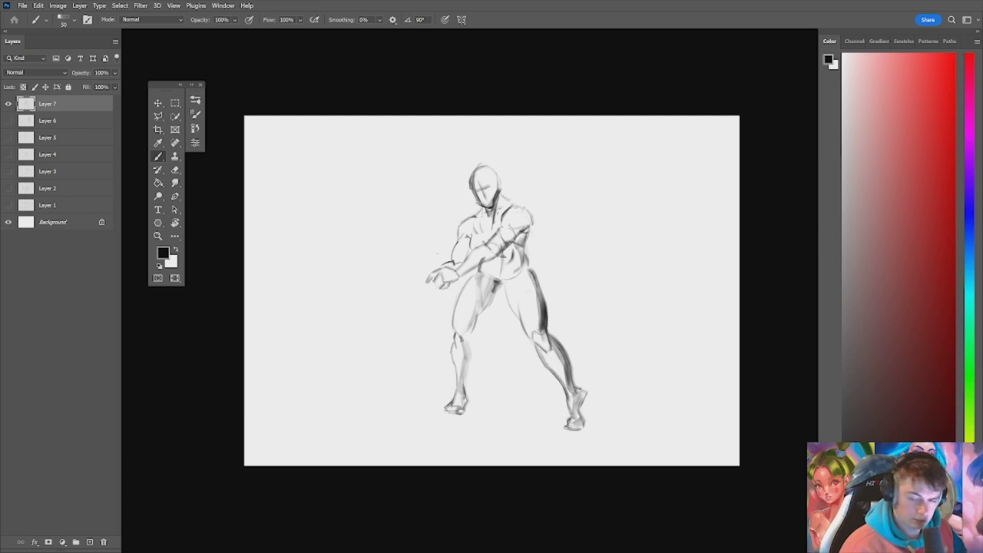
pyautogui.press('e')
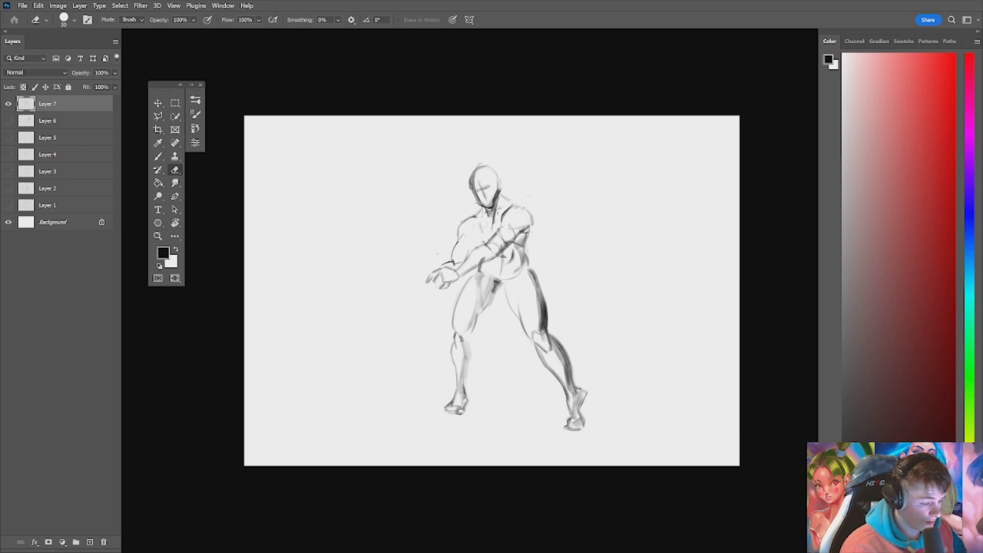
pyautogui.press('b')
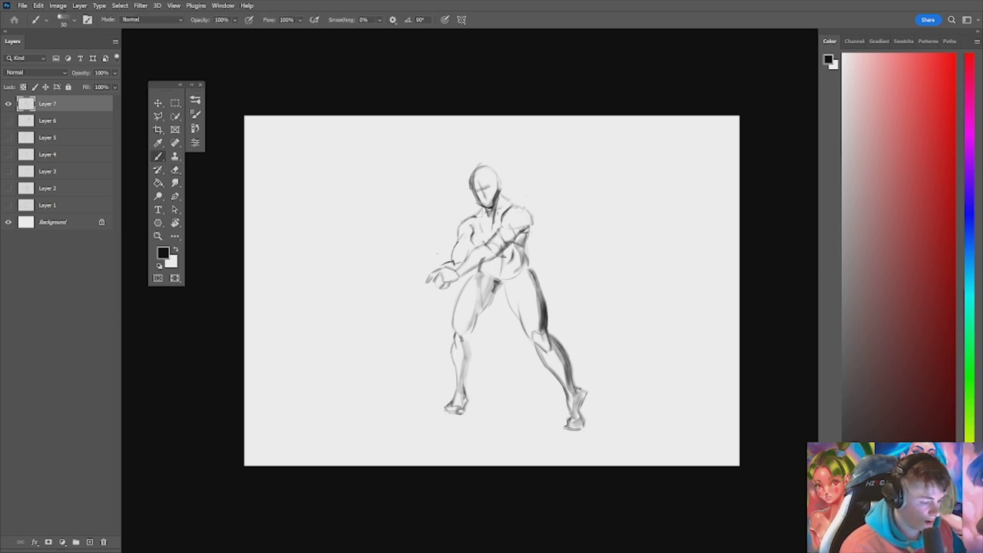
# Step: Erase the front thigh's outer contour and redraw it as a fuller curve from the hip to the knee
pyautogui.press('e')
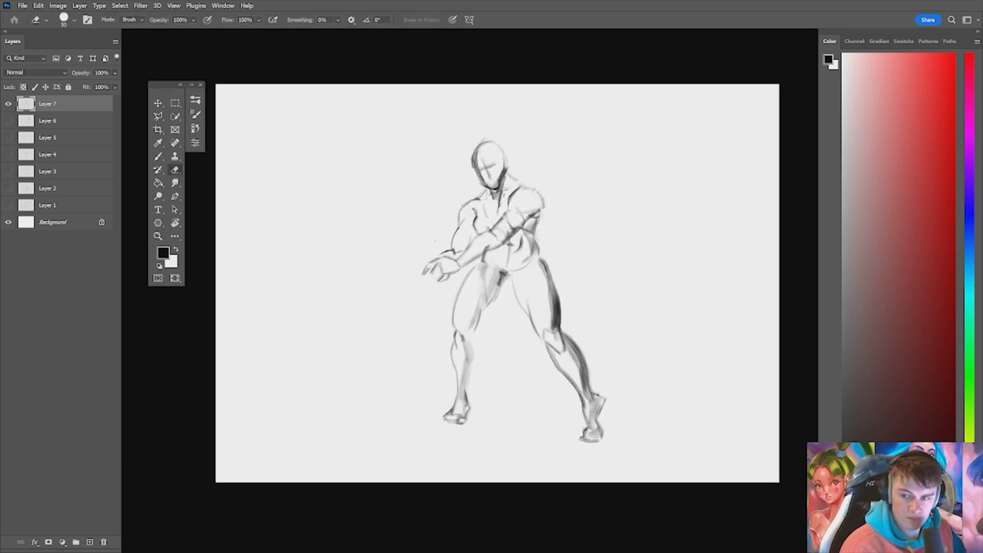
pyautogui.press('b')
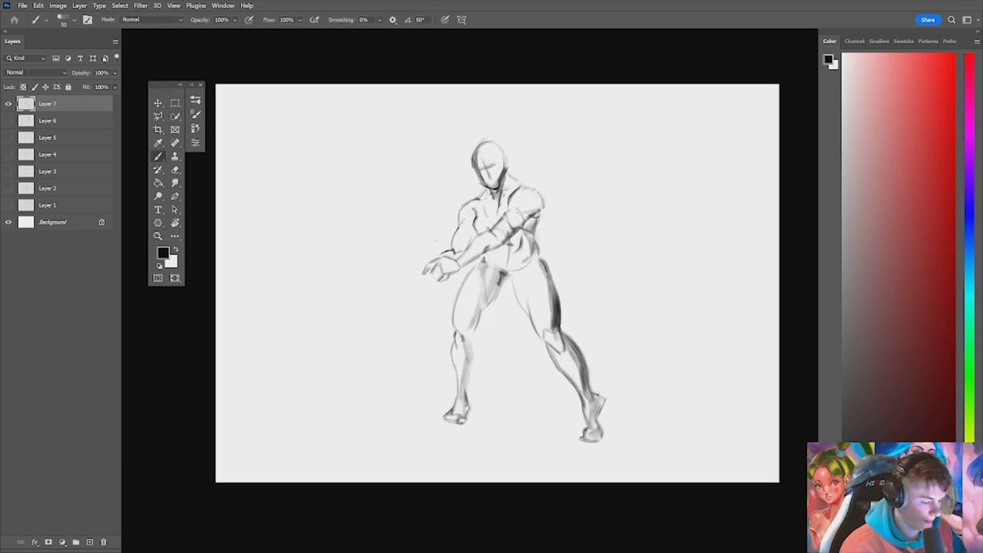
pyautogui.press('e')
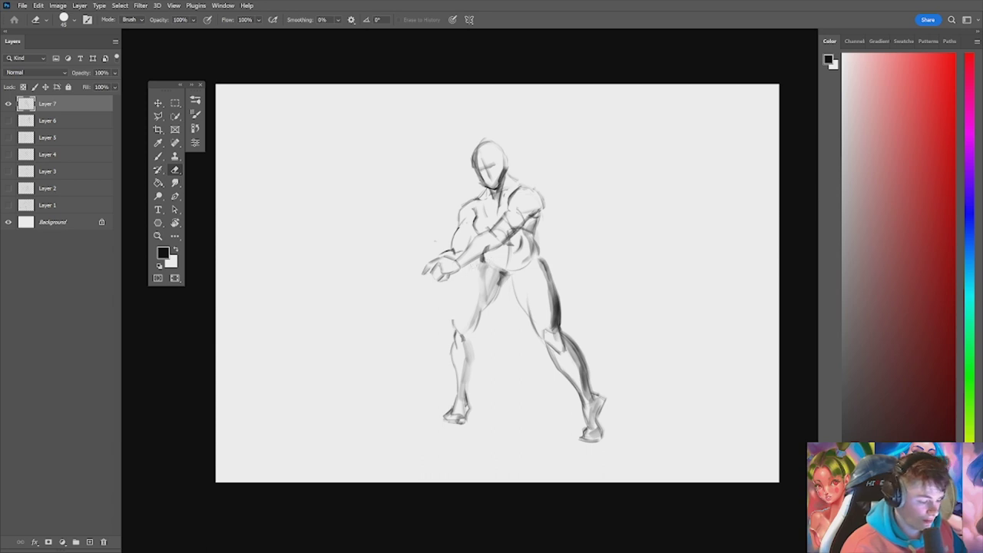
pyautogui.press('b')
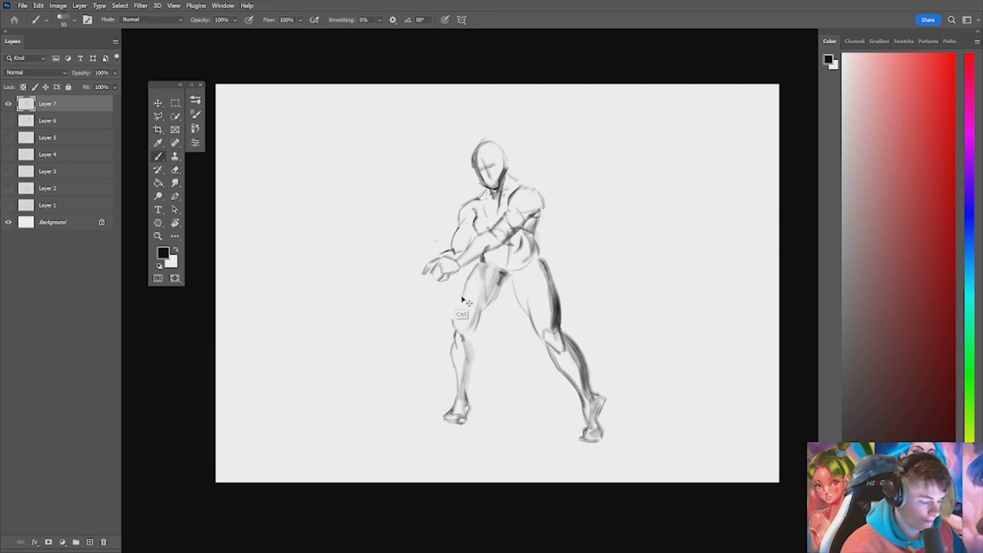
pyautogui.hotkey('ctrl', 'z')
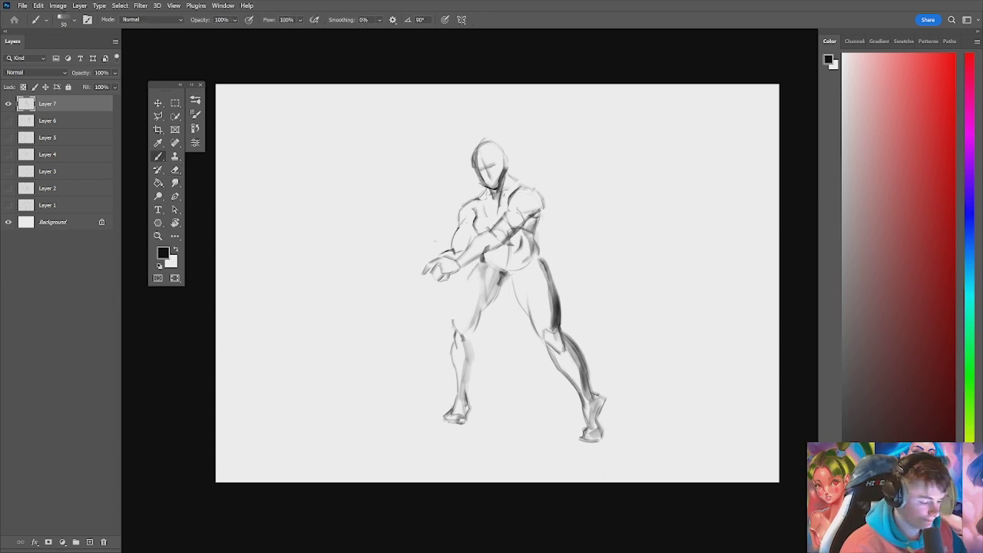
pyautogui.moveTo(460, 295); pyautogui.dragTo(453, 326)
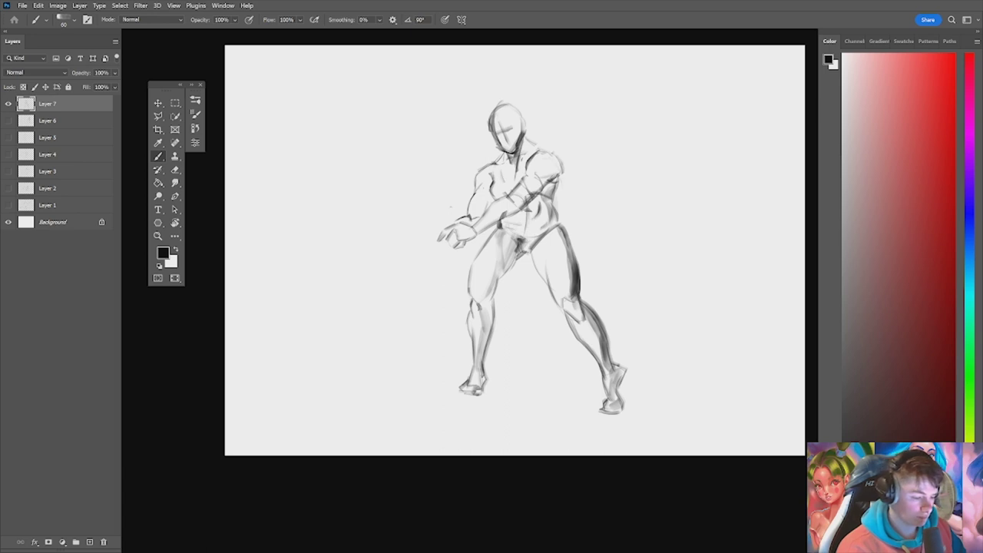
# Step: Define the waistline across the hips and refine the abdominal marks on the lower torso
pyautogui.press('e')
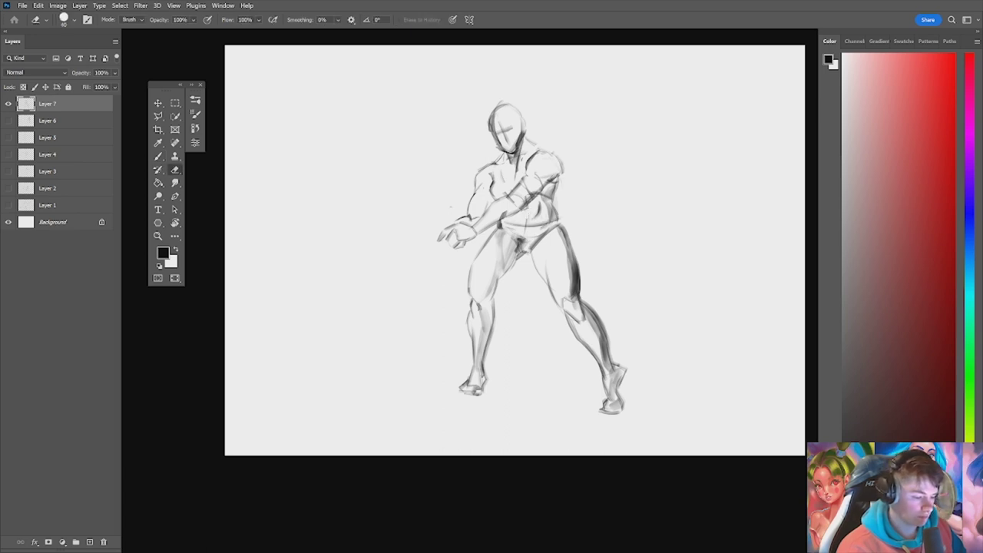
pyautogui.press('b')
pyautogui.press('e')
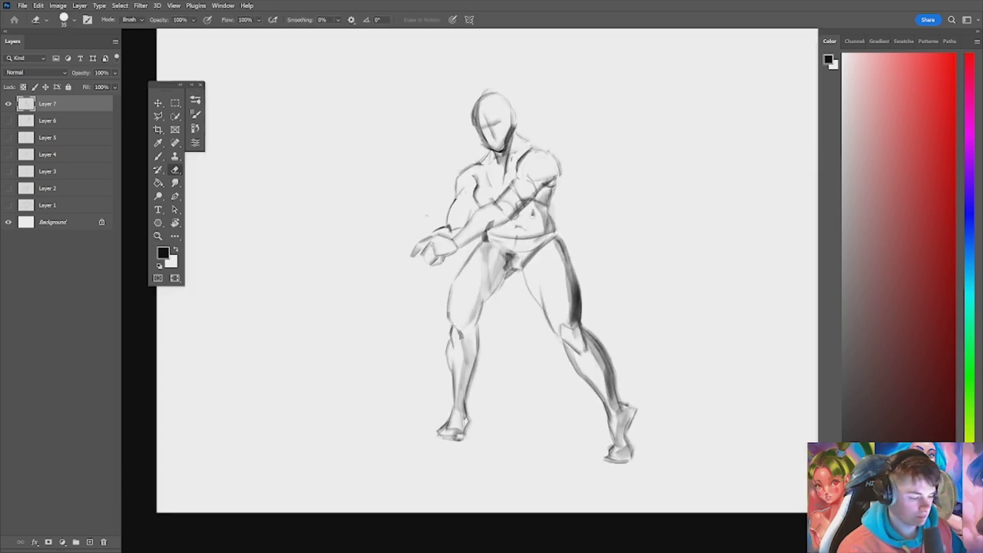
pyautogui.press('b')
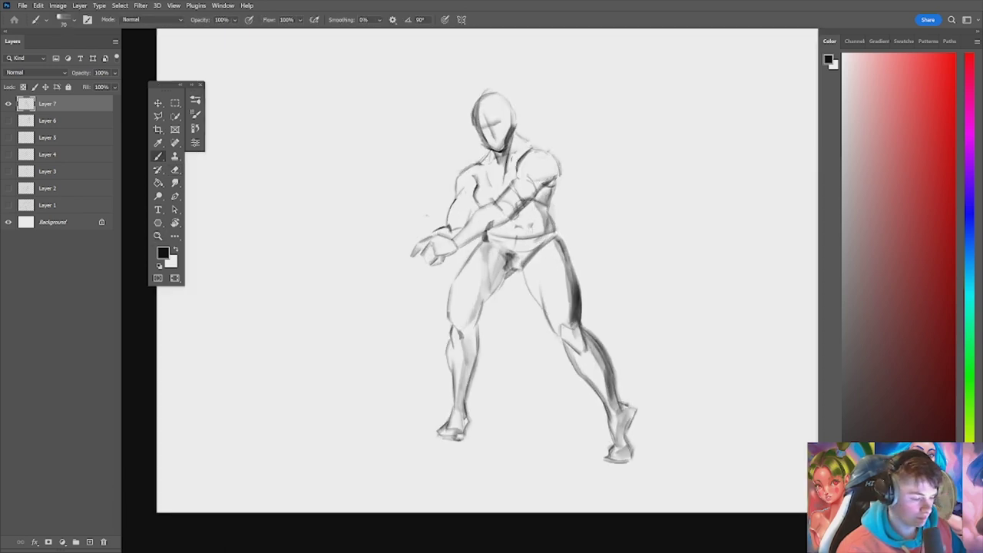
pyautogui.hotkey('ctrl', 'space')
pyautogui.moveTo(533, 221); pyautogui.dragTo(503, 223)
pyautogui.moveTo(536, 226)
pyautogui.mouseDown()
pyautogui.moveTo(529, 270)
pyautogui.moveTo(551, 234)
pyautogui.mouseUp()
# Step: Add an ear to the side of the head and sketch swept-back hair with strands falling behind the neck
pyautogui.hotkey('ctrl', 'space')
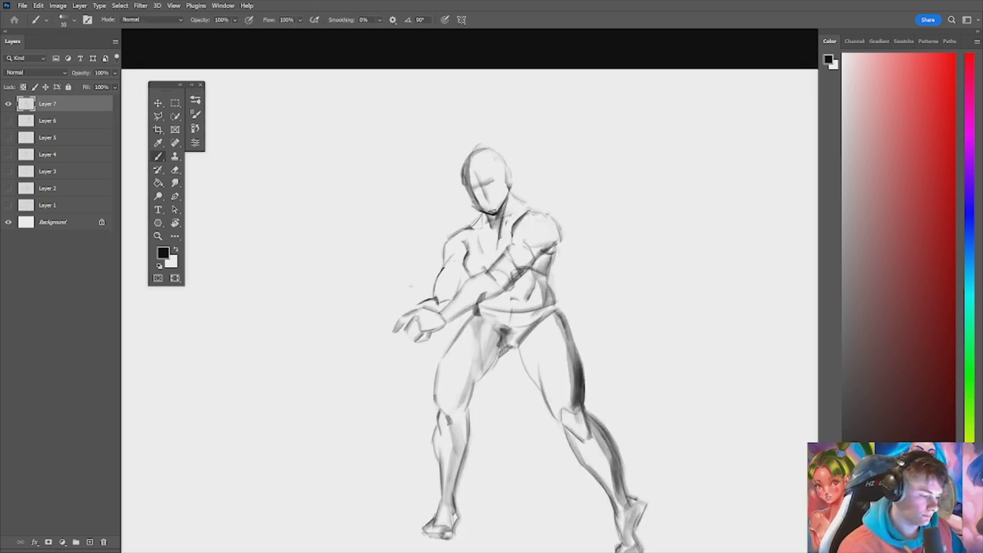
pyautogui.moveTo(508, 174); pyautogui.dragTo(509, 191)
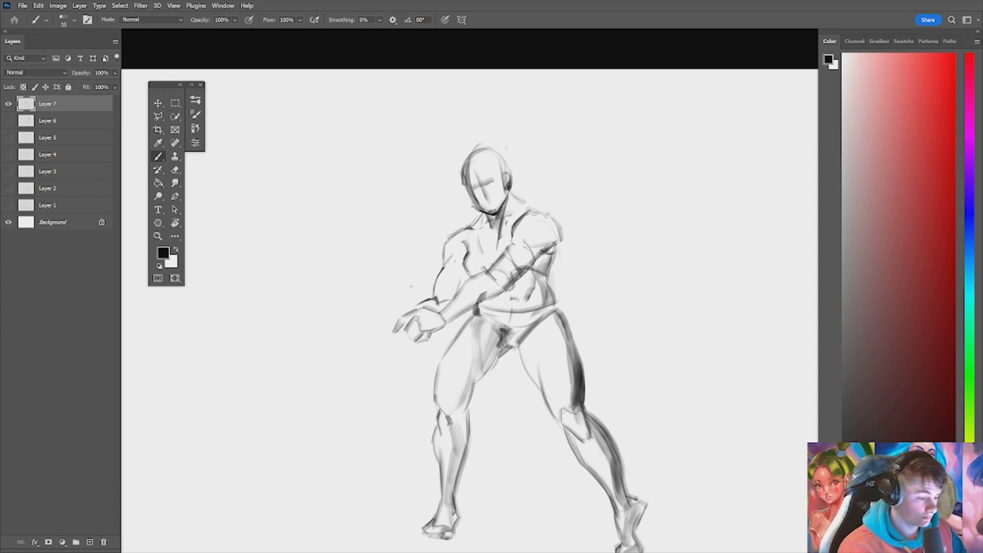
pyautogui.moveTo(492, 144)
pyautogui.mouseDown()
pyautogui.moveTo(528, 206)
pyautogui.moveTo(470, 223)
pyautogui.moveTo(463, 153)
pyautogui.moveTo(492, 149)
pyautogui.moveTo(463, 176)
pyautogui.moveTo(471, 154)
pyautogui.moveTo(482, 160)
pyautogui.moveTo(490, 145)
pyautogui.moveTo(486, 162)
pyautogui.moveTo(498, 142)
pyautogui.mouseUp()
pyautogui.press('e')
pyautogui.press('b')
pyautogui.press('e')
pyautogui.press('b')
pyautogui.moveTo(489, 144); pyautogui.dragTo(498, 159)
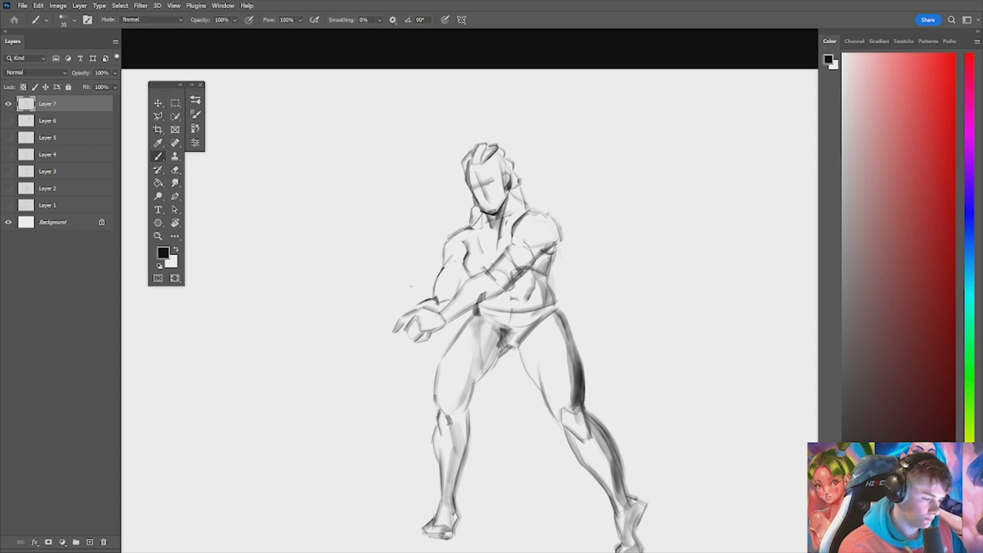
# Step: Erase the facial guide cross and redraw its lines with a thin brush
pyautogui.press('e')
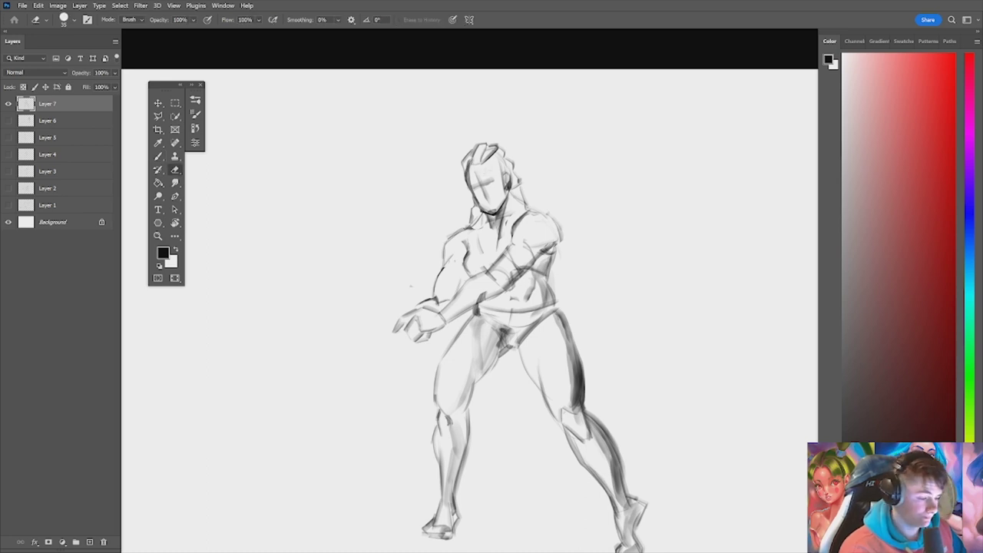
pyautogui.moveTo(477, 174); pyautogui.dragTo(483, 194)
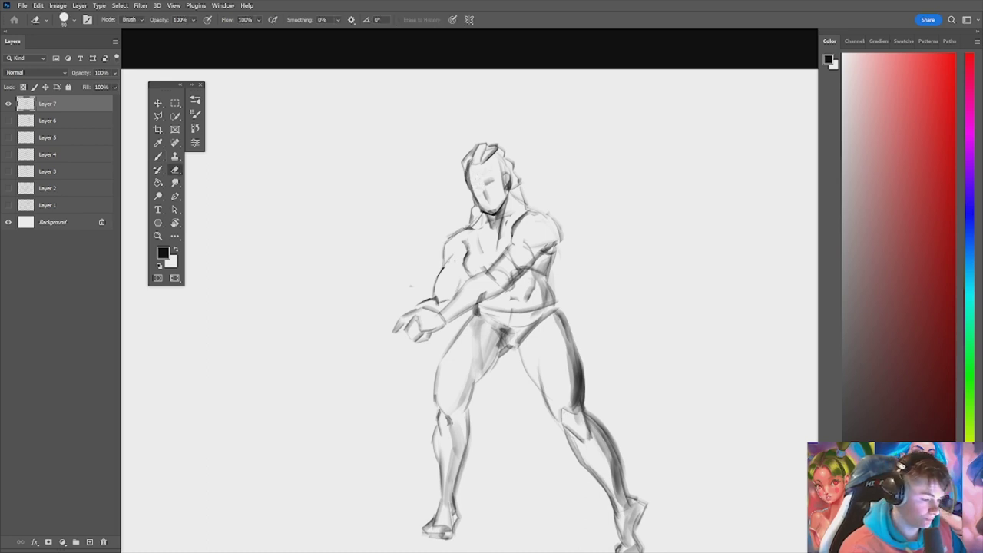
pyautogui.press('b')
pyautogui.moveTo(479, 177)
pyautogui.mouseDown()
pyautogui.moveTo(484, 200)
pyautogui.moveTo(493, 180)
pyautogui.moveTo(507, 194)
pyautogui.moveTo(568, 196)
pyautogui.moveTo(546, 175)
pyautogui.moveTo(550, 166)
pyautogui.mouseUp()
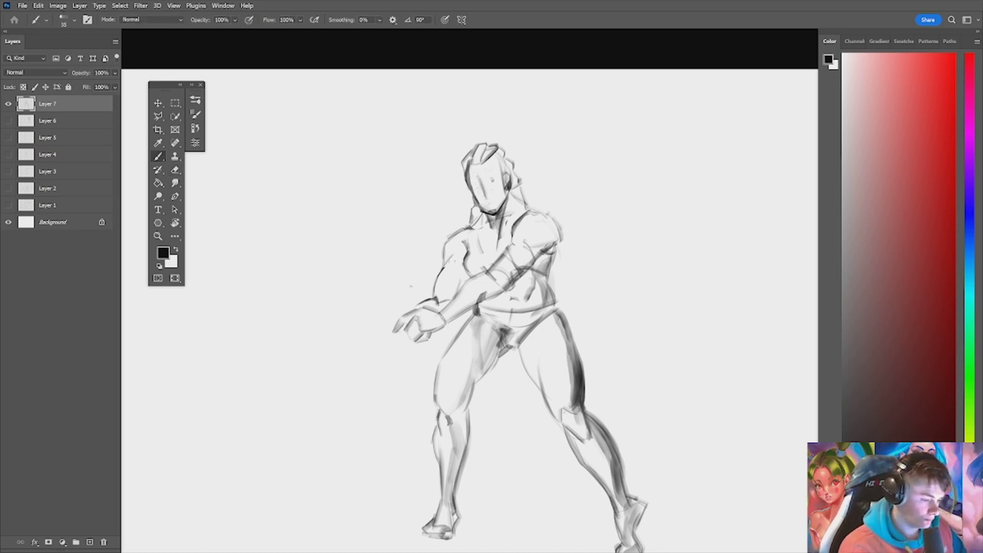
# Step: Reinforce the neck-to-shoulder contour above the crossing arm and erase stray strokes inside the shoulder and upper arm
pyautogui.press('z')
pyautogui.press('e')
pyautogui.moveTo(512, 204)
pyautogui.mouseDown()
pyautogui.moveTo(498, 201)
pyautogui.moveTo(522, 201)
pyautogui.moveTo(553, 158)
pyautogui.moveTo(573, 166)
pyautogui.moveTo(562, 186)
pyautogui.moveTo(619, 201)
pyautogui.moveTo(669, 252)
pyautogui.moveTo(637, 286)
pyautogui.mouseUp()
pyautogui.press('b')
pyautogui.press('e')
pyautogui.press('b')
pyautogui.press('e')
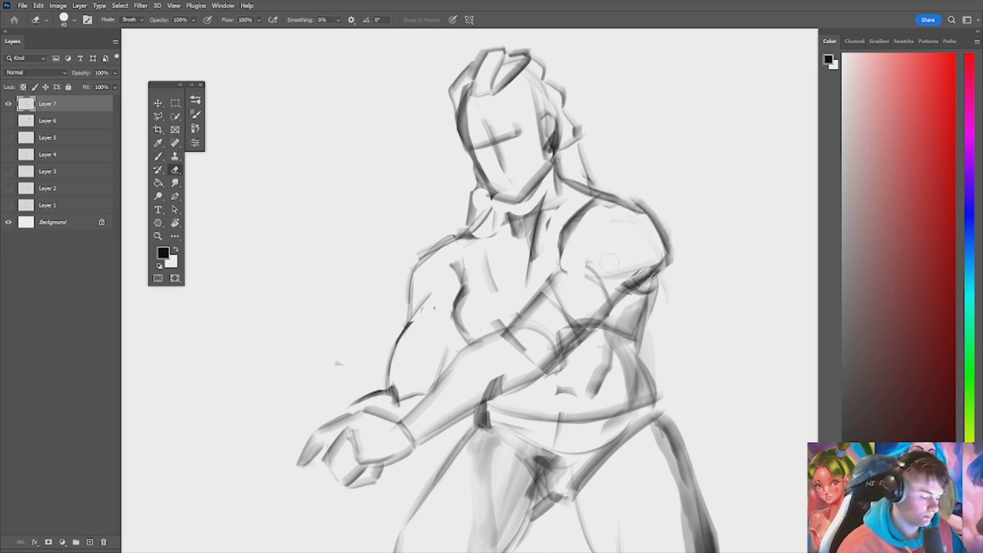
pyautogui.moveTo(647, 232); pyautogui.dragTo(537, 234)
pyautogui.press('e')
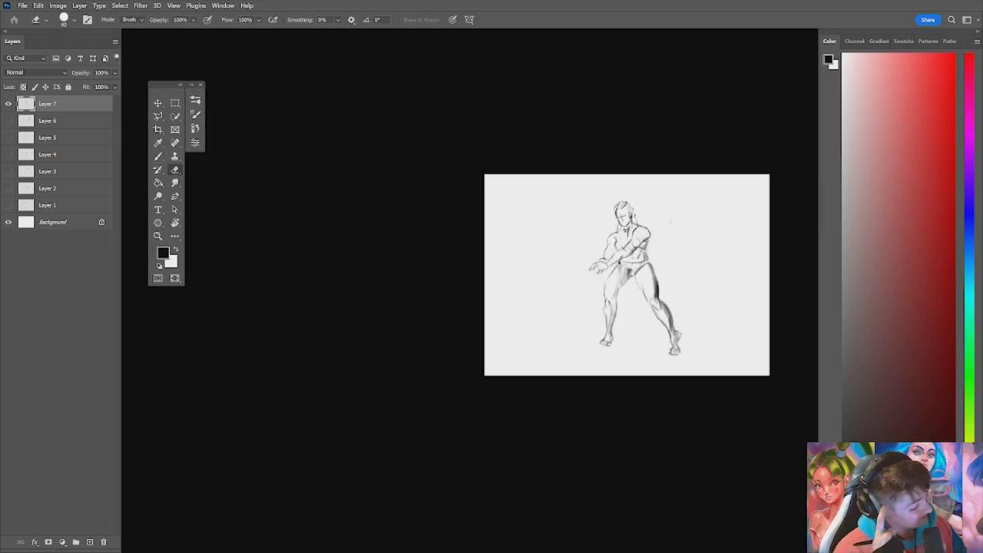
pyautogui.hotkey('ctrl', 'space')
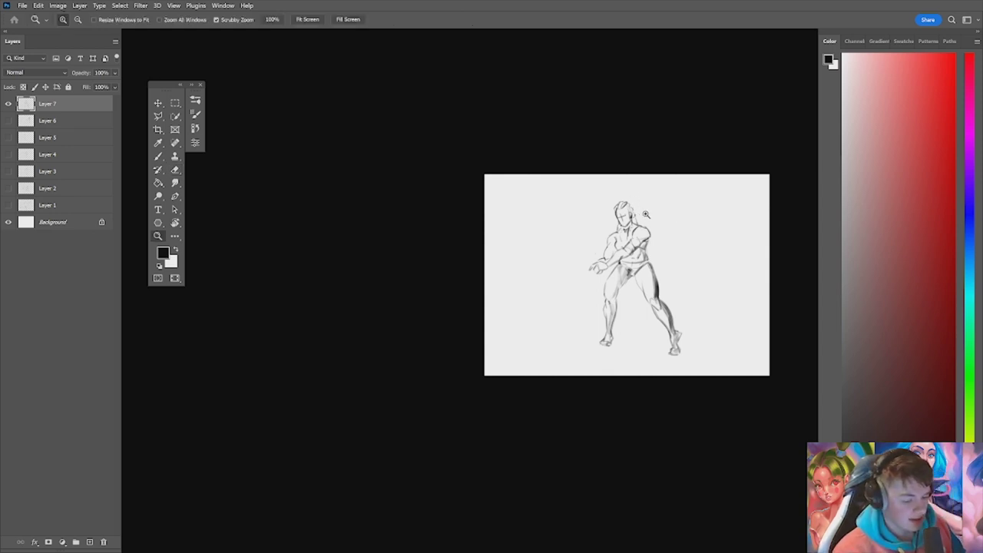
pyautogui.moveTo(642, 214); pyautogui.dragTo(722, 214)
pyautogui.press('b')
pyautogui.press('e')
pyautogui.moveTo(612, 251)
pyautogui.mouseDown()
pyautogui.moveTo(614, 262)
pyautogui.moveTo(622, 246)
pyautogui.moveTo(620, 258)
pyautogui.mouseUp()
pyautogui.press('b')
# Step: Reduce the brush to 25 px and lightly block in a second figure's torso as a tilted box beside the finished figure
pyautogui.press('[')
pyautogui.hotkey('ctrl', 'space')
pyautogui.moveTo(637, 228)
pyautogui.mouseDown()
pyautogui.moveTo(580, 229)
pyautogui.moveTo(663, 233)
pyautogui.mouseUp()
pyautogui.press('space')
pyautogui.moveTo(681, 284); pyautogui.dragTo(638, 239)
pyautogui.moveTo(592, 274); pyautogui.dragTo(503, 274)
pyautogui.hotkey('ctrl', 'space')
pyautogui.moveTo(586, 223)
pyautogui.mouseDown()
pyautogui.moveTo(609, 223)
pyautogui.moveTo(610, 240)
pyautogui.mouseUp()
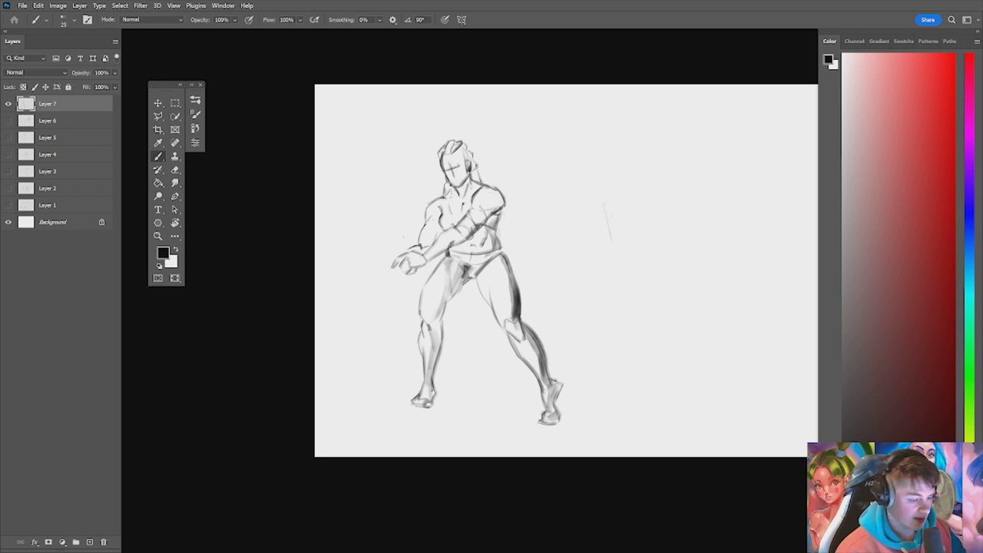
pyautogui.moveTo(617, 195); pyautogui.dragTo(642, 240)
pyautogui.moveTo(640, 197); pyautogui.dragTo(640, 239)
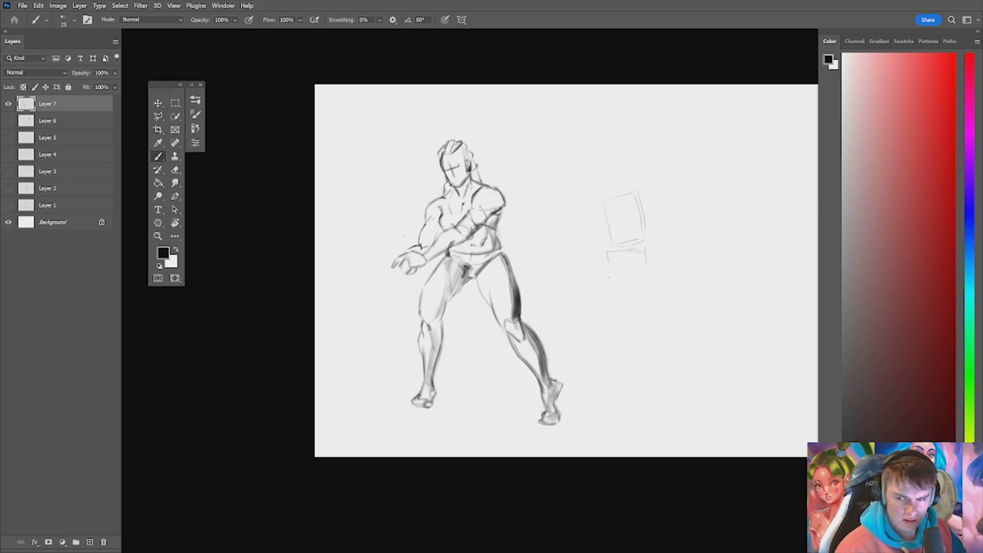
# Step: Undo the rough pelvis strokes and redraw the pelvis as a narrow flat box just below the torso box
pyautogui.hotkey('ctrl', 'z')
pyautogui.hotkey('ctrl', 'z')
pyautogui.hotkey('ctrl', 'z')
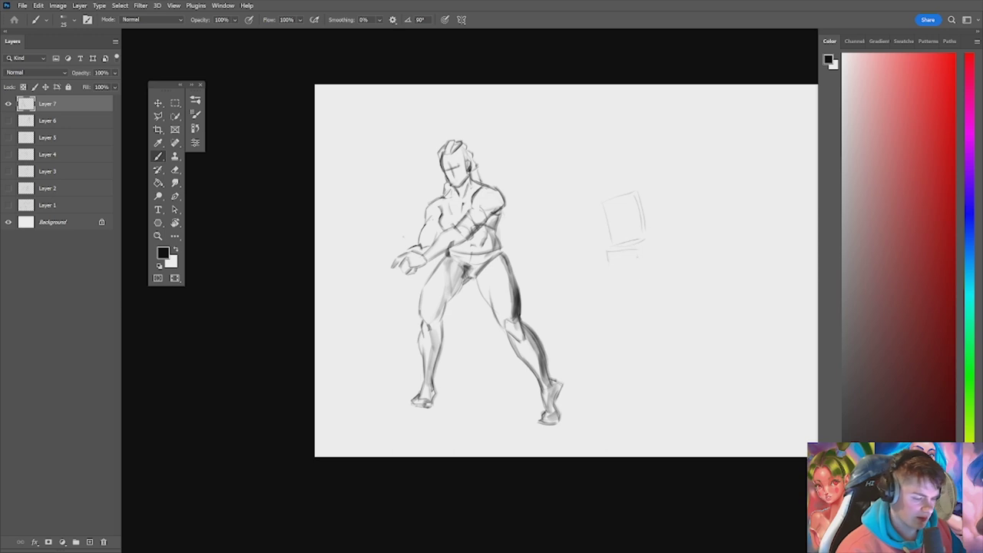
pyautogui.moveTo(613, 251); pyautogui.dragTo(635, 250)
pyautogui.hotkey('ctrl', 'z')
pyautogui.press('e')
pyautogui.moveTo(621, 248)
pyautogui.mouseDown()
pyautogui.moveTo(640, 248)
pyautogui.moveTo(642, 258)
pyautogui.mouseUp()
pyautogui.press('b')
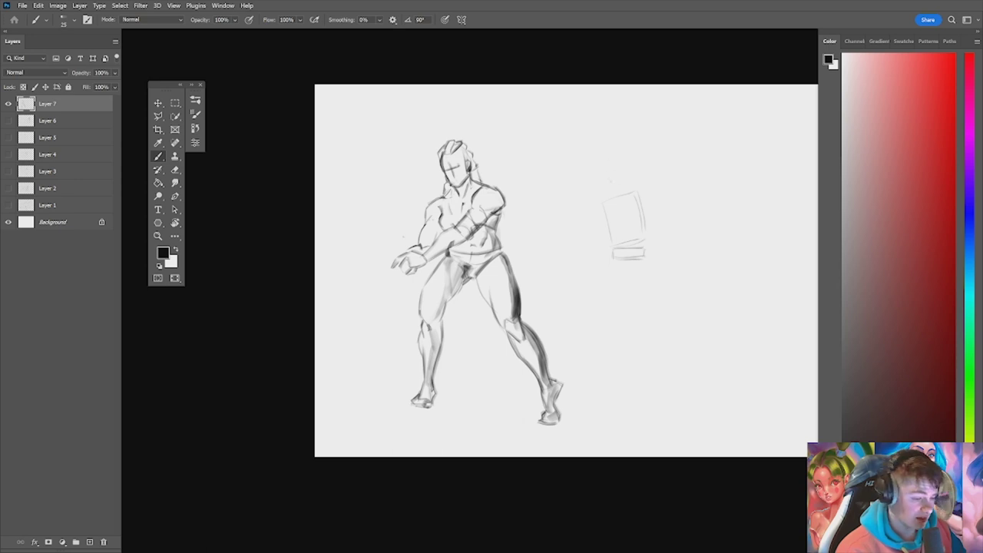
# Step: Block in the second figure's head as a small tilted box above the torso, redoing its side line
pyautogui.scroll(3, 610, 177)
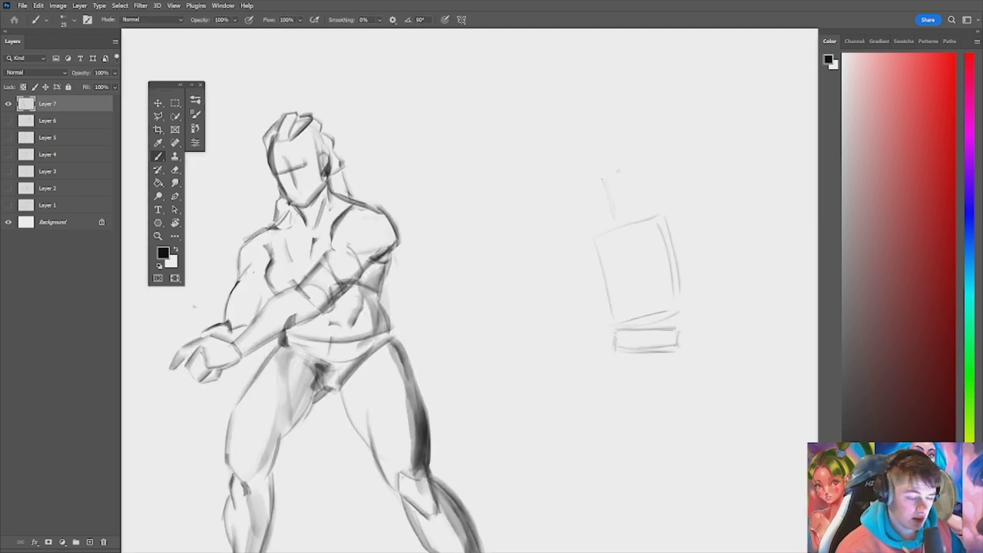
pyautogui.moveTo(607, 173)
pyautogui.mouseDown()
pyautogui.moveTo(631, 167)
pyautogui.moveTo(635, 212)
pyautogui.mouseUp()
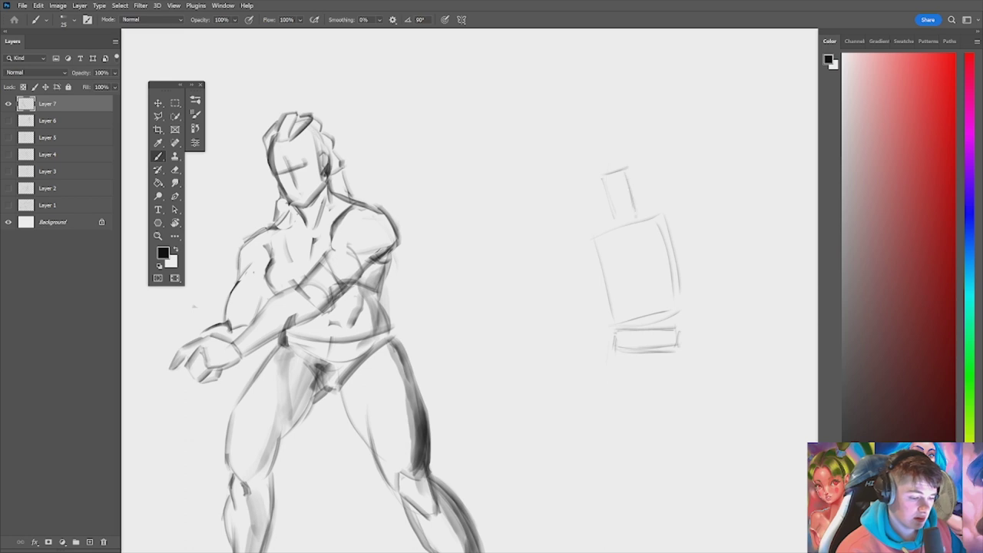
pyautogui.moveTo(623, 170)
pyautogui.mouseDown()
pyautogui.moveTo(640, 161)
pyautogui.moveTo(643, 208)
pyautogui.moveTo(616, 214)
pyautogui.mouseUp()
pyautogui.hotkey('ctrl', 'z')
pyautogui.moveTo(604, 177)
pyautogui.mouseDown()
pyautogui.moveTo(615, 219)
pyautogui.moveTo(623, 164)
pyautogui.moveTo(640, 159)
pyautogui.moveTo(604, 173)
pyautogui.moveTo(645, 157)
pyautogui.moveTo(654, 190)
pyautogui.mouseUp()
# Step: Refine the box head with a side plane and facial cross lines, reducing the brush to 15 px
pyautogui.press('e')
pyautogui.press('b')
pyautogui.press('e')
pyautogui.press('b')
pyautogui.press('[')
pyautogui.press('e')
pyautogui.press('b')
# Step: Add light circles for both shoulders at the upper corners of the second figure's torso box
pyautogui.hotkey('ctrl', 'space')
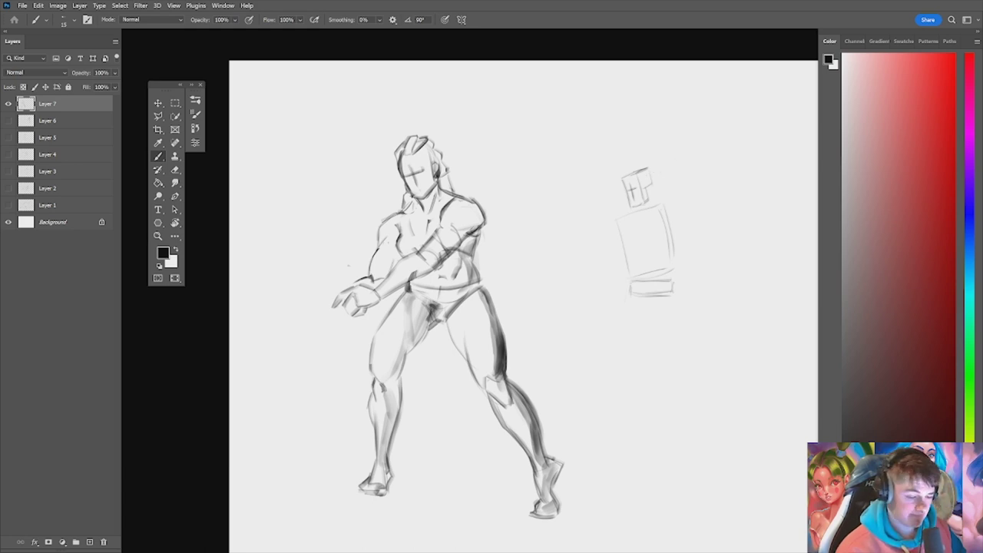
pyautogui.moveTo(670, 206); pyautogui.dragTo(665, 223)
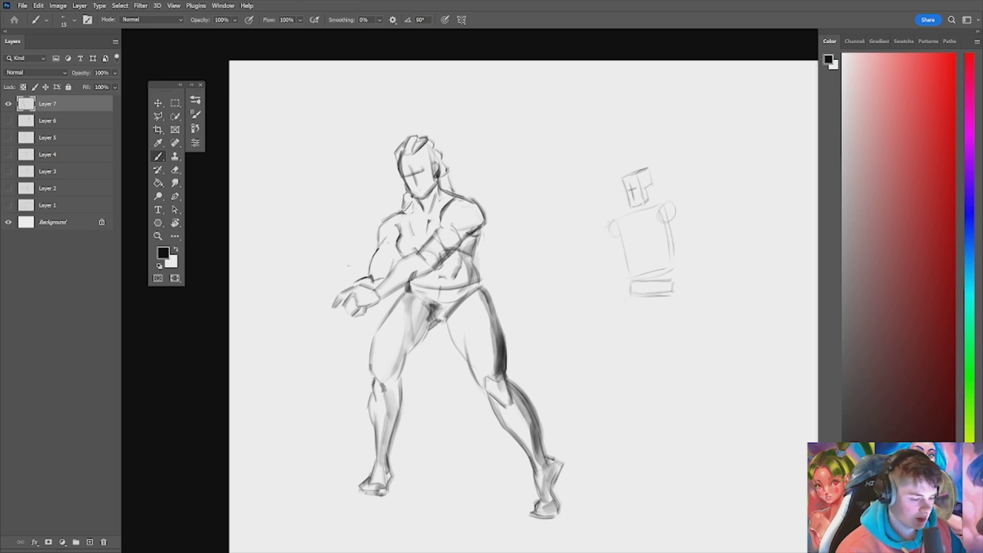
# Step: Contour both sides of the second figure's torso with curved lines from shoulders to waist, enlarging the brush to 25 px
pyautogui.moveTo(615, 223); pyautogui.dragTo(611, 235)
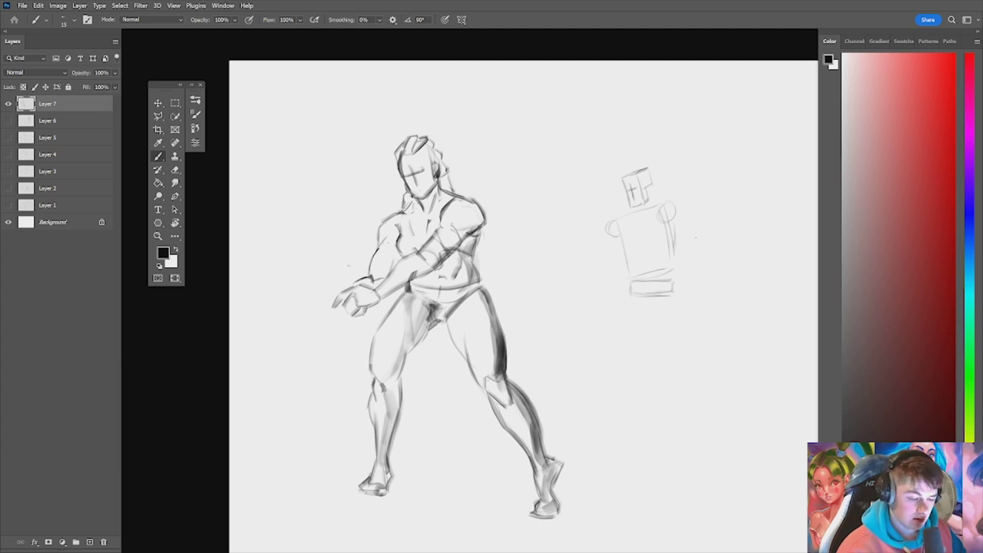
pyautogui.moveTo(695, 238)
pyautogui.mouseDown()
pyautogui.moveTo(644, 248)
pyautogui.moveTo(640, 235)
pyautogui.moveTo(652, 266)
pyautogui.mouseUp()
pyautogui.hotkey('ctrl', 'z')
pyautogui.hotkey('ctrl', 'z')
pyautogui.hotkey('ctrl', 'z')
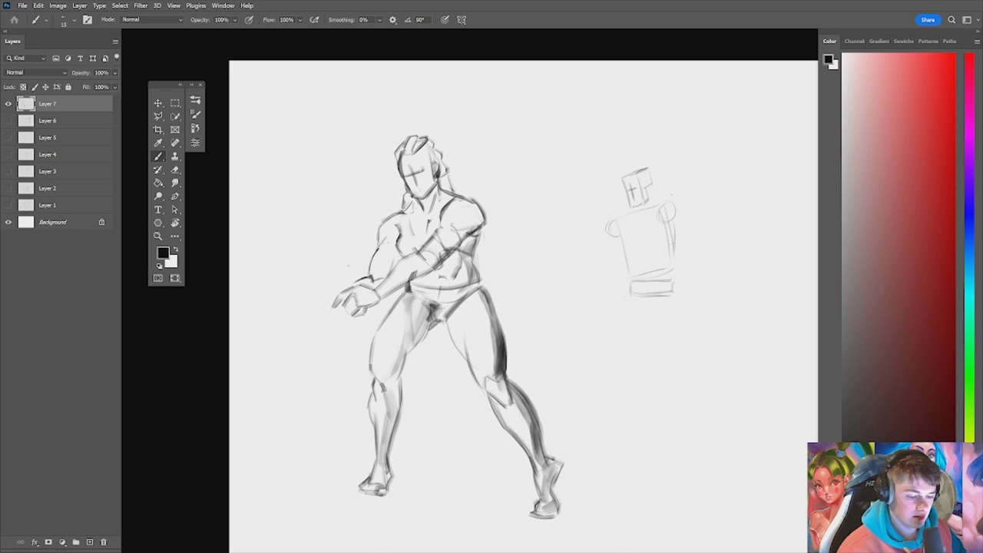
pyautogui.moveTo(674, 233); pyautogui.dragTo(671, 263)
pyautogui.press(']')
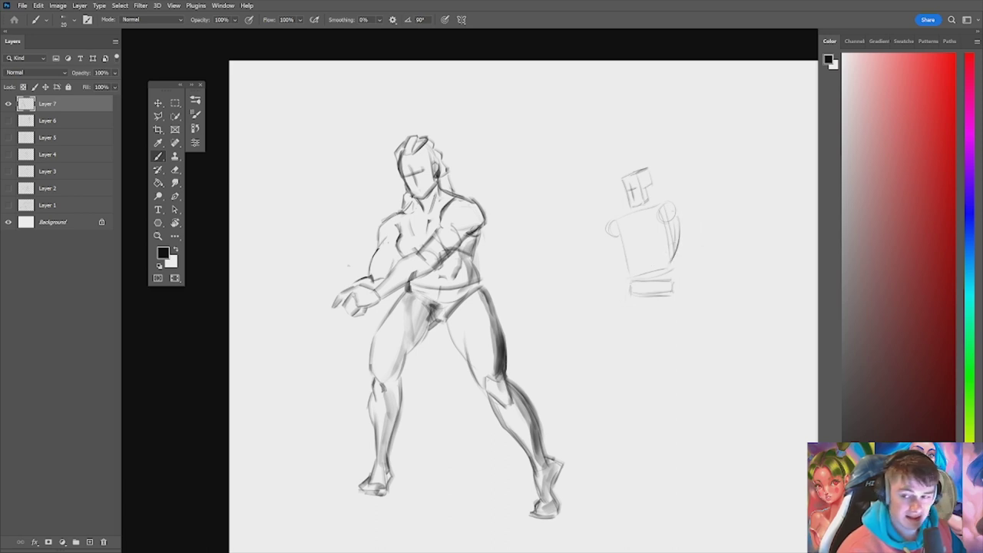
pyautogui.moveTo(678, 207); pyautogui.dragTo(669, 266)
pyautogui.moveTo(631, 240); pyautogui.dragTo(623, 270)
pyautogui.moveTo(628, 267); pyautogui.dragTo(622, 284)
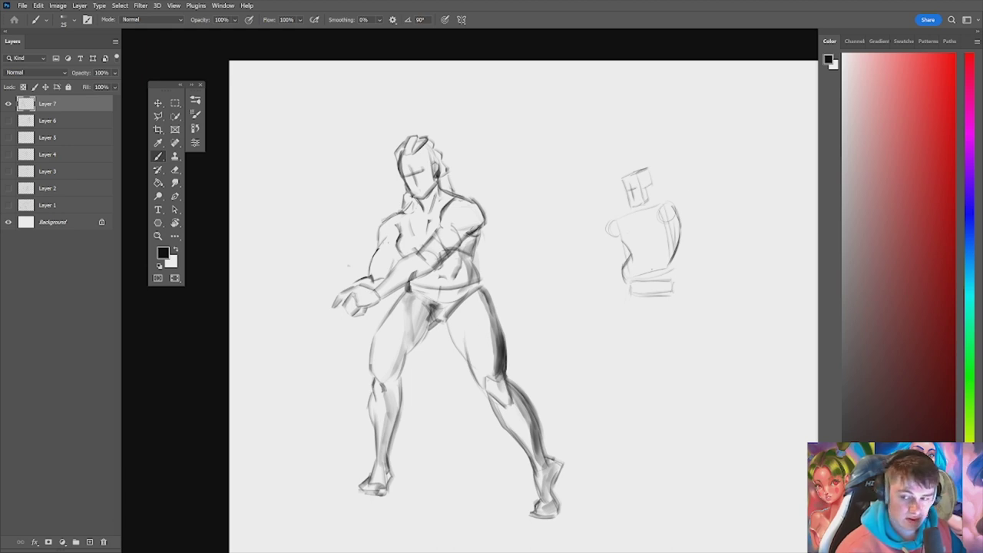
# Step: Sketch the second figure's arms, one hanging bent at its side and the other crossing the torso from the far shoulder
pyautogui.moveTo(636, 274)
pyautogui.mouseDown()
pyautogui.moveTo(679, 272)
pyautogui.moveTo(602, 260)
pyautogui.moveTo(607, 244)
pyautogui.moveTo(613, 262)
pyautogui.moveTo(653, 253)
pyautogui.moveTo(618, 262)
pyautogui.moveTo(598, 283)
pyautogui.moveTo(607, 282)
pyautogui.mouseUp()
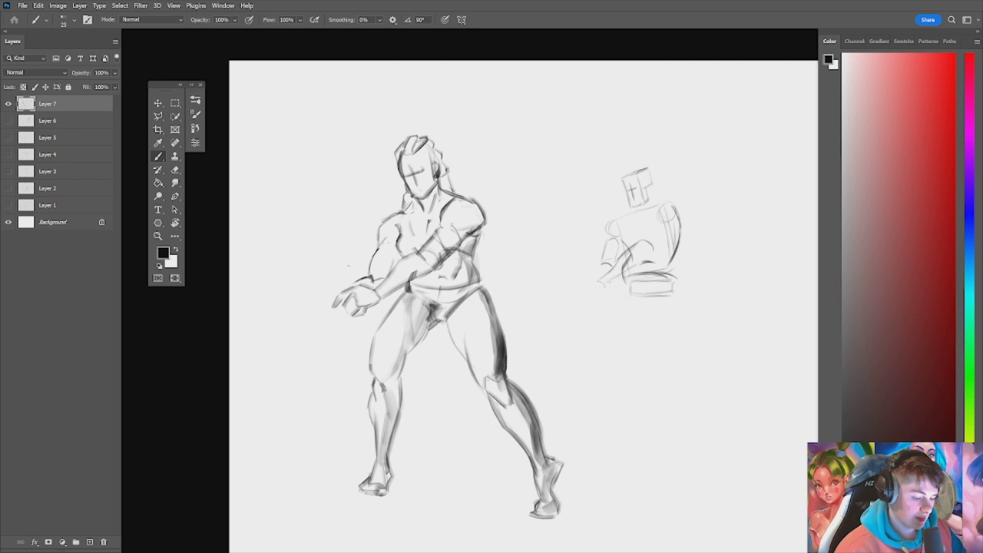
pyautogui.moveTo(646, 256); pyautogui.dragTo(612, 280)
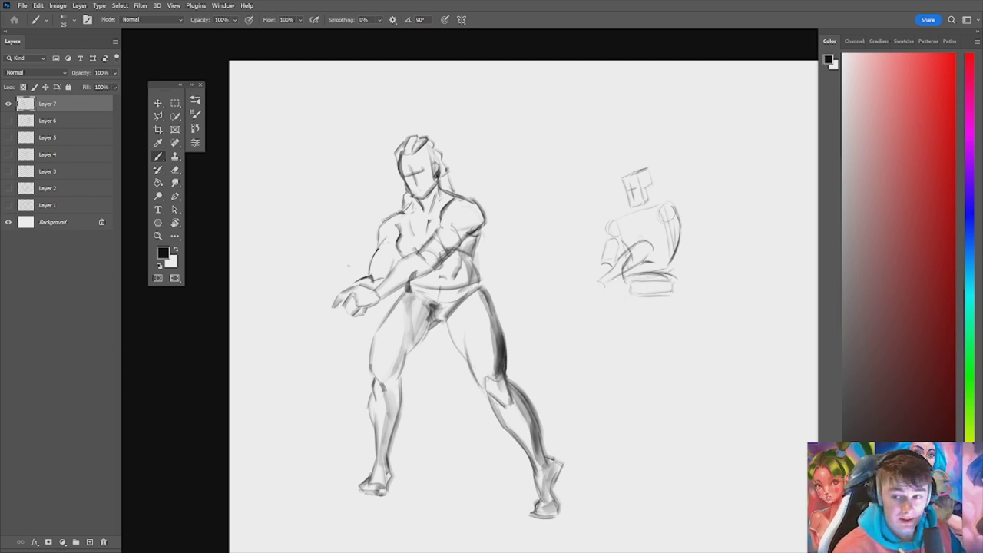
pyautogui.moveTo(647, 230)
pyautogui.mouseDown()
pyautogui.moveTo(638, 242)
pyautogui.moveTo(667, 225)
pyautogui.moveTo(662, 244)
pyautogui.moveTo(664, 201)
pyautogui.moveTo(674, 202)
pyautogui.moveTo(674, 228)
pyautogui.mouseUp()
pyautogui.press('e')
pyautogui.press('b')
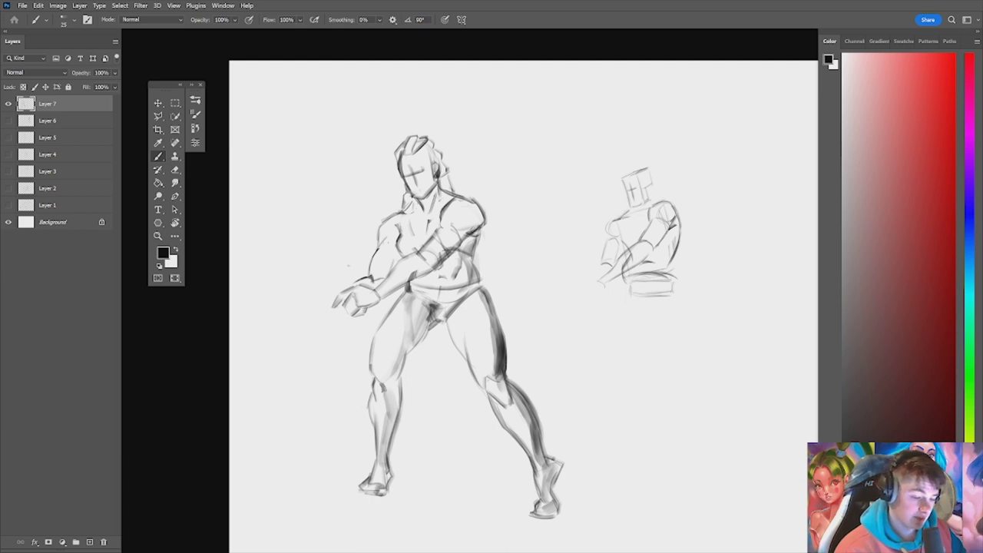
# Step: Select the second figure's box head with the Polygonal Lasso, scale it to 112.56%, and move it closer to the shoulders
pyautogui.press('l')
pyautogui.click(657, 146)
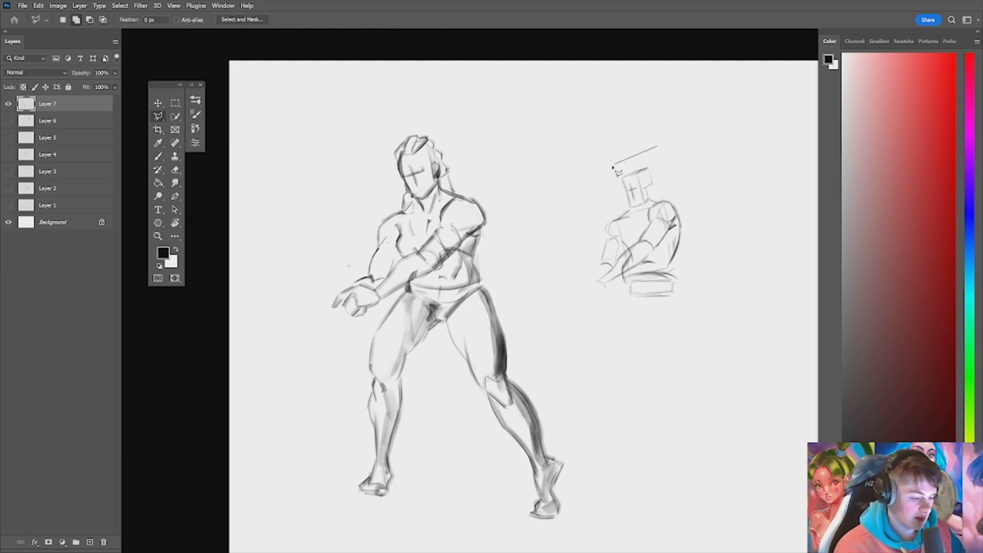
pyautogui.click(612, 169)
pyautogui.click(615, 203)
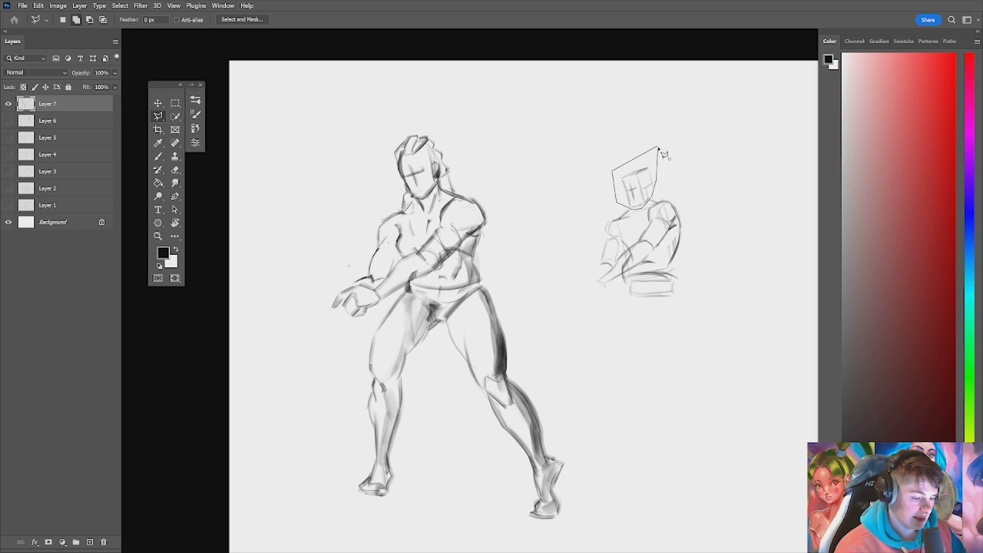
pyautogui.click(657, 147)
pyautogui.hotkey('ctrl', 't')
pyautogui.moveTo(658, 146)
pyautogui.mouseDown()
pyautogui.moveTo(663, 139)
pyautogui.moveTo(638, 181)
pyautogui.moveTo(642, 172)
pyautogui.mouseUp()
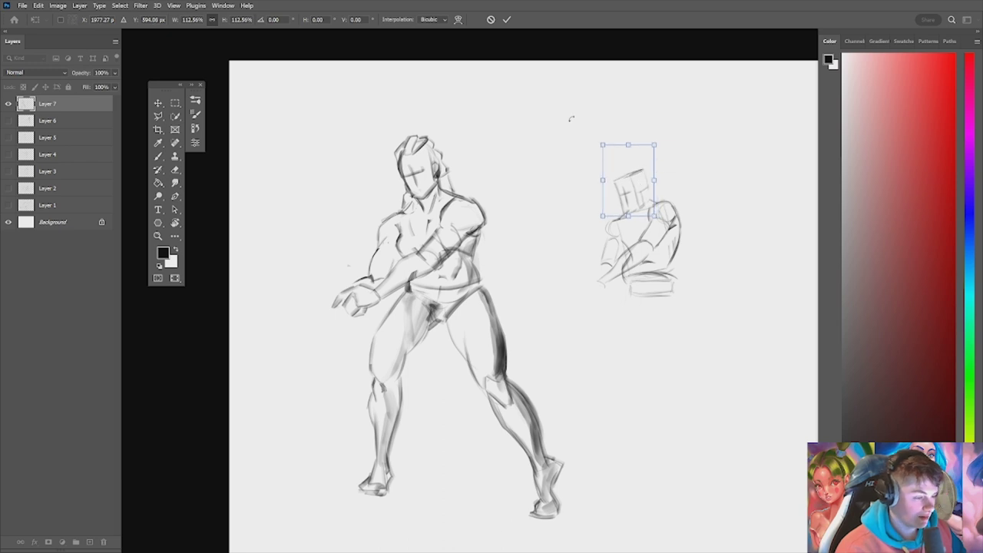
pyautogui.click(507, 19)
pyautogui.press('b')
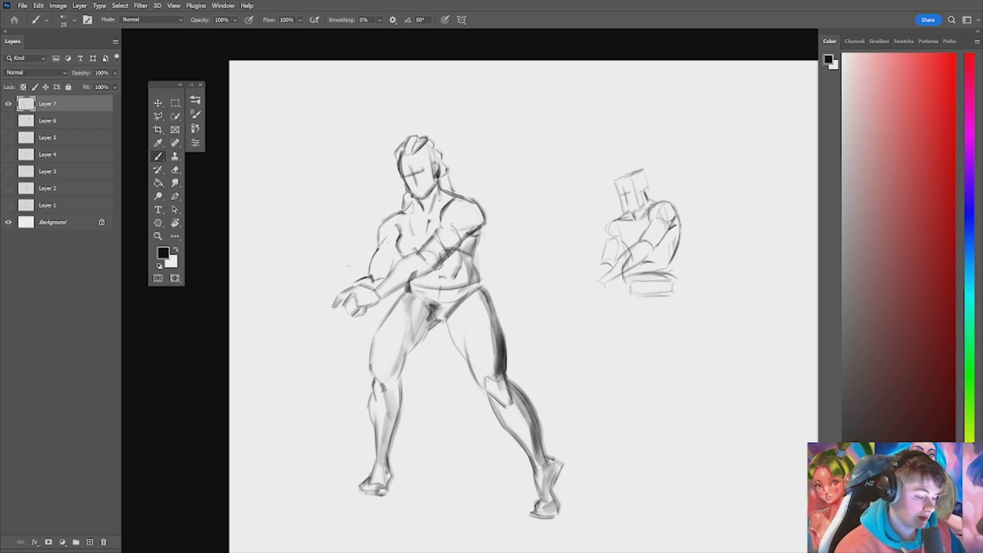
# Step: Add the second figure's neck and shoulder slope and mark both sides of the waist just above the pelvis box
pyautogui.moveTo(644, 204)
pyautogui.mouseDown()
pyautogui.moveTo(642, 220)
pyautogui.moveTo(614, 221)
pyautogui.moveTo(691, 222)
pyautogui.mouseUp()
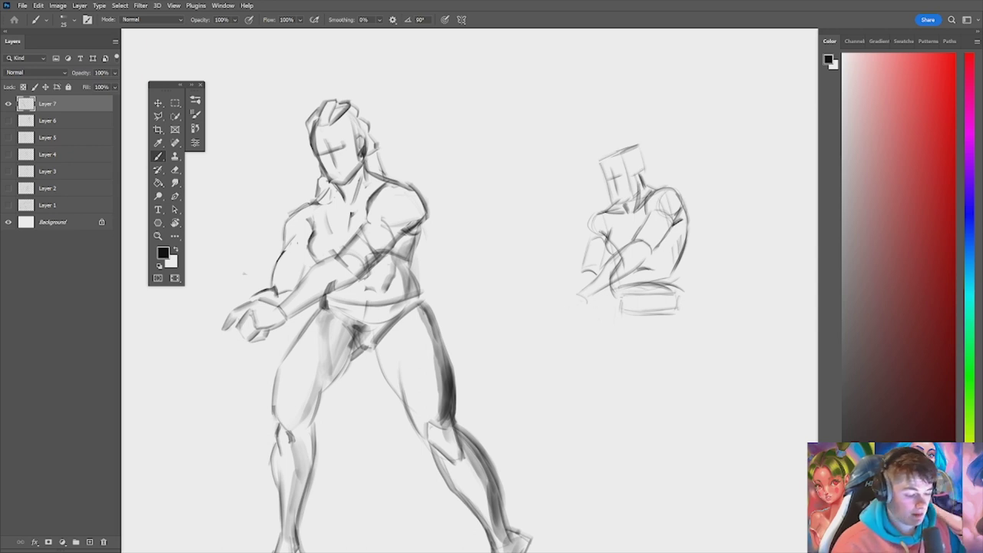
pyautogui.moveTo(611, 287); pyautogui.dragTo(606, 301)
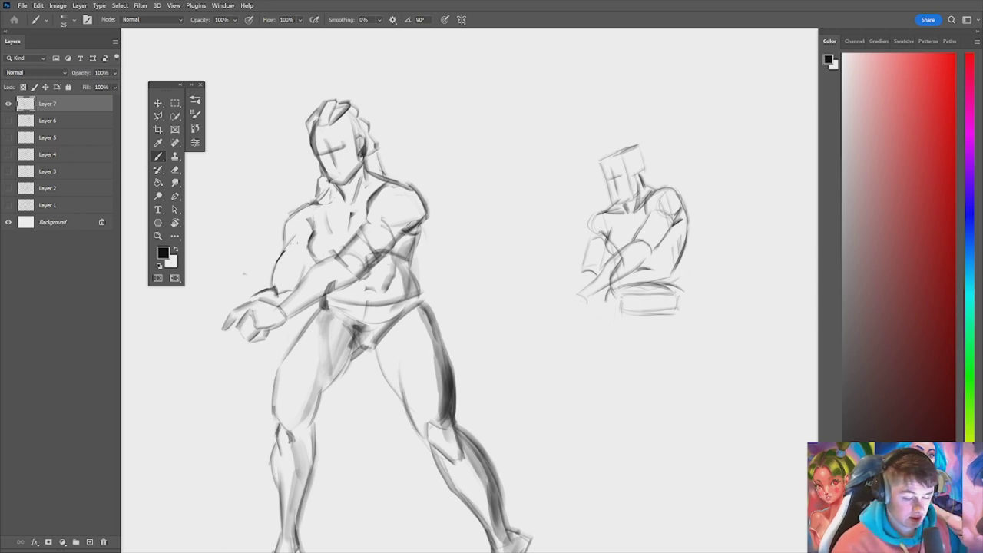
pyautogui.moveTo(676, 271); pyautogui.dragTo(681, 288)
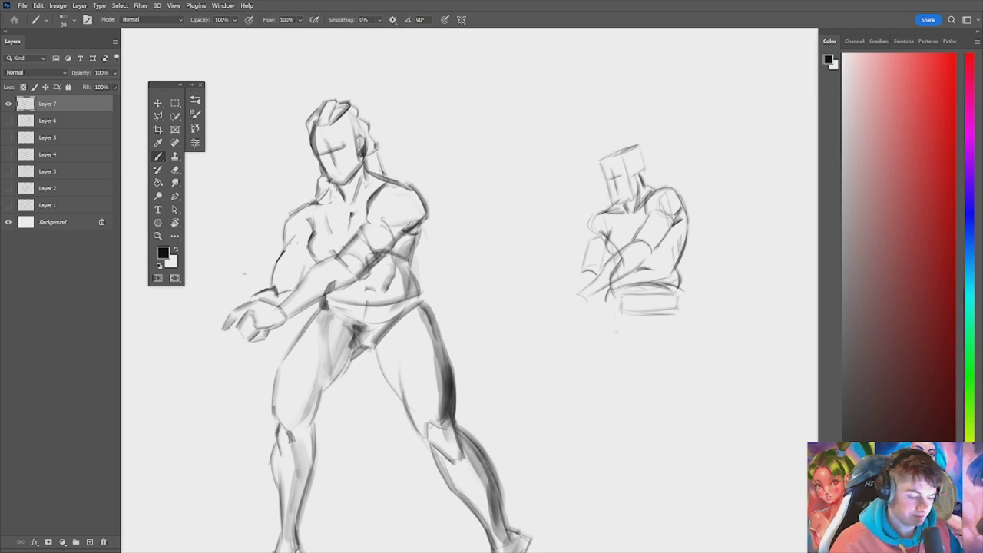
# Step: Sketch the extended leg's thigh below the pelvis box, redoing its first lines and bulging the outer contour
pyautogui.moveTo(665, 355); pyautogui.dragTo(632, 329)
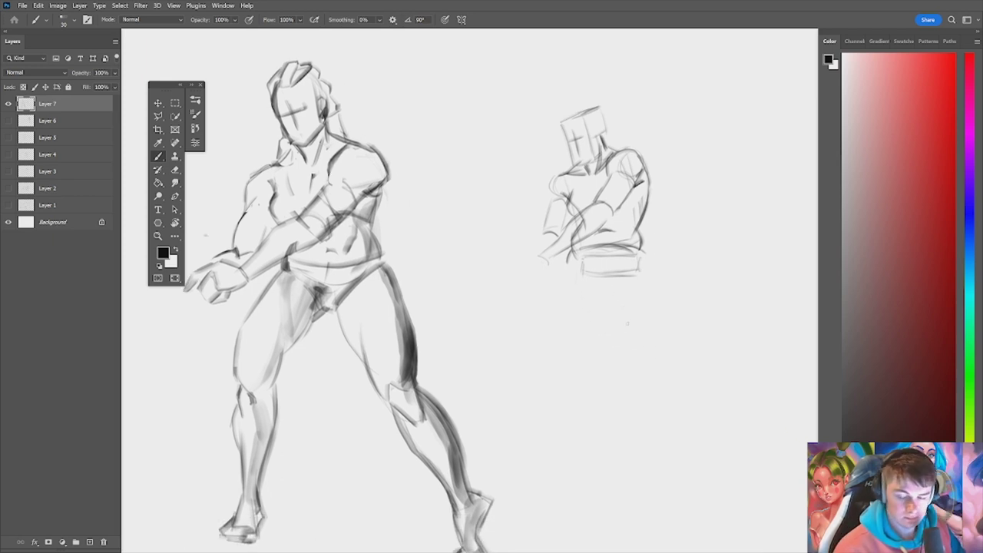
pyautogui.moveTo(633, 269); pyautogui.dragTo(648, 352)
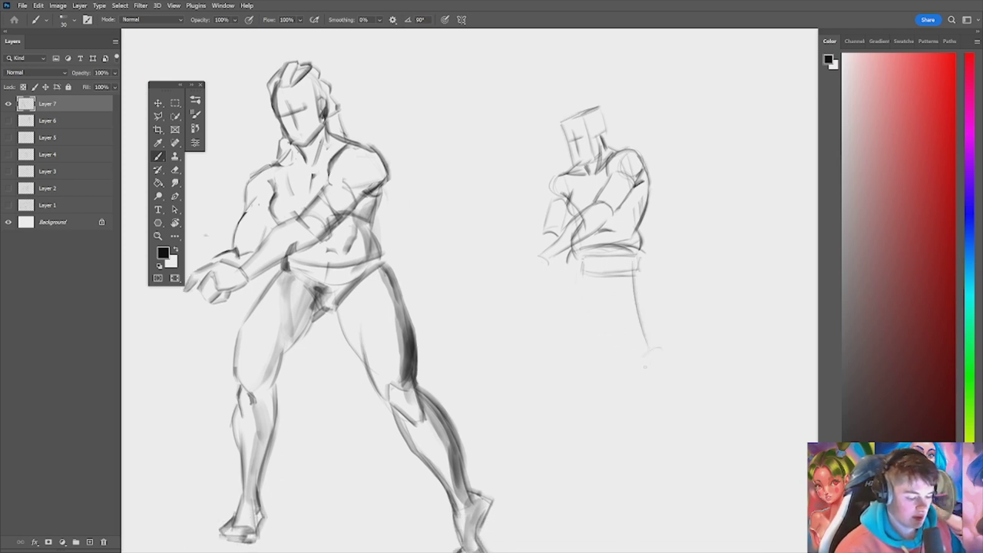
pyautogui.moveTo(618, 283); pyautogui.dragTo(639, 363)
pyautogui.hotkey('ctrl', 'z')
pyautogui.hotkey('ctrl', 'z')
pyautogui.moveTo(626, 324); pyautogui.dragTo(633, 344)
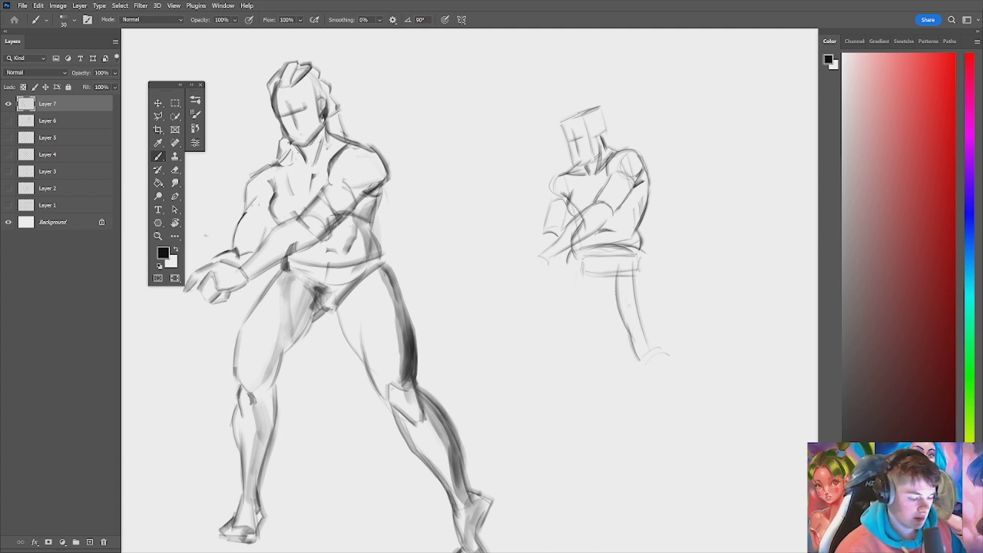
pyautogui.moveTo(645, 260); pyautogui.dragTo(666, 347)
pyautogui.moveTo(664, 297)
pyautogui.mouseDown()
pyautogui.moveTo(667, 352)
pyautogui.moveTo(668, 332)
pyautogui.mouseUp()
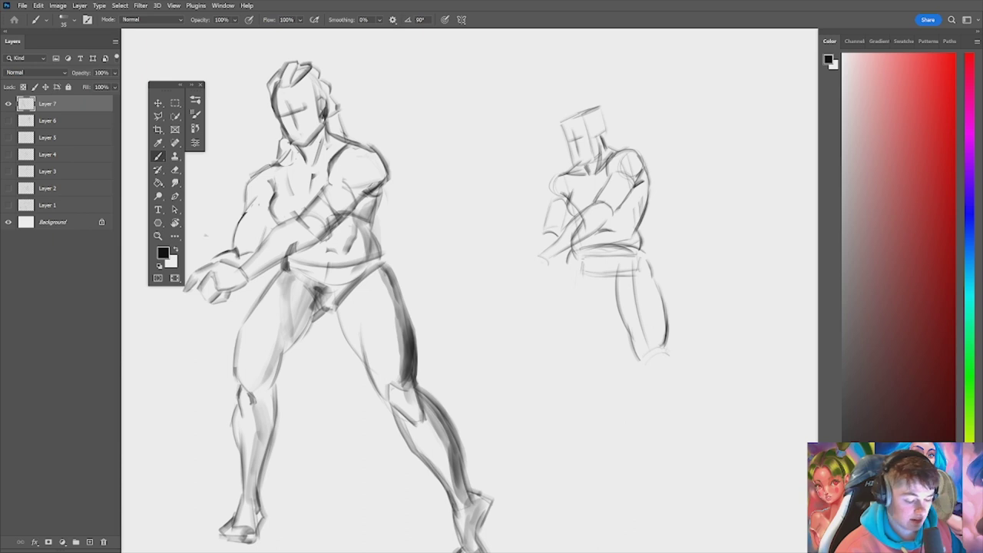
# Step: Block in the extended leg's knee as a tilted box and darken where it meets the inner thigh
pyautogui.moveTo(666, 343)
pyautogui.mouseDown()
pyautogui.moveTo(677, 368)
pyautogui.moveTo(662, 379)
pyautogui.mouseUp()
pyautogui.moveTo(641, 365)
pyautogui.mouseDown()
pyautogui.moveTo(659, 380)
pyautogui.moveTo(680, 365)
pyautogui.mouseUp()
pyautogui.moveTo(665, 384); pyautogui.dragTo(681, 371)
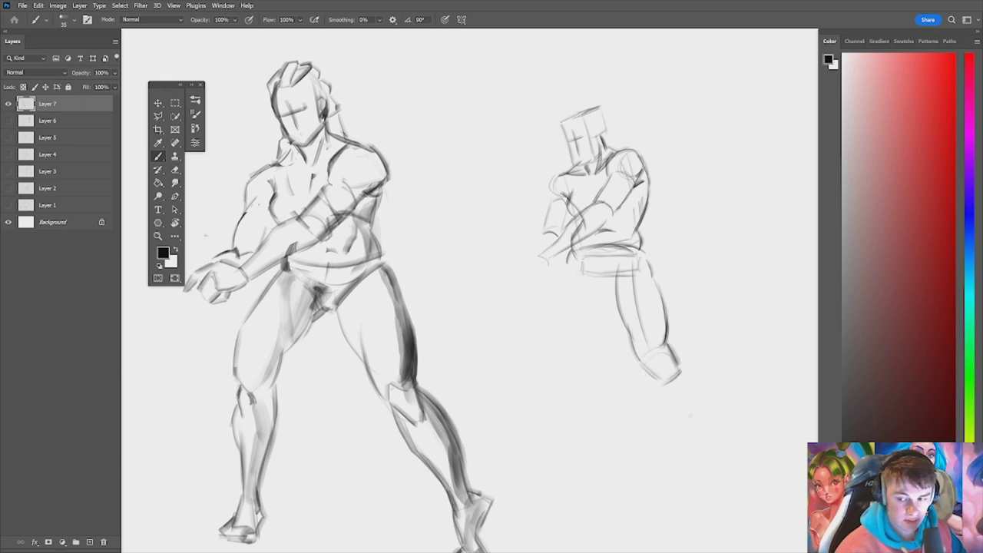
pyautogui.moveTo(641, 345)
pyautogui.mouseDown()
pyautogui.moveTo(647, 365)
pyautogui.moveTo(645, 329)
pyautogui.mouseUp()
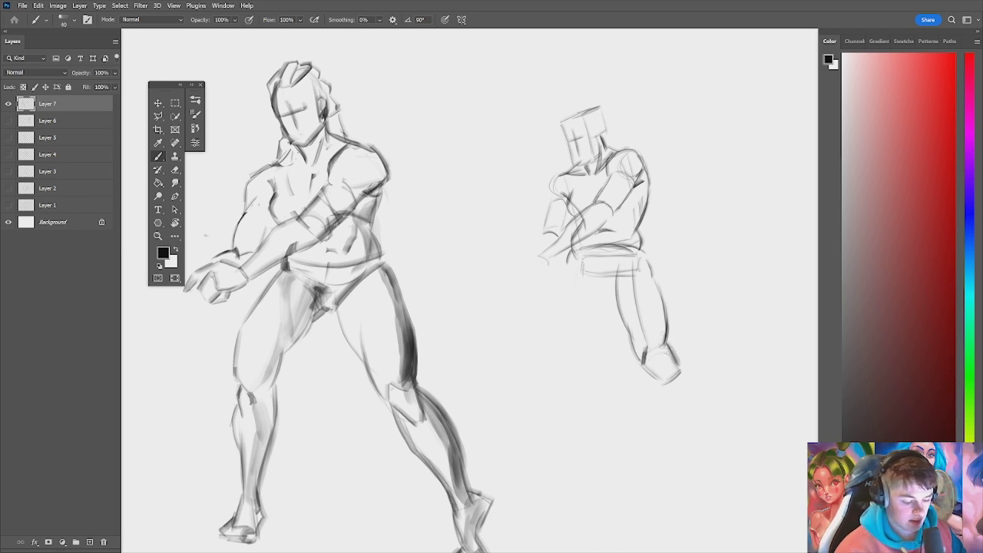
# Step: Sketch the extended leg's lower half below the knee, replacing the straight guides with curved shin and calf contours
pyautogui.moveTo(666, 321)
pyautogui.mouseDown()
pyautogui.moveTo(664, 344)
pyautogui.moveTo(655, 314)
pyautogui.moveTo(654, 342)
pyautogui.moveTo(676, 411)
pyautogui.mouseUp()
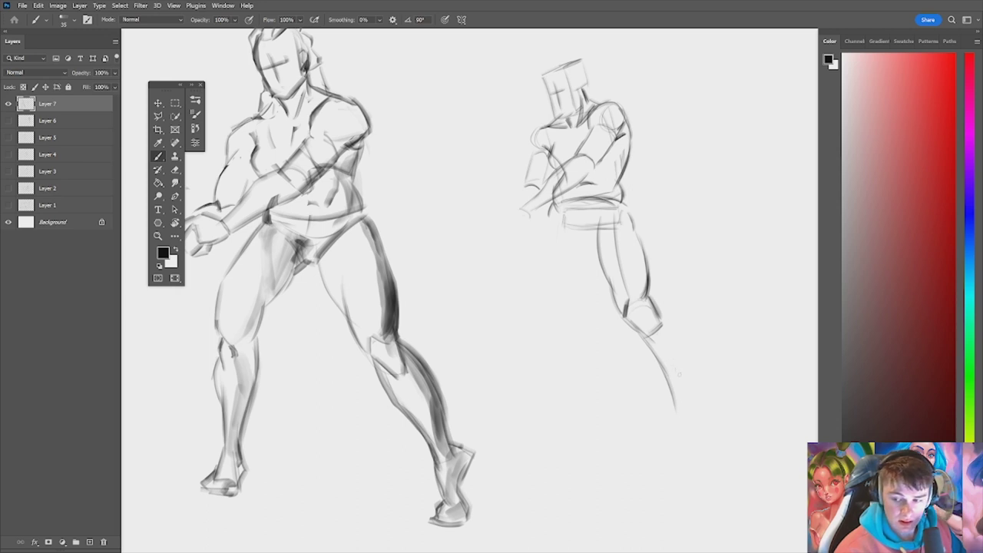
pyautogui.moveTo(662, 337); pyautogui.dragTo(683, 401)
pyautogui.moveTo(671, 360); pyautogui.dragTo(688, 406)
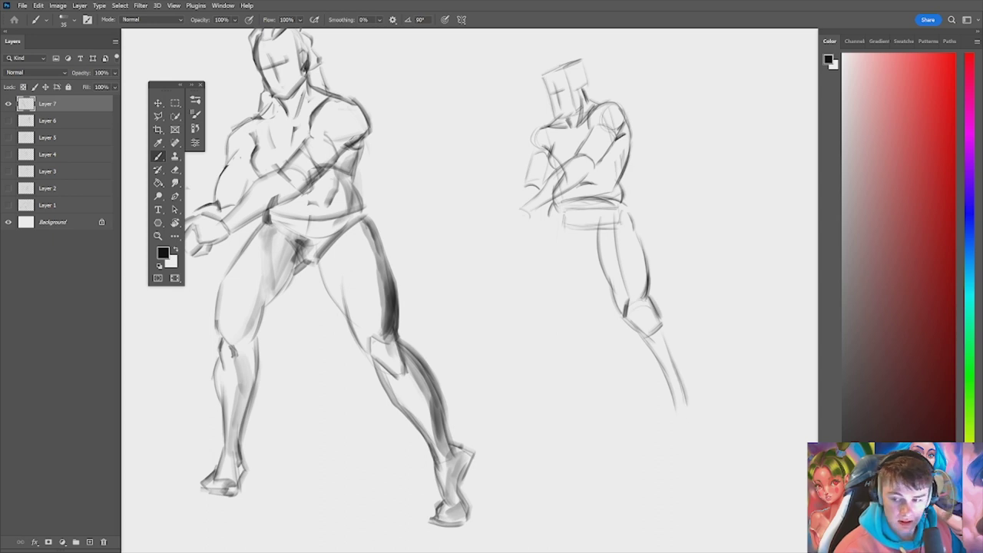
pyautogui.moveTo(658, 309)
pyautogui.mouseDown()
pyautogui.moveTo(684, 348)
pyautogui.moveTo(683, 387)
pyautogui.mouseUp()
pyautogui.moveTo(637, 335)
pyautogui.mouseDown()
pyautogui.moveTo(674, 398)
pyautogui.moveTo(659, 358)
pyautogui.moveTo(675, 409)
pyautogui.mouseUp()
pyautogui.hotkey('ctrl', 'z')
pyautogui.press('e')
pyautogui.press('b')
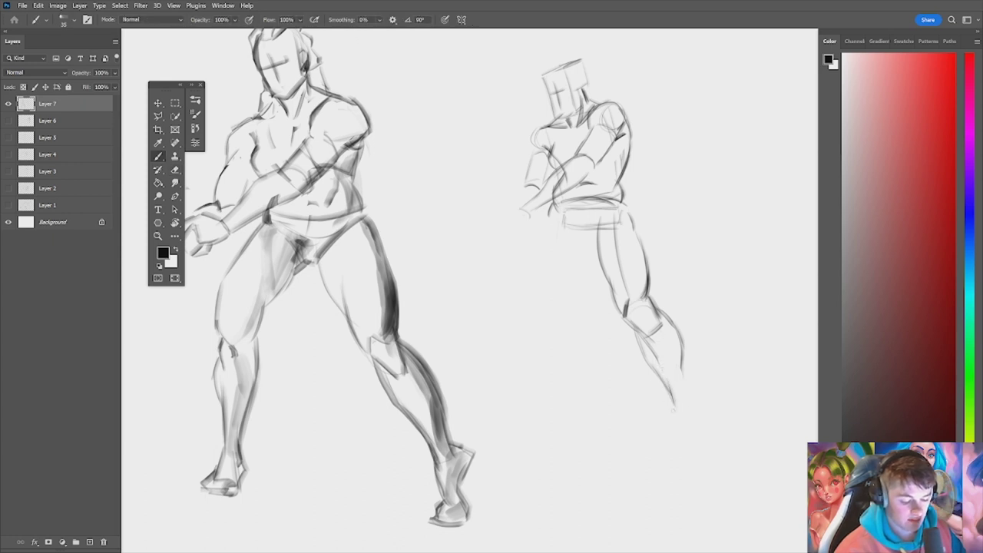
# Step: Extend the lower leg into the ankle and a raised-heel foot with small toe marks
pyautogui.moveTo(643, 352)
pyautogui.mouseDown()
pyautogui.moveTo(676, 410)
pyautogui.moveTo(666, 456)
pyautogui.mouseUp()
pyautogui.moveTo(689, 382)
pyautogui.mouseDown()
pyautogui.moveTo(700, 402)
pyautogui.moveTo(693, 455)
pyautogui.moveTo(676, 460)
pyautogui.mouseUp()
pyautogui.moveTo(681, 454)
pyautogui.mouseDown()
pyautogui.moveTo(683, 462)
pyautogui.moveTo(679, 452)
pyautogui.moveTo(618, 439)
pyautogui.moveTo(666, 439)
pyautogui.mouseUp()
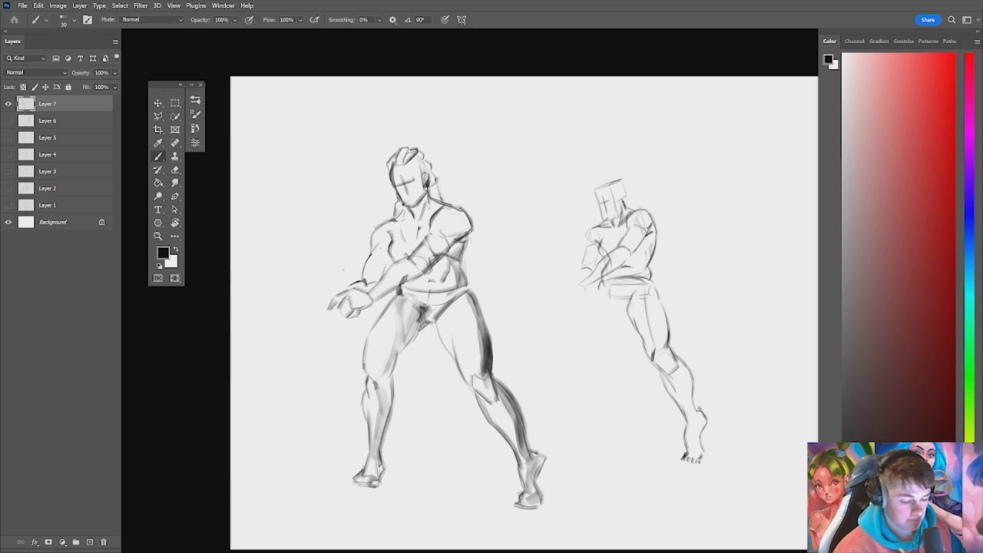
# Step: Clean up the extended leg's inner thigh by erasing stray lines and redrawing a tapered contour from groin to knee
pyautogui.press('e')
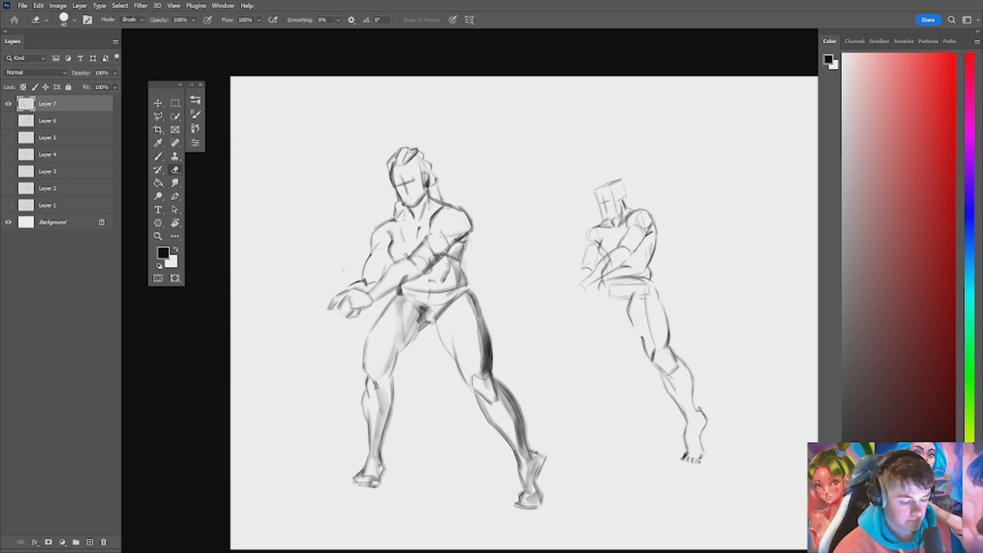
pyautogui.press('b')
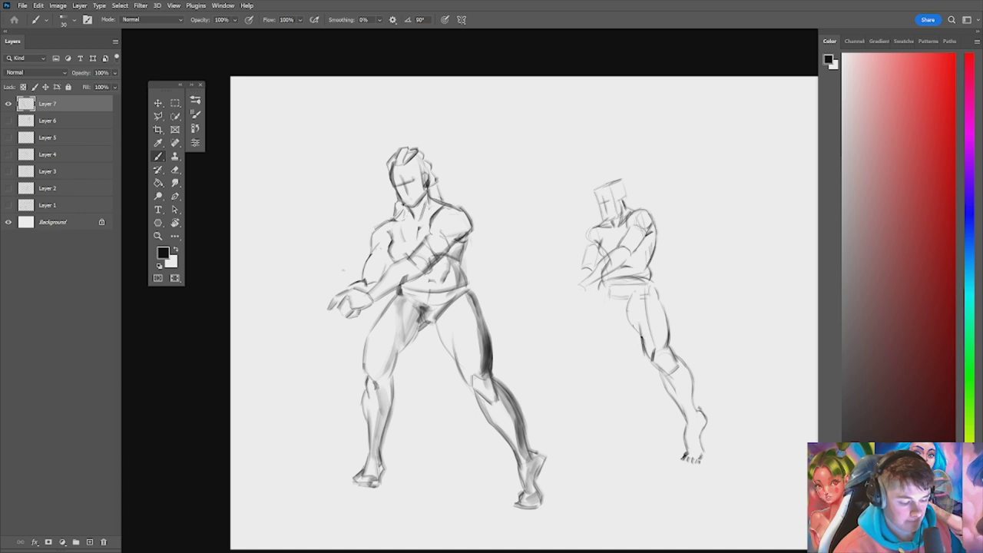
pyautogui.press('e')
pyautogui.moveTo(629, 315); pyautogui.dragTo(643, 349)
pyautogui.press('b')
pyautogui.moveTo(637, 324); pyautogui.dragTo(645, 356)
pyautogui.press('e')
pyautogui.press('b')
pyautogui.press('e')
pyautogui.press('b')
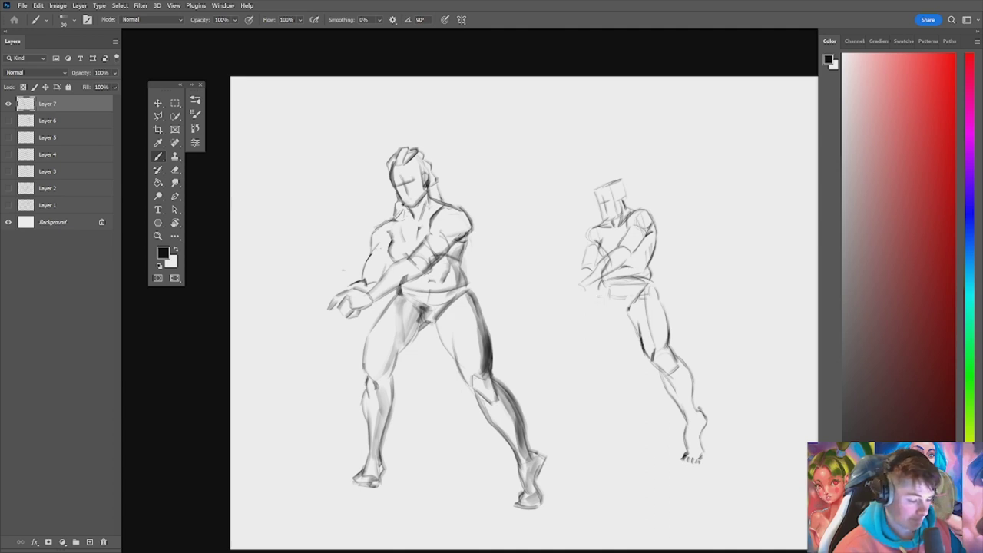
# Step: Sketch the other leg's thigh from hip to knee with an outer curve and an inner line from the groin
pyautogui.moveTo(600, 290); pyautogui.dragTo(596, 304)
pyautogui.moveTo(593, 298); pyautogui.dragTo(578, 357)
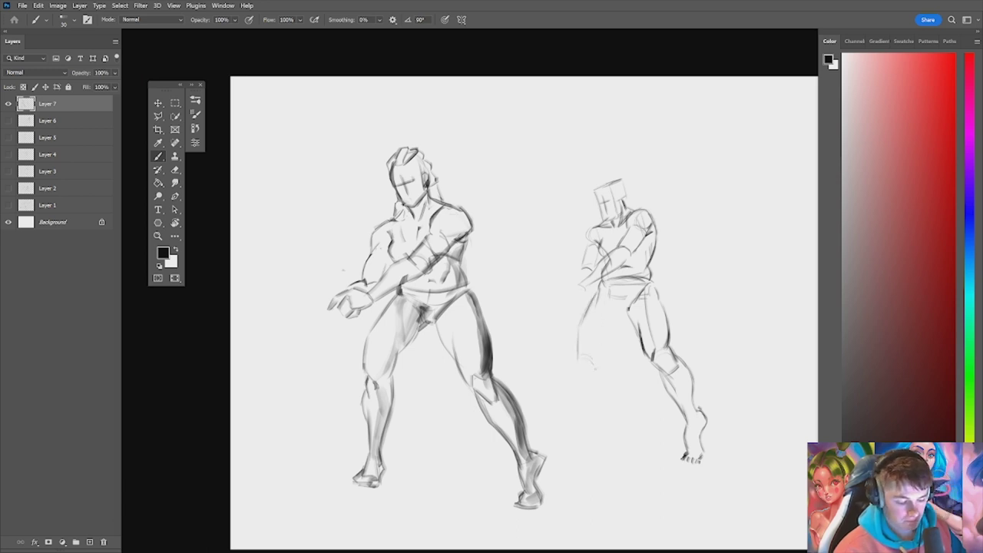
pyautogui.moveTo(607, 321); pyautogui.dragTo(603, 355)
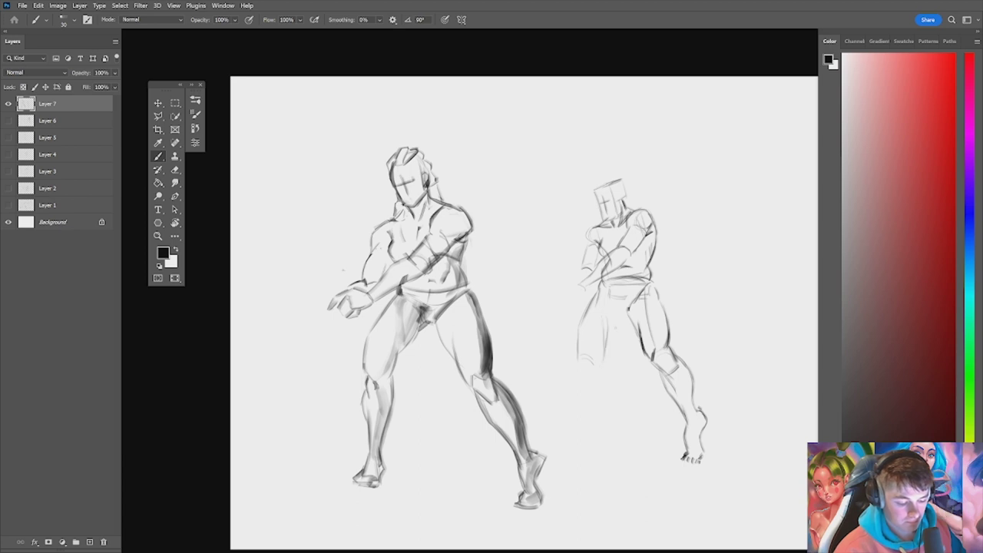
pyautogui.moveTo(619, 317); pyautogui.dragTo(606, 349)
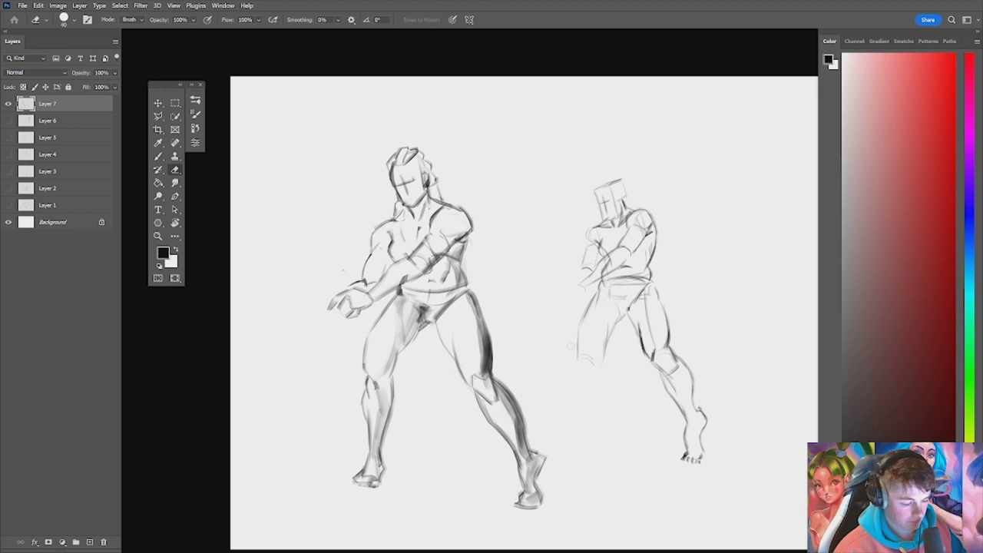
pyautogui.moveTo(582, 338); pyautogui.dragTo(578, 361)
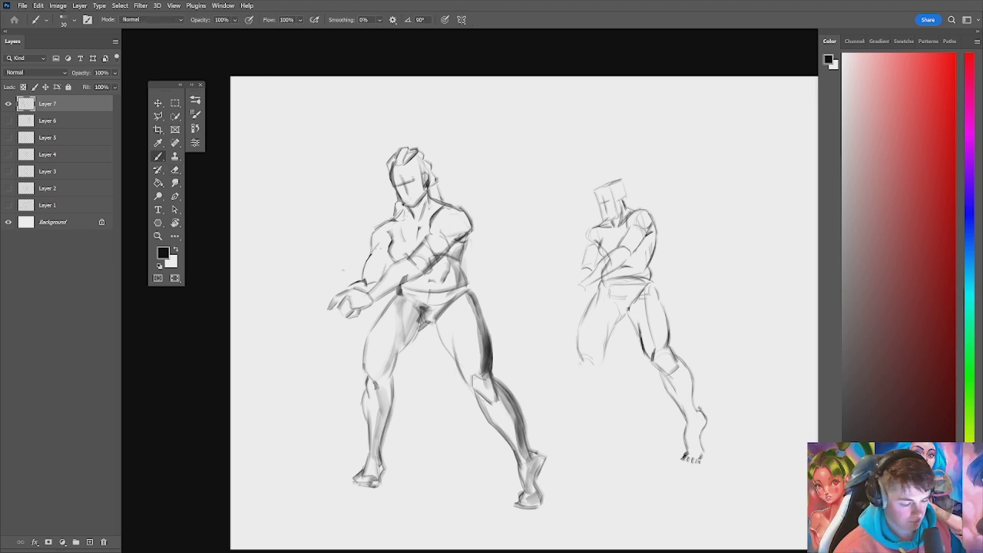
# Step: Block in the second leg's small kneecap shape, erasing its outer edge and redrawing it
pyautogui.moveTo(580, 352); pyautogui.dragTo(578, 374)
pyautogui.moveTo(589, 364); pyautogui.dragTo(591, 376)
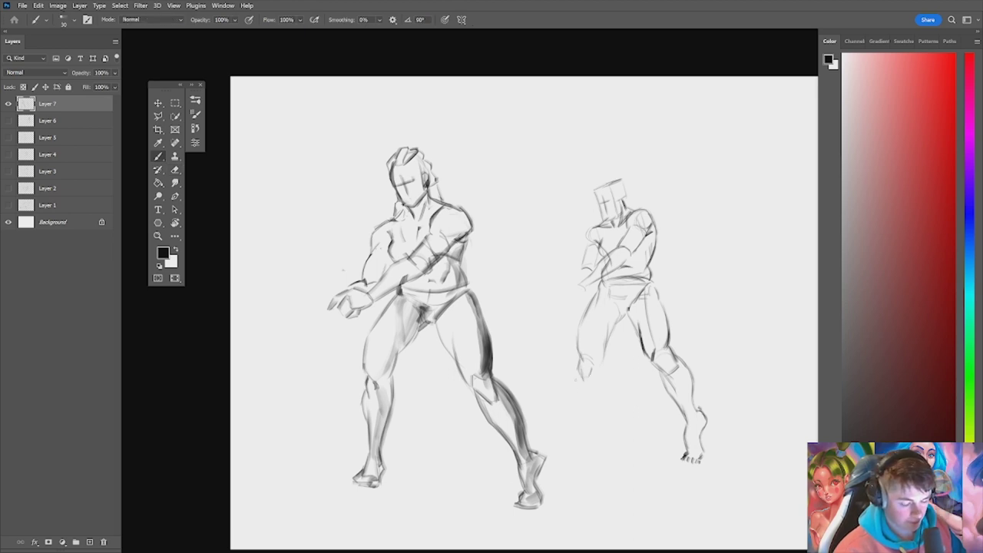
pyautogui.press('e')
pyautogui.moveTo(574, 358); pyautogui.dragTo(578, 372)
pyautogui.press('b')
pyautogui.moveTo(582, 367); pyautogui.dragTo(584, 380)
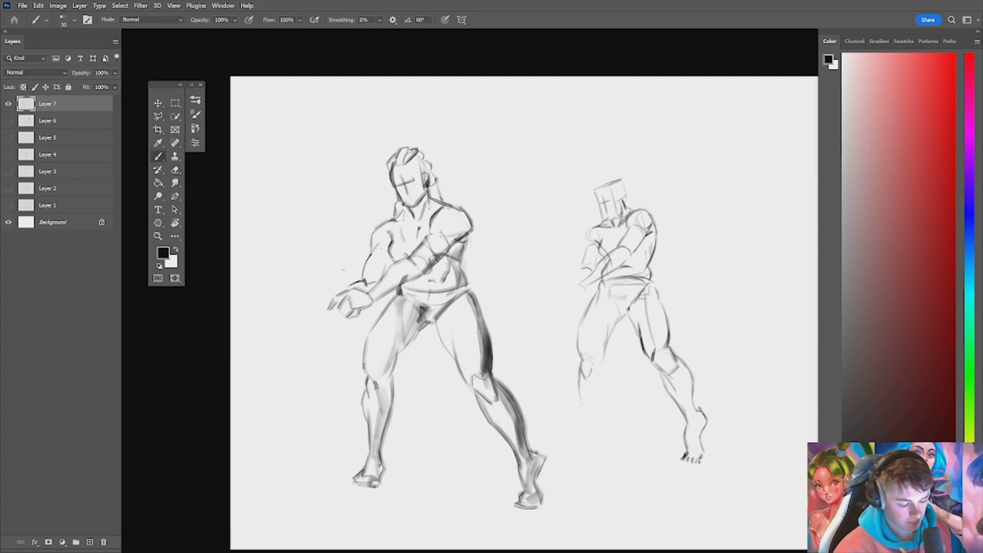
# Step: Draw the second leg's long outer shin contour down to the ankle and redo the opposite calf line
pyautogui.moveTo(580, 384); pyautogui.dragTo(577, 444)
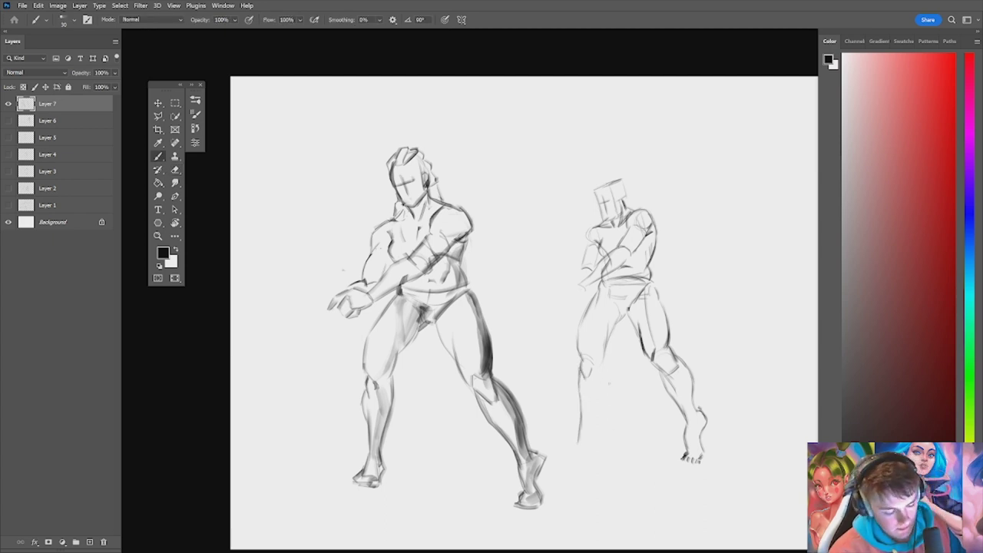
pyautogui.moveTo(600, 369)
pyautogui.mouseDown()
pyautogui.moveTo(589, 439)
pyautogui.moveTo(641, 404)
pyautogui.moveTo(583, 448)
pyautogui.moveTo(600, 450)
pyautogui.moveTo(613, 435)
pyautogui.moveTo(592, 448)
pyautogui.moveTo(595, 427)
pyautogui.mouseUp()
pyautogui.hotkey('ctrl', 'z')
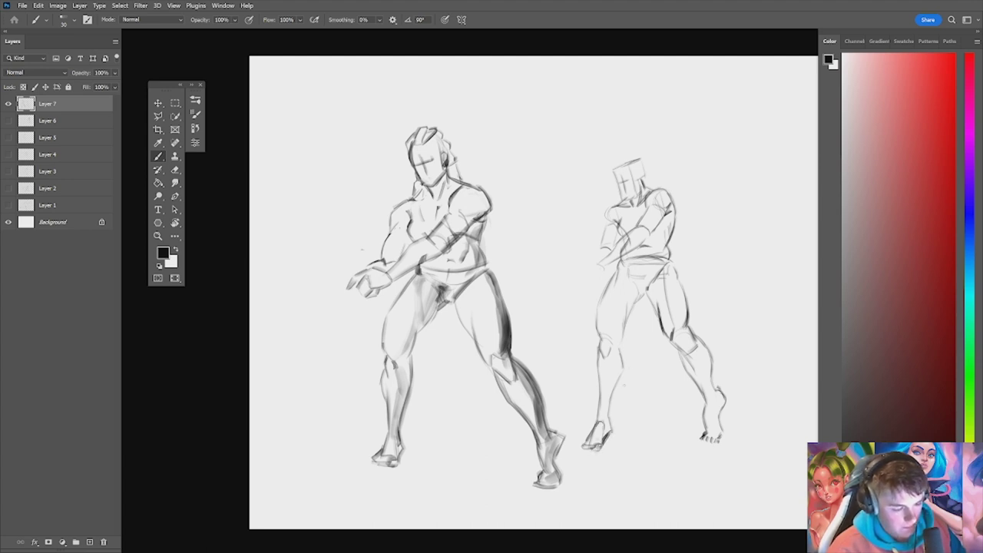
# Step: Reinforce the front leg's outer shin line and sketch the second figure's hands extending from the forearms
pyautogui.moveTo(604, 356); pyautogui.dragTo(600, 398)
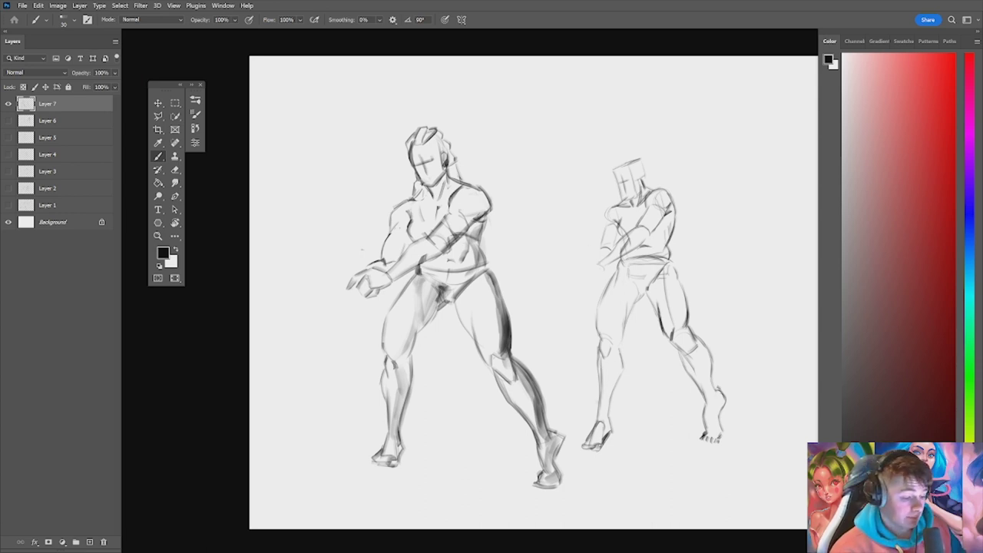
pyautogui.moveTo(600, 260)
pyautogui.mouseDown()
pyautogui.moveTo(574, 266)
pyautogui.moveTo(603, 275)
pyautogui.mouseUp()
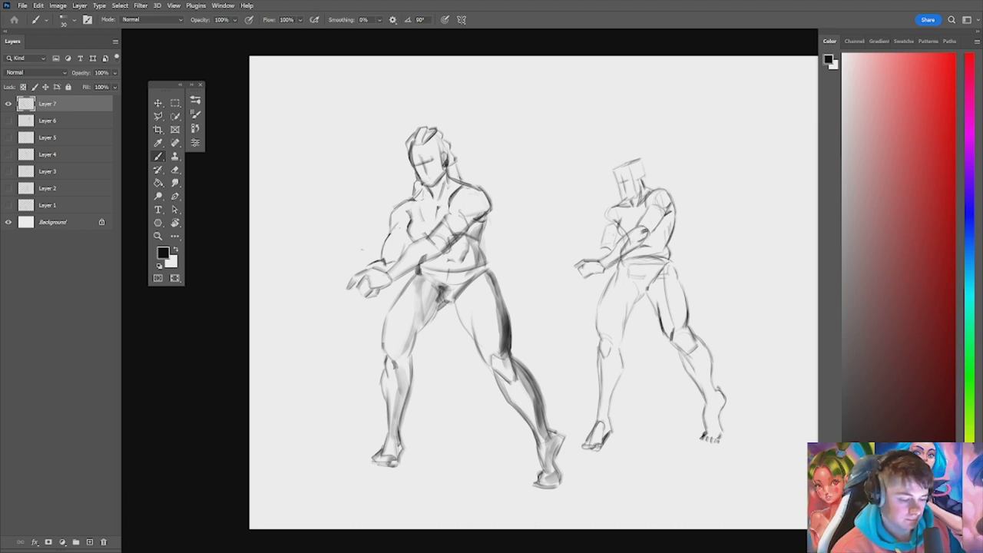
pyautogui.moveTo(603, 248); pyautogui.dragTo(564, 264)
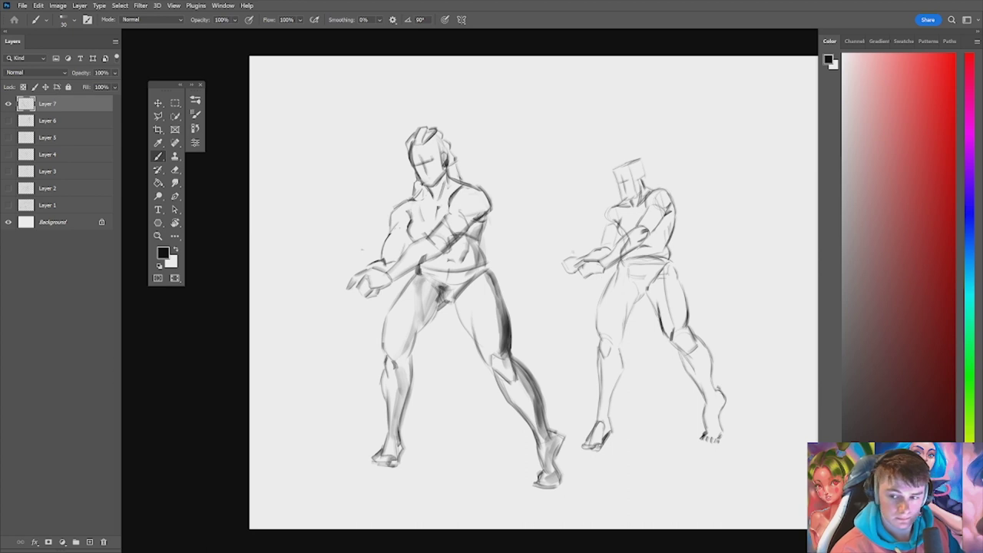
# Step: Refine the gripping hands and draw a sword with a short guard and a long blade angled up and away from the figure
pyautogui.moveTo(581, 262)
pyautogui.mouseDown()
pyautogui.moveTo(569, 273)
pyautogui.moveTo(572, 260)
pyautogui.mouseUp()
pyautogui.press('e')
pyautogui.press('b')
pyautogui.press('e')
pyautogui.moveTo(577, 263)
pyautogui.mouseDown()
pyautogui.moveTo(571, 269)
pyautogui.moveTo(584, 252)
pyautogui.moveTo(573, 273)
pyautogui.moveTo(584, 249)
pyautogui.mouseUp()
pyautogui.press('b')
pyautogui.hotkey('ctrl', 'z')
pyautogui.hotkey('ctrl', 'z')
pyautogui.hotkey('ctrl', 'z')
pyautogui.moveTo(570, 251)
pyautogui.mouseDown()
pyautogui.moveTo(588, 261)
pyautogui.moveTo(508, 120)
pyautogui.moveTo(573, 234)
pyautogui.mouseUp()
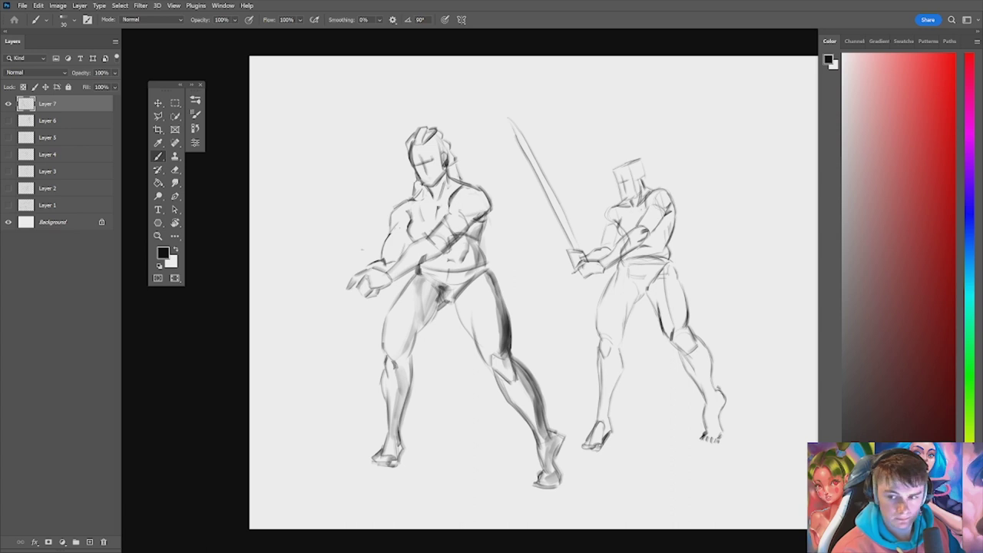
# Step: Strengthen the second figure's chest line and darken the shoulder and back contour down to the waist
pyautogui.moveTo(654, 230); pyautogui.dragTo(669, 235)
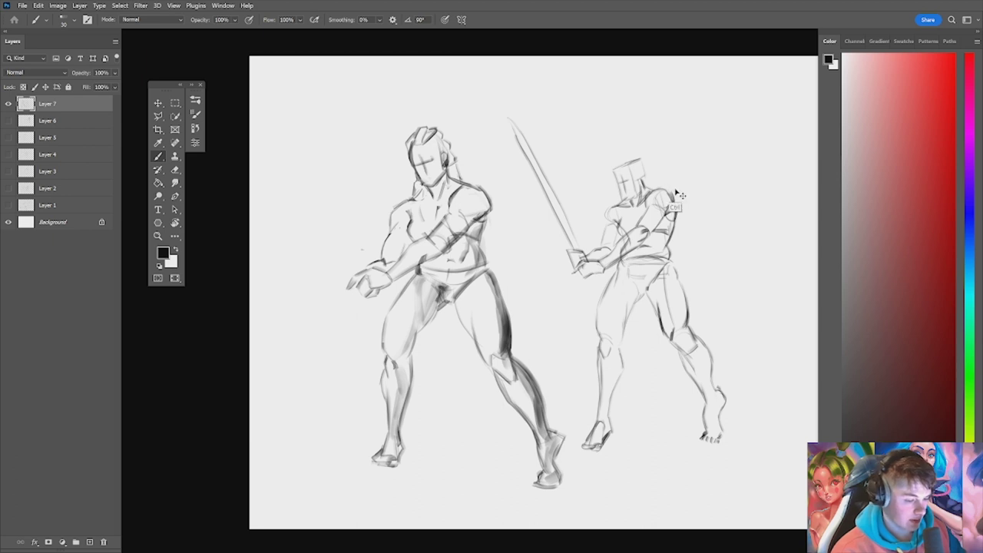
pyautogui.moveTo(665, 192)
pyautogui.mouseDown()
pyautogui.moveTo(671, 261)
pyautogui.moveTo(667, 252)
pyautogui.mouseUp()
pyautogui.press('e')
pyautogui.press('b')
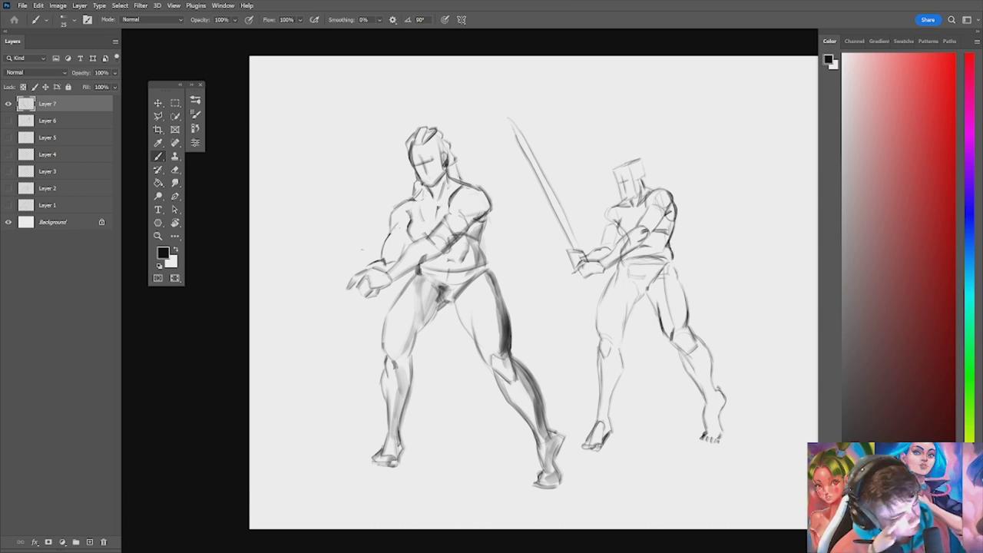
# Step: Draw the second figure's brow, nose, mouth and ear on the box head with a 15 px brush
pyautogui.hotkey('ctrl', 'space')
pyautogui.moveTo(643, 164); pyautogui.dragTo(692, 163)
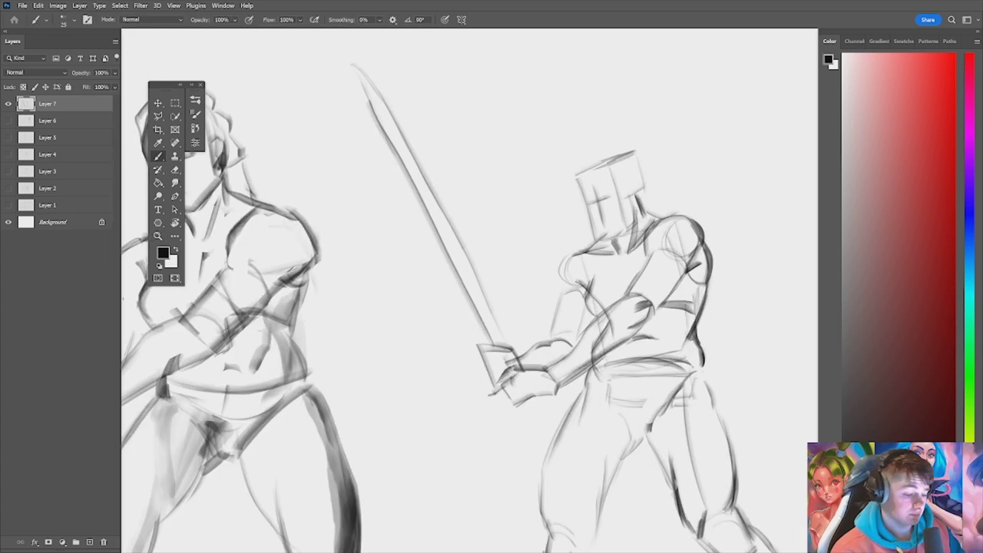
pyautogui.moveTo(590, 203)
pyautogui.mouseDown()
pyautogui.moveTo(611, 197)
pyautogui.moveTo(593, 227)
pyautogui.mouseUp()
pyautogui.press('[')
pyautogui.moveTo(592, 221)
pyautogui.mouseDown()
pyautogui.moveTo(616, 236)
pyautogui.moveTo(629, 220)
pyautogui.mouseUp()
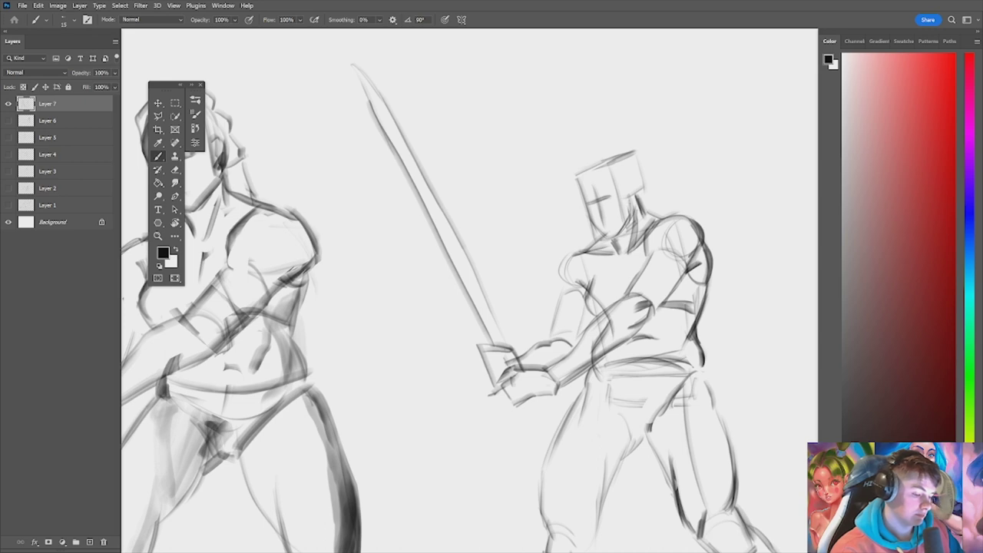
pyautogui.moveTo(635, 186)
pyautogui.mouseDown()
pyautogui.moveTo(635, 206)
pyautogui.moveTo(624, 195)
pyautogui.mouseUp()
pyautogui.moveTo(633, 181)
pyautogui.mouseDown()
pyautogui.moveTo(596, 211)
pyautogui.moveTo(609, 222)
pyautogui.mouseUp()
pyautogui.hotkey('ctrl', 'z')
pyautogui.hotkey('ctrl', 'z')
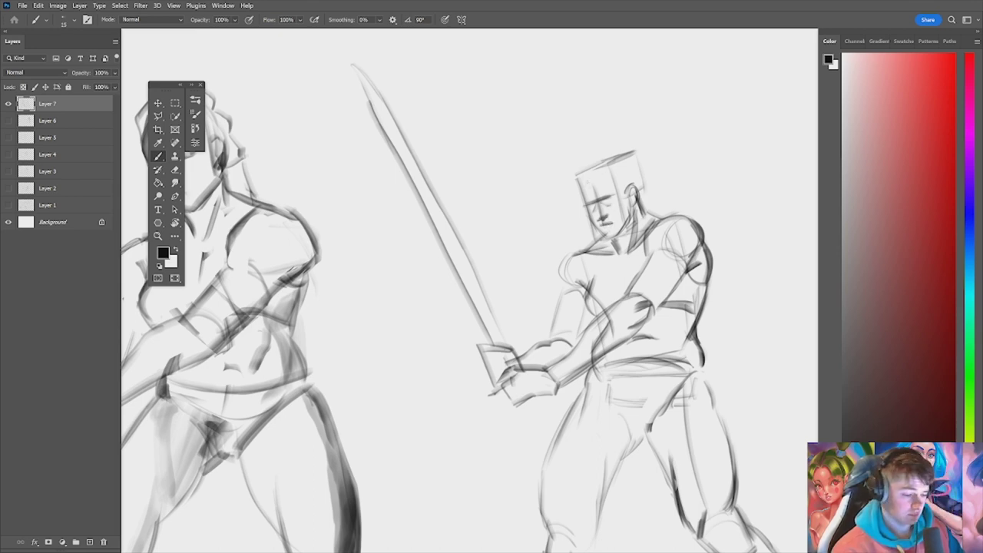
# Step: Cover the top and back of the second figure's head with dark, swept-back hair using a 50 px brush
pyautogui.moveTo(586, 182)
pyautogui.mouseDown()
pyautogui.moveTo(584, 200)
pyautogui.moveTo(585, 182)
pyautogui.moveTo(629, 159)
pyautogui.moveTo(643, 195)
pyautogui.moveTo(599, 183)
pyautogui.moveTo(695, 165)
pyautogui.mouseUp()
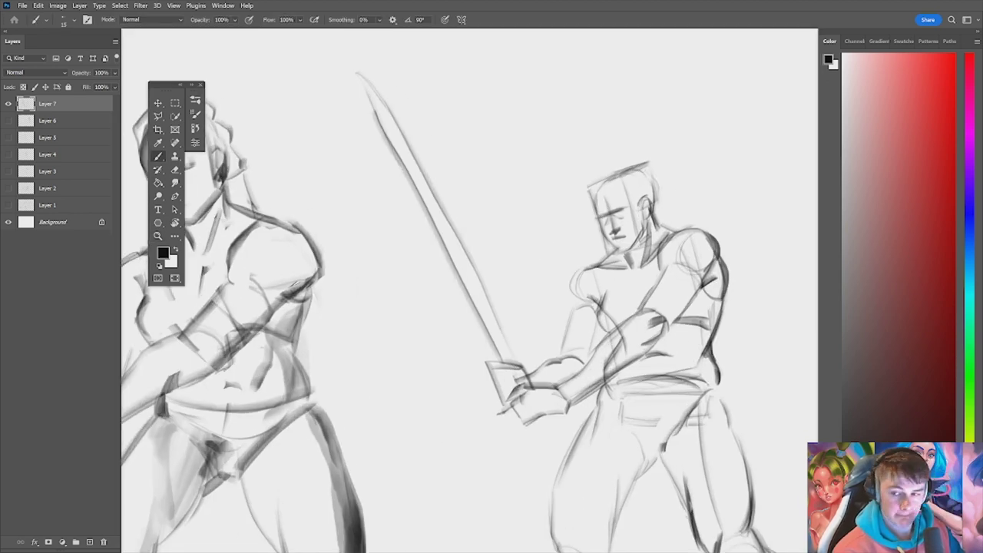
pyautogui.press(']')
pyautogui.press(']')
pyautogui.press(']')
pyautogui.press(']')
pyautogui.moveTo(600, 190)
pyautogui.mouseDown()
pyautogui.moveTo(645, 169)
pyautogui.moveTo(660, 189)
pyautogui.moveTo(661, 230)
pyautogui.mouseUp()
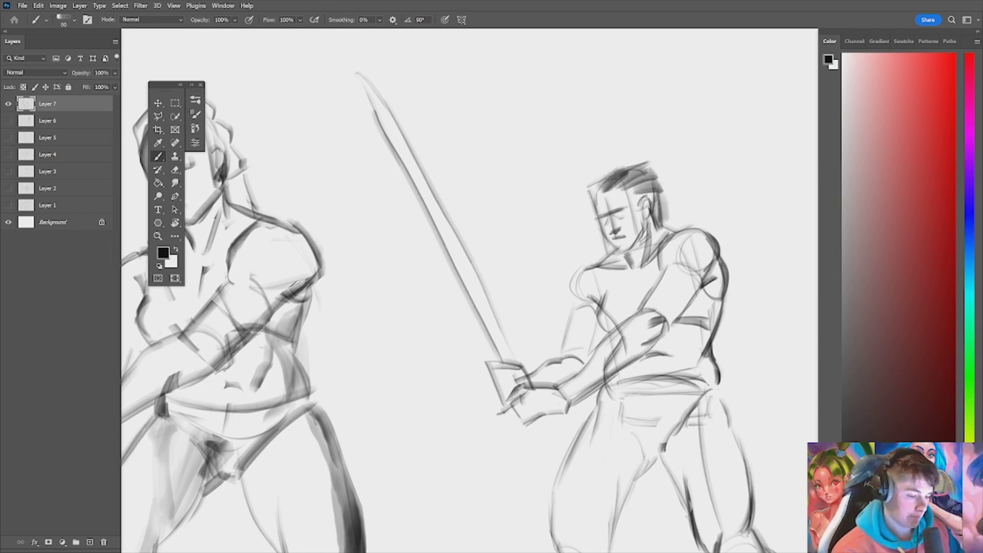
pyautogui.moveTo(662, 195)
pyautogui.mouseDown()
pyautogui.moveTo(658, 241)
pyautogui.moveTo(657, 214)
pyautogui.mouseUp()
pyautogui.moveTo(603, 189)
pyautogui.mouseDown()
pyautogui.moveTo(622, 164)
pyautogui.moveTo(664, 175)
pyautogui.mouseUp()
pyautogui.moveTo(645, 203)
pyautogui.mouseDown()
pyautogui.moveTo(669, 187)
pyautogui.moveTo(668, 229)
pyautogui.mouseUp()
# Step: Refine the second figure's forehead and face edge with a small brush and the eraser
pyautogui.press('[')
pyautogui.press('[')
pyautogui.press('[')
pyautogui.press('[')
pyautogui.press('[')
pyautogui.press('[')
pyautogui.press('[')
pyautogui.press('[')
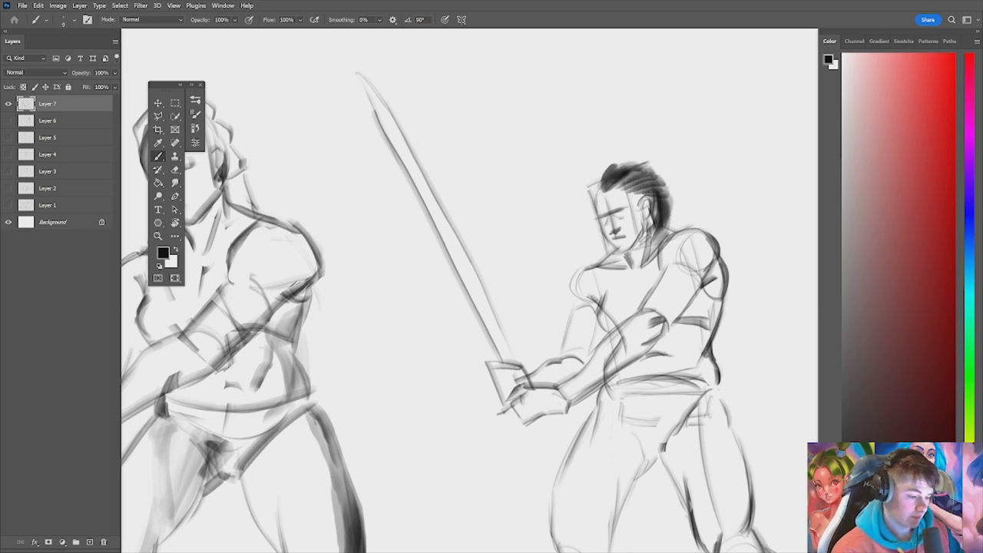
pyautogui.press(']')
pyautogui.moveTo(600, 186)
pyautogui.mouseDown()
pyautogui.moveTo(596, 208)
pyautogui.moveTo(594, 201)
pyautogui.mouseUp()
pyautogui.scroll(-5, 628, 221)
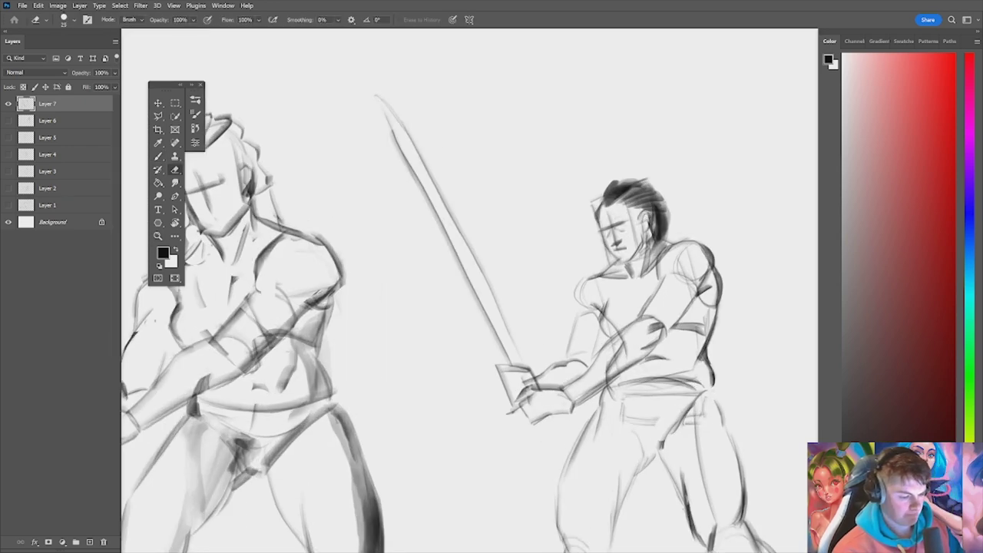
pyautogui.press('b')
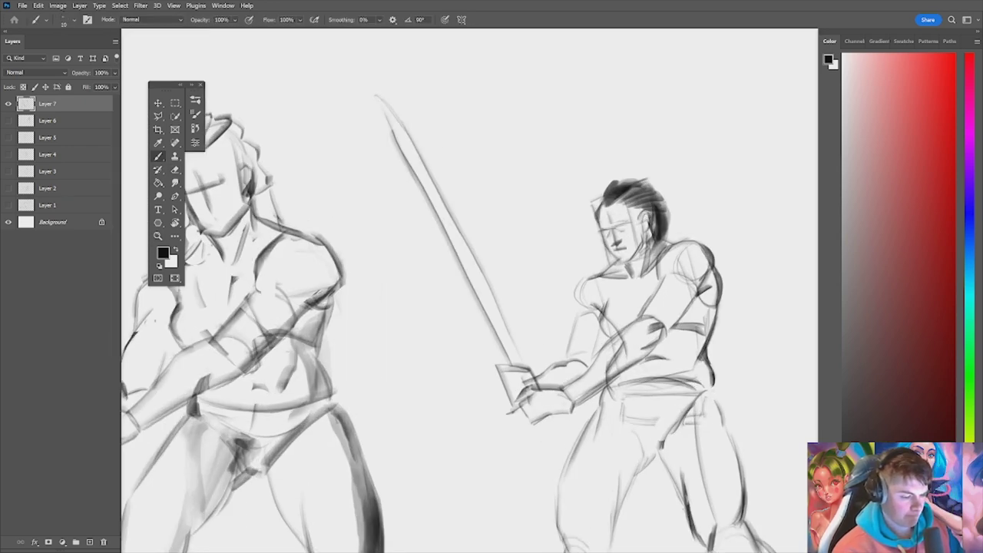
# Step: Select the second figure's head with a closed polygonal lasso outline running around the hair and along the jaw
pyautogui.moveTo(603, 229)
pyautogui.mouseDown()
pyautogui.moveTo(634, 222)
pyautogui.moveTo(537, 223)
pyautogui.mouseUp()
pyautogui.moveTo(640, 221)
pyautogui.mouseDown()
pyautogui.moveTo(730, 223)
pyautogui.moveTo(584, 224)
pyautogui.mouseUp()
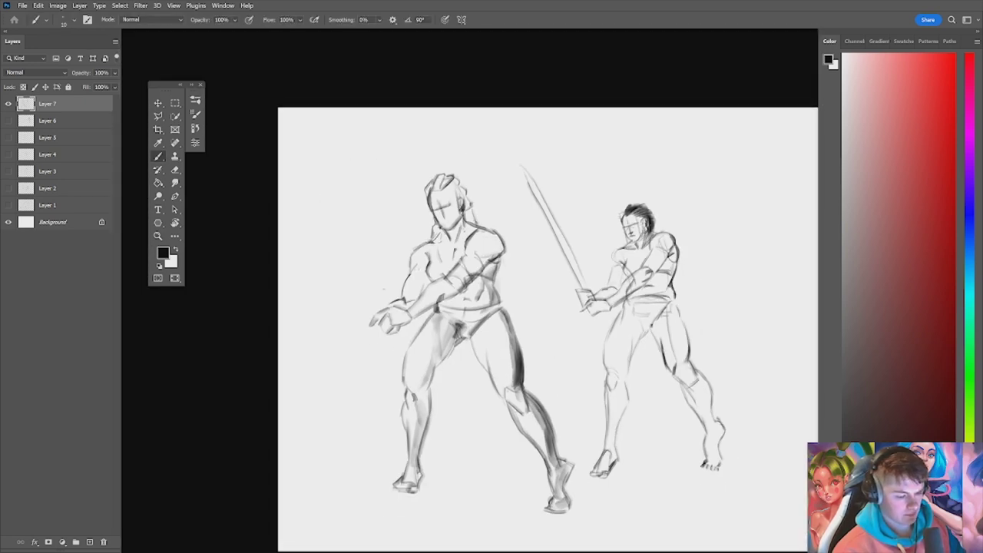
pyautogui.moveTo(661, 209); pyautogui.dragTo(710, 209)
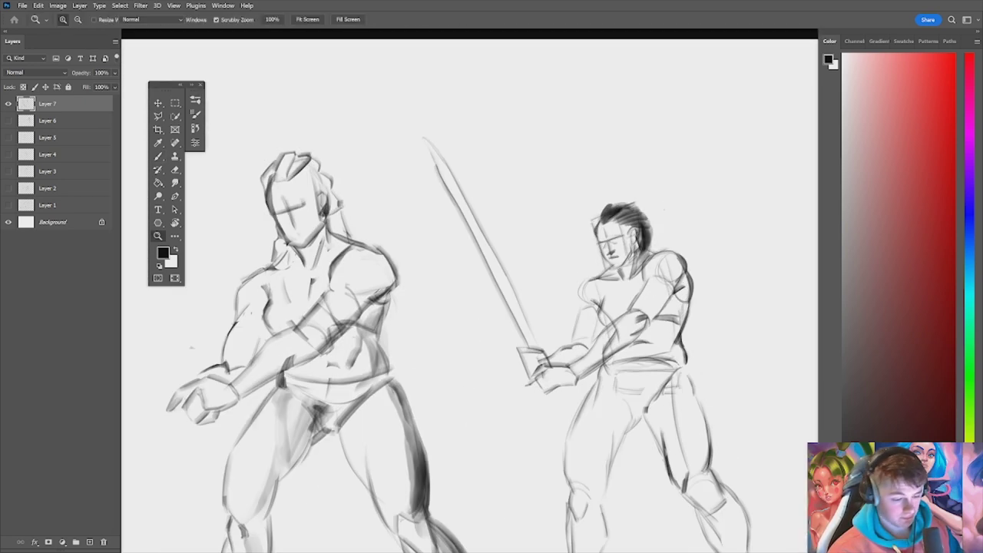
pyautogui.click(159, 117)
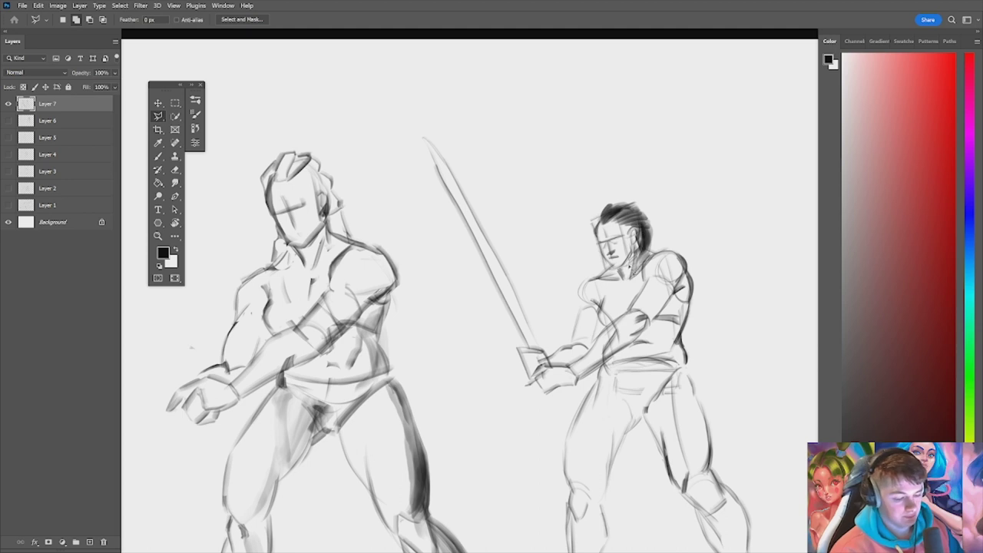
pyautogui.click(631, 265)
pyautogui.click(657, 247)
pyautogui.click(664, 207)
pyautogui.click(621, 167)
pyautogui.click(579, 192)
pyautogui.click(581, 233)
pyautogui.click(600, 268)
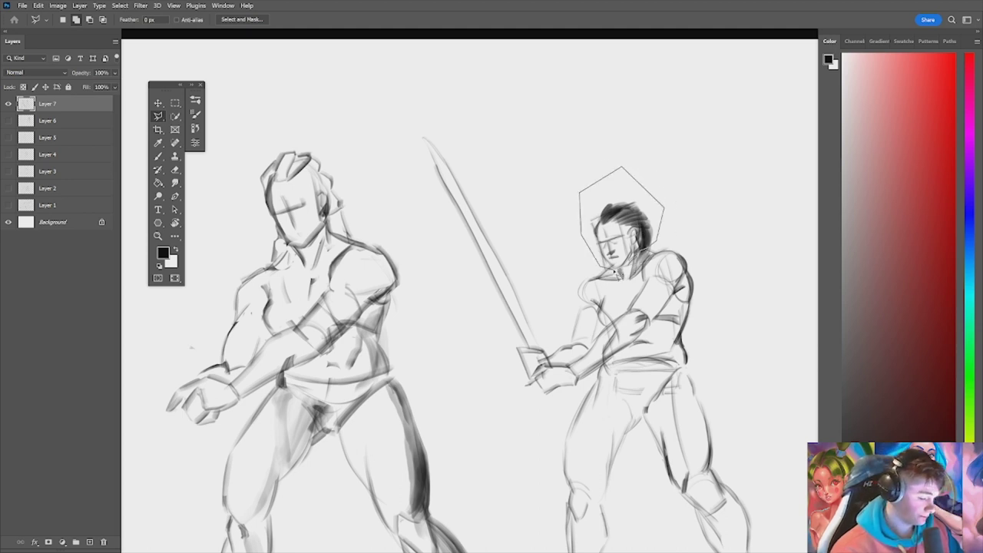
pyautogui.click(629, 266)
# Step: Scale the selected head up to about 113%, reposition it on the neck, and deselect it
pyautogui.hotkey('ctrl', 't')
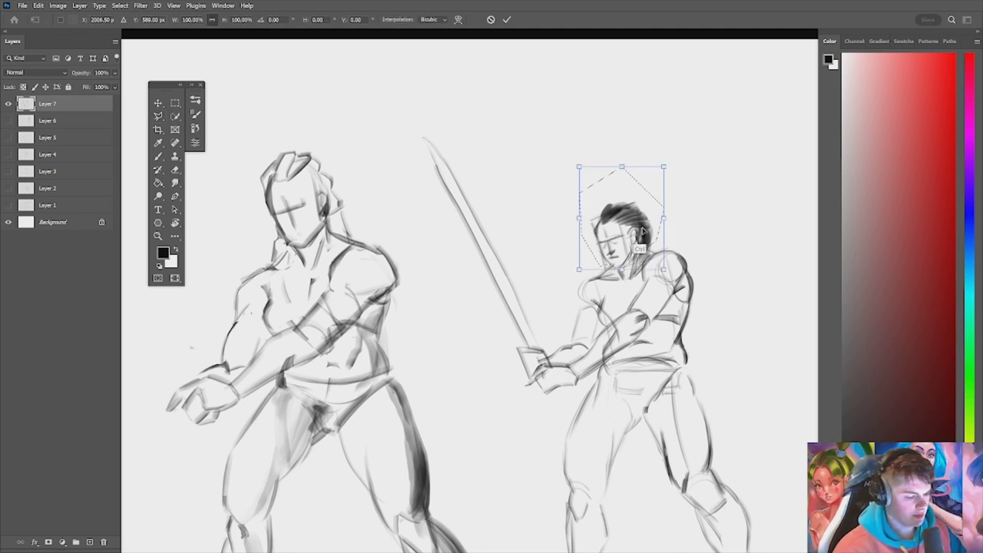
pyautogui.moveTo(665, 167); pyautogui.dragTo(676, 153)
pyautogui.moveTo(641, 236); pyautogui.dragTo(636, 235)
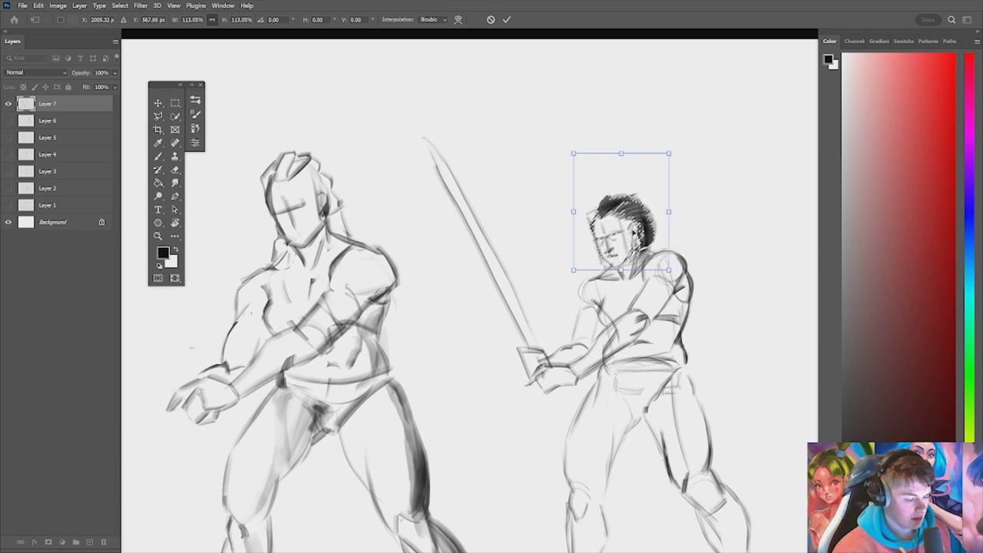
pyautogui.click(508, 21)
pyautogui.hotkey('ctrl', 'd')
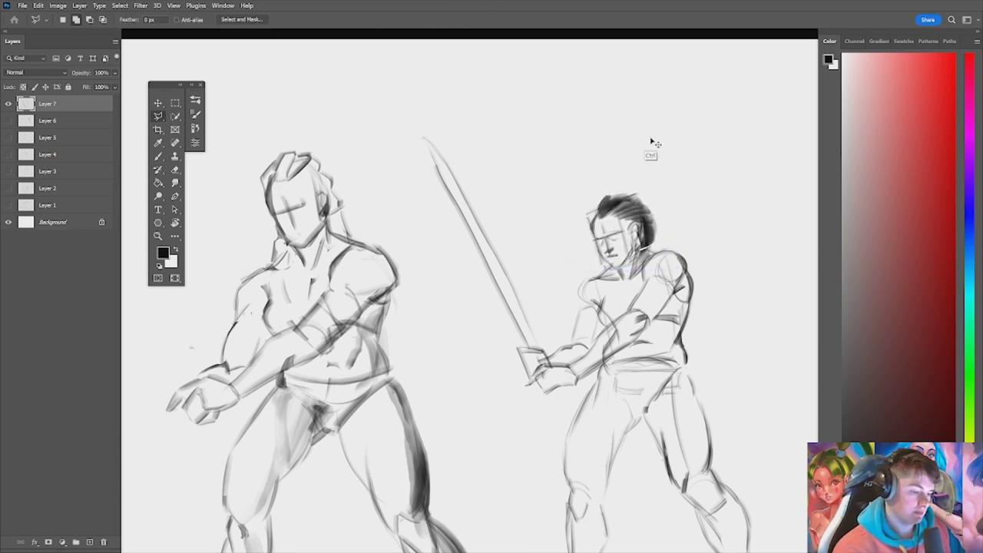
# Step: Ready a 15 px brush for refining the second figure's arms and waist up close
pyautogui.hotkey('ctrl', 'space')
pyautogui.moveTo(683, 201)
pyautogui.mouseDown()
pyautogui.moveTo(689, 239)
pyautogui.moveTo(714, 227)
pyautogui.moveTo(645, 223)
pyautogui.moveTo(599, 265)
pyautogui.moveTo(683, 269)
pyautogui.mouseUp()
pyautogui.hotkey('ctrl', 'space')
pyautogui.press('l')
pyautogui.hotkey('ctrl', 'space')
pyautogui.hotkey('ctrl', 'space')
pyautogui.press('b')
pyautogui.hotkey('ctrl', 'space')
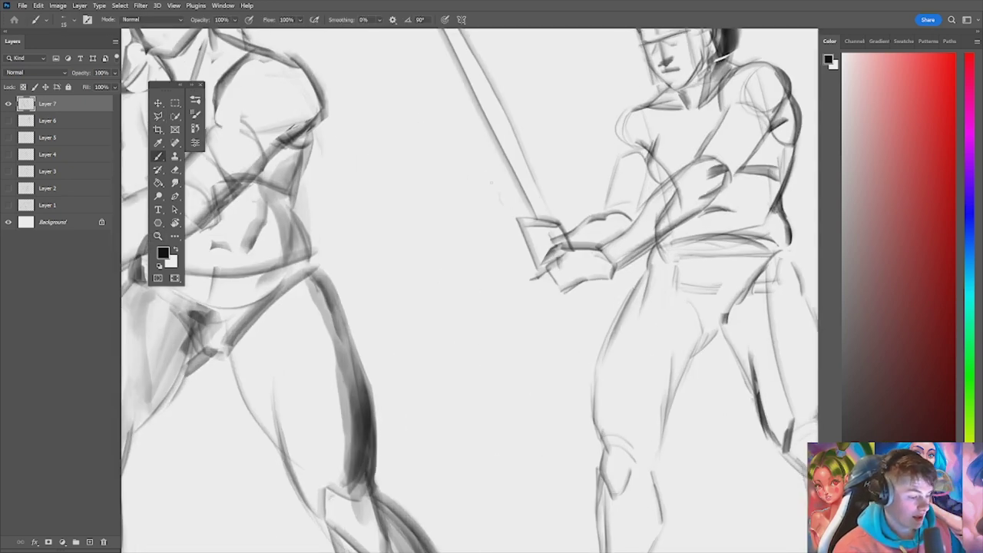